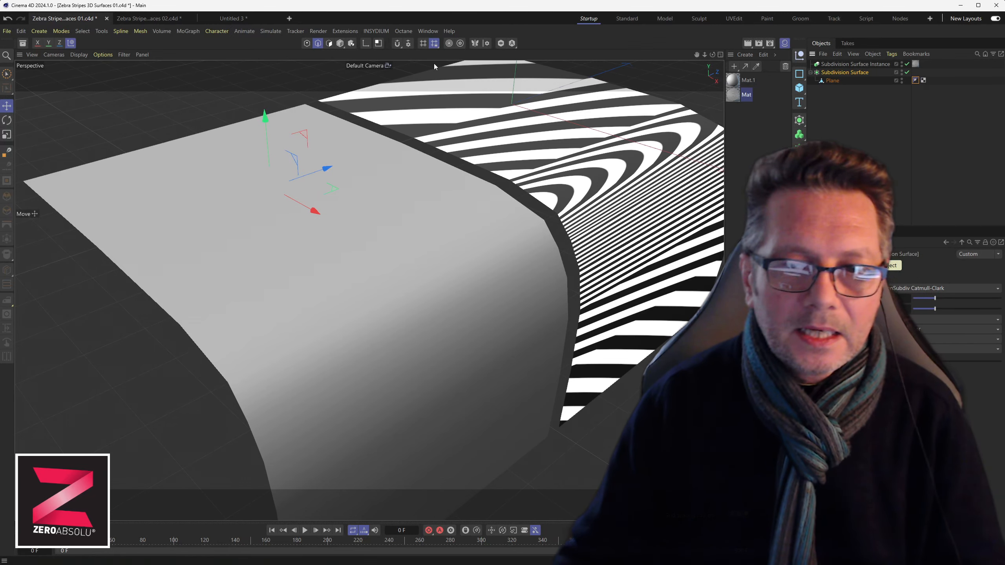
Examine the grey curved surface and its zebra-striped copy from several angles, especially around the bend.
{"action": "mouse_move", "coordinate": [538, 217]}
{"action": "left_mouse_down", "text": "alt"}
{"action": "mouse_move", "coordinate": [523, 219]}
{"action": "mouse_move", "coordinate": [544, 218]}
{"action": "left_mouse_up", "text": "alt"}
{"action": "left_click_drag", "start_coordinate": [624, 188], "coordinate": [535, 306], "text": "alt"}
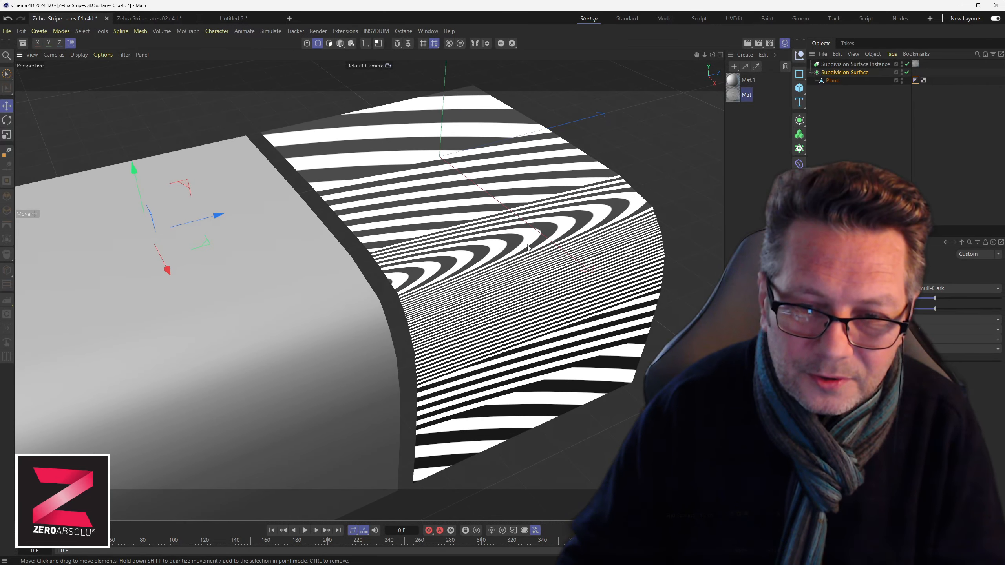
{"action": "left_click_drag", "start_coordinate": [416, 304], "coordinate": [508, 243], "text": "alt"}
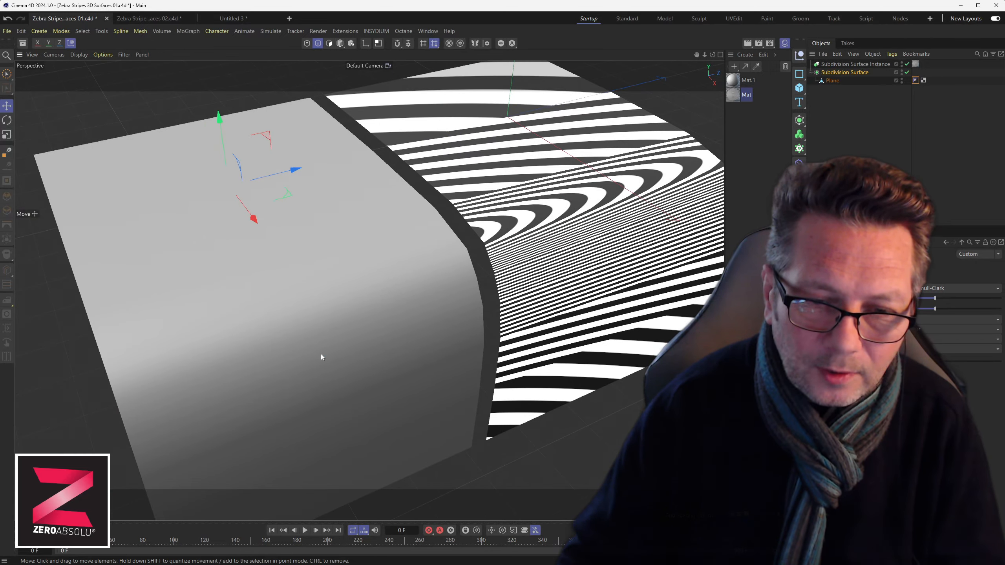
{"action": "left_click_drag", "start_coordinate": [320, 354], "coordinate": [321, 333], "text": "alt"}
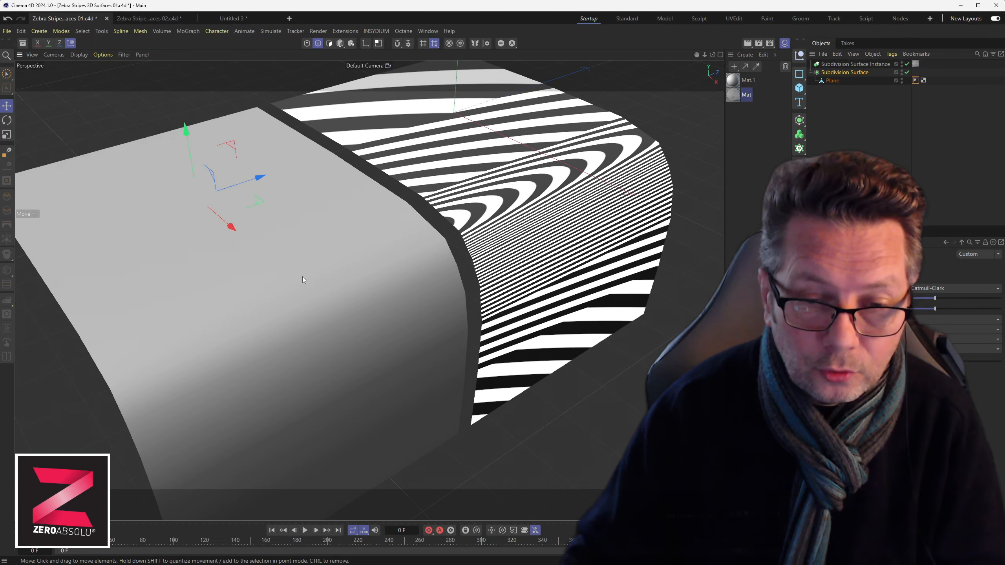
{"action": "left_click_drag", "start_coordinate": [344, 280], "coordinate": [341, 225], "text": "alt"}
{"action": "left_click_drag", "start_coordinate": [523, 198], "coordinate": [526, 199], "text": "alt"}
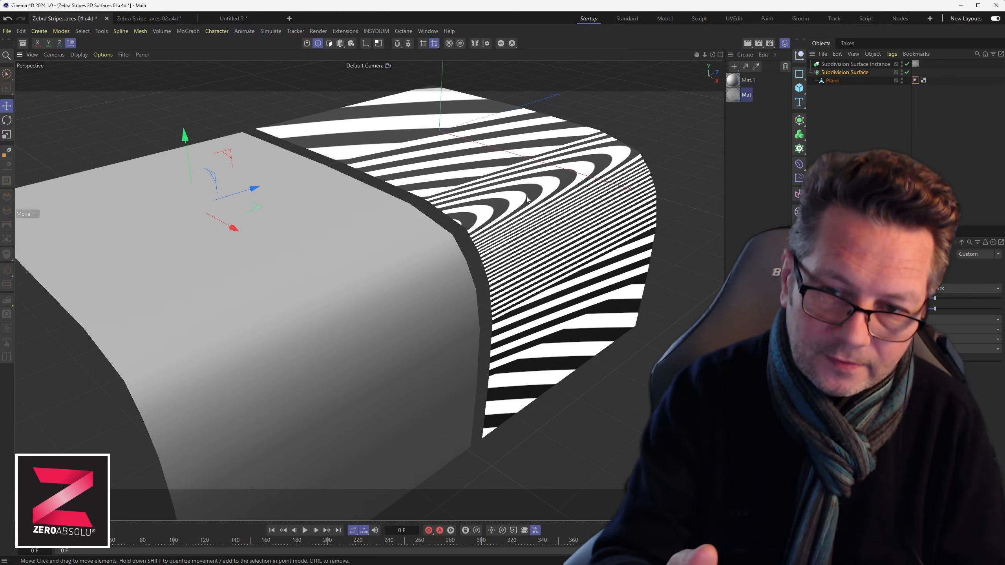
{"action": "left_click_drag", "start_coordinate": [527, 199], "coordinate": [554, 227], "text": "alt"}
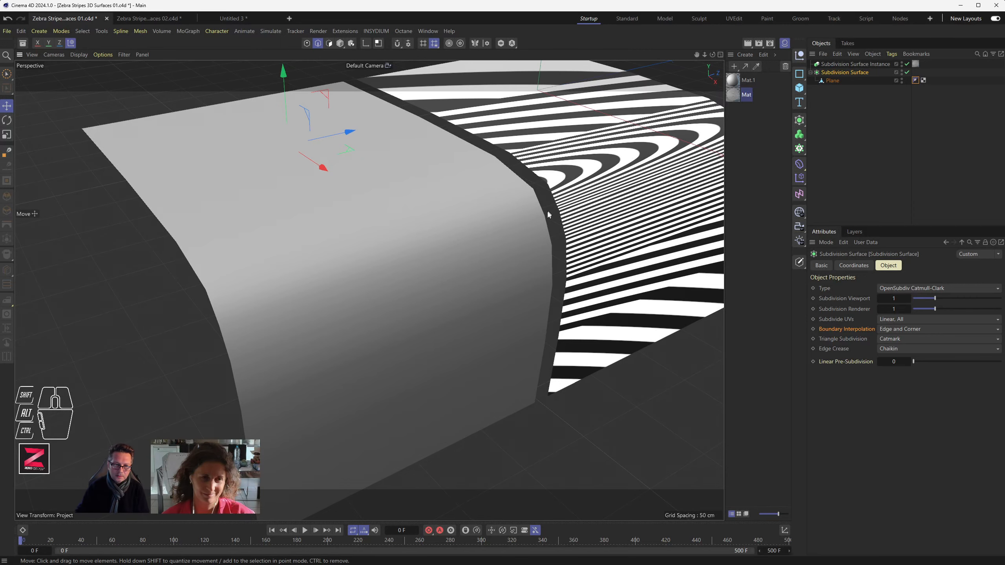
{"action": "left_click_drag", "start_coordinate": [520, 248], "coordinate": [474, 246], "text": "alt"}
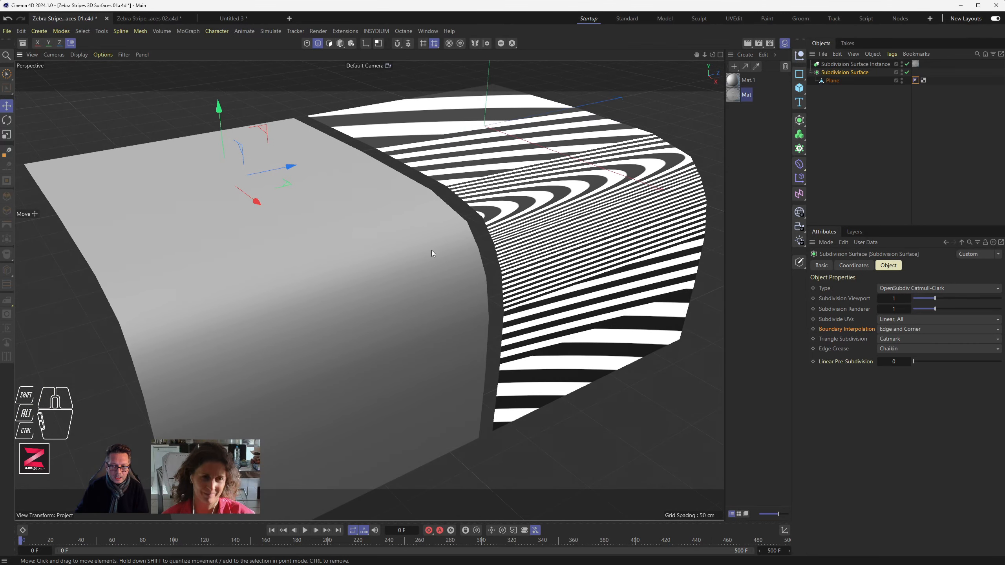
{"action": "middle_click_drag", "start_coordinate": [472, 252], "coordinate": [482, 231], "text": "alt"}
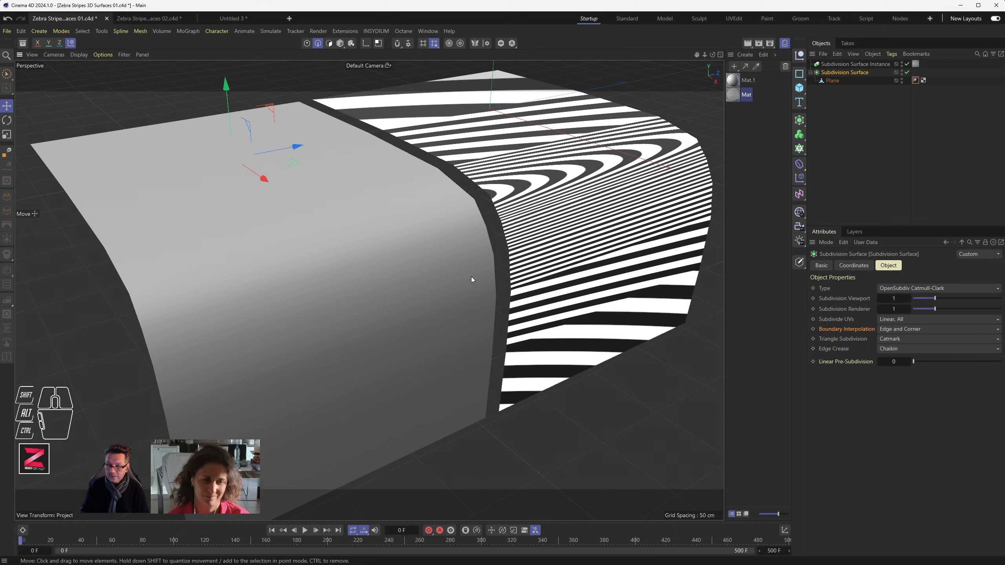
{"action": "left_click_drag", "start_coordinate": [423, 249], "coordinate": [471, 237], "text": "alt"}
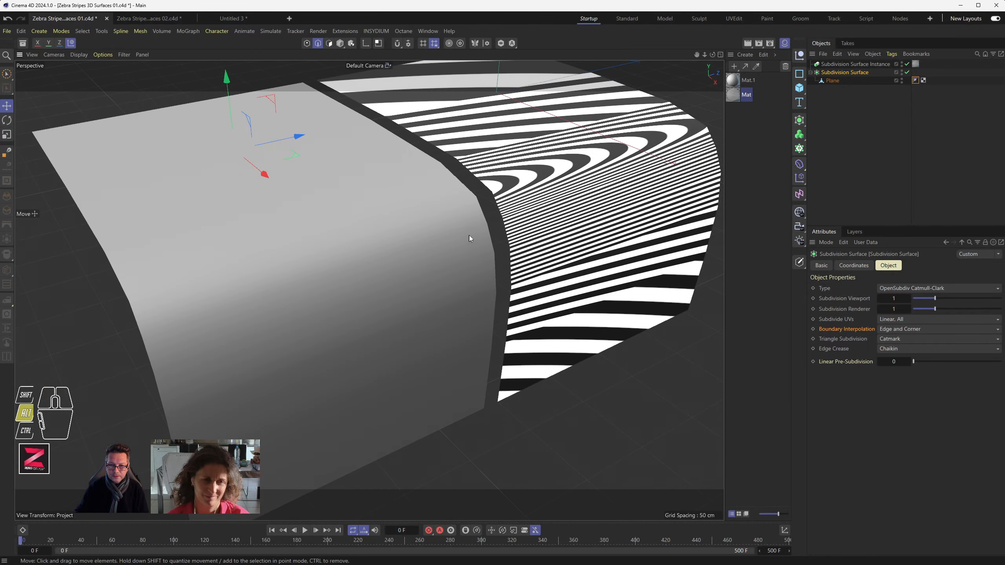
{"action": "middle_click_drag", "start_coordinate": [470, 238], "coordinate": [482, 257], "text": "alt"}
{"action": "scroll", "coordinate": [481, 255], "scroll_direction": "up", "scroll_amount": 1, "text": "alt"}
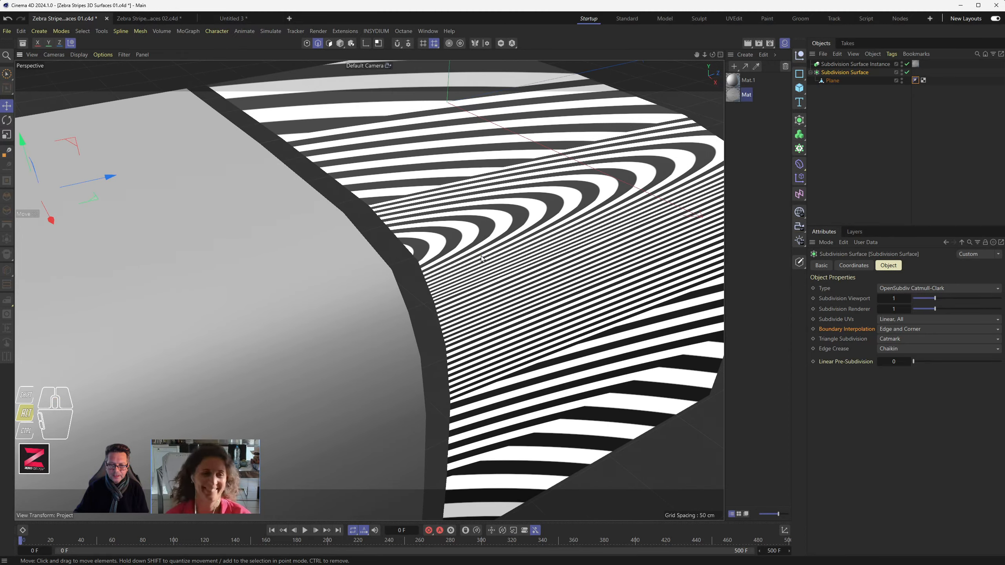
{"action": "scroll", "coordinate": [481, 254], "scroll_direction": "down", "scroll_amount": 6, "text": "alt"}
{"action": "scroll", "coordinate": [481, 253], "scroll_direction": "down", "scroll_amount": 1, "text": "alt"}
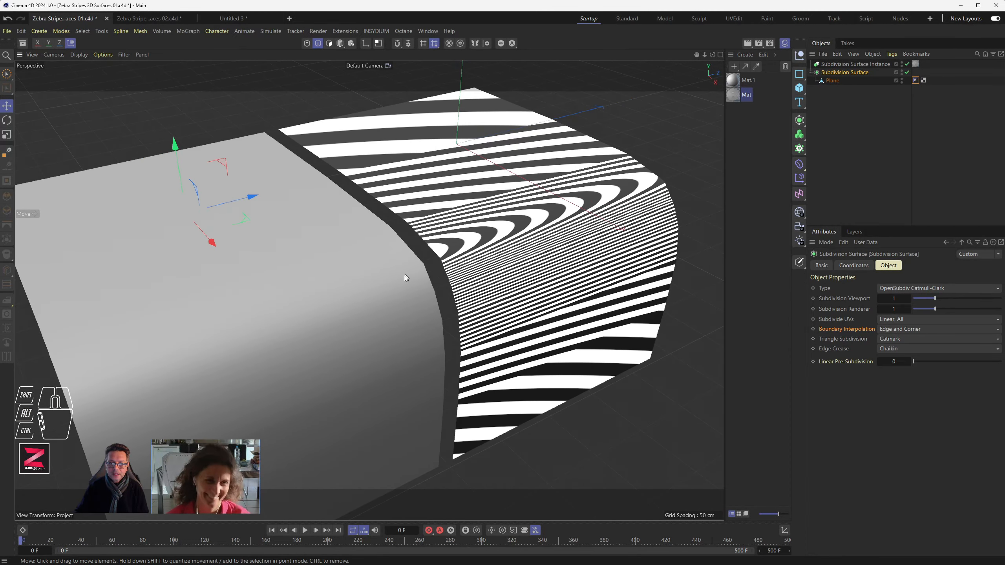
{"action": "middle_click_drag", "start_coordinate": [420, 268], "coordinate": [519, 211], "text": "alt"}
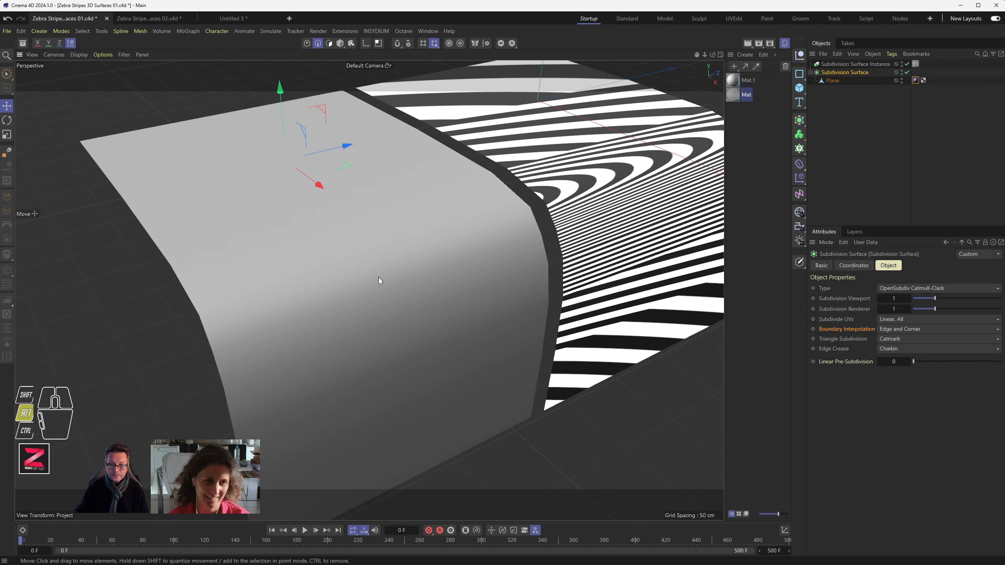
{"action": "middle_click_drag", "start_coordinate": [378, 277], "coordinate": [353, 279], "text": "alt"}
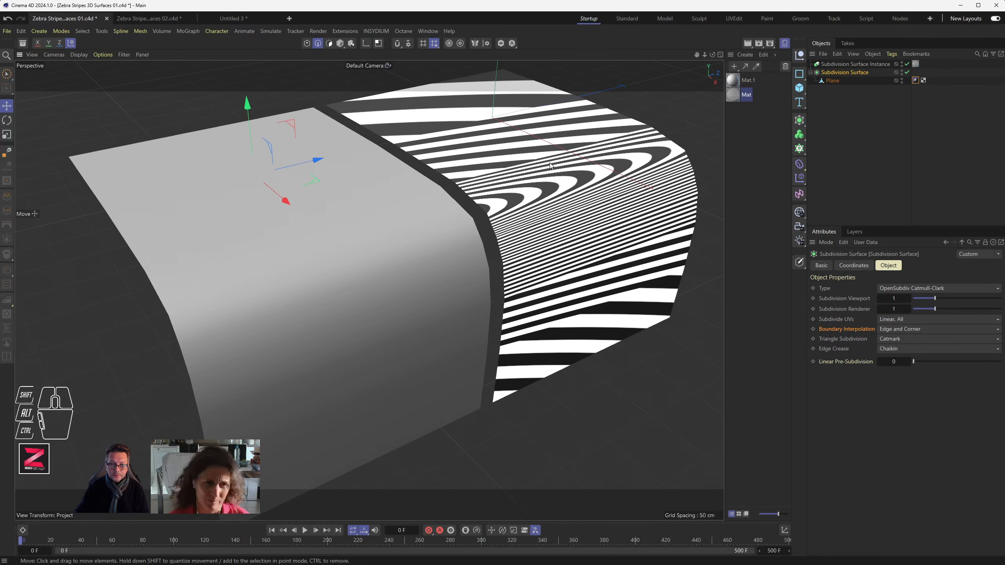
Select the Subdivision Surface Instance and view the available generator objects.
{"action": "left_click", "coordinate": [844, 64]}
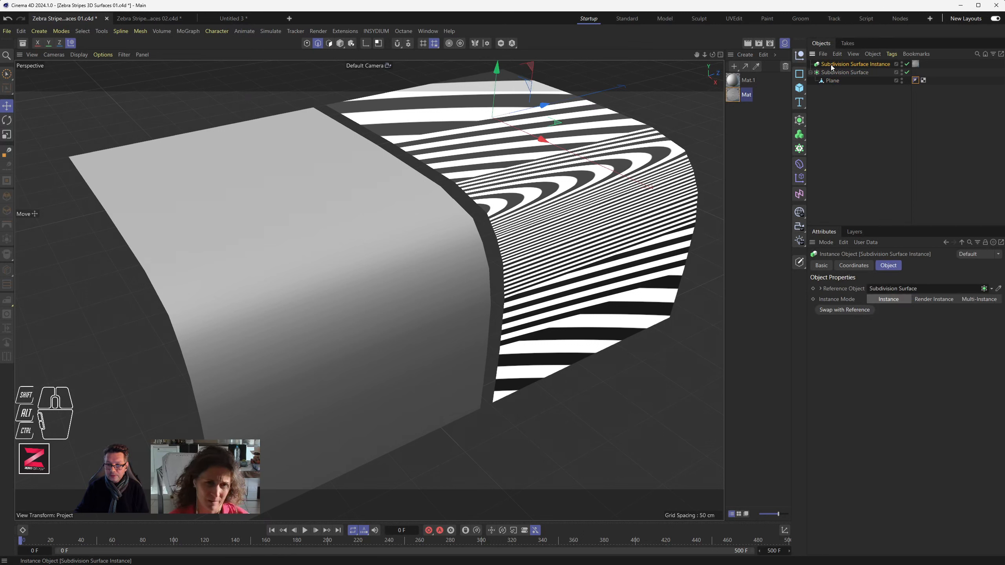
{"action": "left_click", "coordinate": [799, 121]}
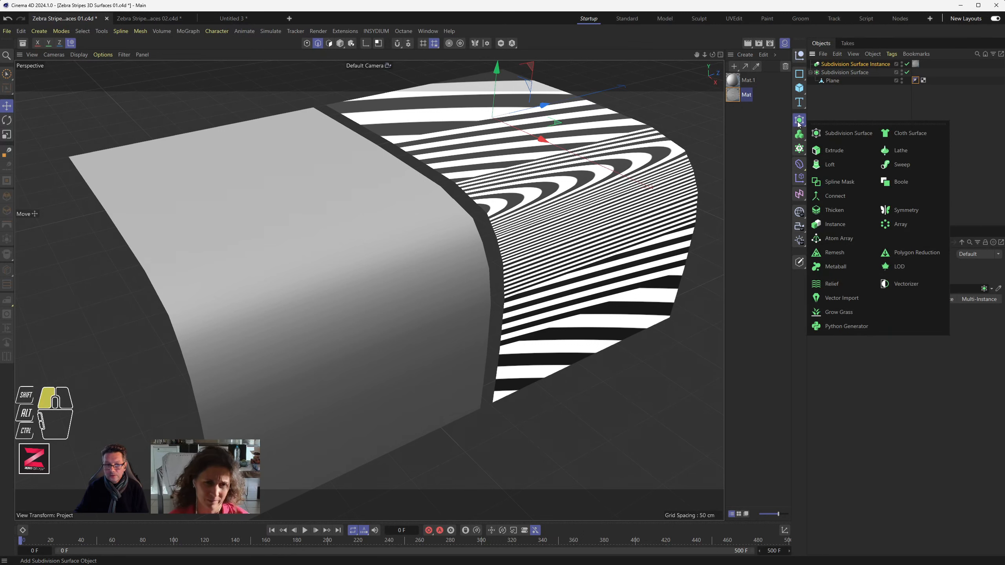
{"action": "left_click_drag", "start_coordinate": [799, 123], "coordinate": [520, 123]}
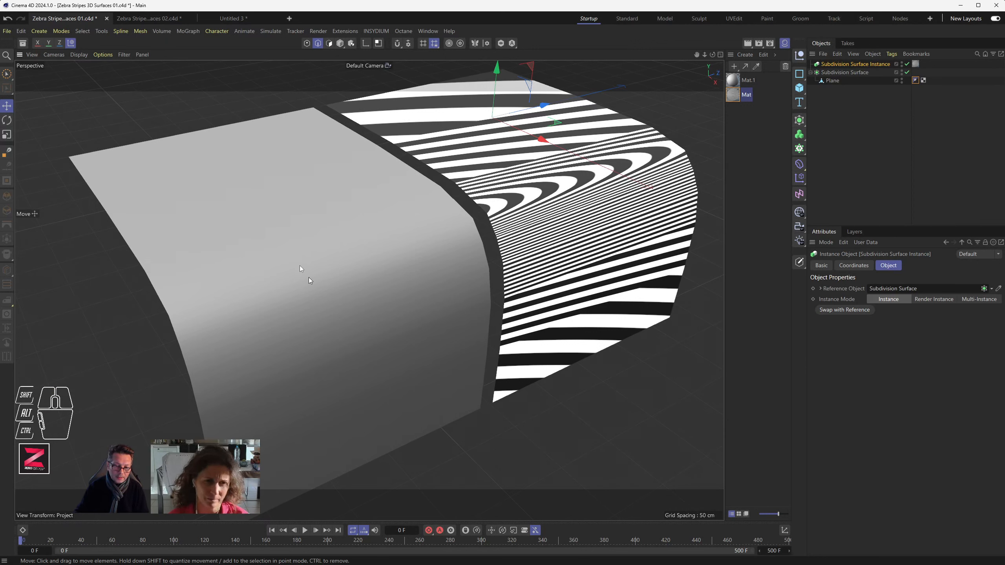
Show mesh lines over the shaded surfaces in the perspective view.
{"action": "left_click_drag", "start_coordinate": [361, 289], "coordinate": [348, 240], "text": "alt"}
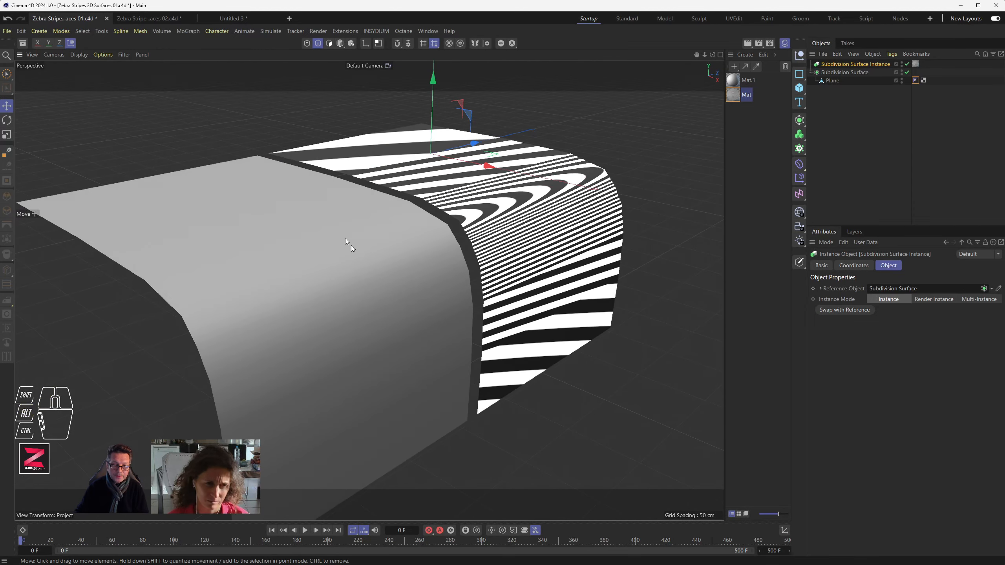
{"action": "left_click", "coordinate": [102, 55]}
{"action": "left_click", "coordinate": [91, 93]}
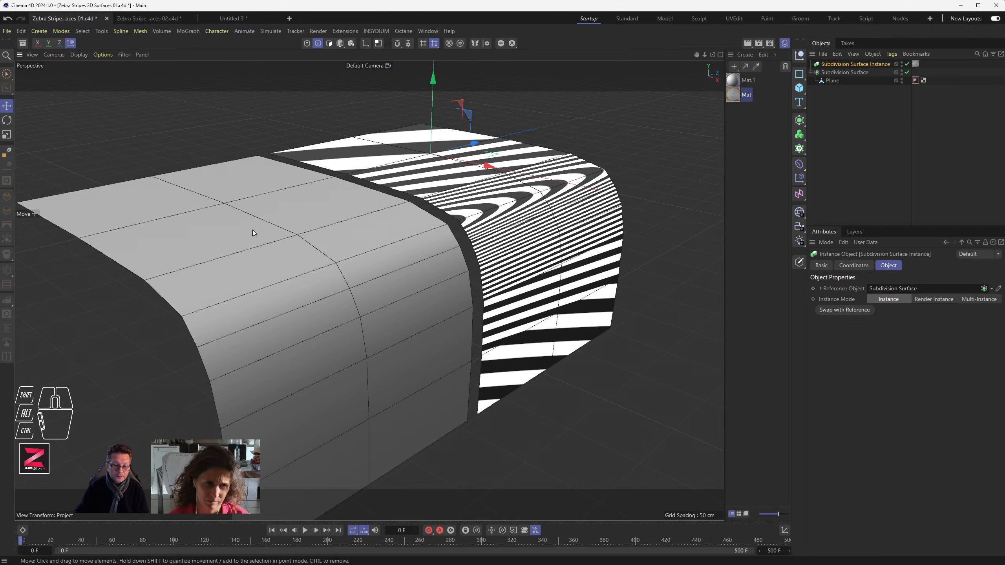
{"action": "middle_click_drag", "start_coordinate": [293, 258], "coordinate": [345, 246], "text": "alt"}
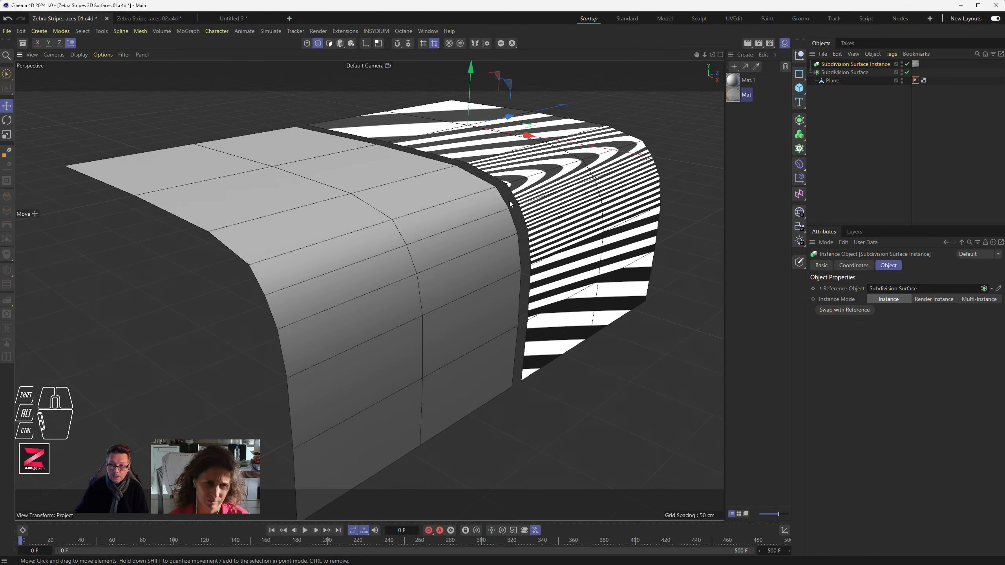
Disable the Subdivision Surface and its instance to view the base plane's mesh, and re-enable both.
{"action": "left_click", "coordinate": [907, 72]}
{"action": "left_click", "coordinate": [907, 64]}
{"action": "mouse_move", "coordinate": [340, 298]}
{"action": "left_mouse_down", "text": "alt"}
{"action": "mouse_move", "coordinate": [415, 260]}
{"action": "mouse_move", "coordinate": [358, 297]}
{"action": "mouse_move", "coordinate": [344, 294]}
{"action": "left_mouse_up", "text": "alt"}
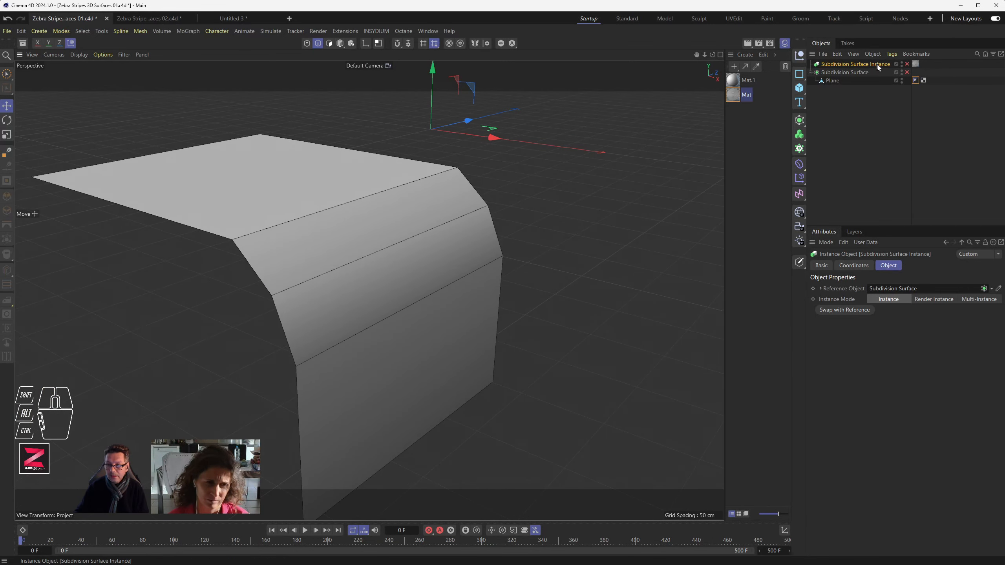
{"action": "left_click", "coordinate": [907, 72]}
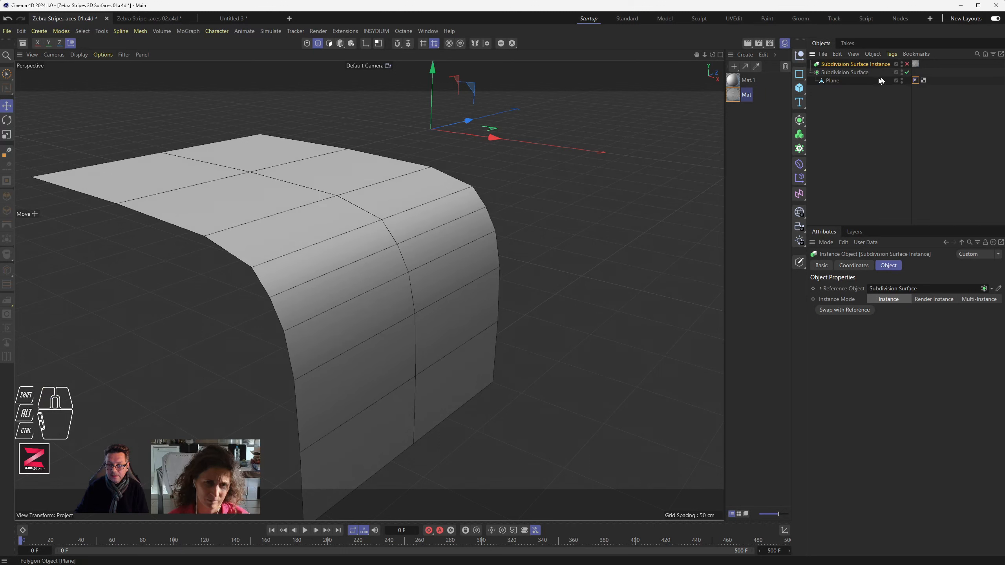
{"action": "left_click", "coordinate": [847, 73]}
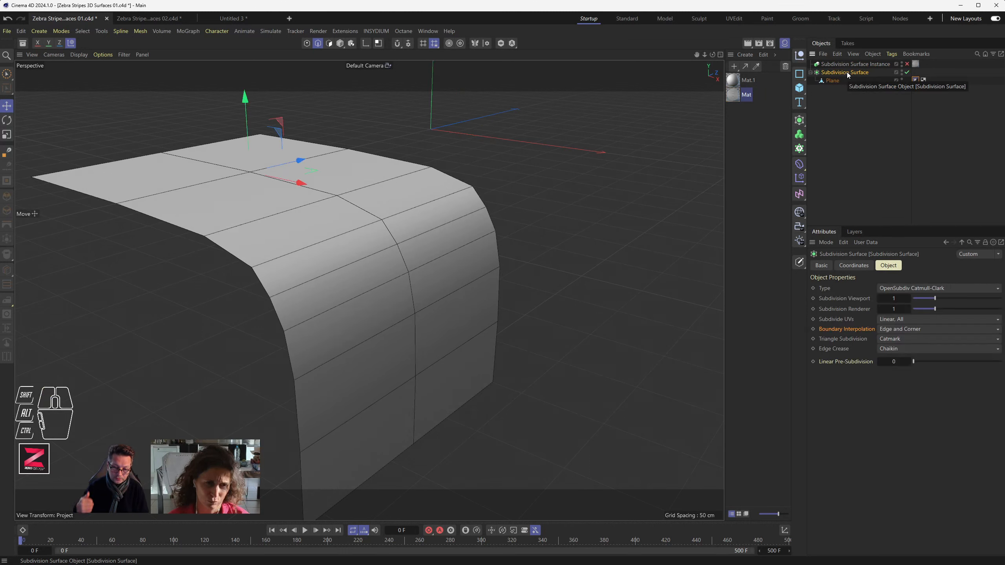
{"action": "left_click", "coordinate": [907, 64]}
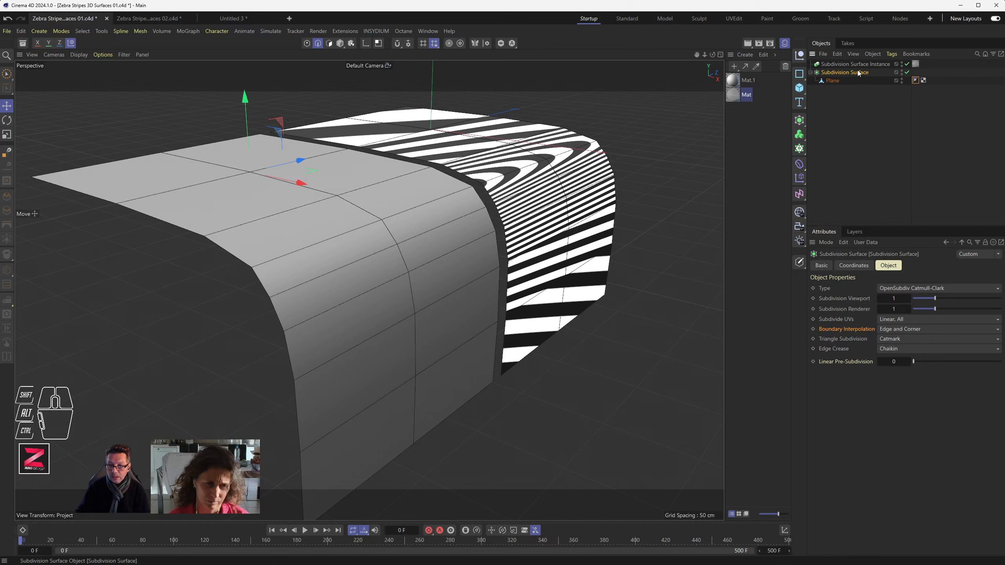
Set the Subdivision Surface's viewport subdivision to 2.
{"action": "left_click", "coordinate": [955, 298]}
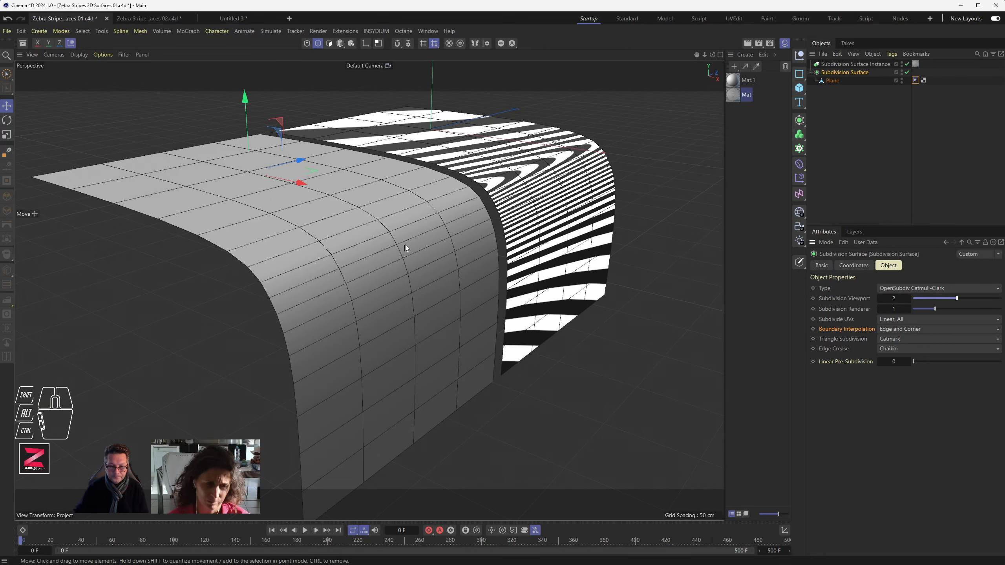
{"action": "left_click_drag", "start_coordinate": [405, 244], "coordinate": [307, 281], "text": "alt"}
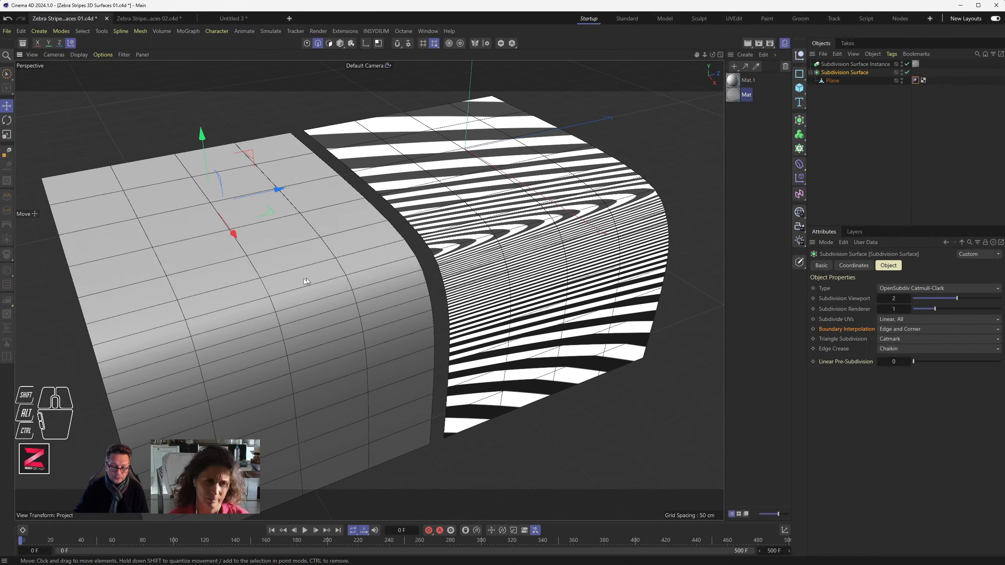
{"action": "left_click_drag", "start_coordinate": [168, 269], "coordinate": [329, 278], "text": "alt"}
Examine up close how the zebra stripes flow across the bend on the more finely subdivided surface.
{"action": "scroll", "coordinate": [361, 251], "scroll_direction": "up", "scroll_amount": 3}
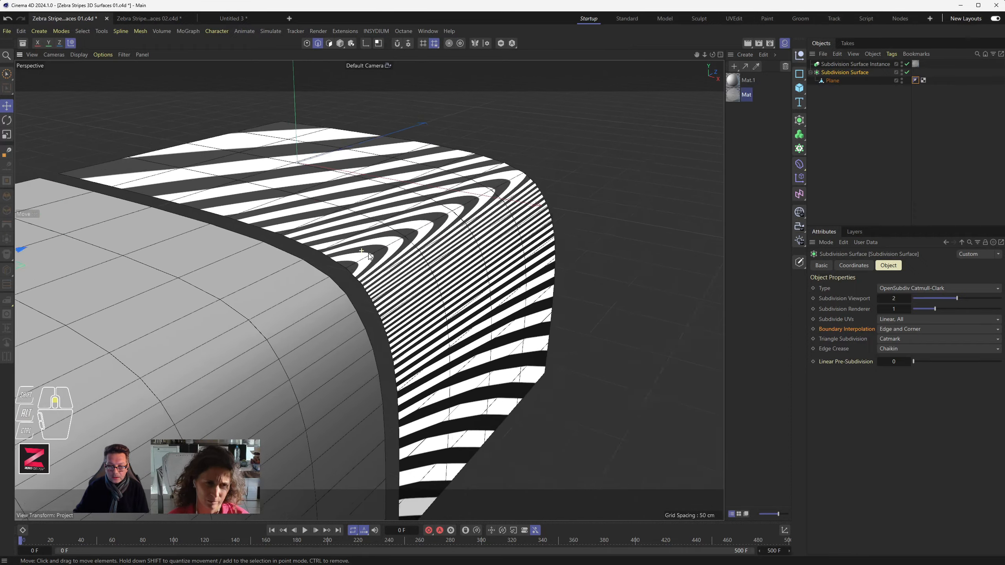
{"action": "scroll", "coordinate": [368, 253], "scroll_direction": "up", "scroll_amount": 4}
{"action": "left_click_drag", "start_coordinate": [370, 262], "coordinate": [394, 278], "text": "alt"}
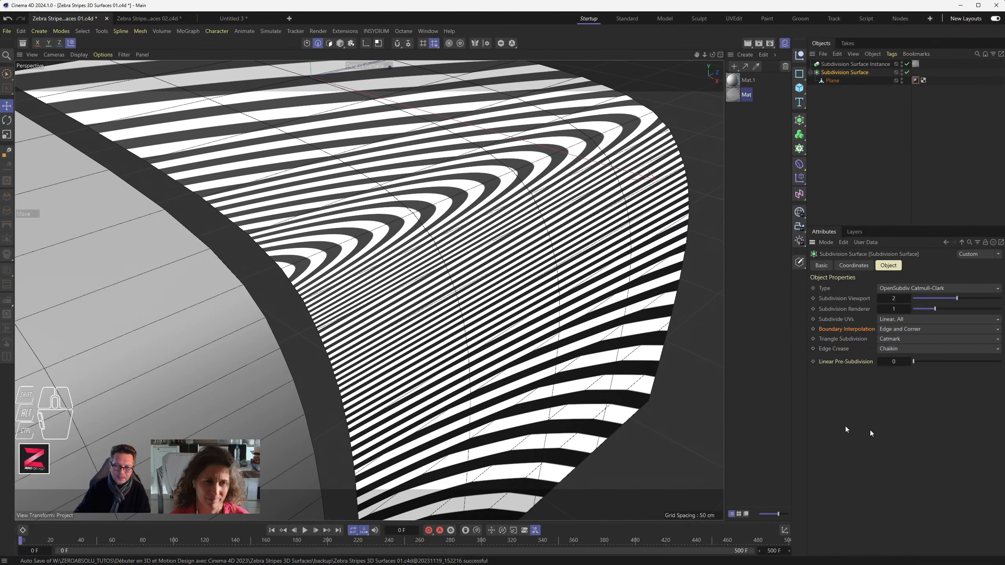
{"action": "middle_click_drag", "start_coordinate": [383, 307], "coordinate": [459, 280], "text": "alt"}
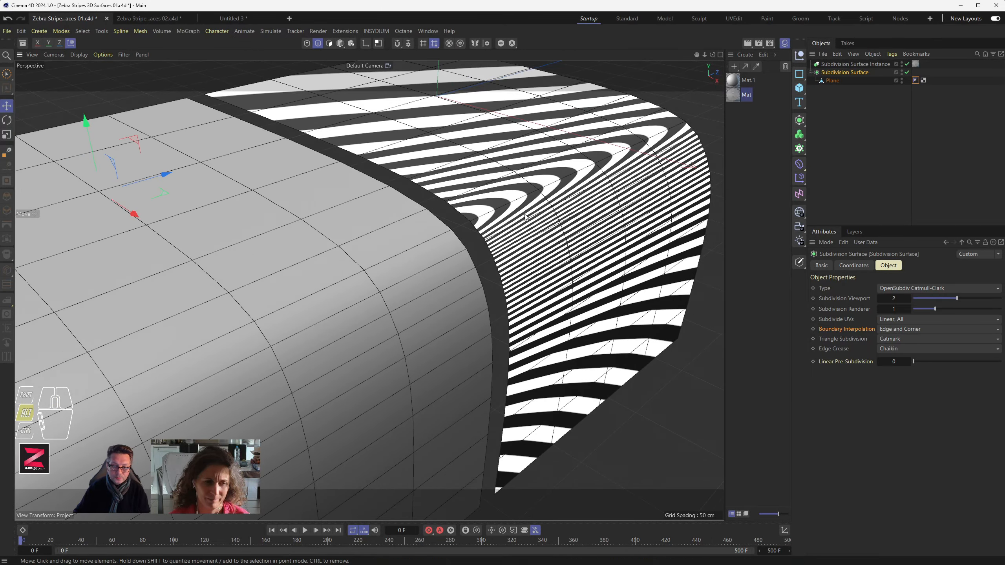
{"action": "middle_click_drag", "start_coordinate": [520, 207], "coordinate": [381, 290], "text": "alt"}
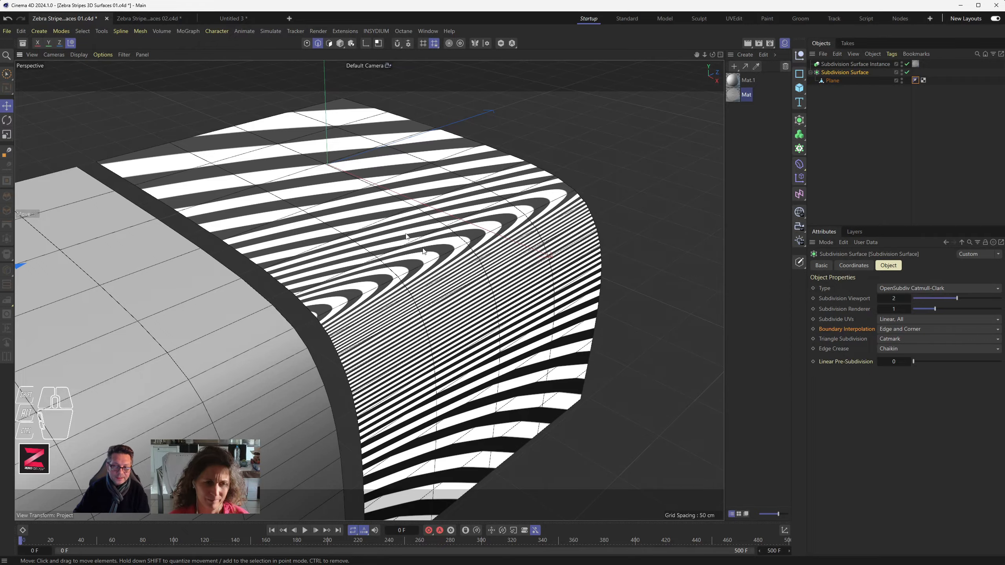
{"action": "scroll", "coordinate": [406, 270], "scroll_direction": "up", "scroll_amount": 1}
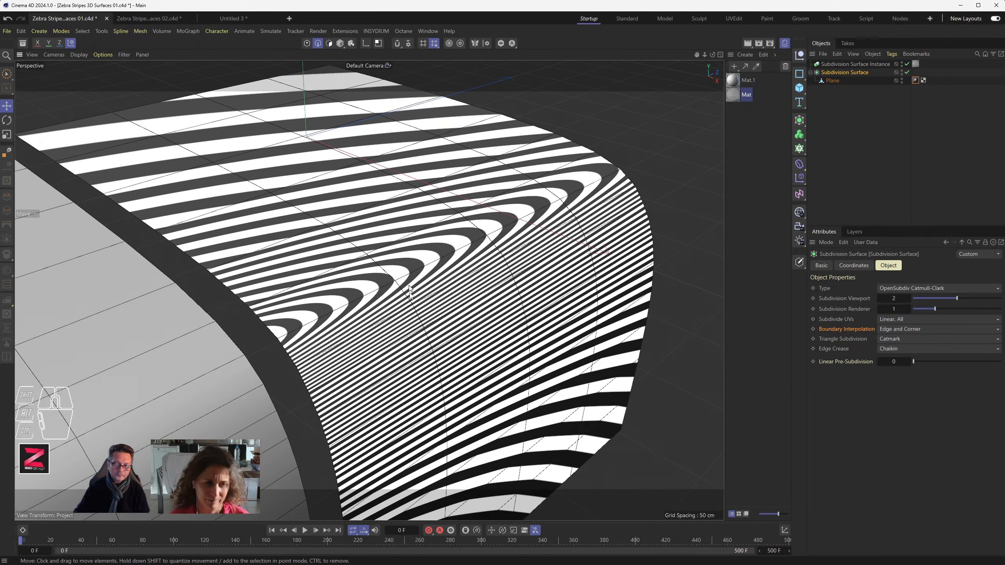
{"action": "left_click_drag", "start_coordinate": [406, 267], "coordinate": [493, 249], "text": "alt"}
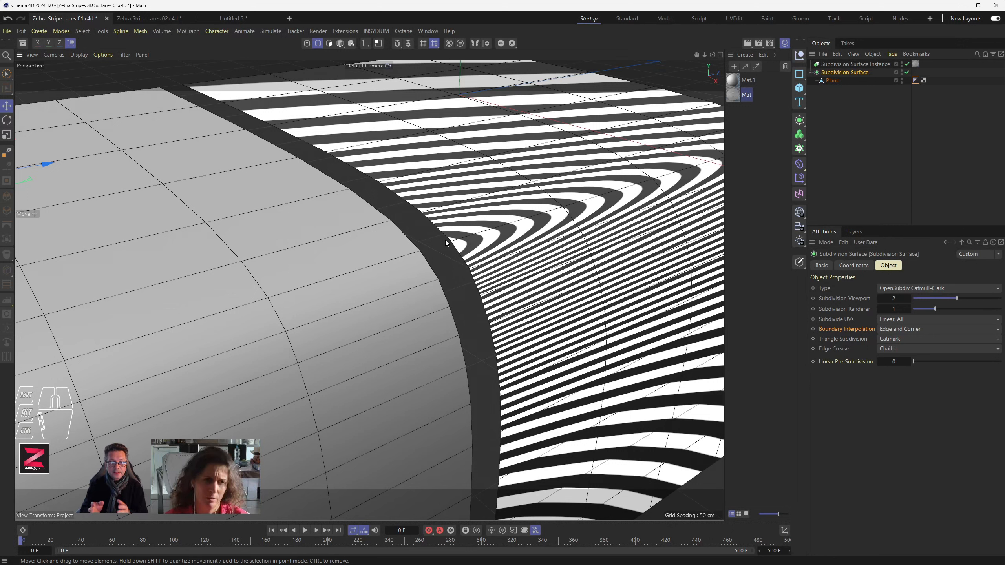
{"action": "left_click_drag", "start_coordinate": [470, 231], "coordinate": [547, 254], "text": "alt"}
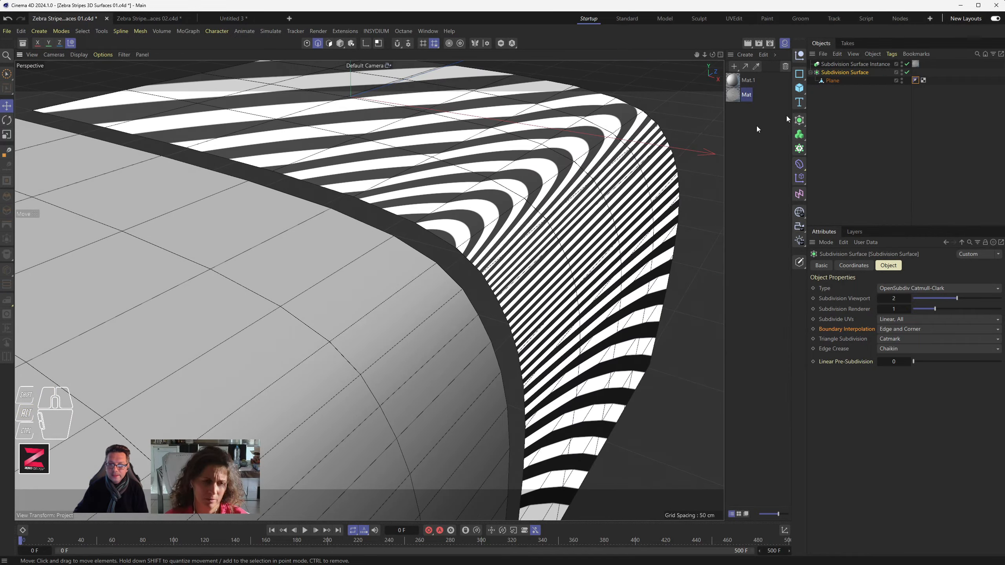
Set the Subdivision Surface's viewport subdivision back to 1 and inspect the stripes at the bend.
{"action": "left_click", "coordinate": [935, 299]}
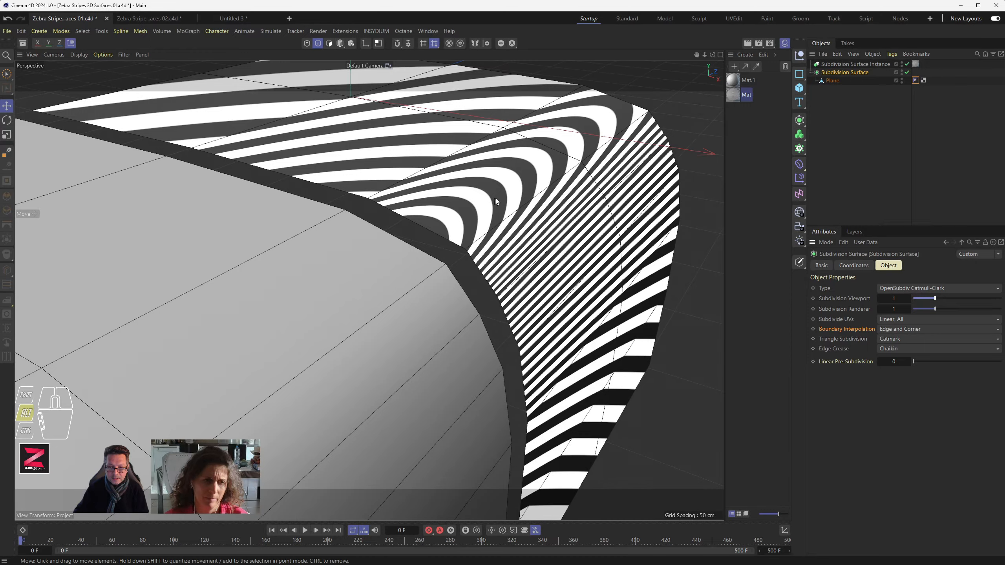
{"action": "left_click_drag", "start_coordinate": [513, 239], "coordinate": [387, 280], "text": "alt"}
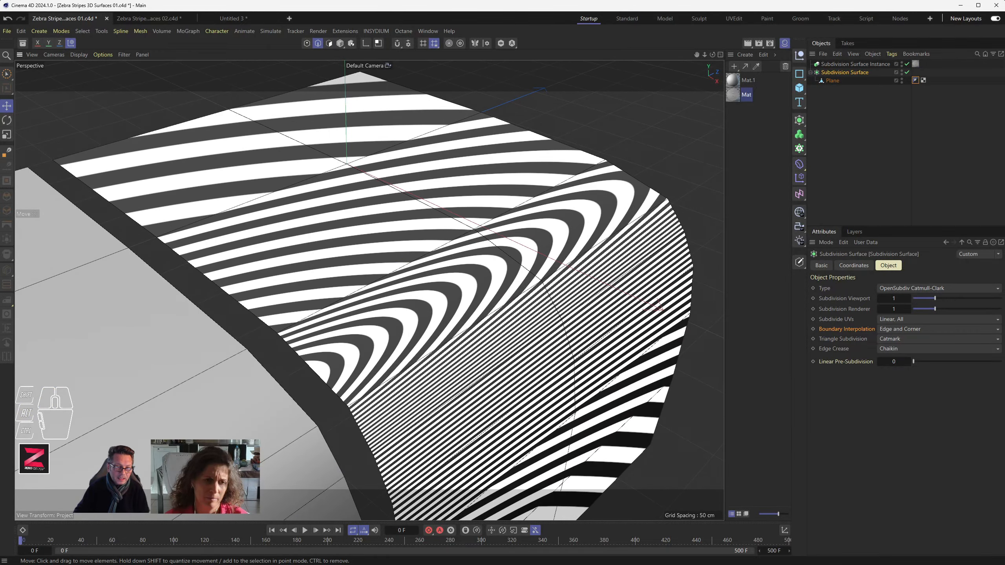
Switch to the ACDSee viewer to look at the stripe texture Zebra-Stripes-3D-Surfaces_01.png, and return to Cinema 4D.
{"action": "left_click_drag", "start_coordinate": [0, 102], "coordinate": [65, 107]}
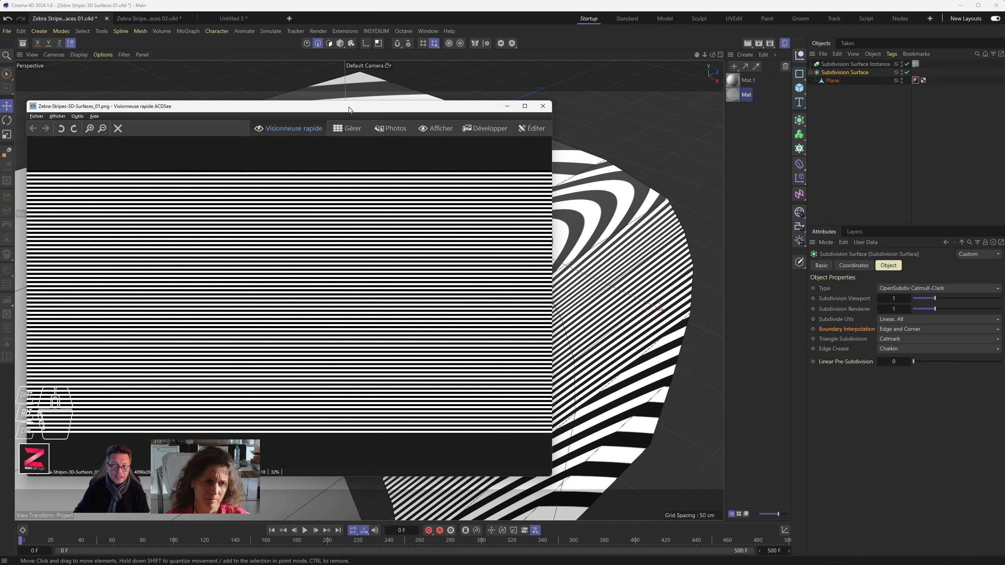
{"action": "left_click_drag", "start_coordinate": [348, 107], "coordinate": [271, 109]}
{"action": "left_click", "coordinate": [430, 6]}
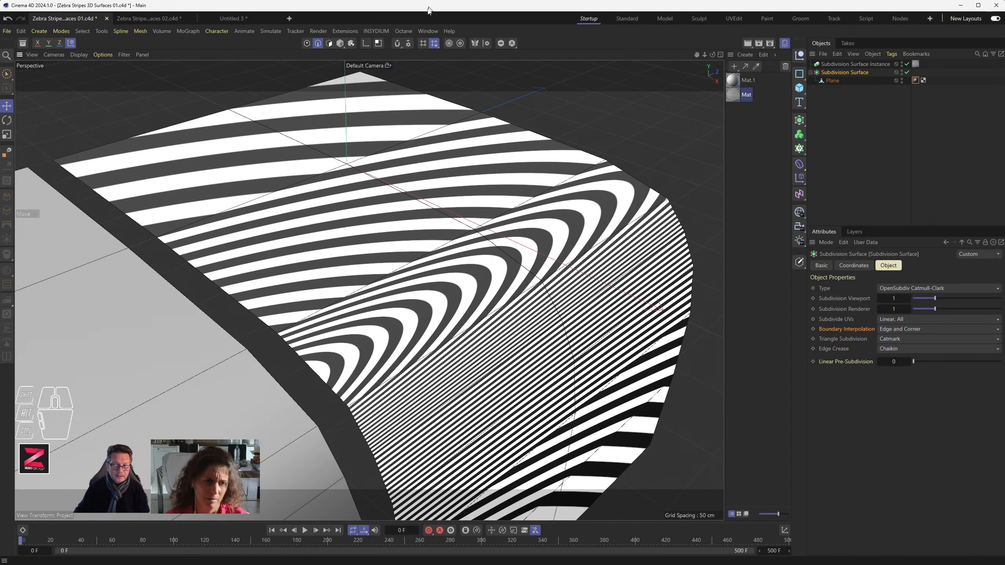
Switch the viewport to Gouraud Shading without lines and inspect the zebra stripes at the bend.
{"action": "mouse_move", "coordinate": [441, 304]}
{"action": "left_mouse_down", "text": "alt"}
{"action": "mouse_move", "coordinate": [380, 295]}
{"action": "mouse_move", "coordinate": [457, 313]}
{"action": "mouse_move", "coordinate": [474, 306]}
{"action": "mouse_move", "coordinate": [438, 285]}
{"action": "left_mouse_up", "text": "alt"}
{"action": "left_click", "coordinate": [79, 54]}
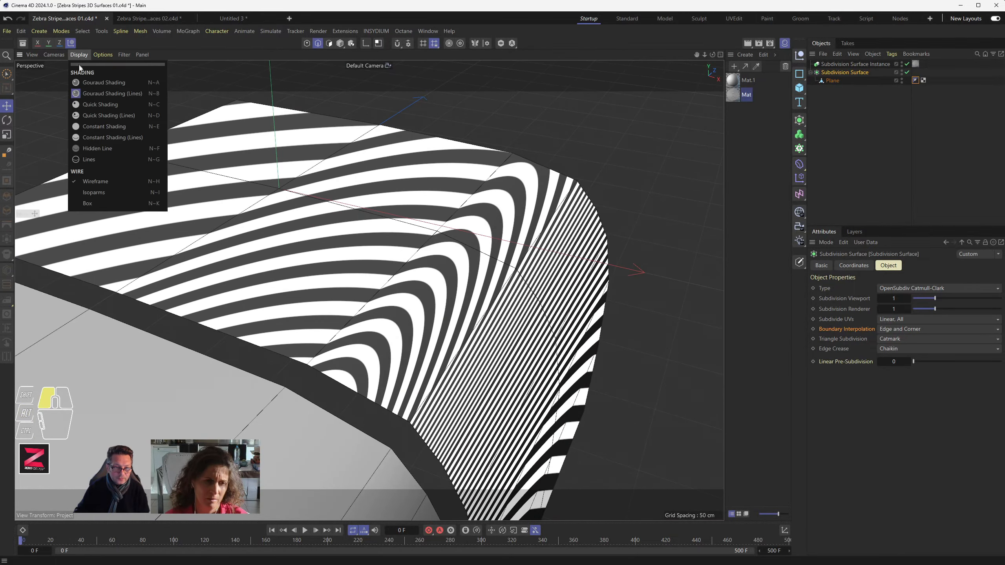
{"action": "left_click", "coordinate": [87, 86]}
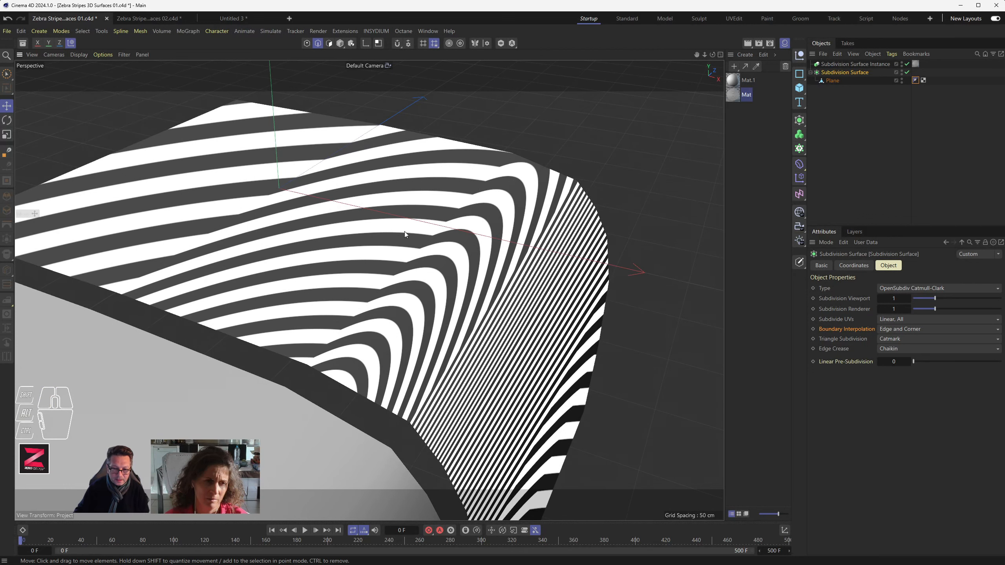
{"action": "left_click_drag", "start_coordinate": [451, 244], "coordinate": [440, 210], "text": "alt"}
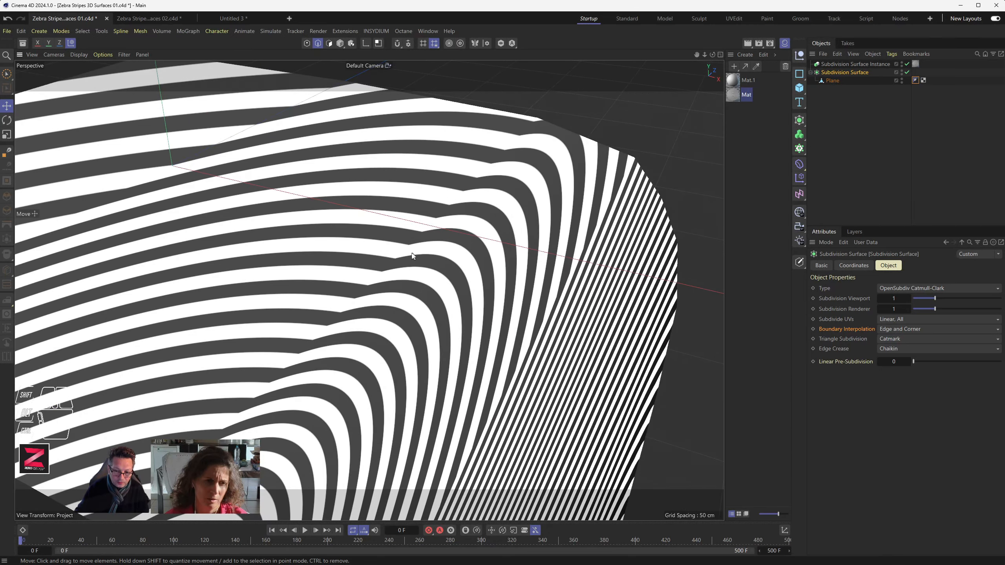
{"action": "scroll", "coordinate": [430, 206], "scroll_direction": "down", "scroll_amount": 2}
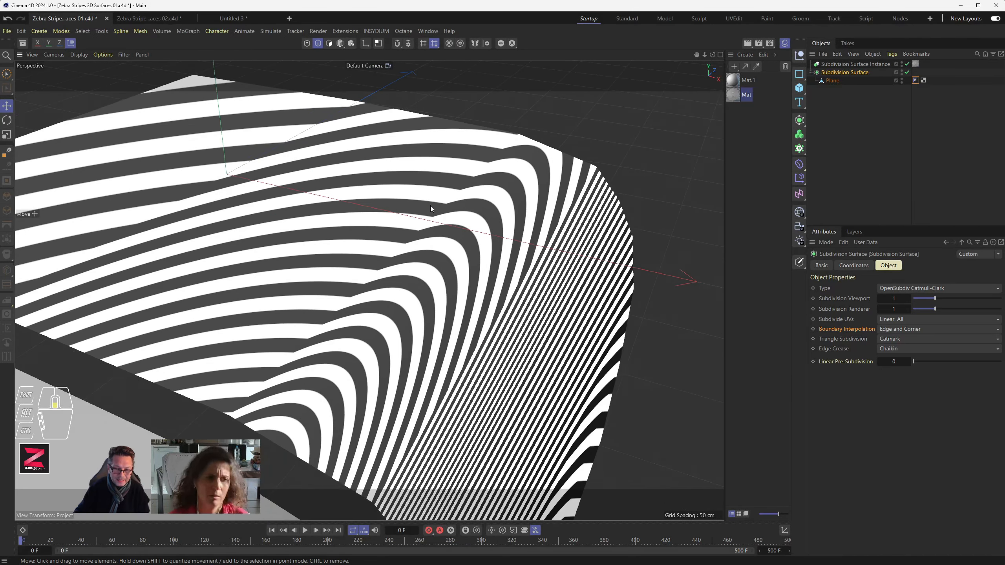
{"action": "scroll", "coordinate": [430, 206], "scroll_direction": "down", "scroll_amount": 3}
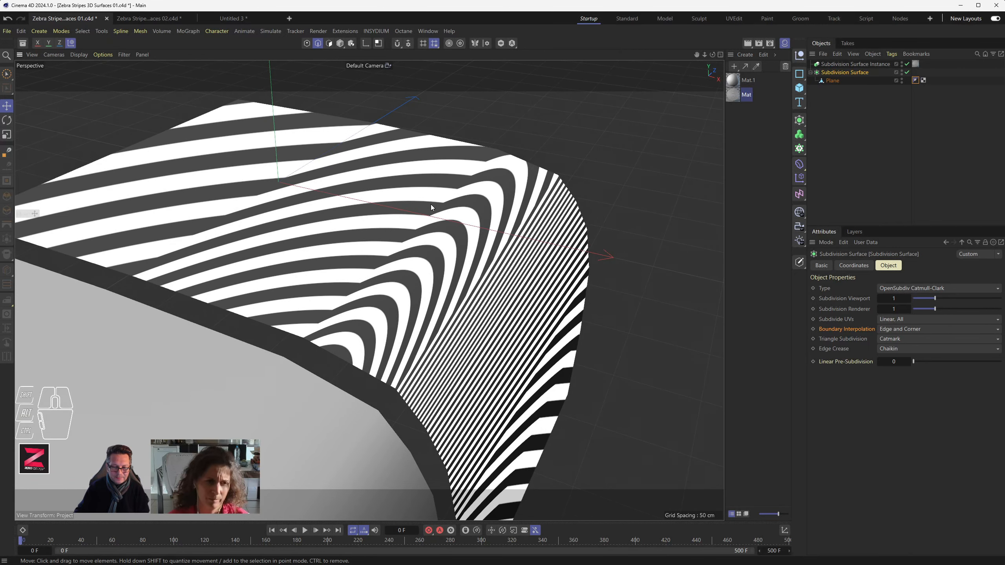
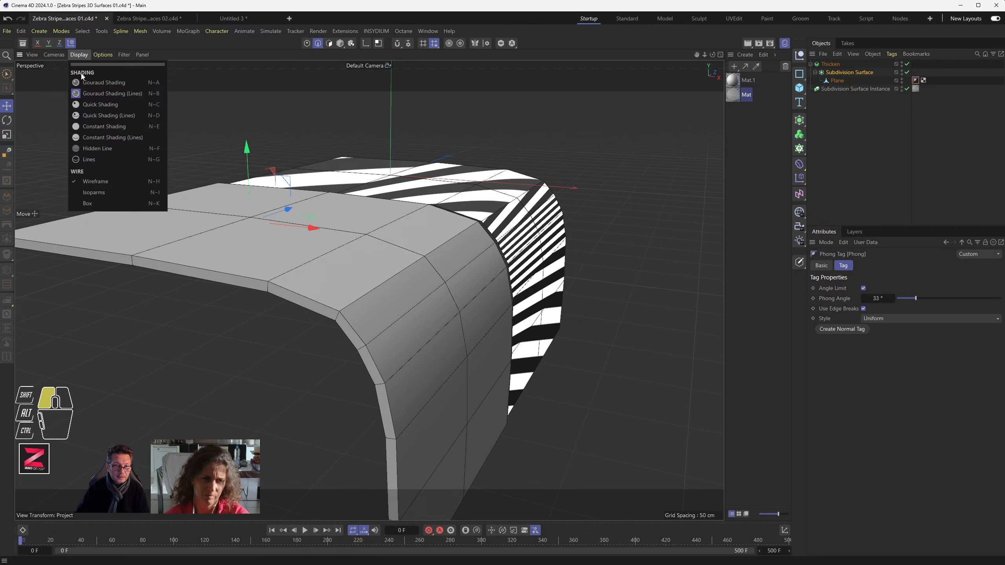
Set the display to Gouraud Shading and view the shading across the thickened surface's bend.
{"action": "left_click", "coordinate": [99, 90]}
{"action": "left_click_drag", "start_coordinate": [390, 271], "coordinate": [349, 310], "text": "alt"}
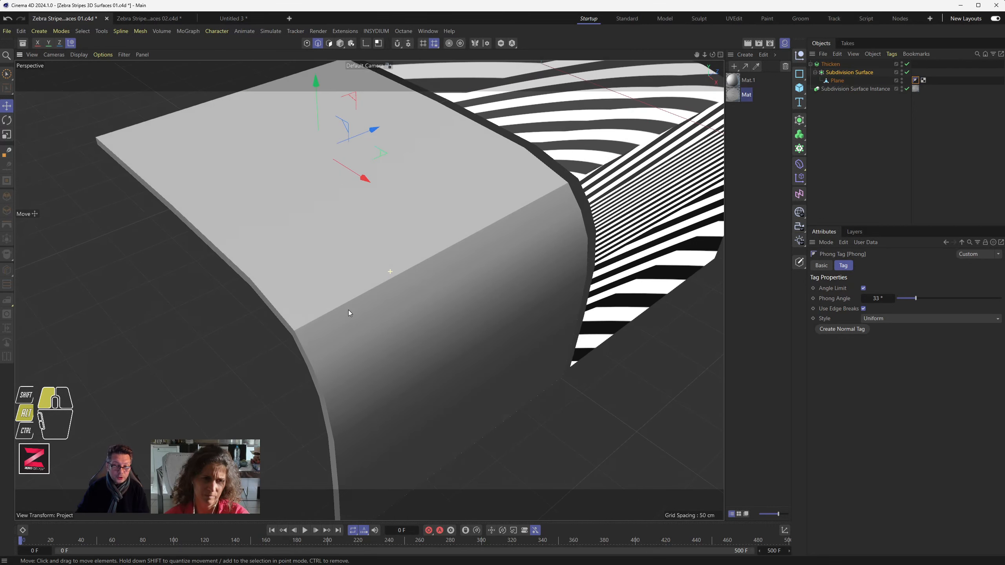
{"action": "left_click_drag", "start_coordinate": [433, 302], "coordinate": [378, 252], "text": "alt"}
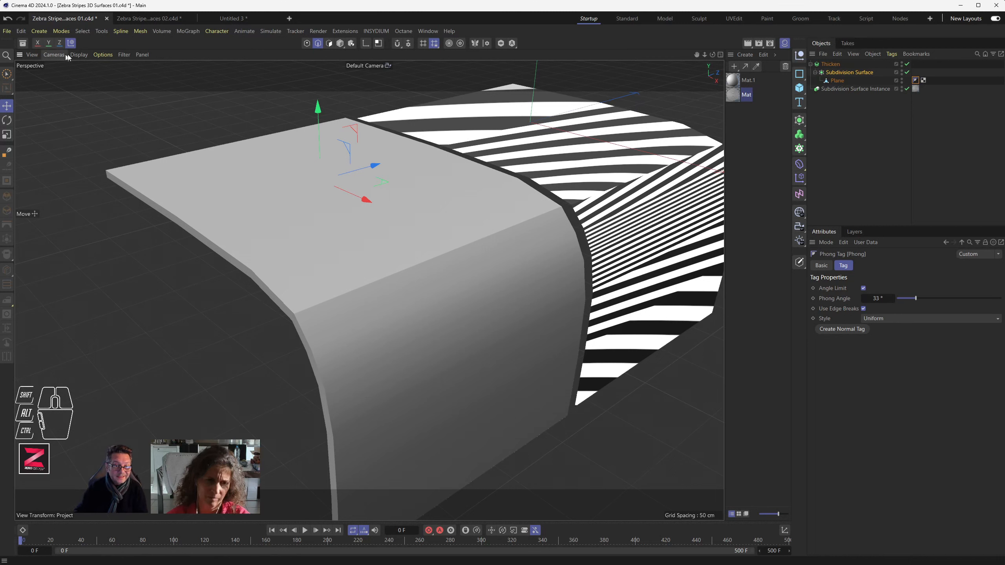
Show the mesh lines on the thickened surface with Gouraud Shading (Lines).
{"action": "left_click", "coordinate": [78, 54]}
{"action": "left_click", "coordinate": [89, 97]}
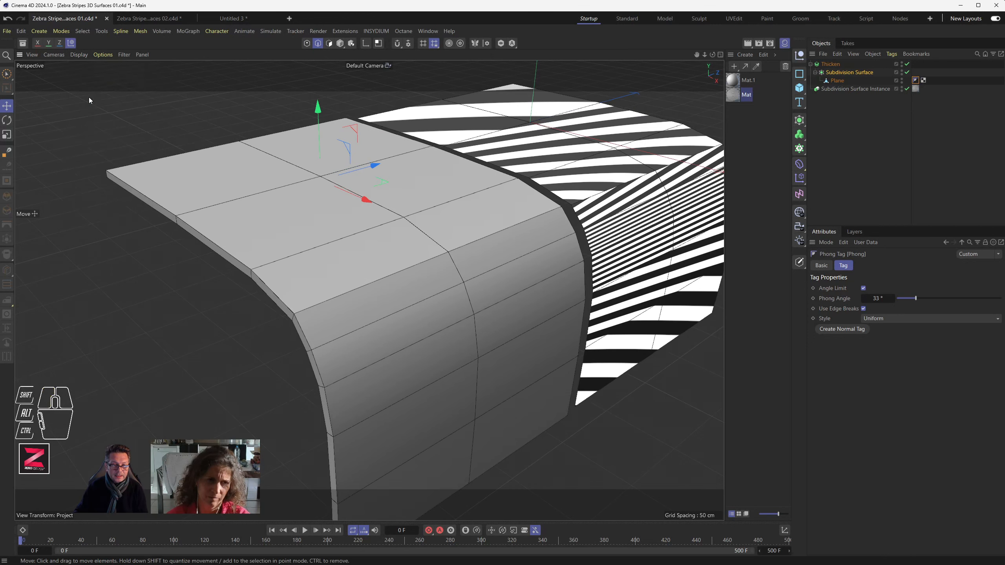
{"action": "left_click_drag", "start_coordinate": [393, 293], "coordinate": [409, 295], "text": "alt"}
Hide the mesh lines again with Gouraud Shading and inspect the shading where the flat area meets the bend.
{"action": "left_click", "coordinate": [79, 55]}
{"action": "left_click", "coordinate": [89, 87]}
{"action": "left_click_drag", "start_coordinate": [442, 231], "coordinate": [444, 241], "text": "alt"}
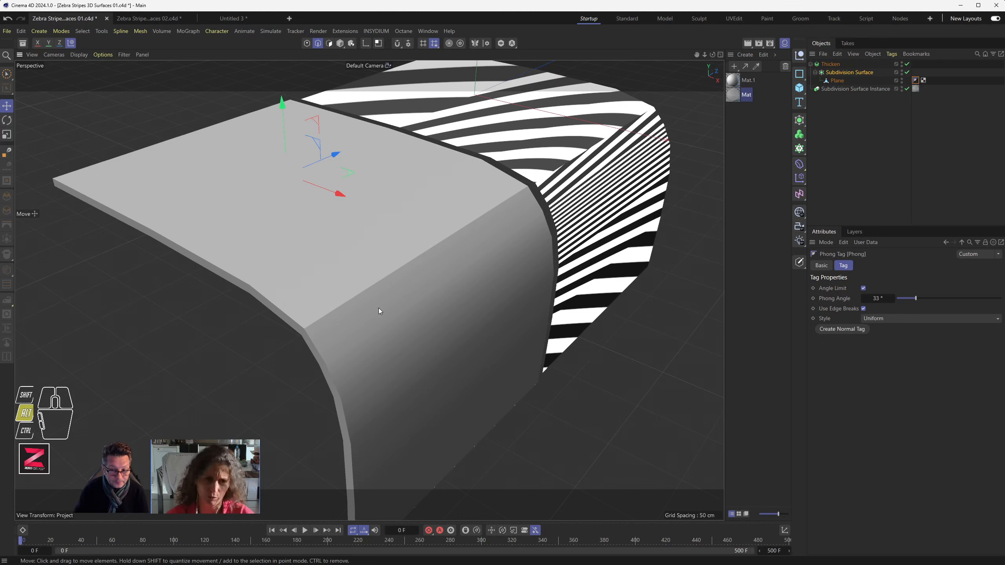
{"action": "mouse_move", "coordinate": [379, 308]}
{"action": "left_mouse_down", "text": "alt"}
{"action": "mouse_move", "coordinate": [426, 261]}
{"action": "mouse_move", "coordinate": [402, 289]}
{"action": "mouse_move", "coordinate": [370, 299]}
{"action": "left_mouse_up", "text": "alt"}
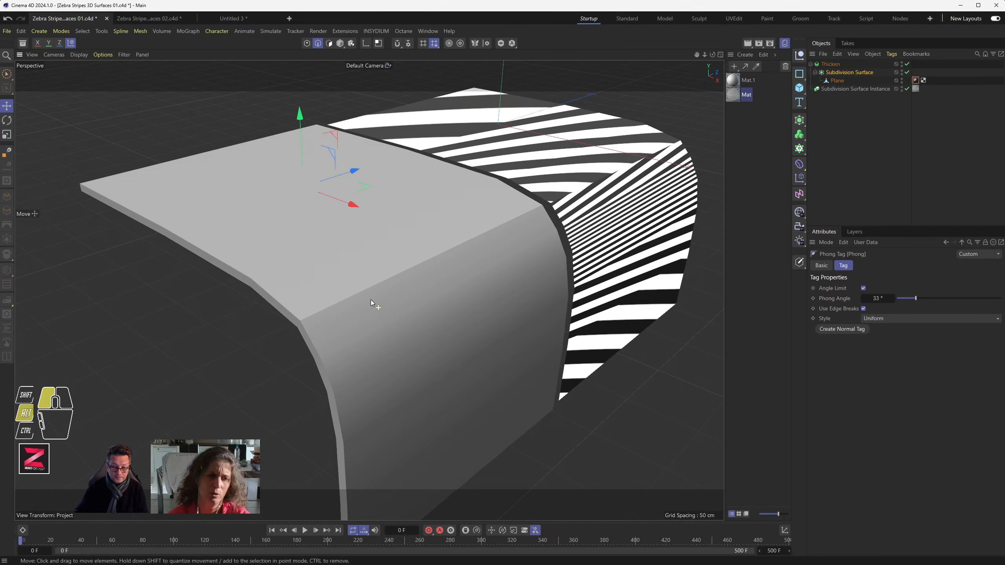
Disable the Subdivision Surface and Thicken generators, and display the base mesh with Gouraud Shading (Lines).
{"action": "left_click", "coordinate": [907, 73]}
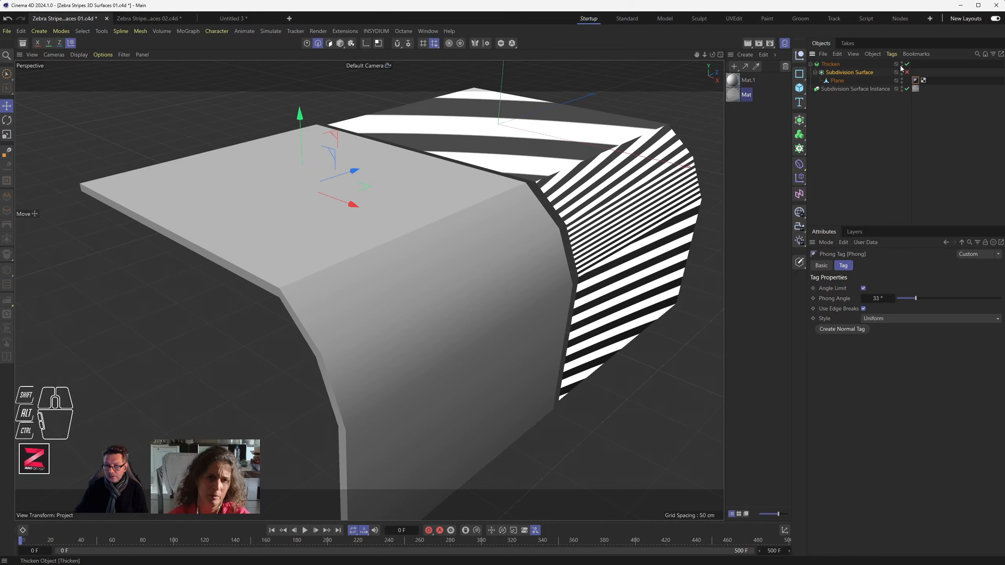
{"action": "left_click", "coordinate": [907, 64]}
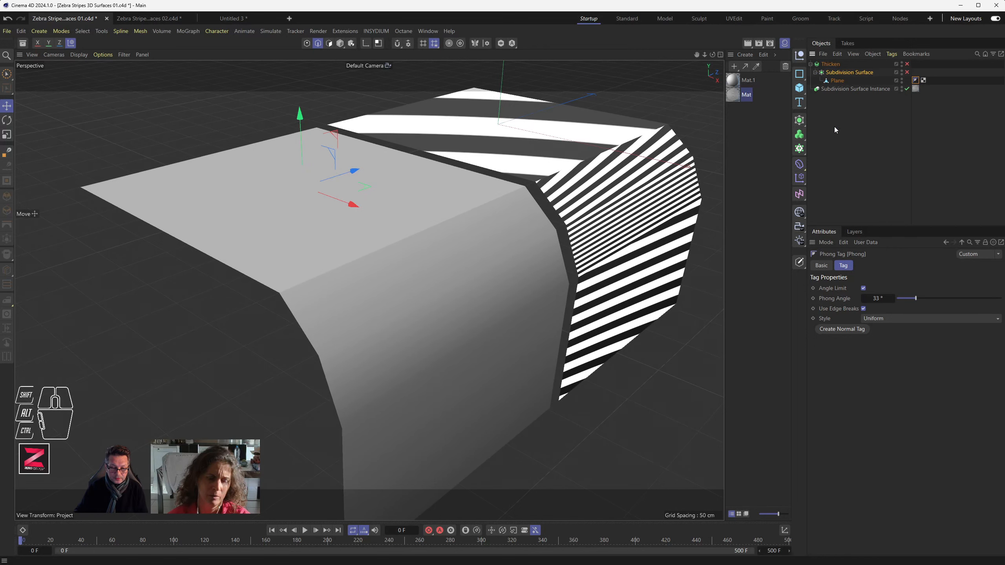
{"action": "left_click", "coordinate": [79, 54]}
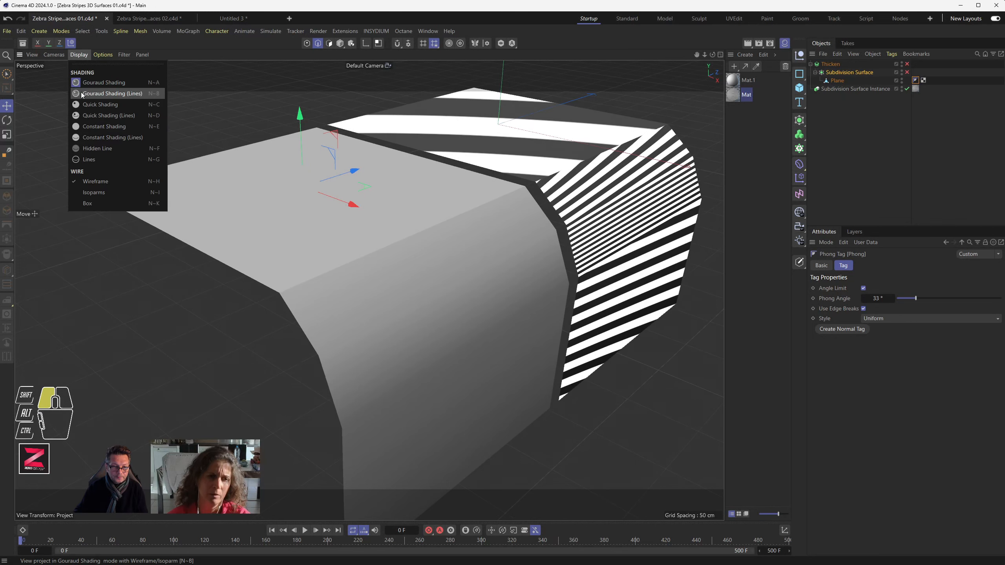
{"action": "left_click", "coordinate": [85, 92]}
{"action": "left_click_drag", "start_coordinate": [348, 294], "coordinate": [387, 285], "text": "alt"}
Maximize the Front view to examine the base mesh's bend profile up close, and activate Brush Selection.
{"action": "middle_click", "coordinate": [388, 284]}
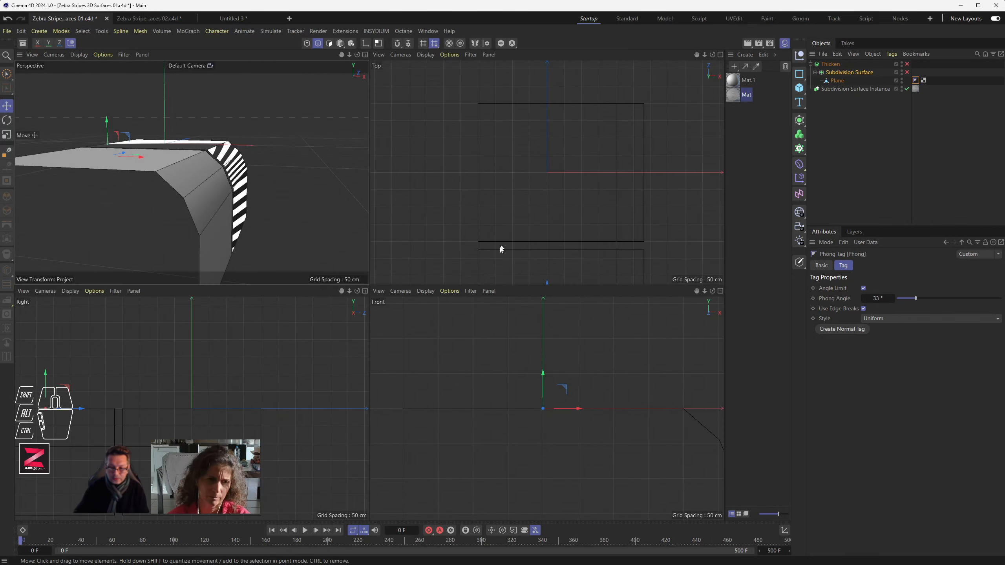
{"action": "scroll", "coordinate": [568, 403], "scroll_direction": "up", "scroll_amount": 2}
{"action": "scroll", "coordinate": [568, 390], "scroll_direction": "down", "scroll_amount": 3}
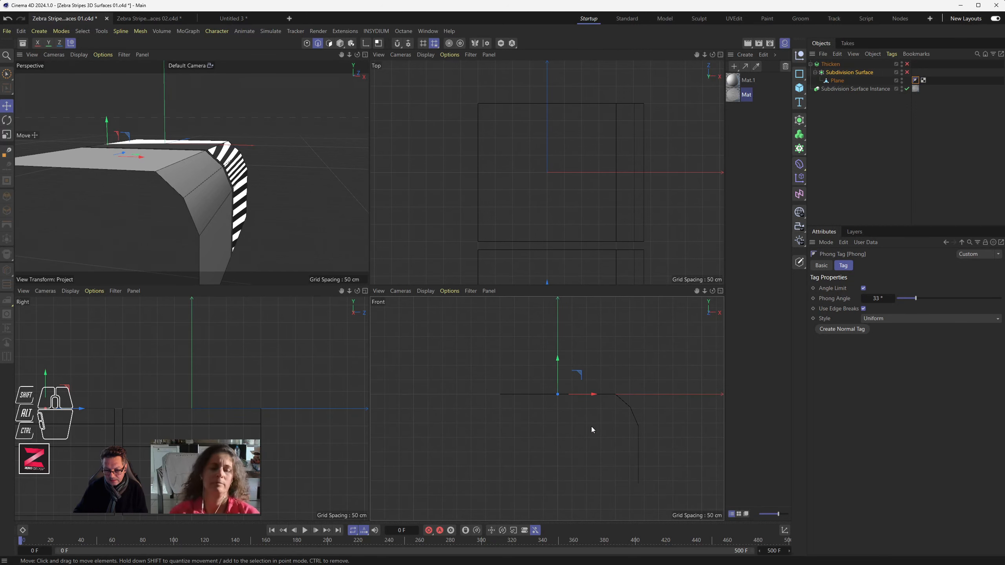
{"action": "middle_click", "coordinate": [591, 427]}
{"action": "scroll", "coordinate": [515, 328], "scroll_direction": "up", "scroll_amount": 4}
{"action": "key", "text": "space"}
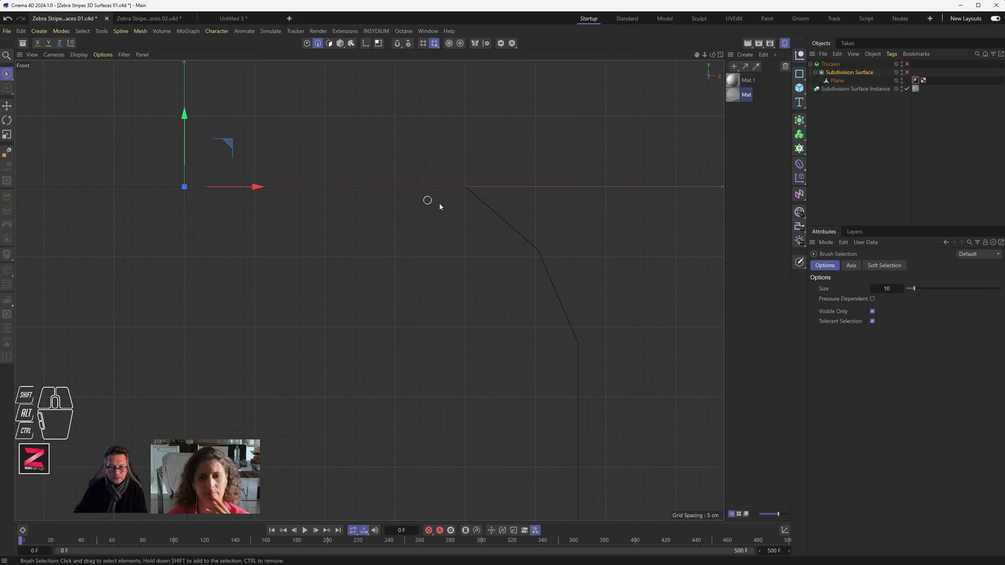
Return to the maximized Perspective view and select the Plane object.
{"action": "middle_click", "coordinate": [452, 205]}
{"action": "middle_click", "coordinate": [352, 209]}
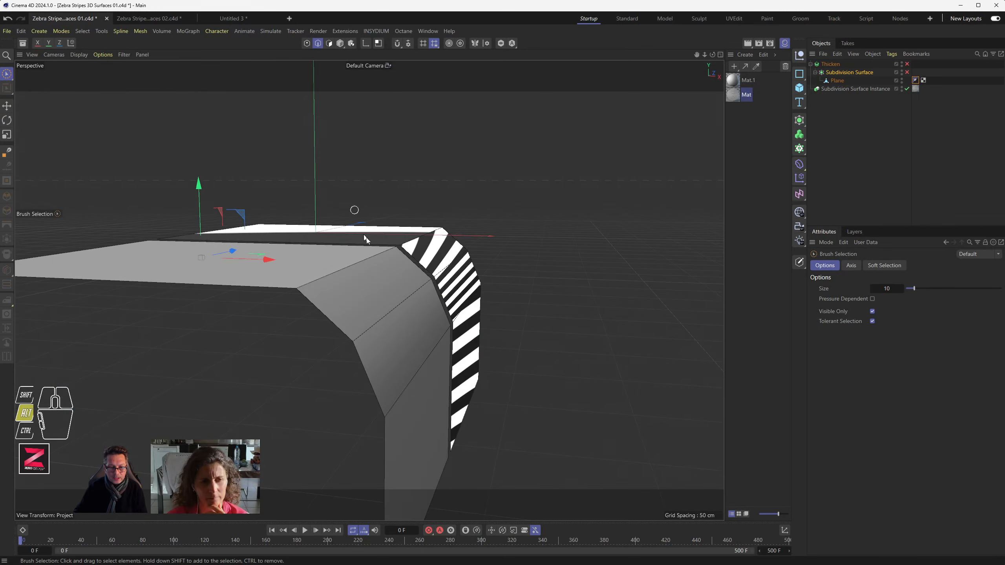
{"action": "left_click_drag", "start_coordinate": [352, 209], "coordinate": [360, 274], "text": "alt"}
{"action": "left_click", "coordinate": [837, 81]}
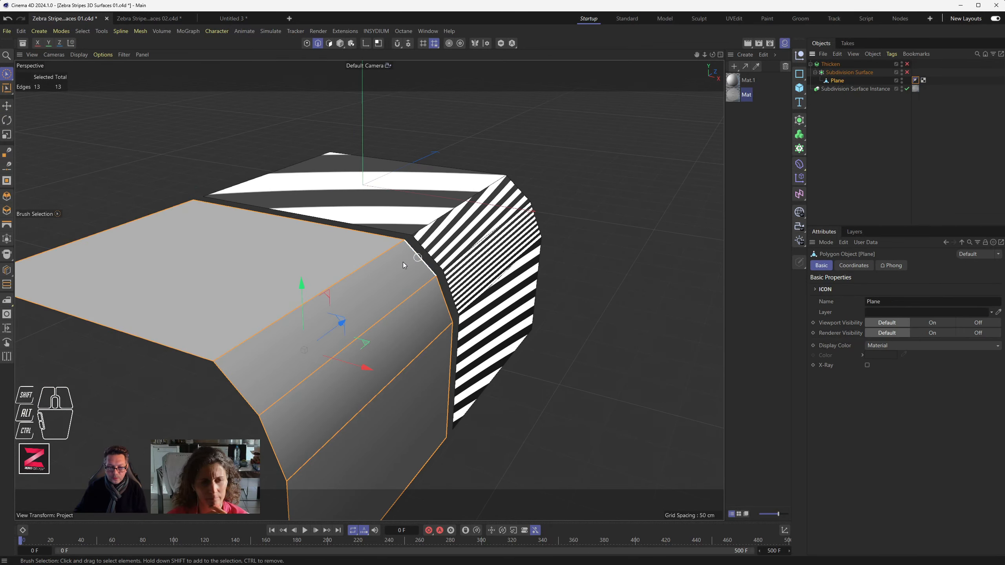
Examine the segments of the Plane's bend profile in the Front view, and inspect its edges up close in Perspective.
{"action": "middle_click", "coordinate": [545, 195]}
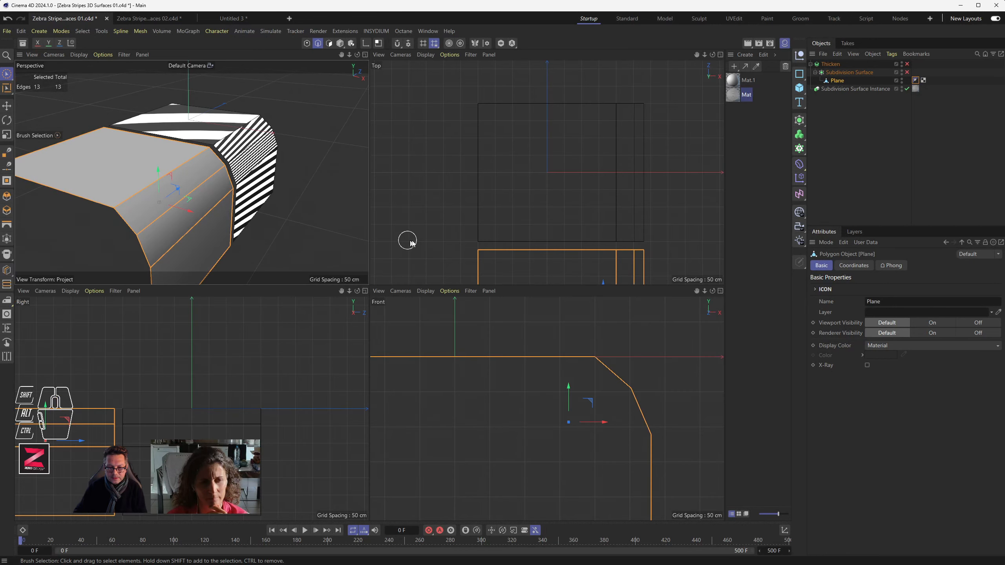
{"action": "middle_click", "coordinate": [547, 387]}
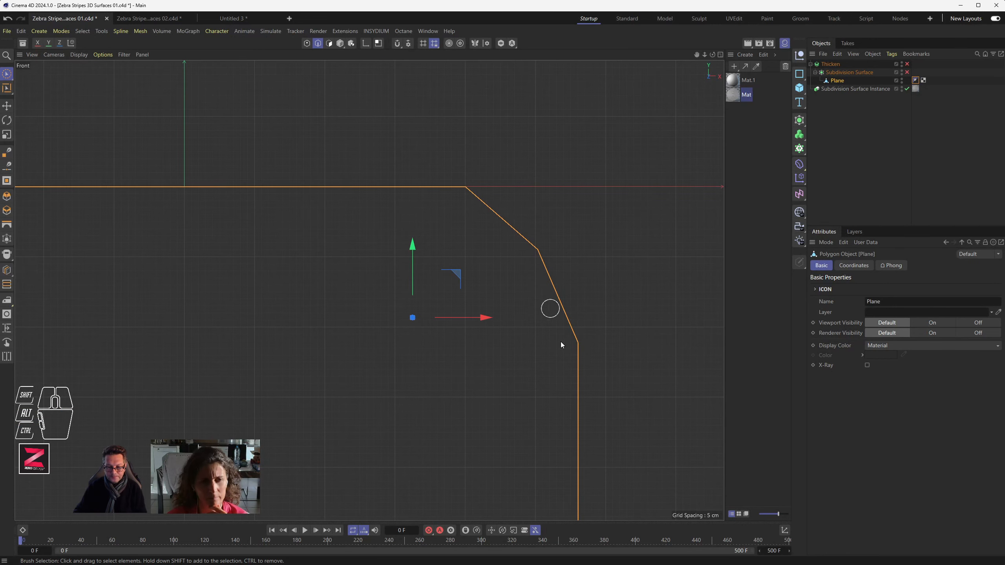
{"action": "middle_click_drag", "start_coordinate": [581, 402], "coordinate": [459, 392], "text": "alt"}
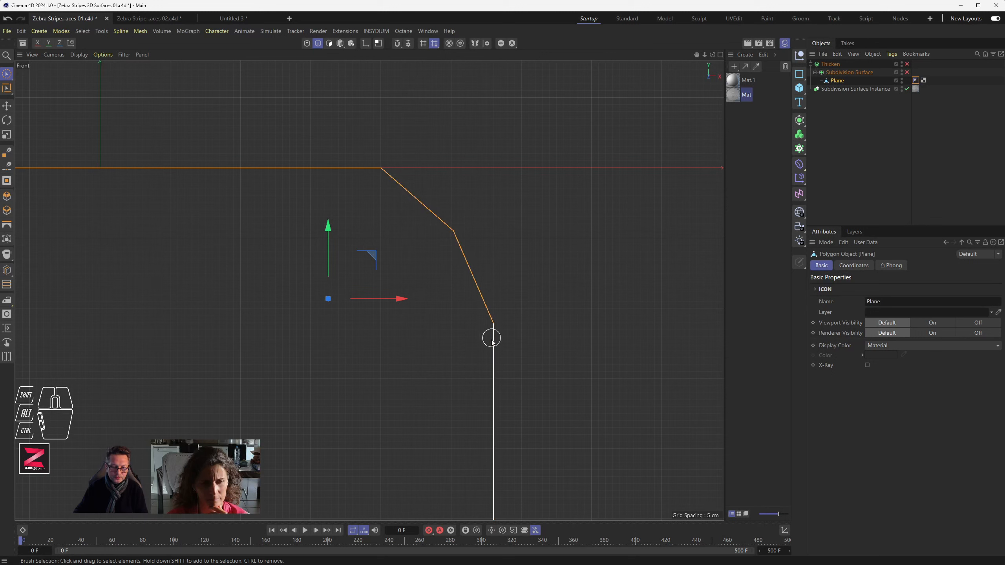
{"action": "left_click", "coordinate": [361, 167]}
{"action": "middle_click", "coordinate": [396, 175]}
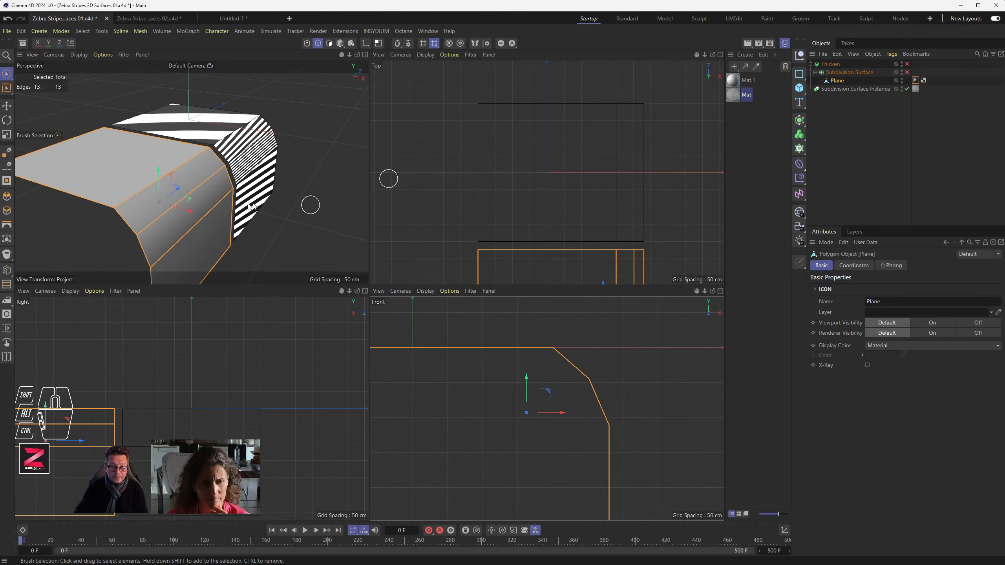
{"action": "middle_click", "coordinate": [213, 179]}
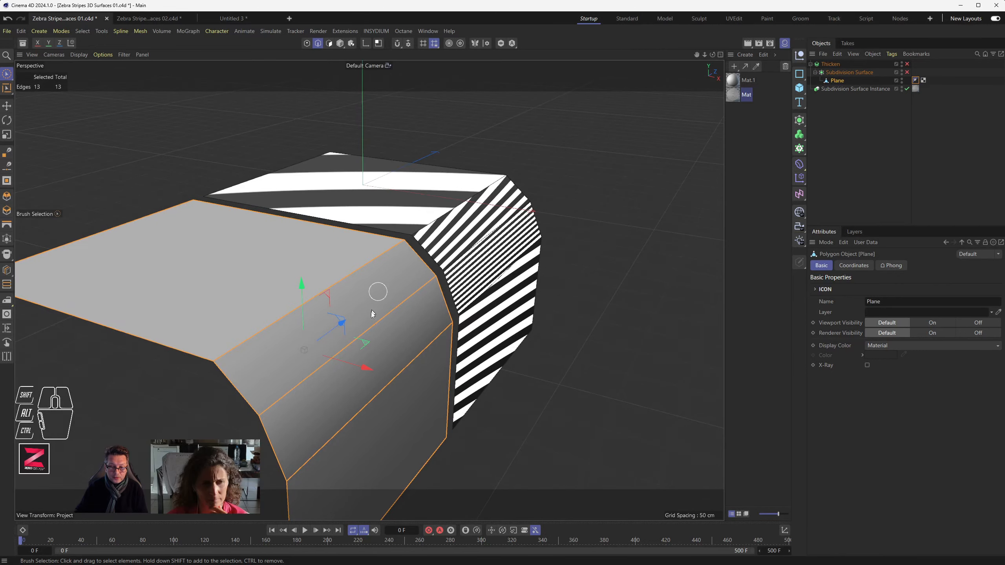
{"action": "left_click_drag", "start_coordinate": [370, 313], "coordinate": [358, 329], "text": "alt"}
{"action": "scroll", "coordinate": [316, 298], "scroll_direction": "up", "scroll_amount": 2}
{"action": "middle_click_drag", "start_coordinate": [316, 298], "coordinate": [388, 217], "text": "alt"}
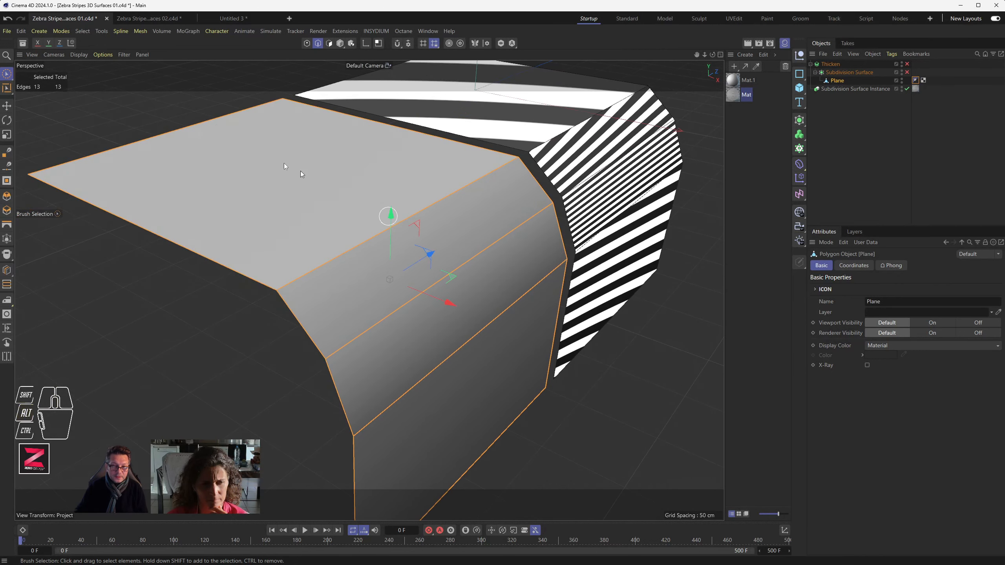
Set the viewport to Gouraud Shading, switch to Model mode, and inspect the shading across the Plane's bend.
{"action": "left_click_drag", "start_coordinate": [80, 55], "coordinate": [88, 84]}
{"action": "left_click", "coordinate": [340, 43]}
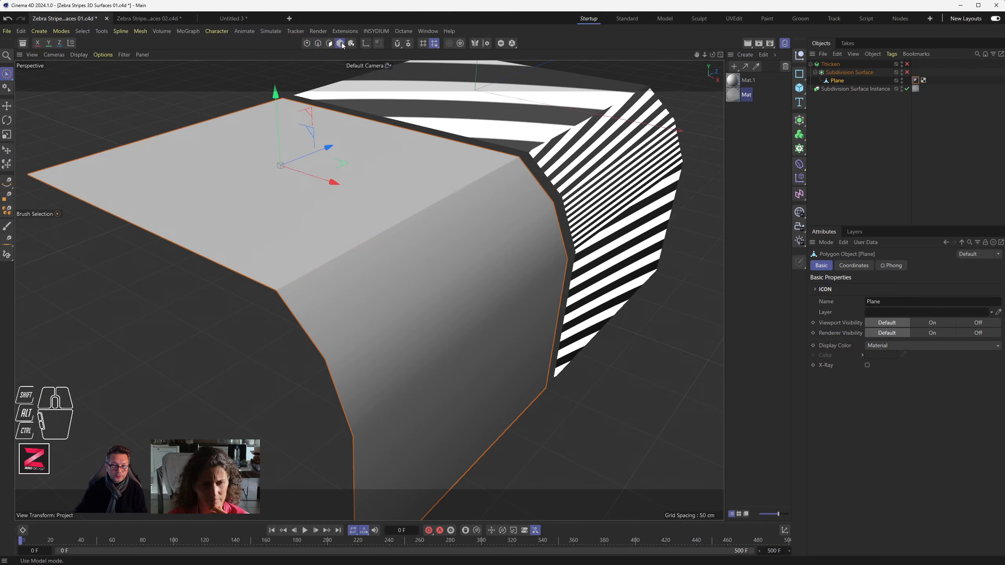
{"action": "mouse_move", "coordinate": [449, 274]}
{"action": "left_mouse_down", "text": "alt"}
{"action": "mouse_move", "coordinate": [469, 251]}
{"action": "mouse_move", "coordinate": [442, 286]}
{"action": "left_mouse_up", "text": "alt"}
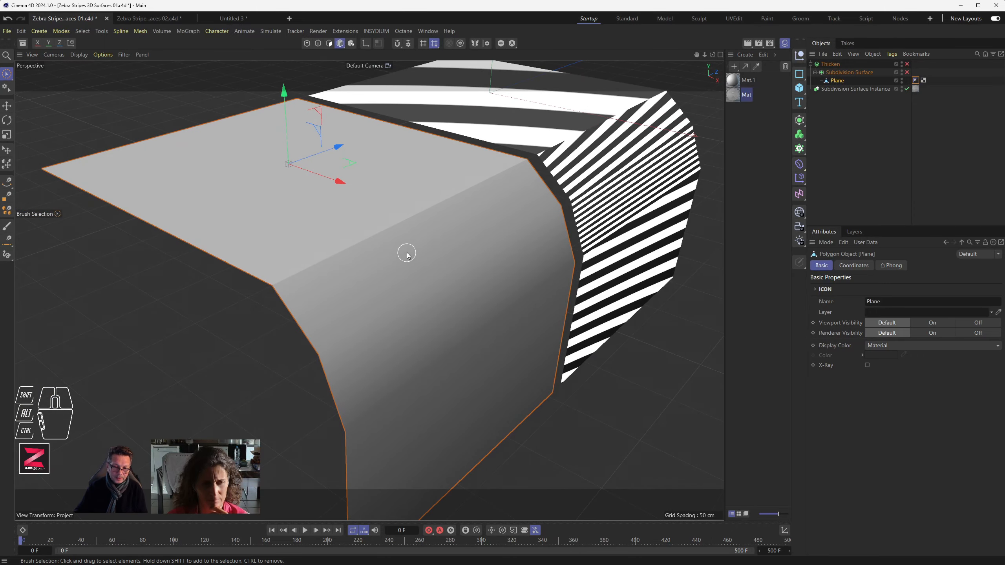
{"action": "mouse_move", "coordinate": [397, 256]}
{"action": "left_mouse_down", "text": "alt"}
{"action": "mouse_move", "coordinate": [478, 265]}
{"action": "mouse_move", "coordinate": [398, 274]}
{"action": "left_mouse_up", "text": "alt"}
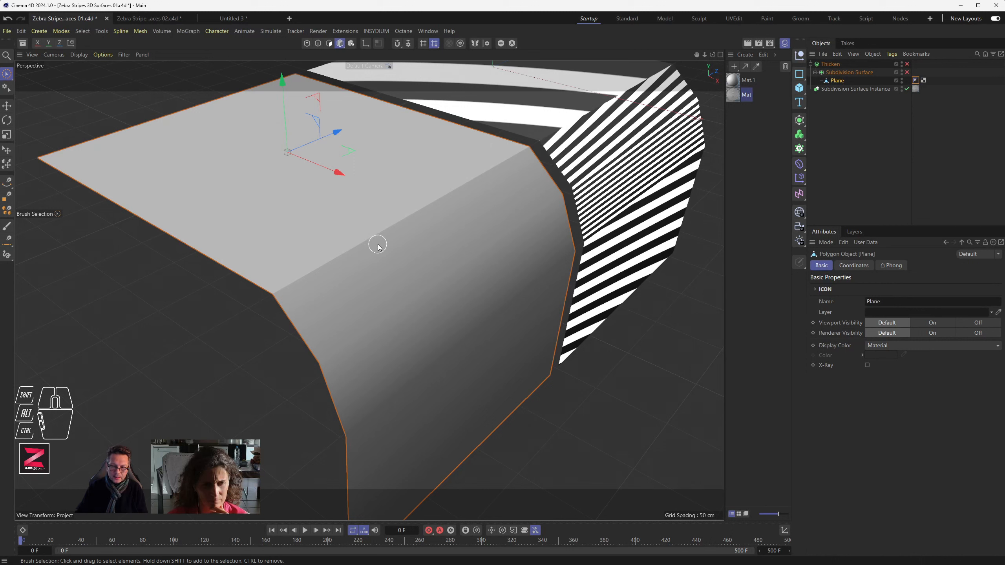
Maximize the Front view and switch the Plane to Points mode with the Brush Selection tool active.
{"action": "middle_click", "coordinate": [380, 274]}
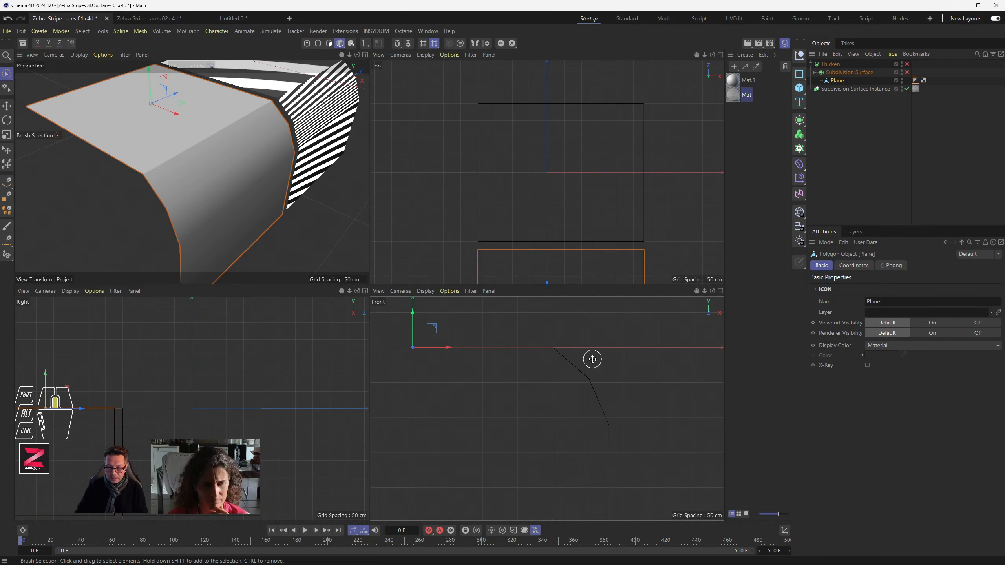
{"action": "middle_click", "coordinate": [590, 360]}
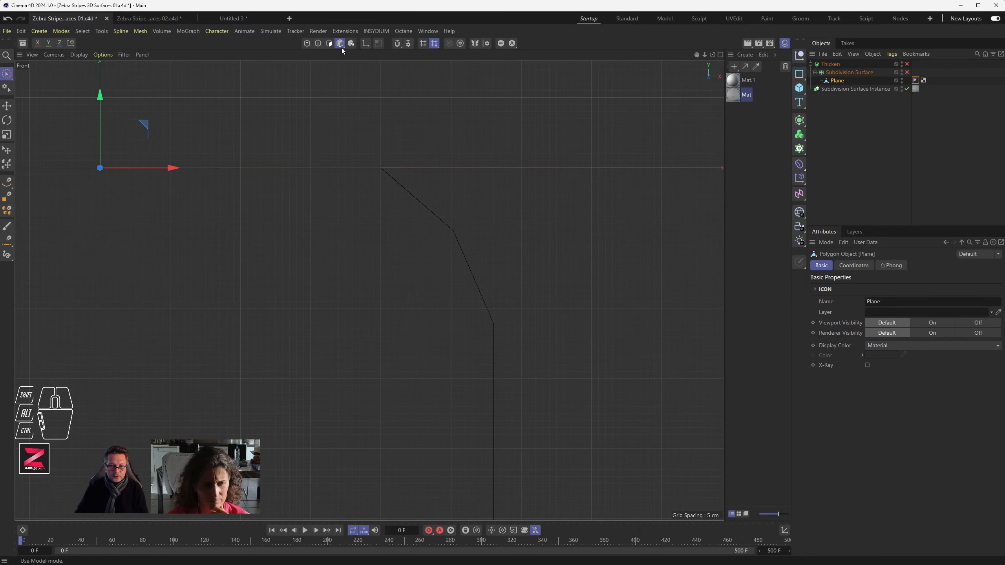
{"action": "left_click", "coordinate": [317, 43]}
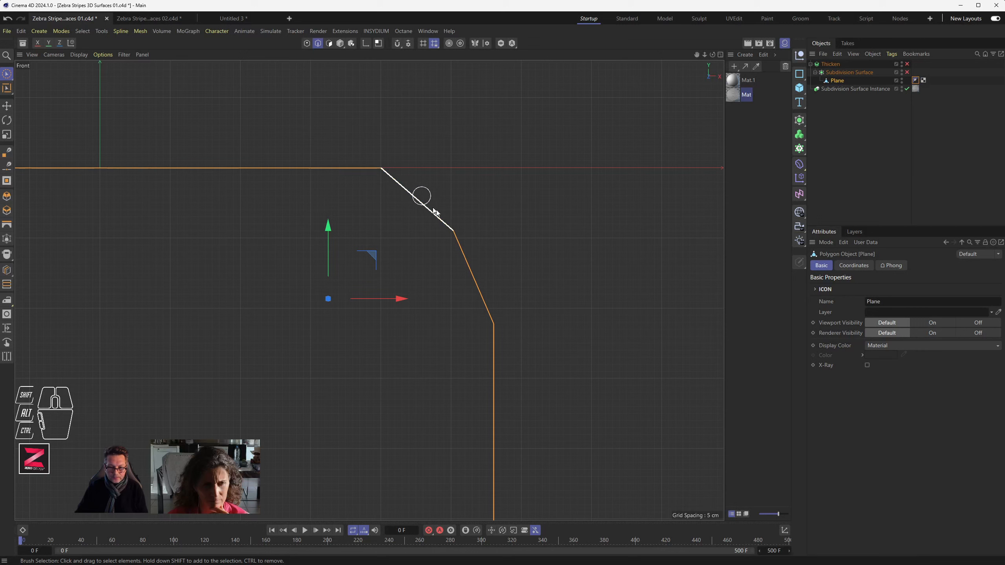
{"action": "left_click", "coordinate": [7, 74]}
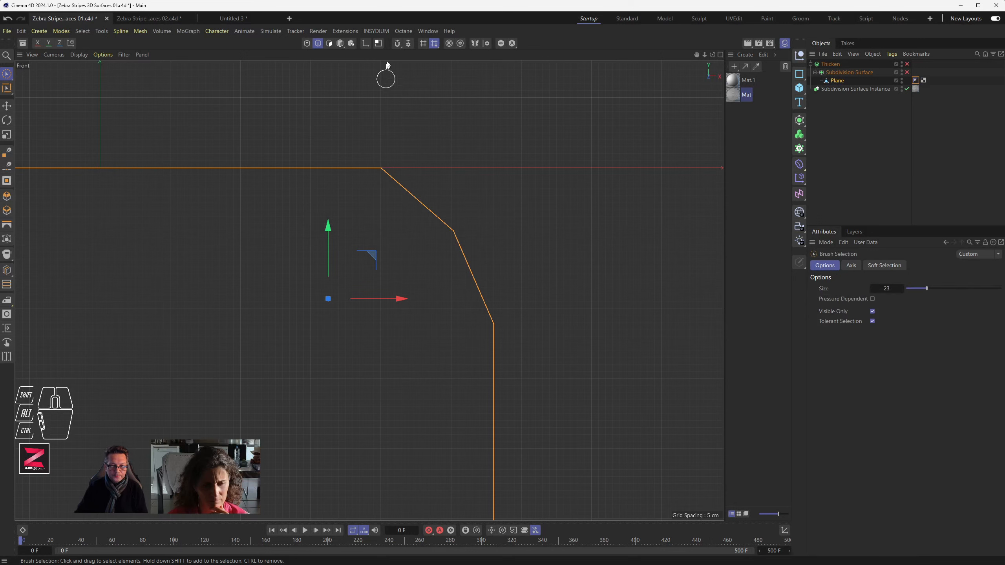
{"action": "left_click", "coordinate": [307, 42]}
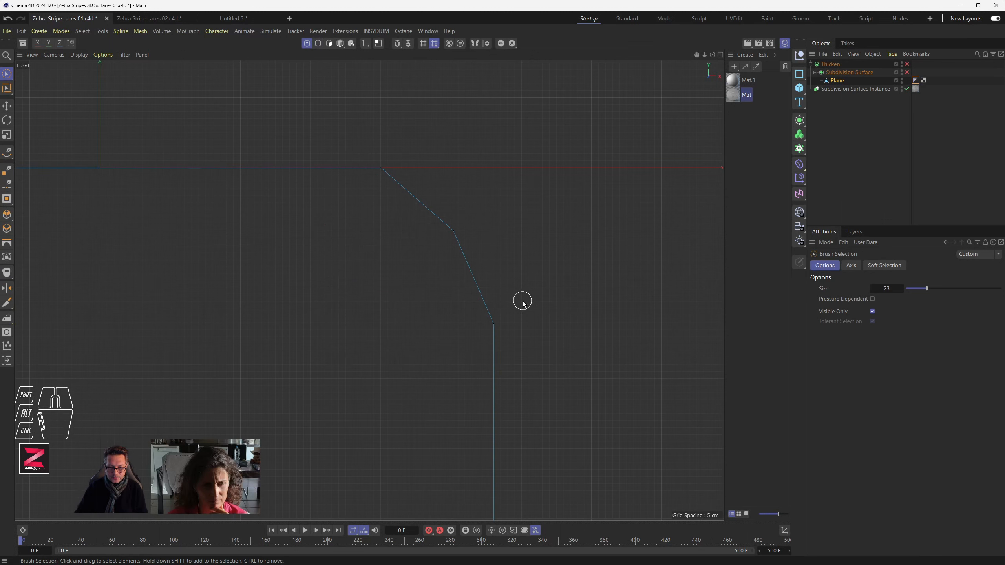
Select the points at the lower end of the bend with Rectangle Selection and move them straight down along Y.
{"action": "left_click", "coordinate": [493, 324]}
{"action": "left_click_drag", "start_coordinate": [7, 74], "coordinate": [40, 101]}
{"action": "left_click_drag", "start_coordinate": [577, 303], "coordinate": [462, 345]}
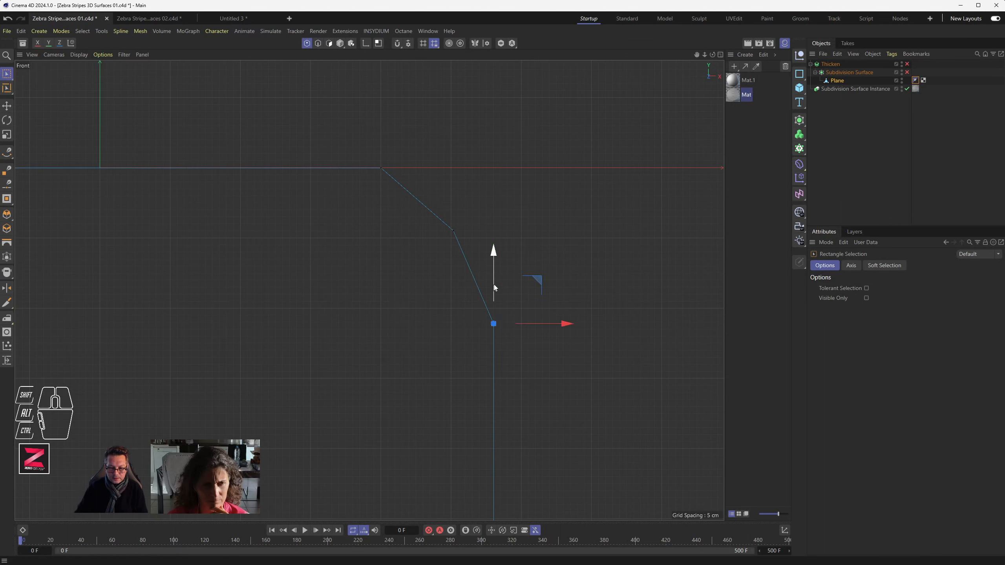
{"action": "left_click_drag", "start_coordinate": [495, 288], "coordinate": [496, 356]}
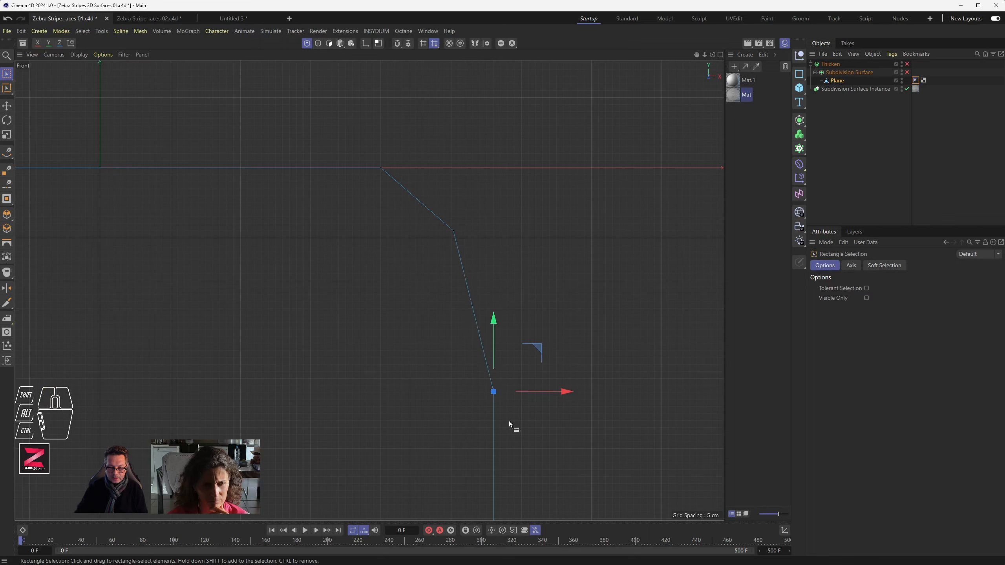
Move the middle points of the bend slightly outward and down in the Front view, and enable the Subdivision Surface to compare its curve.
{"action": "left_click_drag", "start_coordinate": [480, 186], "coordinate": [510, 205]}
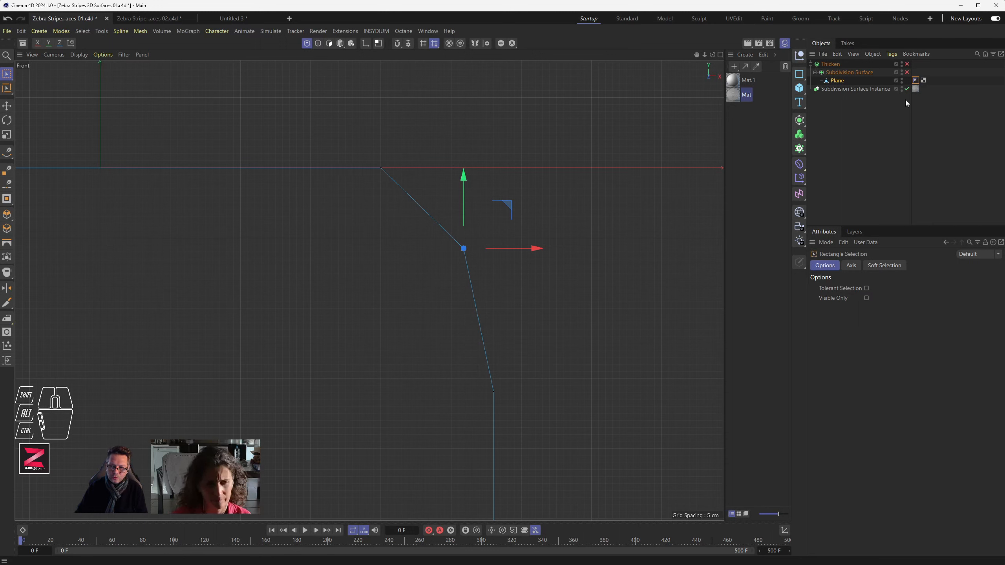
{"action": "left_click", "coordinate": [907, 72]}
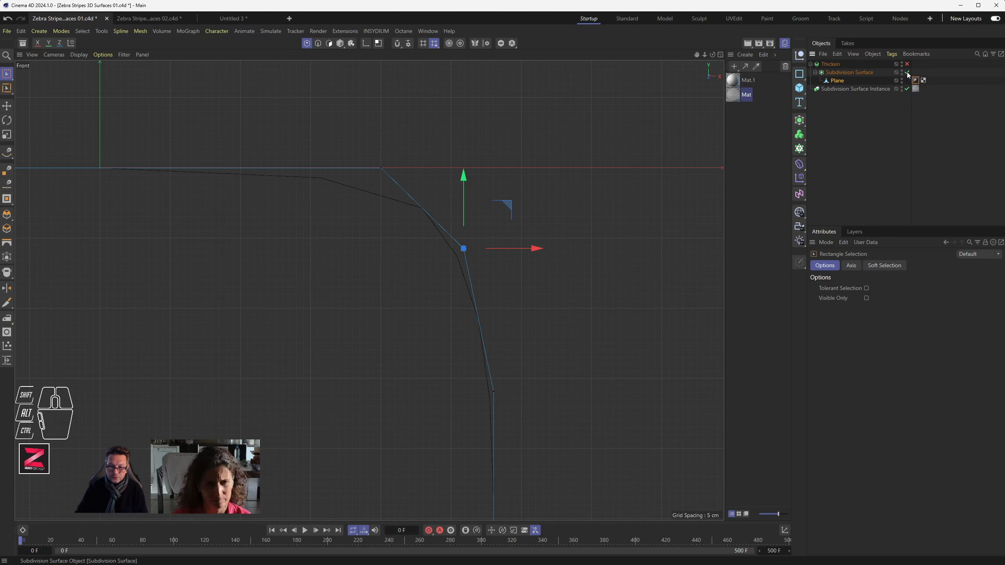
{"action": "scroll", "coordinate": [364, 192], "scroll_direction": "up", "scroll_amount": 8}
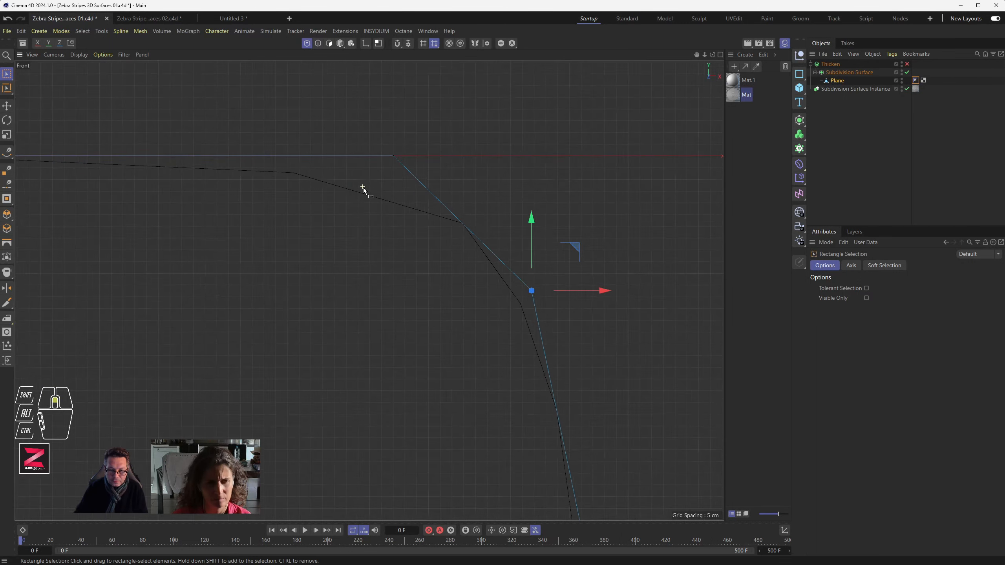
{"action": "scroll", "coordinate": [496, 252], "scroll_direction": "down", "scroll_amount": 5}
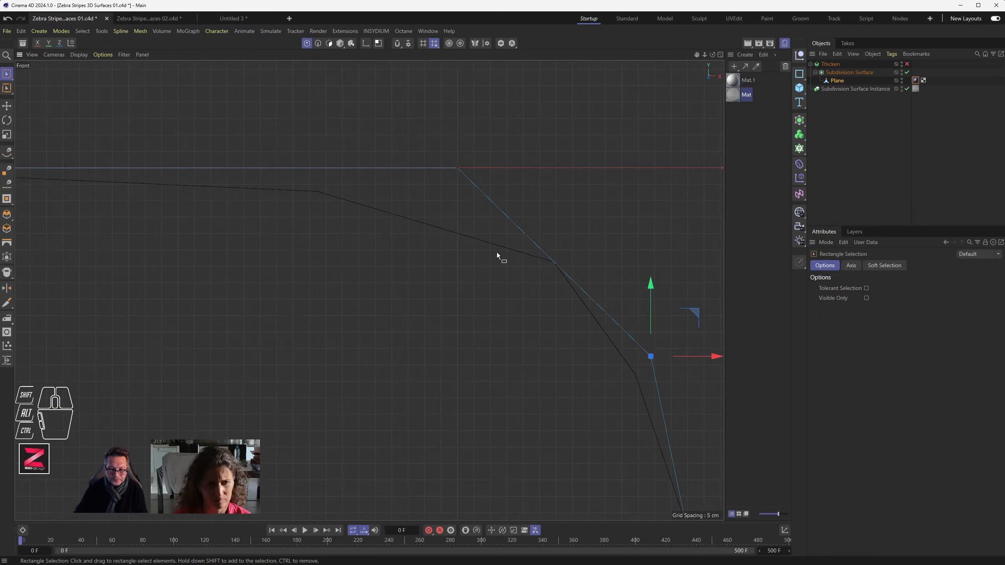
Maximize the Perspective view, check the subdivided mesh with Gouraud Shading (Lines), and return the display to Gouraud Shading.
{"action": "middle_click", "coordinate": [359, 206]}
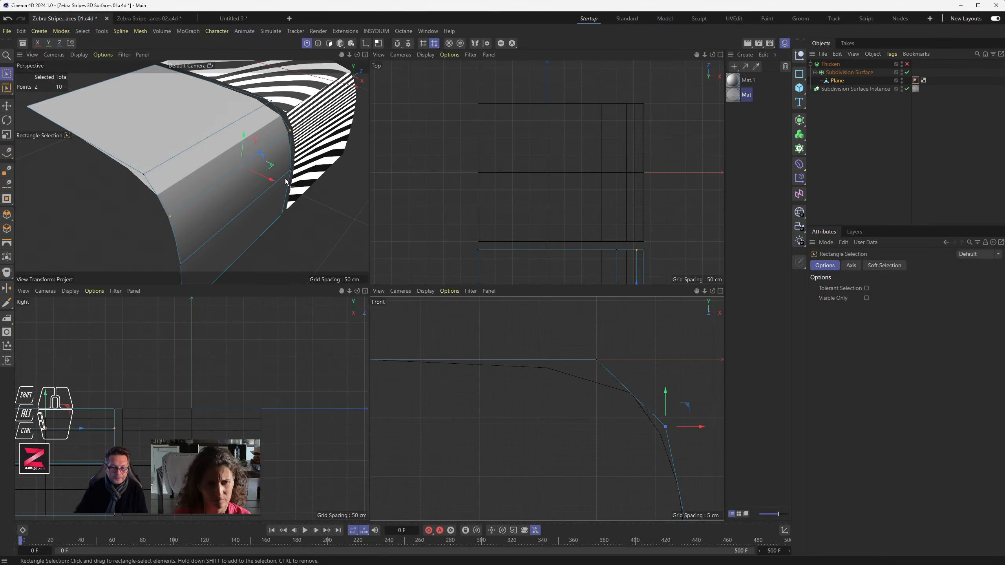
{"action": "middle_click", "coordinate": [290, 184]}
{"action": "mouse_move", "coordinate": [402, 318]}
{"action": "left_mouse_down", "text": "alt"}
{"action": "mouse_move", "coordinate": [428, 269]}
{"action": "mouse_move", "coordinate": [424, 292]}
{"action": "mouse_move", "coordinate": [406, 290]}
{"action": "mouse_move", "coordinate": [374, 324]}
{"action": "left_mouse_up", "text": "alt"}
{"action": "left_click", "coordinate": [80, 55]}
{"action": "left_click", "coordinate": [85, 94]}
{"action": "left_click", "coordinate": [86, 55]}
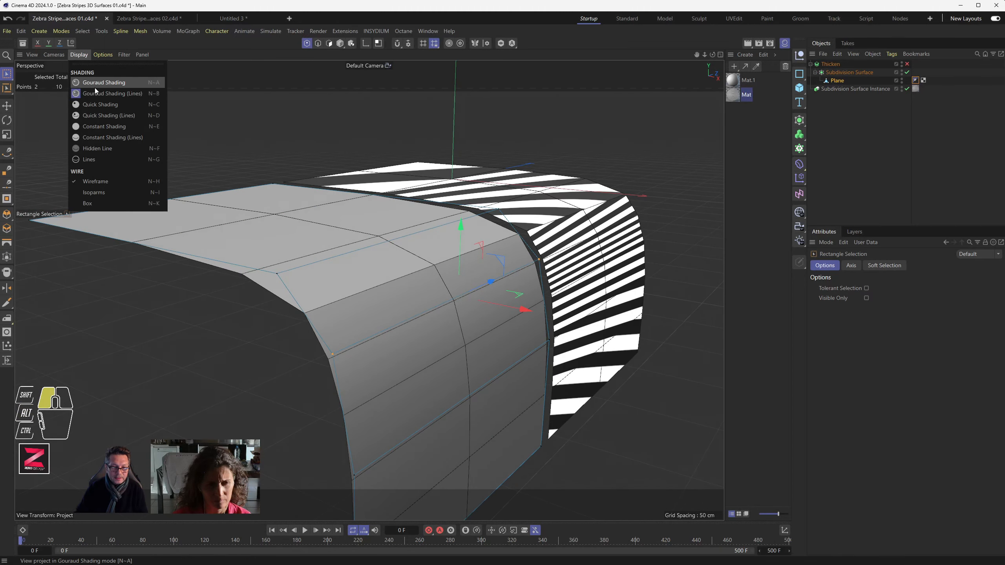
{"action": "left_click", "coordinate": [97, 85]}
{"action": "left_click_drag", "start_coordinate": [340, 301], "coordinate": [597, 246], "text": "alt"}
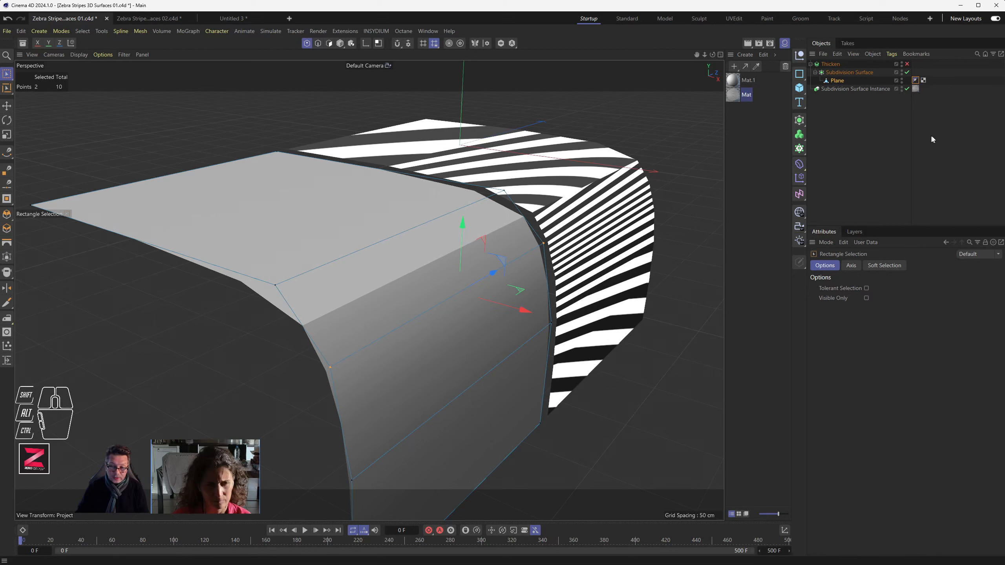
Set the Plane's Phong Angle to 39° and switch to Model mode to view the smoothed bend.
{"action": "left_click", "coordinate": [915, 80]}
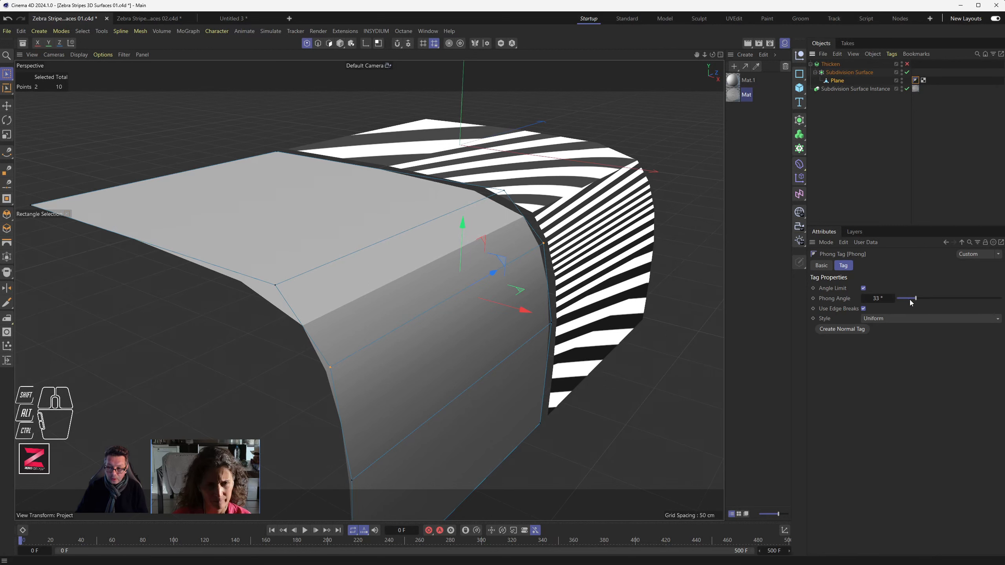
{"action": "left_click_drag", "start_coordinate": [917, 300], "coordinate": [918, 300]}
{"action": "left_click_drag", "start_coordinate": [920, 303], "coordinate": [921, 303]}
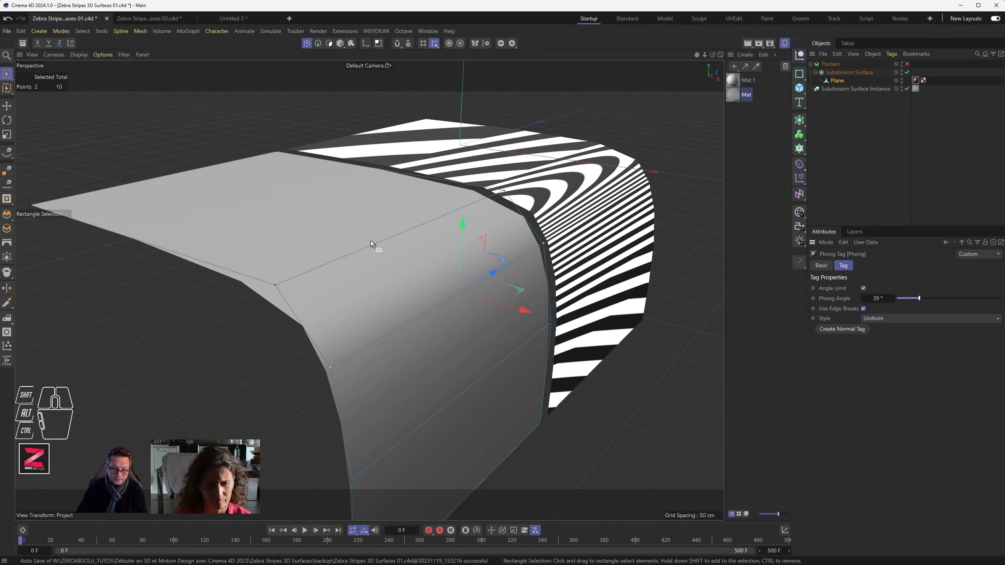
{"action": "left_click_drag", "start_coordinate": [437, 298], "coordinate": [429, 265], "text": "alt"}
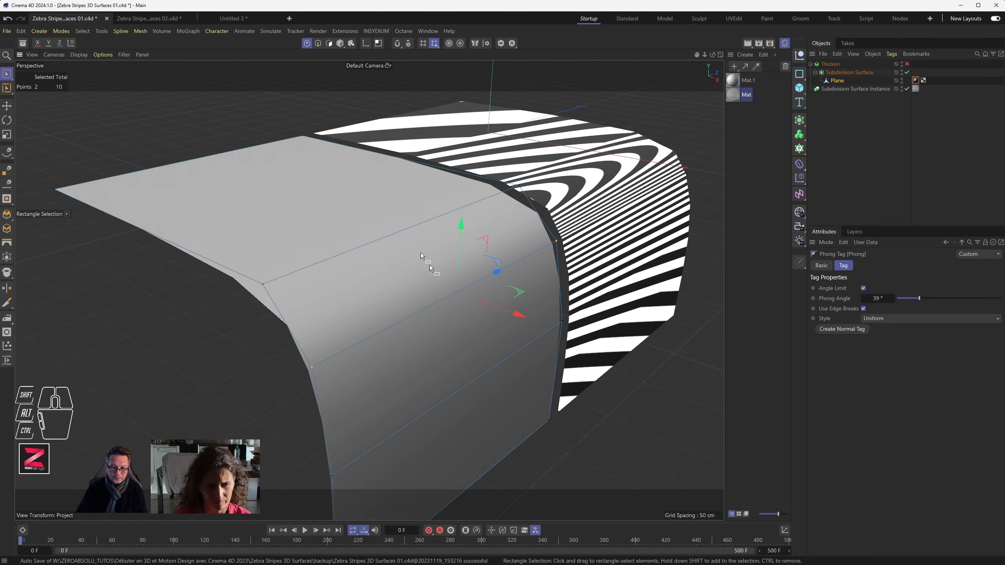
{"action": "left_click", "coordinate": [343, 44]}
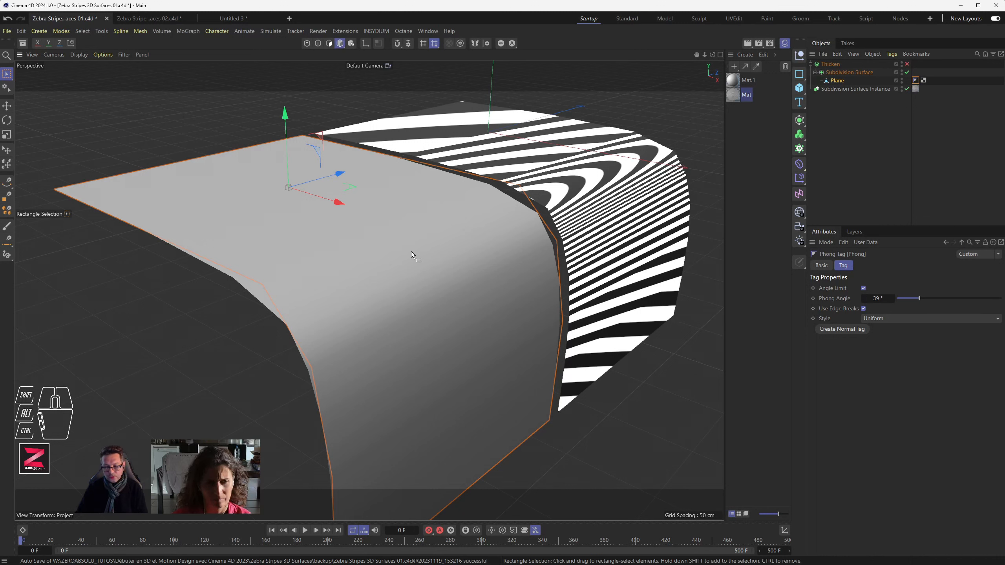
Set the Subdivision Surface's Subdivision Viewport level to 2 and check the shading across the bend.
{"action": "left_click", "coordinate": [849, 72]}
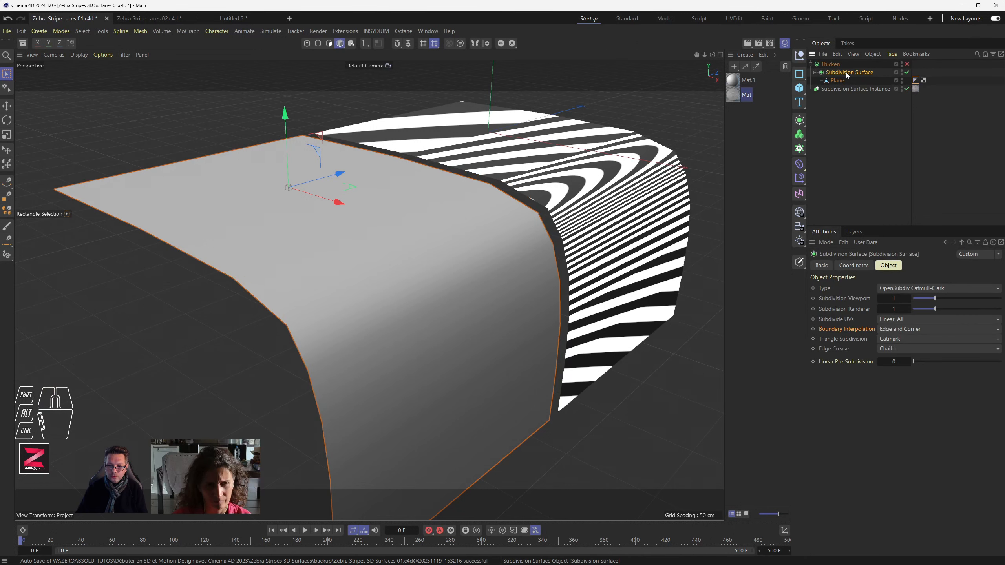
{"action": "left_click_drag", "start_coordinate": [935, 299], "coordinate": [950, 298]}
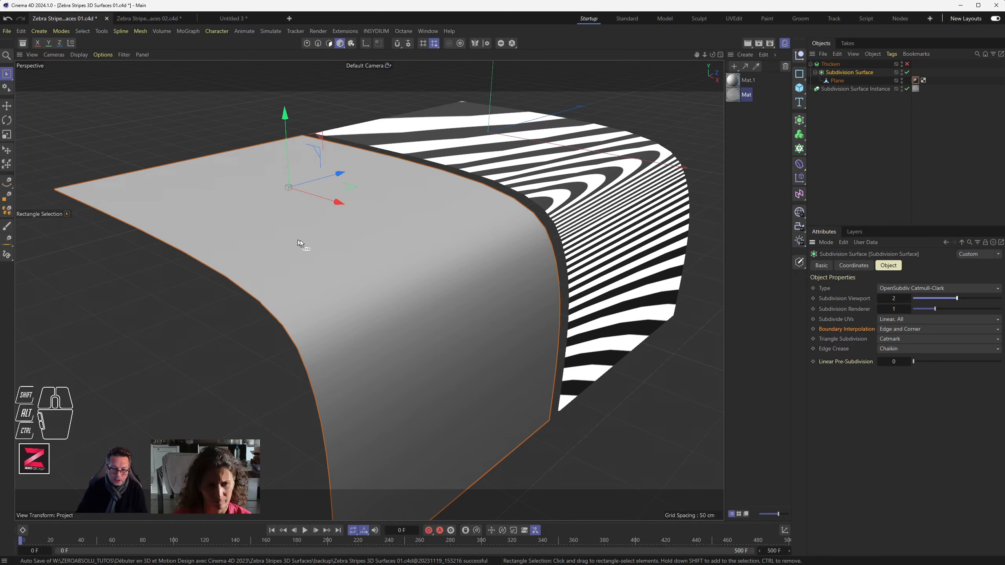
{"action": "scroll", "coordinate": [416, 304], "scroll_direction": "up", "scroll_amount": 5}
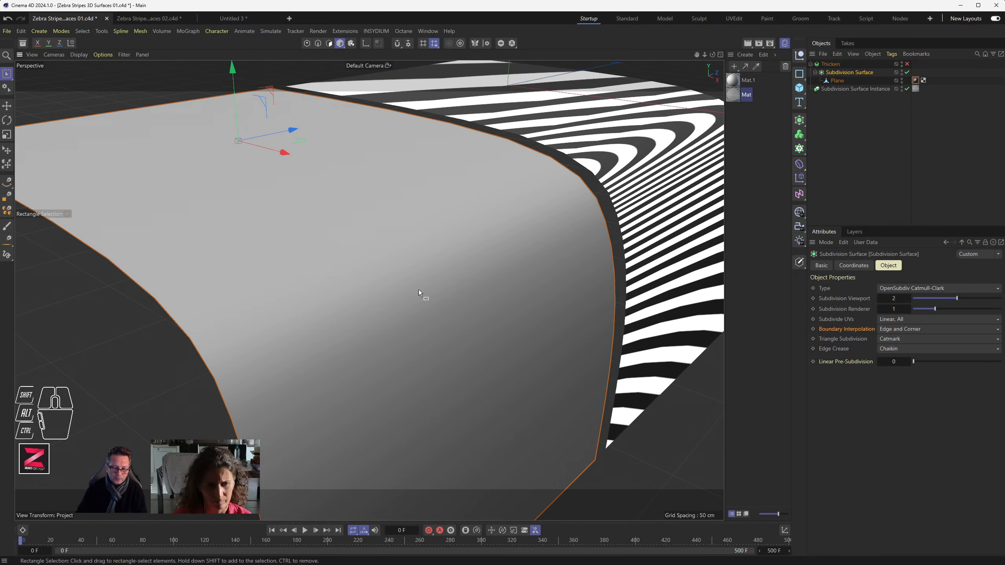
{"action": "scroll", "coordinate": [423, 278], "scroll_direction": "down", "scroll_amount": 4}
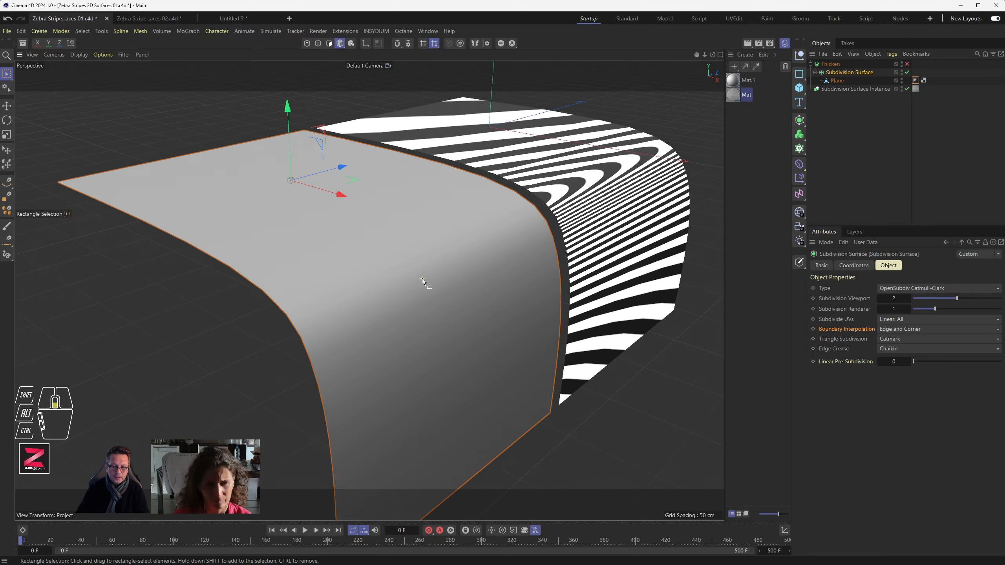
{"action": "scroll", "coordinate": [422, 278], "scroll_direction": "down", "scroll_amount": 2}
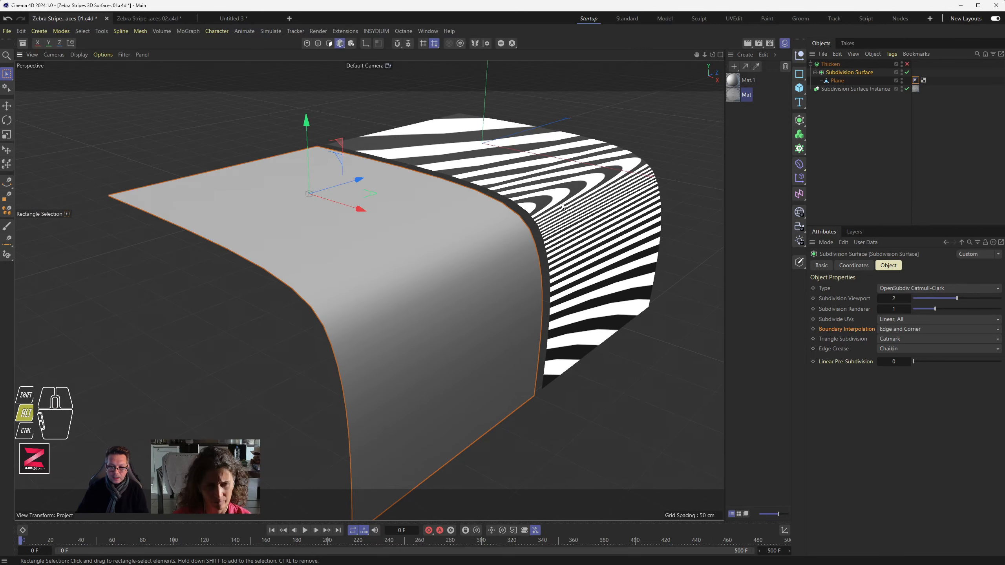
Examine the zebra stripes on the Subdivision Surface Instance up close and from several angles for irregularities across the bend.
{"action": "left_click_drag", "start_coordinate": [443, 253], "coordinate": [407, 313], "text": "alt"}
{"action": "scroll", "coordinate": [414, 266], "scroll_direction": "up", "scroll_amount": 8}
{"action": "middle_click_drag", "start_coordinate": [407, 313], "coordinate": [419, 242], "text": "alt"}
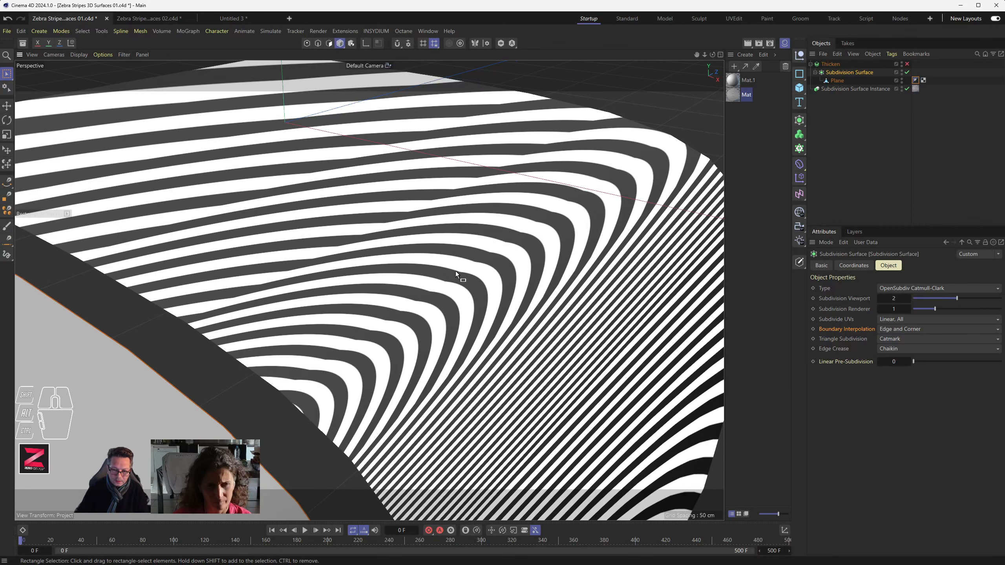
{"action": "scroll", "coordinate": [522, 240], "scroll_direction": "up", "scroll_amount": 10}
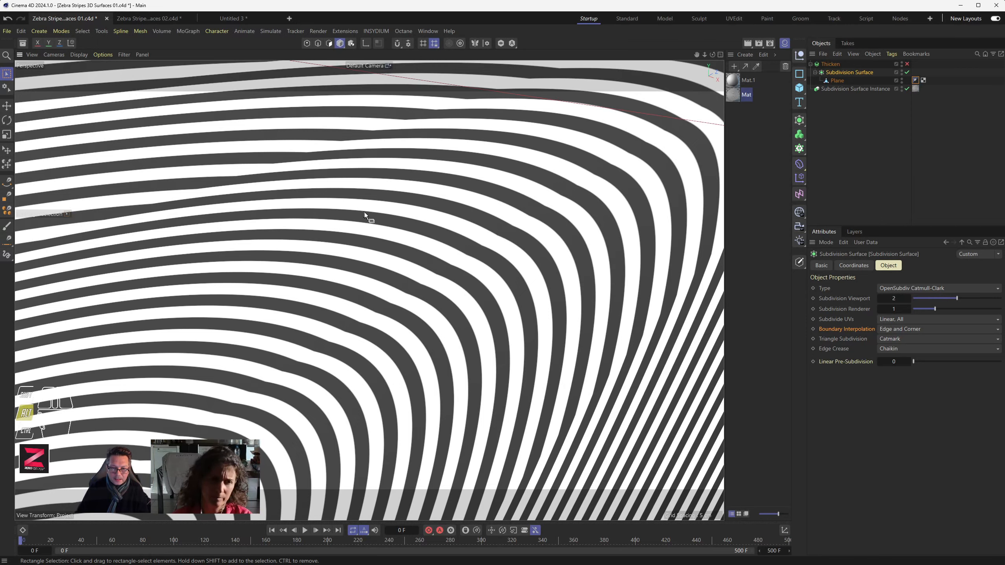
{"action": "middle_click_drag", "start_coordinate": [364, 212], "coordinate": [470, 238], "text": "alt"}
{"action": "scroll", "coordinate": [472, 236], "scroll_direction": "down", "scroll_amount": 8}
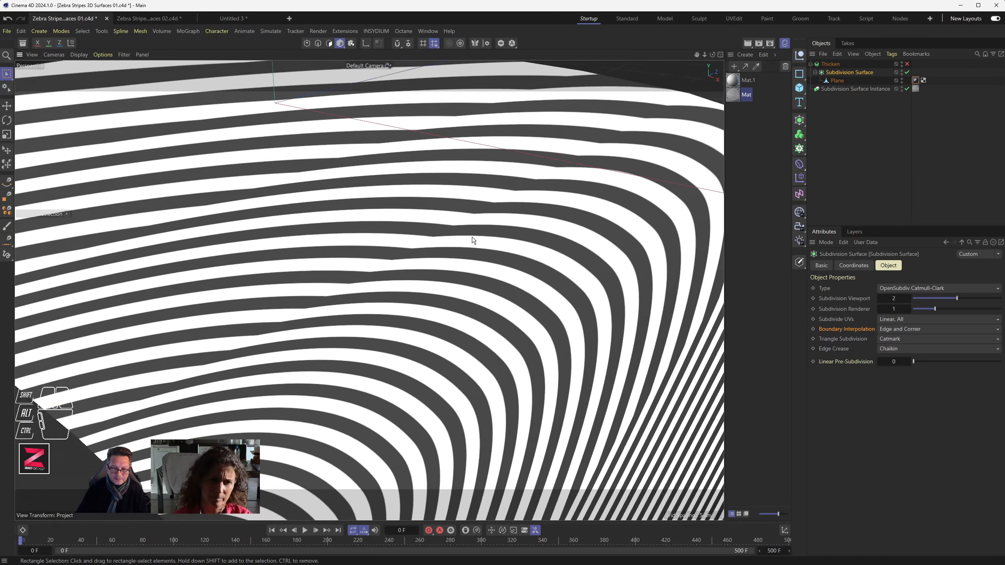
{"action": "scroll", "coordinate": [472, 237], "scroll_direction": "down", "scroll_amount": 6}
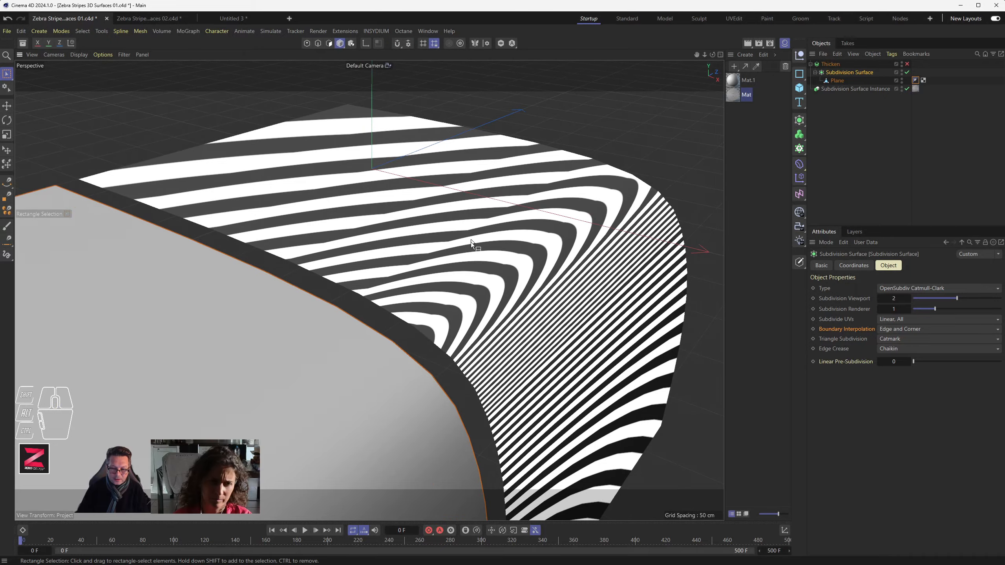
{"action": "middle_click_drag", "start_coordinate": [463, 314], "coordinate": [388, 293], "text": "alt"}
{"action": "left_click_drag", "start_coordinate": [389, 293], "coordinate": [384, 253], "text": "alt"}
{"action": "middle_click_drag", "start_coordinate": [384, 254], "coordinate": [463, 286], "text": "alt"}
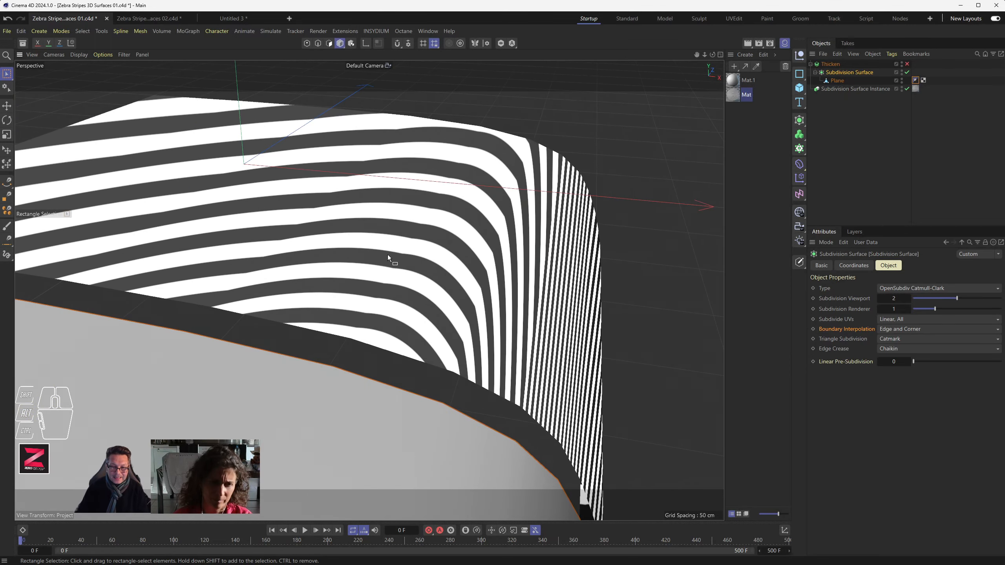
{"action": "mouse_move", "coordinate": [388, 254]}
{"action": "middle_mouse_down", "text": "alt"}
{"action": "mouse_move", "coordinate": [454, 277]}
{"action": "mouse_move", "coordinate": [390, 271]}
{"action": "middle_mouse_up", "text": "alt"}
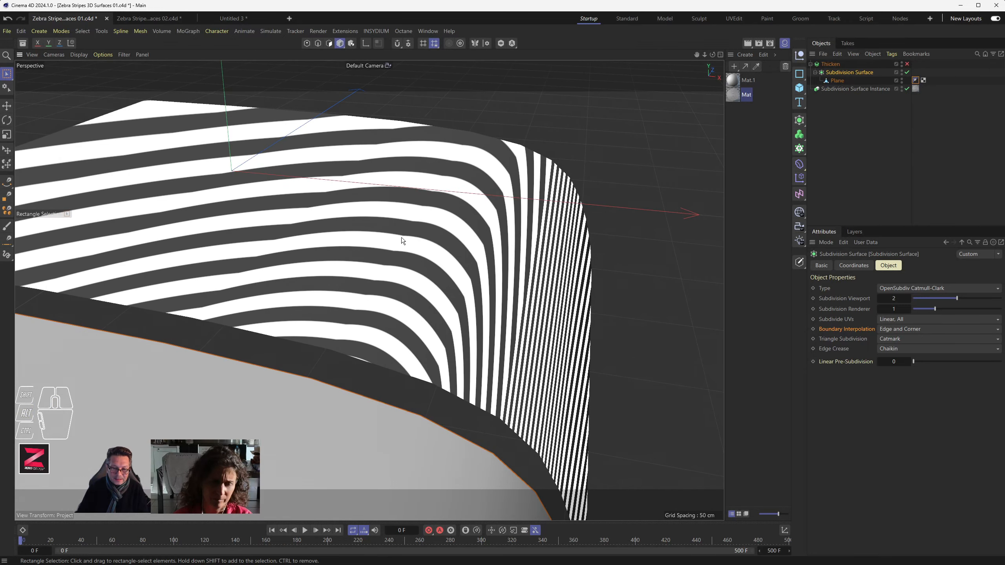
{"action": "scroll", "coordinate": [337, 255], "scroll_direction": "down", "scroll_amount": 1}
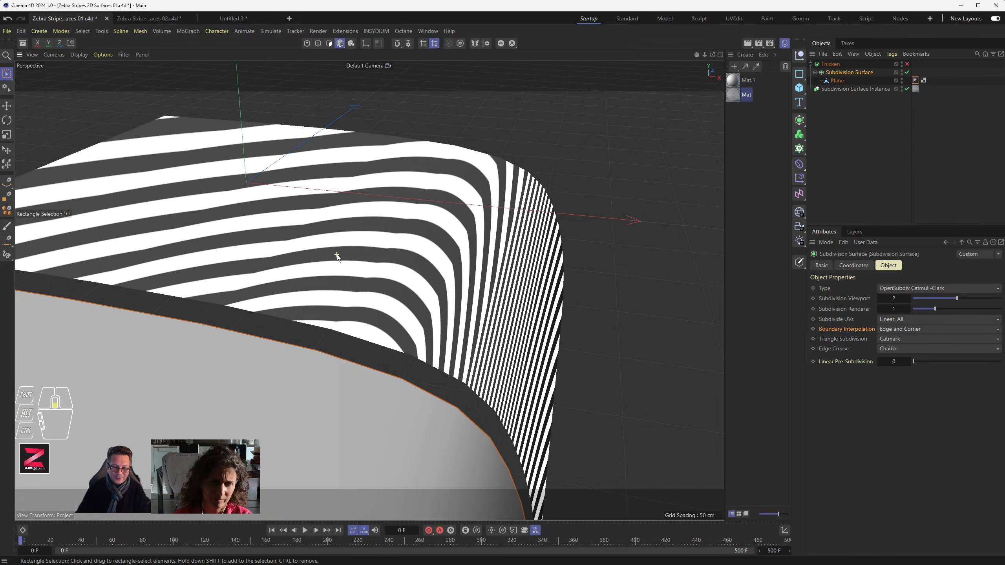
{"action": "scroll", "coordinate": [337, 255], "scroll_direction": "down", "scroll_amount": 1}
{"action": "scroll", "coordinate": [337, 254], "scroll_direction": "down", "scroll_amount": 1}
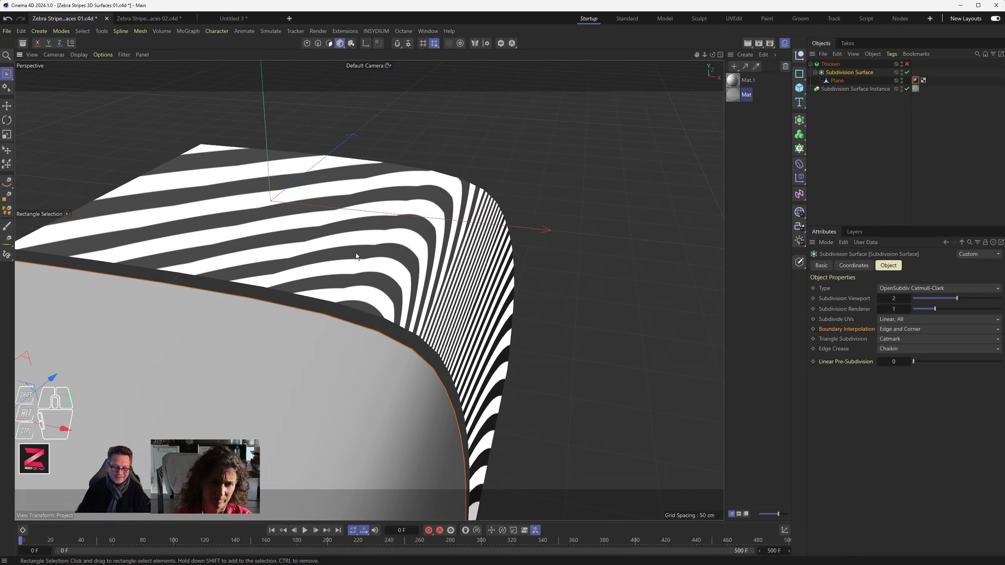
{"action": "scroll", "coordinate": [355, 253], "scroll_direction": "down", "scroll_amount": 4}
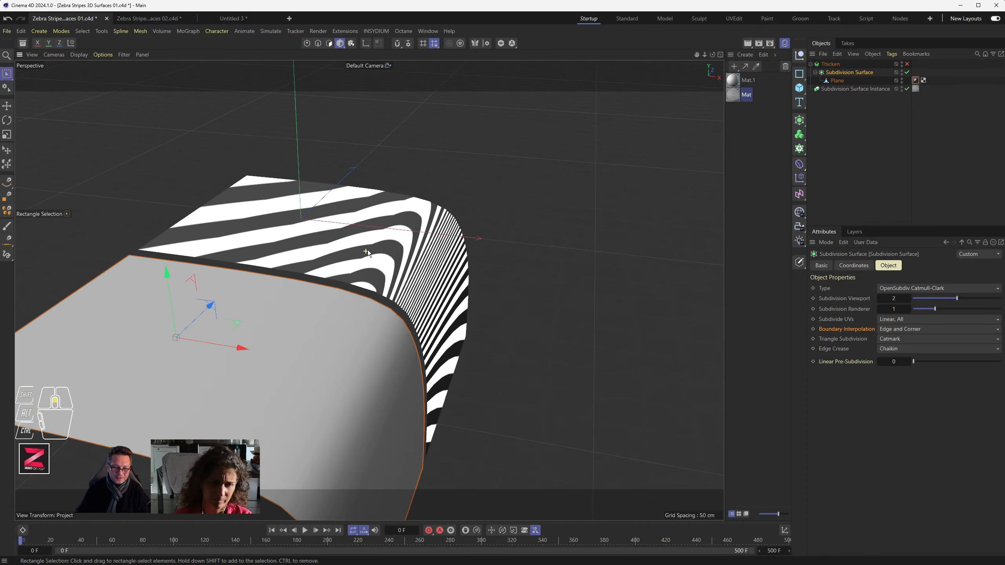
{"action": "scroll", "coordinate": [366, 252], "scroll_direction": "up", "scroll_amount": 2}
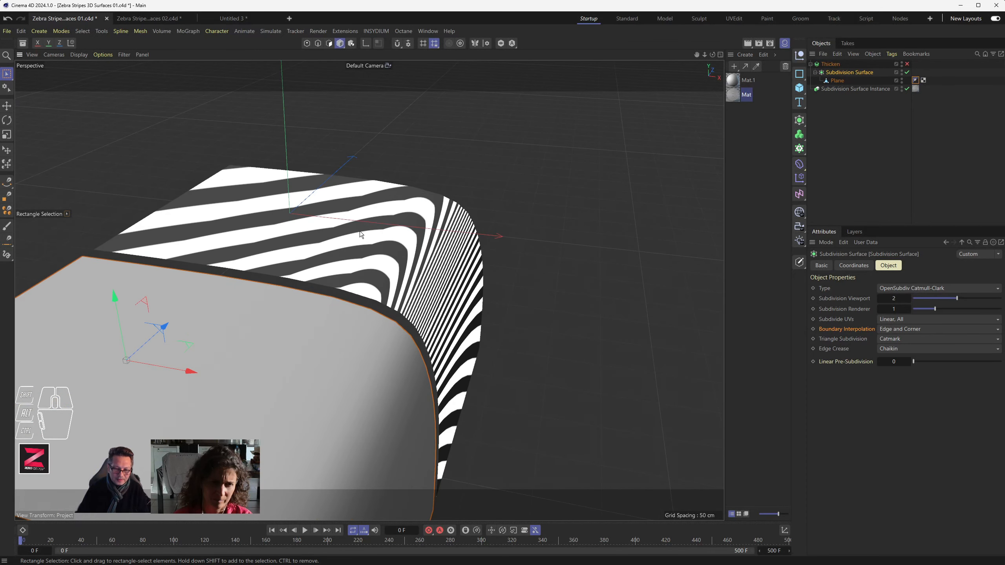
{"action": "left_click_drag", "start_coordinate": [449, 326], "coordinate": [429, 320], "text": "alt"}
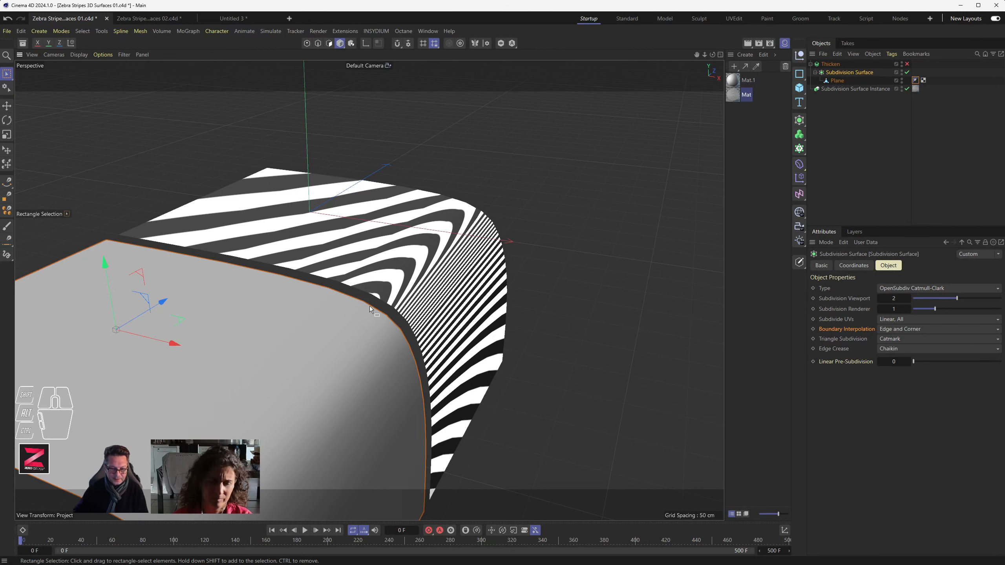
Compare the grey surface's shading along the bend with the zebra stripes on the neighbouring instance.
{"action": "middle_click_drag", "start_coordinate": [321, 336], "coordinate": [449, 262], "text": "alt"}
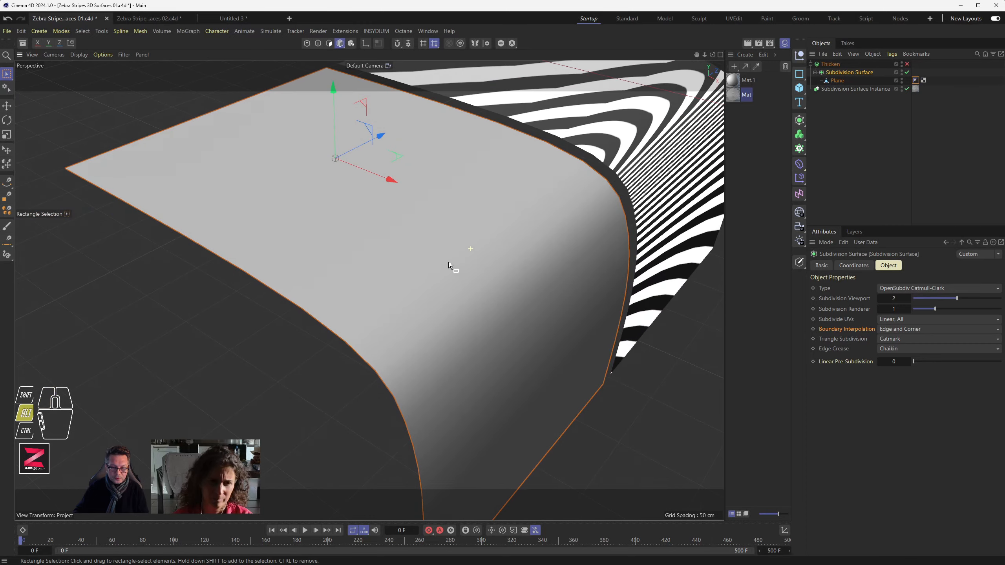
{"action": "left_click_drag", "start_coordinate": [444, 249], "coordinate": [351, 260], "text": "alt"}
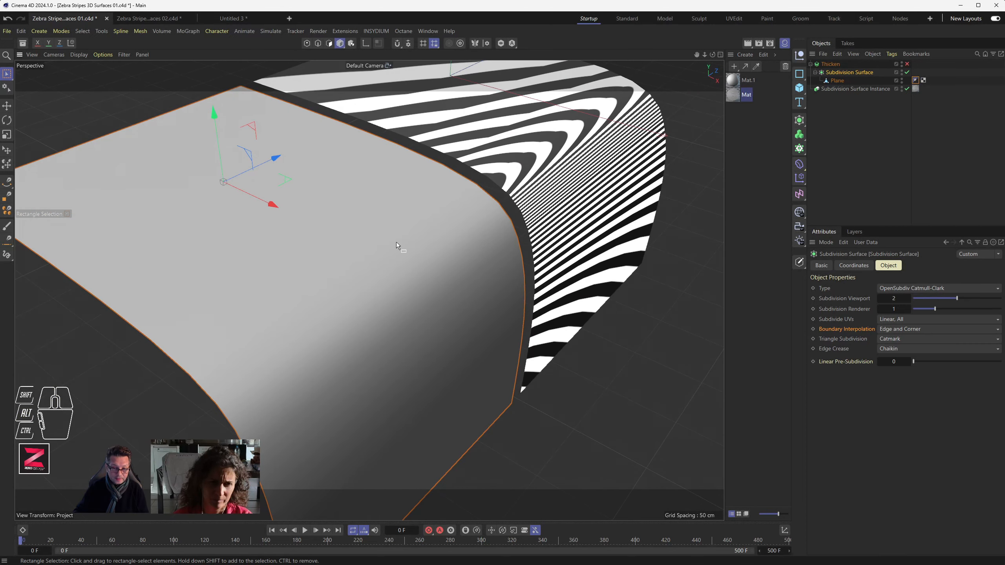
{"action": "mouse_move", "coordinate": [383, 301]}
{"action": "left_mouse_down", "text": "alt"}
{"action": "mouse_move", "coordinate": [394, 271]}
{"action": "mouse_move", "coordinate": [408, 280]}
{"action": "mouse_move", "coordinate": [375, 293]}
{"action": "left_mouse_up", "text": "alt"}
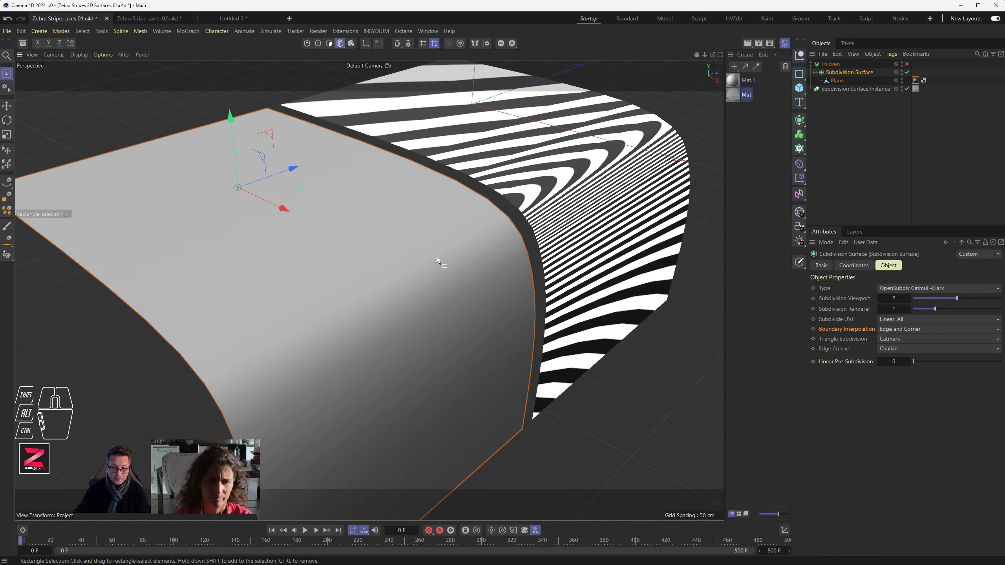
{"action": "middle_click_drag", "start_coordinate": [455, 250], "coordinate": [305, 369], "text": "alt"}
{"action": "scroll", "coordinate": [419, 293], "scroll_direction": "up", "scroll_amount": 2}
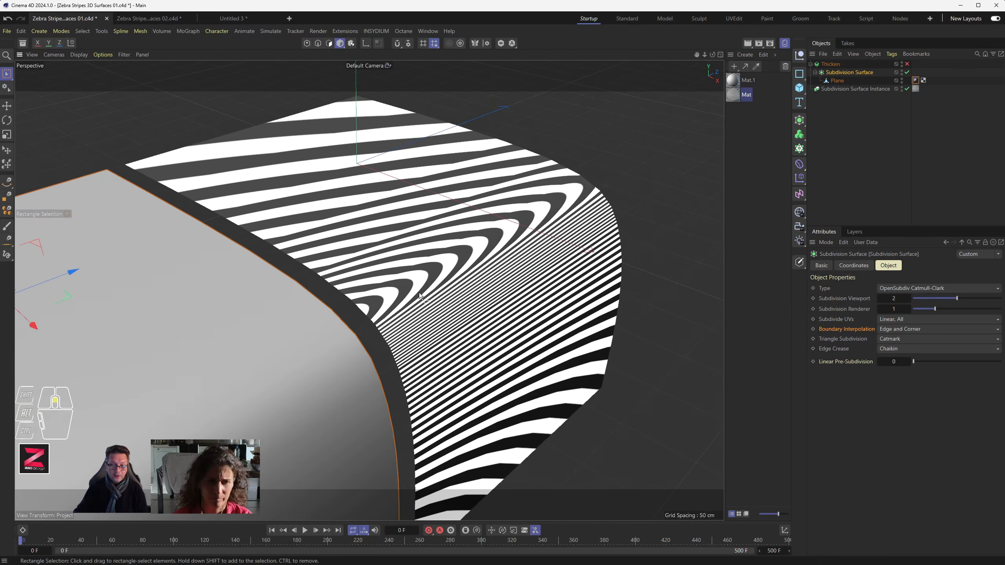
{"action": "scroll", "coordinate": [419, 292], "scroll_direction": "up", "scroll_amount": 6}
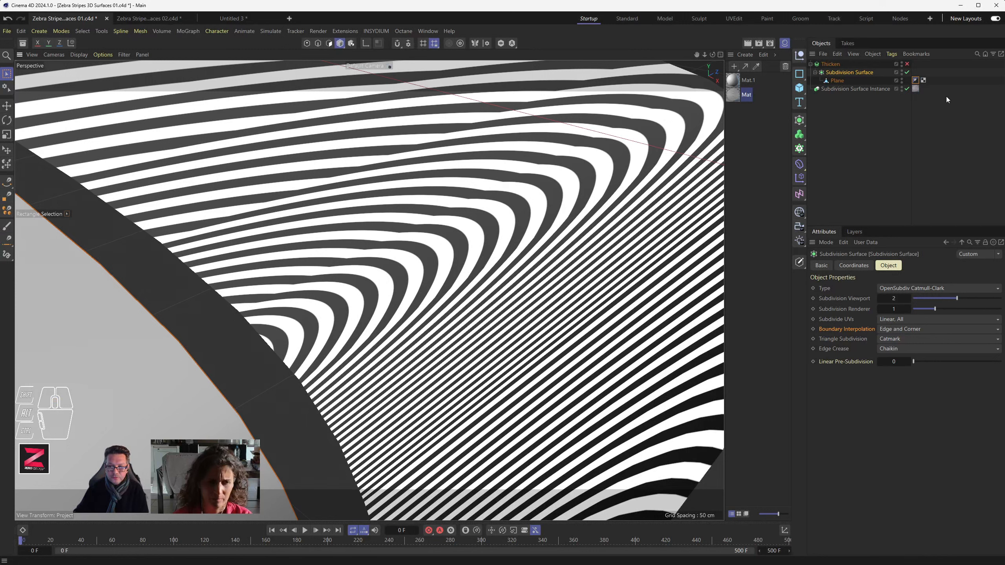
Set the Subdivision Surface's Viewport and Renderer subdivision levels to 3, and inspect the stripes across the bend.
{"action": "left_click", "coordinate": [843, 73]}
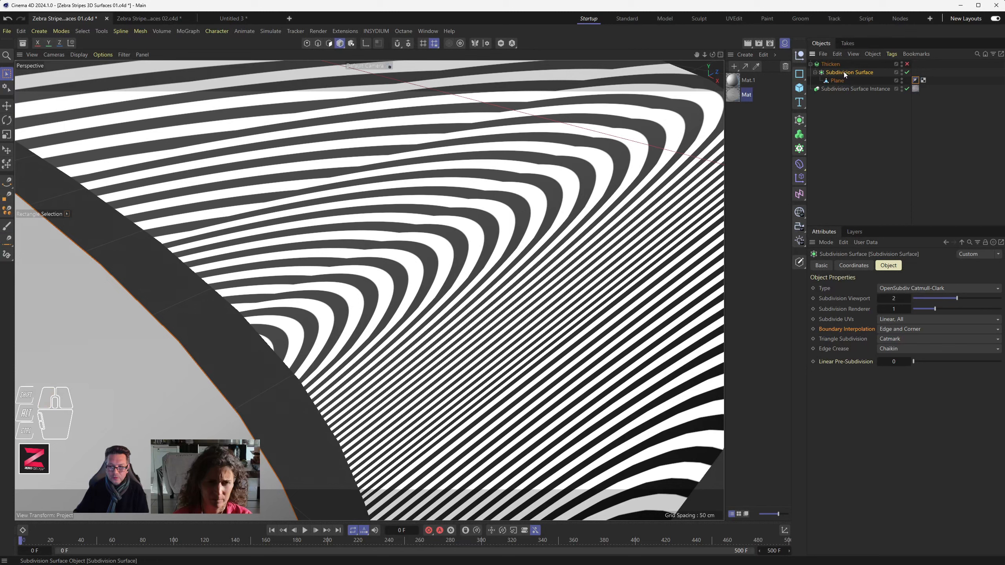
{"action": "left_click", "coordinate": [974, 298]}
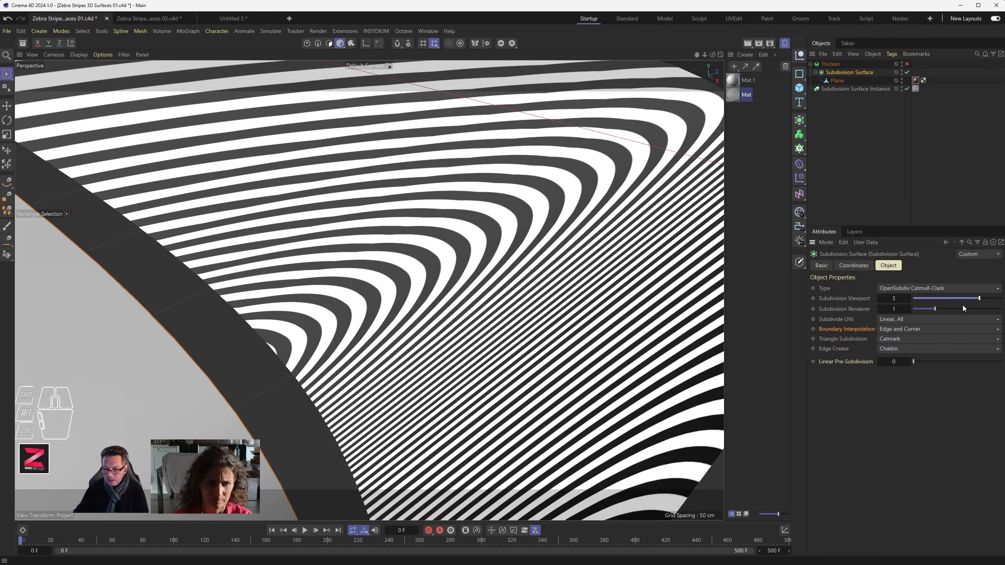
{"action": "left_click", "coordinate": [977, 308]}
{"action": "left_click_drag", "start_coordinate": [450, 254], "coordinate": [350, 296], "text": "alt"}
{"action": "middle_click_drag", "start_coordinate": [541, 334], "coordinate": [349, 282], "text": "alt"}
{"action": "left_click_drag", "start_coordinate": [348, 282], "coordinate": [494, 322], "text": "alt"}
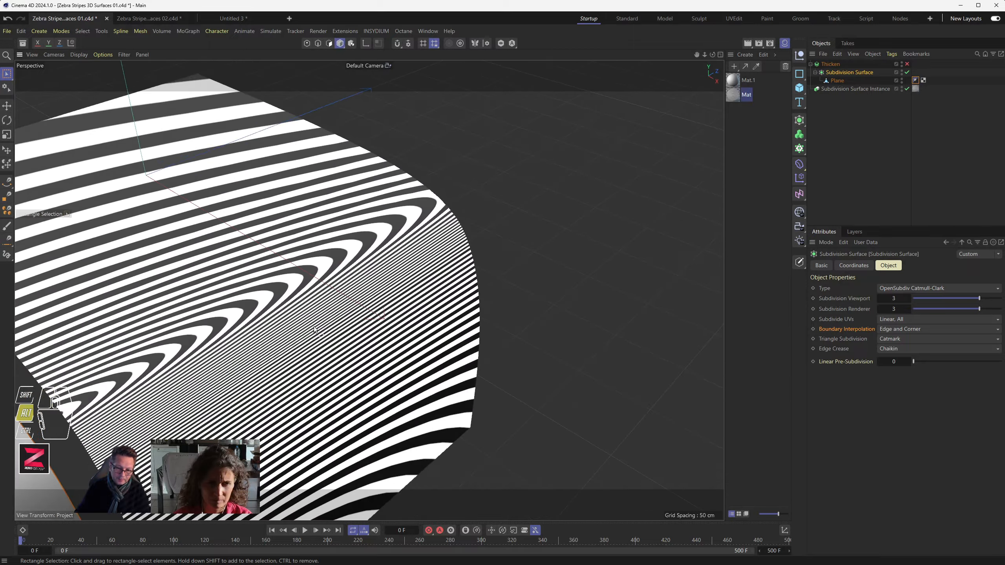
Display the surfaces with Gouraud Shading (Lines) and set the Subdivision Surface's Viewport and Renderer subdivision levels to 4.
{"action": "middle_click_drag", "start_coordinate": [317, 331], "coordinate": [430, 265], "text": "alt"}
{"action": "left_click_drag", "start_coordinate": [430, 264], "coordinate": [440, 263], "text": "alt"}
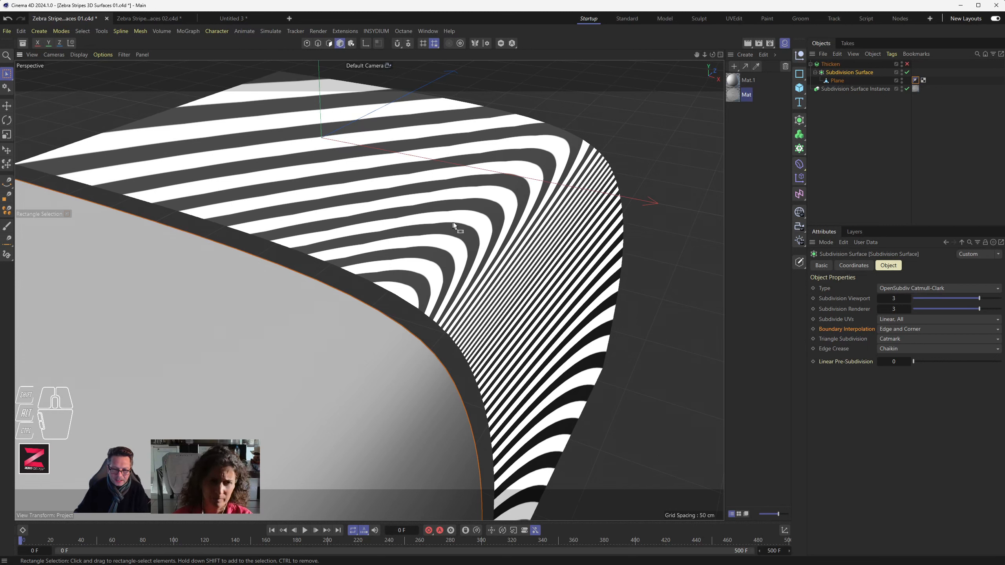
{"action": "left_click", "coordinate": [79, 54]}
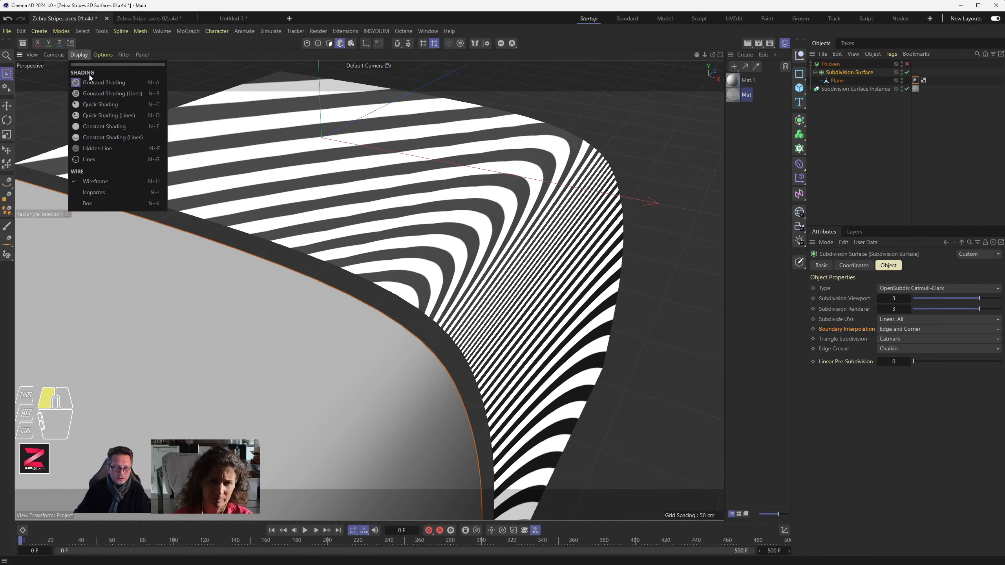
{"action": "left_click", "coordinate": [95, 93]}
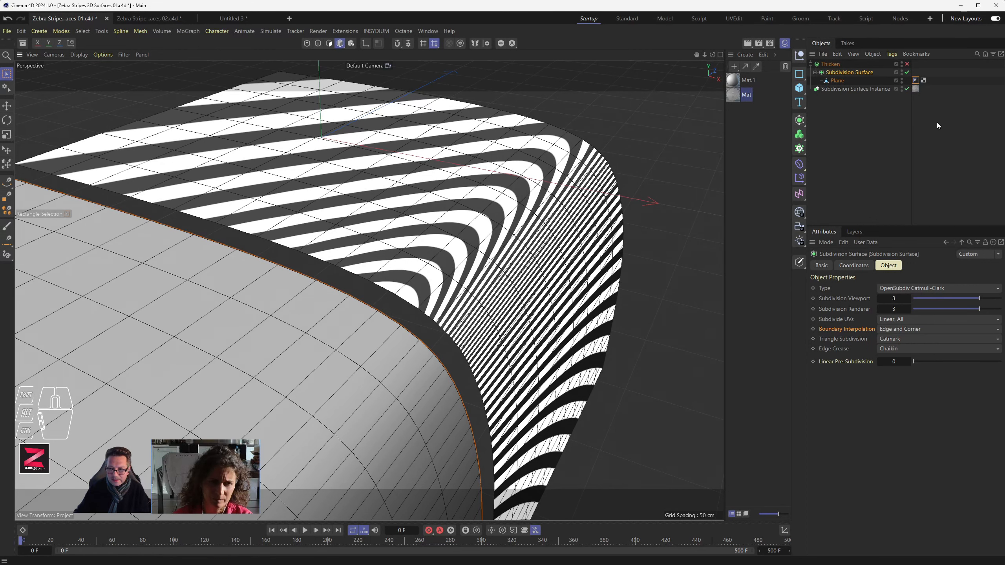
{"action": "left_click_drag", "start_coordinate": [979, 298], "coordinate": [997, 299]}
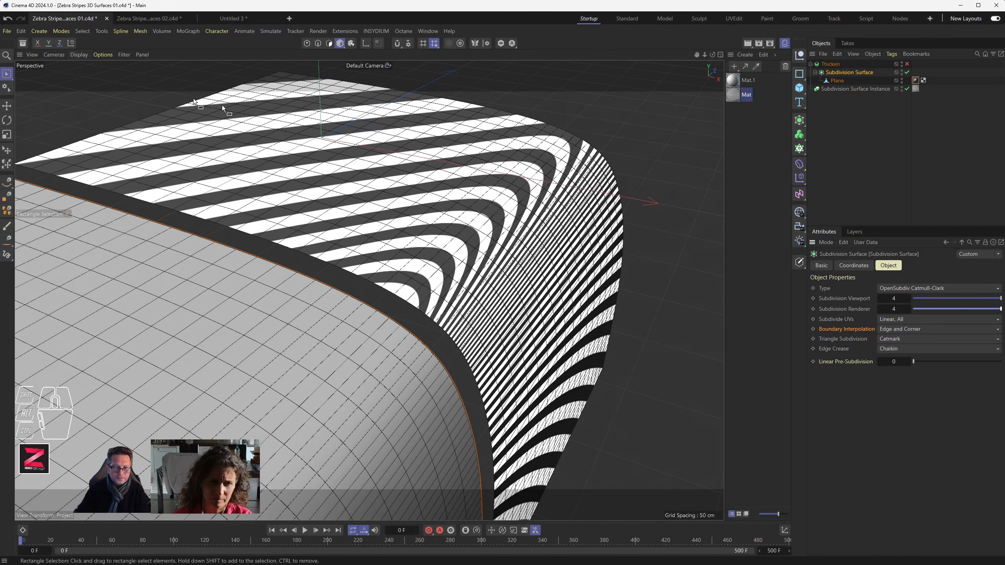
Return the viewport to Gouraud Shading without lines and inspect the stripes across the bend.
{"action": "left_click", "coordinate": [83, 58]}
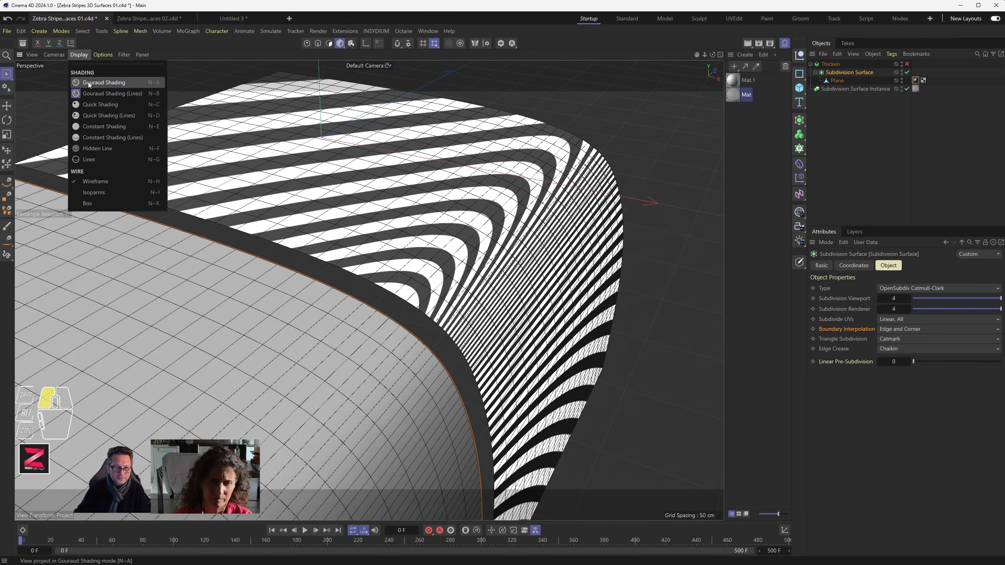
{"action": "left_click", "coordinate": [87, 81]}
{"action": "scroll", "coordinate": [437, 265], "scroll_direction": "up", "scroll_amount": 3}
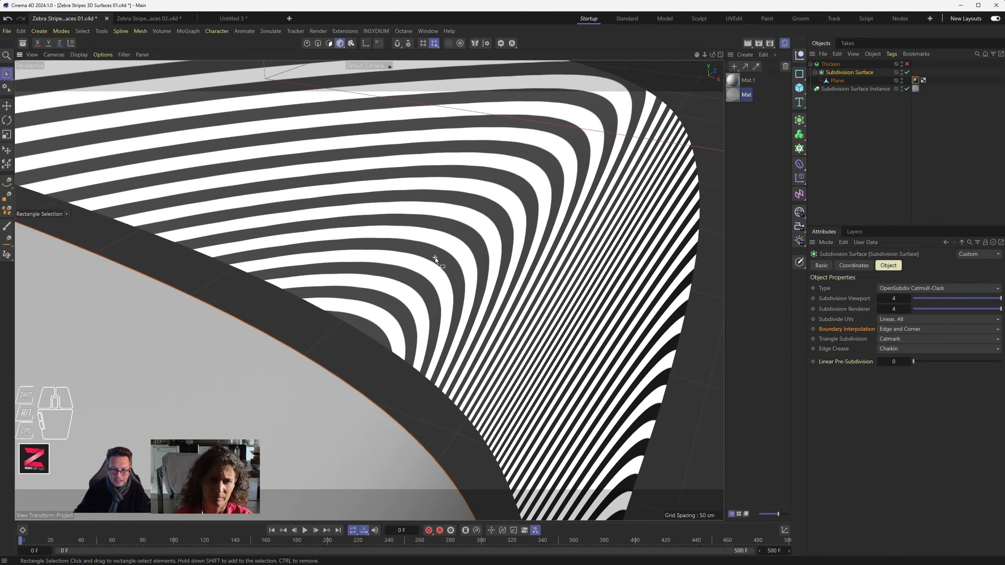
{"action": "left_click_drag", "start_coordinate": [430, 299], "coordinate": [443, 323], "text": "alt"}
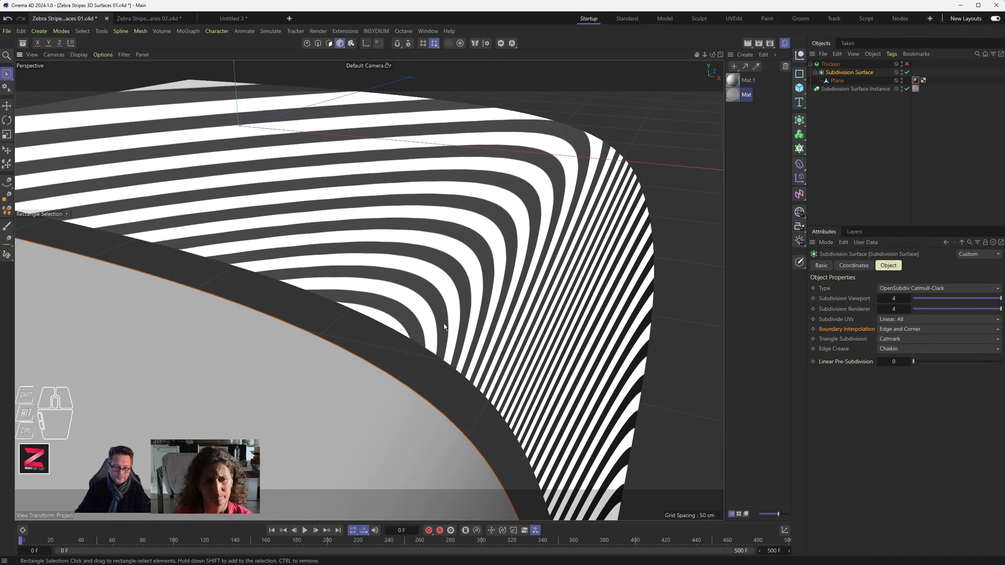
{"action": "scroll", "coordinate": [449, 322], "scroll_direction": "down", "scroll_amount": 5}
{"action": "scroll", "coordinate": [449, 322], "scroll_direction": "down", "scroll_amount": 1}
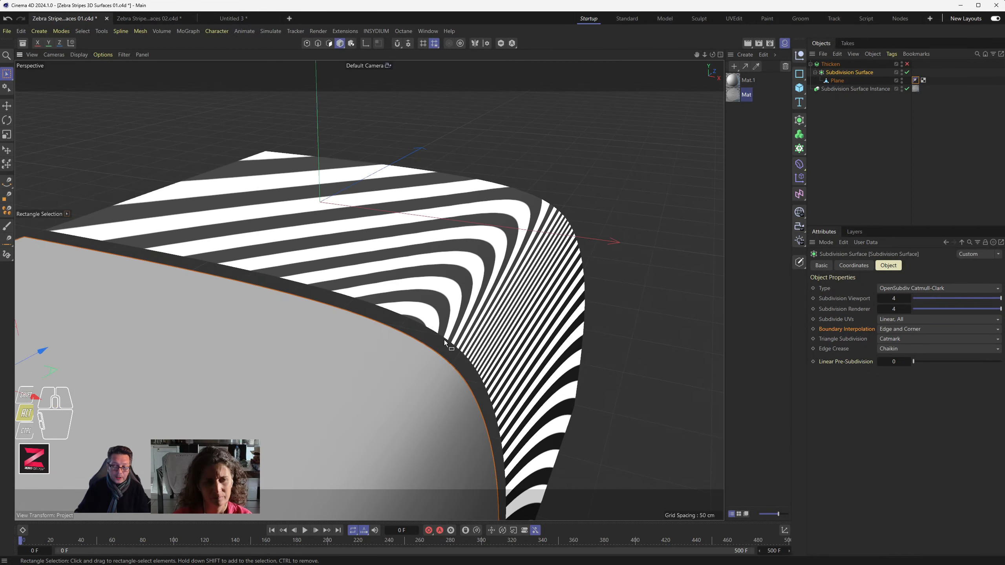
{"action": "middle_click_drag", "start_coordinate": [445, 339], "coordinate": [457, 270], "text": "alt"}
{"action": "scroll", "coordinate": [457, 271], "scroll_direction": "down", "scroll_amount": 1}
{"action": "scroll", "coordinate": [457, 271], "scroll_direction": "down", "scroll_amount": 2}
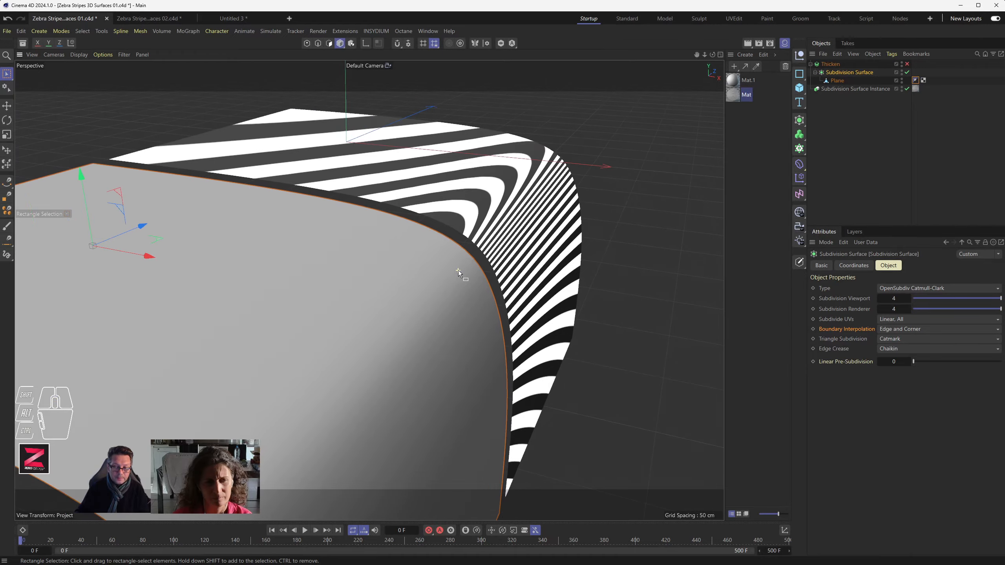
Compare the grey surface's shading gradient with the instance's zebra stripes from several angles around the bend.
{"action": "left_click_drag", "start_coordinate": [459, 270], "coordinate": [429, 292], "text": "alt"}
{"action": "middle_click_drag", "start_coordinate": [579, 235], "coordinate": [390, 326], "text": "alt"}
{"action": "left_click_drag", "start_coordinate": [389, 327], "coordinate": [366, 343], "text": "alt"}
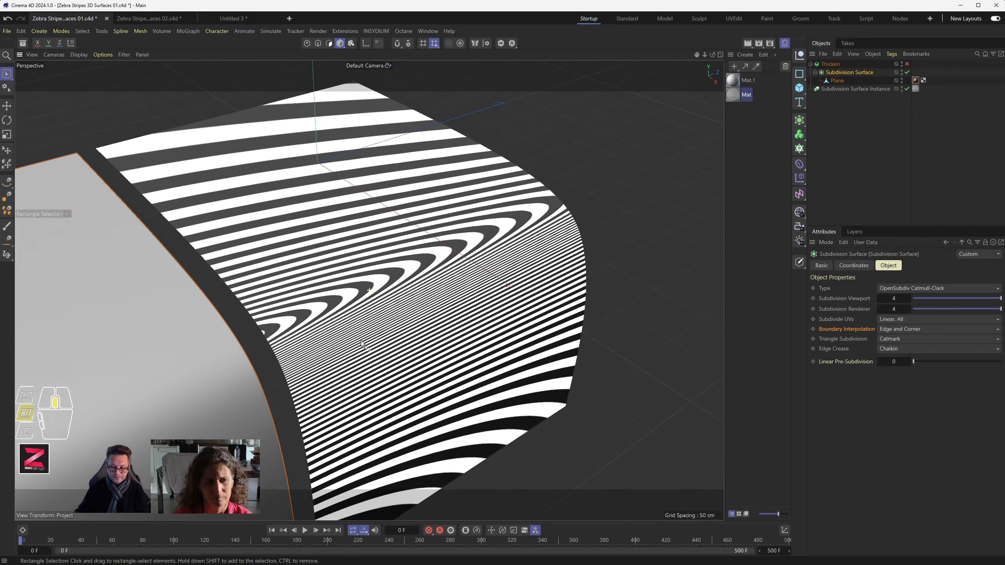
{"action": "middle_click_drag", "start_coordinate": [365, 343], "coordinate": [421, 326], "text": "alt"}
{"action": "left_click_drag", "start_coordinate": [444, 315], "coordinate": [463, 270], "text": "alt"}
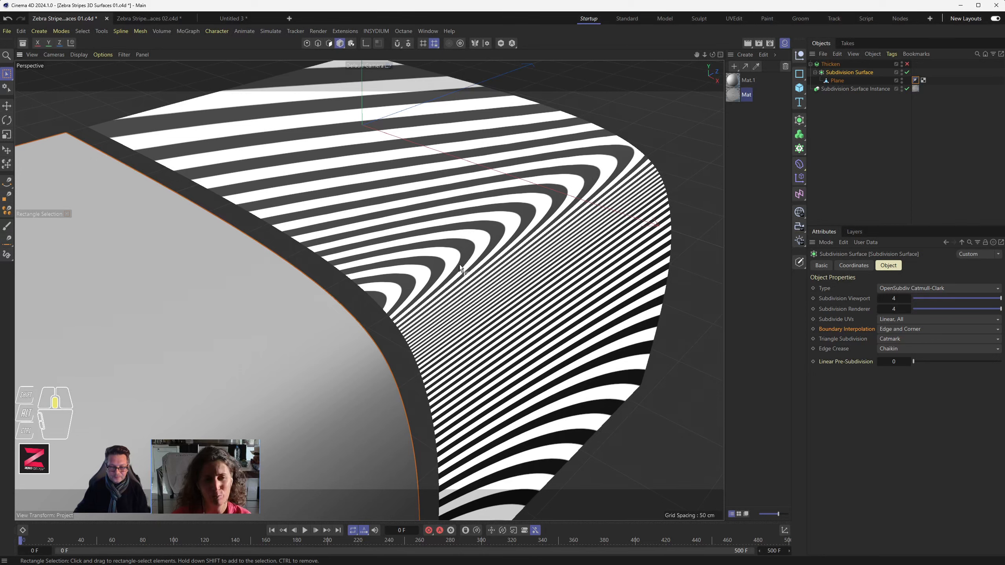
{"action": "left_click_drag", "start_coordinate": [432, 260], "coordinate": [383, 305], "text": "alt"}
{"action": "middle_click_drag", "start_coordinate": [383, 304], "coordinate": [501, 234], "text": "alt"}
{"action": "mouse_move", "coordinate": [498, 246]}
{"action": "left_mouse_down", "text": "alt"}
{"action": "mouse_move", "coordinate": [446, 253]}
{"action": "mouse_move", "coordinate": [514, 253]}
{"action": "left_mouse_up", "text": "alt"}
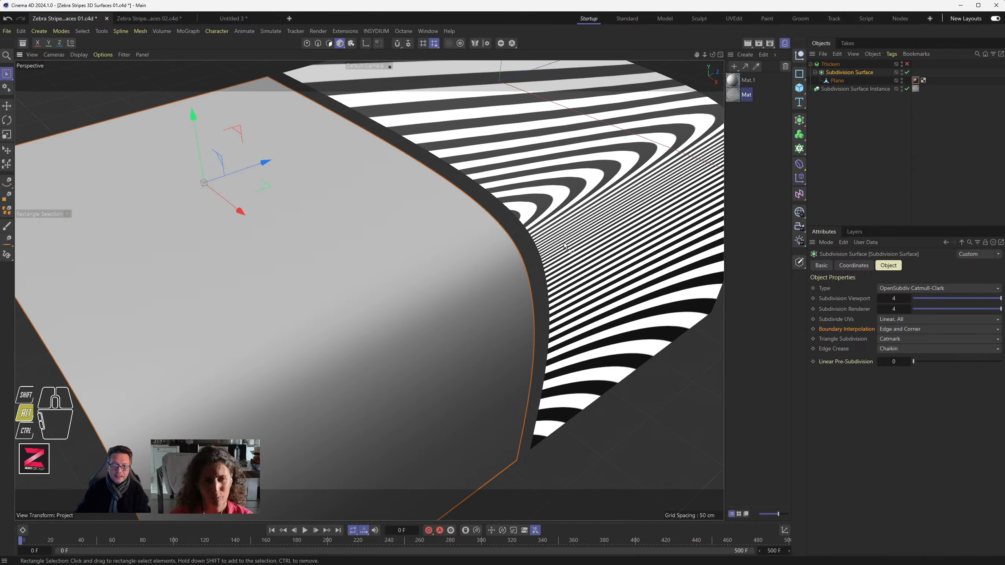
Examine the zebra stripes up close from the opposite side of the instance, and return to the view of both surfaces.
{"action": "middle_click_drag", "start_coordinate": [568, 245], "coordinate": [432, 308], "text": "alt"}
{"action": "left_click_drag", "start_coordinate": [432, 308], "coordinate": [380, 270], "text": "alt"}
{"action": "scroll", "coordinate": [383, 250], "scroll_direction": "up", "scroll_amount": 6, "text": "alt"}
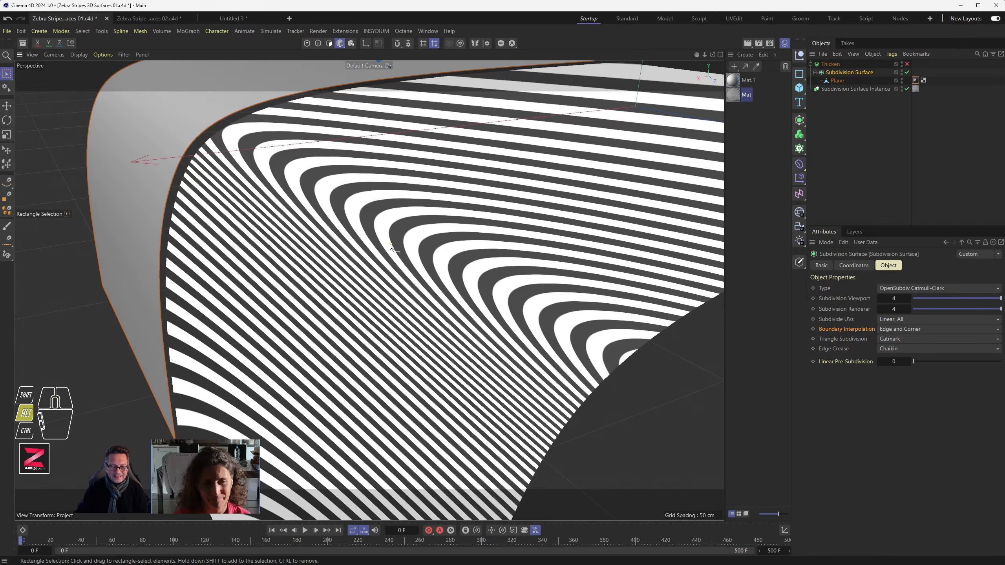
{"action": "scroll", "coordinate": [345, 230], "scroll_direction": "up", "scroll_amount": 4, "text": "alt"}
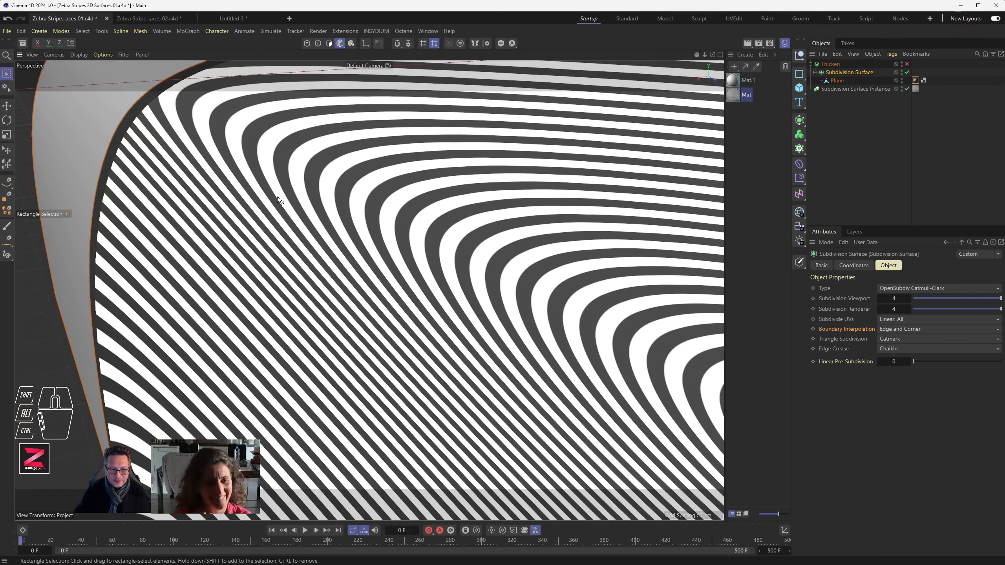
{"action": "scroll", "coordinate": [307, 226], "scroll_direction": "down", "scroll_amount": 4, "text": "alt"}
{"action": "scroll", "coordinate": [307, 225], "scroll_direction": "down", "scroll_amount": 5, "text": "alt"}
{"action": "left_click_drag", "start_coordinate": [307, 225], "coordinate": [471, 238], "text": "alt"}
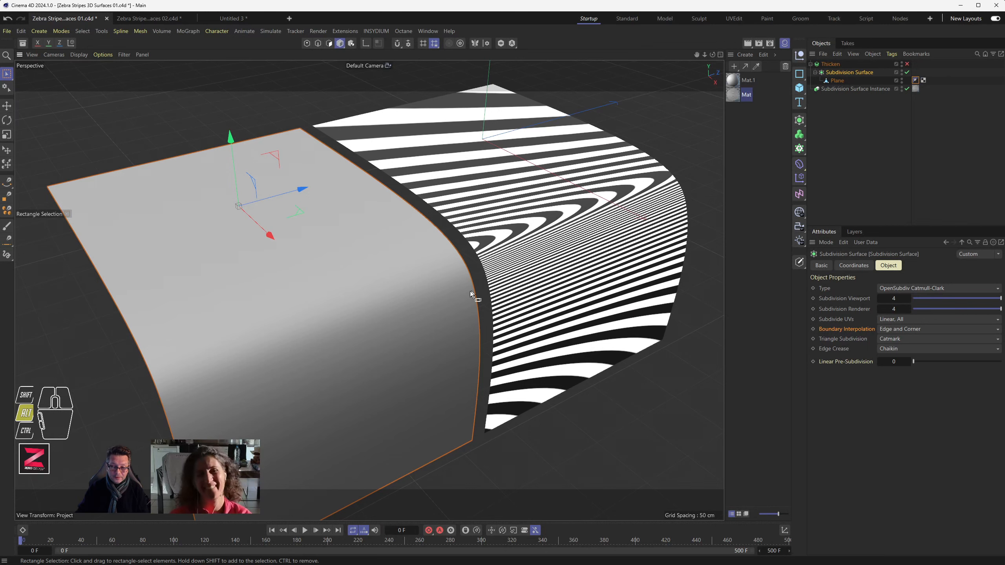
Check how the stripes flow across the bend as the viewing angle changes beside the grey surface.
{"action": "left_click_drag", "start_coordinate": [470, 291], "coordinate": [469, 297], "text": "alt"}
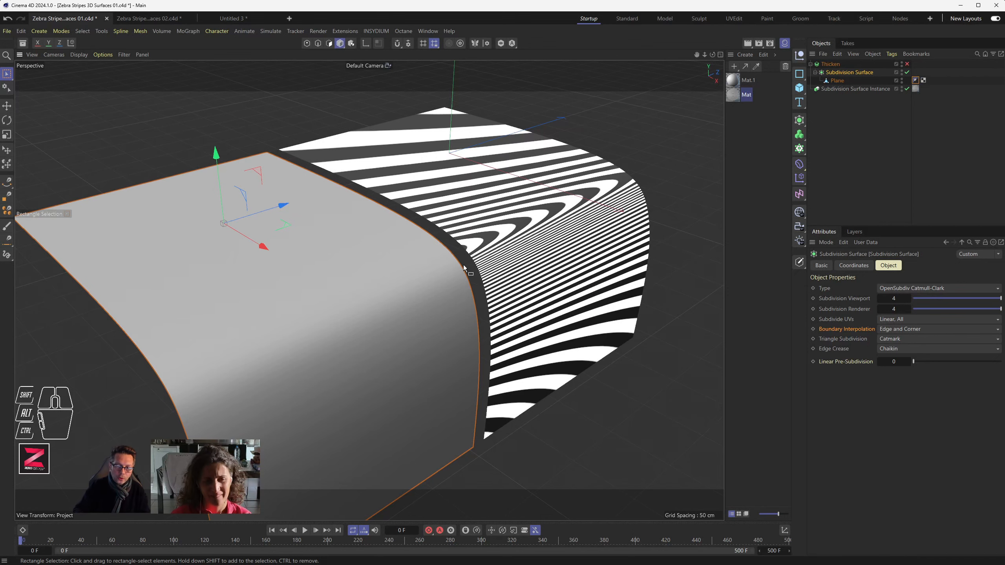
{"action": "key", "text": "alt"}
{"action": "left_click_drag", "start_coordinate": [513, 242], "coordinate": [447, 299], "text": "alt"}
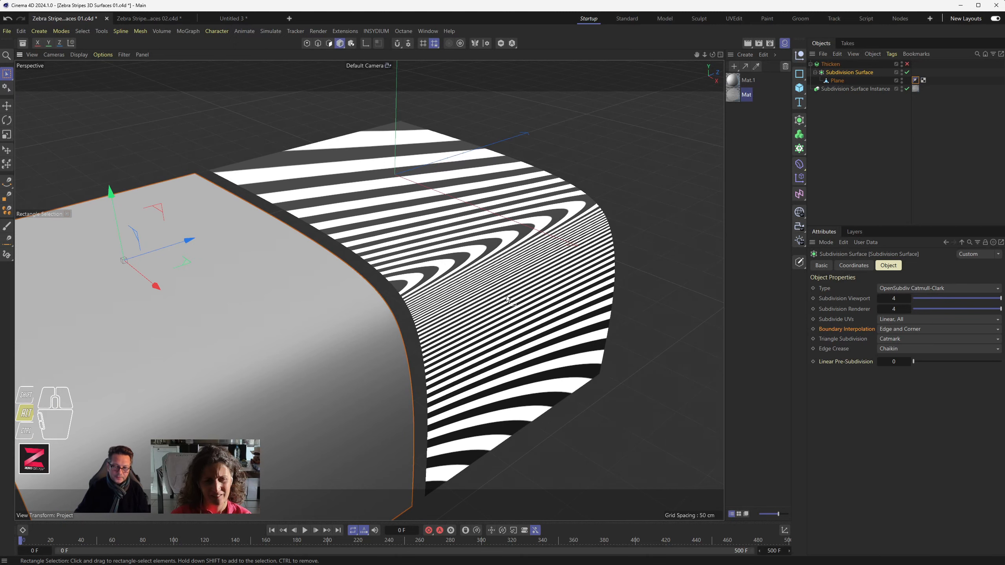
{"action": "left_click_drag", "start_coordinate": [448, 295], "coordinate": [522, 299], "text": "alt"}
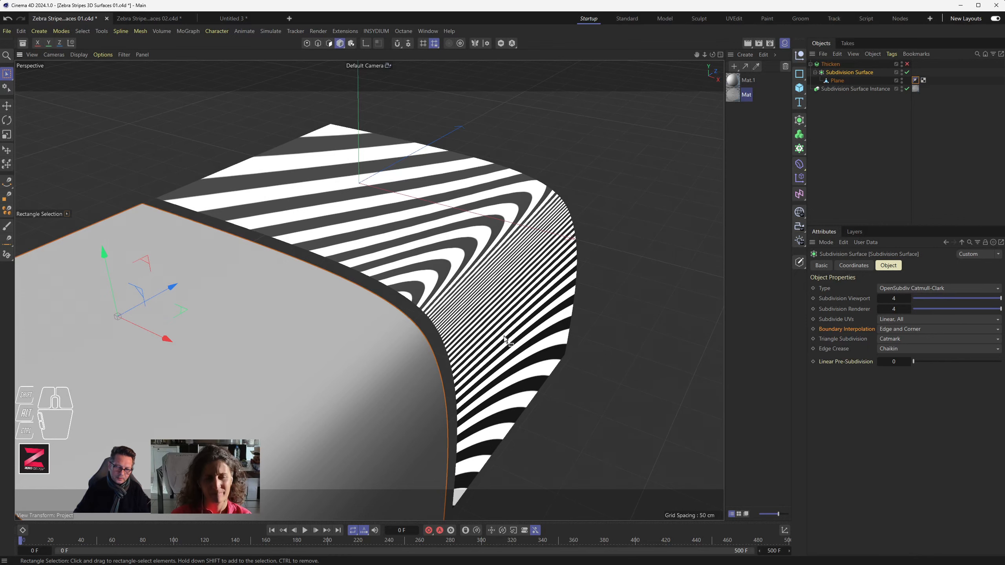
{"action": "left_click_drag", "start_coordinate": [505, 356], "coordinate": [484, 358], "text": "alt"}
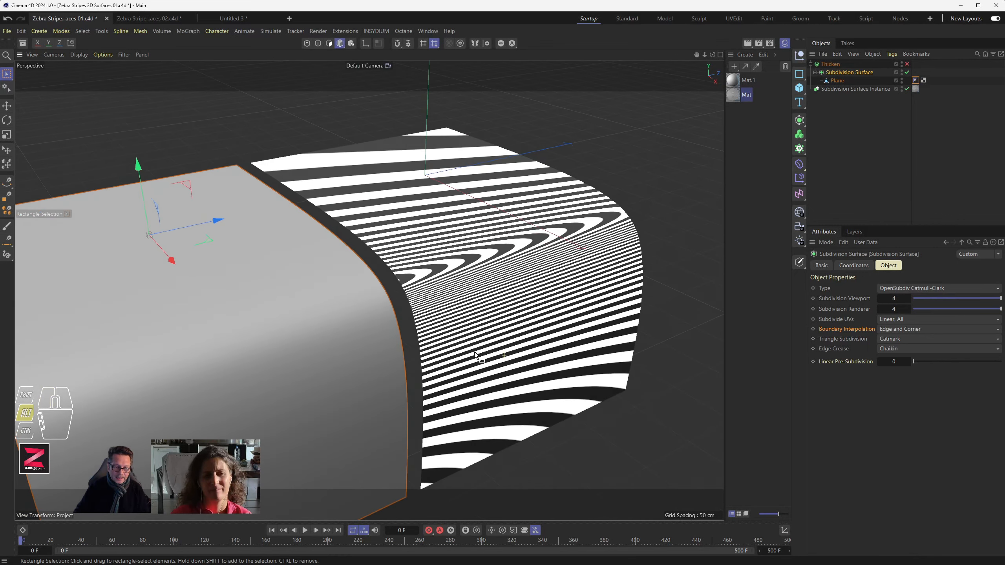
View the stripe texture image Zebra-Stripes-3D-Surfaces_01.png beside the model, and compare it with the stripes reflected on the curved surface.
{"action": "left_click", "coordinate": [1, 108]}
{"action": "left_click_drag", "start_coordinate": [1, 107], "coordinate": [82, 101]}
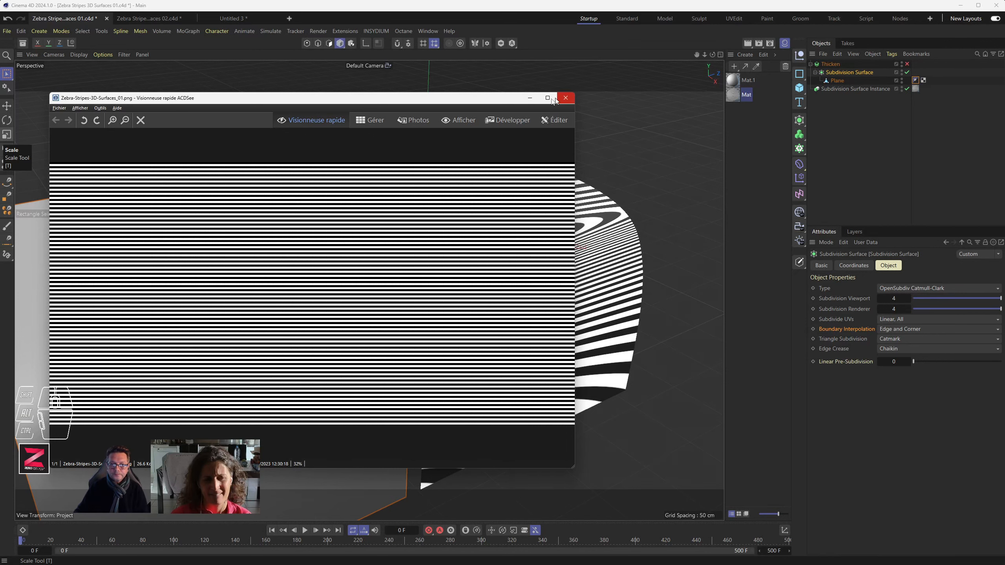
{"action": "left_click_drag", "start_coordinate": [507, 100], "coordinate": [347, 104]}
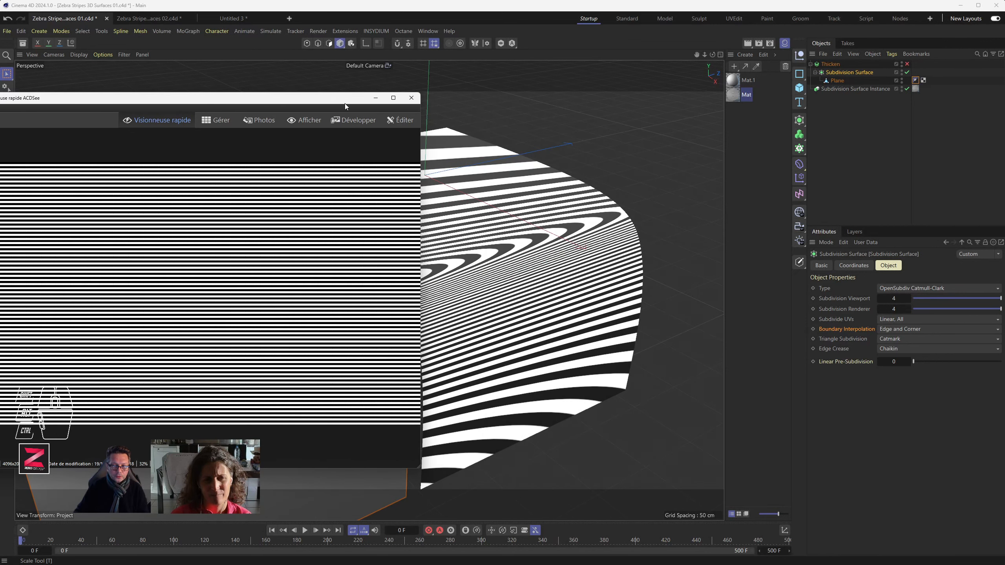
{"action": "left_click", "coordinate": [482, 7]}
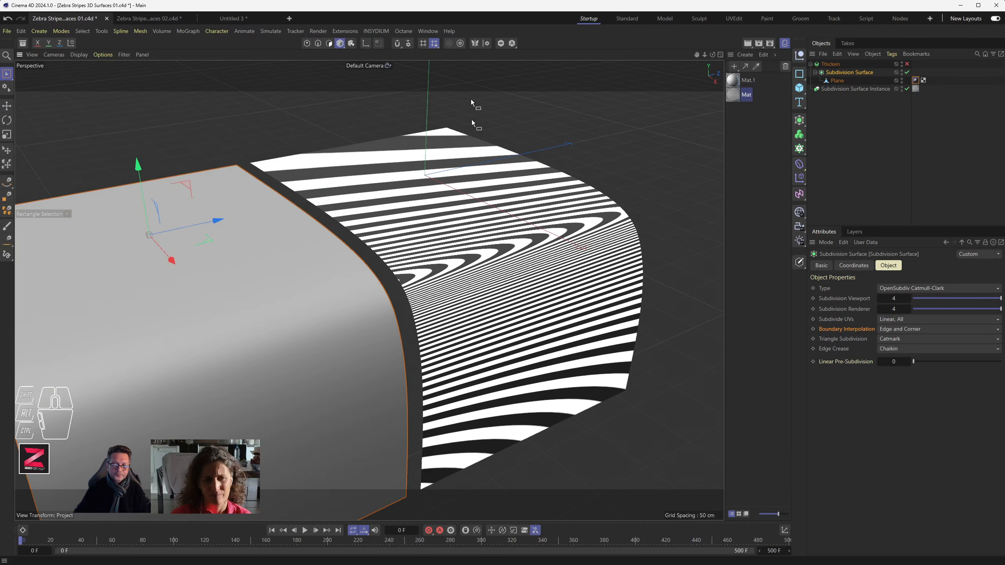
{"action": "left_click_drag", "start_coordinate": [487, 241], "coordinate": [512, 292], "text": "alt"}
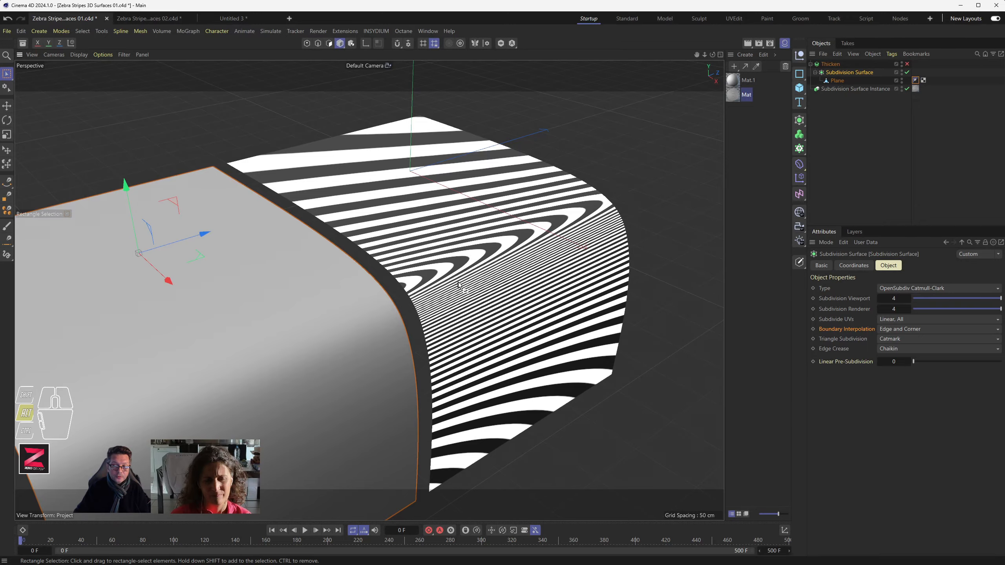
{"action": "left_click_drag", "start_coordinate": [458, 284], "coordinate": [278, 143], "text": "alt"}
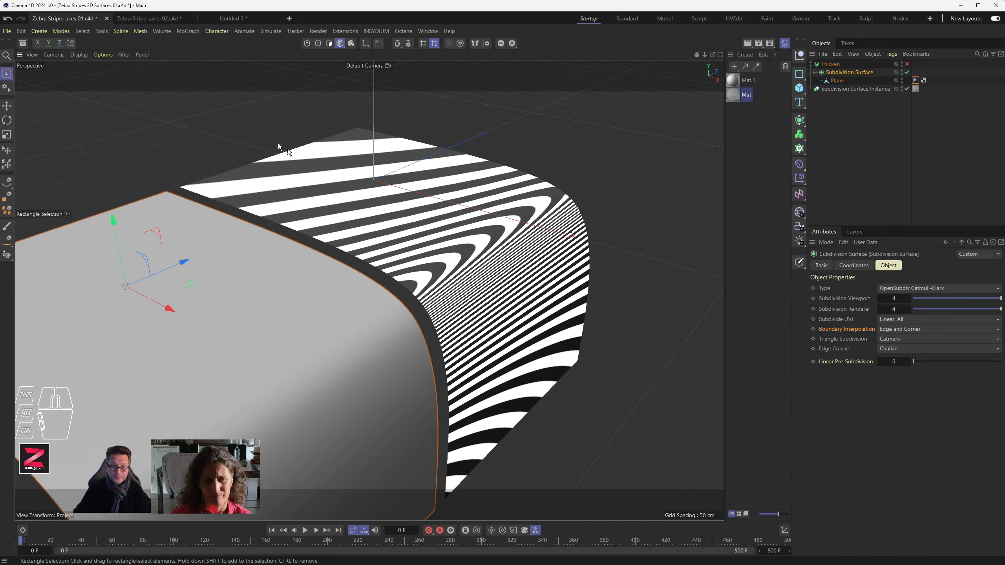
Switch to the document Zebra Stripes 3D Surfaces 02.c4d and view the extruded rounded block.
{"action": "left_click", "coordinate": [151, 16]}
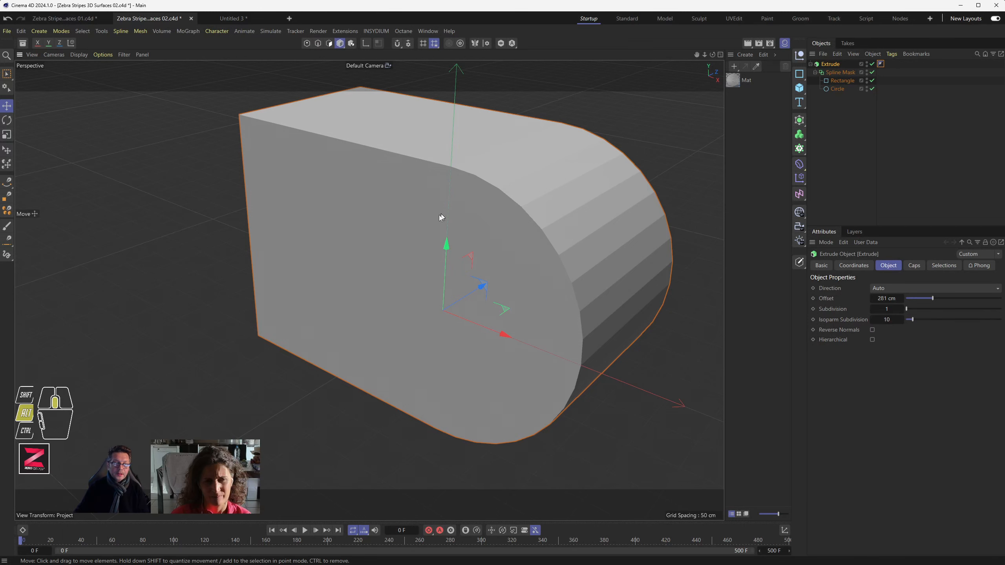
{"action": "middle_click_drag", "start_coordinate": [441, 218], "coordinate": [327, 269], "text": "alt"}
{"action": "left_click_drag", "start_coordinate": [314, 289], "coordinate": [384, 277], "text": "alt"}
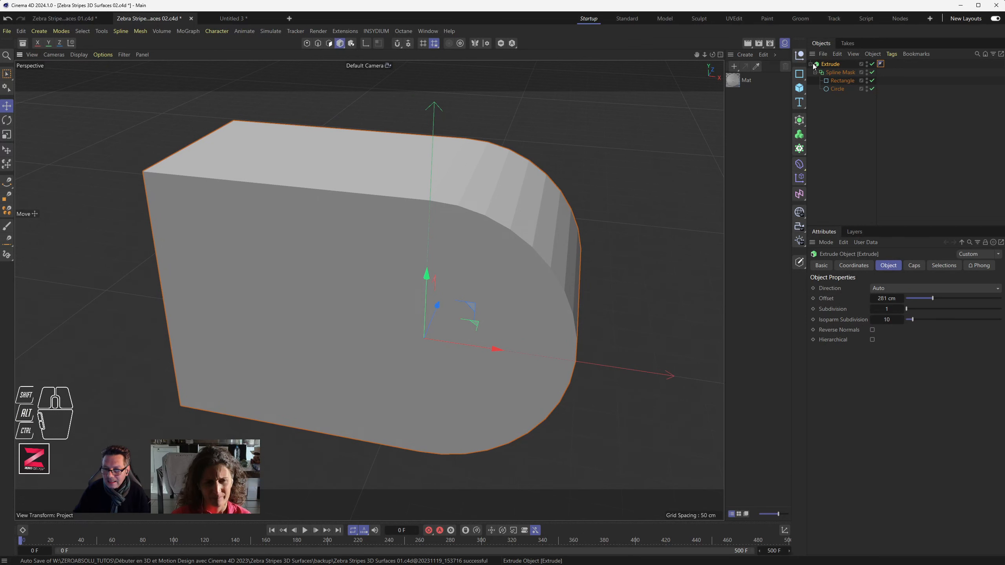
Disable the Extrude and Spline Mask generators to expose the source rectangle and circle splines.
{"action": "left_click", "coordinate": [872, 64]}
{"action": "left_click", "coordinate": [872, 73]}
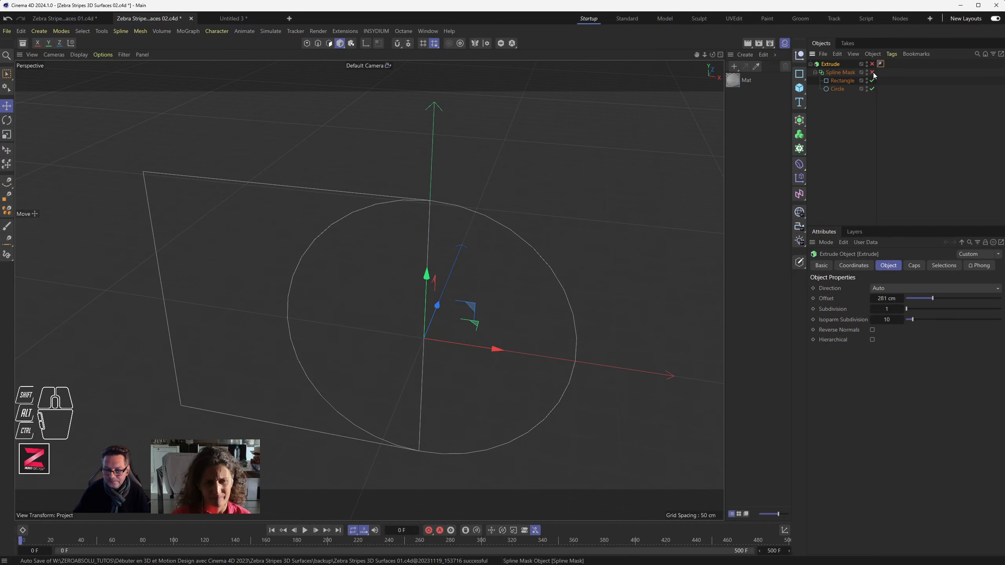
{"action": "left_click_drag", "start_coordinate": [417, 322], "coordinate": [402, 281], "text": "alt"}
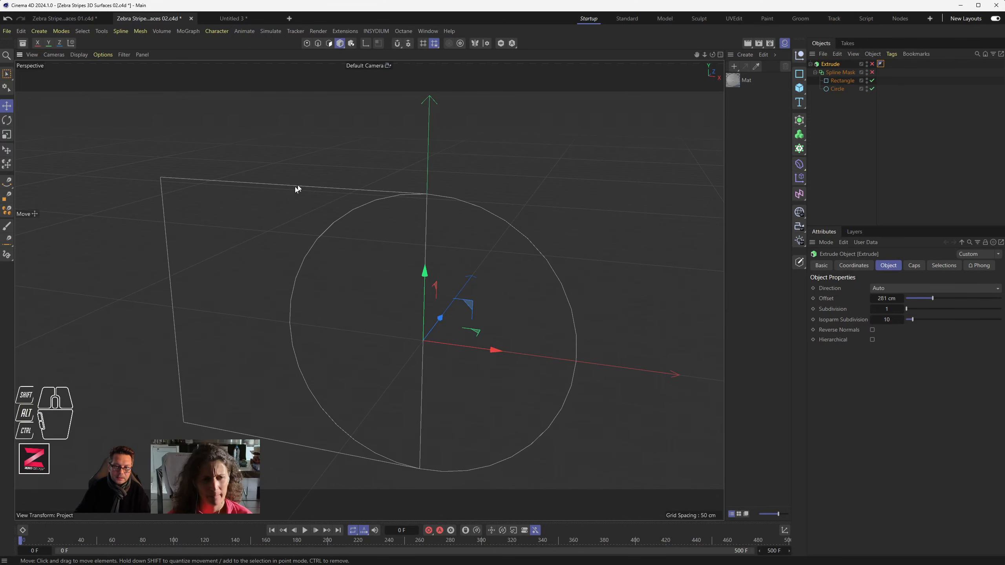
{"action": "left_click_drag", "start_coordinate": [399, 240], "coordinate": [391, 292], "text": "alt"}
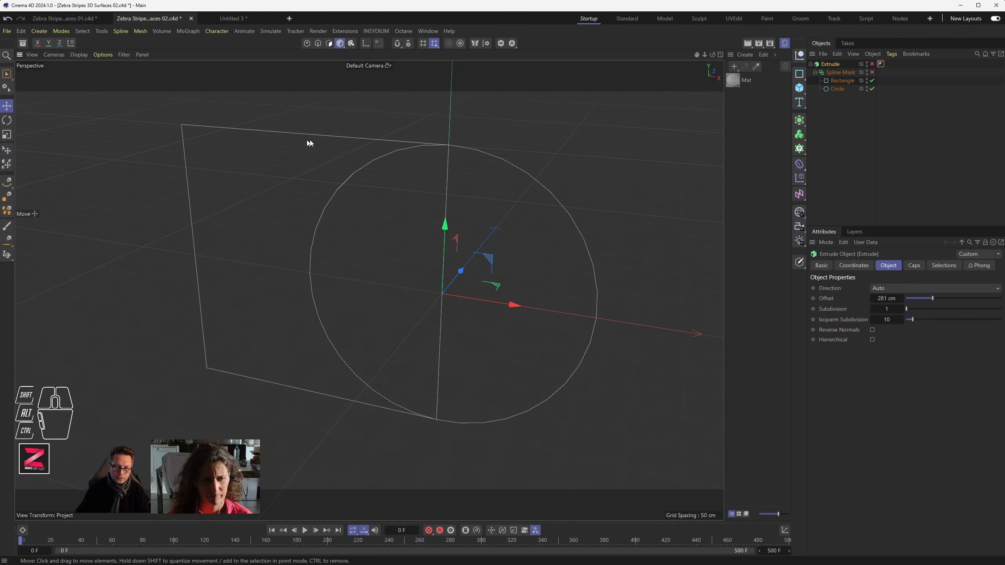
Toggle the Rectangle and Circle splines off and on one at a time, and examine where they meet at the circle's upper point.
{"action": "left_click", "coordinate": [871, 81]}
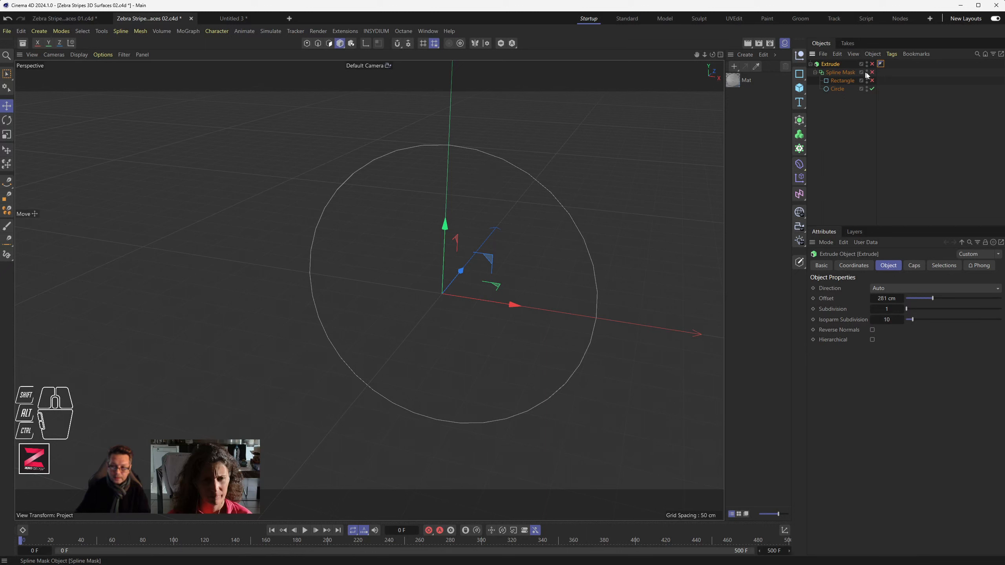
{"action": "left_click", "coordinate": [871, 80]}
{"action": "left_click", "coordinate": [872, 89]}
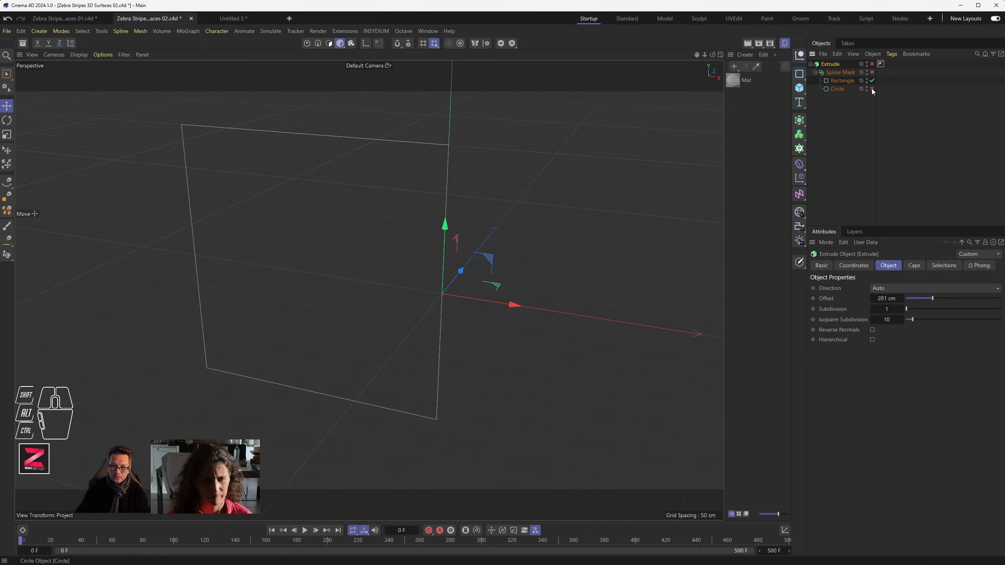
{"action": "left_click", "coordinate": [872, 89]}
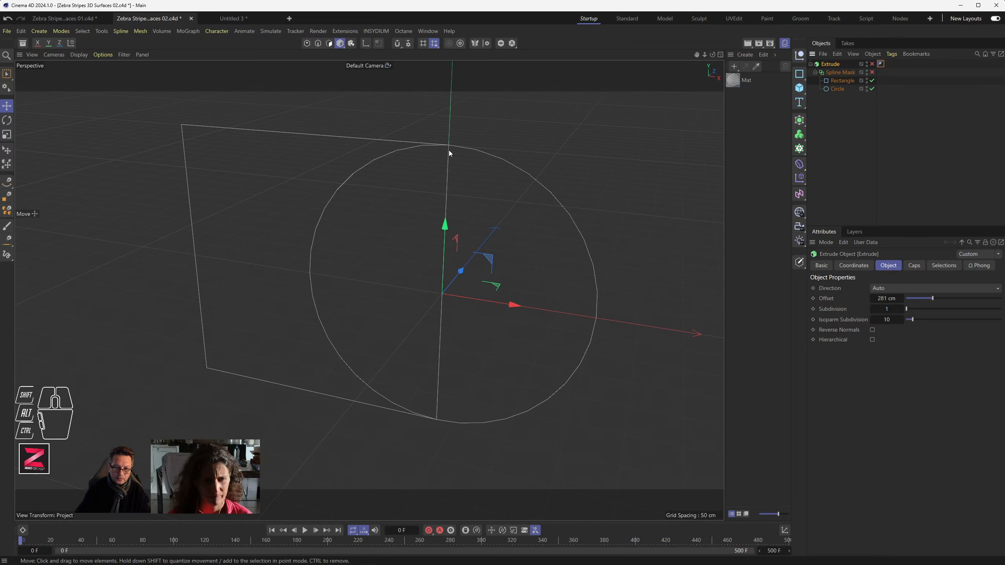
{"action": "left_click_drag", "start_coordinate": [449, 150], "coordinate": [379, 293], "text": "alt"}
{"action": "scroll", "coordinate": [424, 187], "scroll_direction": "up", "scroll_amount": 8}
{"action": "scroll", "coordinate": [392, 286], "scroll_direction": "down", "scroll_amount": 4, "text": "alt"}
{"action": "scroll", "coordinate": [394, 283], "scroll_direction": "down", "scroll_amount": 4, "text": "alt"}
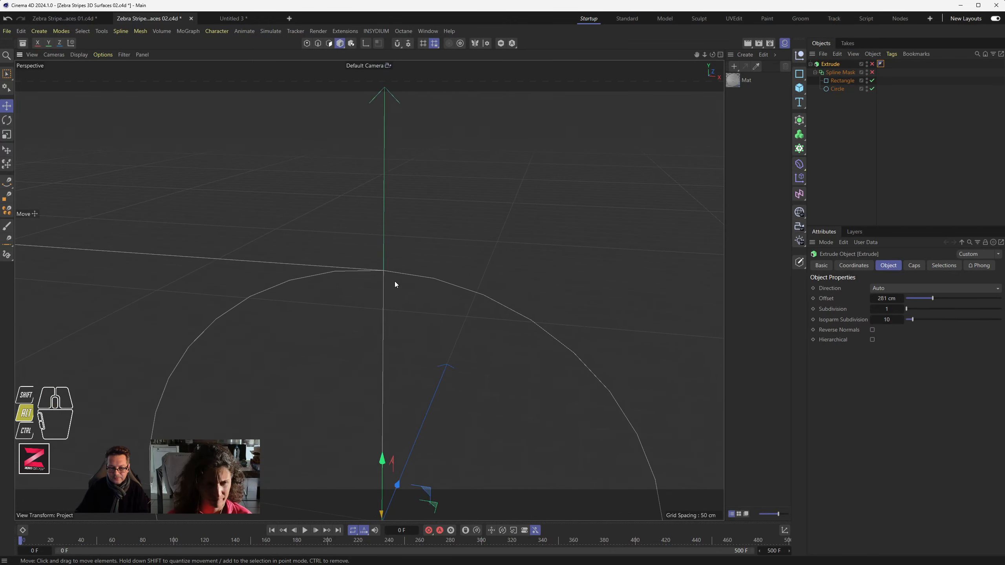
Re-enable the Spline Mask and Extrude generators to restore the rounded block.
{"action": "left_click", "coordinate": [871, 72]}
{"action": "left_click", "coordinate": [872, 64]}
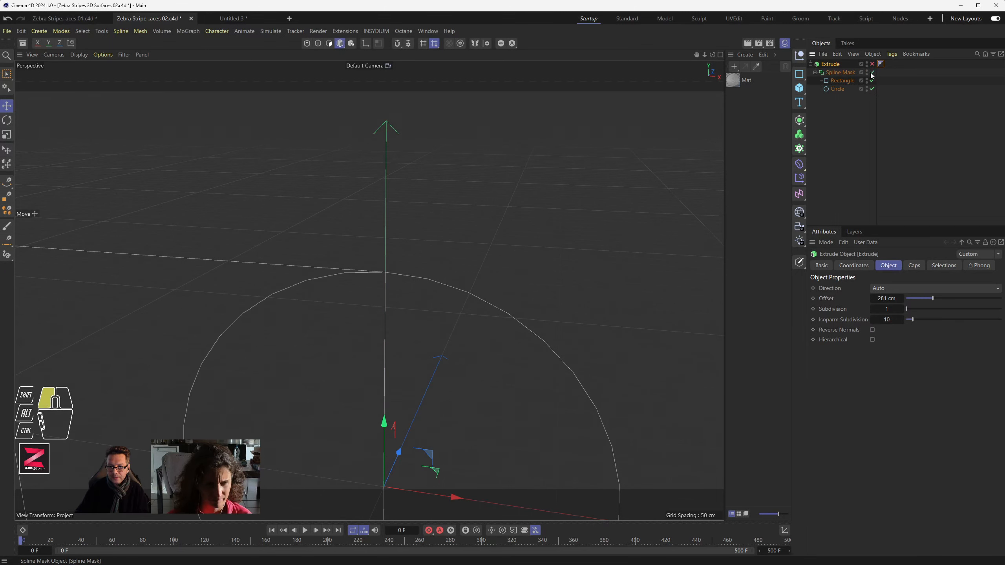
{"action": "scroll", "coordinate": [425, 261], "scroll_direction": "up", "scroll_amount": 1}
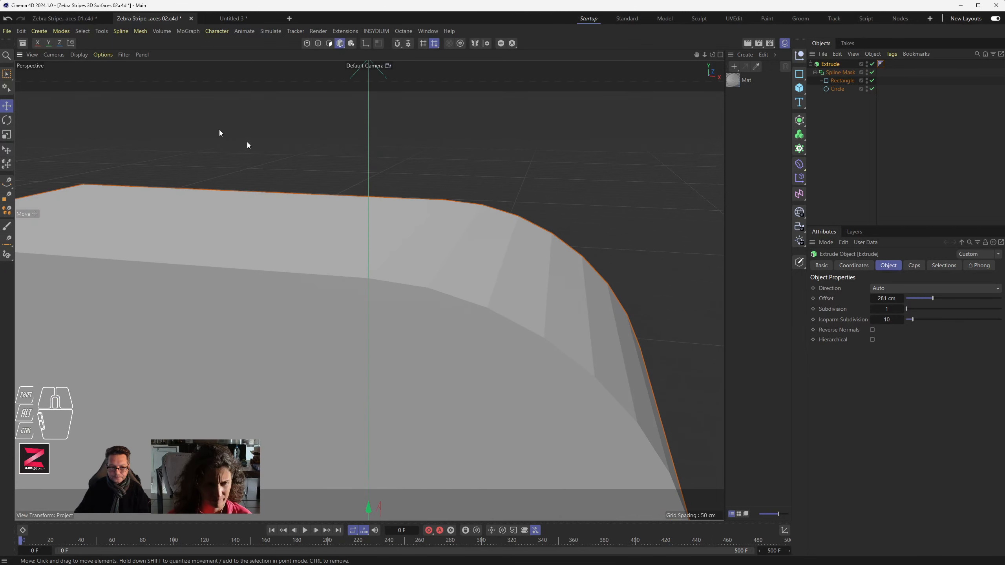
Display the block with Gouraud shading and mesh lines, and examine the segments where the flat top meets the rounded corner.
{"action": "left_click", "coordinate": [79, 54]}
{"action": "left_click", "coordinate": [86, 94]}
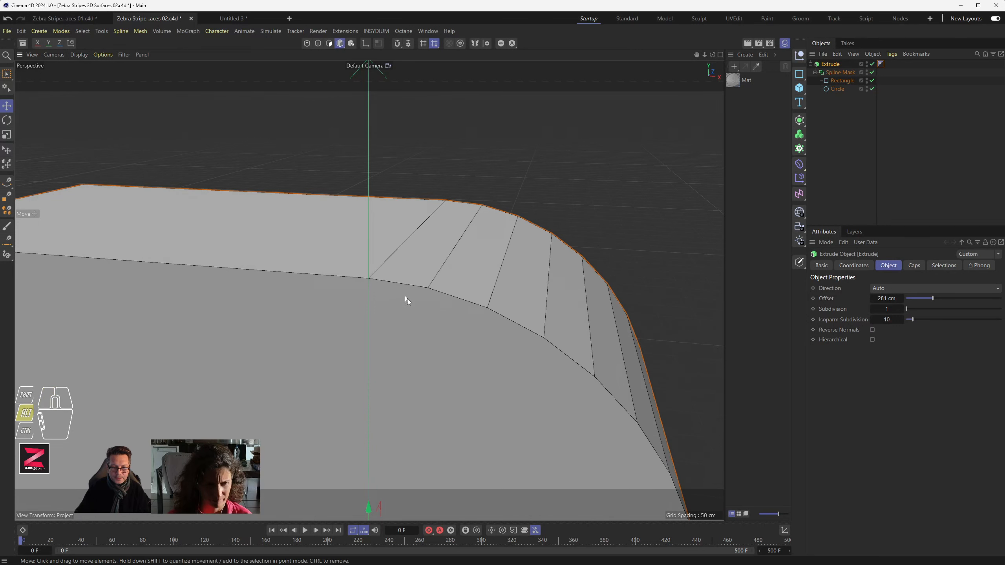
{"action": "mouse_move", "coordinate": [407, 298]}
{"action": "left_mouse_down", "text": "alt"}
{"action": "mouse_move", "coordinate": [426, 293]}
{"action": "mouse_move", "coordinate": [384, 310]}
{"action": "left_mouse_up", "text": "alt"}
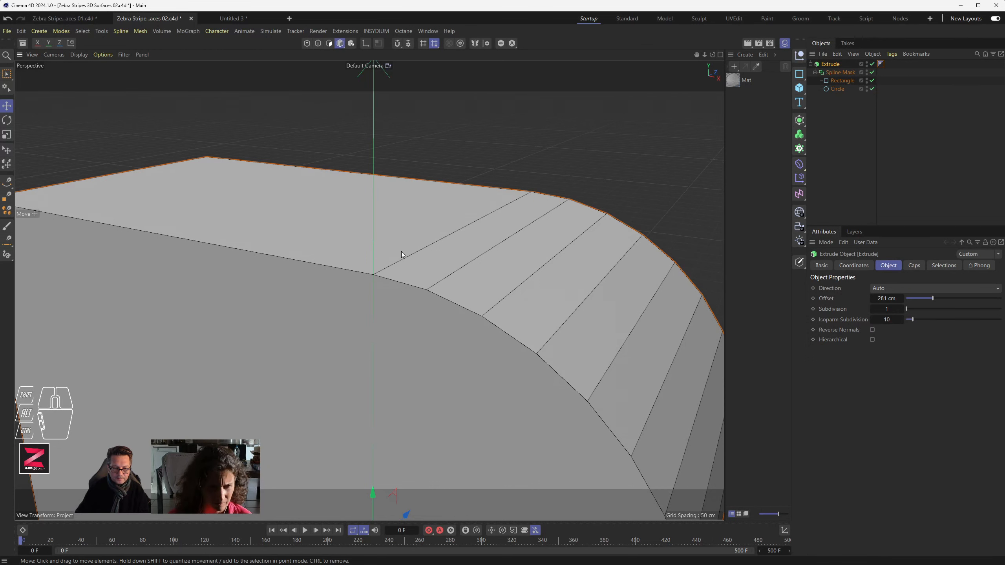
{"action": "left_click_drag", "start_coordinate": [454, 297], "coordinate": [369, 265], "text": "alt"}
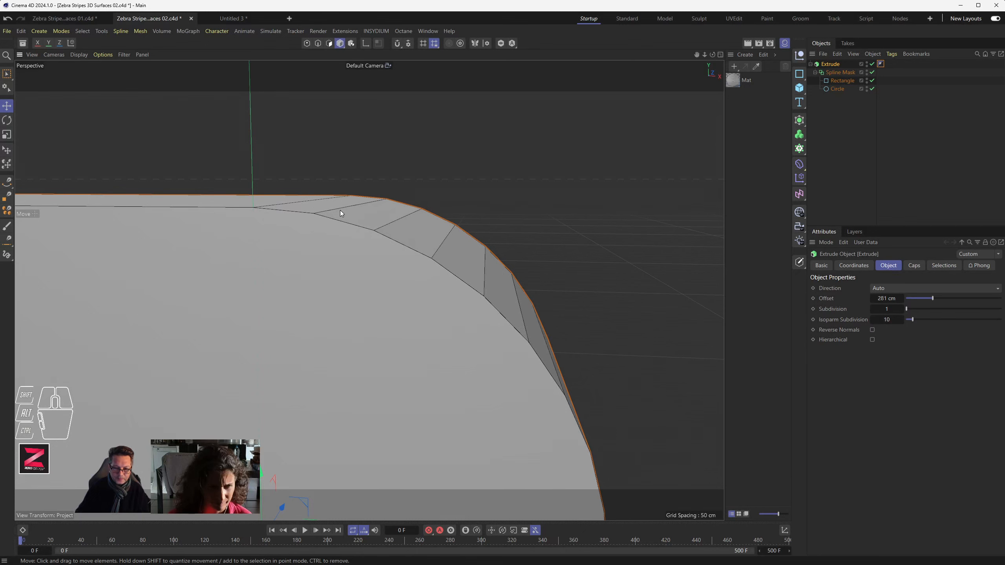
{"action": "left_click_drag", "start_coordinate": [452, 345], "coordinate": [416, 369], "text": "alt"}
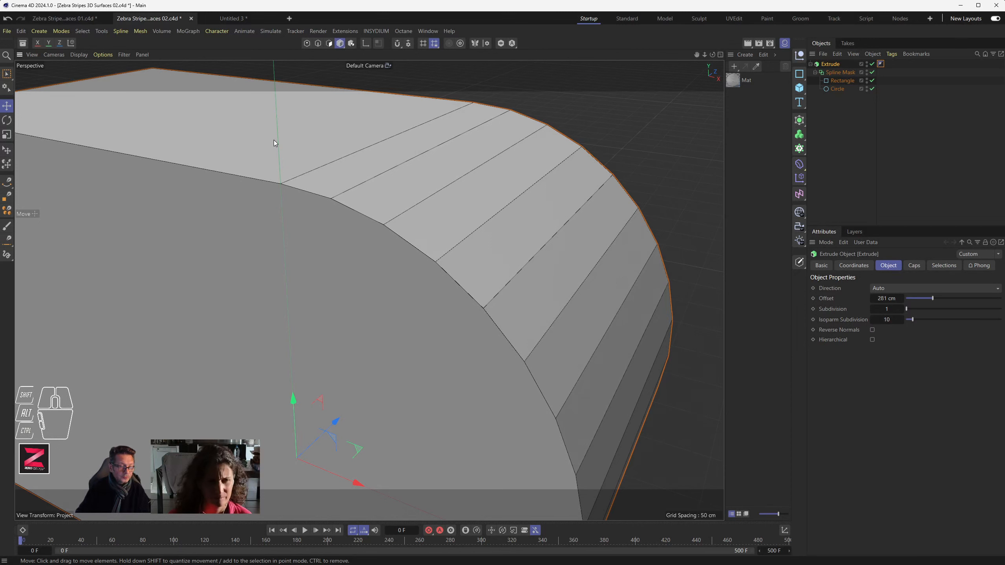
{"action": "left_click_drag", "start_coordinate": [305, 152], "coordinate": [296, 201], "text": "alt"}
{"action": "scroll", "coordinate": [273, 186], "scroll_direction": "up", "scroll_amount": 6}
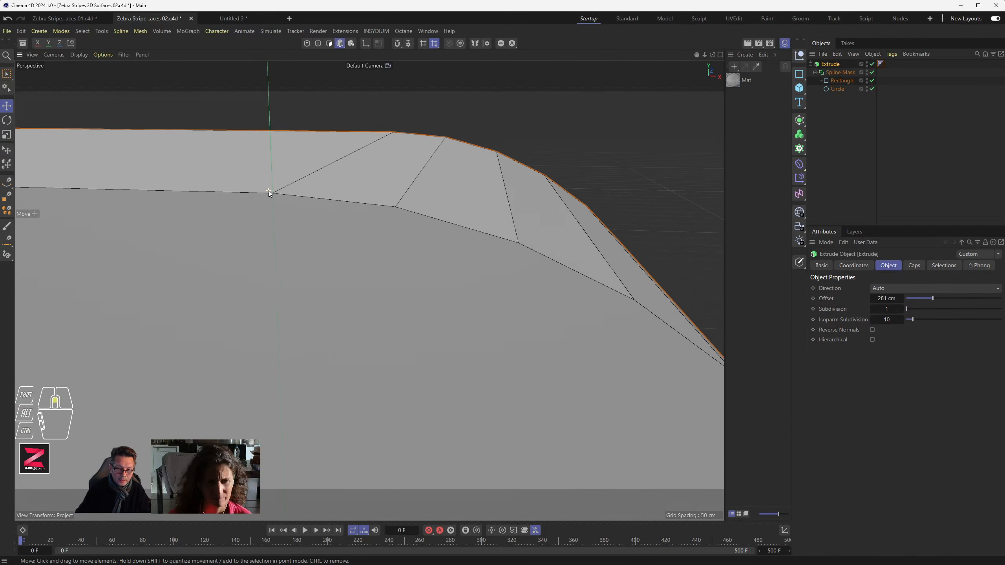
{"action": "scroll", "coordinate": [269, 191], "scroll_direction": "up", "scroll_amount": 1}
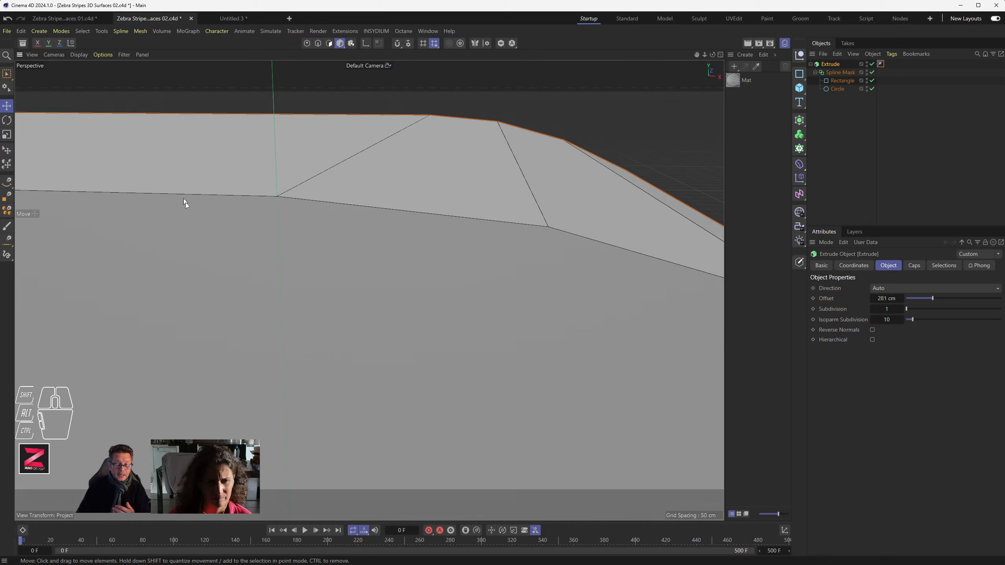
{"action": "mouse_move", "coordinate": [440, 245]}
{"action": "left_mouse_down", "text": "alt"}
{"action": "mouse_move", "coordinate": [405, 259]}
{"action": "mouse_move", "coordinate": [440, 256]}
{"action": "left_mouse_up", "text": "alt"}
{"action": "scroll", "coordinate": [440, 257], "scroll_direction": "down", "scroll_amount": 6}
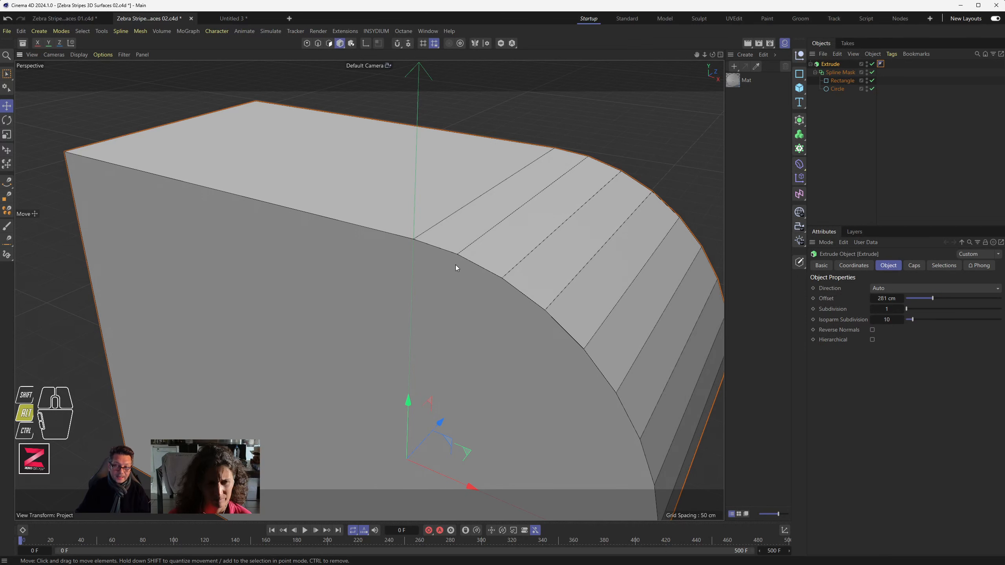
{"action": "mouse_move", "coordinate": [456, 267]}
{"action": "left_mouse_down", "text": "alt"}
{"action": "mouse_move", "coordinate": [456, 280]}
{"action": "mouse_move", "coordinate": [465, 271]}
{"action": "left_mouse_up", "text": "alt"}
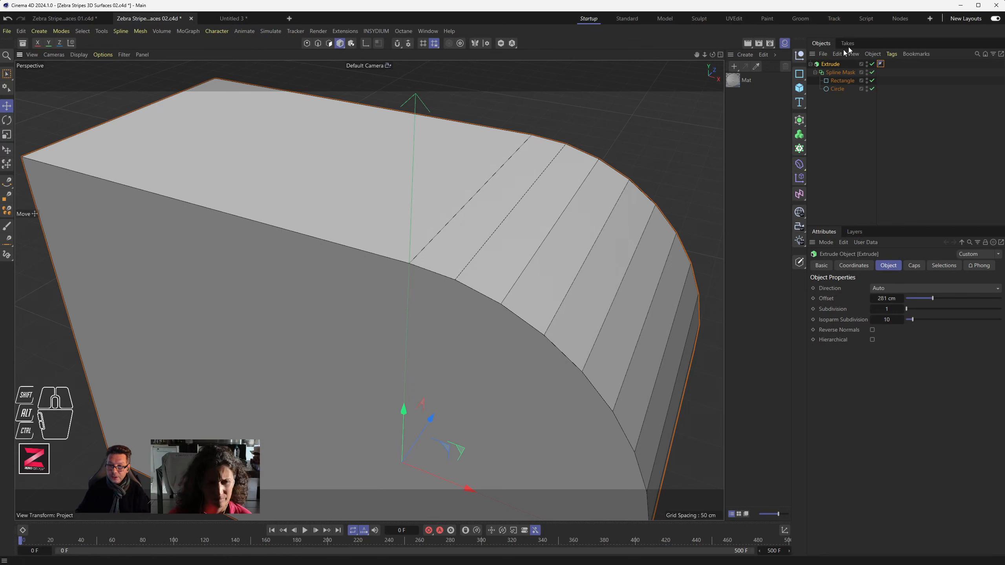
Set the Circle spline's number of intermediate points to 124 and inspect the denser segments at the start of the curve.
{"action": "left_click", "coordinate": [839, 89]}
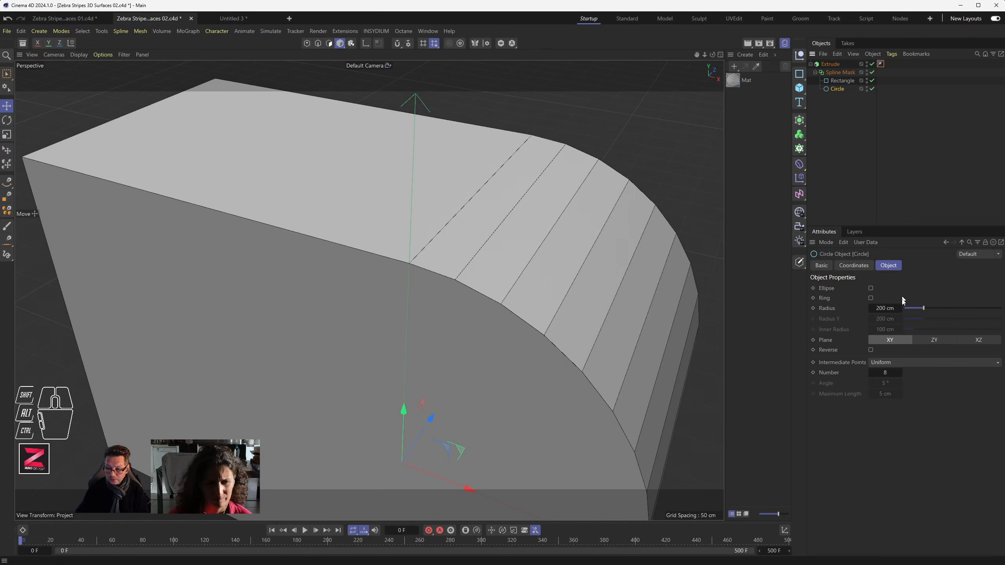
{"action": "left_click_drag", "start_coordinate": [888, 373], "coordinate": [949, 372]}
{"action": "left_click_drag", "start_coordinate": [541, 344], "coordinate": [409, 260], "text": "alt"}
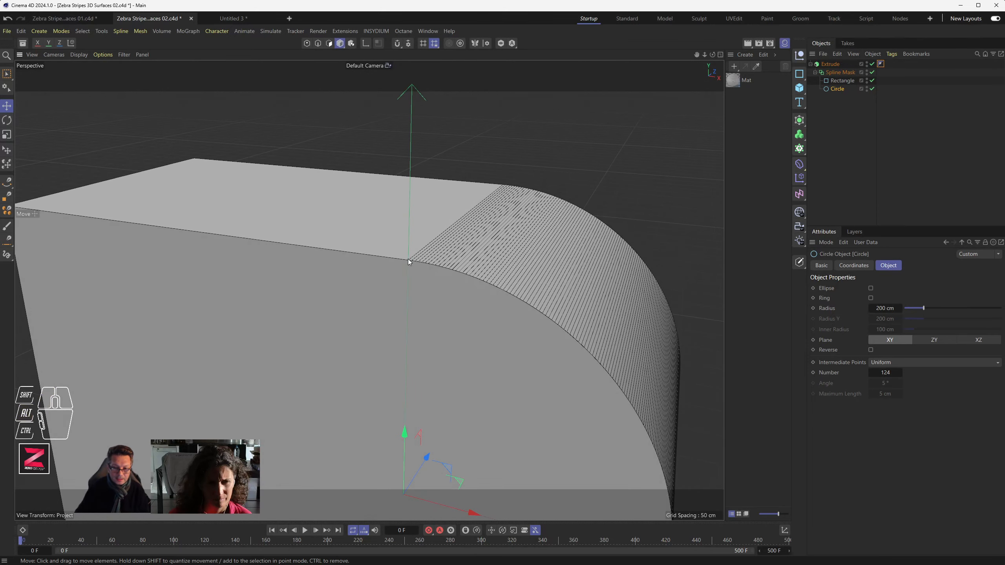
{"action": "scroll", "coordinate": [409, 260], "scroll_direction": "up", "scroll_amount": 6}
{"action": "scroll", "coordinate": [410, 248], "scroll_direction": "up", "scroll_amount": 3}
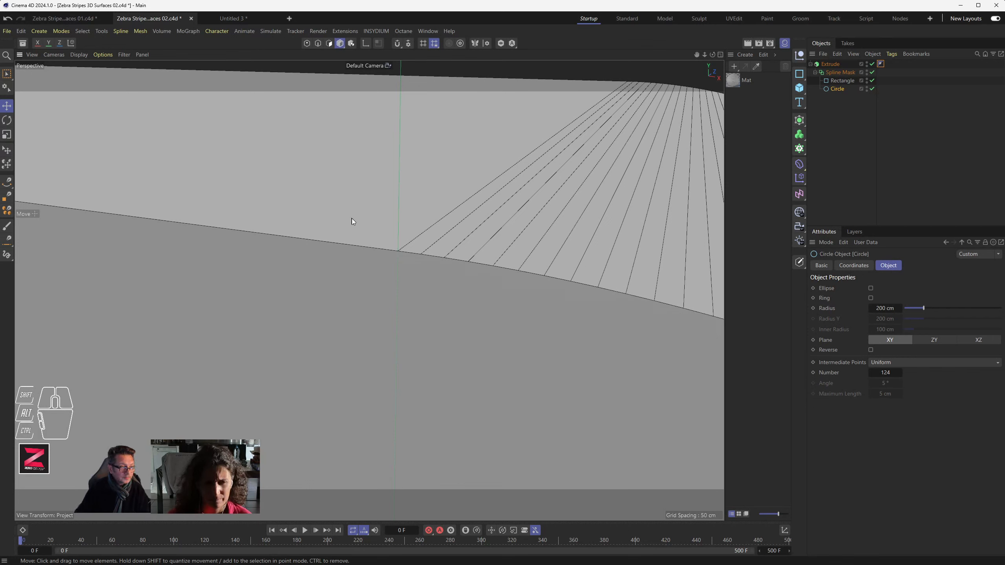
{"action": "scroll", "coordinate": [358, 221], "scroll_direction": "down", "scroll_amount": 10}
Switch the display to Gouraud shading without lines and view the transition from the flat top to the curve.
{"action": "key", "text": "n"}
{"action": "key", "text": "a"}
{"action": "mouse_move", "coordinate": [384, 322]}
{"action": "left_mouse_down", "text": "alt"}
{"action": "mouse_move", "coordinate": [388, 280]}
{"action": "mouse_move", "coordinate": [375, 258]}
{"action": "mouse_move", "coordinate": [393, 279]}
{"action": "mouse_move", "coordinate": [365, 265]}
{"action": "left_mouse_up", "text": "alt"}
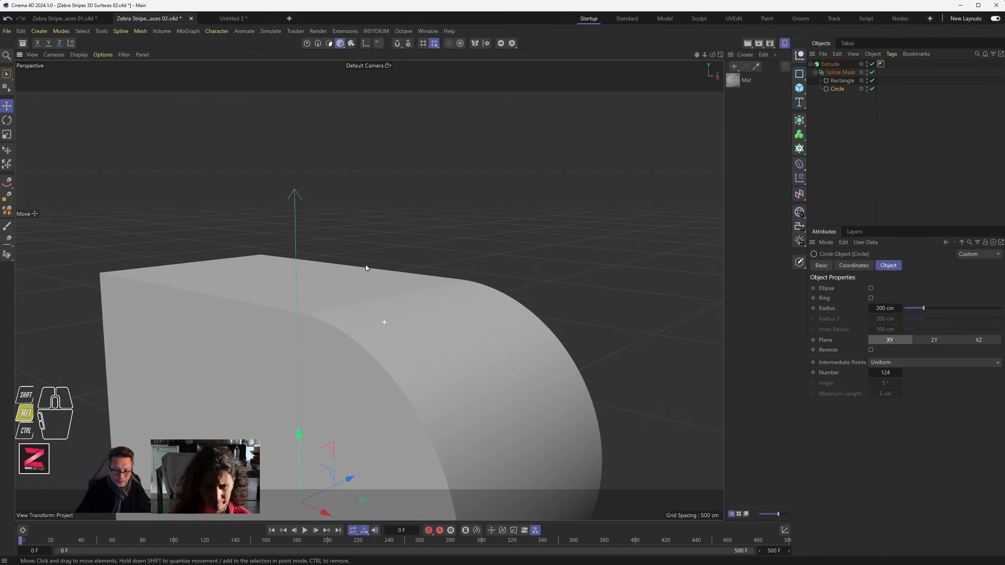
{"action": "scroll", "coordinate": [327, 316], "scroll_direction": "up", "scroll_amount": 3}
{"action": "left_click_drag", "start_coordinate": [327, 316], "coordinate": [356, 309], "text": "alt"}
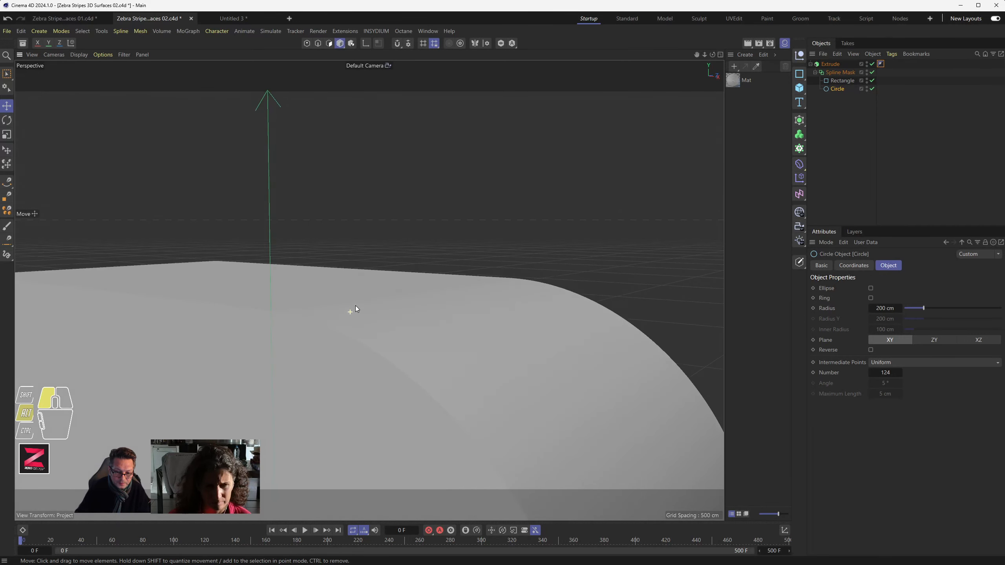
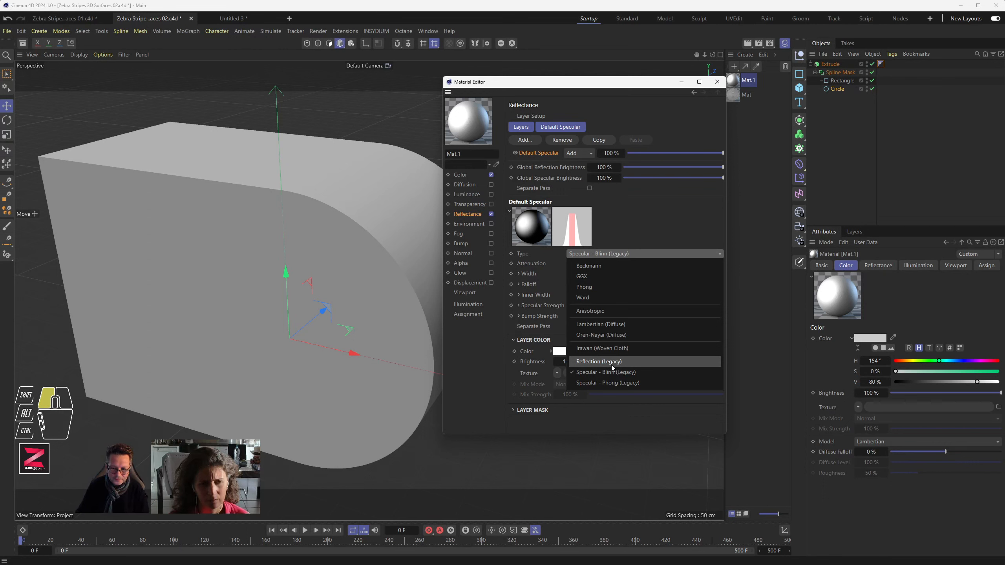
Change the type of Mat.1's Default Specular reflectance layer to Reflection (Legacy), keeping its Additive attenuation.
{"action": "left_click", "coordinate": [611, 362]}
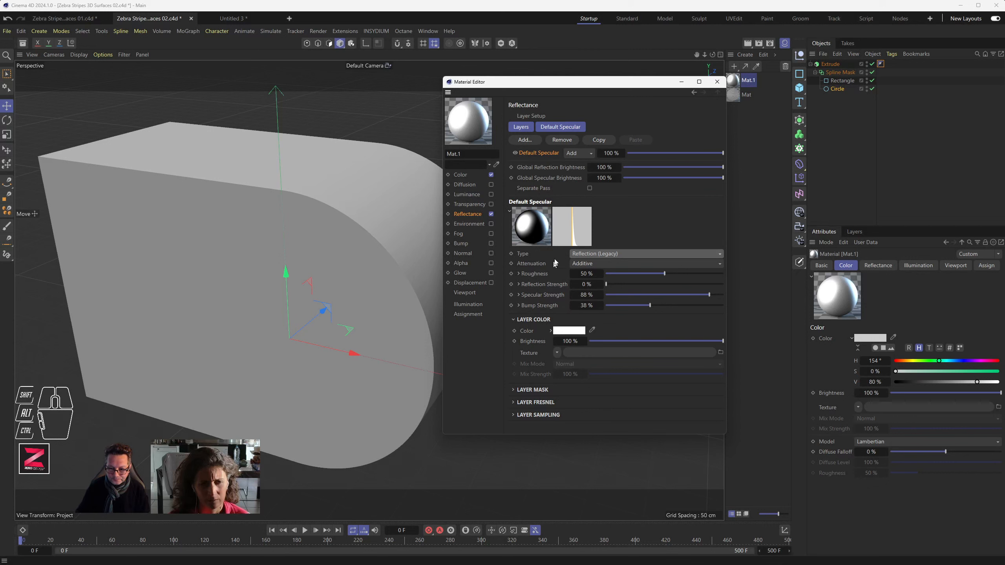
{"action": "left_click", "coordinate": [592, 264]}
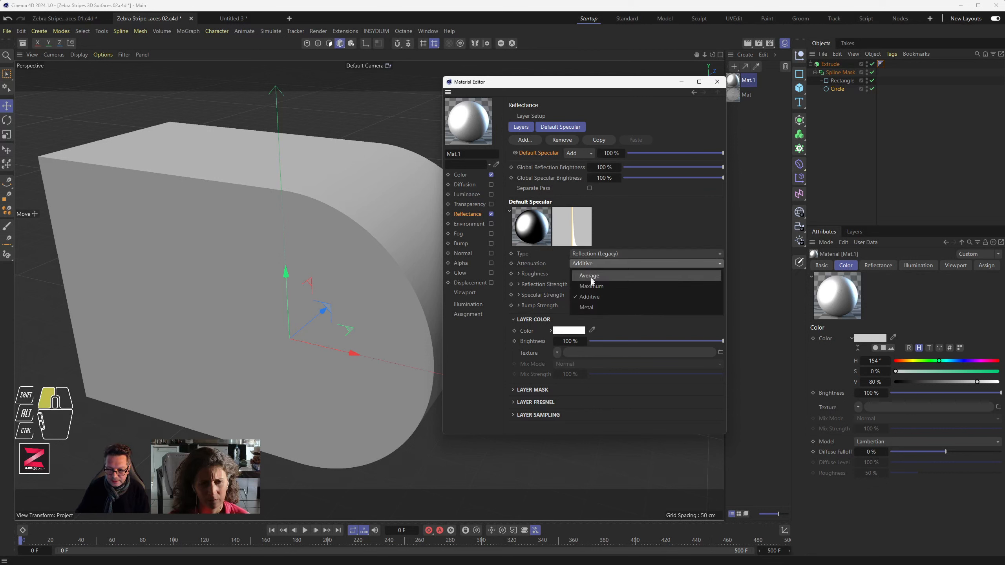
{"action": "left_click", "coordinate": [652, 219]}
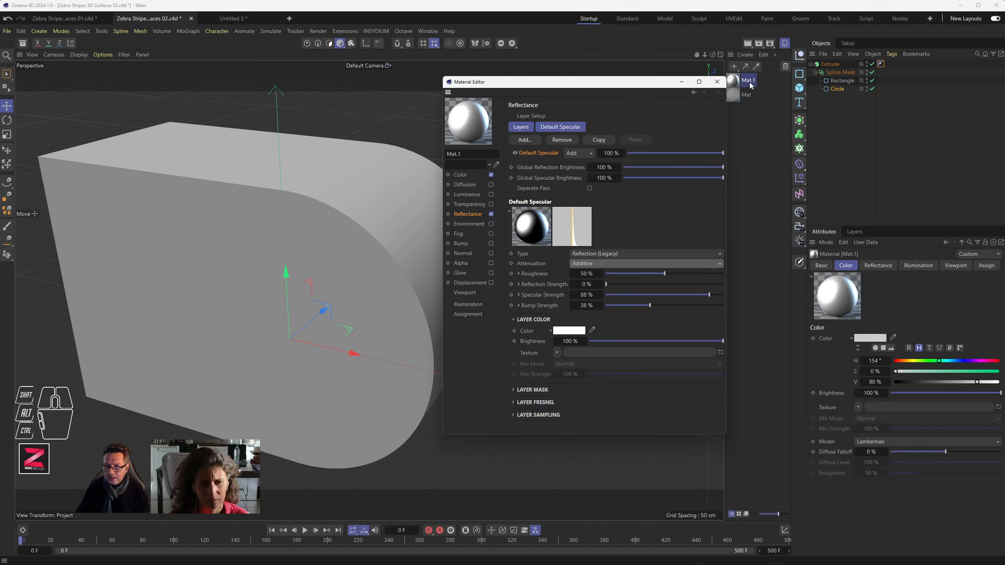
Apply the Mat.1 material to the Extrude object and set its Default Specular layer's roughness to 42%.
{"action": "left_click_drag", "start_coordinate": [738, 81], "coordinate": [753, 81]}
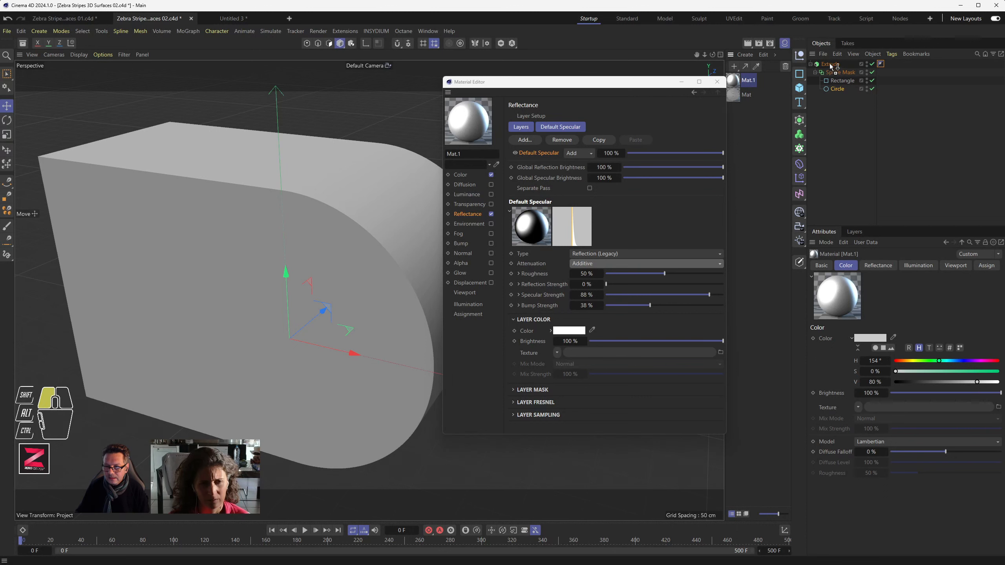
{"action": "left_click_drag", "start_coordinate": [831, 66], "coordinate": [831, 66]}
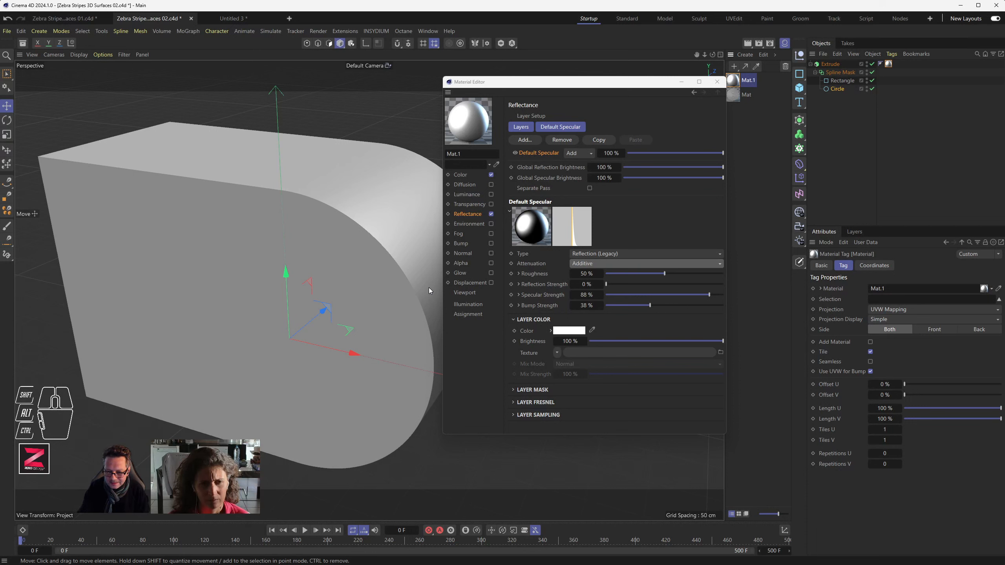
{"action": "left_click_drag", "start_coordinate": [664, 274], "coordinate": [655, 273]}
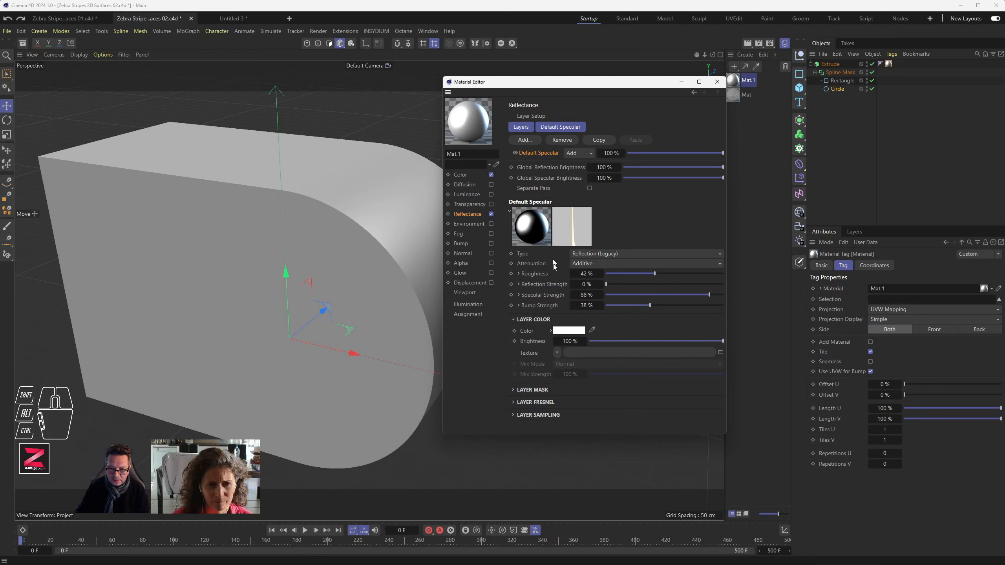
Replace Mat.1's Default Specular layer with a new Reflection (Legacy) layer.
{"action": "left_click", "coordinate": [562, 140]}
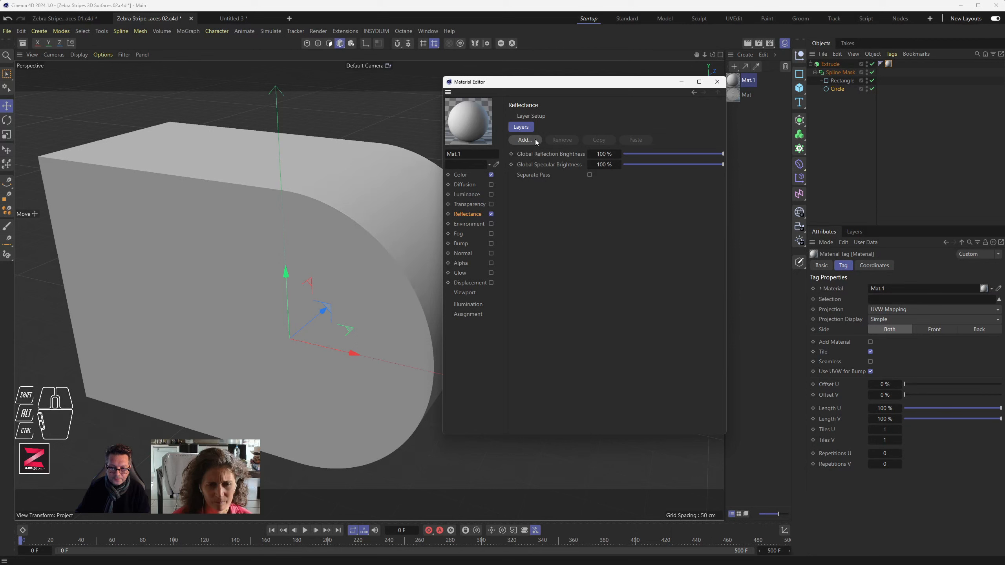
{"action": "left_click", "coordinate": [524, 140]}
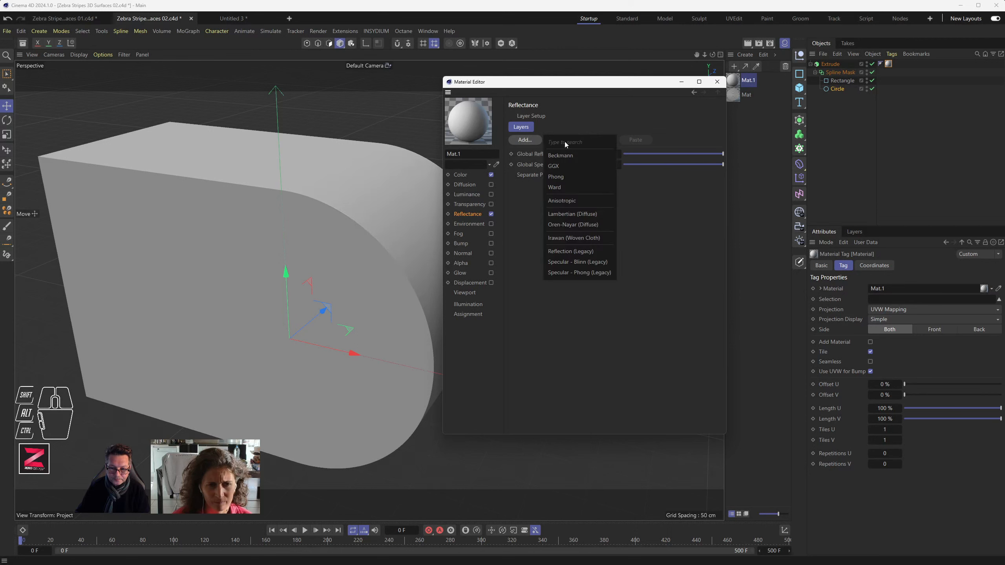
{"action": "left_click", "coordinate": [577, 252]}
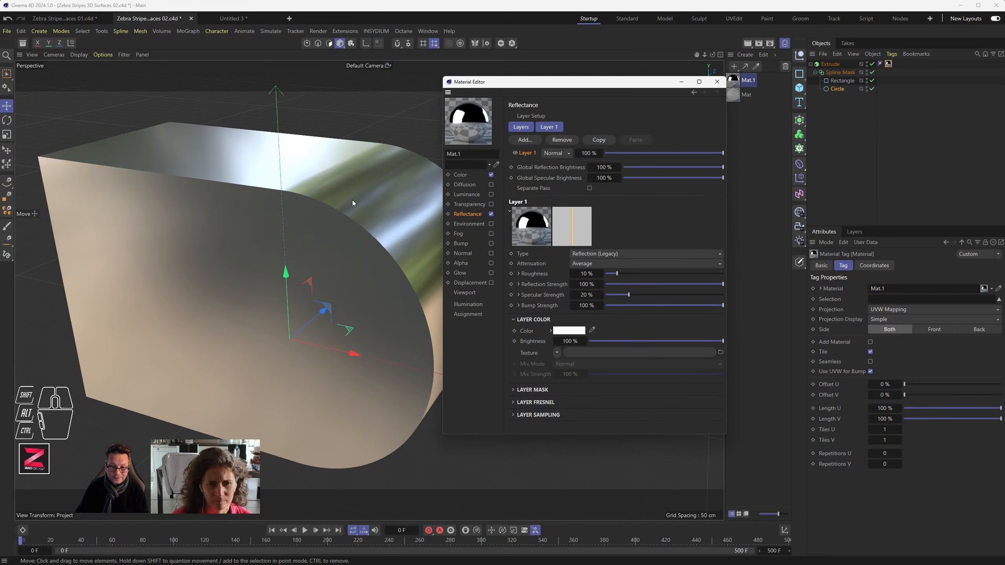
Close the material settings and examine how the reflections flow from the flat top into the rounded corner from several angles.
{"action": "mouse_move", "coordinate": [355, 237]}
{"action": "left_mouse_down", "text": "alt"}
{"action": "mouse_move", "coordinate": [350, 283]}
{"action": "mouse_move", "coordinate": [372, 267]}
{"action": "mouse_move", "coordinate": [367, 216]}
{"action": "mouse_move", "coordinate": [337, 213]}
{"action": "mouse_move", "coordinate": [284, 236]}
{"action": "mouse_move", "coordinate": [318, 264]}
{"action": "mouse_move", "coordinate": [355, 258]}
{"action": "mouse_move", "coordinate": [376, 232]}
{"action": "mouse_move", "coordinate": [364, 242]}
{"action": "left_mouse_up", "text": "alt"}
{"action": "left_click_drag", "start_coordinate": [634, 83], "coordinate": [704, 97]}
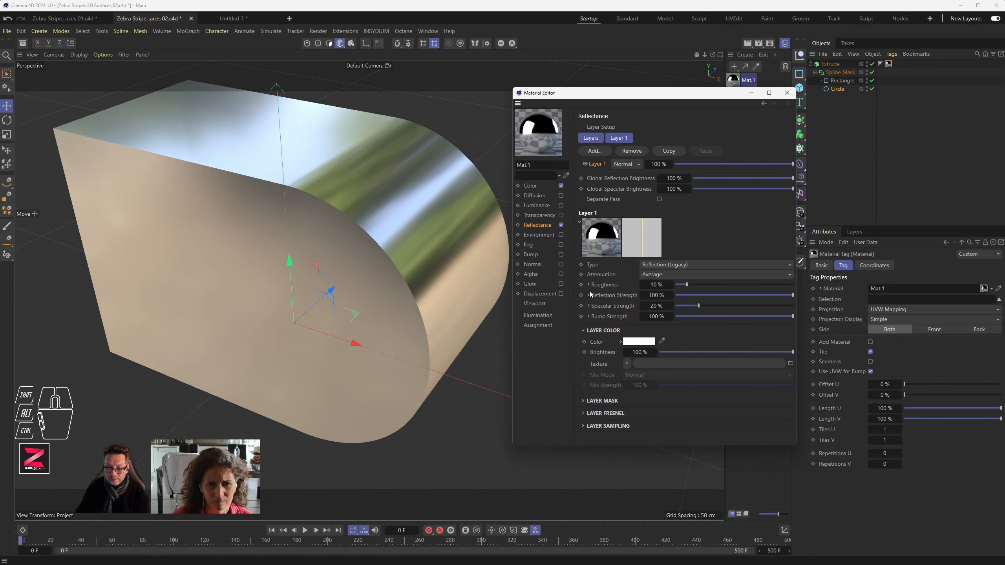
{"action": "left_click_drag", "start_coordinate": [460, 250], "coordinate": [435, 273], "text": "alt"}
{"action": "left_click", "coordinate": [787, 93], "text": "alt"}
{"action": "left_click_drag", "start_coordinate": [368, 223], "coordinate": [408, 263], "text": "alt"}
{"action": "scroll", "coordinate": [425, 245], "scroll_direction": "up", "scroll_amount": 10}
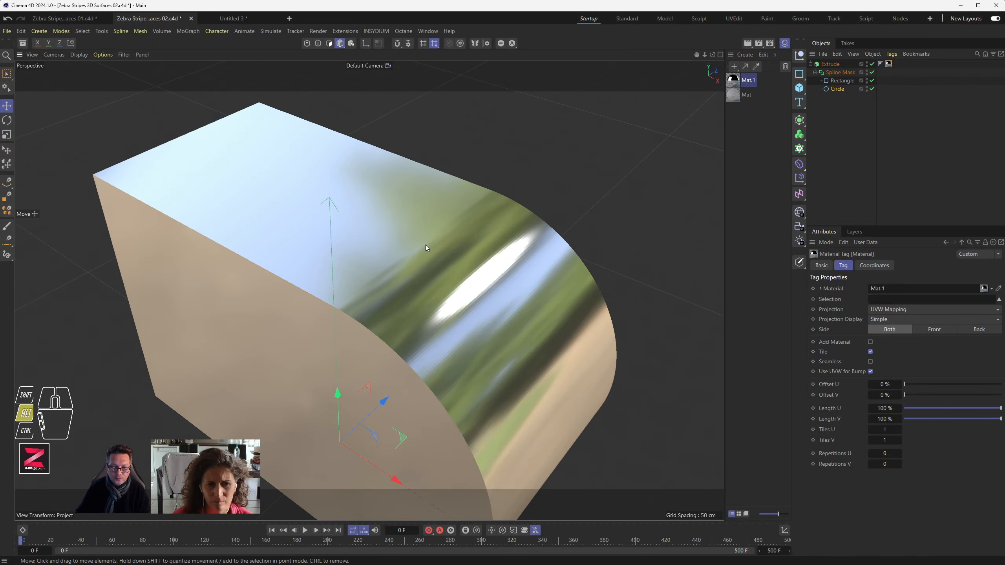
{"action": "left_click_drag", "start_coordinate": [404, 326], "coordinate": [401, 354], "text": "alt"}
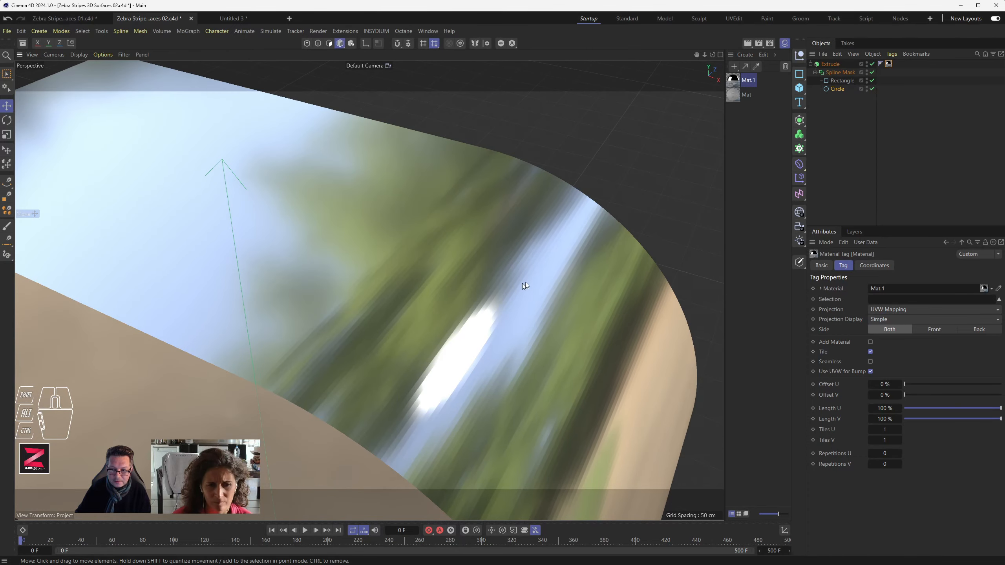
{"action": "left_click_drag", "start_coordinate": [482, 324], "coordinate": [449, 276], "text": "alt"}
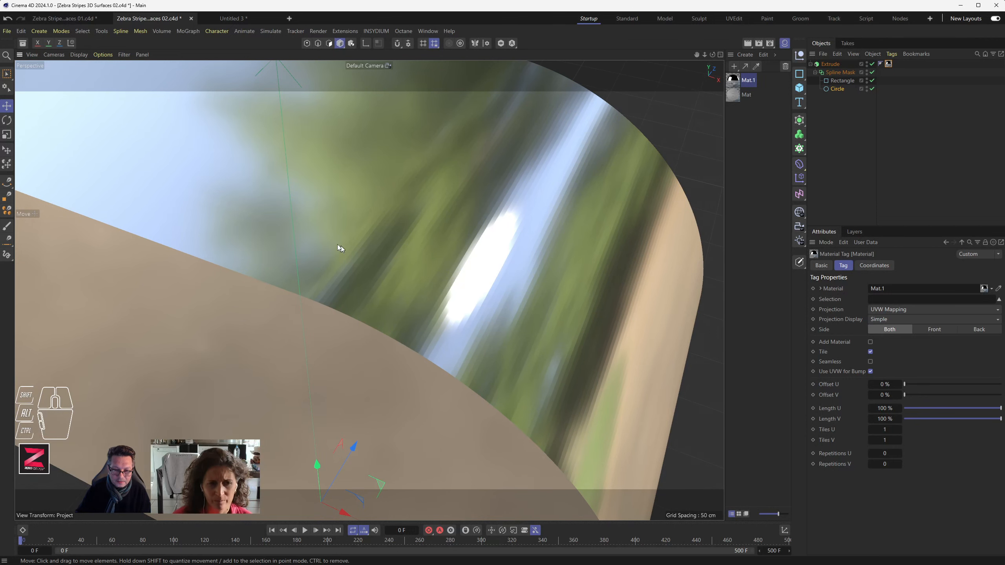
{"action": "left_click_drag", "start_coordinate": [375, 228], "coordinate": [435, 242], "text": "alt"}
Try Phong angles of 31° and 95° on the Extrude's Phong tag and examine the shading across the cap and bend.
{"action": "left_click", "coordinate": [881, 64]}
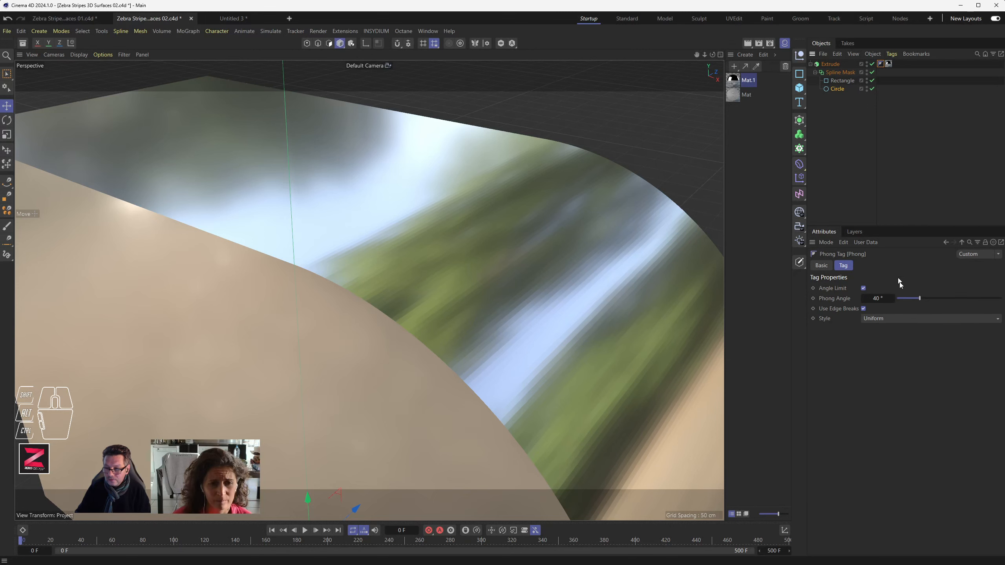
{"action": "mouse_move", "coordinate": [919, 298]}
{"action": "left_mouse_down"}
{"action": "mouse_move", "coordinate": [972, 299]}
{"action": "mouse_move", "coordinate": [907, 298]}
{"action": "mouse_move", "coordinate": [961, 305]}
{"action": "mouse_move", "coordinate": [926, 303]}
{"action": "left_mouse_up"}
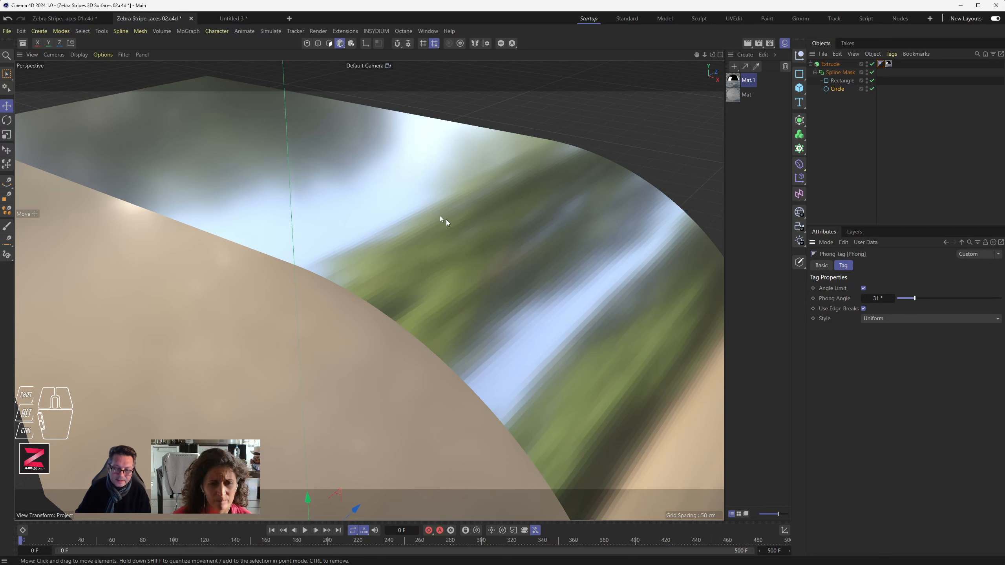
{"action": "left_click_drag", "start_coordinate": [912, 299], "coordinate": [950, 299]}
{"action": "left_click_drag", "start_coordinate": [702, 278], "coordinate": [562, 388], "text": "alt"}
{"action": "scroll", "coordinate": [457, 317], "scroll_direction": "down", "scroll_amount": 5, "text": "alt"}
{"action": "scroll", "coordinate": [457, 318], "scroll_direction": "down", "scroll_amount": 3, "text": "alt"}
{"action": "scroll", "coordinate": [441, 283], "scroll_direction": "up", "scroll_amount": 6, "text": "alt"}
{"action": "scroll", "coordinate": [441, 283], "scroll_direction": "down", "scroll_amount": 3, "text": "alt"}
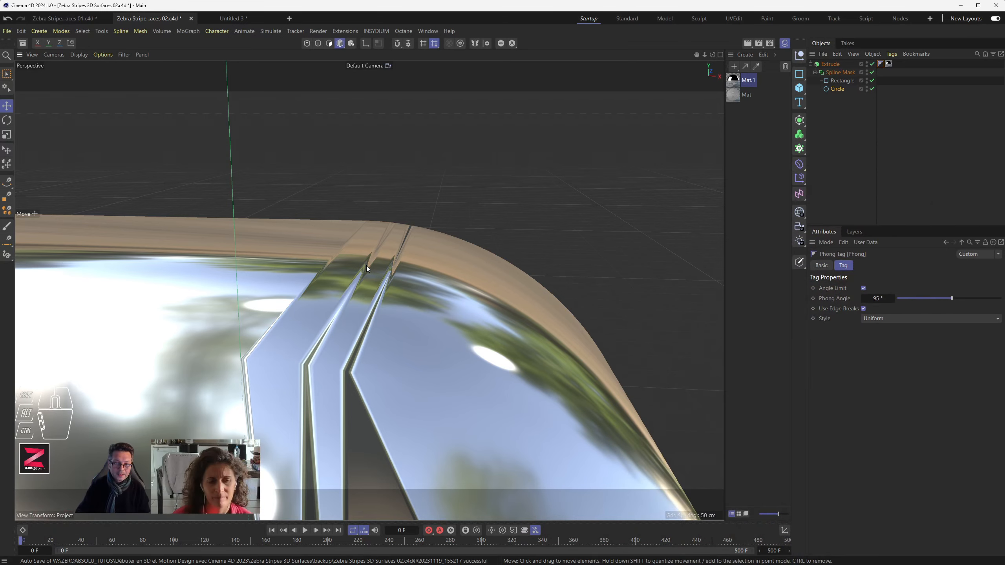
{"action": "left_click_drag", "start_coordinate": [391, 277], "coordinate": [303, 276], "text": "alt"}
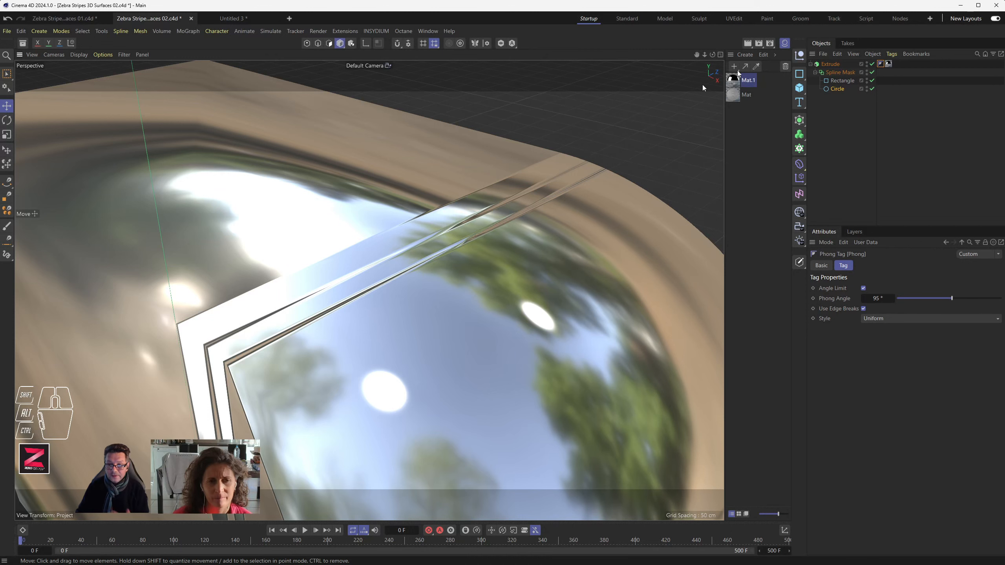
Set the Extrude's Phong angle to 74° and review the reflections on the whole block.
{"action": "left_click_drag", "start_coordinate": [949, 298], "coordinate": [940, 303]}
{"action": "scroll", "coordinate": [463, 289], "scroll_direction": "down", "scroll_amount": 10}
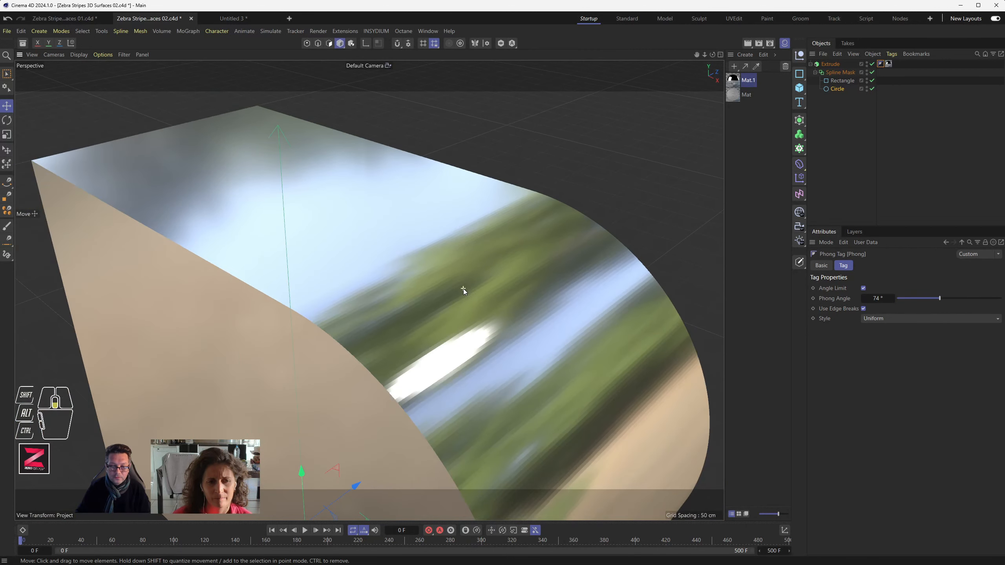
{"action": "left_click_drag", "start_coordinate": [401, 280], "coordinate": [357, 283], "text": "alt"}
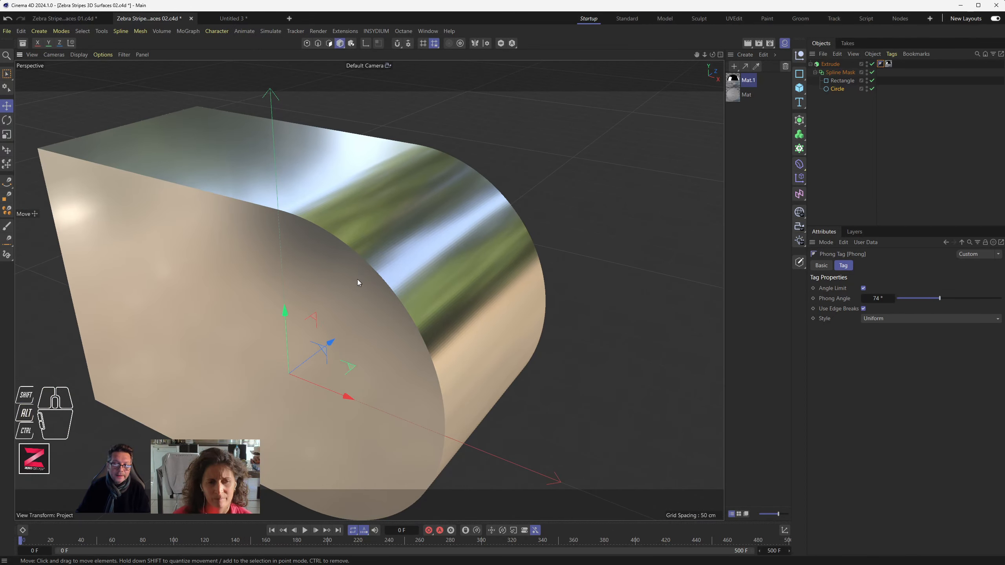
{"action": "scroll", "coordinate": [364, 264], "scroll_direction": "down", "scroll_amount": 6}
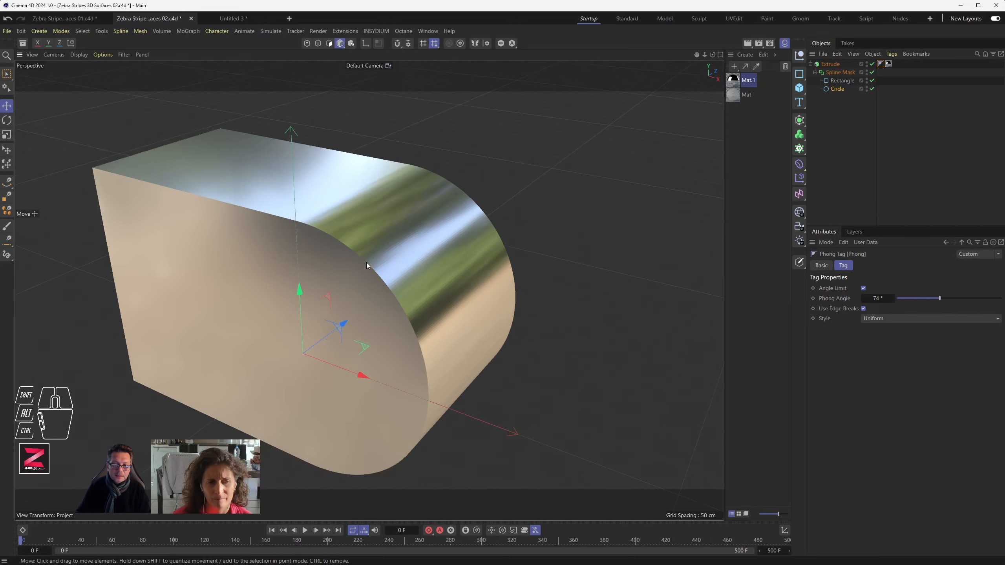
{"action": "scroll", "coordinate": [368, 278], "scroll_direction": "down", "scroll_amount": 4}
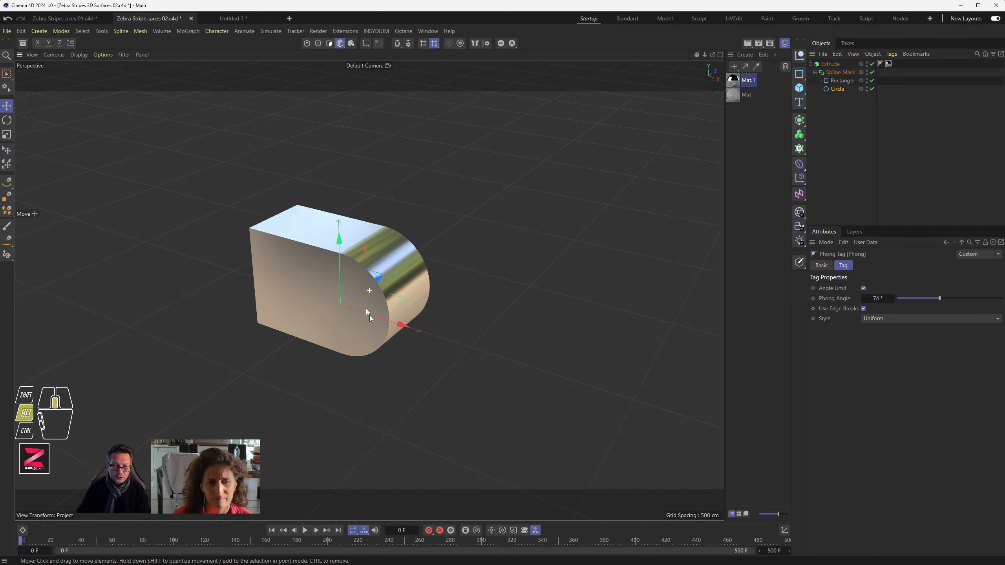
Examine the reflections across the transition from the flat top into the rounded bend, both close up and from several angles.
{"action": "middle_click_drag", "start_coordinate": [369, 316], "coordinate": [248, 275], "text": "alt"}
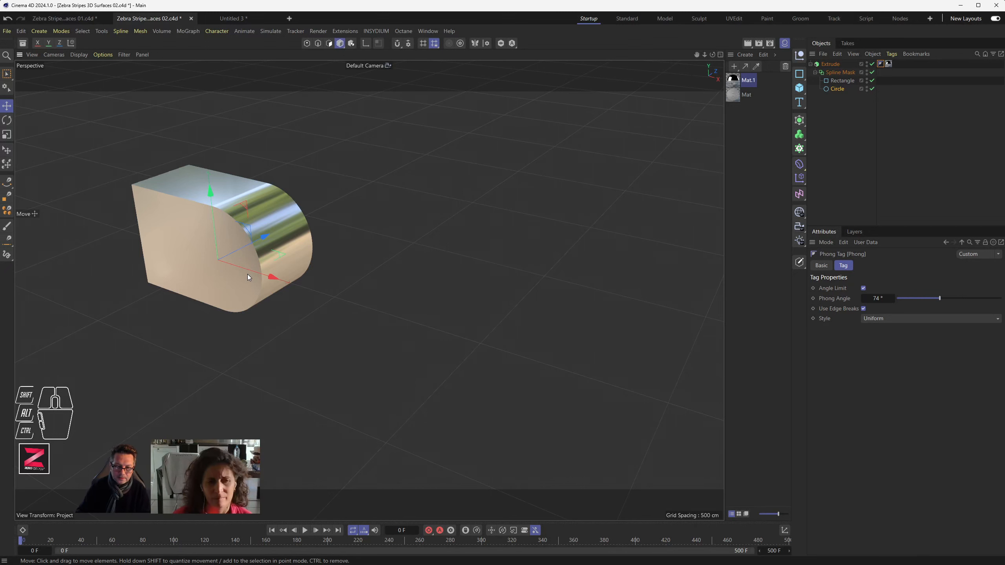
{"action": "mouse_move", "coordinate": [248, 274]}
{"action": "left_mouse_down", "text": "alt"}
{"action": "mouse_move", "coordinate": [275, 268]}
{"action": "mouse_move", "coordinate": [264, 270]}
{"action": "left_mouse_up", "text": "alt"}
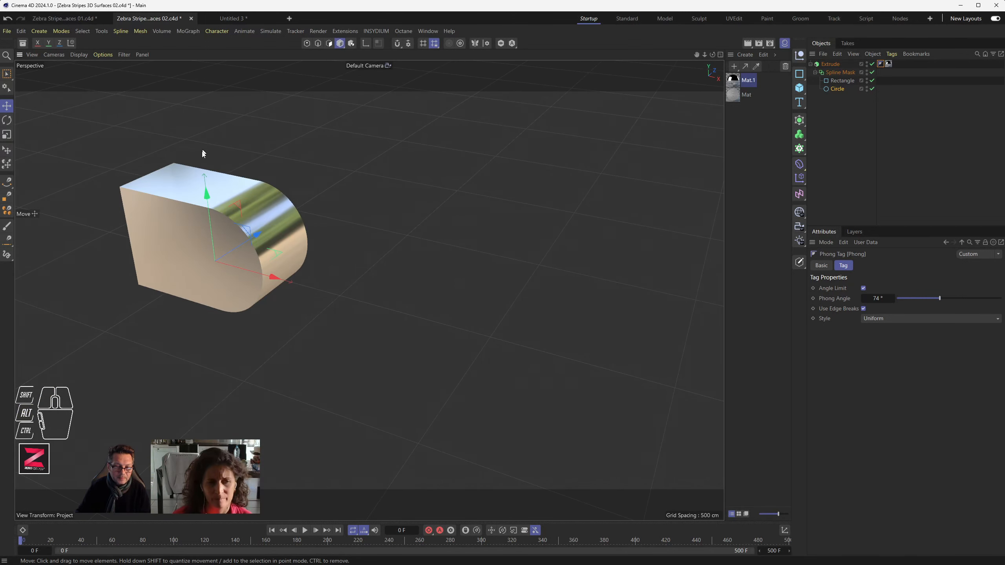
{"action": "scroll", "coordinate": [204, 154], "scroll_direction": "up", "scroll_amount": 8}
{"action": "scroll", "coordinate": [221, 232], "scroll_direction": "up", "scroll_amount": 10}
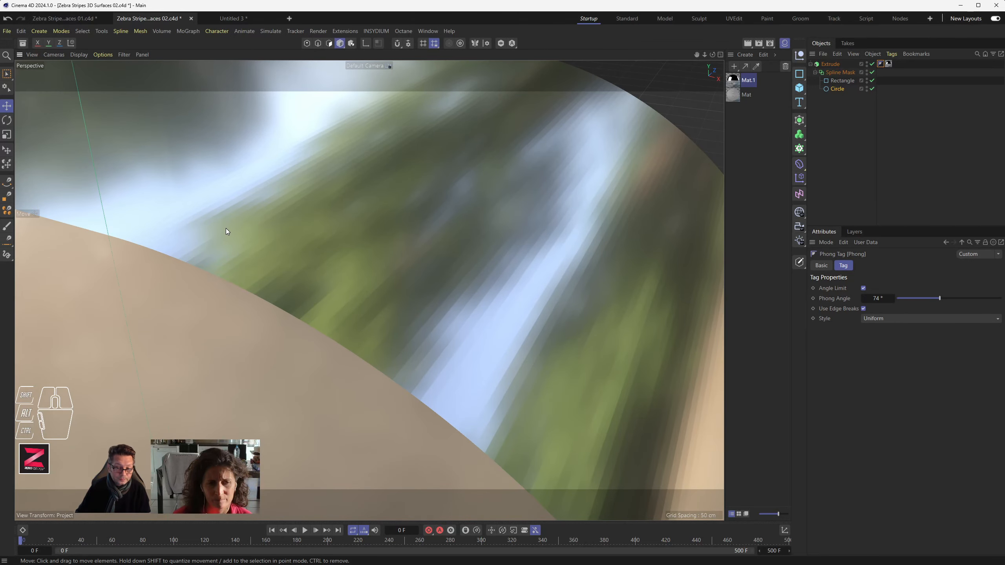
{"action": "scroll", "coordinate": [228, 228], "scroll_direction": "down", "scroll_amount": 8}
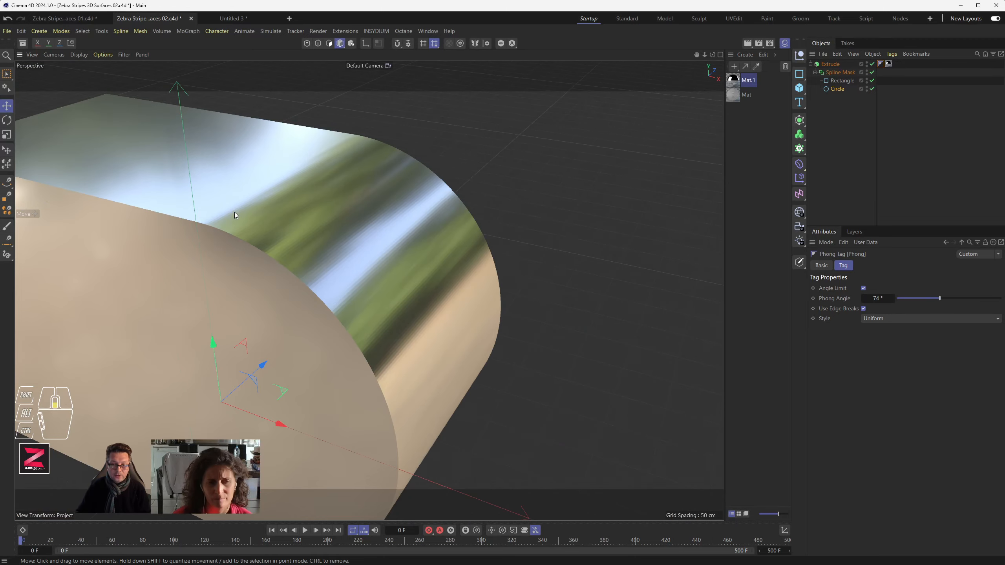
{"action": "scroll", "coordinate": [233, 212], "scroll_direction": "down", "scroll_amount": 8}
{"action": "middle_click_drag", "start_coordinate": [240, 220], "coordinate": [462, 271], "text": "alt"}
{"action": "left_click_drag", "start_coordinate": [463, 271], "coordinate": [485, 275], "text": "alt"}
{"action": "scroll", "coordinate": [528, 256], "scroll_direction": "up", "scroll_amount": 5, "text": "alt"}
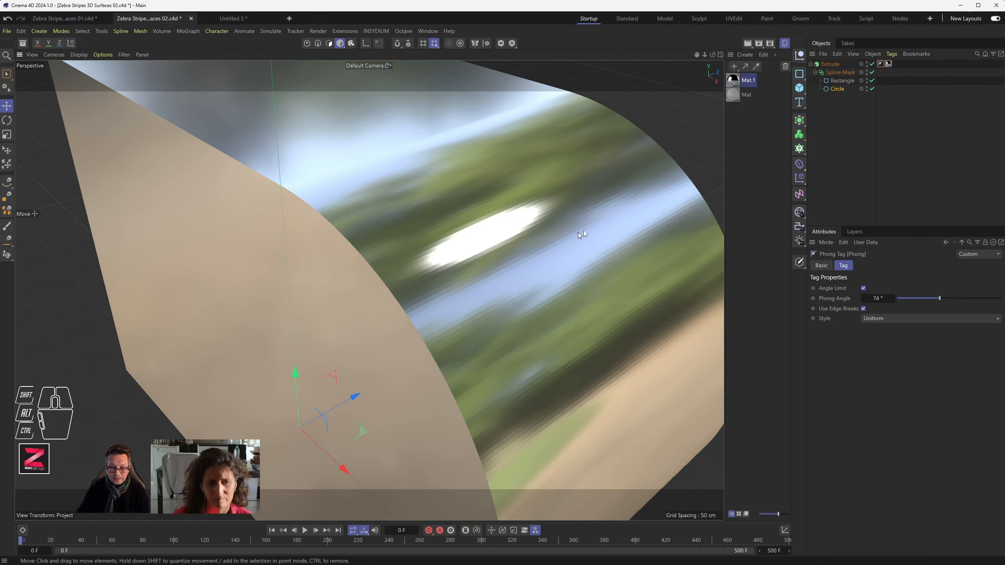
{"action": "left_click_drag", "start_coordinate": [583, 230], "coordinate": [346, 279], "text": "alt"}
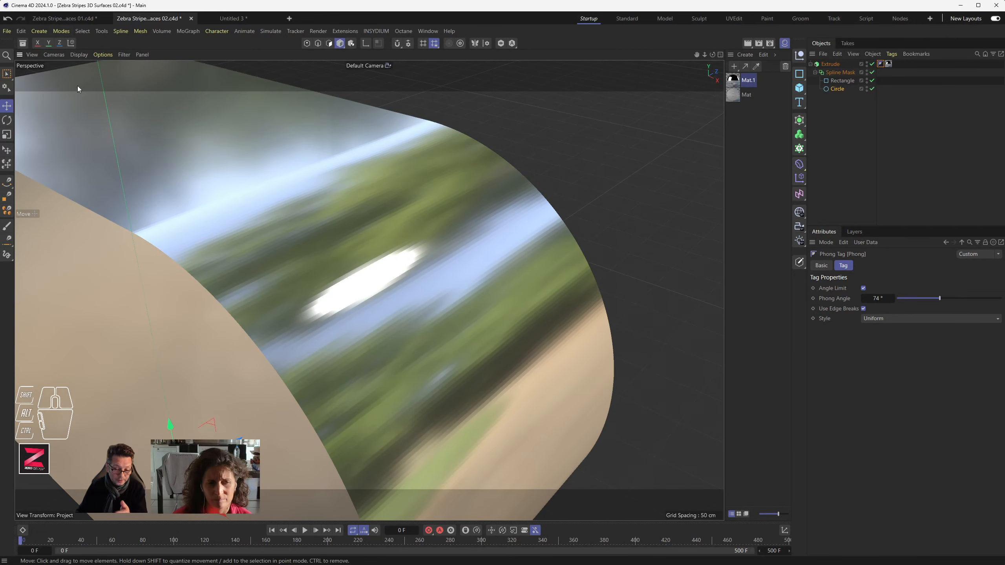
Set the default texture resolution to 1024x1024 in the Viewport Hardware preferences and close the preferences.
{"action": "left_click", "coordinate": [21, 31]}
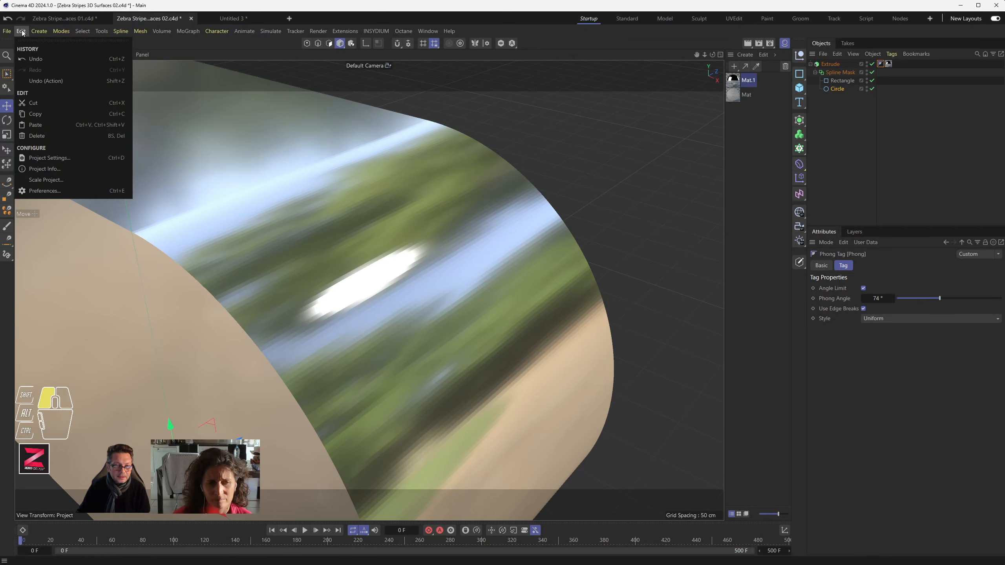
{"action": "left_click", "coordinate": [41, 192]}
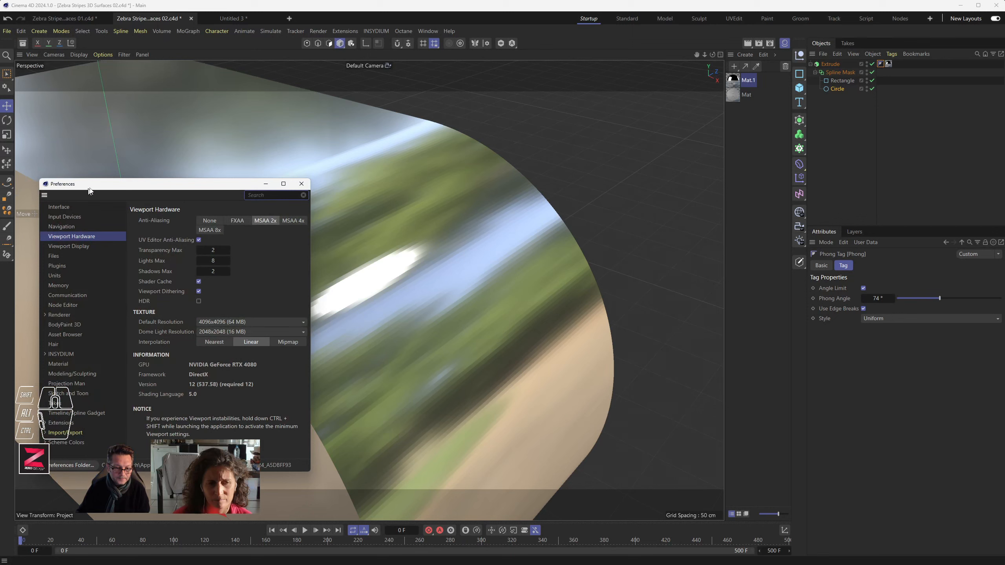
{"action": "left_click_drag", "start_coordinate": [96, 184], "coordinate": [89, 116]}
{"action": "left_click", "coordinate": [61, 172]}
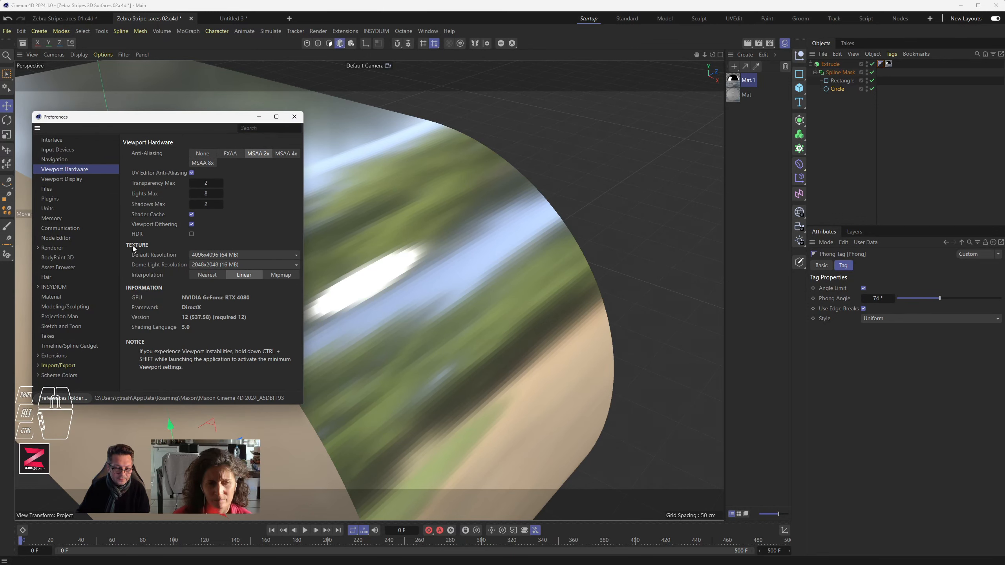
{"action": "left_click", "coordinate": [200, 256]}
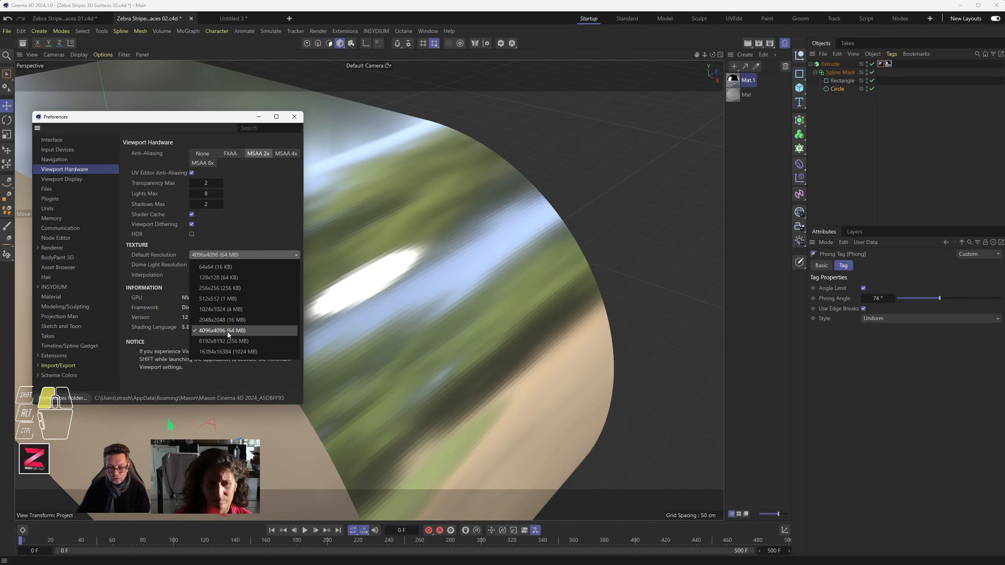
{"action": "left_click_drag", "start_coordinate": [224, 331], "coordinate": [229, 308]}
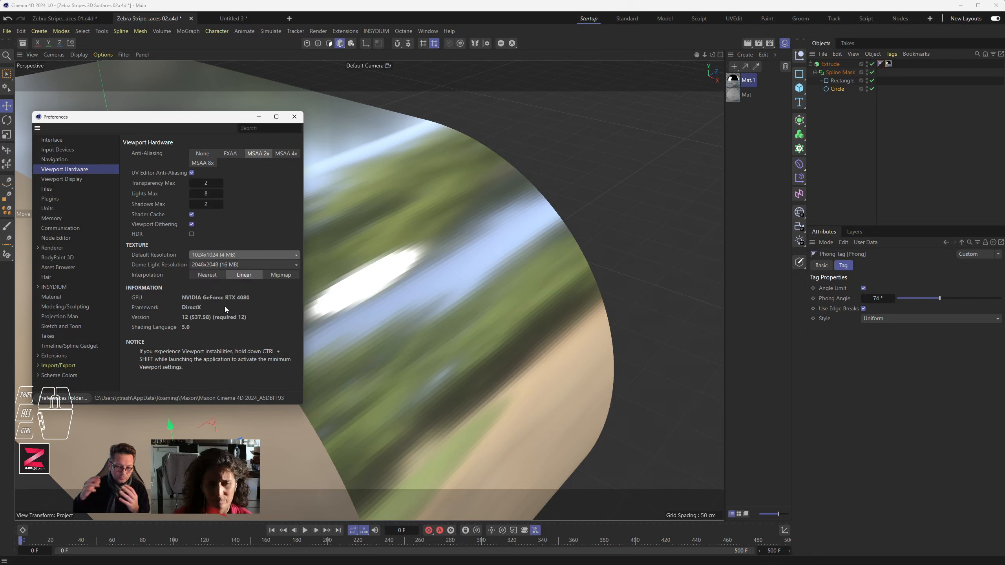
{"action": "left_click", "coordinate": [229, 255]}
{"action": "left_click_drag", "start_coordinate": [229, 256], "coordinate": [295, 116]}
{"action": "left_click", "coordinate": [295, 118]}
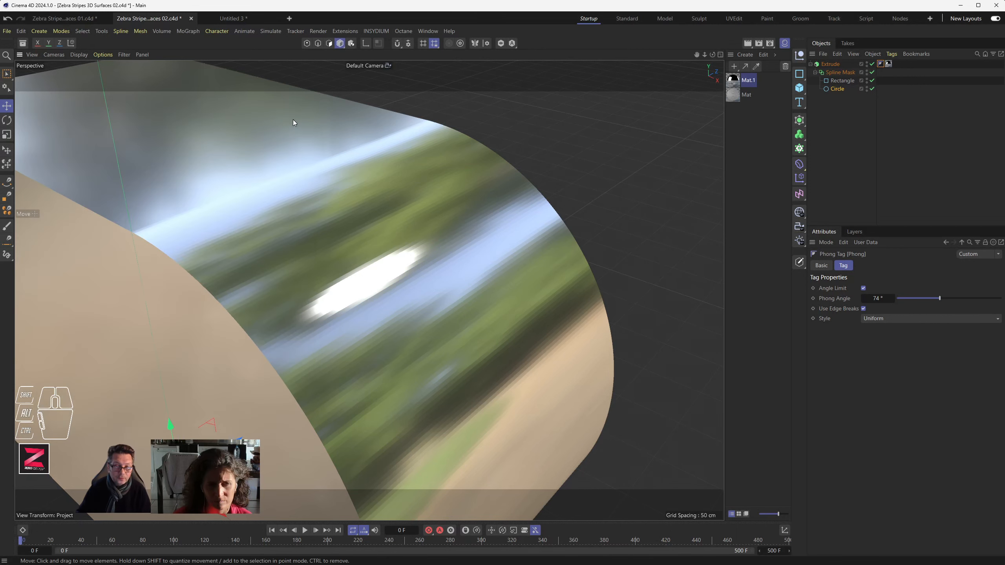
Reset the viewport's default texture resolution to its factory value in the preferences and review the reflections on the block.
{"action": "middle_click_drag", "start_coordinate": [490, 272], "coordinate": [483, 257]}
{"action": "scroll", "coordinate": [483, 258], "scroll_direction": "down", "scroll_amount": 2}
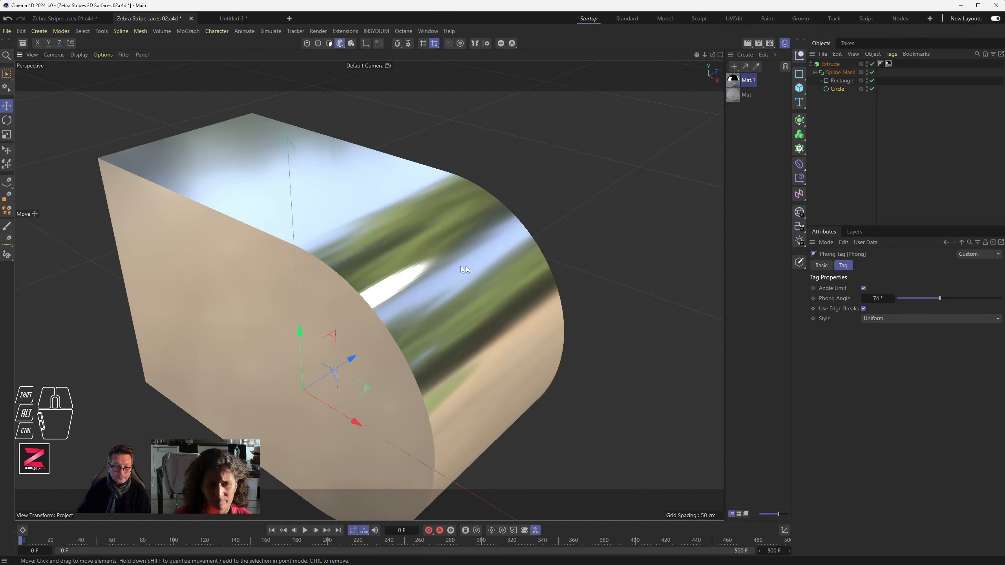
{"action": "left_click", "coordinate": [21, 31]}
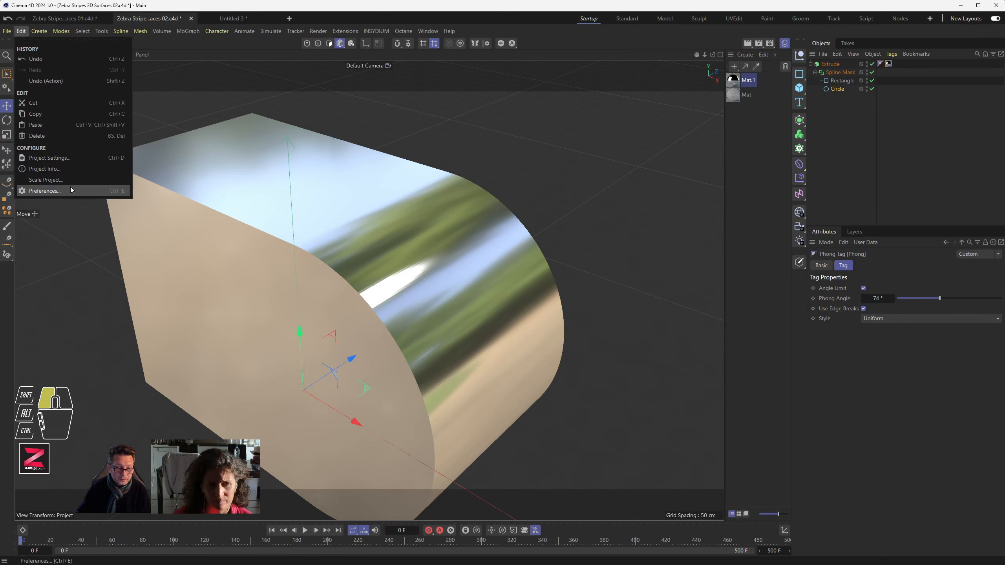
{"action": "left_click", "coordinate": [40, 185]}
{"action": "left_click", "coordinate": [195, 320]}
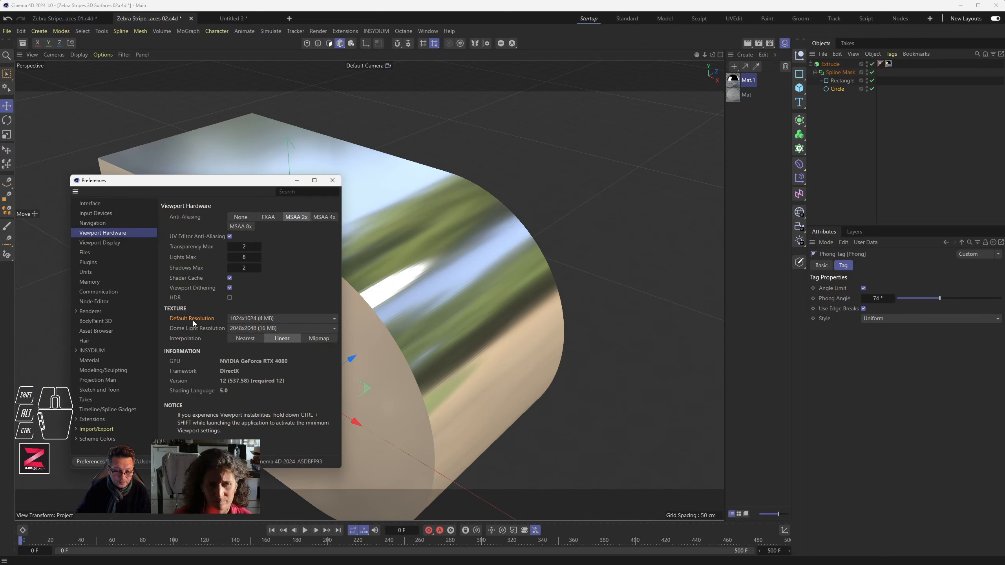
{"action": "right_click", "coordinate": [191, 321]}
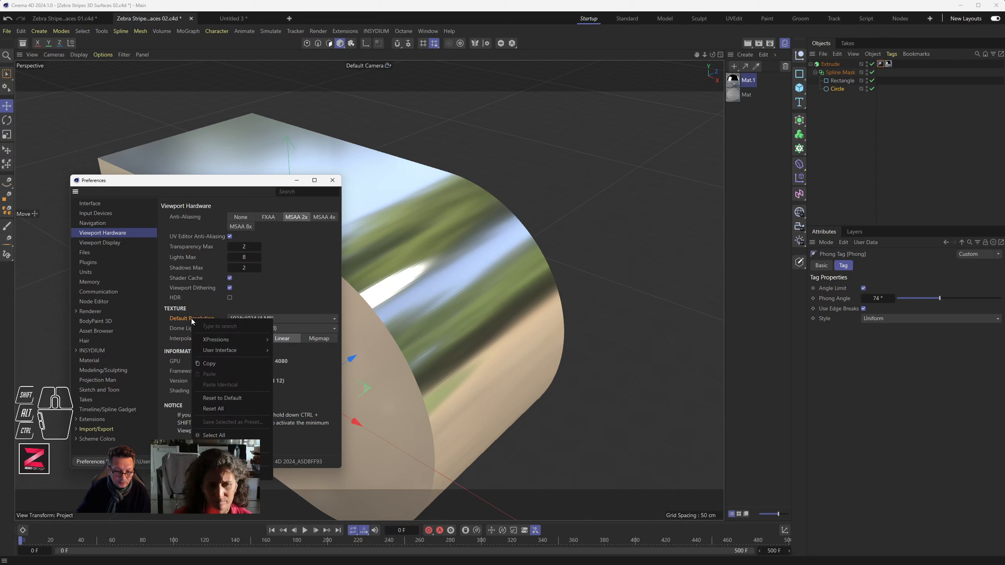
{"action": "left_click", "coordinate": [219, 401]}
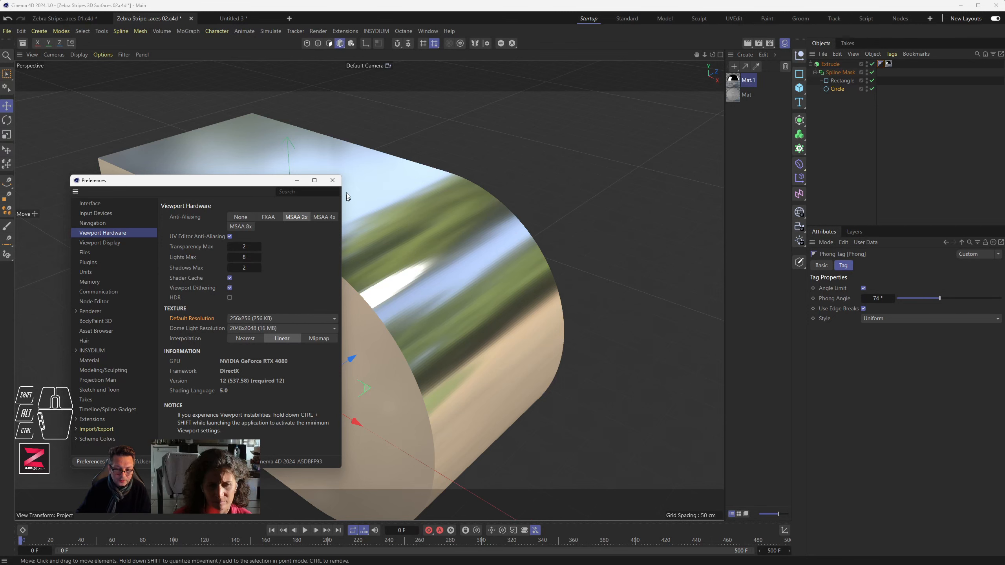
{"action": "left_click", "coordinate": [332, 180]}
{"action": "left_click_drag", "start_coordinate": [417, 283], "coordinate": [389, 284], "text": "alt"}
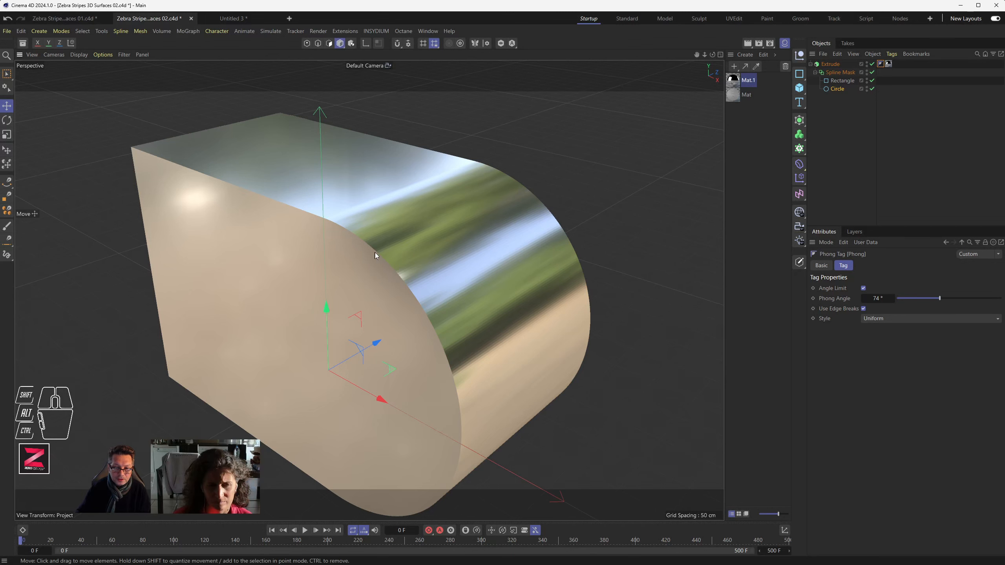
{"action": "left_click_drag", "start_coordinate": [439, 276], "coordinate": [452, 293], "text": "alt"}
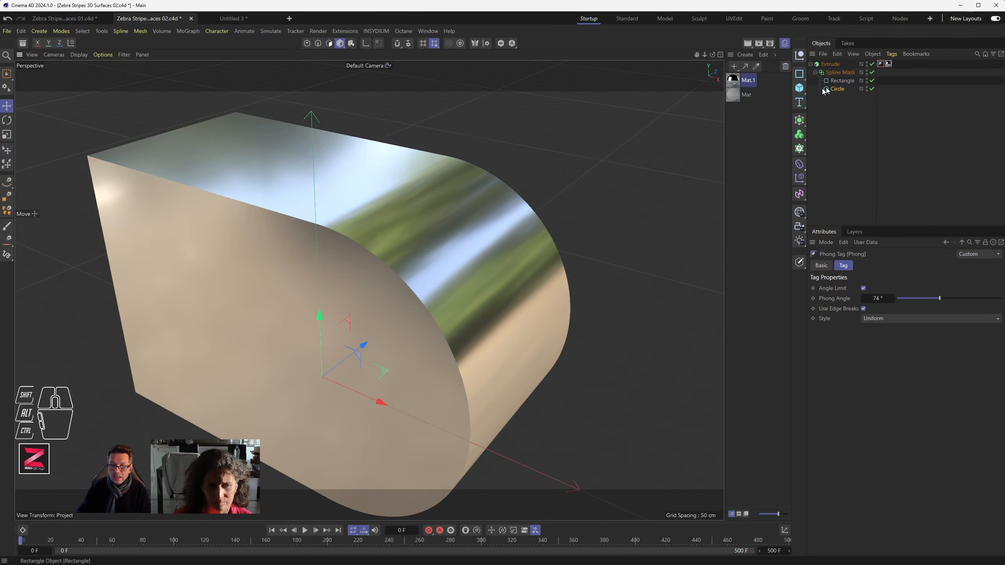
Create a new standard material, disable its Reflectance channel and enable its Environment channel.
{"action": "left_click", "coordinate": [739, 129]}
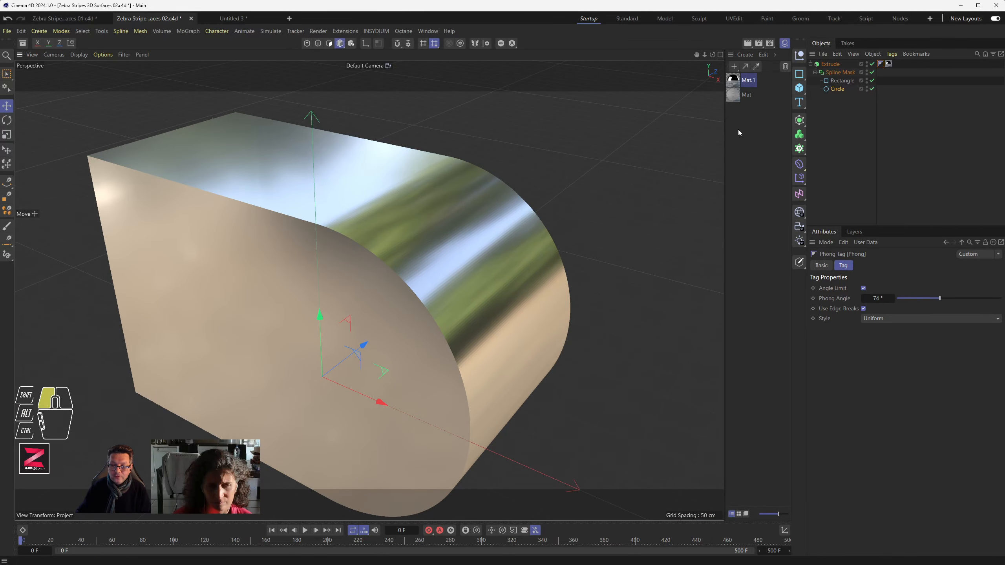
{"action": "left_click", "coordinate": [738, 78]}
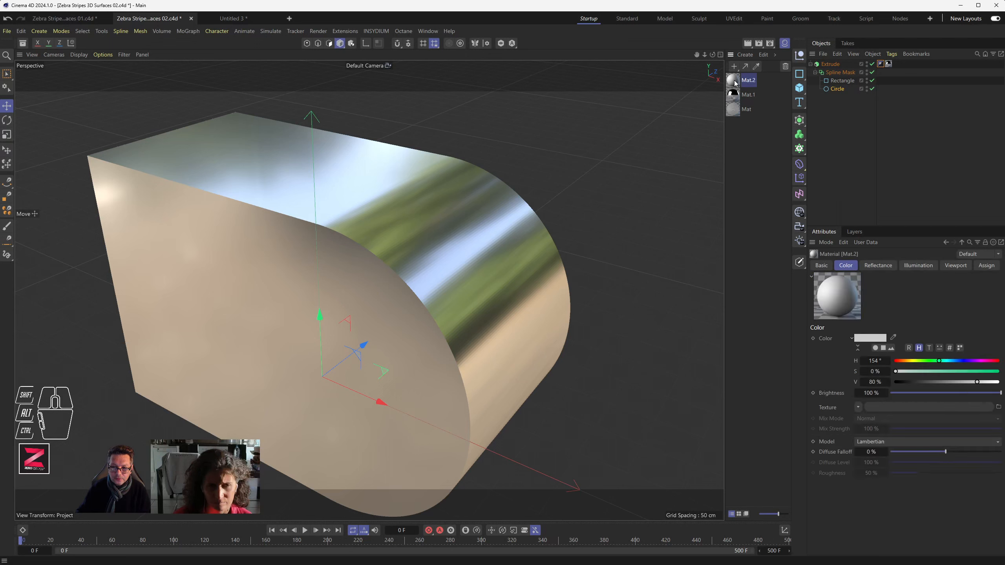
{"action": "double_click", "coordinate": [734, 81]}
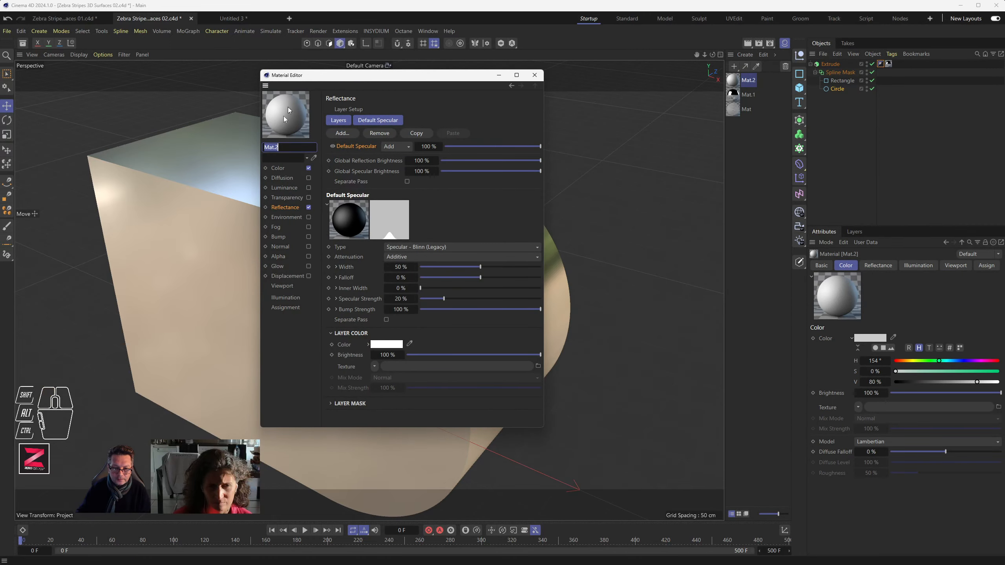
{"action": "left_click", "coordinate": [309, 208]}
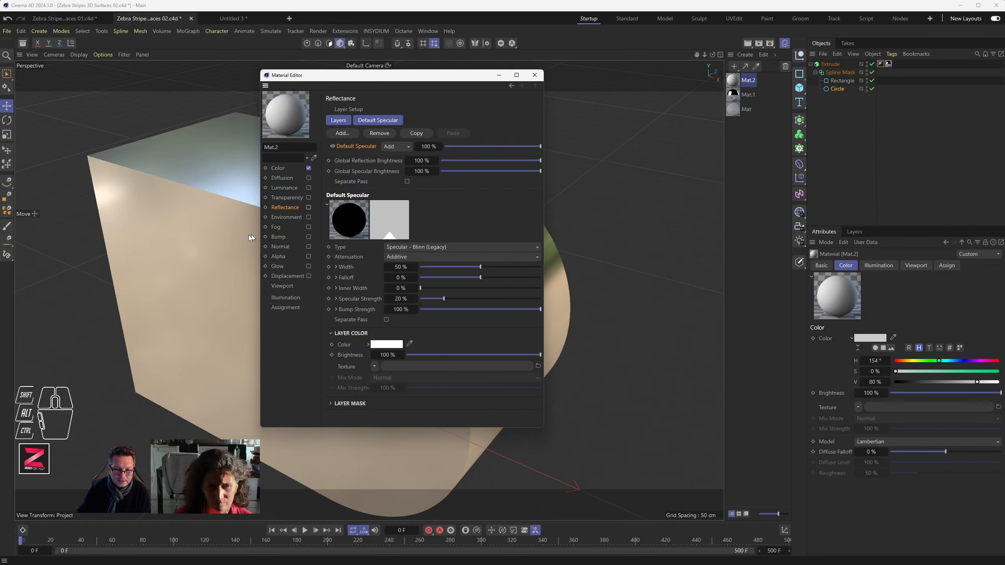
{"action": "left_click", "coordinate": [278, 169]}
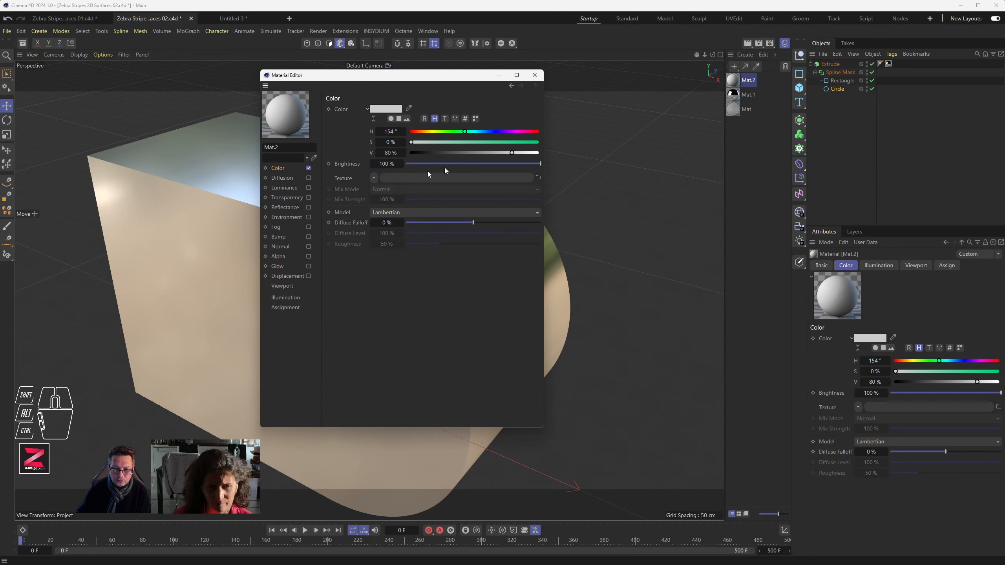
{"action": "left_click", "coordinate": [289, 217]}
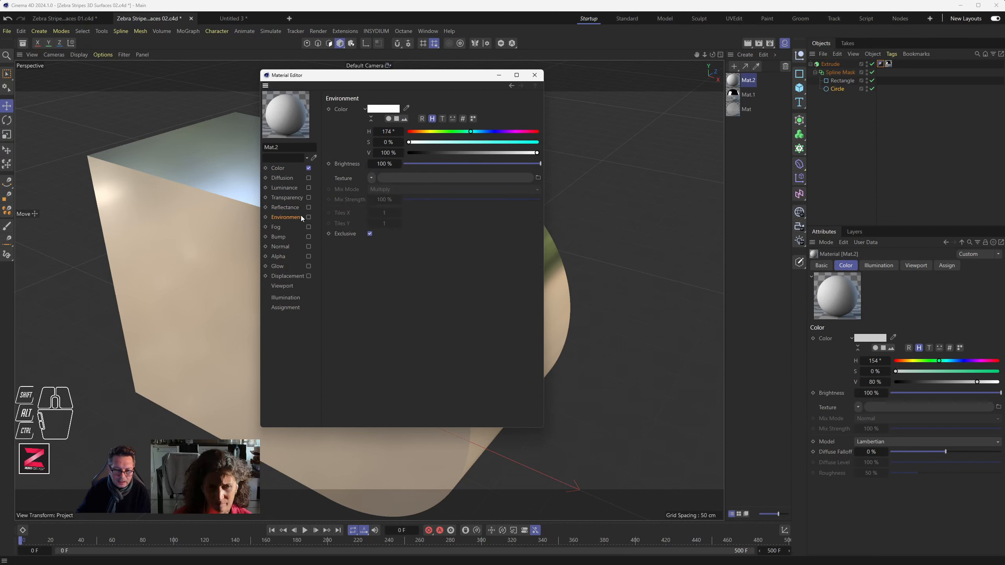
{"action": "left_click", "coordinate": [308, 217]}
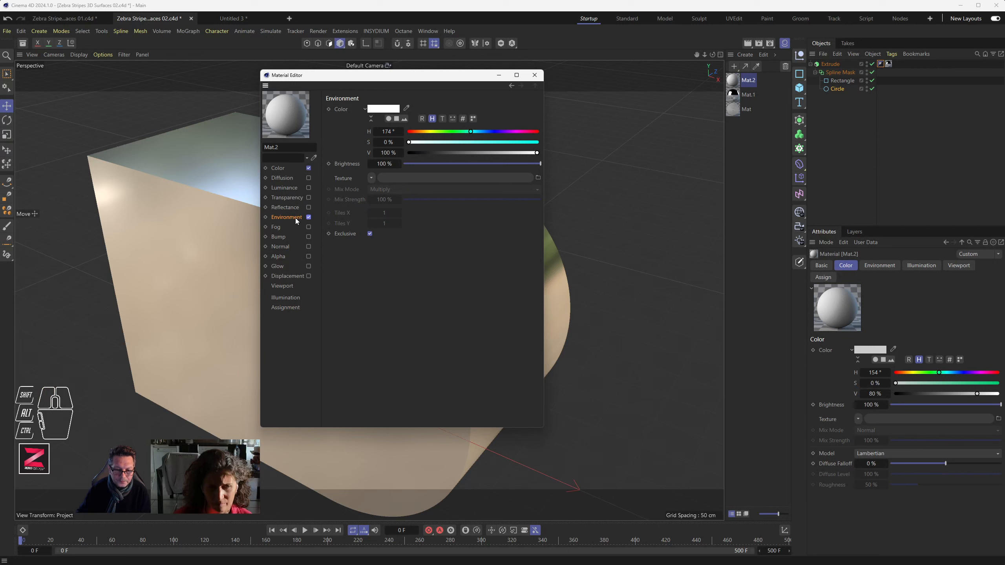
Load Zebra-Stripes-3D-Surfaces_01.png as the Environment texture and replace the Extrude's assigned material with this new one.
{"action": "left_click", "coordinate": [370, 178]}
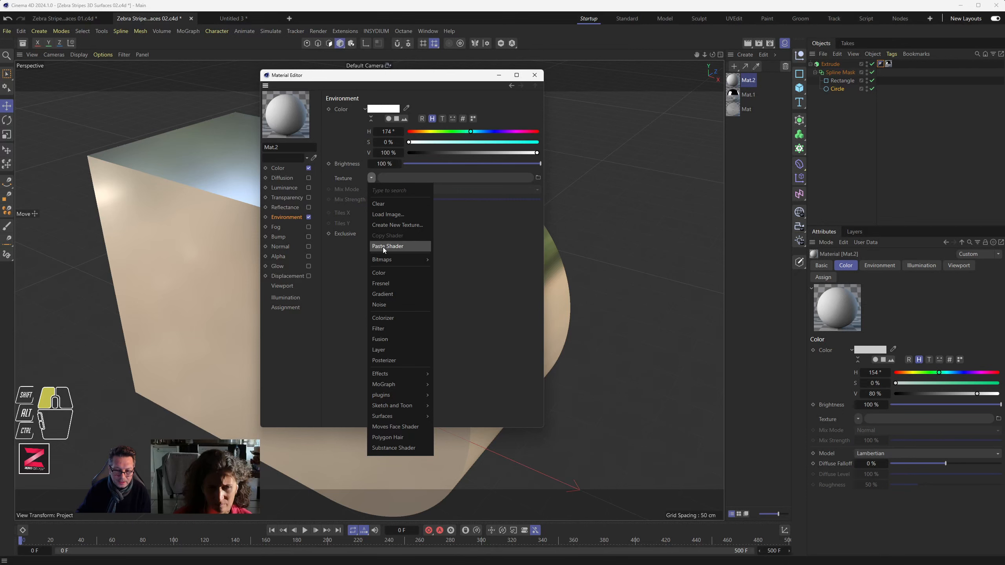
{"action": "left_click", "coordinate": [389, 214]}
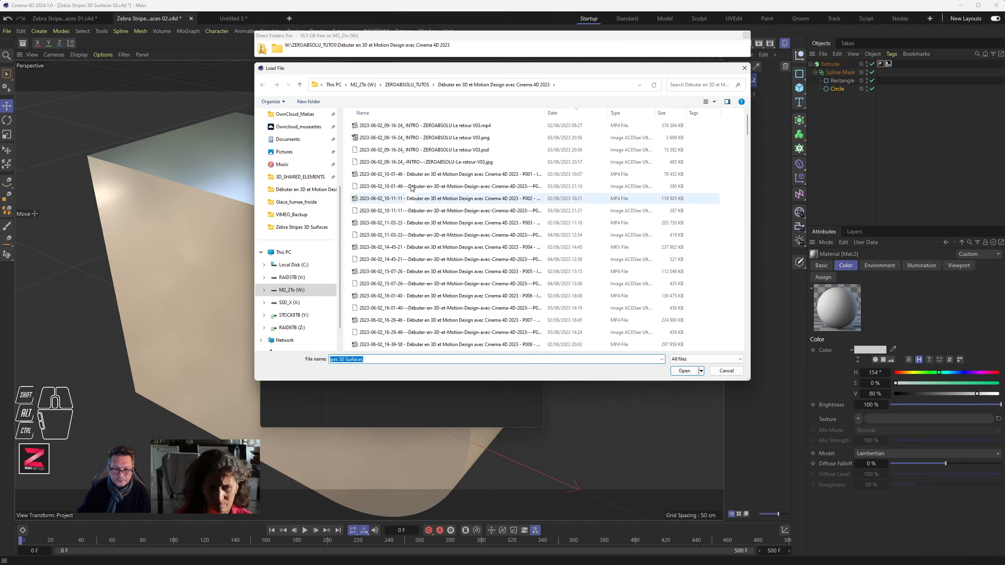
{"action": "left_click", "coordinate": [407, 85]}
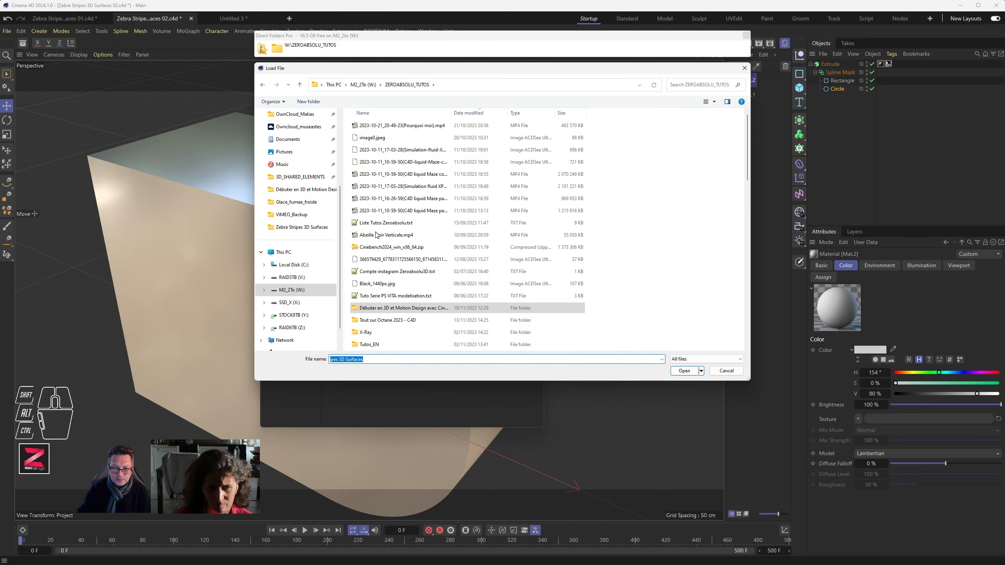
{"action": "double_click", "coordinate": [394, 310]}
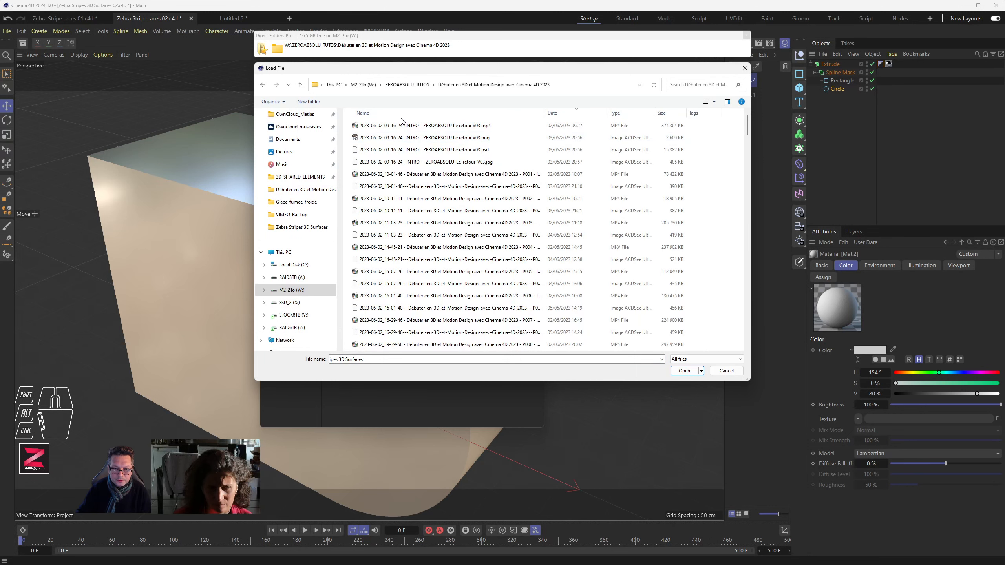
{"action": "double_click", "coordinate": [386, 126]}
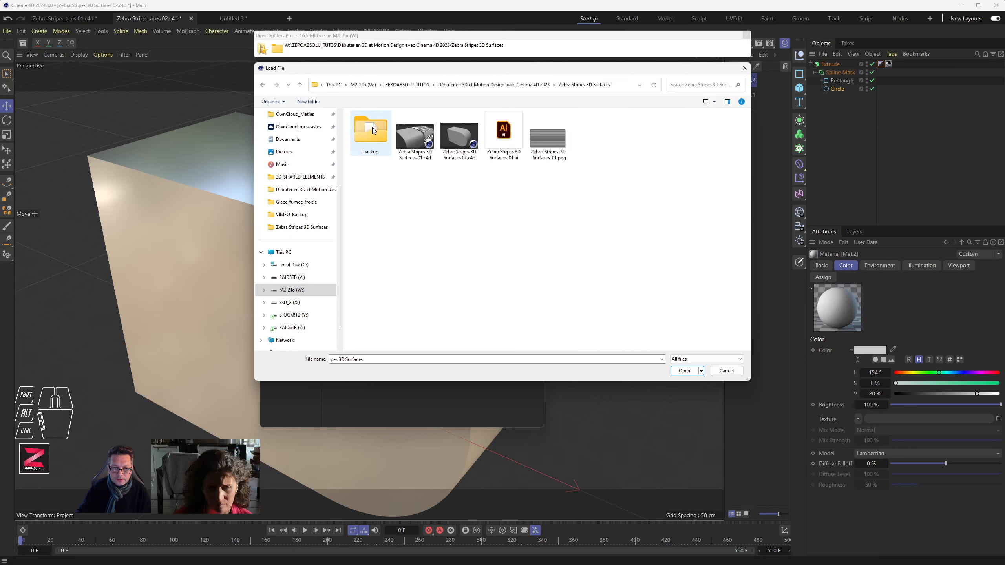
{"action": "double_click", "coordinate": [548, 147]}
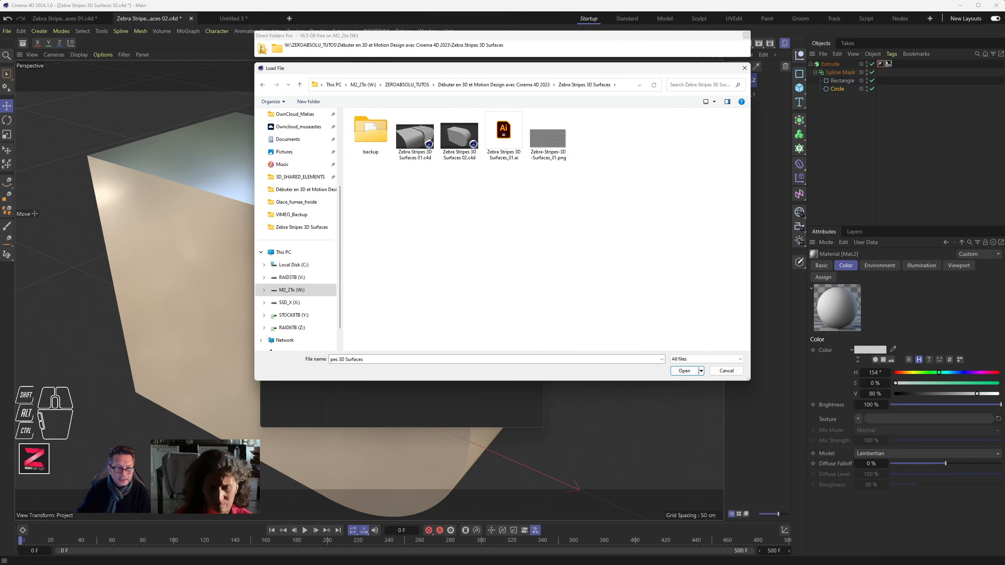
{"action": "left_click_drag", "start_coordinate": [147, 119], "coordinate": [1, 112]}
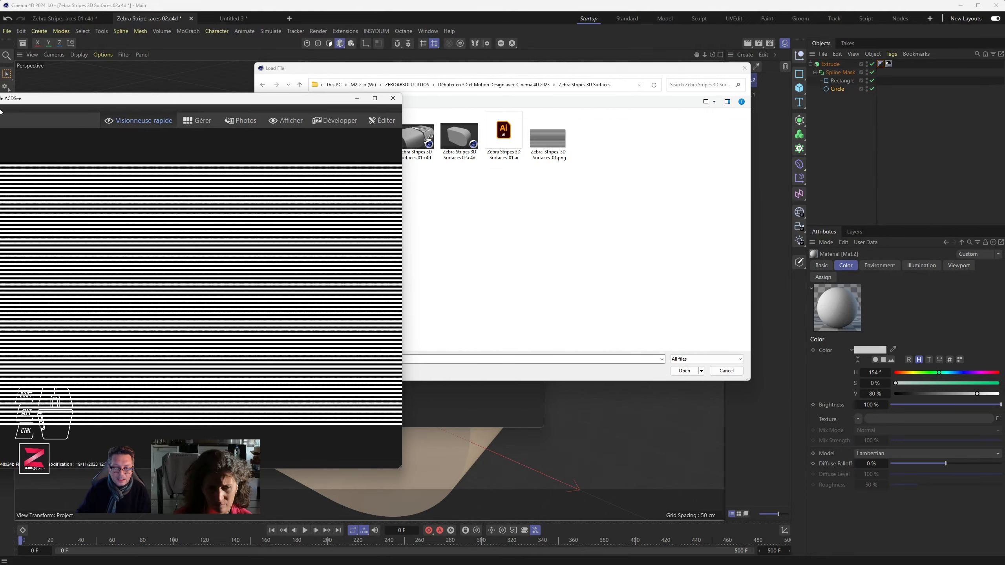
{"action": "double_click", "coordinate": [548, 139]}
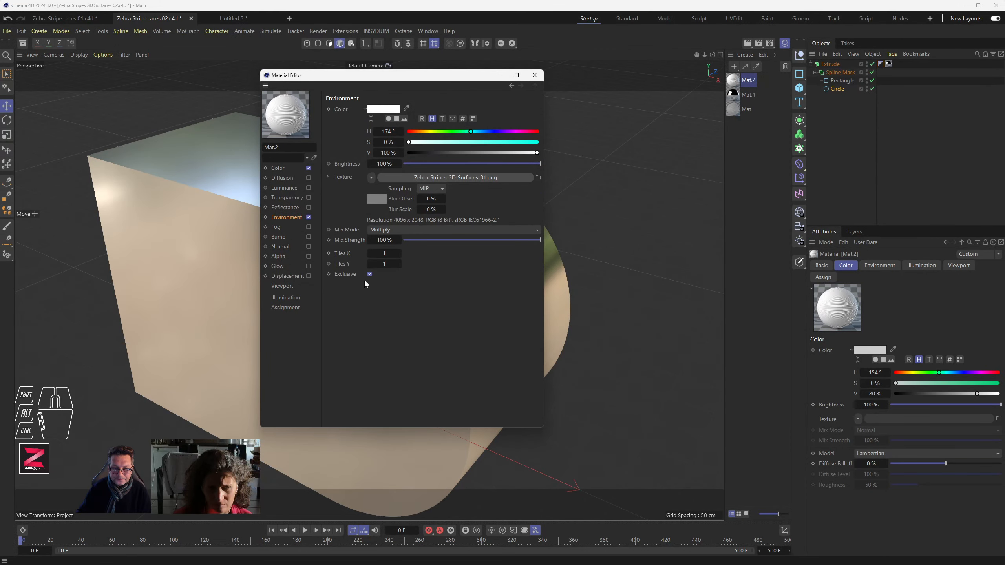
{"action": "left_click_drag", "start_coordinate": [376, 77], "coordinate": [497, 178]}
{"action": "left_click_drag", "start_coordinate": [733, 81], "coordinate": [891, 67]}
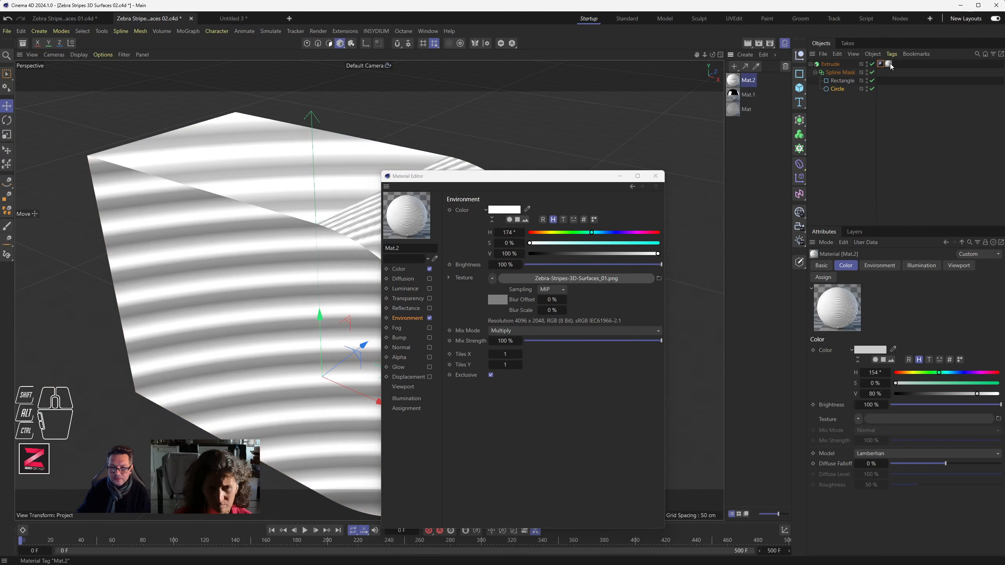
Set the viewport's default texture resolution to 2048x2048 in the Viewport Hardware preferences, and close the preferences and the material editor.
{"action": "left_click_drag", "start_coordinate": [533, 180], "coordinate": [759, 126]}
{"action": "left_click_drag", "start_coordinate": [333, 302], "coordinate": [287, 290], "text": "alt"}
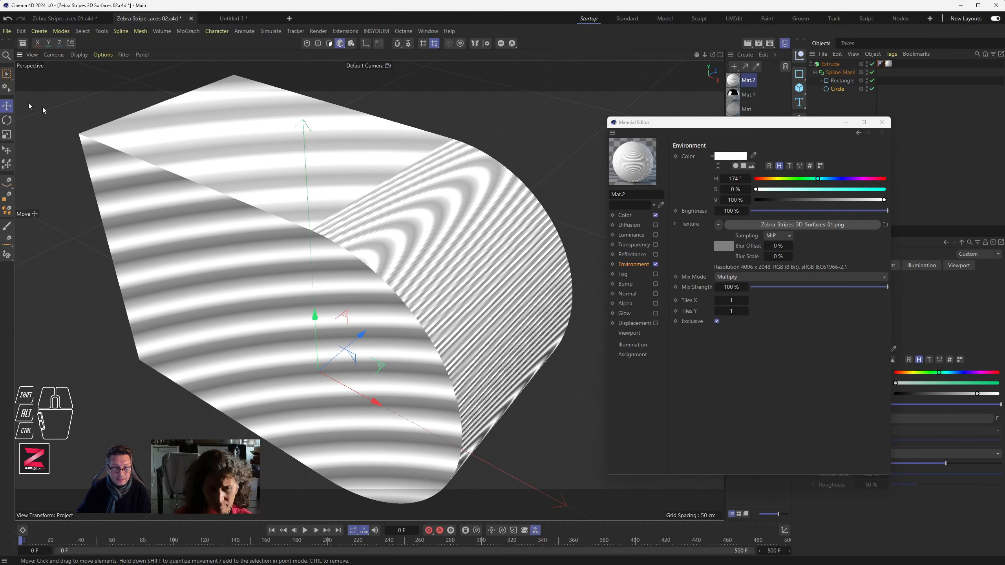
{"action": "left_click_drag", "start_coordinate": [21, 31], "coordinate": [59, 193]}
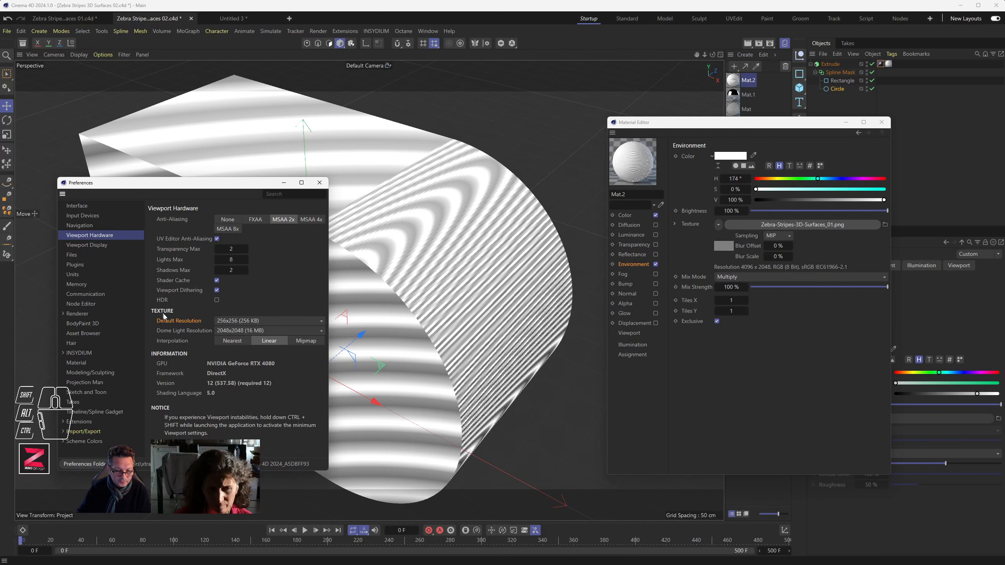
{"action": "left_click", "coordinate": [249, 321]}
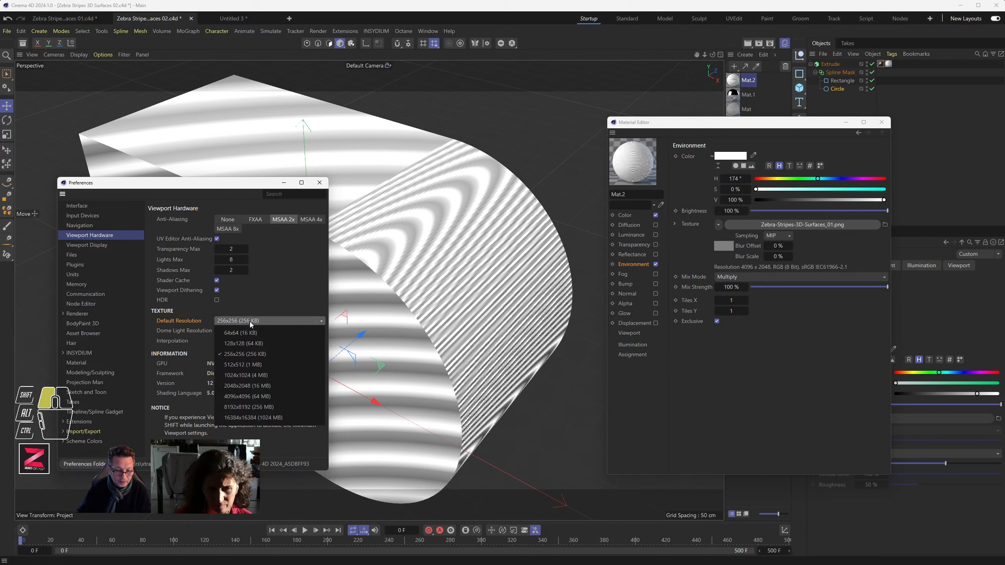
{"action": "left_click", "coordinate": [246, 387]}
{"action": "left_click", "coordinate": [319, 182]}
{"action": "left_click_drag", "start_coordinate": [395, 284], "coordinate": [452, 215], "text": "alt"}
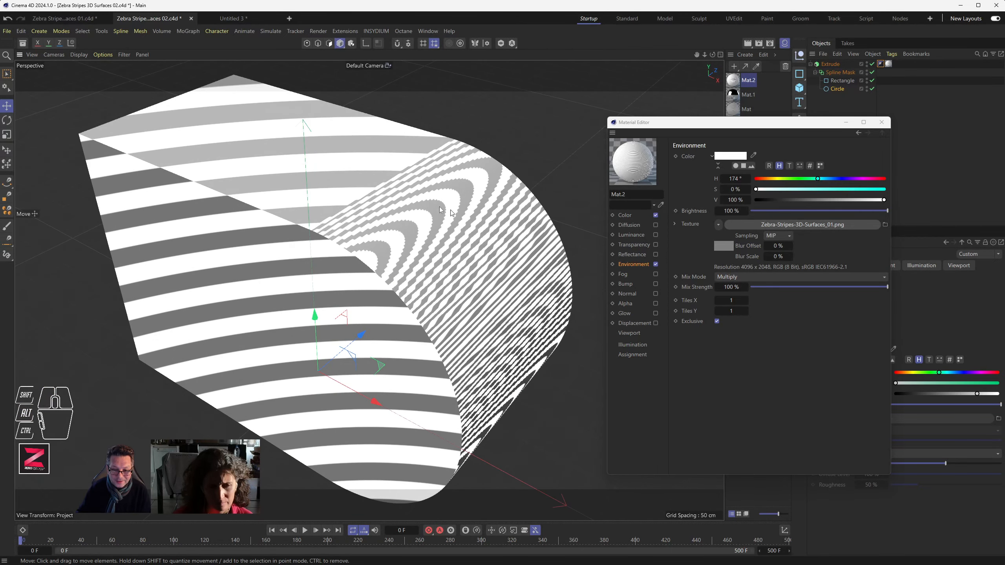
{"action": "left_click", "coordinate": [881, 122]}
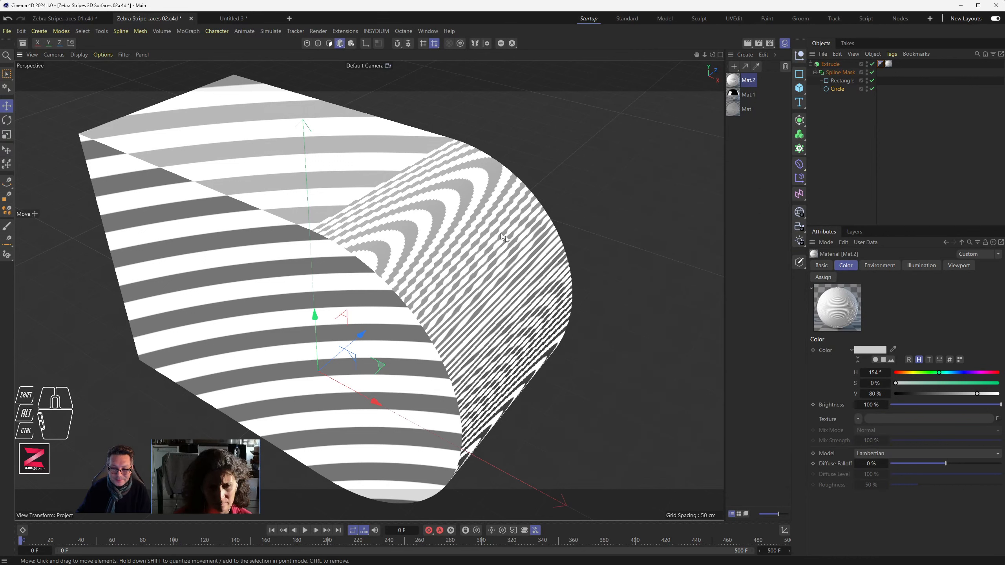
Display the extrusion with Gouraud Shading (Lines) and examine the zebra stripes against the mesh edges on the curved face.
{"action": "scroll", "coordinate": [460, 303], "scroll_direction": "up", "scroll_amount": 6}
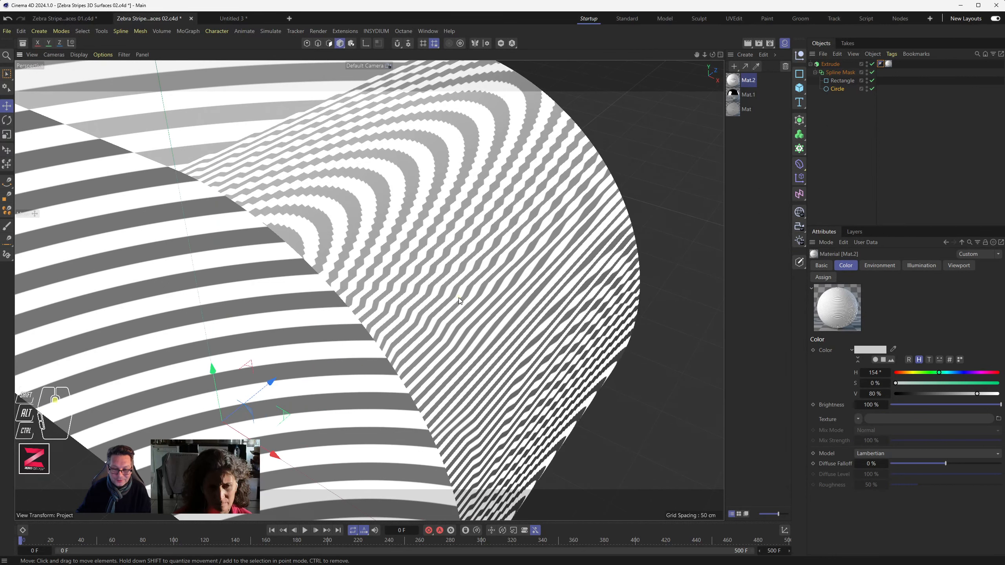
{"action": "left_click", "coordinate": [79, 55]}
{"action": "left_click", "coordinate": [115, 89]}
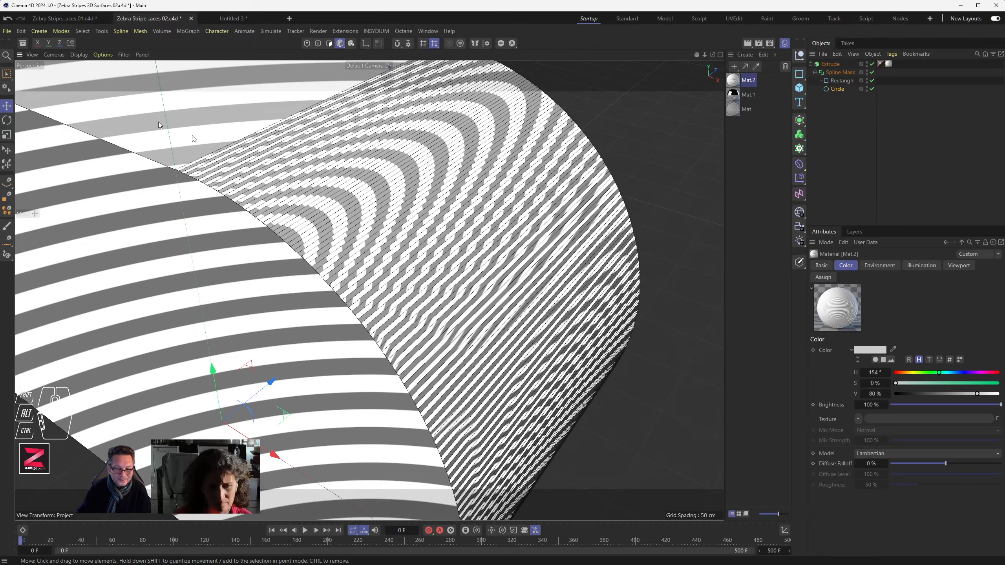
{"action": "left_click_drag", "start_coordinate": [474, 316], "coordinate": [382, 284], "text": "alt"}
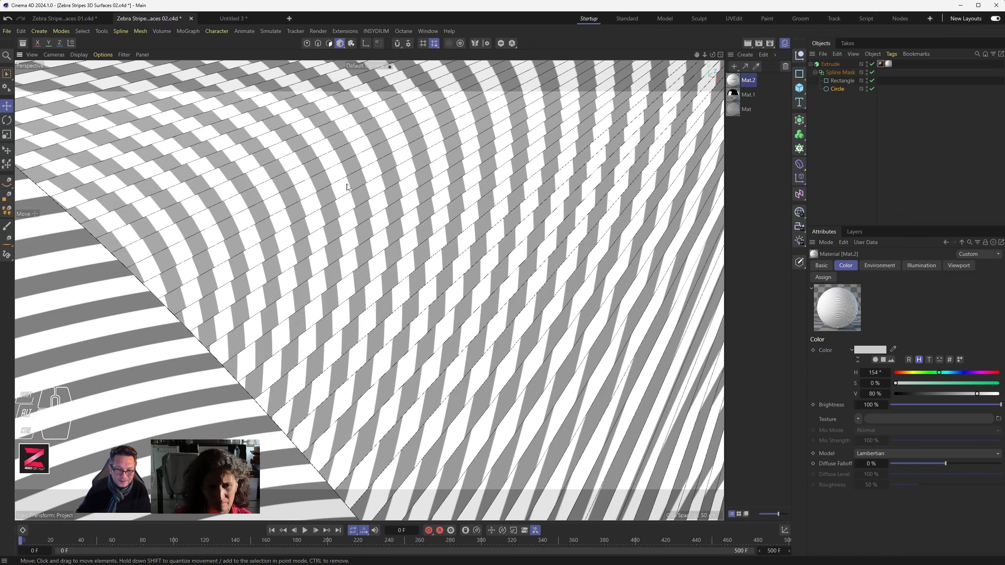
{"action": "scroll", "coordinate": [490, 265], "scroll_direction": "down", "scroll_amount": 2}
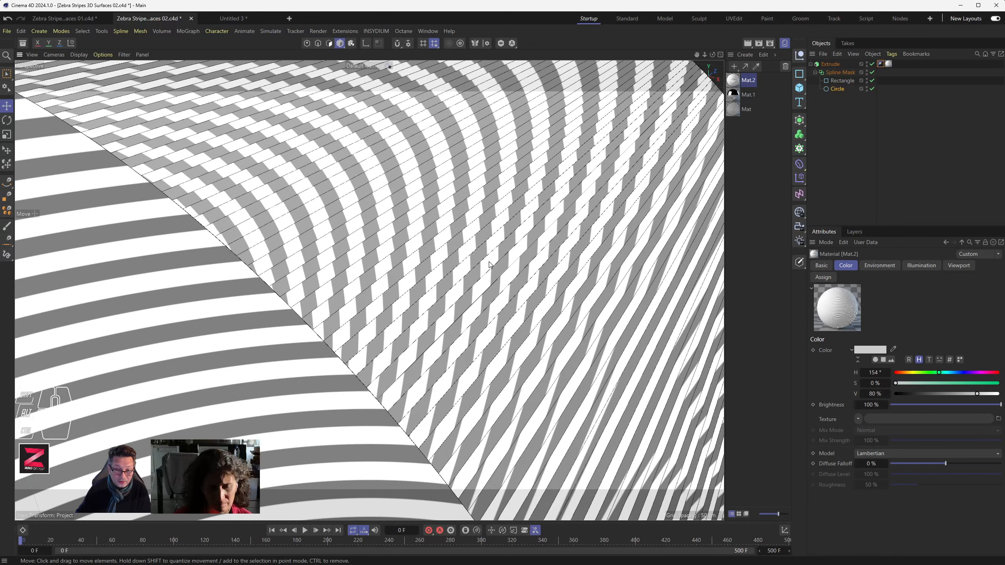
{"action": "scroll", "coordinate": [490, 265], "scroll_direction": "down", "scroll_amount": 4}
{"action": "left_click_drag", "start_coordinate": [490, 265], "coordinate": [414, 171], "text": "alt"}
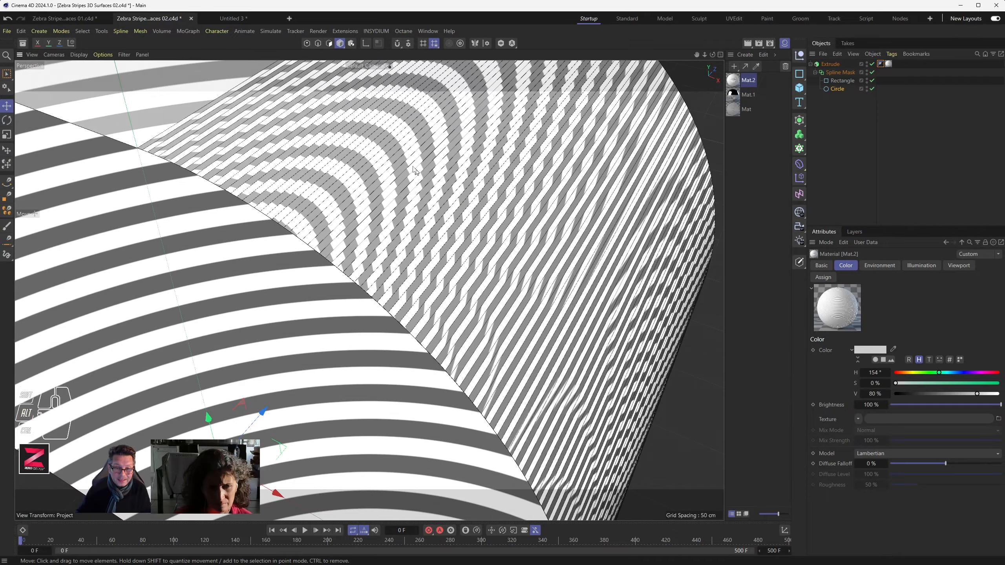
{"action": "middle_click_drag", "start_coordinate": [415, 171], "coordinate": [436, 296], "text": "alt"}
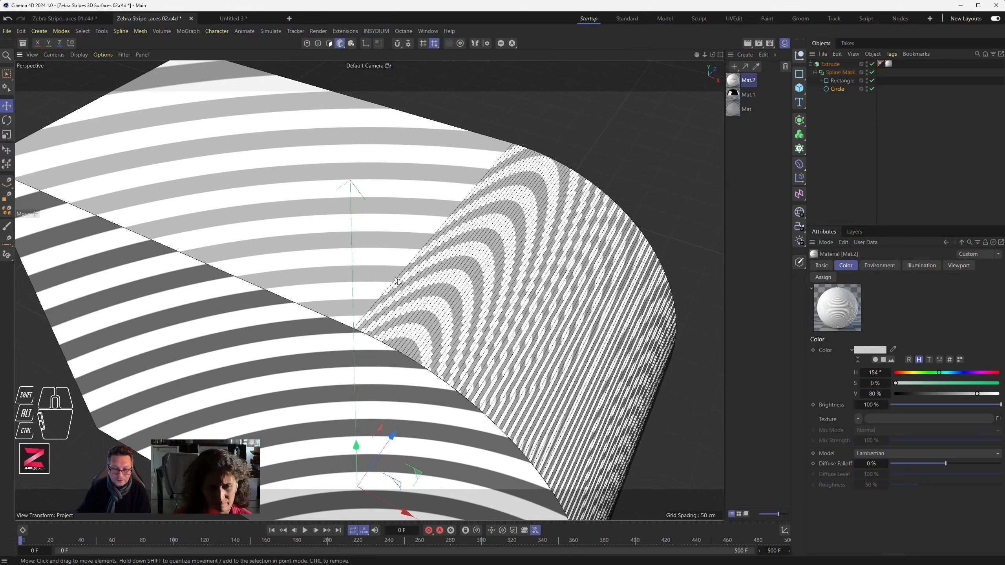
{"action": "left_click_drag", "start_coordinate": [398, 281], "coordinate": [389, 270], "text": "alt"}
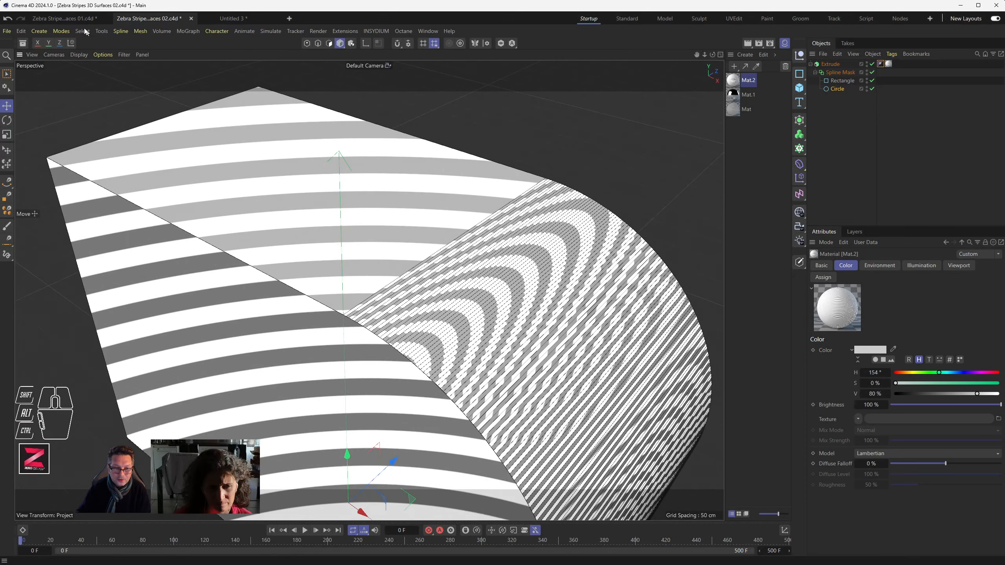
Return the viewport display to Gouraud Shading and review the stripes without the mesh lines.
{"action": "left_click", "coordinate": [79, 54]}
{"action": "left_click", "coordinate": [91, 83]}
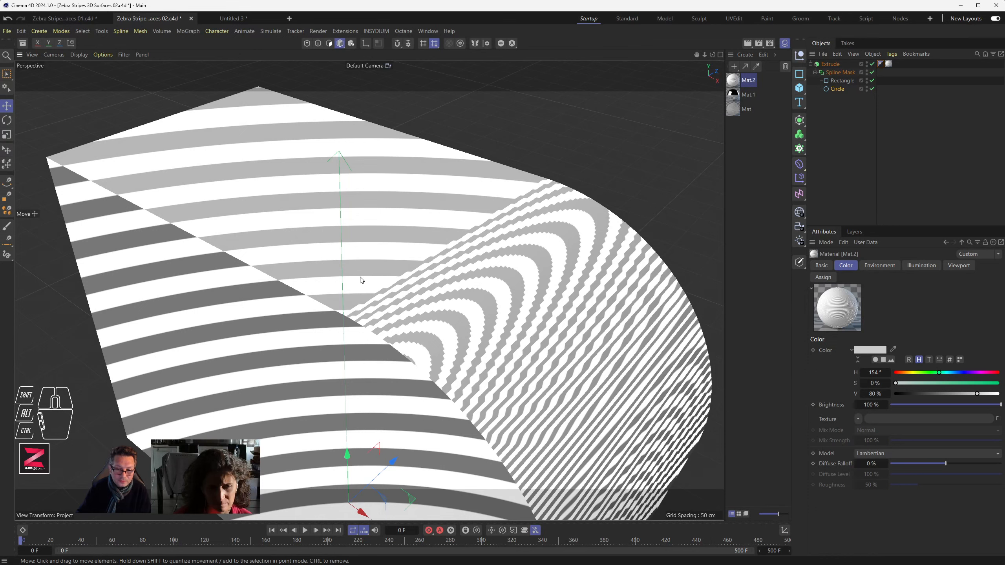
{"action": "left_click_drag", "start_coordinate": [348, 247], "coordinate": [501, 210], "text": "alt"}
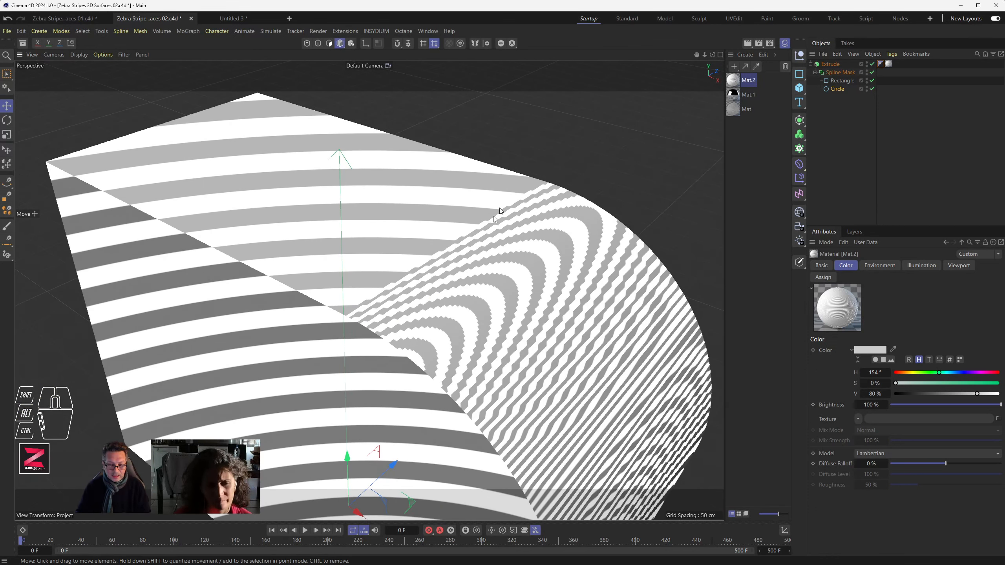
Set the Mat.2 material's Color value (V) to 0% for black zebra stripes and close its editor.
{"action": "double_click", "coordinate": [734, 80]}
{"action": "left_click_drag", "start_coordinate": [803, 78], "coordinate": [355, 95]}
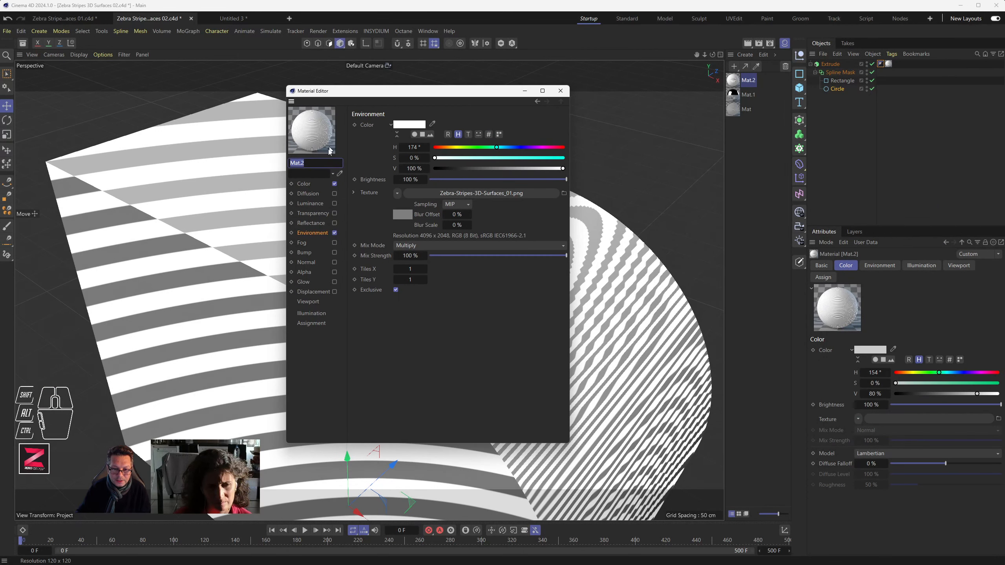
{"action": "left_click", "coordinate": [305, 185]}
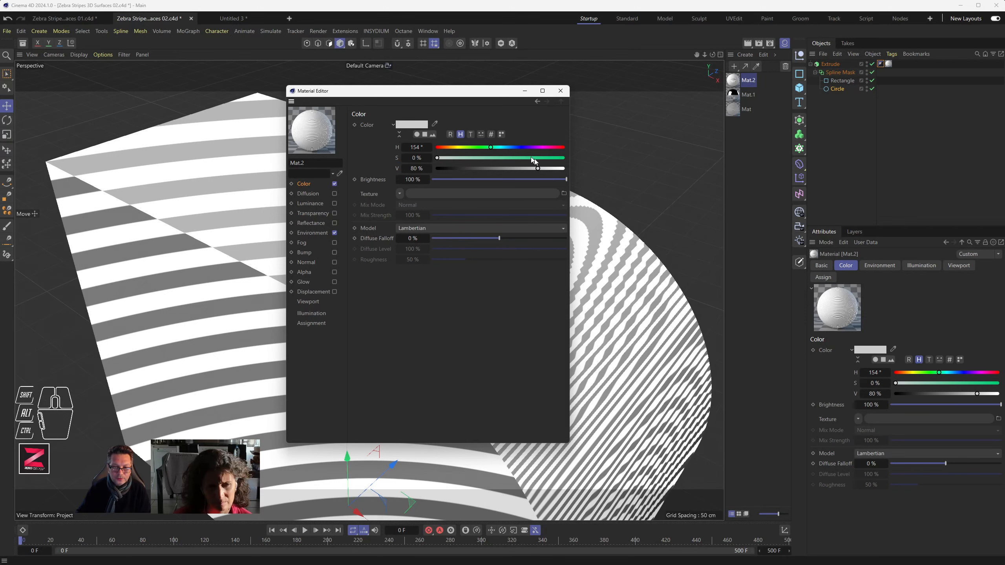
{"action": "left_click_drag", "start_coordinate": [538, 170], "coordinate": [435, 172]}
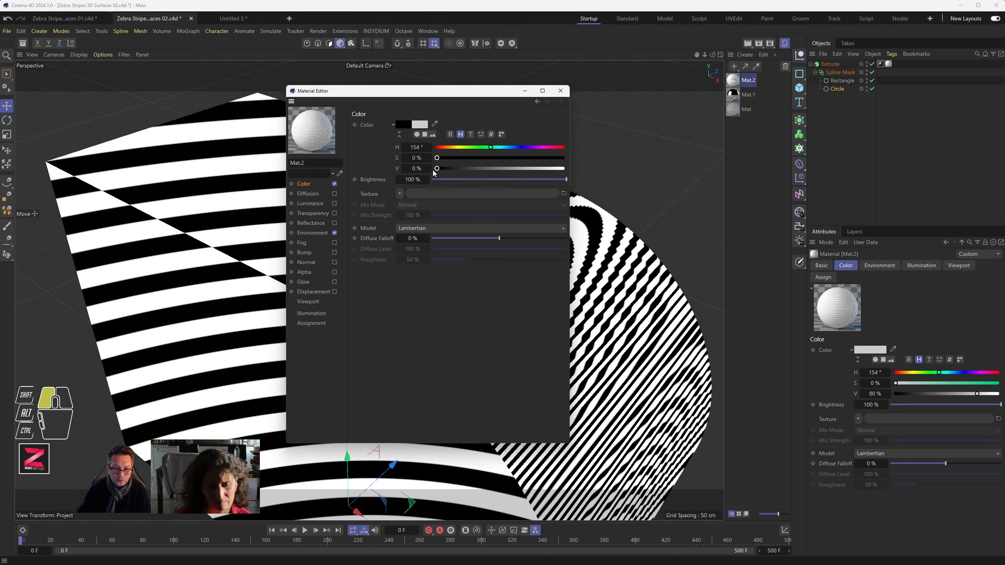
{"action": "left_click", "coordinate": [561, 91]}
{"action": "left_click_drag", "start_coordinate": [532, 249], "coordinate": [506, 262], "text": "alt"}
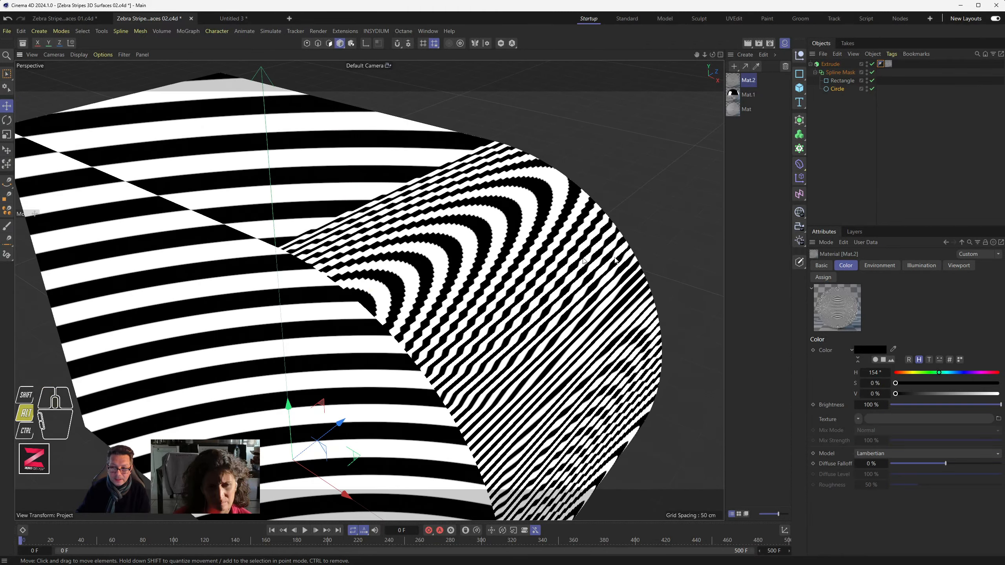
Set the Extrude's Phong Angle to 64° and show the curved face up close with Gouraud Shading (Lines).
{"action": "left_click", "coordinate": [881, 64]}
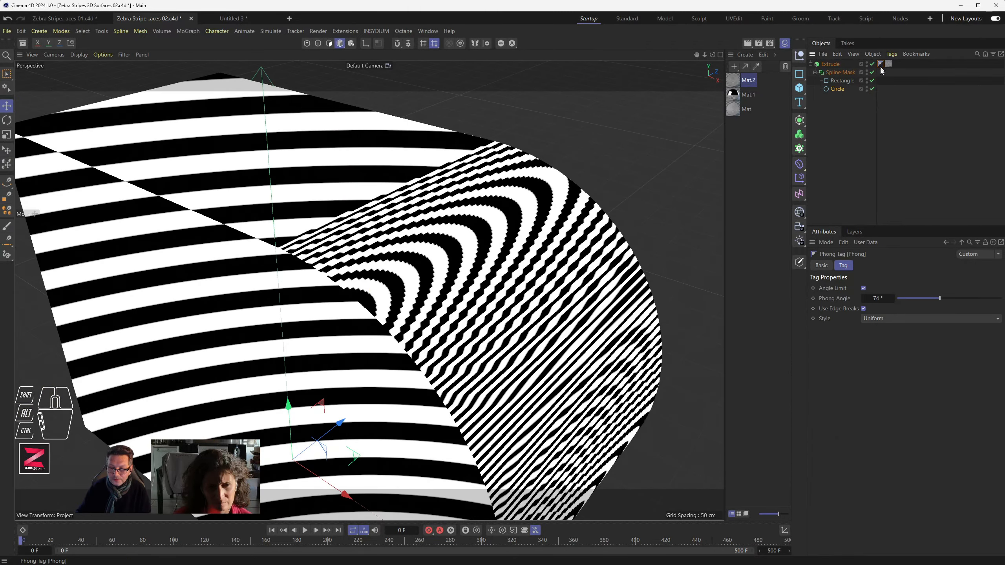
{"action": "left_click_drag", "start_coordinate": [939, 300], "coordinate": [937, 300]}
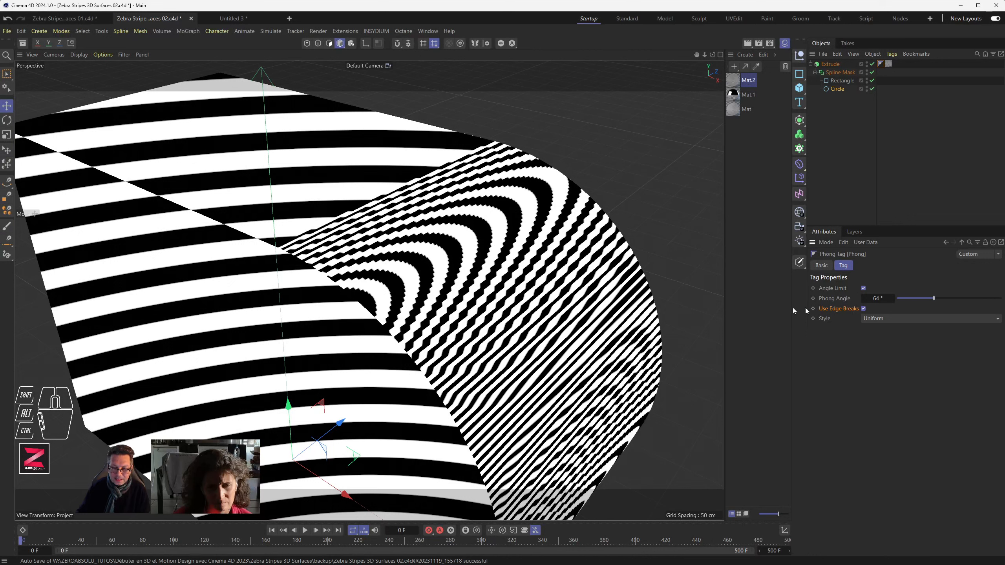
{"action": "left_click", "coordinate": [54, 55]}
{"action": "left_click", "coordinate": [99, 97]}
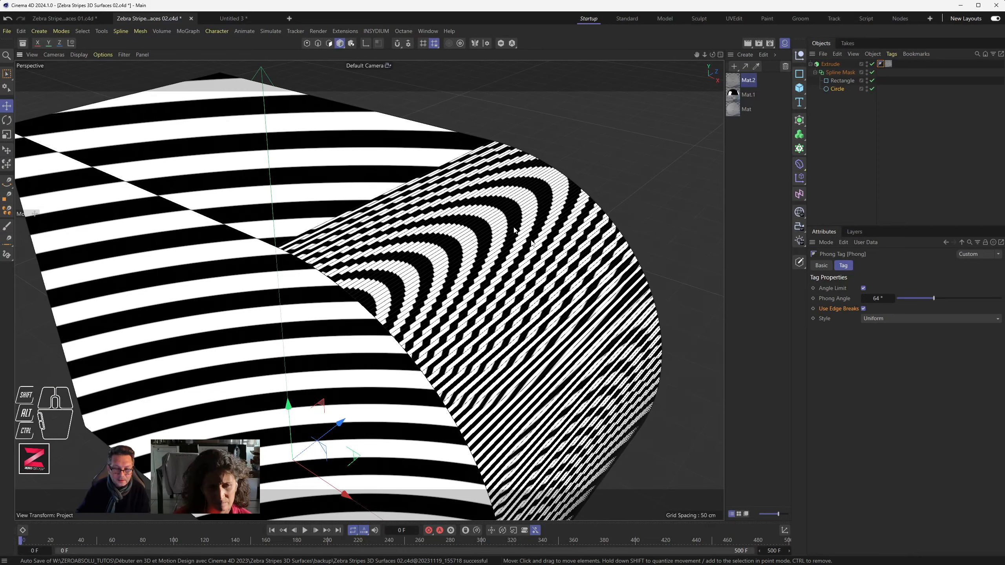
{"action": "scroll", "coordinate": [514, 230], "scroll_direction": "up", "scroll_amount": 10}
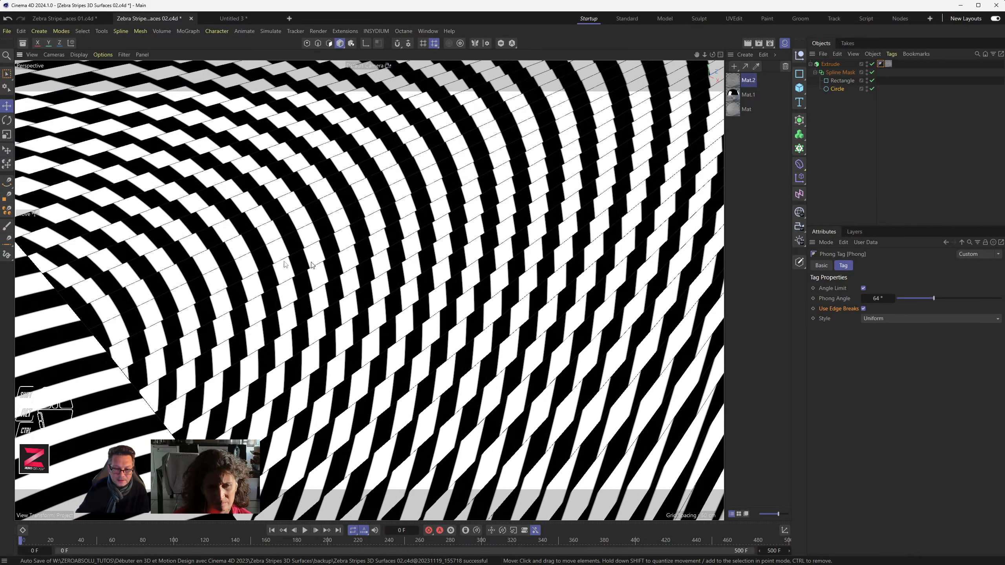
Examine the curved face's segments in Lines display and return the viewport to Gouraud Shading.
{"action": "left_click", "coordinate": [81, 55]}
{"action": "left_click", "coordinate": [89, 159]}
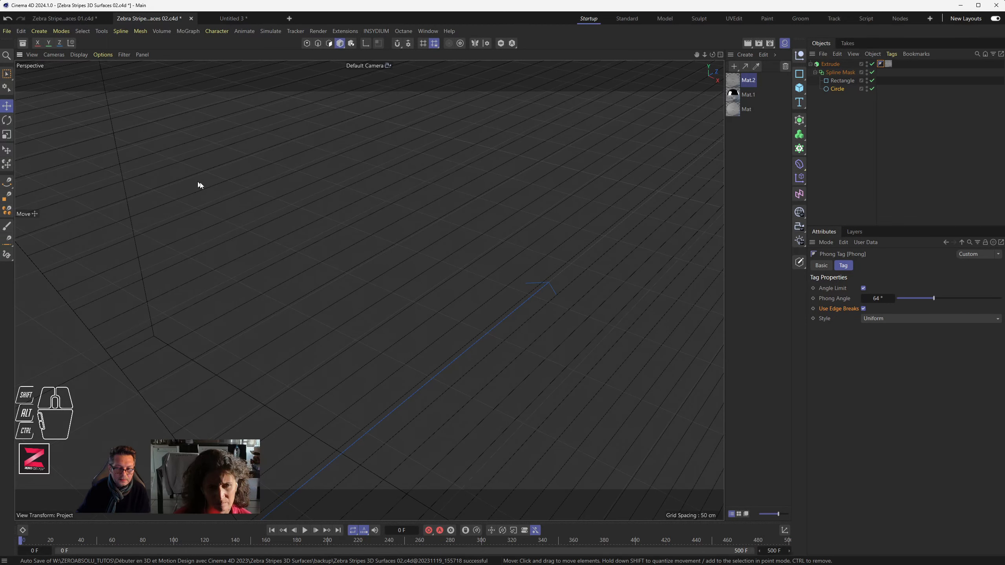
{"action": "mouse_move", "coordinate": [421, 283]}
{"action": "left_mouse_down", "text": "alt"}
{"action": "mouse_move", "coordinate": [400, 305]}
{"action": "mouse_move", "coordinate": [410, 293]}
{"action": "left_mouse_up", "text": "alt"}
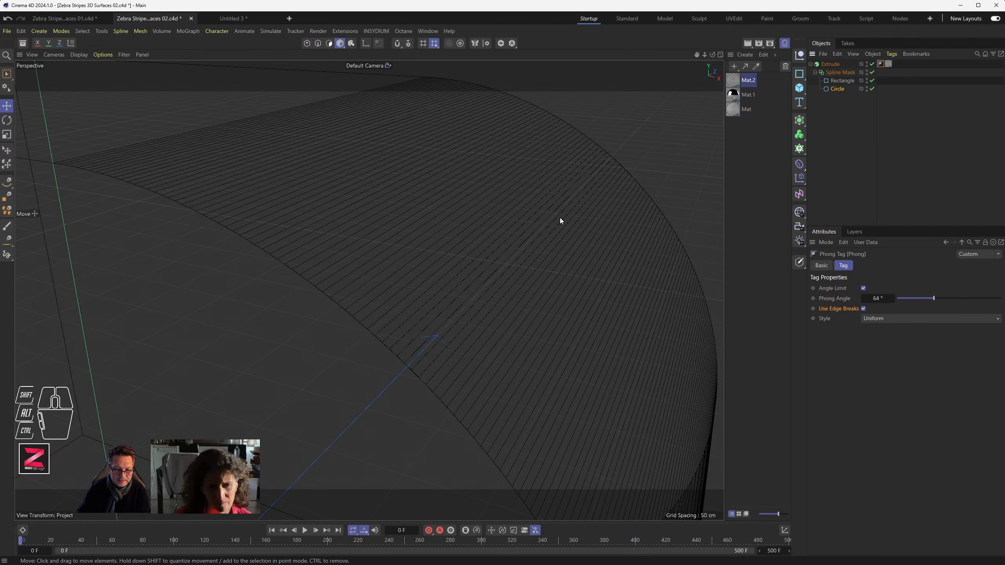
{"action": "left_click", "coordinate": [80, 55]}
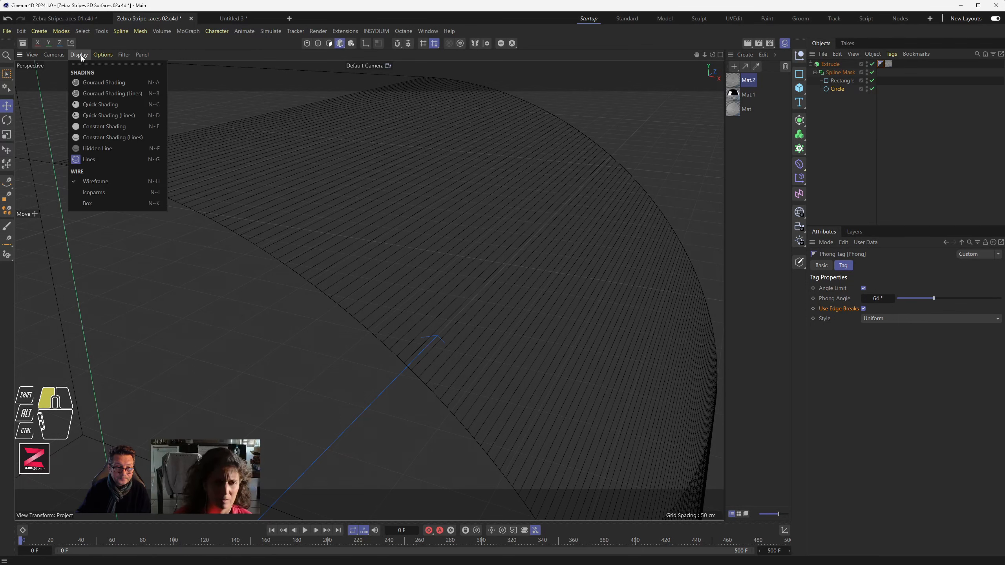
{"action": "left_click", "coordinate": [90, 82]}
{"action": "left_click_drag", "start_coordinate": [423, 264], "coordinate": [470, 296], "text": "alt"}
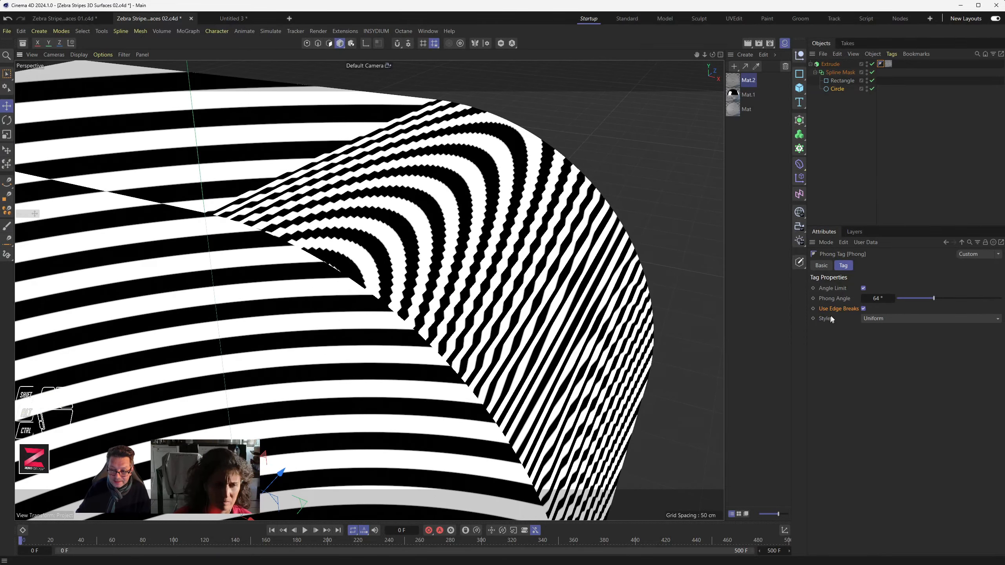
Disable Use Edge Breaks in the Extrude's Phong tag and inspect the zebra stripes across the curved face.
{"action": "left_click", "coordinate": [864, 309]}
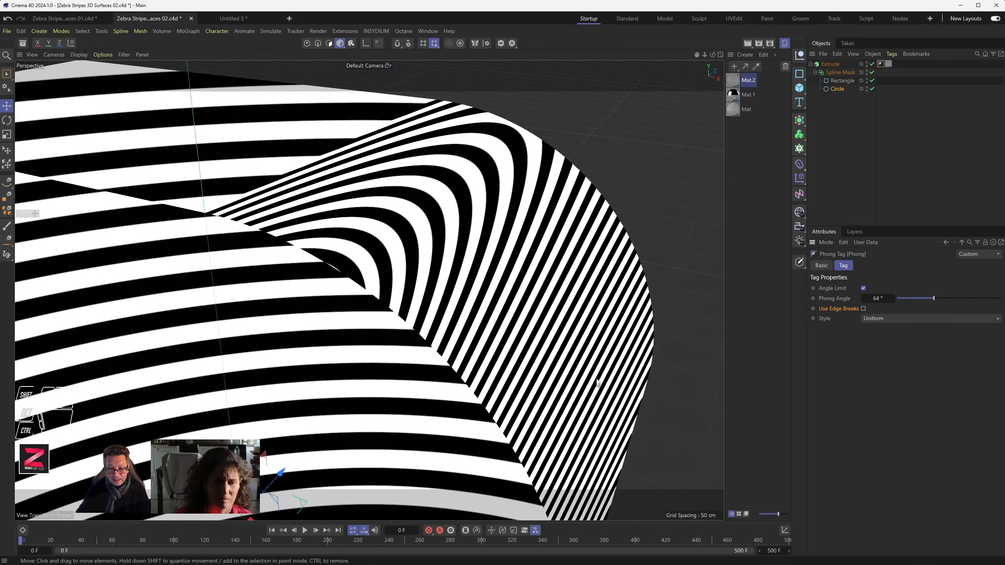
{"action": "left_click_drag", "start_coordinate": [404, 183], "coordinate": [428, 269], "text": "alt"}
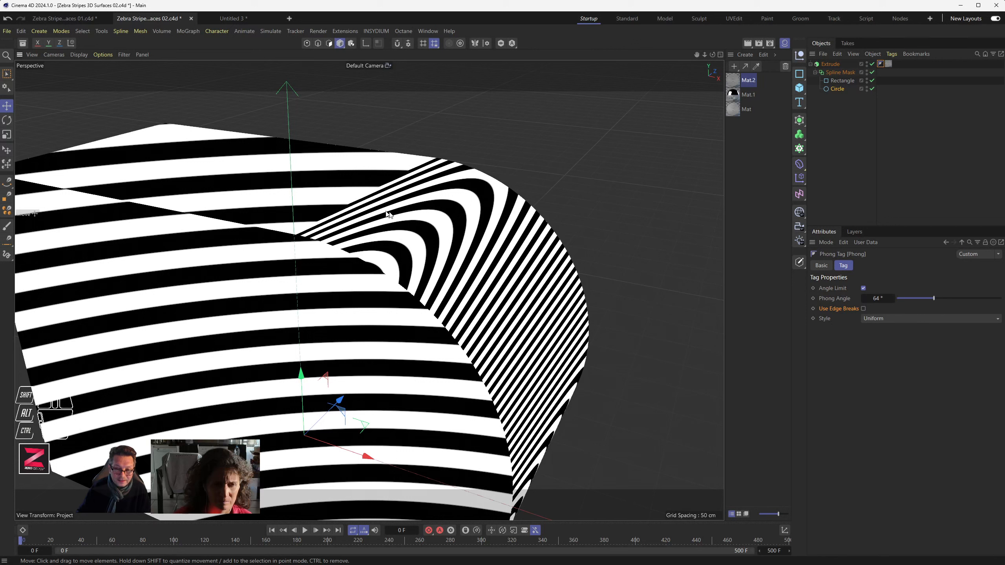
{"action": "double_click", "coordinate": [879, 299]}
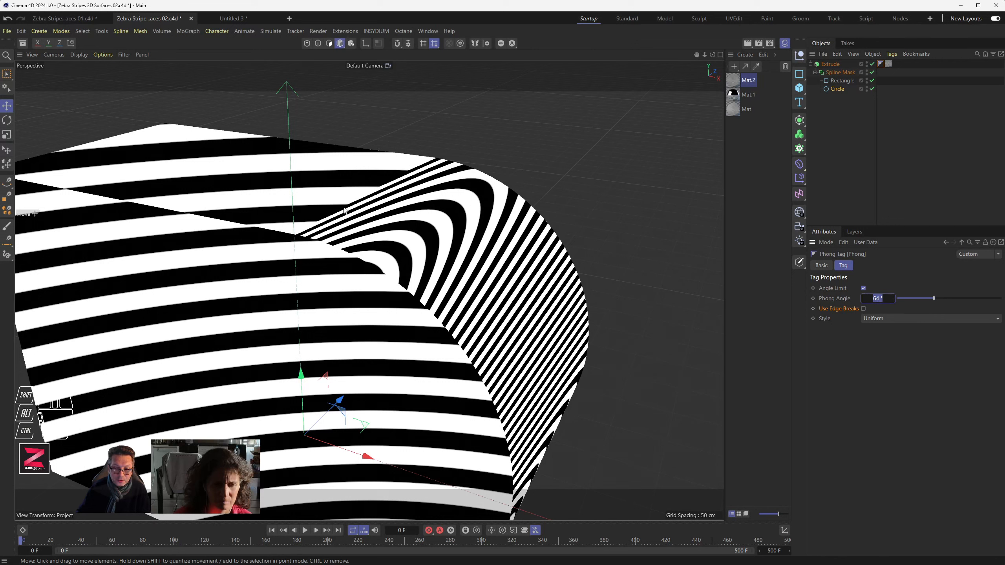
{"action": "left_click_drag", "start_coordinate": [357, 203], "coordinate": [344, 209], "text": "alt"}
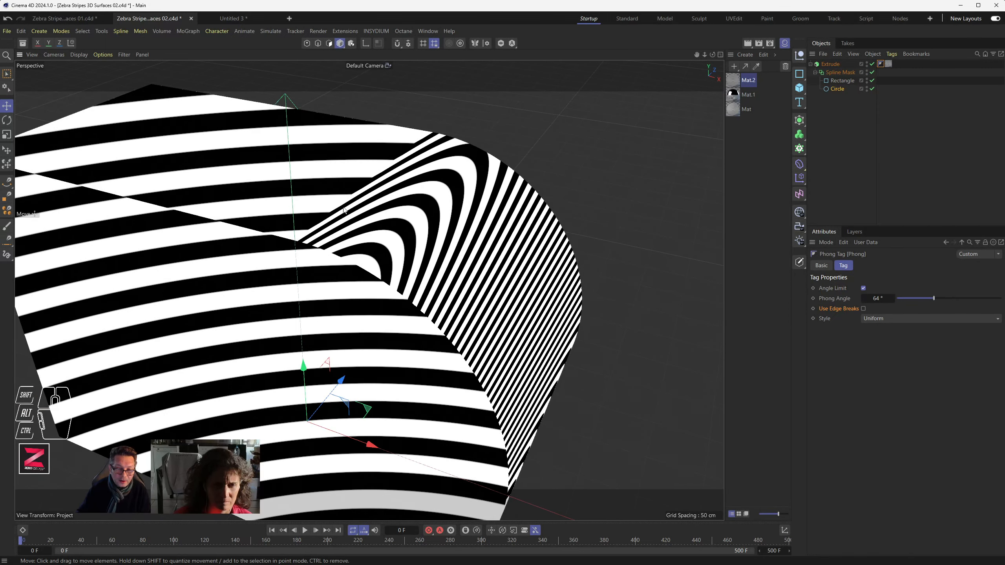
{"action": "scroll", "coordinate": [343, 204], "scroll_direction": "up", "scroll_amount": 5}
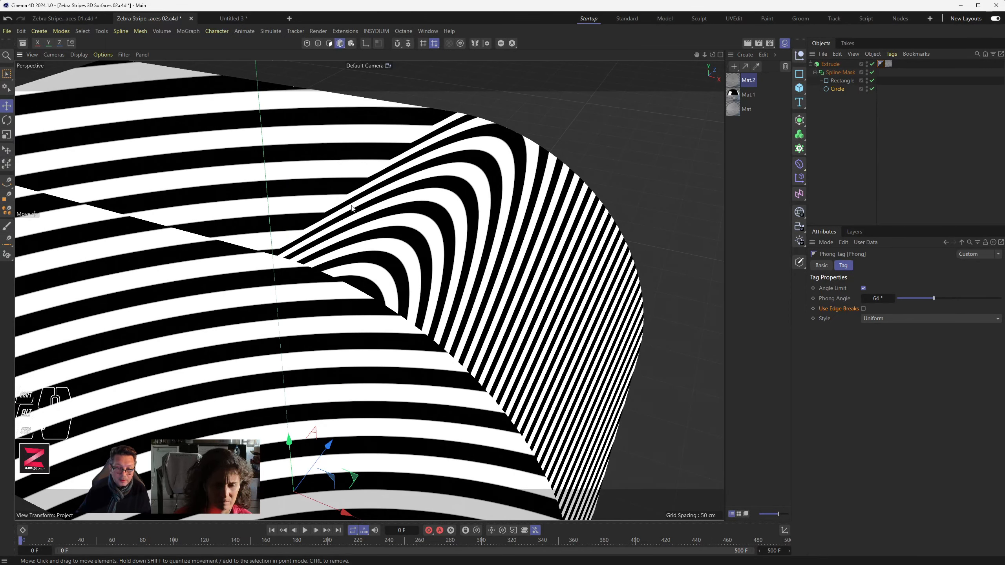
{"action": "mouse_move", "coordinate": [352, 207]}
{"action": "left_mouse_down", "text": "alt"}
{"action": "mouse_move", "coordinate": [385, 222]}
{"action": "mouse_move", "coordinate": [366, 201]}
{"action": "left_mouse_up", "text": "alt"}
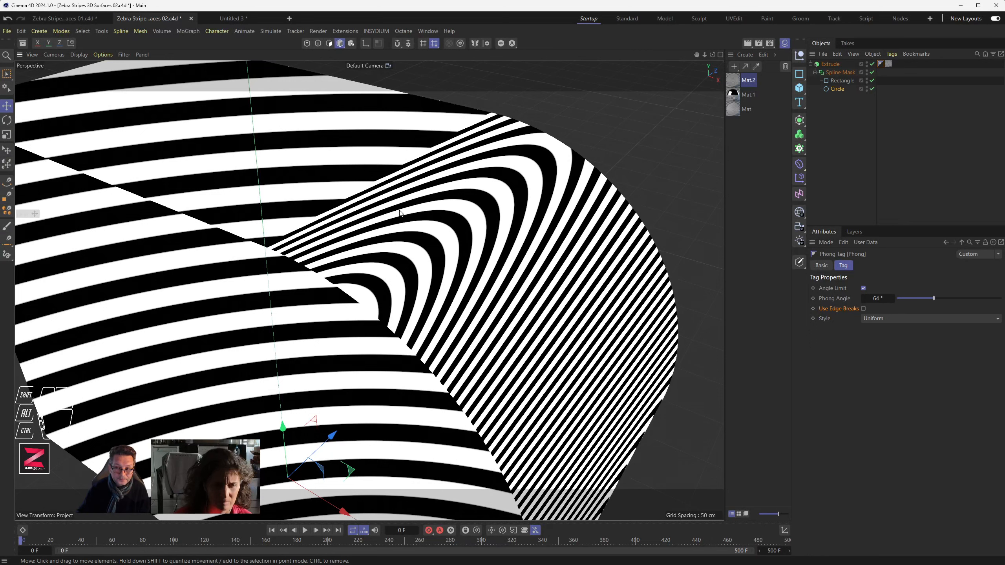
Replace the Extrude's zebra material with the reflective Mat.1 material and review the reflections on the curved face.
{"action": "left_click", "coordinate": [800, 91]}
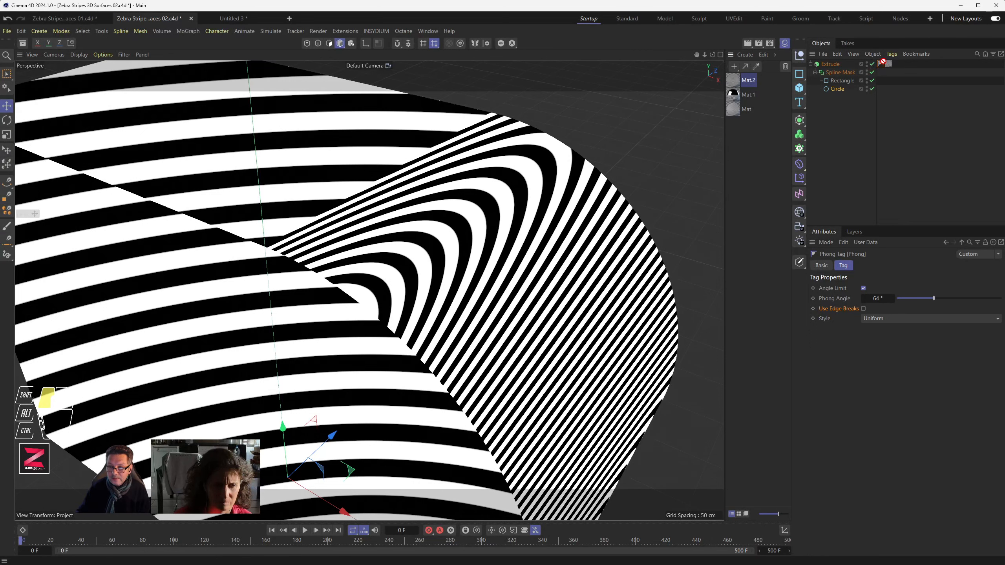
{"action": "left_click_drag", "start_coordinate": [891, 63], "coordinate": [891, 63]}
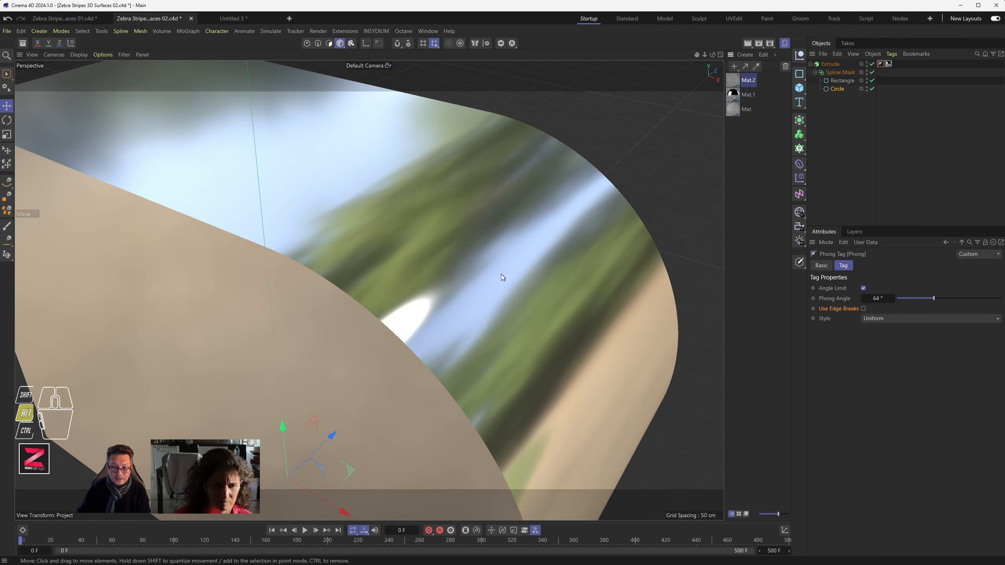
{"action": "mouse_move", "coordinate": [502, 276]}
{"action": "left_mouse_down", "text": "alt"}
{"action": "mouse_move", "coordinate": [397, 266]}
{"action": "mouse_move", "coordinate": [487, 264]}
{"action": "left_mouse_up", "text": "alt"}
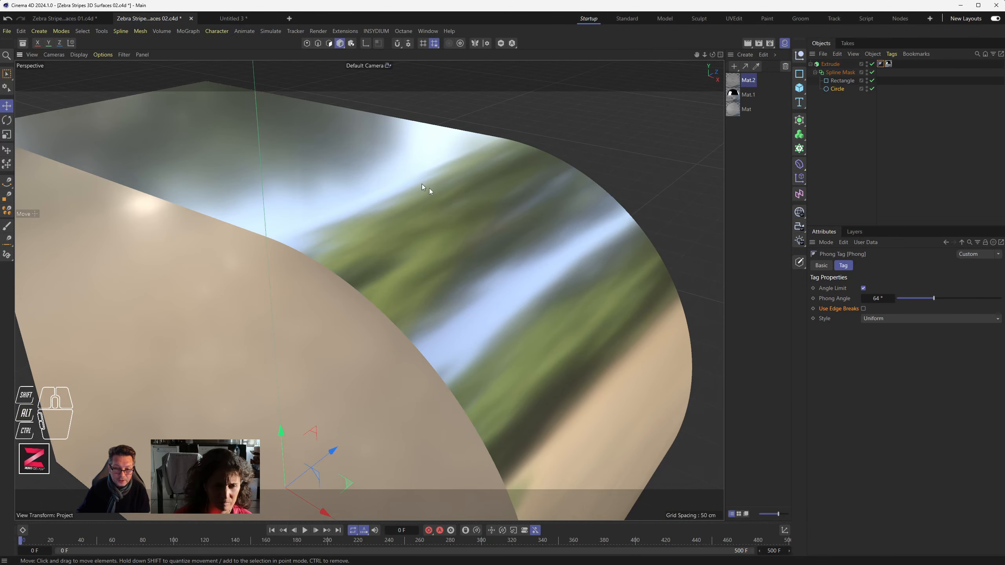
Compare the curved face's reflections with Use Edge Breaks enabled and disabled in the Extrude's Phong tag.
{"action": "left_click", "coordinate": [863, 309]}
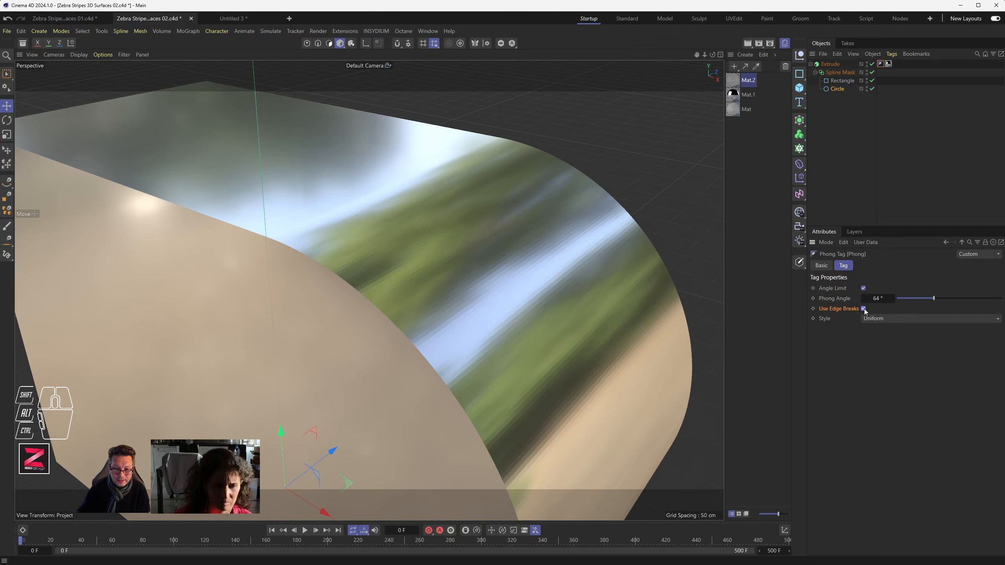
{"action": "left_click_drag", "start_coordinate": [520, 274], "coordinate": [363, 264], "text": "alt"}
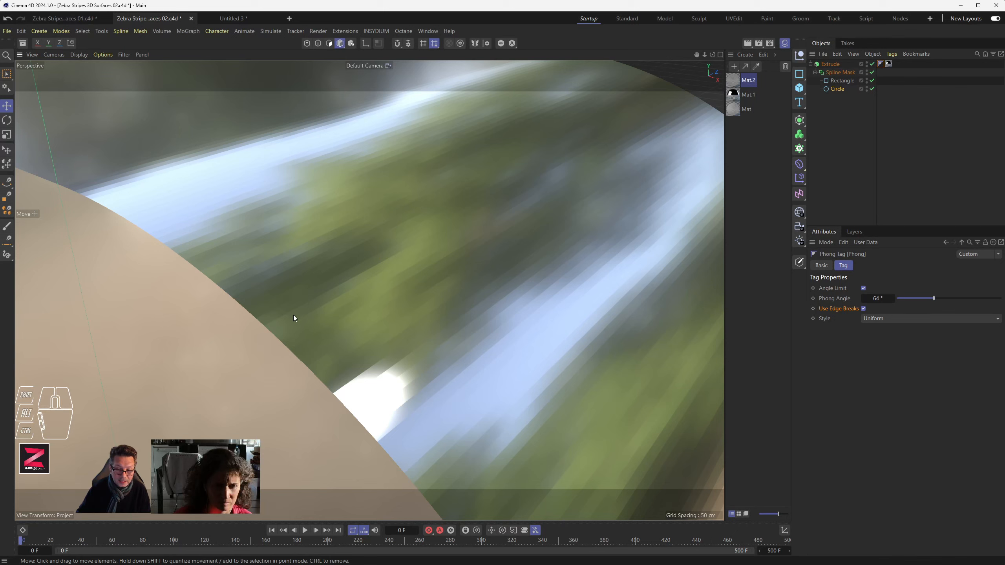
{"action": "left_click", "coordinate": [864, 309]}
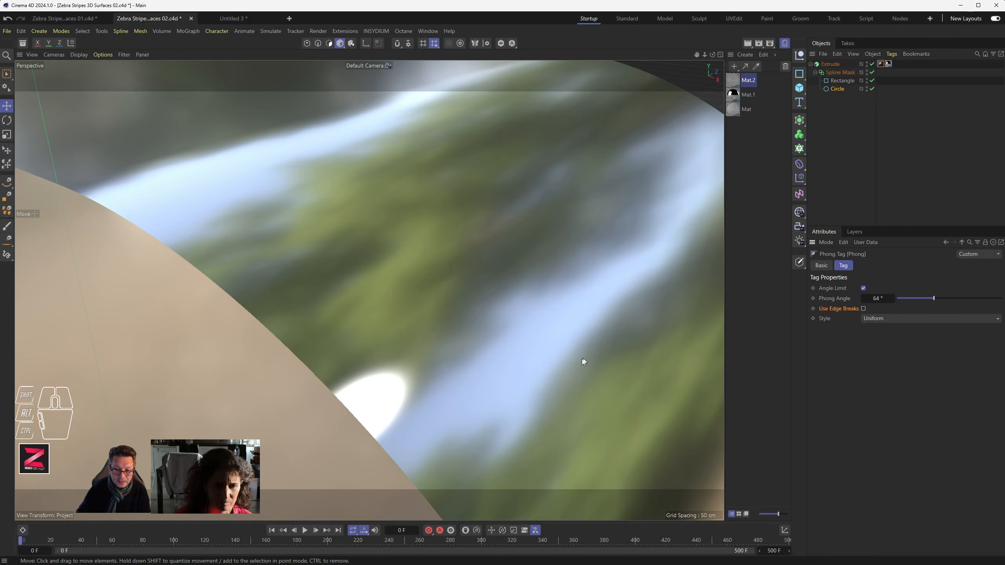
Examine the reflections on the flat top and curved face from several angles and distances for curvature continuity.
{"action": "scroll", "coordinate": [389, 194], "scroll_direction": "down", "scroll_amount": 10}
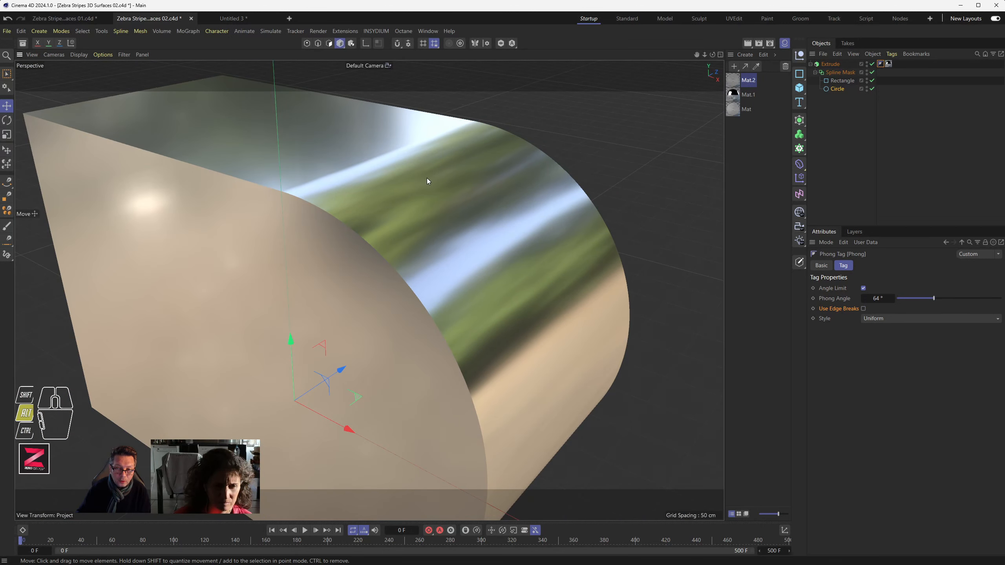
{"action": "left_click_drag", "start_coordinate": [427, 177], "coordinate": [322, 302], "text": "alt"}
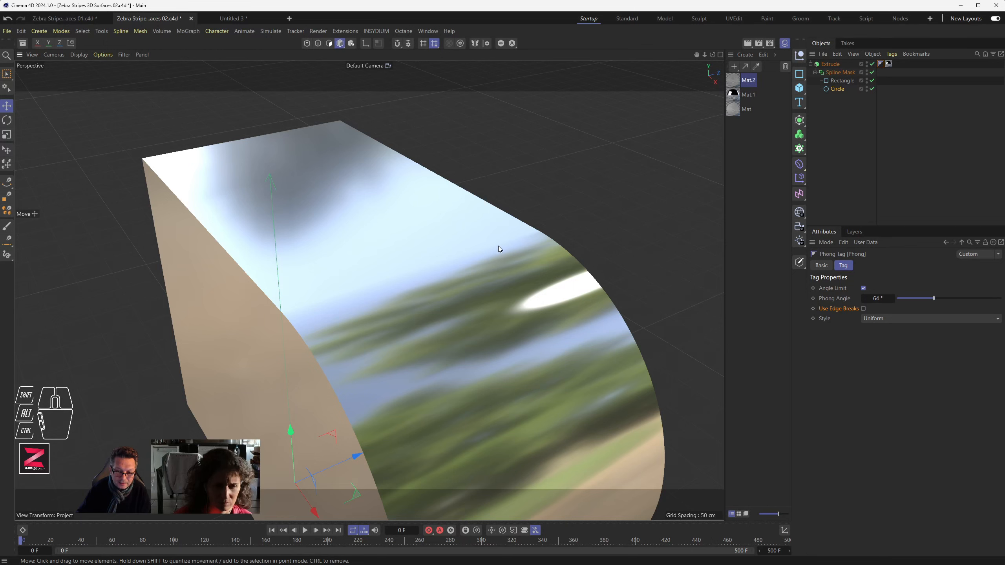
{"action": "left_click_drag", "start_coordinate": [379, 304], "coordinate": [426, 295], "text": "alt"}
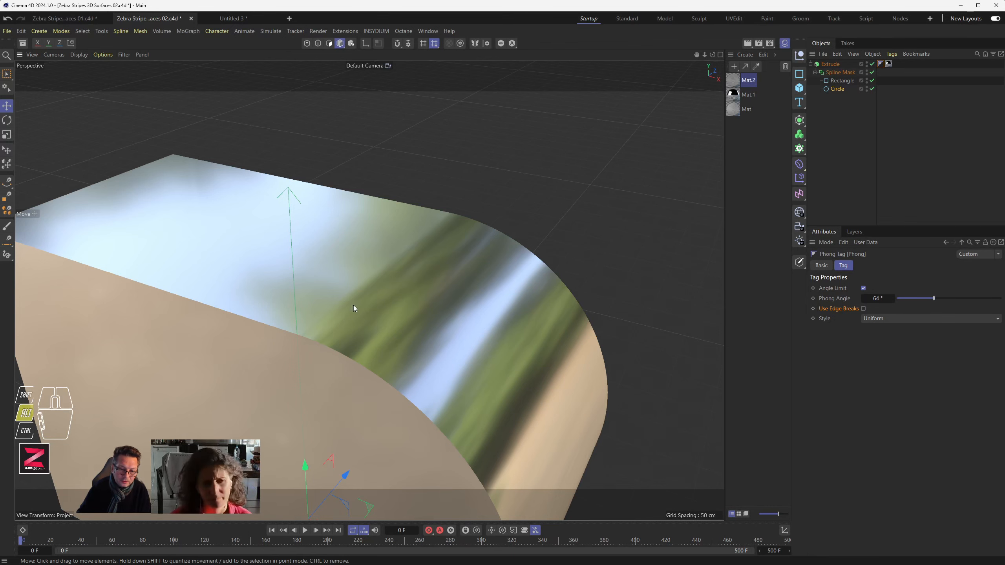
{"action": "mouse_move", "coordinate": [353, 306]}
{"action": "left_mouse_down", "text": "alt"}
{"action": "mouse_move", "coordinate": [389, 270]}
{"action": "mouse_move", "coordinate": [384, 280]}
{"action": "mouse_move", "coordinate": [394, 281]}
{"action": "mouse_move", "coordinate": [359, 294]}
{"action": "left_mouse_up", "text": "alt"}
{"action": "scroll", "coordinate": [359, 309], "scroll_direction": "up", "scroll_amount": 7, "text": "alt"}
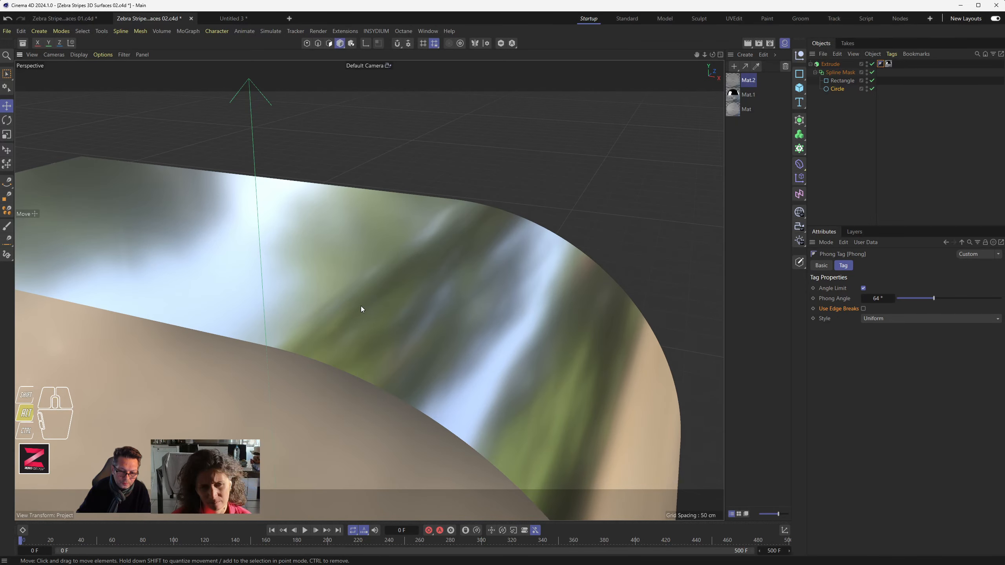
{"action": "mouse_move", "coordinate": [338, 349]}
{"action": "left_mouse_down", "text": "alt"}
{"action": "mouse_move", "coordinate": [358, 333]}
{"action": "mouse_move", "coordinate": [343, 323]}
{"action": "mouse_move", "coordinate": [336, 335]}
{"action": "left_mouse_up", "text": "alt"}
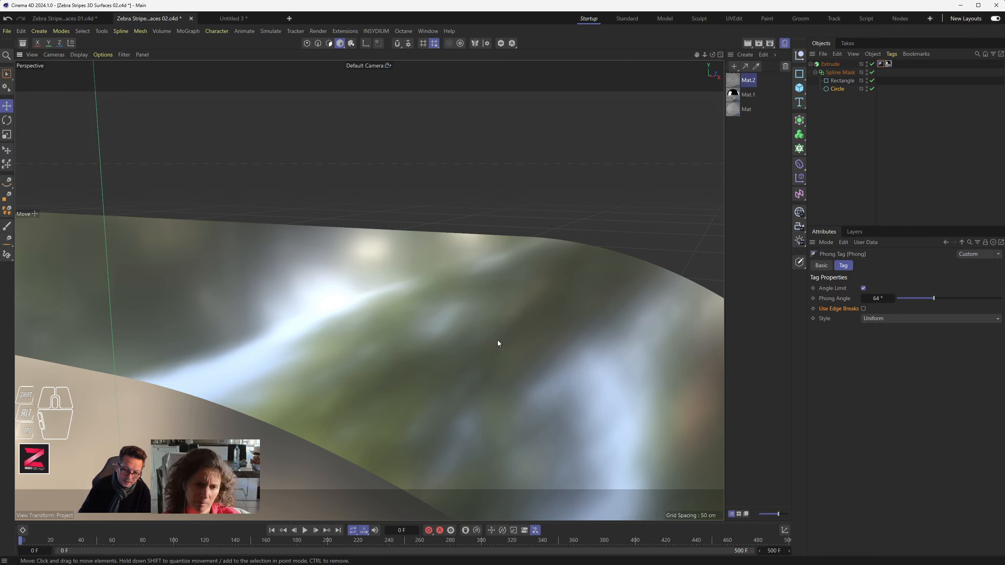
{"action": "scroll", "coordinate": [278, 240], "scroll_direction": "down", "scroll_amount": 6}
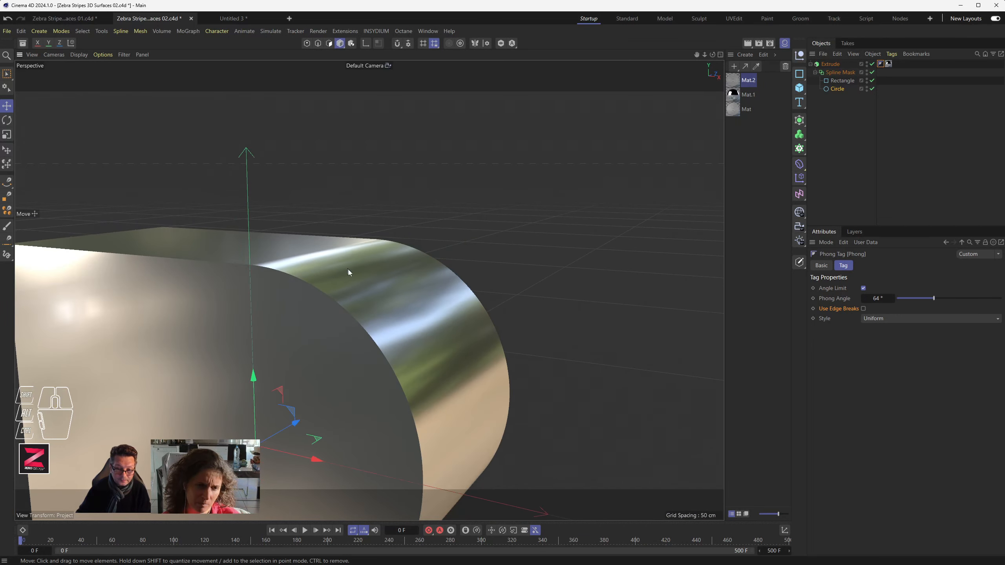
{"action": "left_click_drag", "start_coordinate": [349, 272], "coordinate": [418, 230], "text": "alt"}
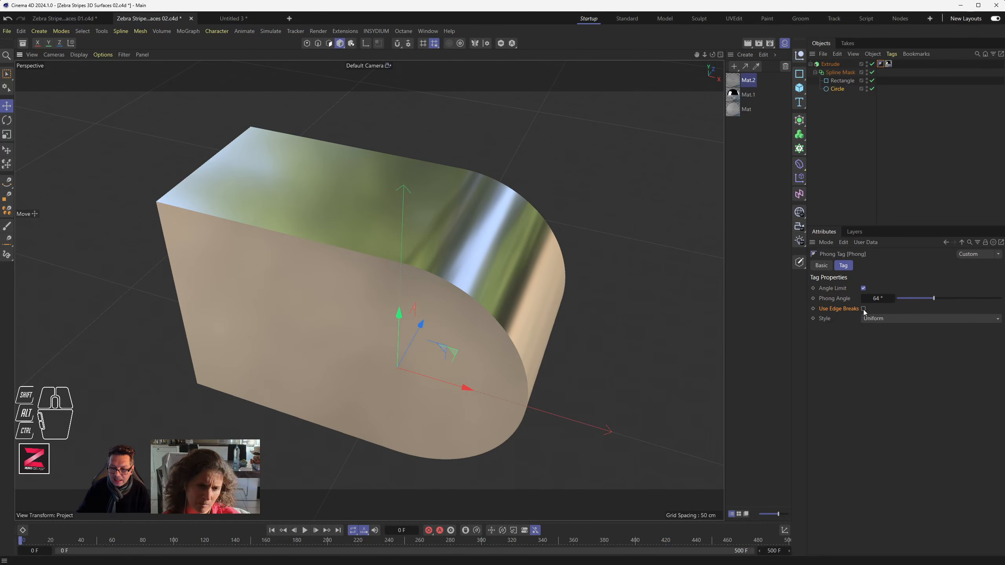
Set the Extrude's Phong Angle to 60° and review the reflections across the rounded transition.
{"action": "mouse_move", "coordinate": [932, 302]}
{"action": "left_mouse_down"}
{"action": "mouse_move", "coordinate": [914, 307]}
{"action": "mouse_move", "coordinate": [935, 303]}
{"action": "left_mouse_up"}
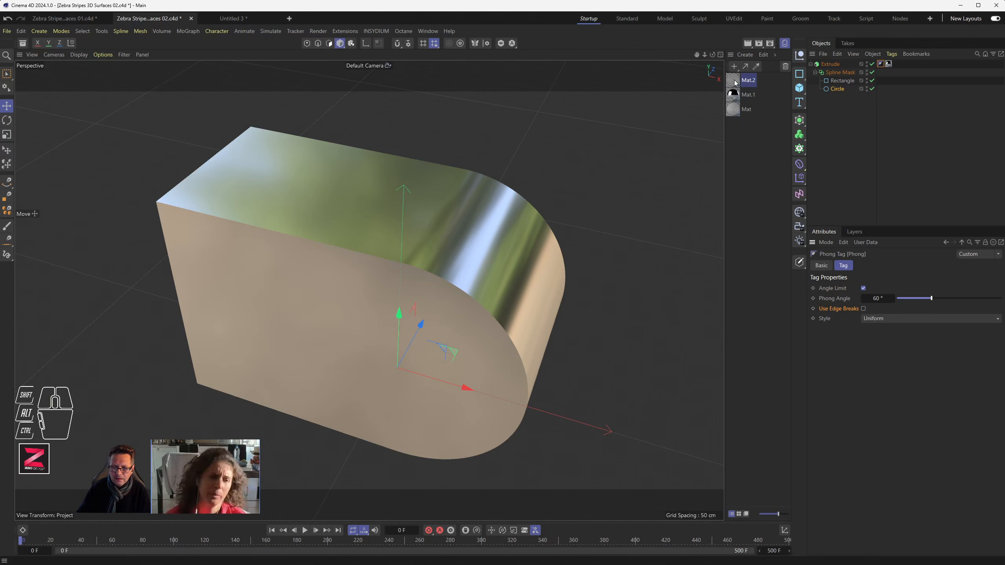
{"action": "left_click_drag", "start_coordinate": [396, 210], "coordinate": [349, 190], "text": "alt"}
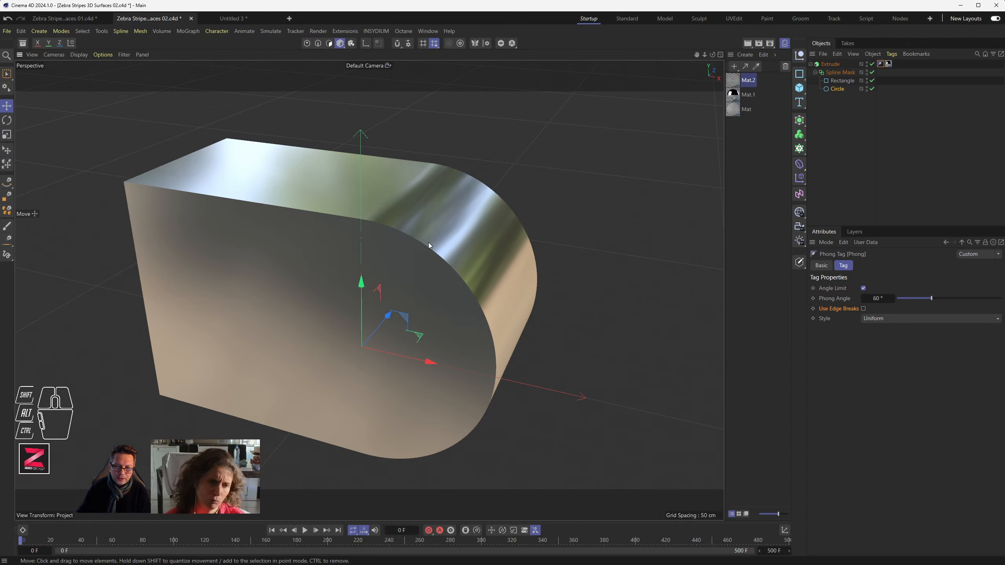
{"action": "mouse_move", "coordinate": [397, 262]}
{"action": "left_mouse_down", "text": "alt"}
{"action": "mouse_move", "coordinate": [417, 260]}
{"action": "mouse_move", "coordinate": [403, 273]}
{"action": "left_mouse_up", "text": "alt"}
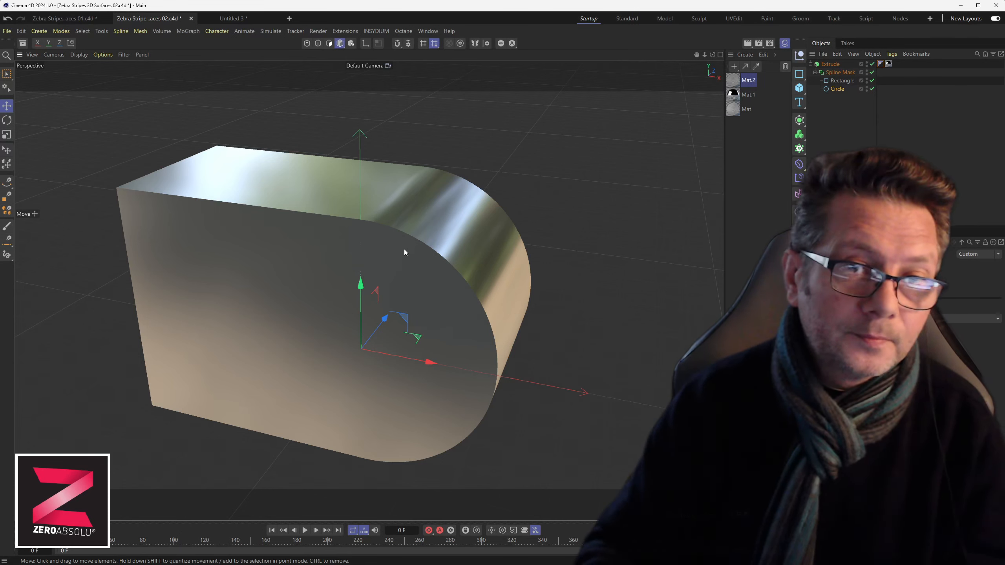
{"action": "left_click_drag", "start_coordinate": [425, 244], "coordinate": [419, 257], "text": "alt"}
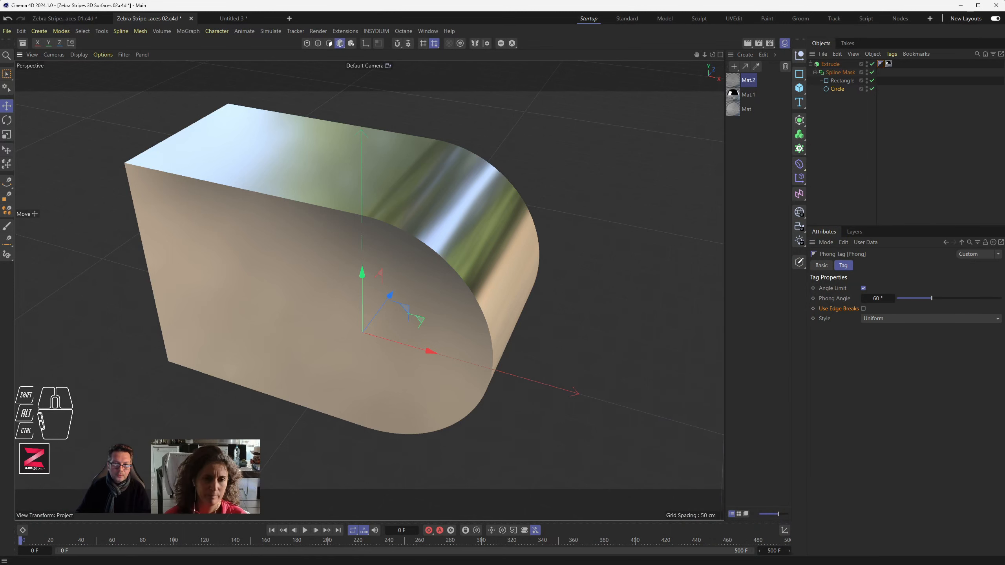
{"action": "left_click_drag", "start_coordinate": [497, 163], "coordinate": [447, 220], "text": "alt"}
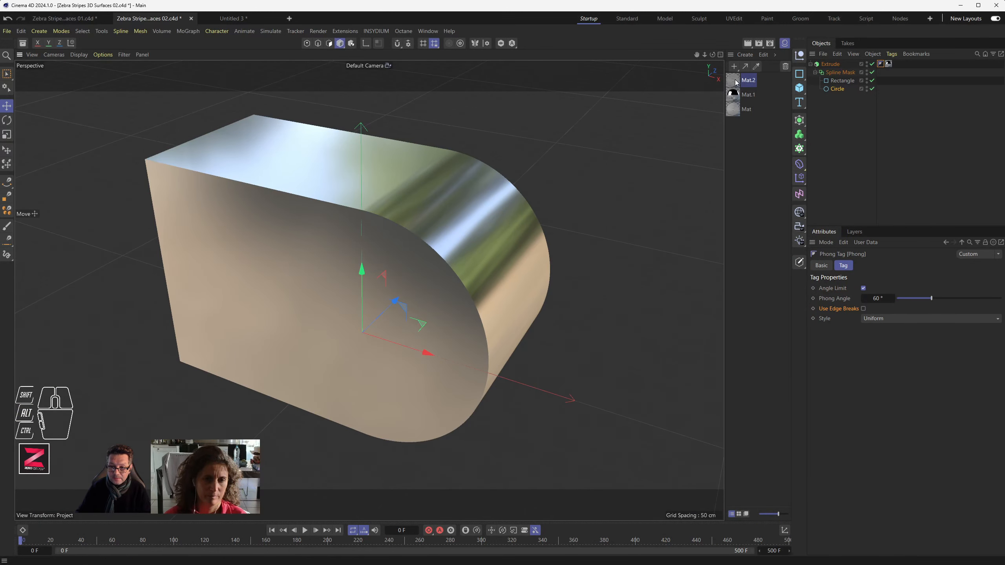
Replace the Extrude's reflective material with the zebra-stripe Mat.2 and inspect the stripes where the flat top meets the curve.
{"action": "left_click_drag", "start_coordinate": [736, 83], "coordinate": [889, 64]}
{"action": "left_click_drag", "start_coordinate": [401, 220], "coordinate": [461, 220], "text": "alt"}
{"action": "left_click_drag", "start_coordinate": [509, 365], "coordinate": [417, 303], "text": "alt"}
{"action": "mouse_move", "coordinate": [412, 342]}
{"action": "left_mouse_down", "text": "alt"}
{"action": "mouse_move", "coordinate": [485, 278]}
{"action": "mouse_move", "coordinate": [382, 175]}
{"action": "mouse_move", "coordinate": [417, 350]}
{"action": "left_mouse_up", "text": "alt"}
{"action": "scroll", "coordinate": [358, 244], "scroll_direction": "up", "scroll_amount": 5, "text": "alt"}
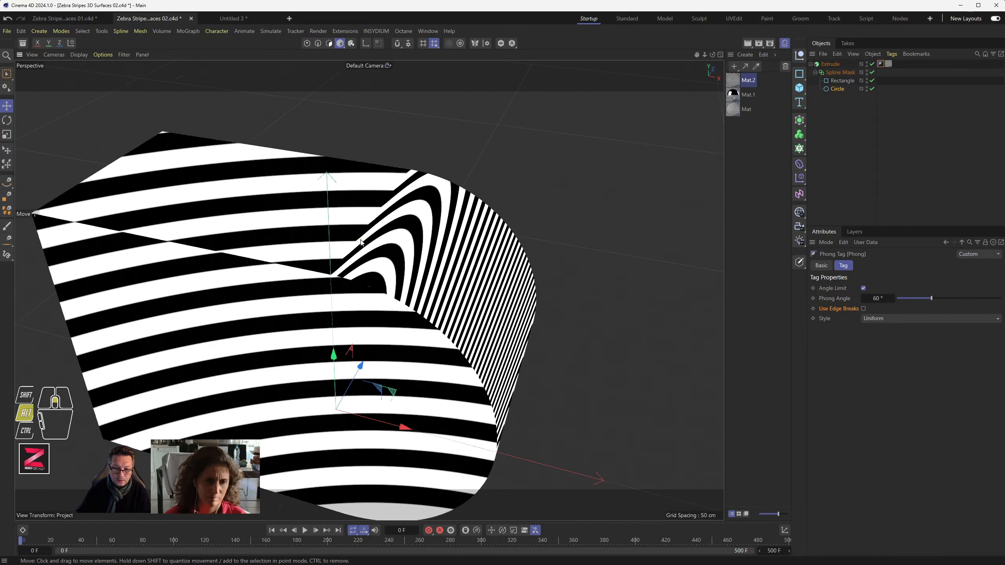
{"action": "mouse_move", "coordinate": [357, 245]}
{"action": "left_mouse_down", "text": "alt"}
{"action": "mouse_move", "coordinate": [391, 230]}
{"action": "mouse_move", "coordinate": [368, 250]}
{"action": "mouse_move", "coordinate": [334, 251]}
{"action": "mouse_move", "coordinate": [356, 251]}
{"action": "left_mouse_up", "text": "alt"}
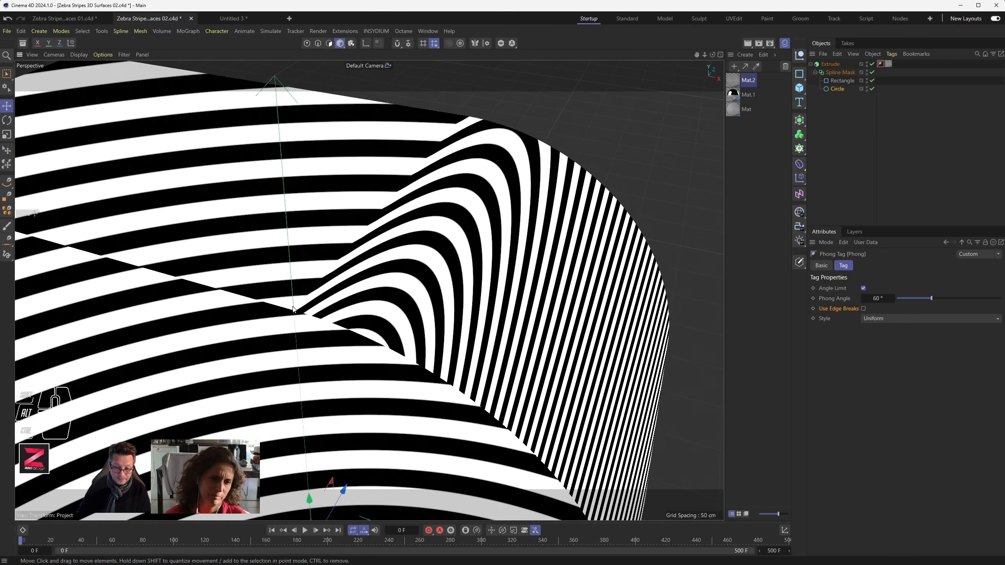
{"action": "scroll", "coordinate": [470, 303], "scroll_direction": "down", "scroll_amount": 8}
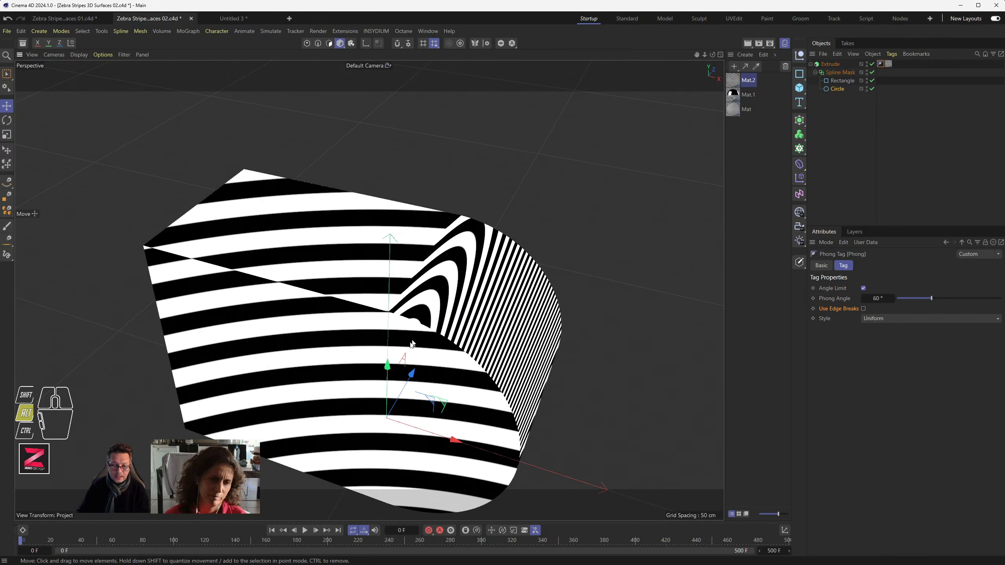
{"action": "left_click_drag", "start_coordinate": [413, 344], "coordinate": [376, 302], "text": "alt"}
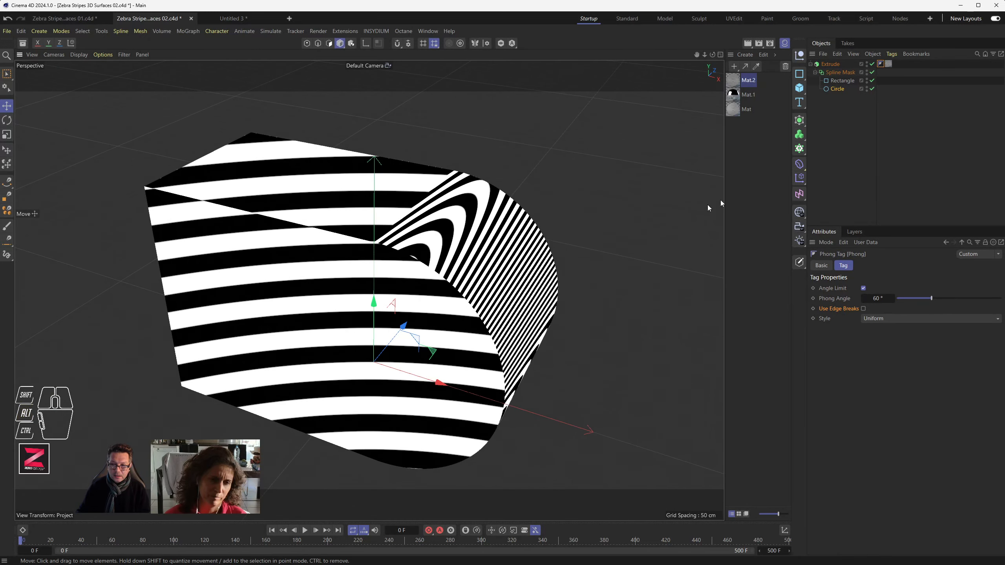
Create a new purple material with hue 266°, saturation 68% and value 93%, and apply it to the Extrude.
{"action": "left_click", "coordinate": [739, 171]}
{"action": "left_click", "coordinate": [734, 67]}
{"action": "left_click_drag", "start_coordinate": [735, 67], "coordinate": [752, 82]}
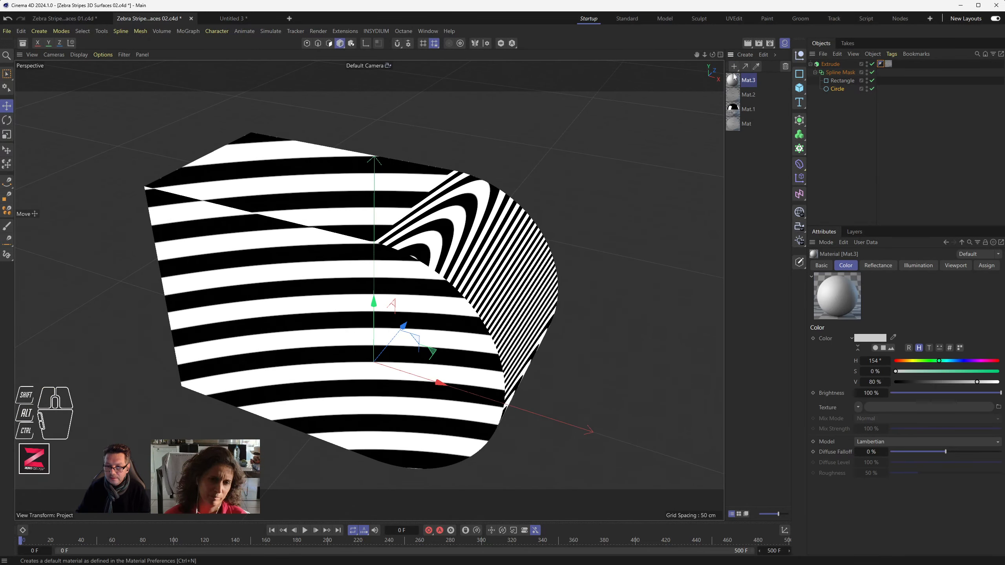
{"action": "left_click", "coordinate": [970, 360]}
{"action": "left_click", "coordinate": [964, 372]}
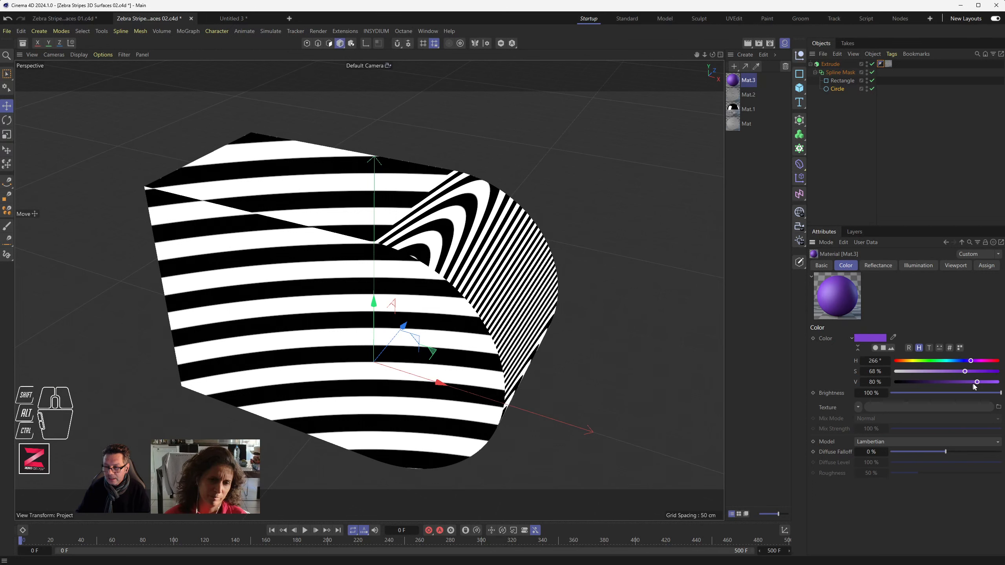
{"action": "left_click", "coordinate": [991, 382]}
{"action": "left_click_drag", "start_coordinate": [734, 80], "coordinate": [888, 64]}
{"action": "left_click_drag", "start_coordinate": [325, 281], "coordinate": [385, 252], "text": "alt"}
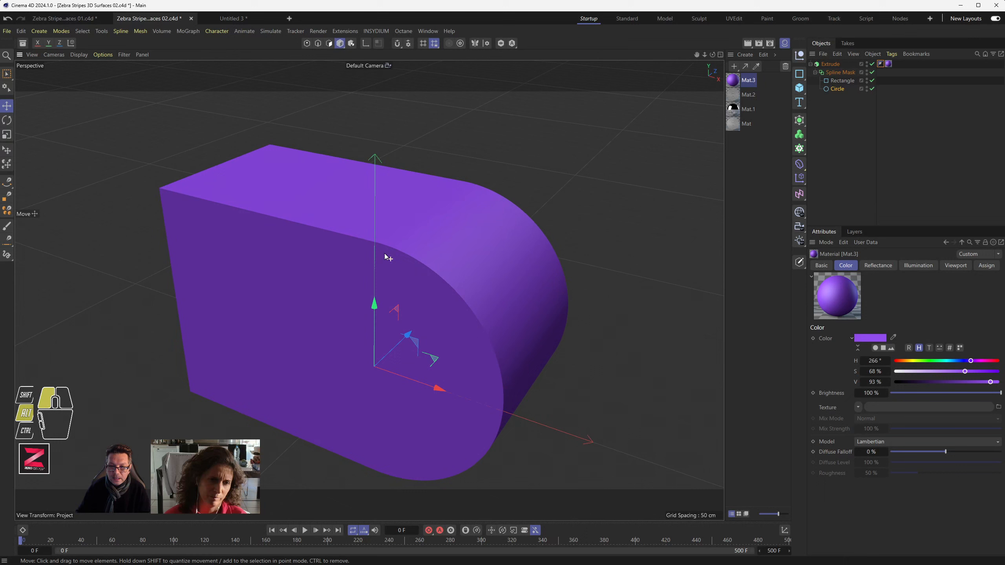
Change the renderer from Octane Renderer in the Render Settings and render the purple extrusion, including a close-up of its curved face.
{"action": "left_click", "coordinate": [770, 43]}
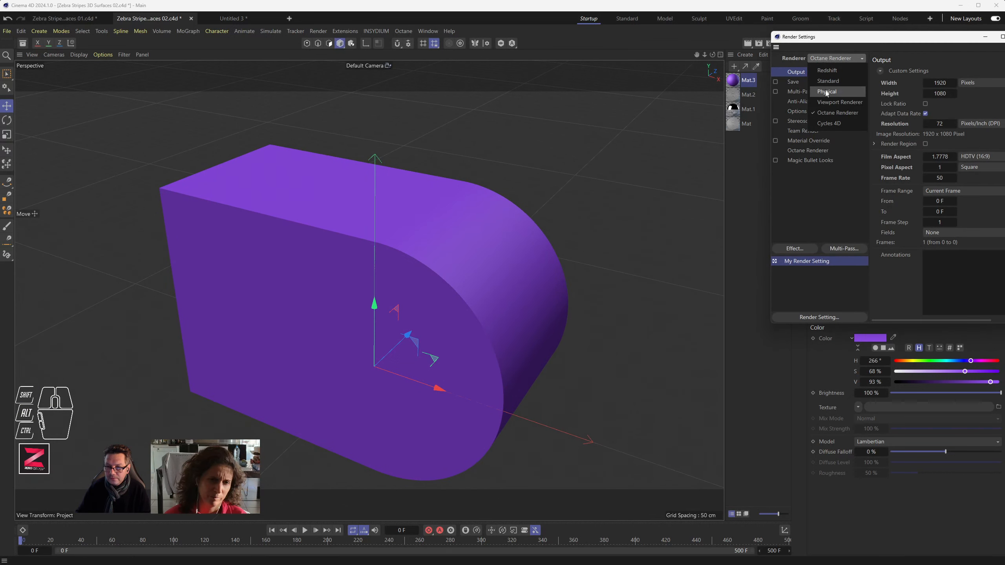
{"action": "left_click", "coordinate": [1003, 36]}
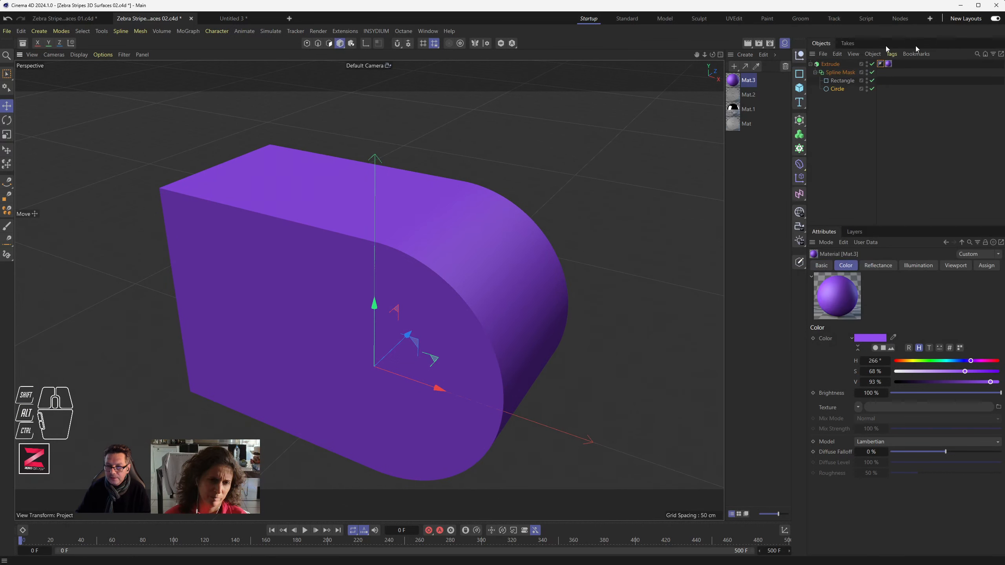
{"action": "left_click", "coordinate": [748, 44]}
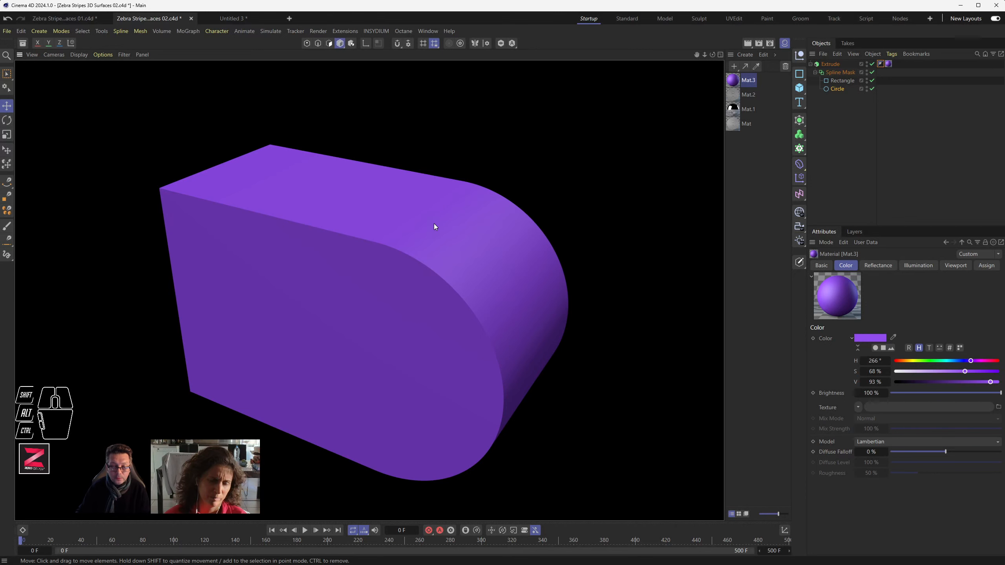
{"action": "scroll", "coordinate": [435, 226], "scroll_direction": "up", "scroll_amount": 7}
{"action": "middle_click_drag", "start_coordinate": [405, 214], "coordinate": [402, 258], "text": "alt"}
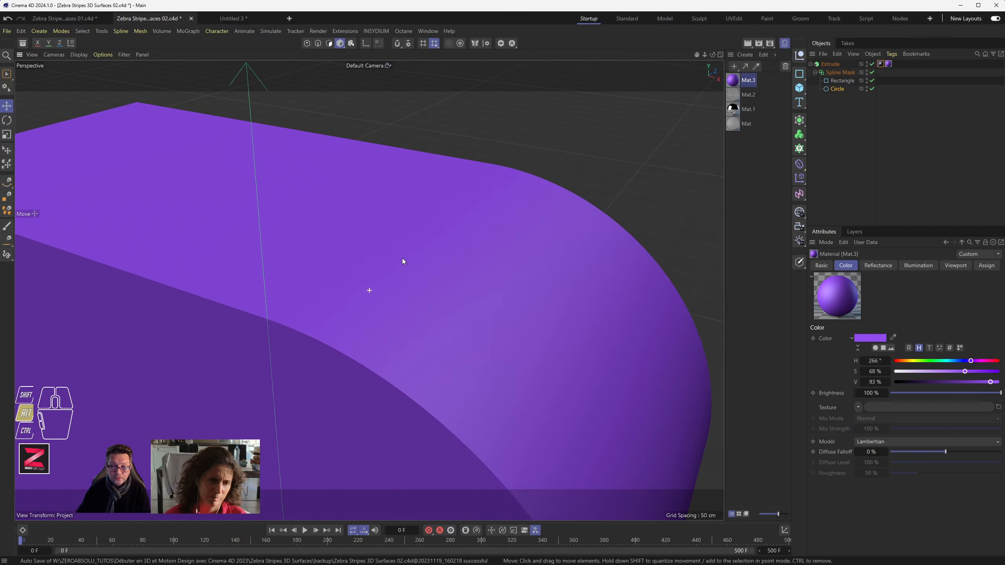
{"action": "left_click", "coordinate": [745, 42]}
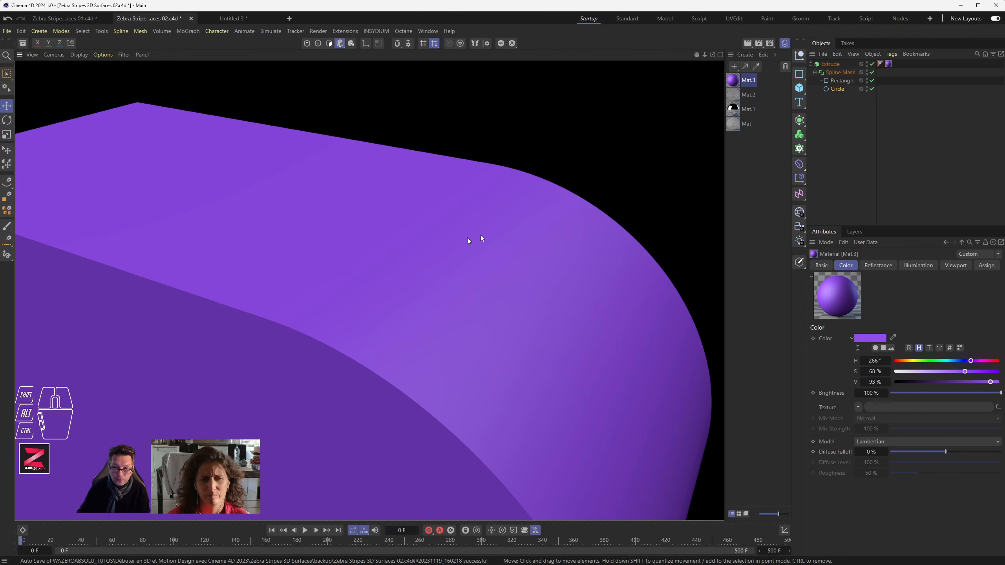
Set Mat.3's Default Specular to 100% Specular Strength, 24% Inner Width and 1% Width.
{"action": "double_click", "coordinate": [732, 80]}
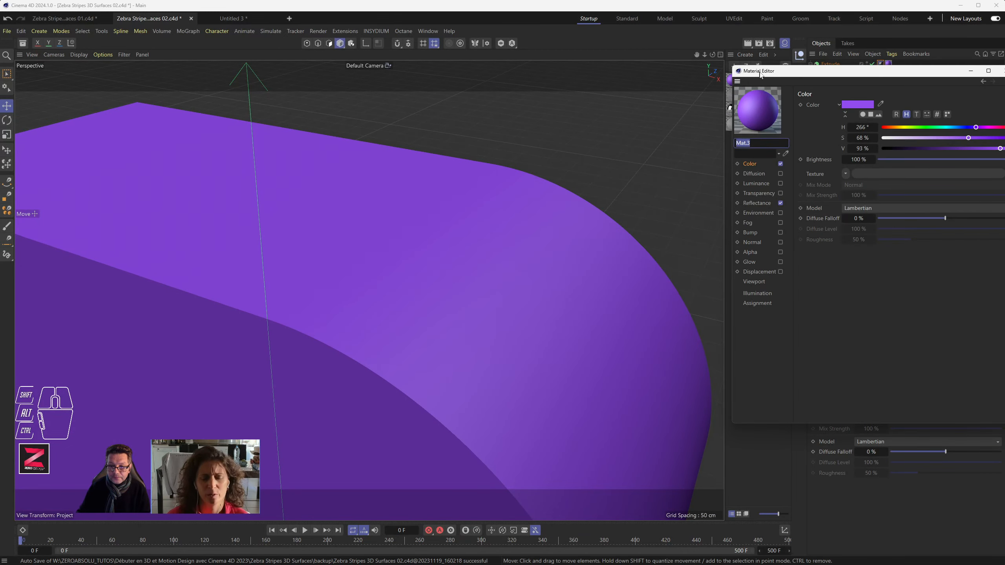
{"action": "left_click_drag", "start_coordinate": [759, 75], "coordinate": [396, 87]}
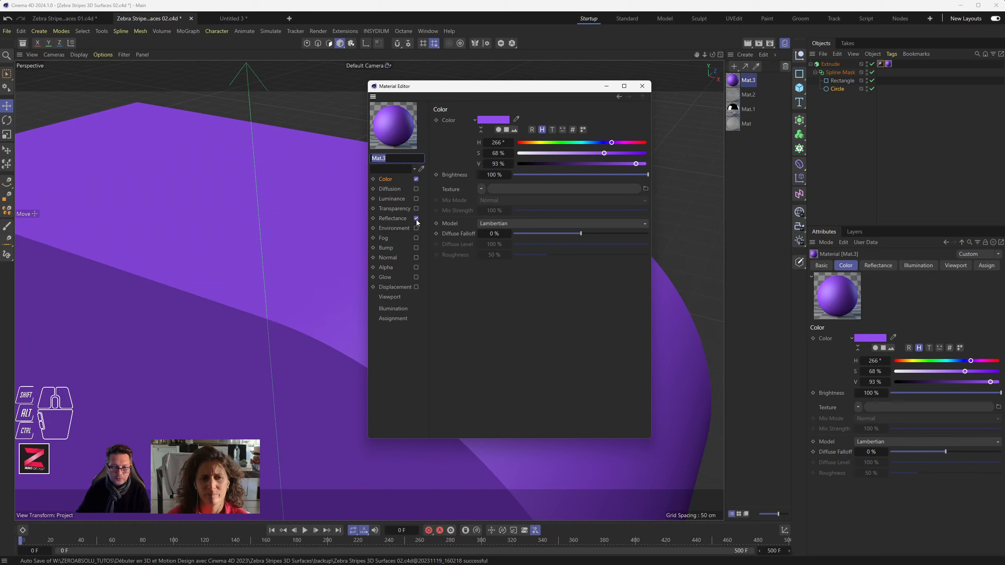
{"action": "left_click", "coordinate": [395, 220]}
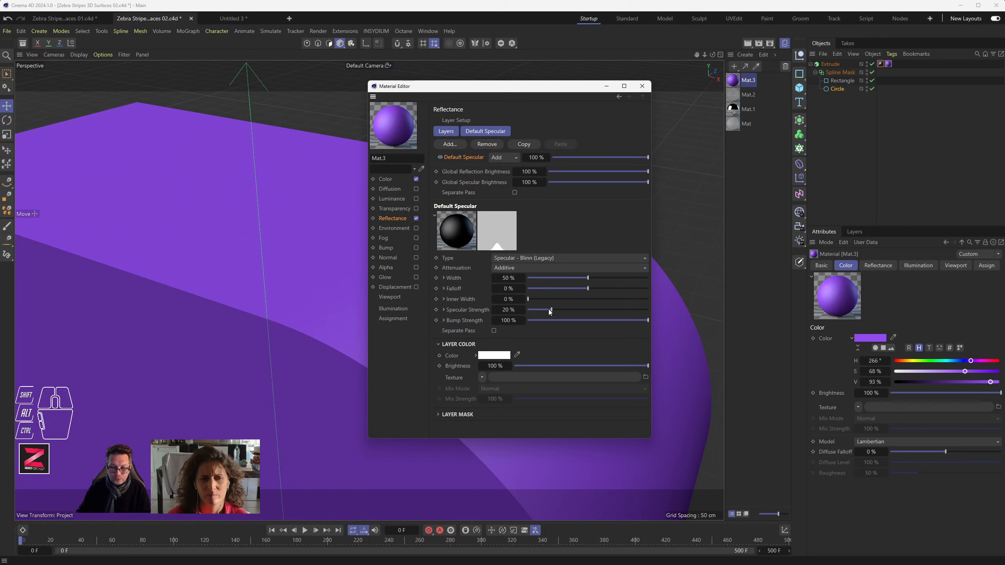
{"action": "left_click_drag", "start_coordinate": [548, 310], "coordinate": [657, 313]}
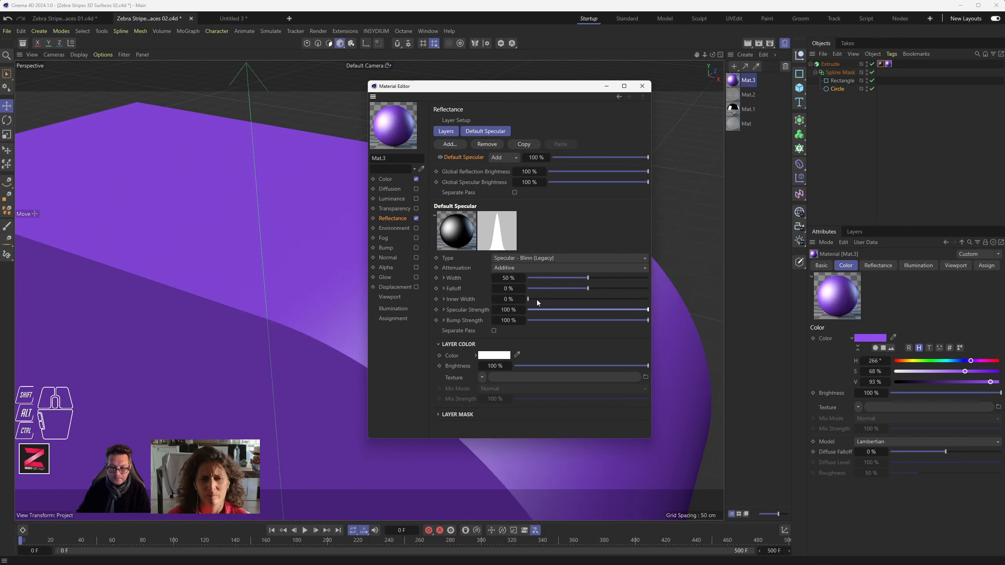
{"action": "left_click_drag", "start_coordinate": [538, 303], "coordinate": [506, 278]}
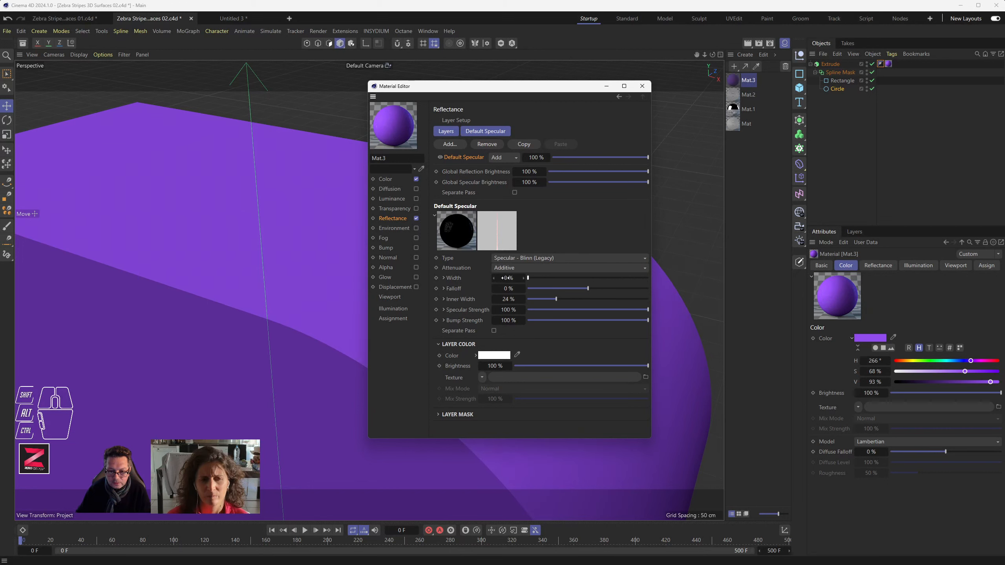
{"action": "left_click", "coordinate": [530, 279]}
Render the close-up view of the extrusion beside the Material Editor to check the specular highlight.
{"action": "left_click_drag", "start_coordinate": [571, 92], "coordinate": [696, 149]}
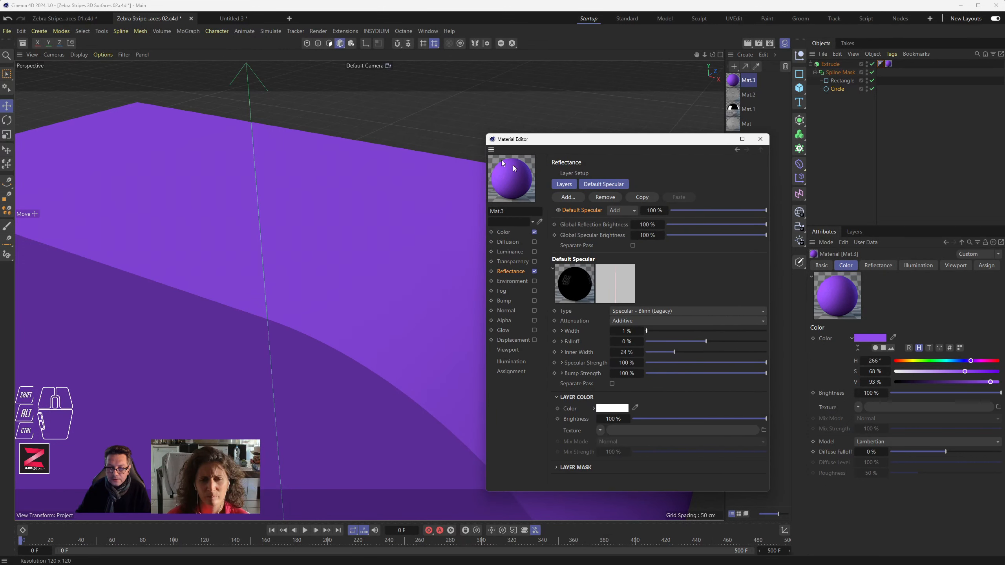
{"action": "left_click", "coordinate": [748, 46]}
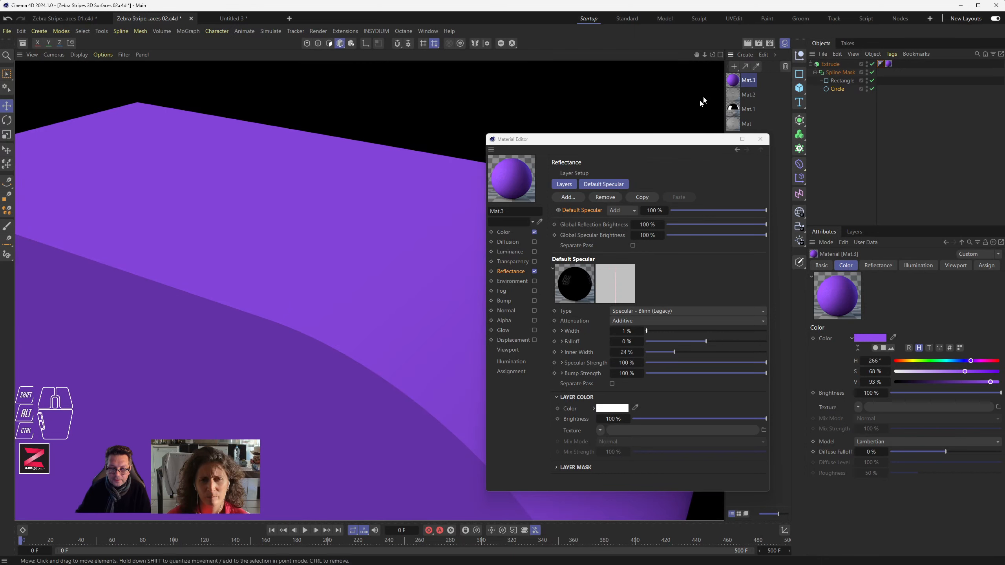
{"action": "left_click_drag", "start_coordinate": [596, 137], "coordinate": [624, 126]}
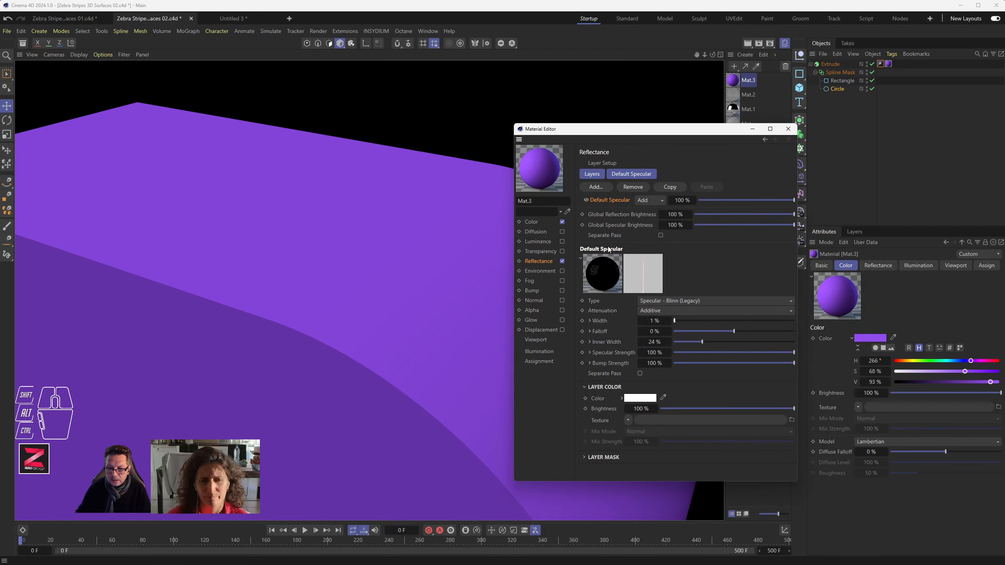
Set Mat.3's Default Specular to 16% Width, -21% Falloff, 65% Inner Width and 61% Specular Strength.
{"action": "mouse_move", "coordinate": [675, 321]}
{"action": "left_mouse_down"}
{"action": "mouse_move", "coordinate": [747, 324]}
{"action": "mouse_move", "coordinate": [718, 321]}
{"action": "left_mouse_up"}
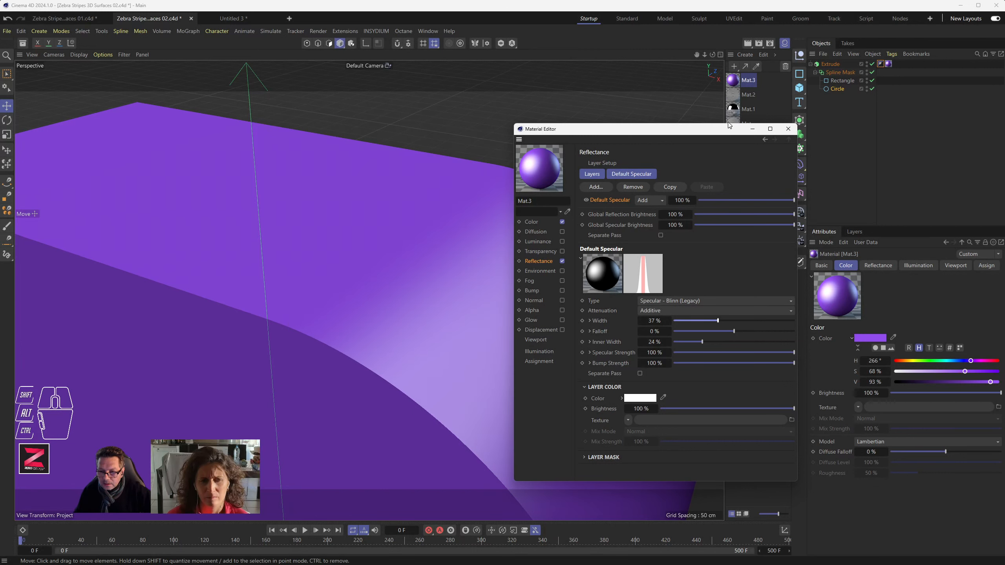
{"action": "left_click_drag", "start_coordinate": [708, 332], "coordinate": [752, 340]}
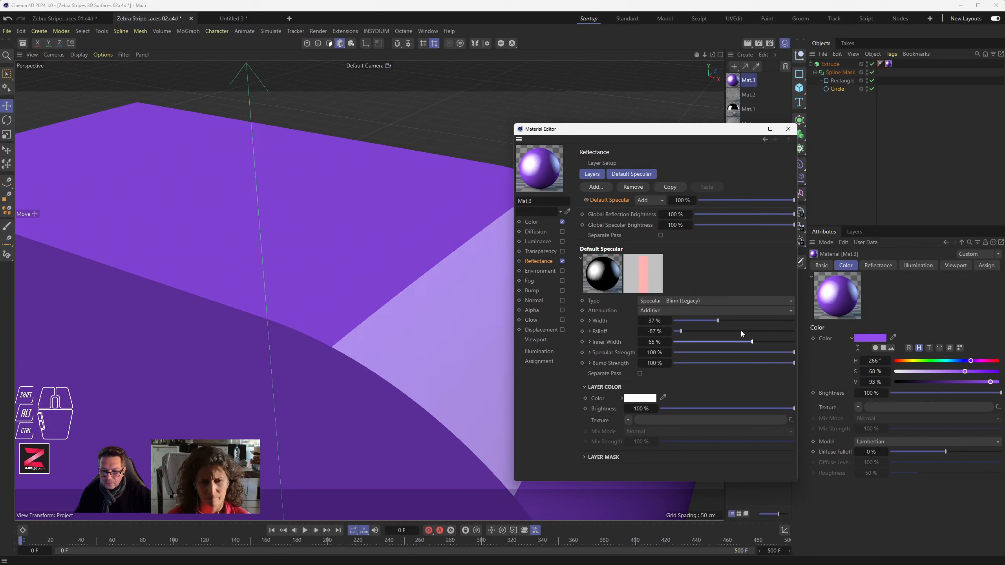
{"action": "left_click_drag", "start_coordinate": [676, 328], "coordinate": [836, 347]}
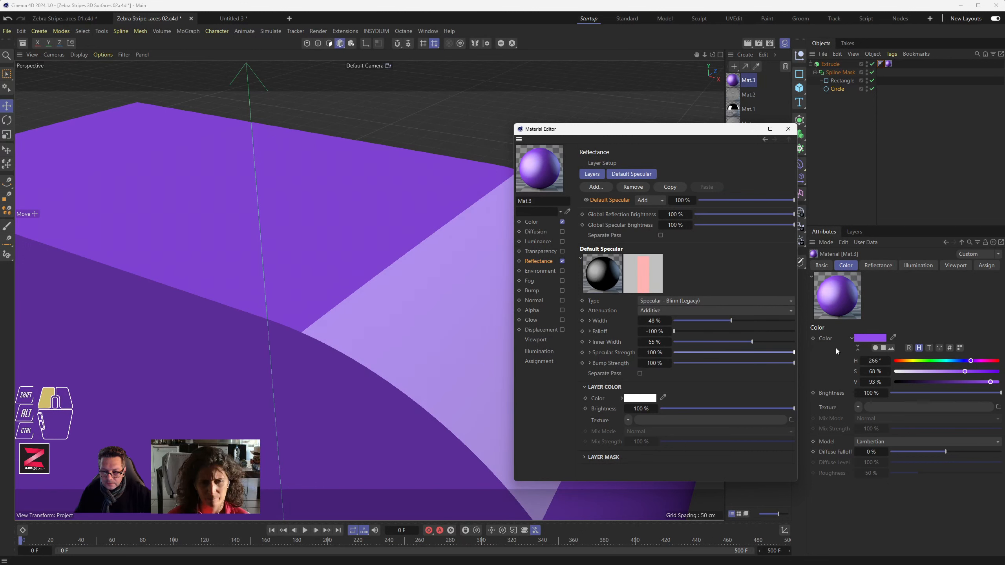
{"action": "left_click", "coordinate": [747, 351]}
{"action": "left_click", "coordinate": [743, 361]}
{"action": "left_click_drag", "start_coordinate": [729, 363], "coordinate": [794, 362]}
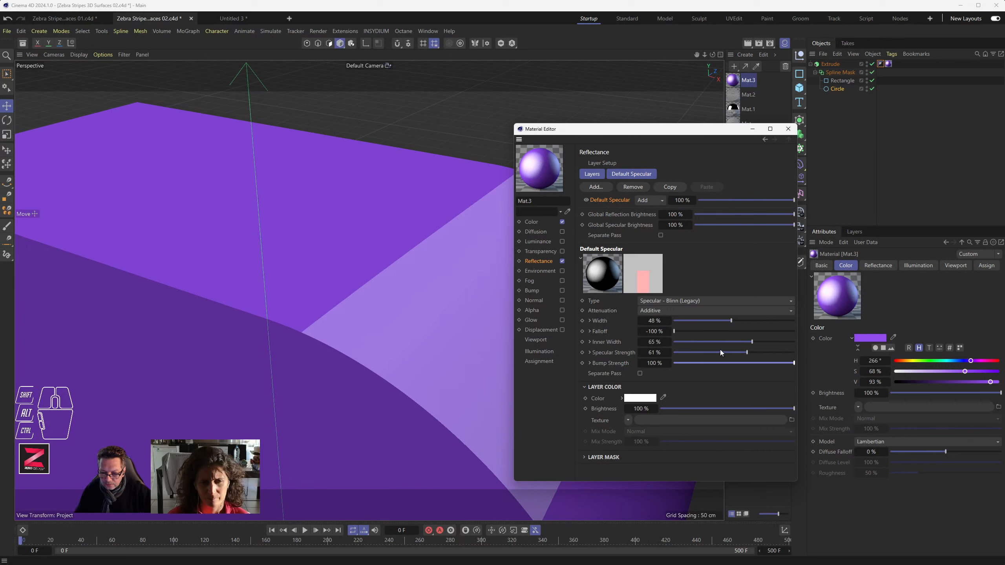
{"action": "mouse_move", "coordinate": [721, 319]}
{"action": "left_mouse_down"}
{"action": "mouse_move", "coordinate": [750, 326]}
{"action": "mouse_move", "coordinate": [687, 331]}
{"action": "mouse_move", "coordinate": [717, 333]}
{"action": "left_mouse_up"}
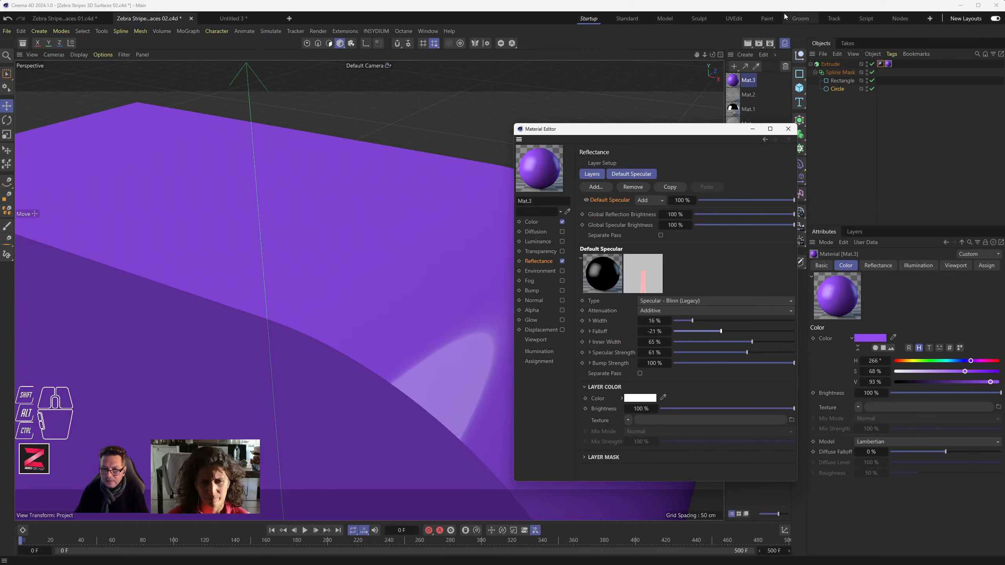
Render the purple extrusion at several distances and examine the edge of the specular highlight on the curved face.
{"action": "left_click", "coordinate": [747, 43]}
{"action": "left_click_drag", "start_coordinate": [405, 350], "coordinate": [269, 220], "text": "alt"}
{"action": "left_click", "coordinate": [747, 43]}
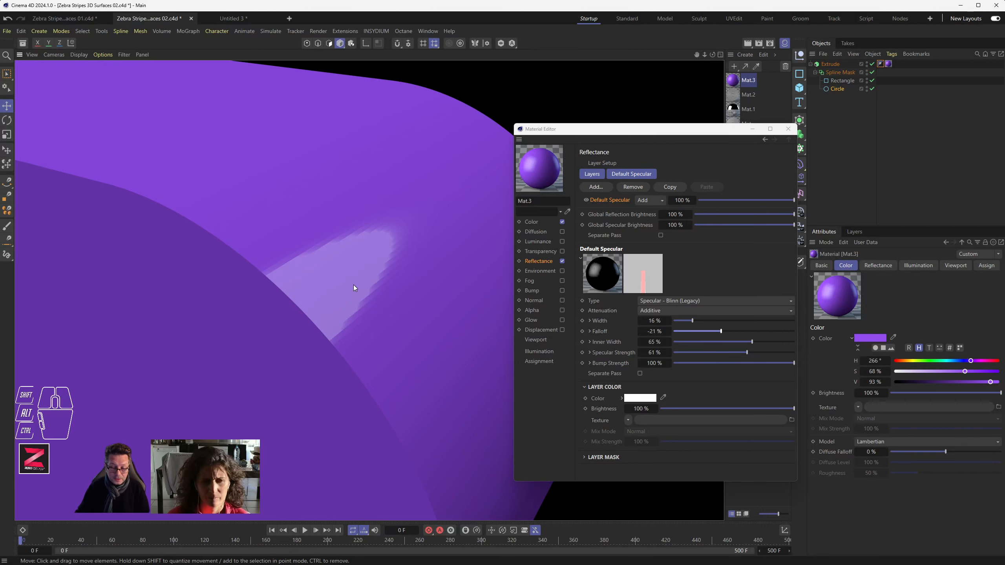
{"action": "scroll", "coordinate": [347, 287], "scroll_direction": "up", "scroll_amount": 3}
{"action": "scroll", "coordinate": [301, 305], "scroll_direction": "up", "scroll_amount": 4}
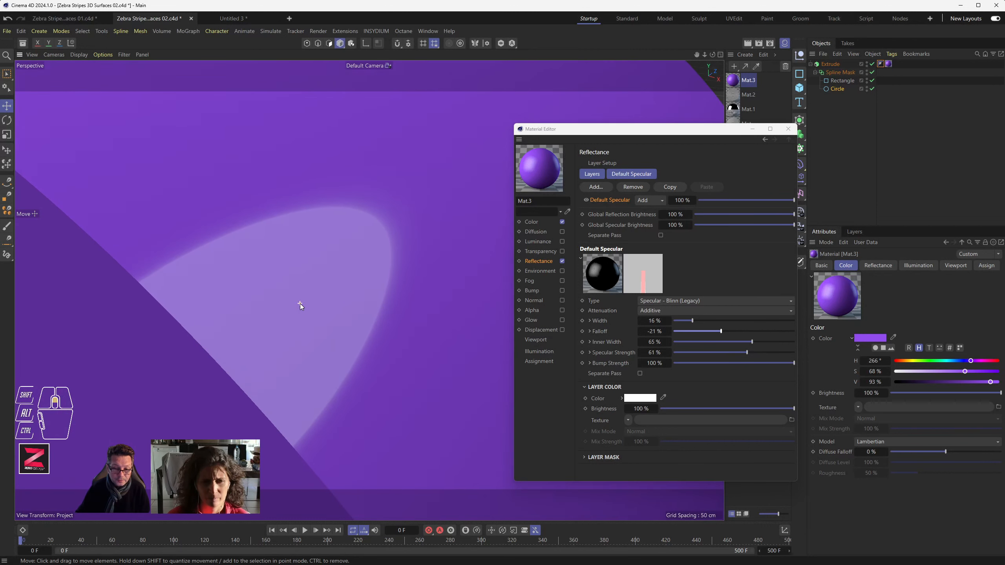
{"action": "left_click_drag", "start_coordinate": [349, 265], "coordinate": [392, 244], "text": "alt"}
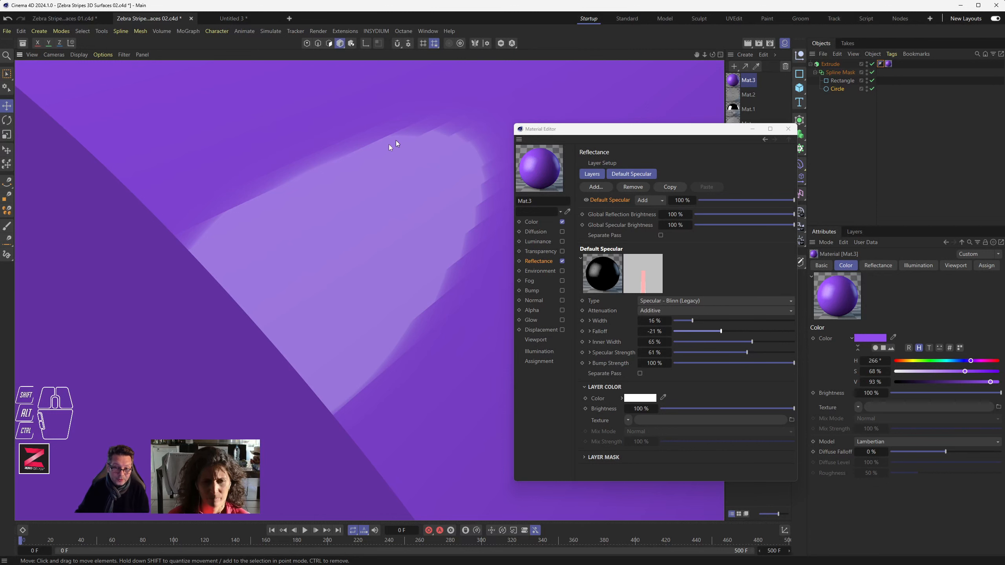
{"action": "scroll", "coordinate": [364, 351], "scroll_direction": "down", "scroll_amount": 4}
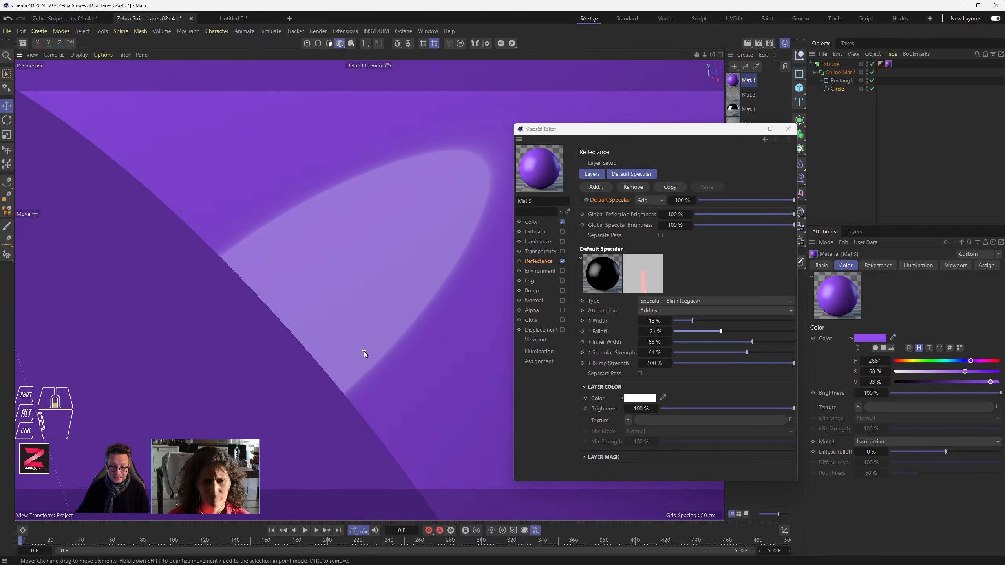
{"action": "scroll", "coordinate": [365, 351], "scroll_direction": "down", "scroll_amount": 6}
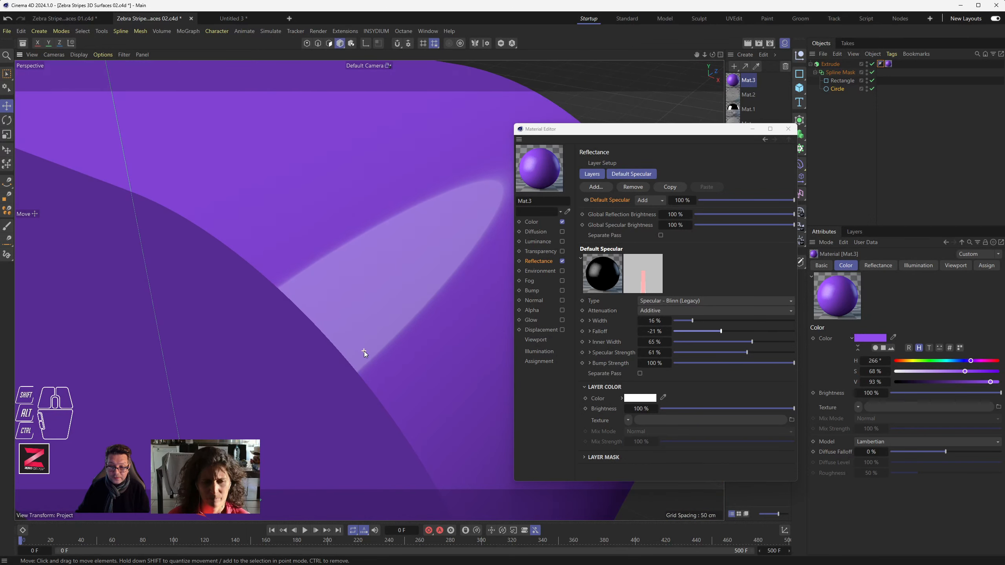
{"action": "mouse_move", "coordinate": [365, 351]}
{"action": "left_mouse_down", "text": "alt"}
{"action": "mouse_move", "coordinate": [379, 332]}
{"action": "mouse_move", "coordinate": [370, 348]}
{"action": "left_mouse_up", "text": "alt"}
Set Mat.3's specular Falloff to -4% and Width to 29%, and render the extrusion.
{"action": "left_click", "coordinate": [732, 331]}
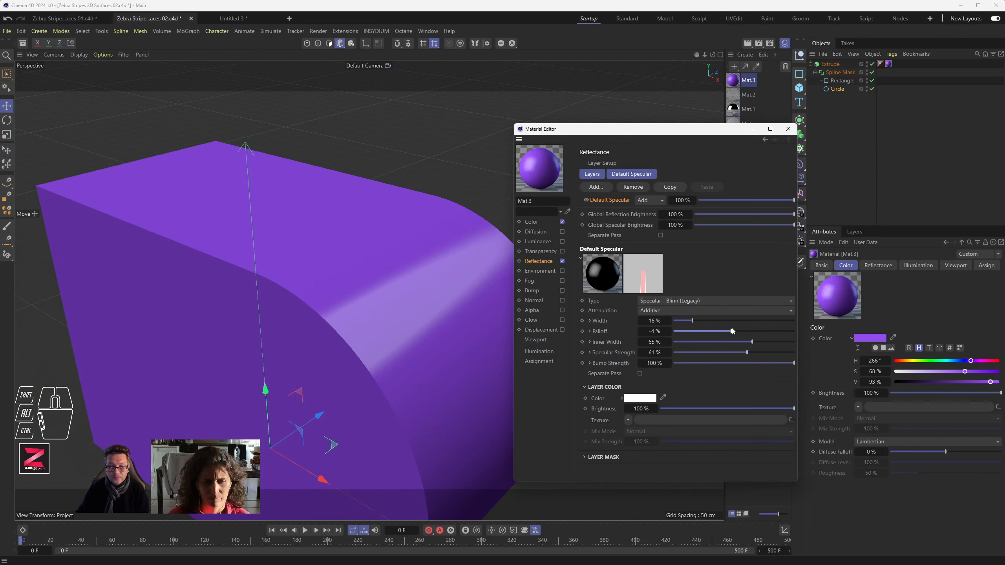
{"action": "mouse_move", "coordinate": [703, 321]}
{"action": "left_mouse_down"}
{"action": "mouse_move", "coordinate": [722, 321]}
{"action": "mouse_move", "coordinate": [708, 321]}
{"action": "left_mouse_up"}
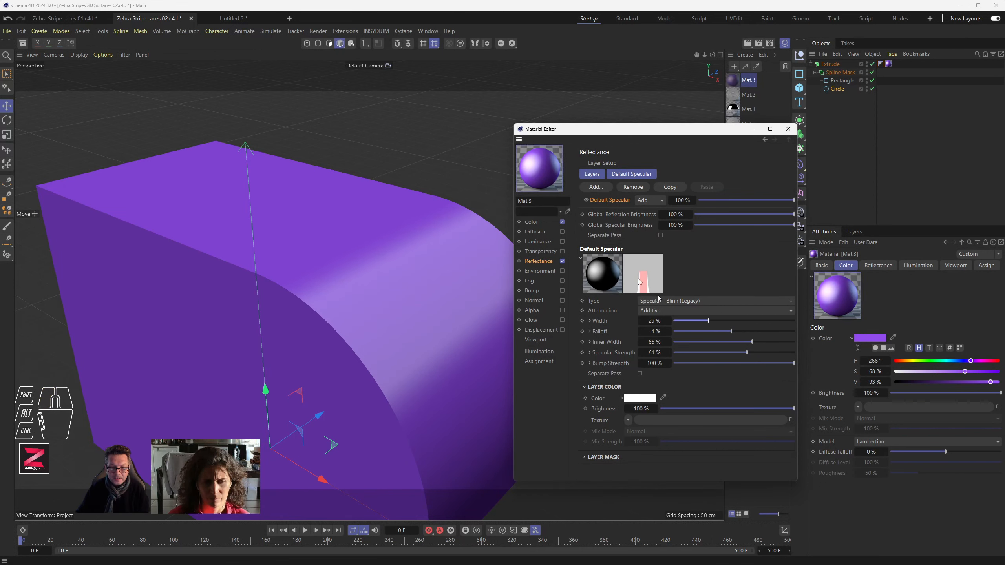
{"action": "left_click", "coordinate": [752, 44]}
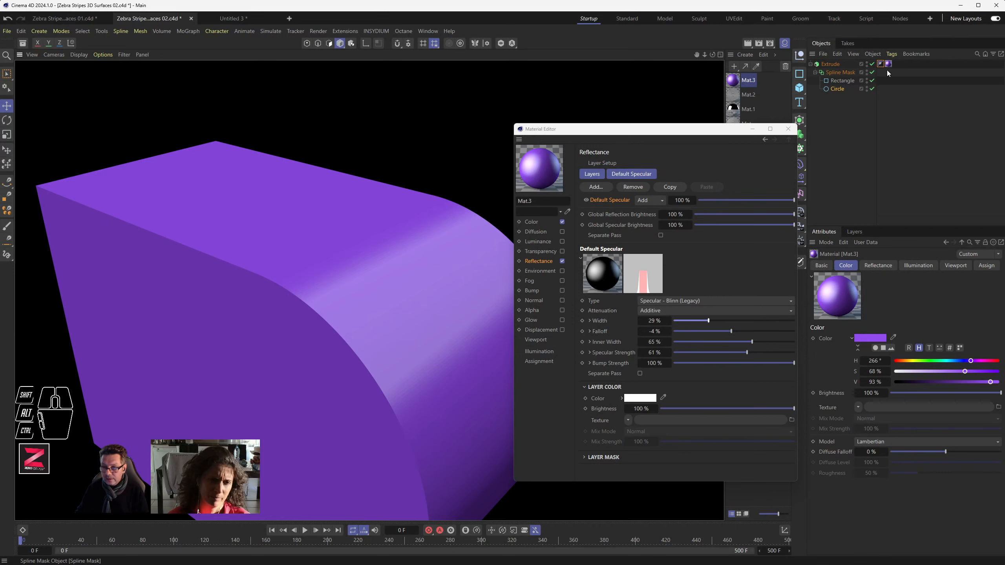
Replace the Extrude's material with the zebra-striped Mat.2 and render the view.
{"action": "left_click_drag", "start_coordinate": [732, 97], "coordinate": [889, 64]}
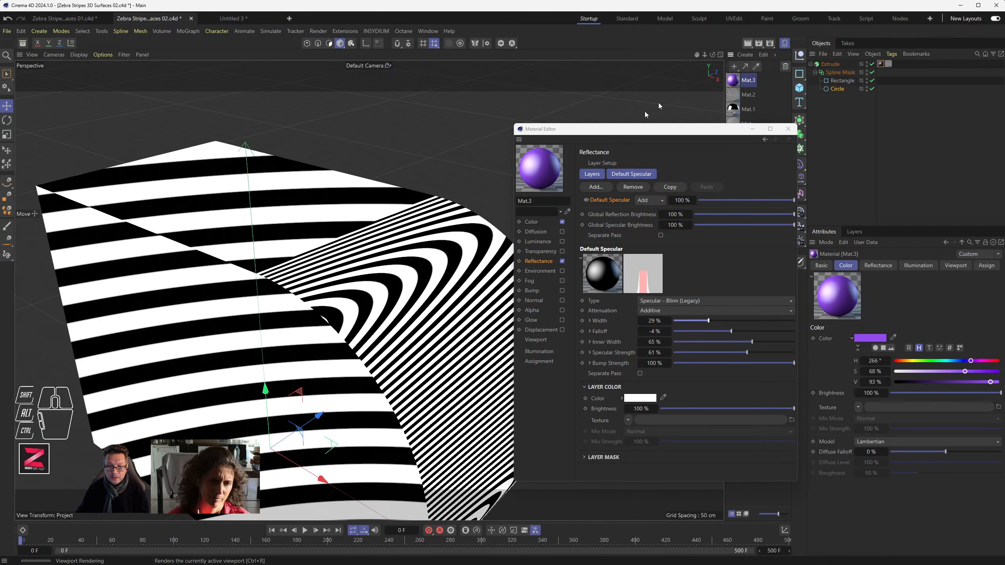
{"action": "key", "text": "ctrl+r"}
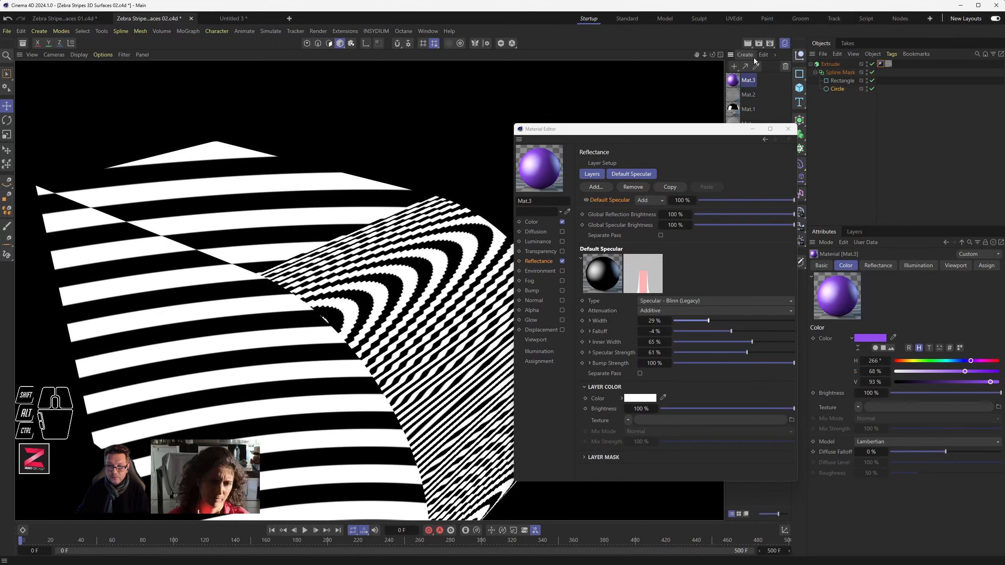
{"action": "left_click", "coordinate": [880, 65]}
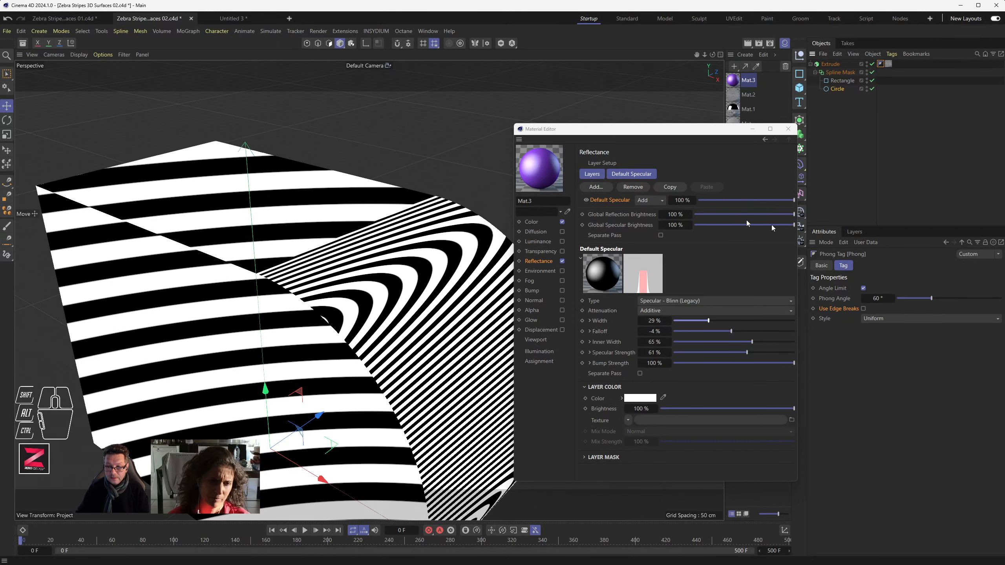
Close the Material Editor, inspect the zebra stripes where the flat and curved faces meet, and render the rotated view.
{"action": "left_click_drag", "start_coordinate": [305, 284], "coordinate": [380, 291], "text": "alt"}
{"action": "scroll", "coordinate": [305, 277], "scroll_direction": "up", "scroll_amount": 6, "text": "alt"}
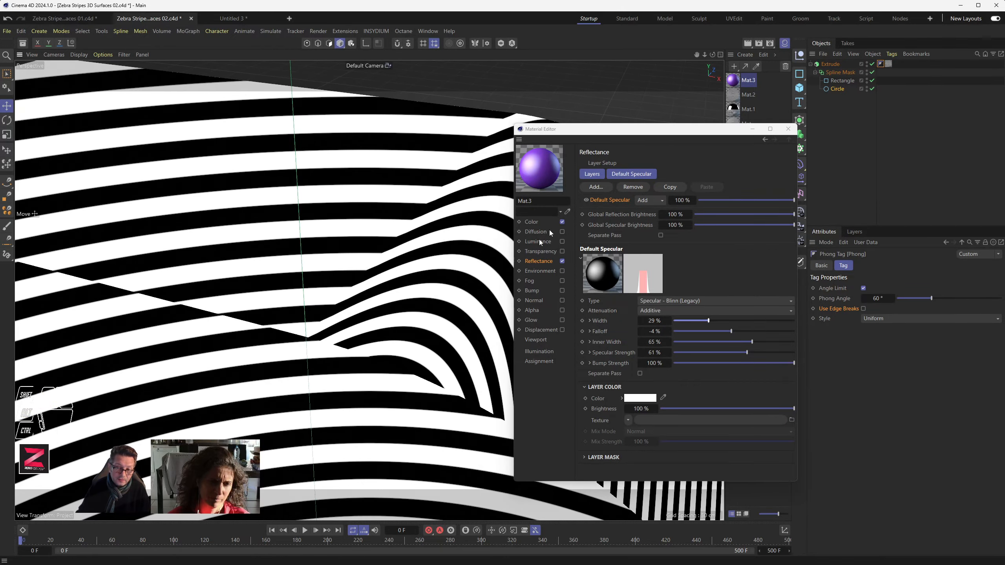
{"action": "left_click", "coordinate": [789, 130]}
{"action": "left_click_drag", "start_coordinate": [346, 337], "coordinate": [405, 321], "text": "alt"}
{"action": "scroll", "coordinate": [448, 321], "scroll_direction": "down", "scroll_amount": 4, "text": "alt"}
{"action": "scroll", "coordinate": [448, 322], "scroll_direction": "down", "scroll_amount": 5, "text": "alt"}
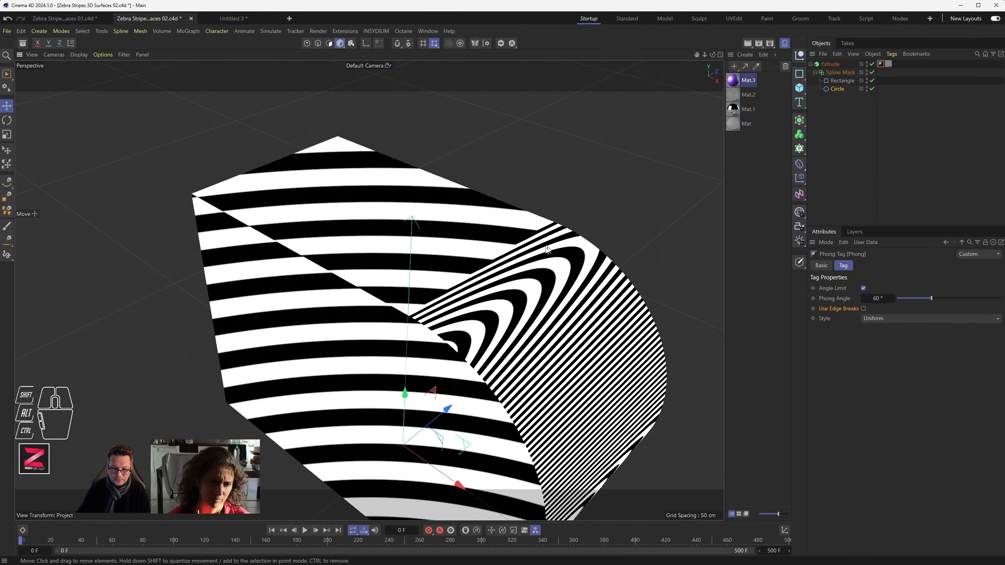
{"action": "left_click_drag", "start_coordinate": [478, 277], "coordinate": [505, 264], "text": "alt"}
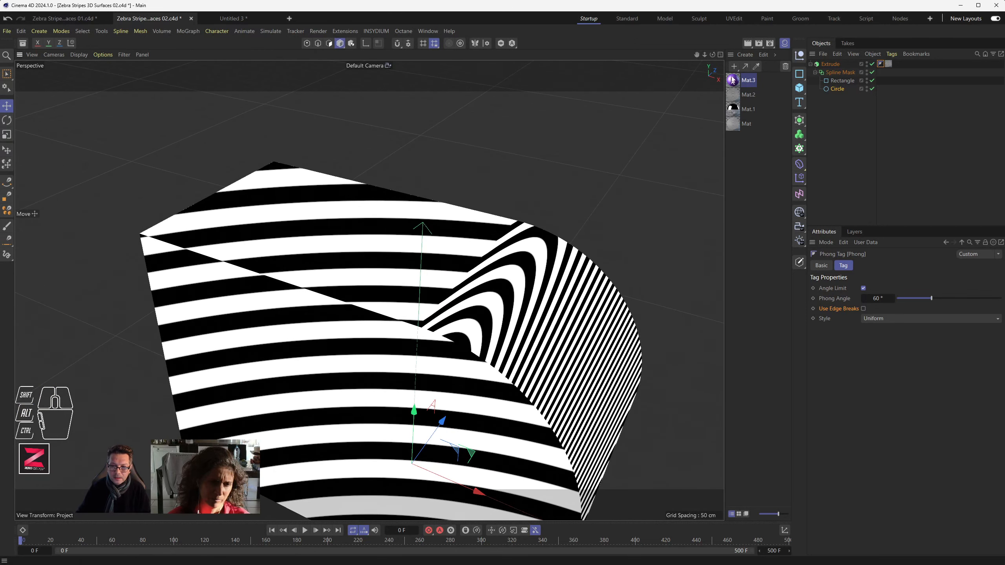
{"action": "left_click", "coordinate": [748, 44]}
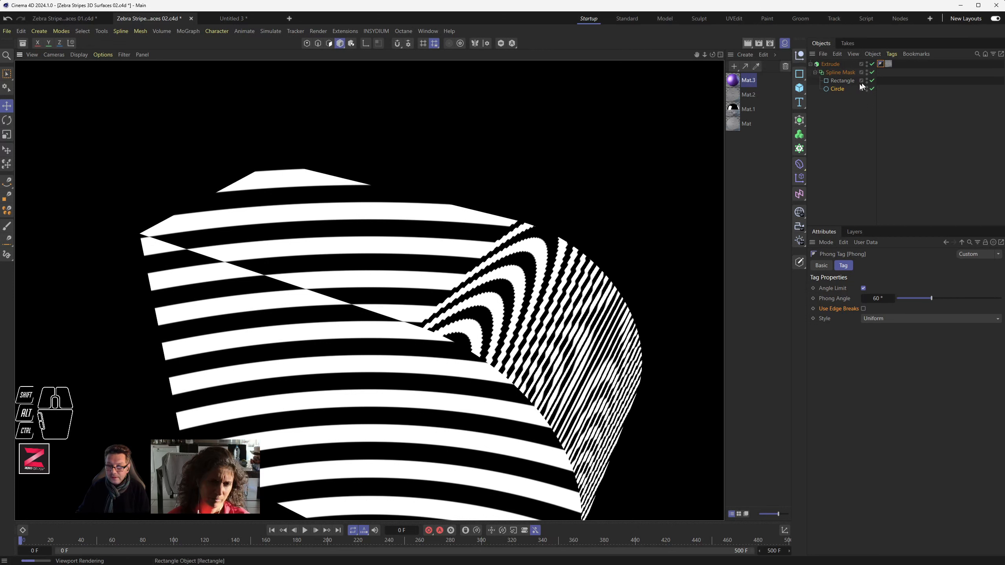
Create a new pink material with hue 345°, saturation 72% and value 100%, apply it to the Extrude and render it.
{"action": "left_click", "coordinate": [727, 64]}
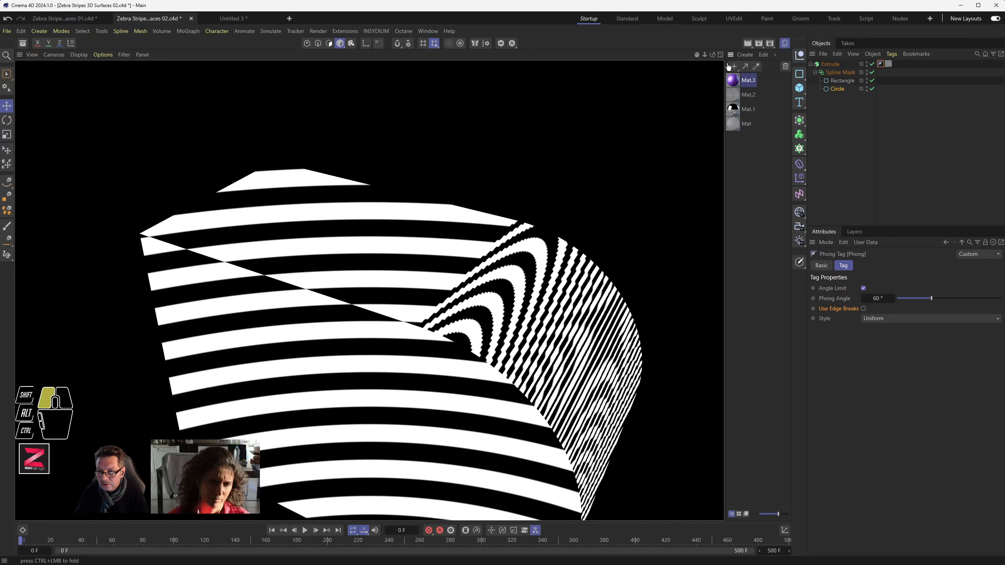
{"action": "left_click_drag", "start_coordinate": [731, 71], "coordinate": [889, 65]}
{"action": "left_click", "coordinate": [734, 66]}
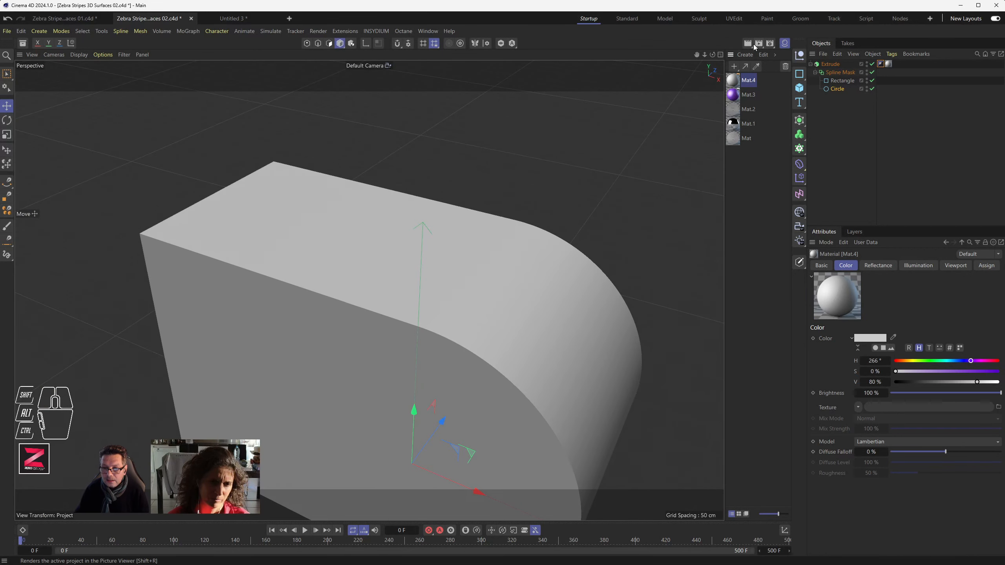
{"action": "left_click", "coordinate": [993, 361]}
{"action": "left_click", "coordinate": [968, 372]}
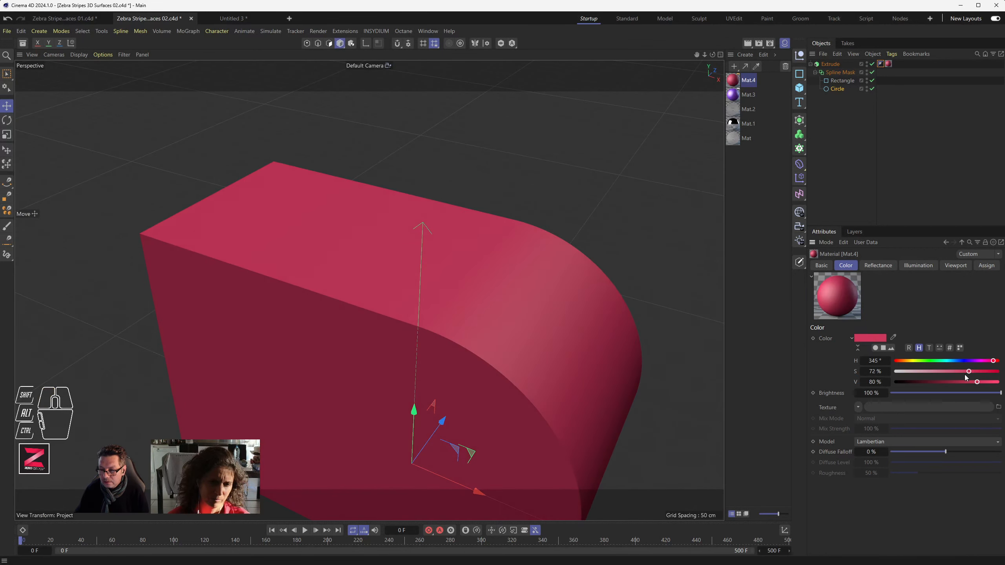
{"action": "left_click_drag", "start_coordinate": [977, 382], "coordinate": [999, 382]}
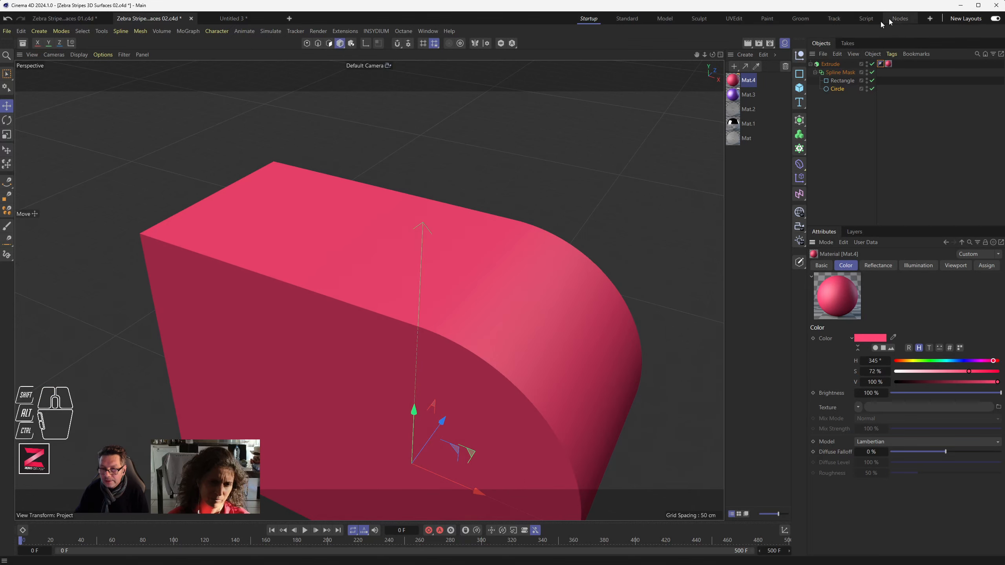
{"action": "left_click", "coordinate": [748, 43]}
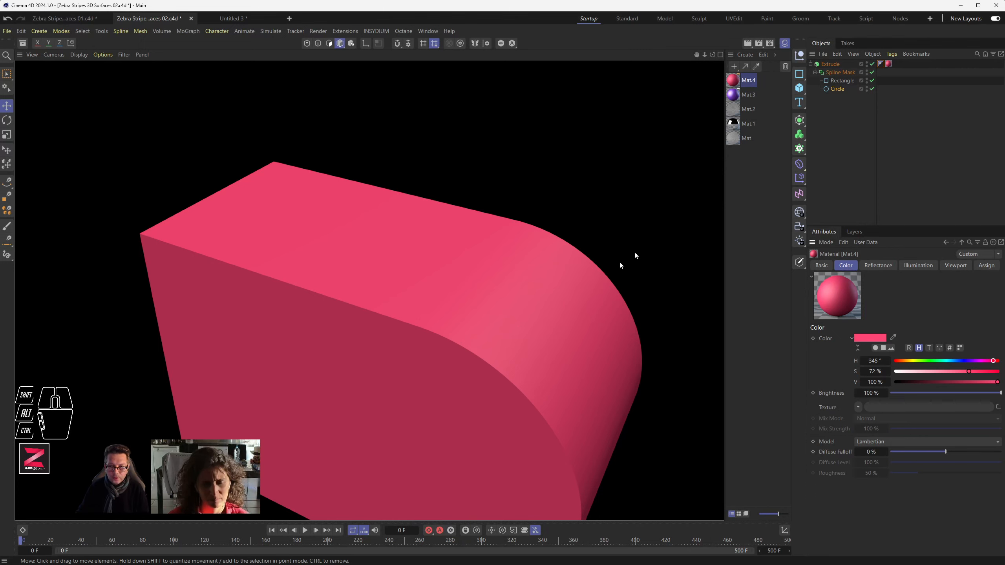
Display the shaded model with its mesh lines and set the Circle's intermediate points Number to 32.
{"action": "left_click", "coordinate": [837, 88]}
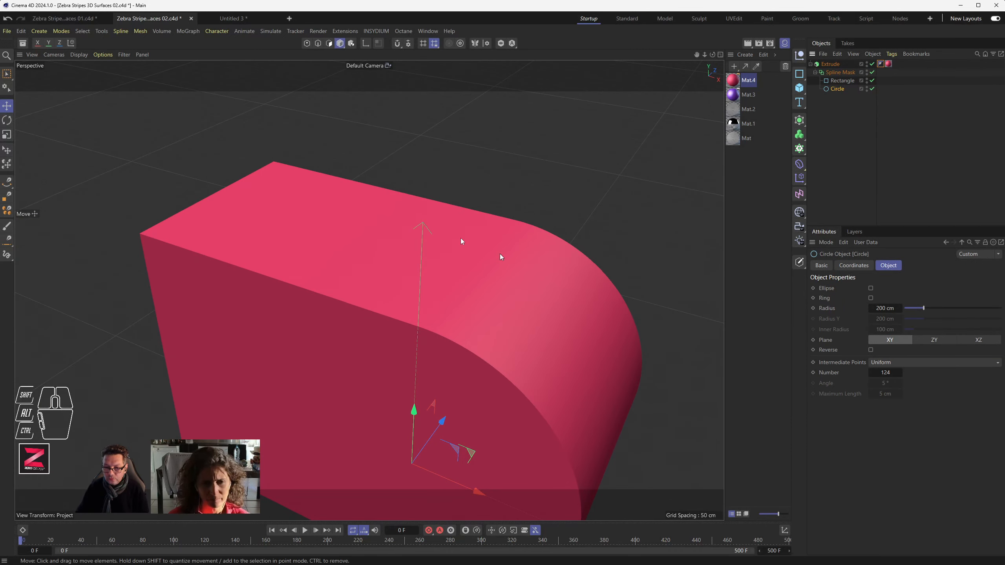
{"action": "left_click", "coordinate": [79, 54]}
{"action": "left_click", "coordinate": [107, 92]}
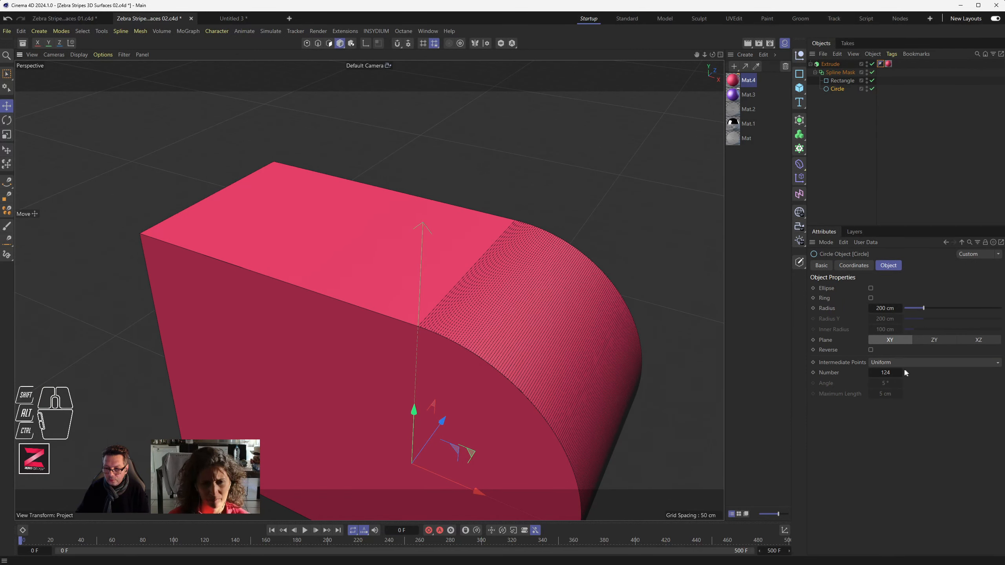
{"action": "mouse_move", "coordinate": [904, 371]}
{"action": "left_mouse_down"}
{"action": "mouse_move", "coordinate": [871, 372]}
{"action": "mouse_move", "coordinate": [889, 372]}
{"action": "left_mouse_up"}
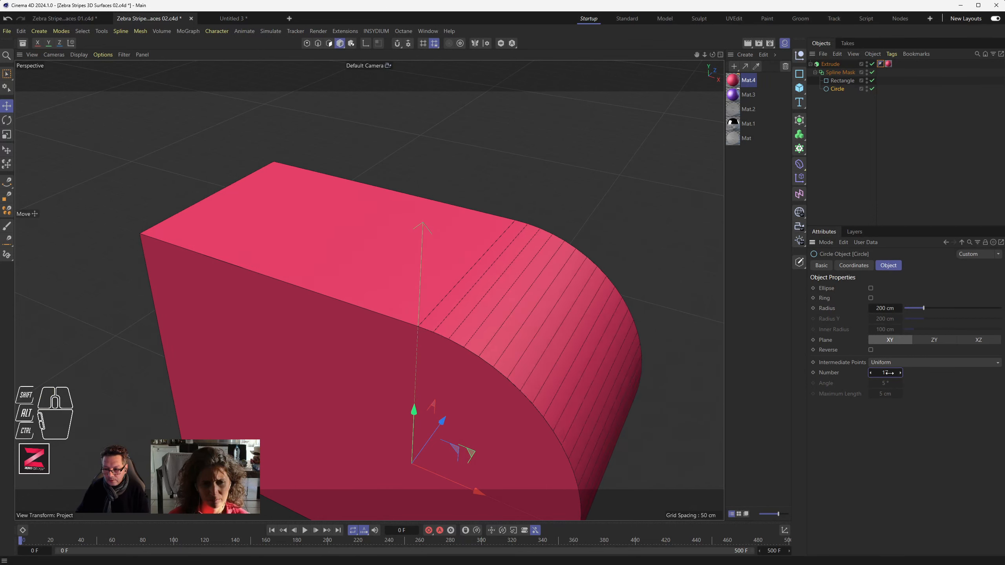
{"action": "left_click", "coordinate": [889, 373]}
{"action": "key", "text": "Return"}
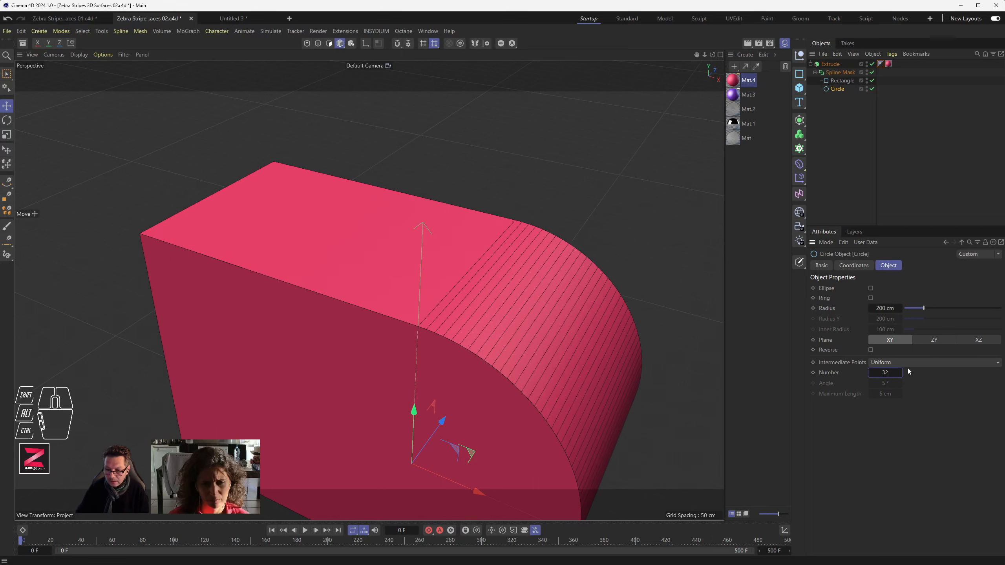
Render the pink extrusion in full and close up to check the shading of its curved face.
{"action": "left_click", "coordinate": [747, 43]}
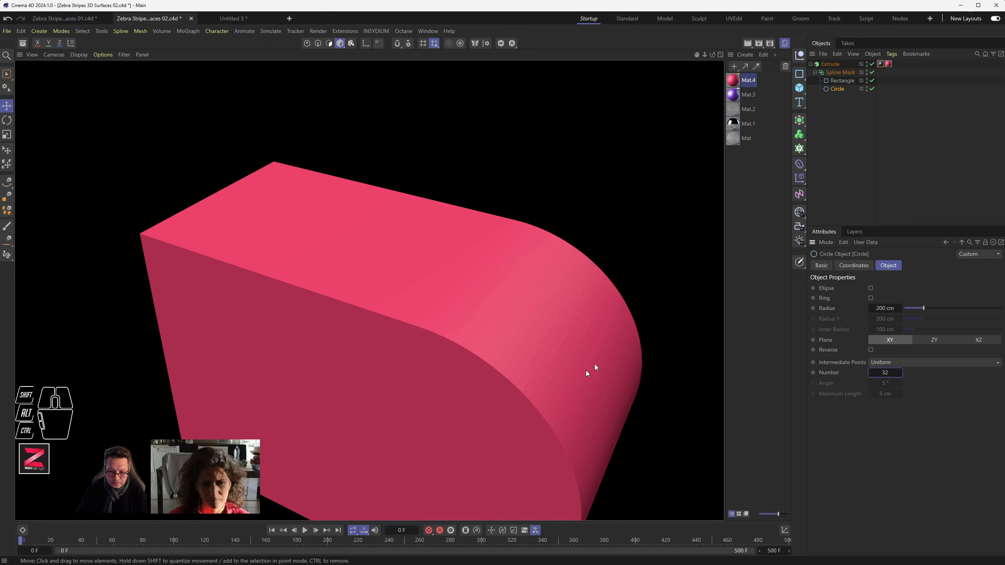
{"action": "scroll", "coordinate": [583, 370], "scroll_direction": "up", "scroll_amount": 1}
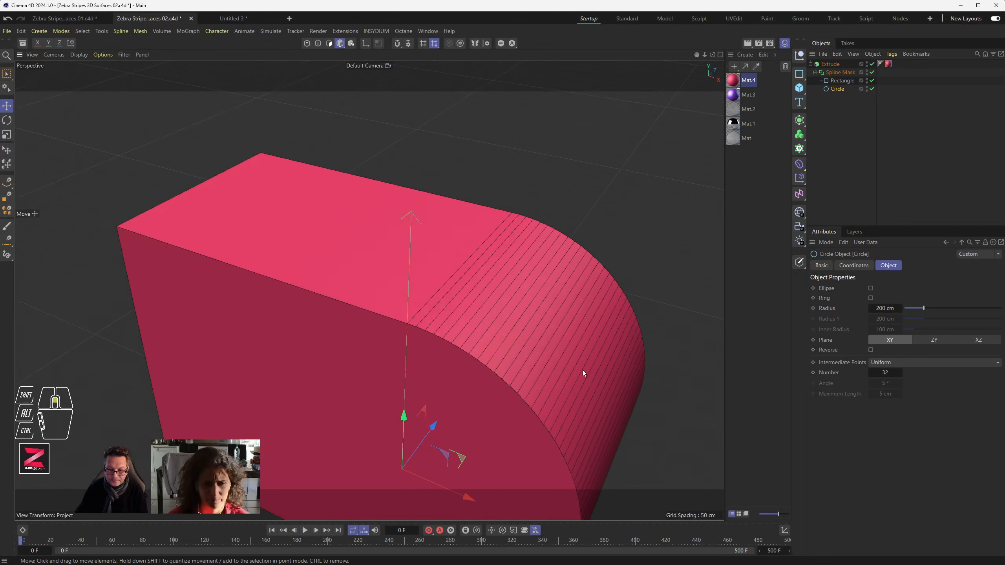
{"action": "scroll", "coordinate": [583, 370], "scroll_direction": "up", "scroll_amount": 6}
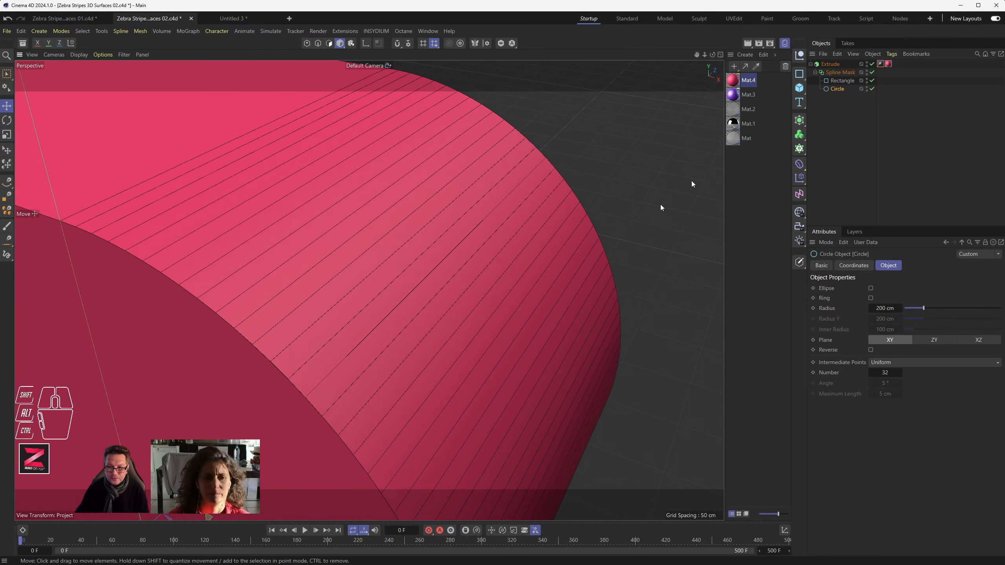
{"action": "left_click", "coordinate": [749, 44]}
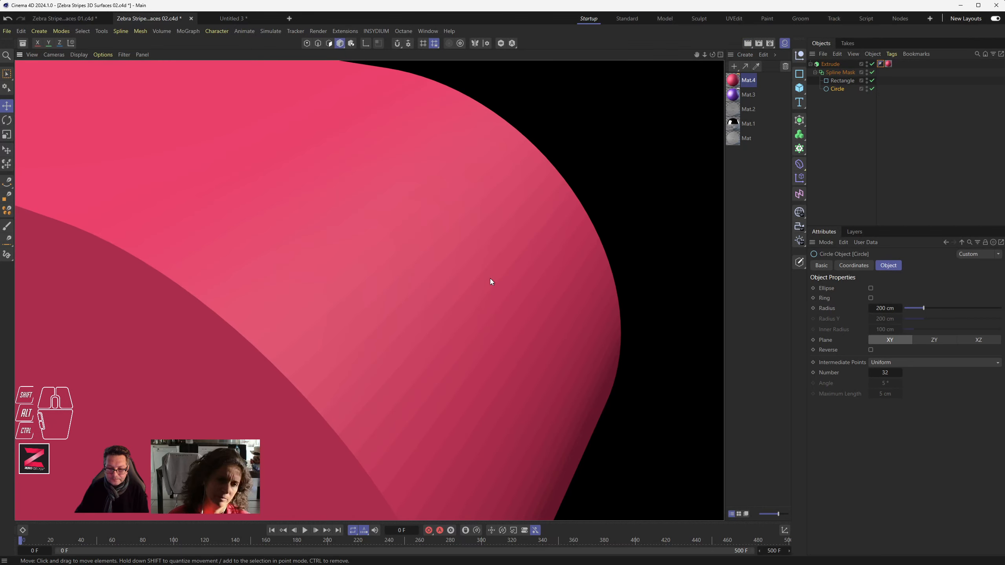
Set the Phong Angle in the Extrude's Phong tag to 70°.
{"action": "left_click", "coordinate": [880, 64]}
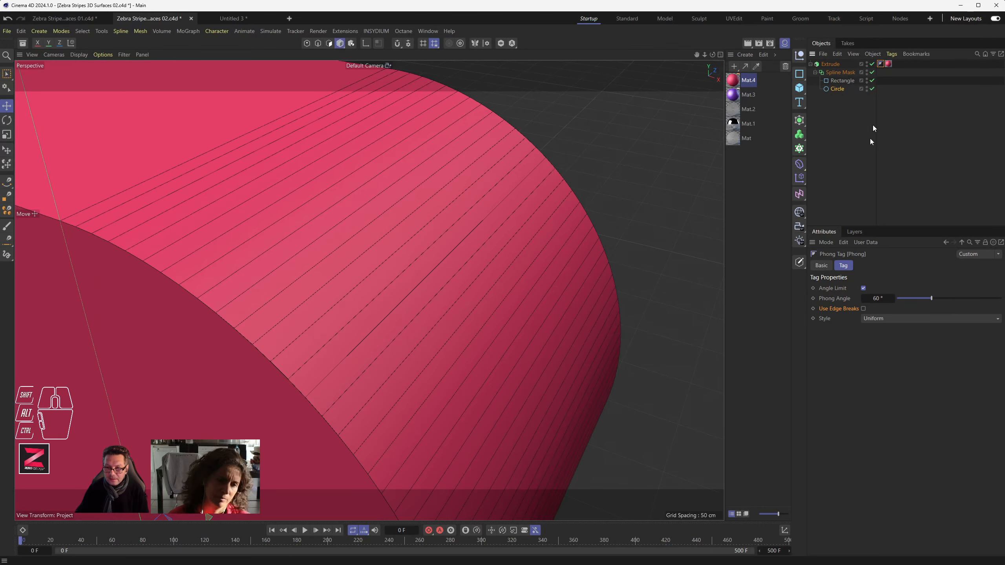
{"action": "mouse_move", "coordinate": [930, 300]}
{"action": "left_mouse_down"}
{"action": "mouse_move", "coordinate": [954, 298]}
{"action": "mouse_move", "coordinate": [938, 298]}
{"action": "left_mouse_up"}
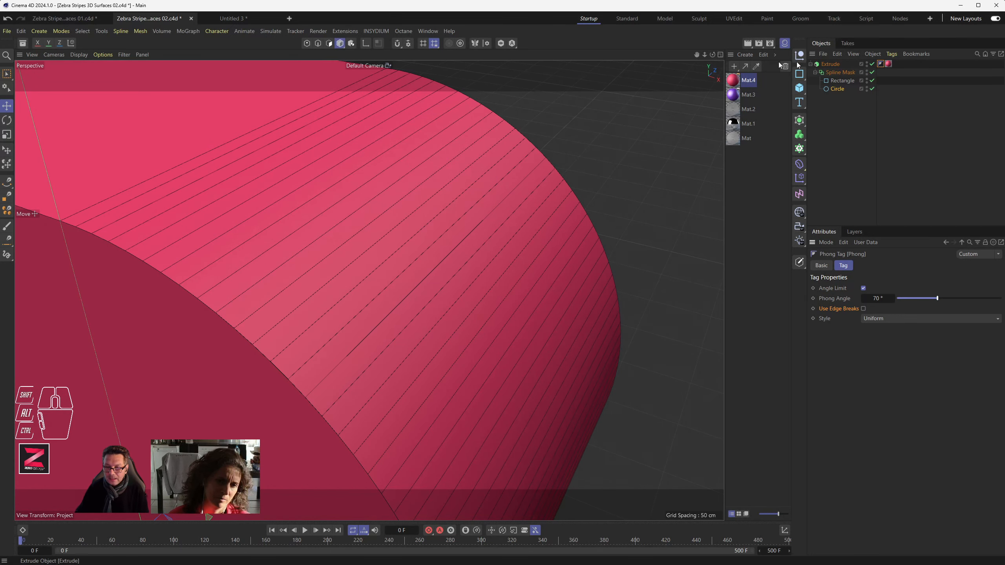
Render the close-up of the extrusion's curved face, and check the Spline Mask's Create Cap and Mode options.
{"action": "left_click", "coordinate": [749, 44]}
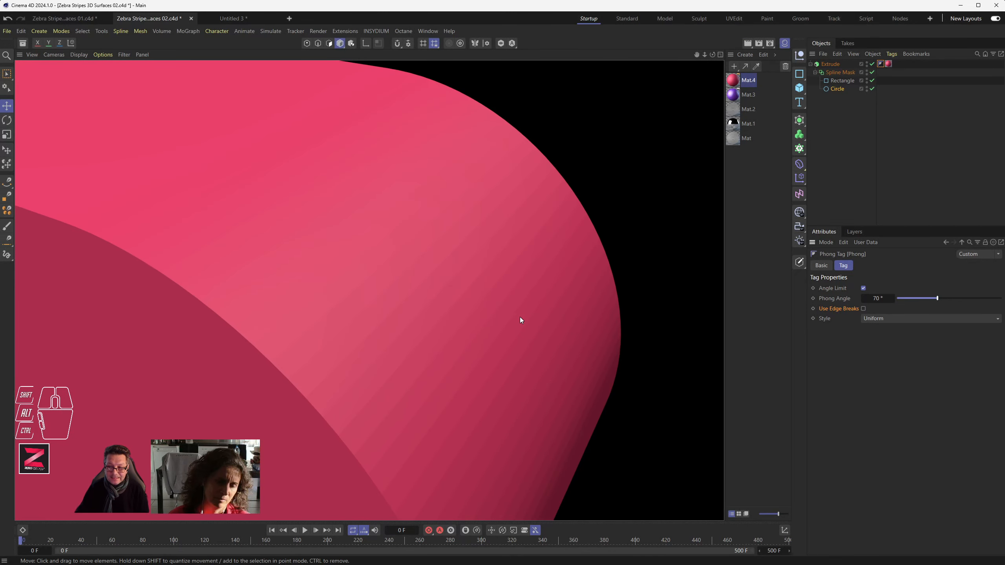
{"action": "left_click", "coordinate": [841, 73]}
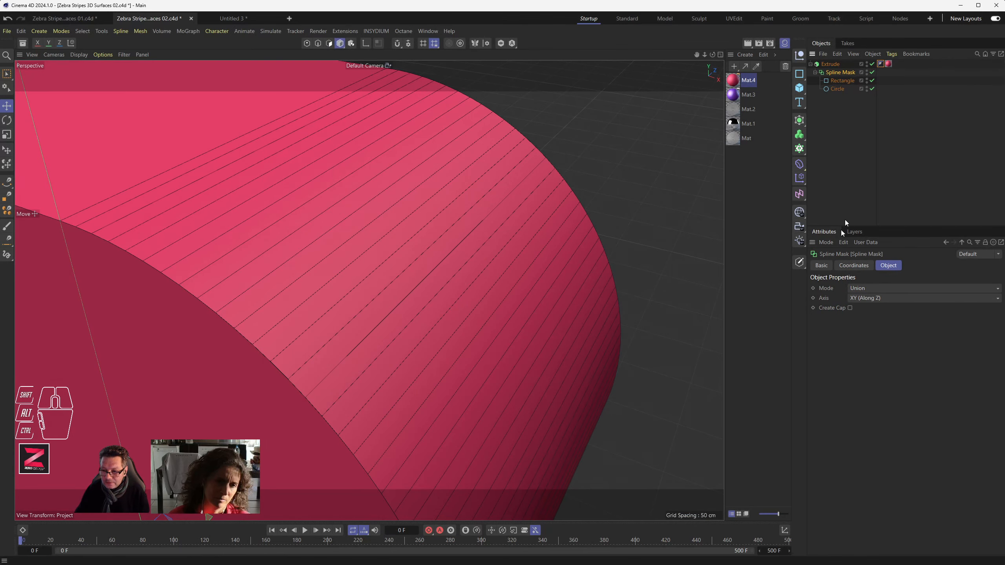
{"action": "left_click", "coordinate": [850, 308]}
{"action": "left_click", "coordinate": [850, 308]}
{"action": "left_click", "coordinate": [863, 290]}
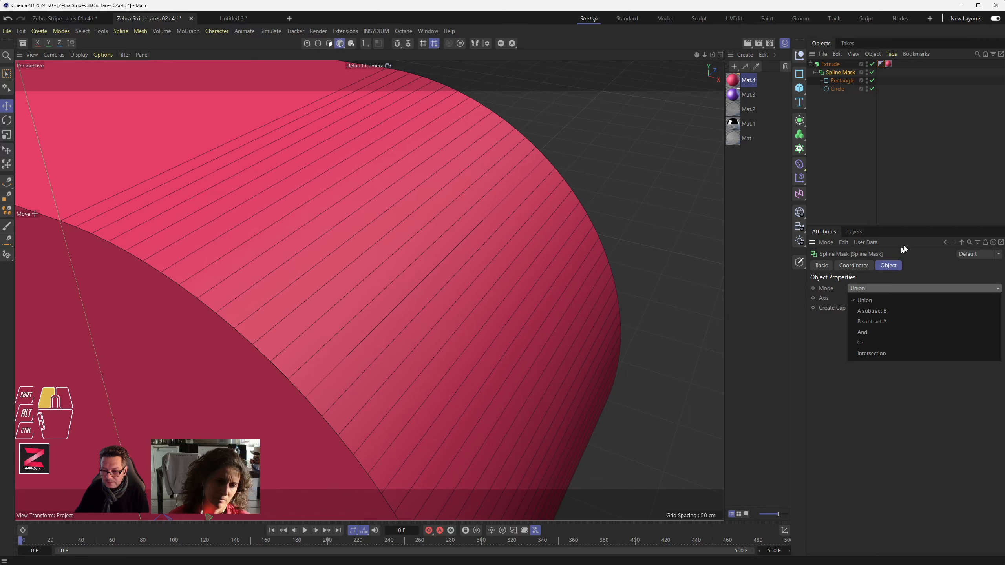
{"action": "left_click", "coordinate": [873, 254]}
Render the curved face again to review the Extrude's Phong shading, and move its Phong tag behind the material tag.
{"action": "left_click", "coordinate": [832, 65]}
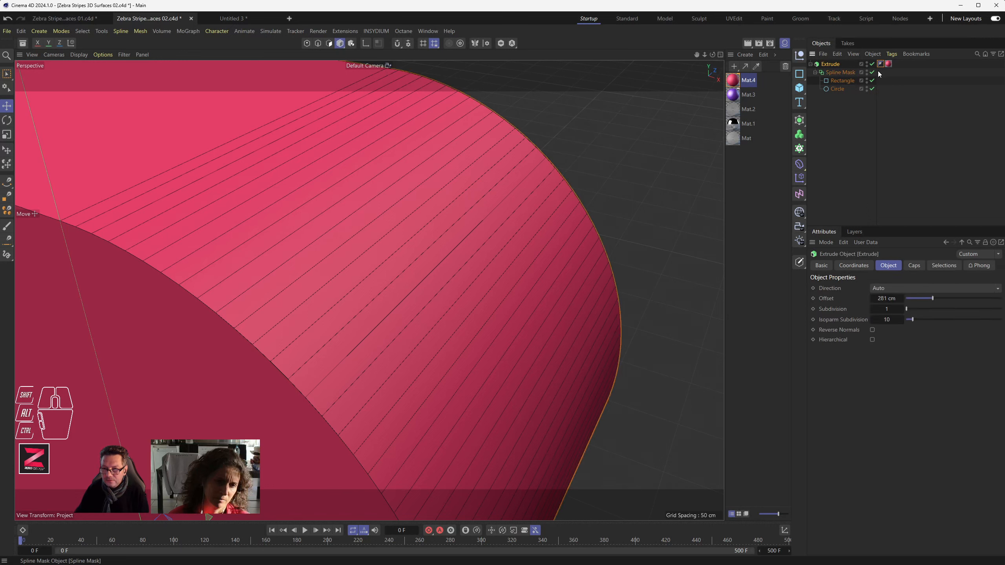
{"action": "left_click", "coordinate": [888, 64]}
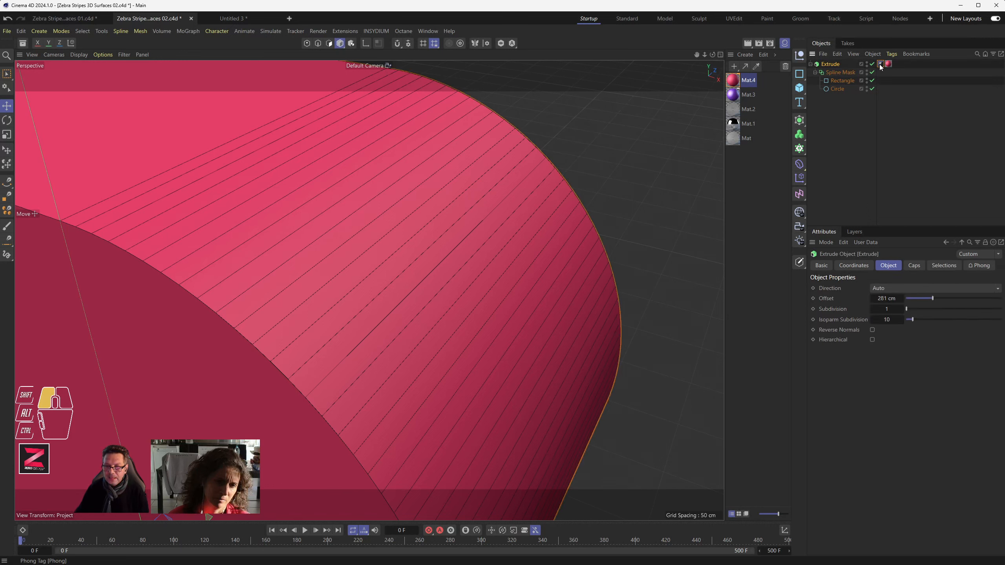
{"action": "left_click", "coordinate": [747, 43]}
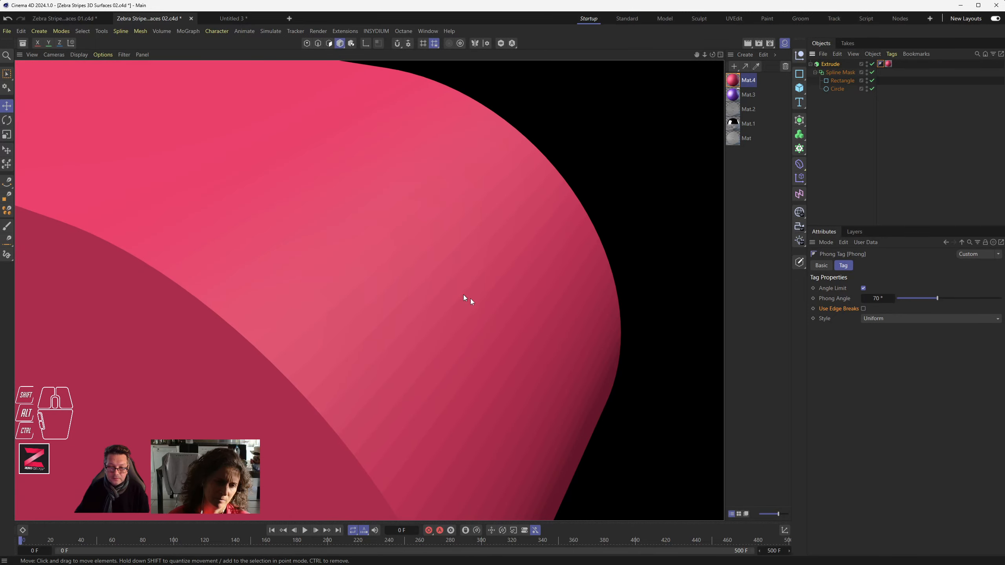
{"action": "left_click", "coordinate": [880, 64]}
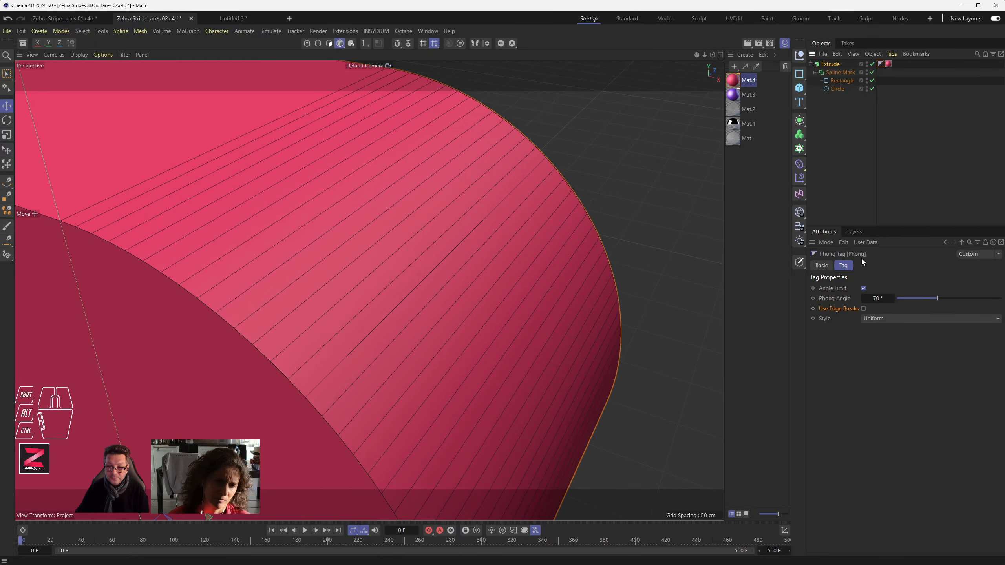
{"action": "left_click_drag", "start_coordinate": [880, 63], "coordinate": [896, 64]}
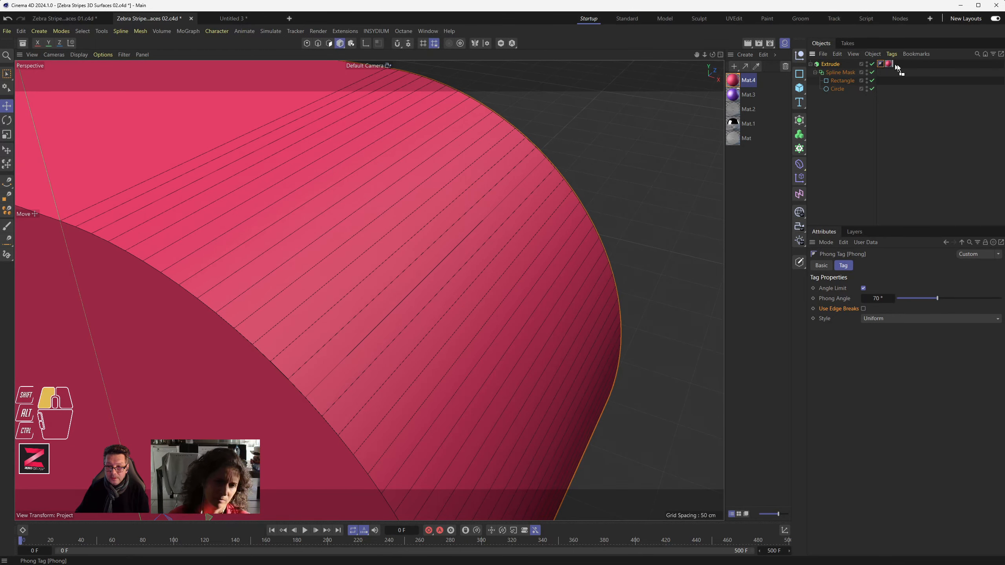
Place the Mat.4 material tag after the Phong tag on Extrude and render the rounded side in the viewport from two angles.
{"action": "scroll", "coordinate": [390, 328], "scroll_direction": "down", "scroll_amount": 10}
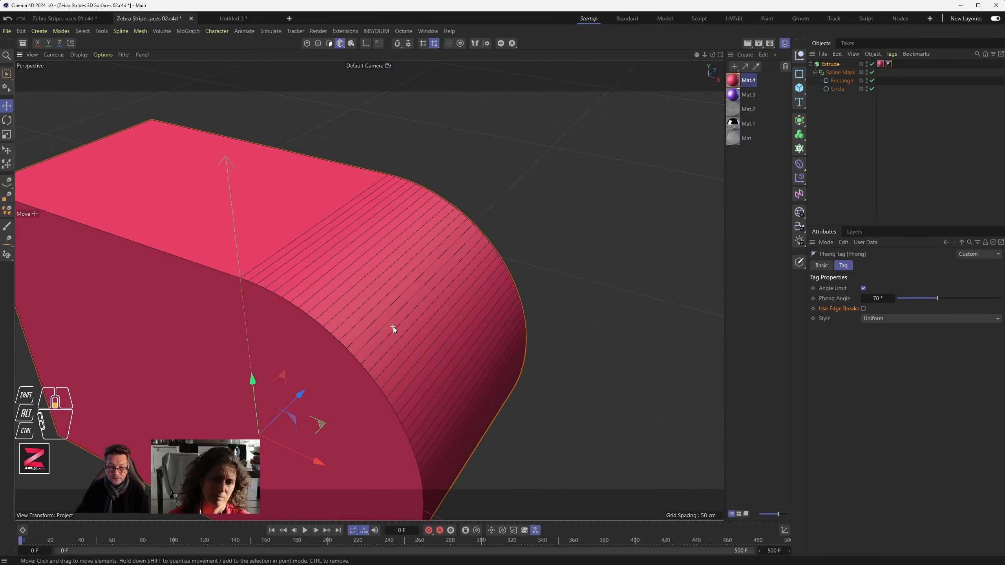
{"action": "scroll", "coordinate": [328, 310], "scroll_direction": "up", "scroll_amount": 10}
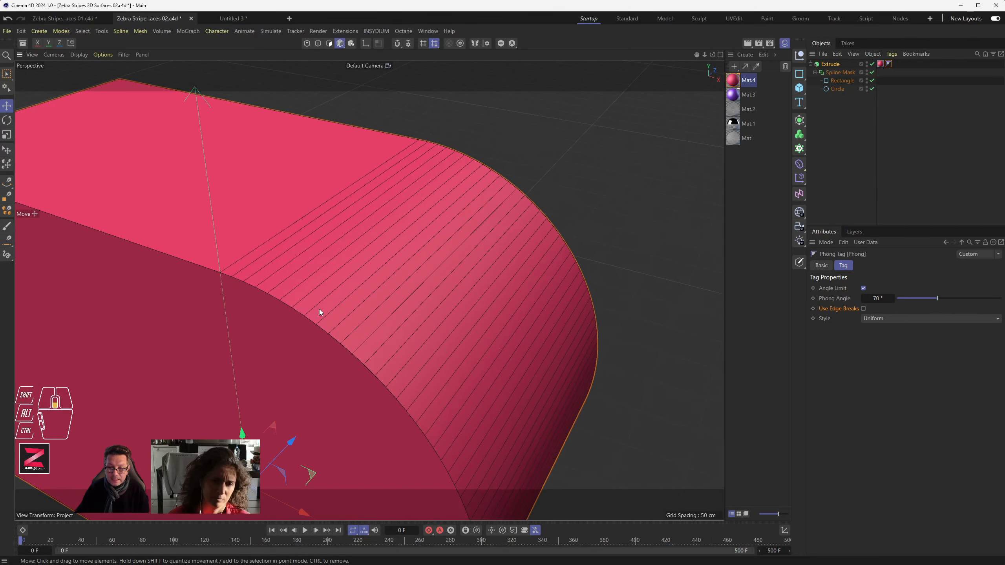
{"action": "scroll", "coordinate": [340, 308], "scroll_direction": "down", "scroll_amount": 2}
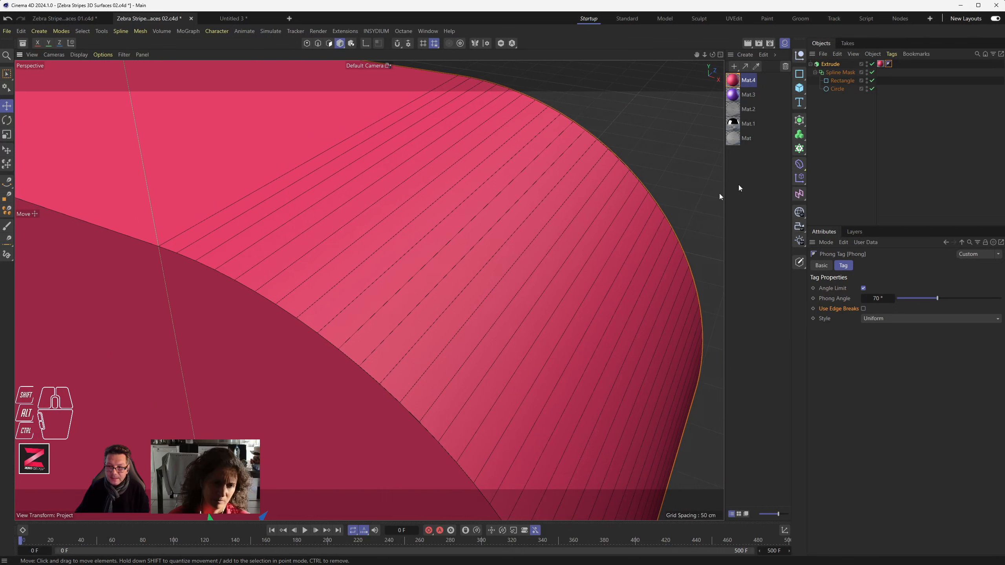
{"action": "left_click_drag", "start_coordinate": [880, 64], "coordinate": [892, 65]}
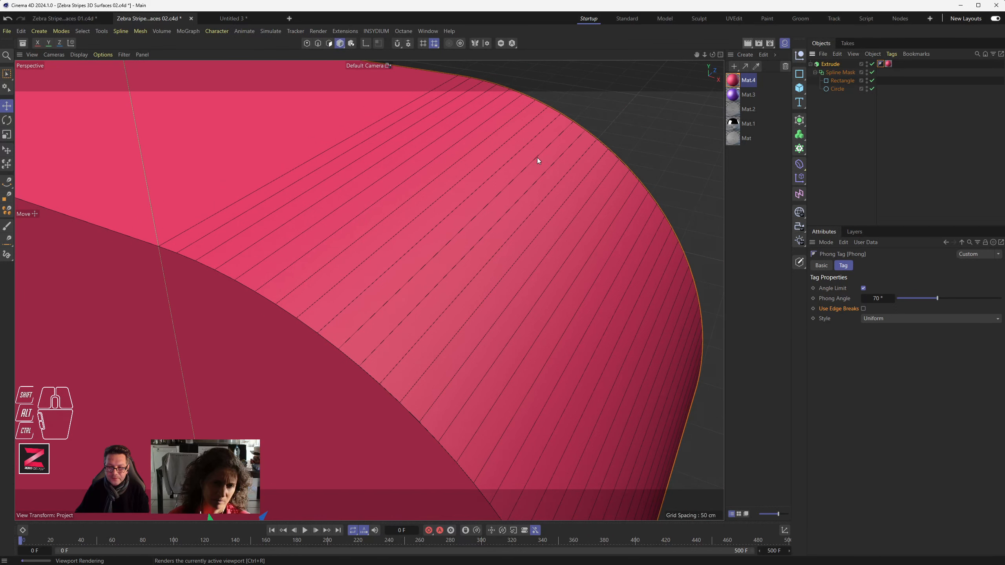
{"action": "key", "text": "ctrl+r"}
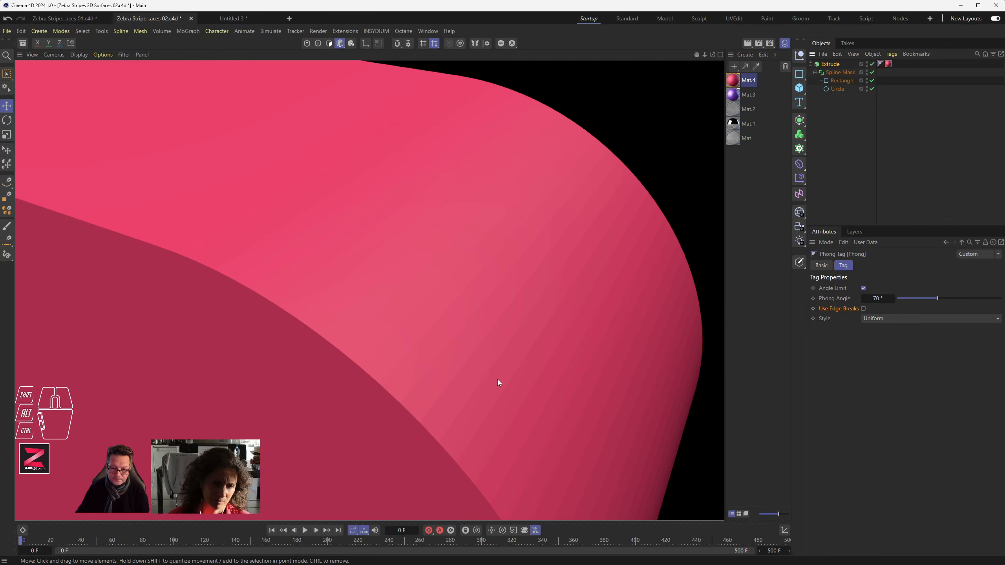
{"action": "middle_click_drag", "start_coordinate": [498, 383], "coordinate": [221, 206], "text": "alt"}
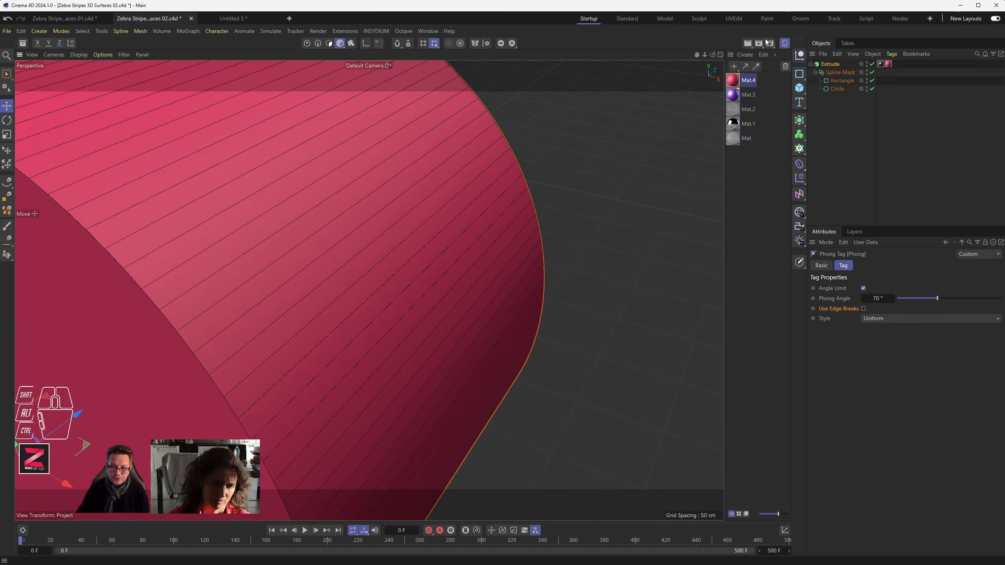
{"action": "left_click", "coordinate": [747, 42]}
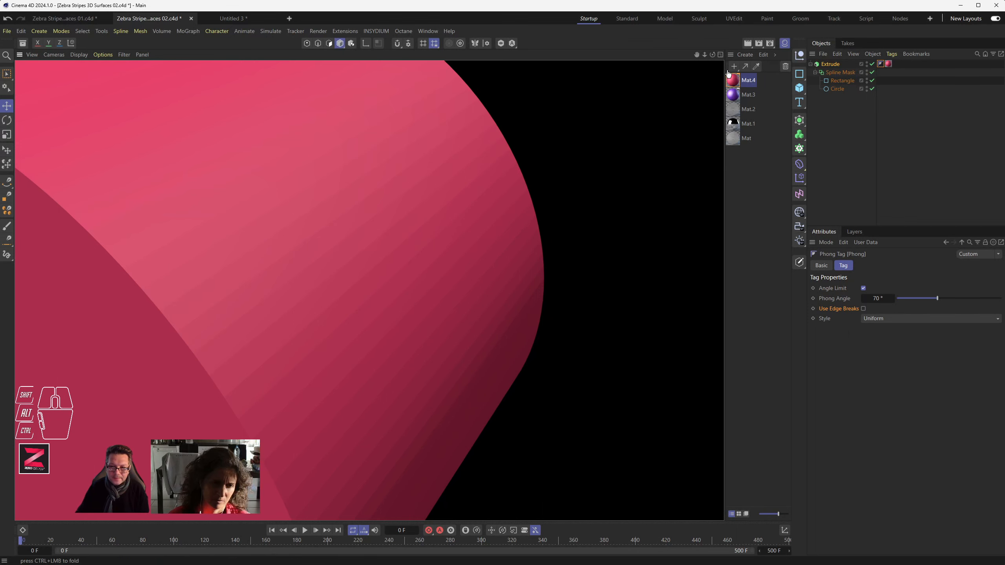
Turn off the Reflectance channel of Mat.4 and render the rounded side in the viewport from two angles.
{"action": "double_click", "coordinate": [733, 80]}
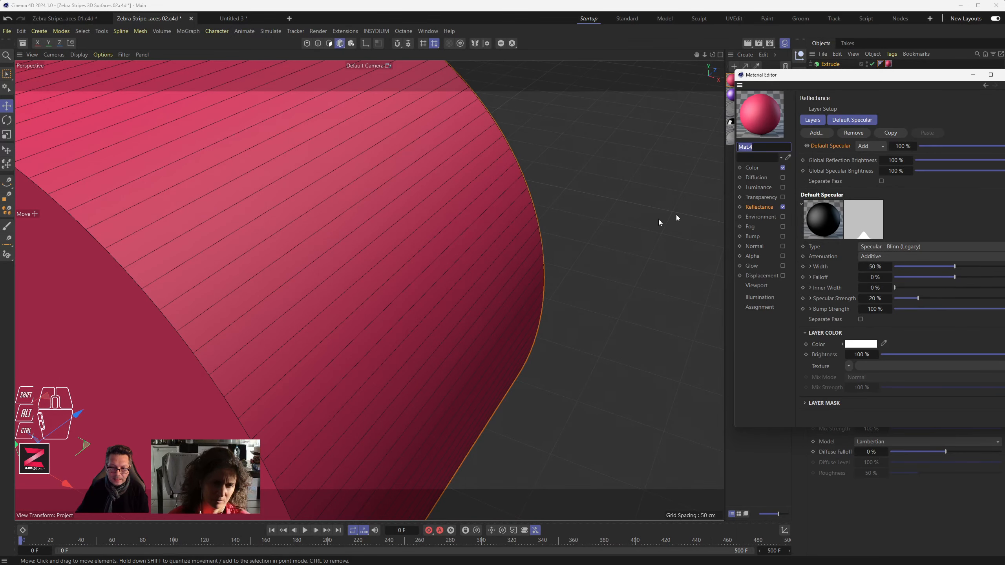
{"action": "left_click_drag", "start_coordinate": [806, 80], "coordinate": [539, 84]}
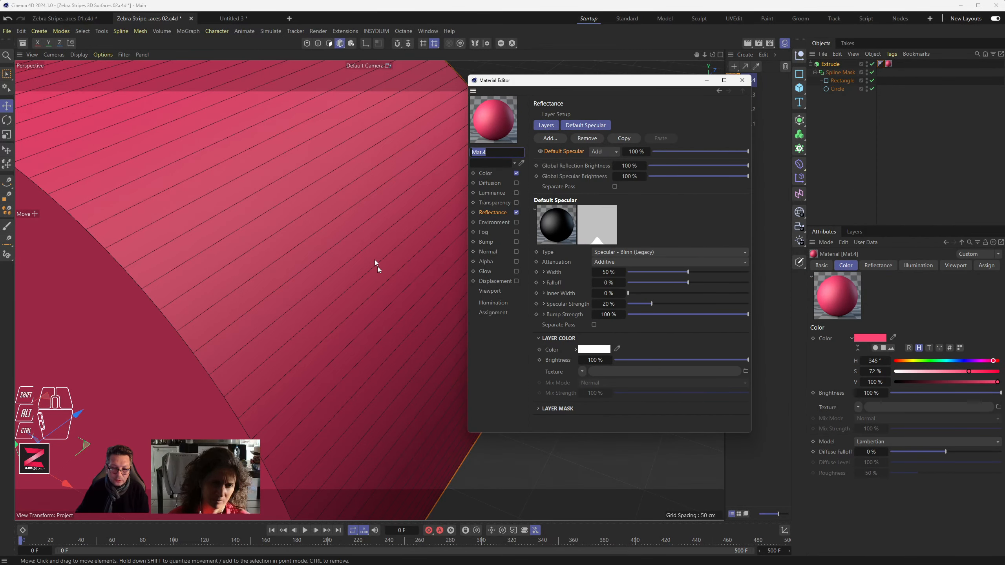
{"action": "left_click", "coordinate": [516, 213]}
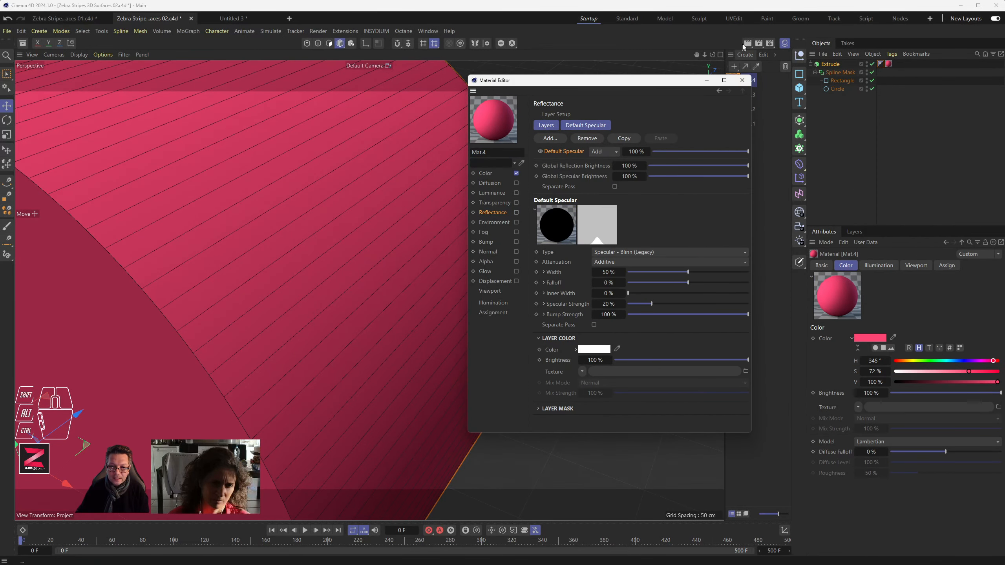
{"action": "left_click", "coordinate": [747, 44]}
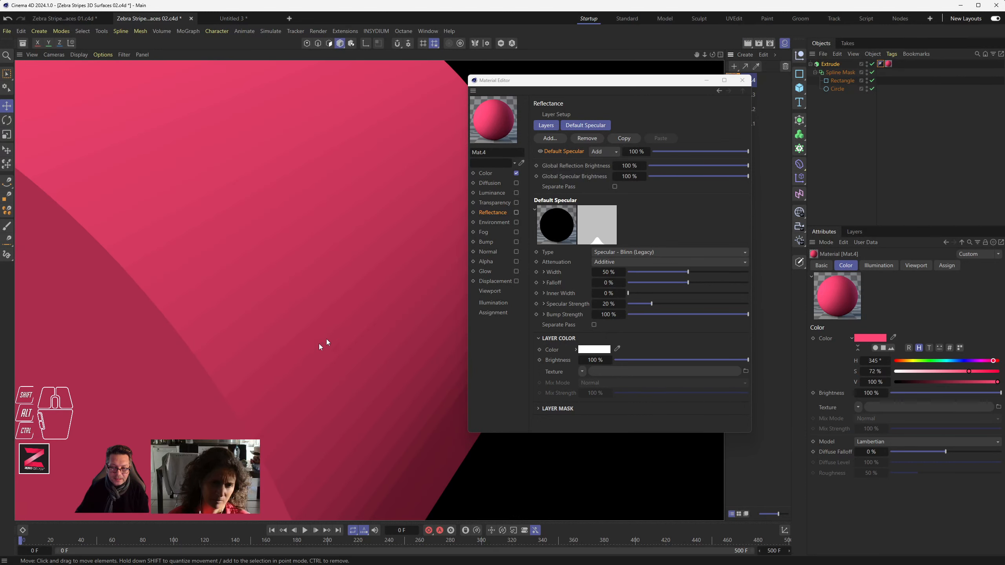
{"action": "mouse_move", "coordinate": [325, 343]}
{"action": "left_mouse_down", "text": "alt"}
{"action": "mouse_move", "coordinate": [336, 341]}
{"action": "mouse_move", "coordinate": [310, 337]}
{"action": "left_mouse_up", "text": "alt"}
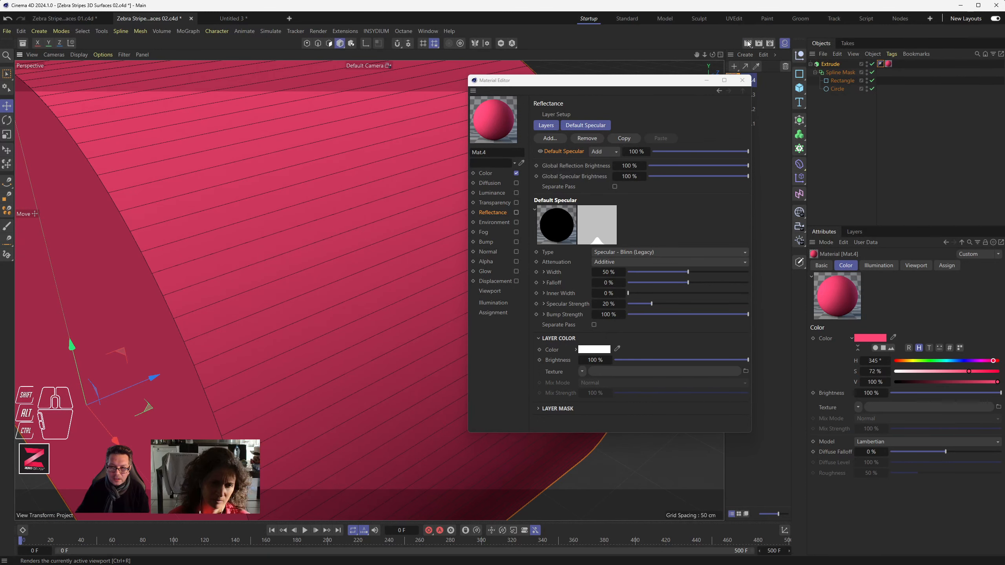
{"action": "key", "text": "ctrl+r"}
{"action": "key", "text": "alt"}
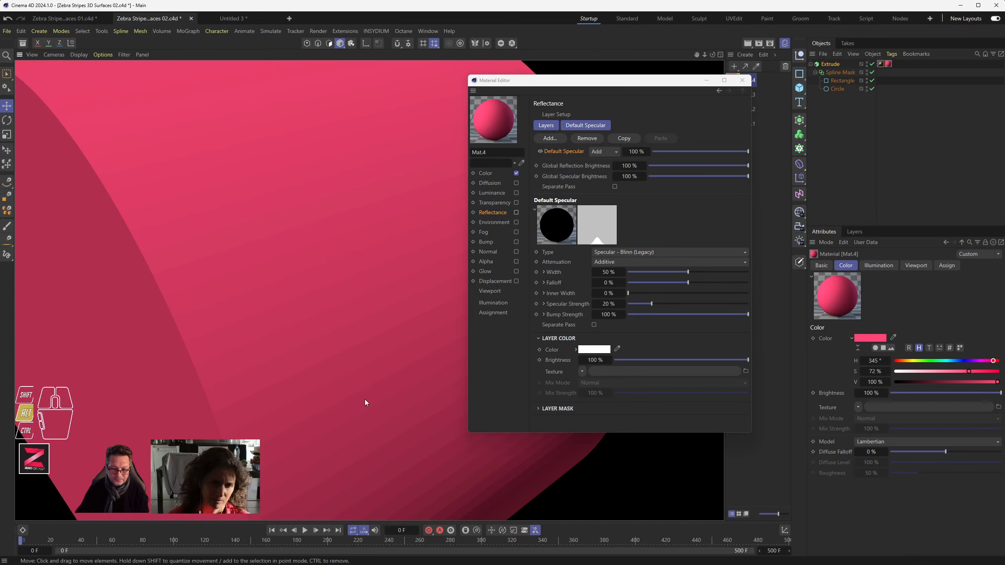
Try Mat.4 with Transparency on and Reflectance off, and start a viewport render.
{"action": "left_click", "coordinate": [516, 213]}
{"action": "left_click", "coordinate": [516, 223]}
{"action": "left_click", "coordinate": [517, 223]}
{"action": "left_click", "coordinate": [516, 213]}
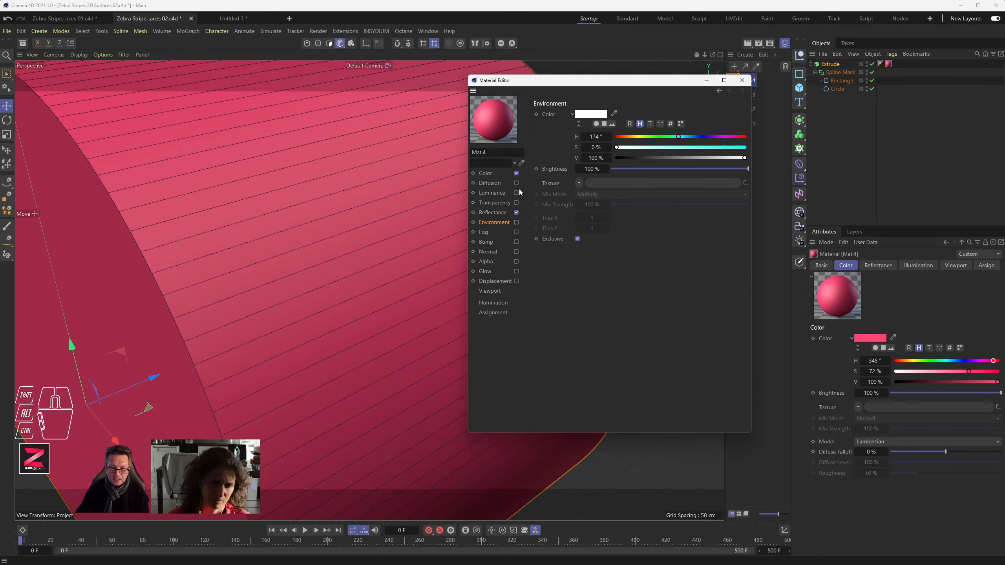
{"action": "left_click", "coordinate": [517, 203]}
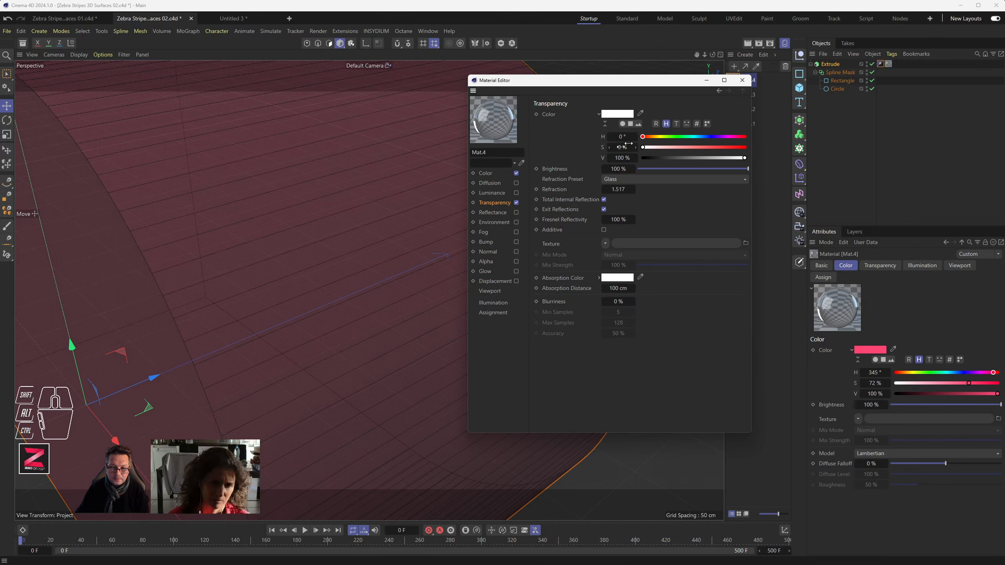
{"action": "left_click", "coordinate": [747, 45]}
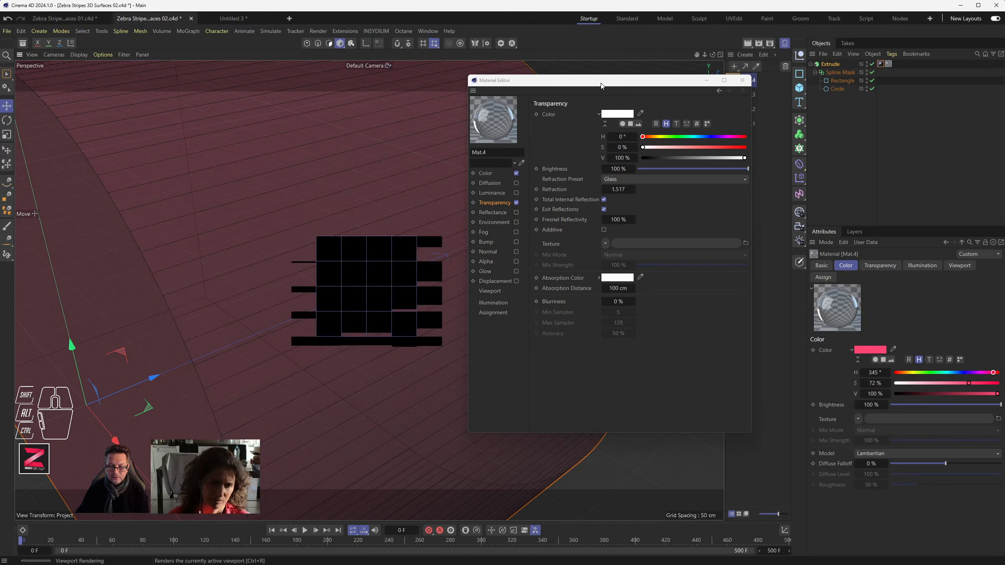
{"action": "left_click_drag", "start_coordinate": [601, 84], "coordinate": [726, 103]}
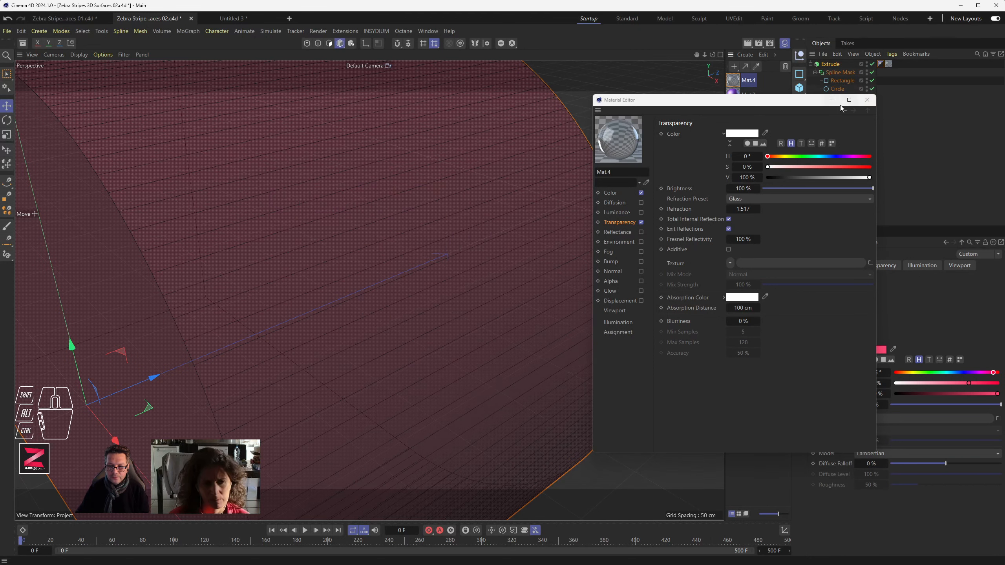
Turn Transparency off and Reflectance back on for Mat.4, close its editor and render the whole extruded shape.
{"action": "left_click", "coordinate": [641, 222]}
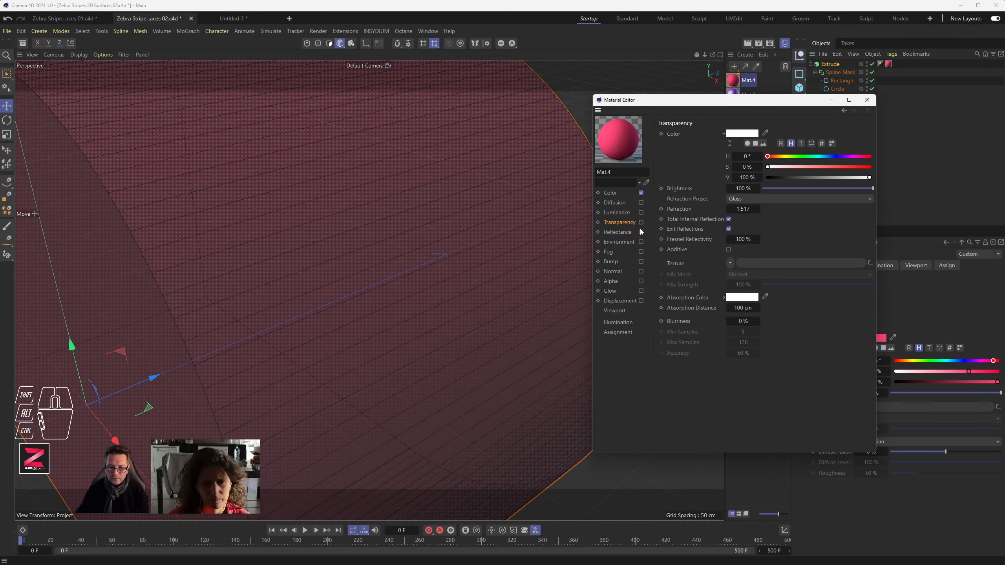
{"action": "left_click", "coordinate": [641, 232]}
{"action": "left_click", "coordinate": [868, 100]}
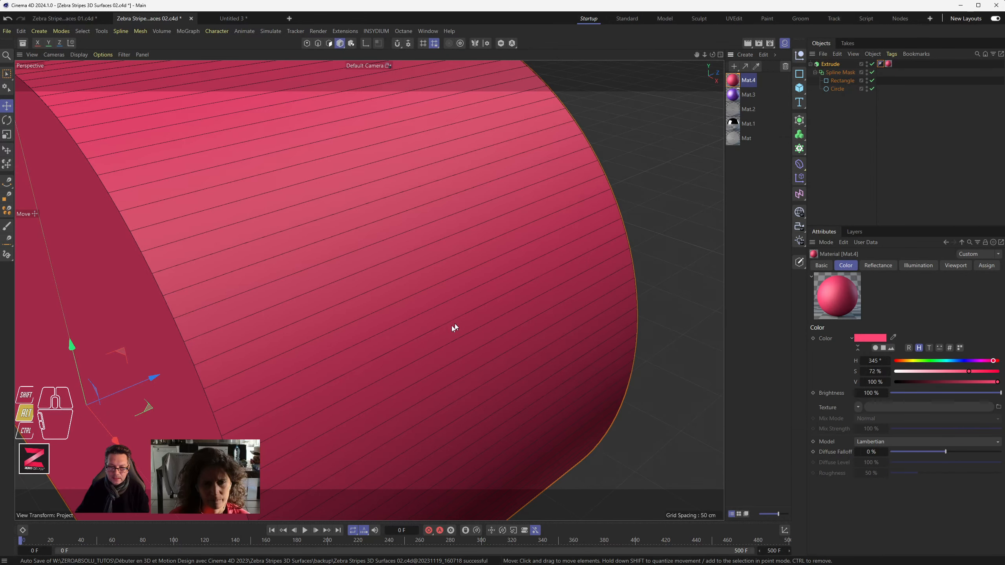
{"action": "left_click_drag", "start_coordinate": [451, 325], "coordinate": [515, 315], "text": "alt"}
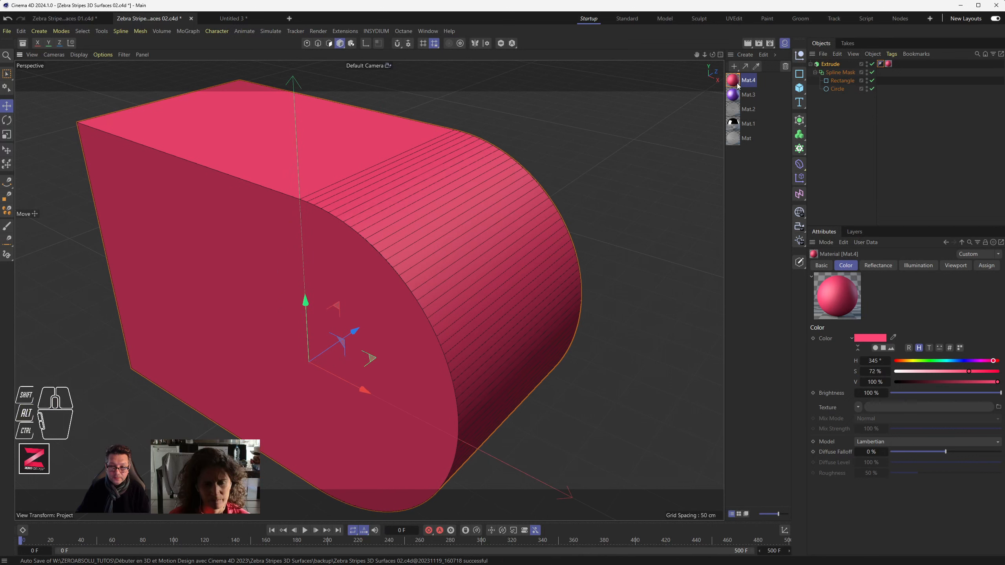
{"action": "left_click", "coordinate": [748, 43]}
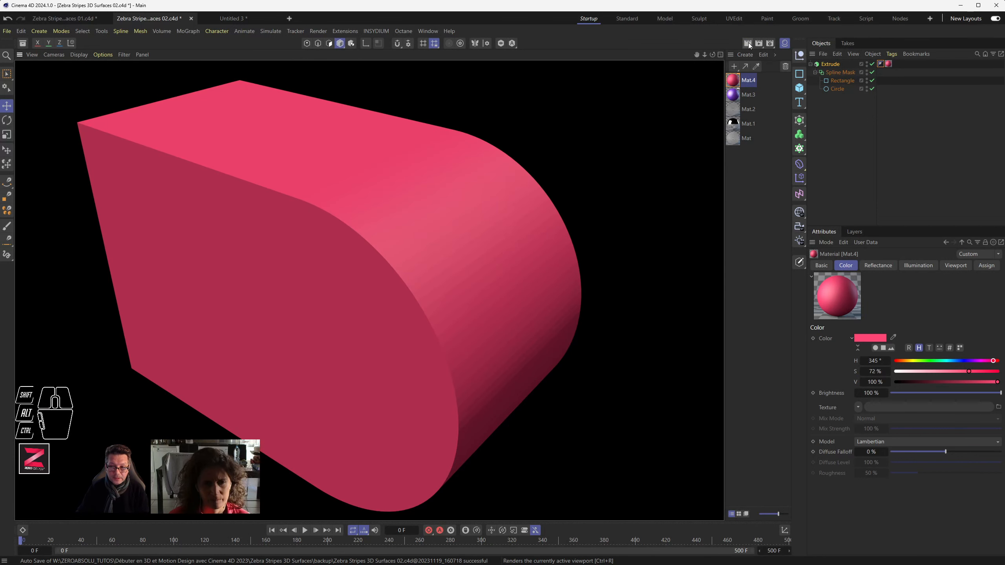
Replace the Mat.4 material on Extrude with the purple Mat.3 and render the viewport.
{"action": "left_click", "coordinate": [746, 202]}
{"action": "left_click_drag", "start_coordinate": [754, 96], "coordinate": [758, 90]}
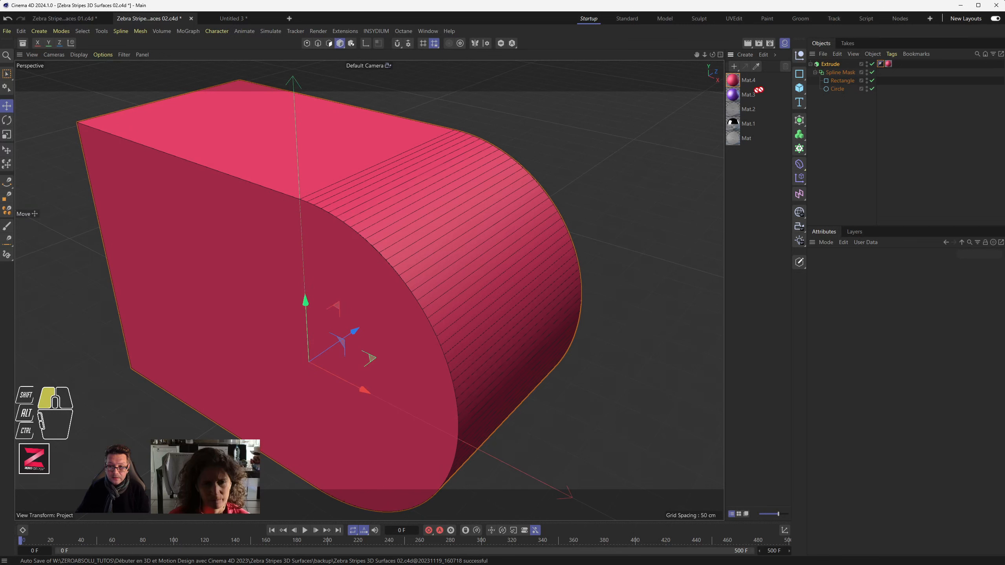
{"action": "left_click_drag", "start_coordinate": [890, 65], "coordinate": [889, 65]}
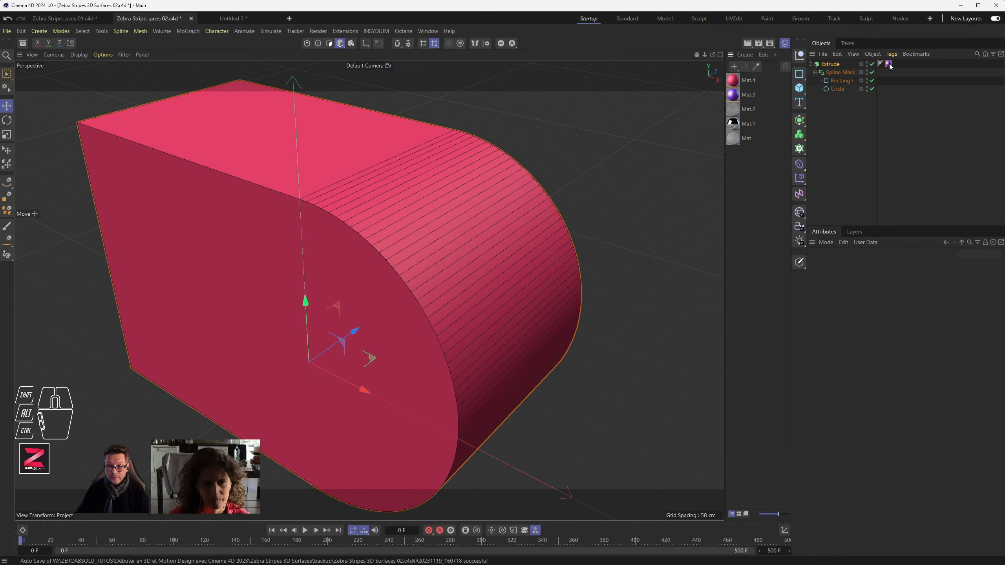
{"action": "left_click", "coordinate": [751, 44]}
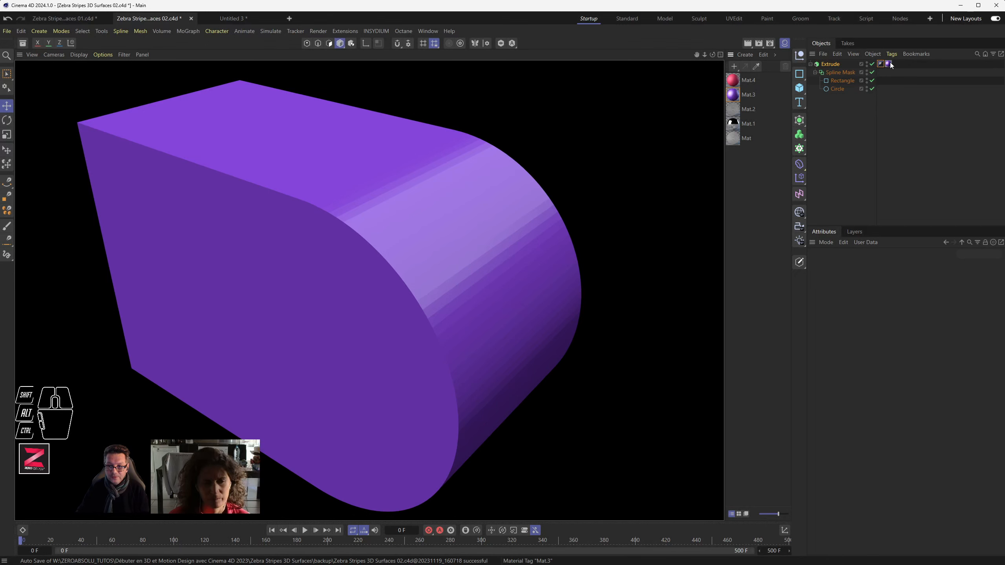
Test-render with the Mat.3 tag moved to the Spline Mask, and return it to Extrude ahead of the Phong tag.
{"action": "mouse_move", "coordinate": [888, 63]}
{"action": "left_mouse_down"}
{"action": "mouse_move", "coordinate": [889, 78]}
{"action": "mouse_move", "coordinate": [874, 76]}
{"action": "left_mouse_up"}
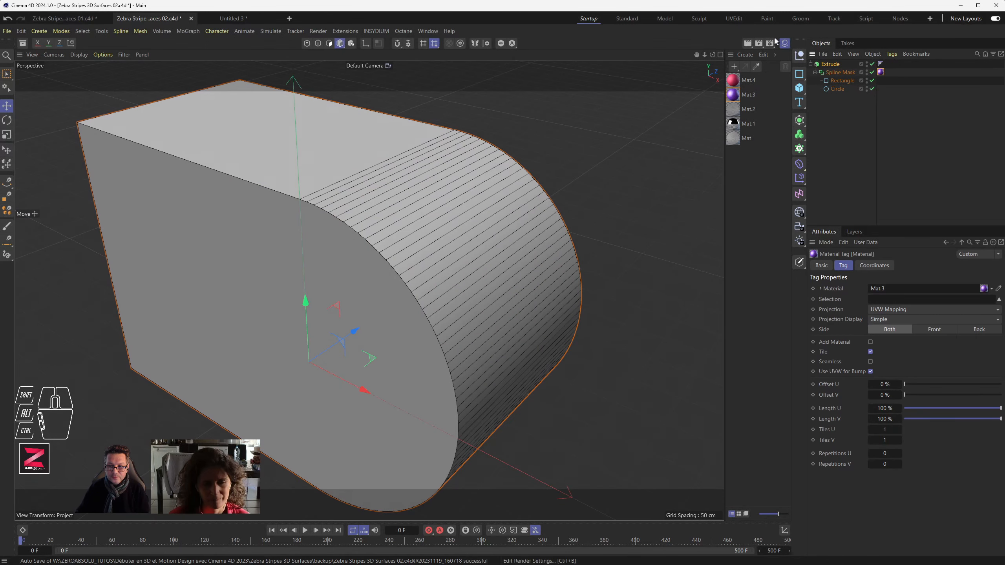
{"action": "left_click", "coordinate": [749, 44]}
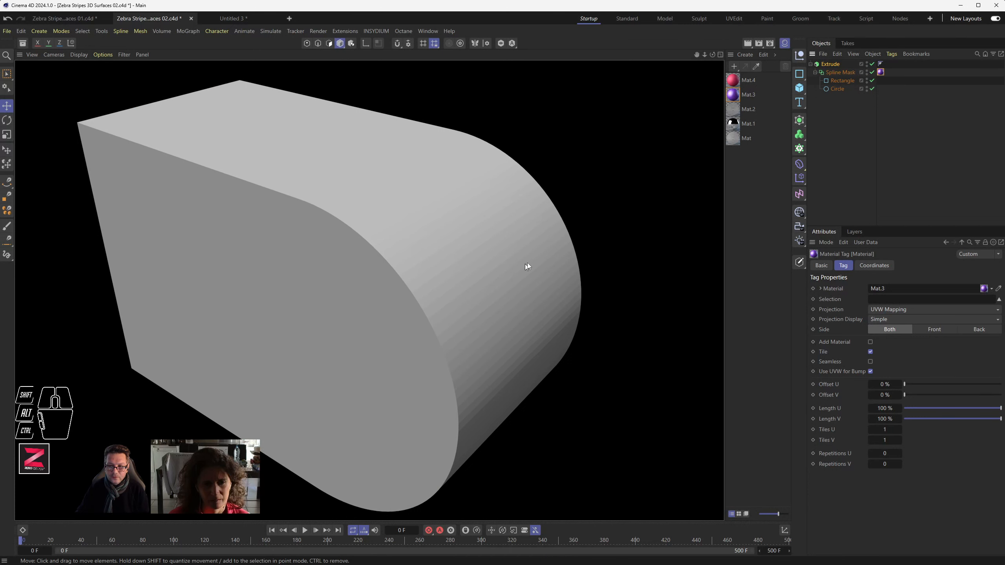
{"action": "left_click_drag", "start_coordinate": [881, 72], "coordinate": [880, 63]}
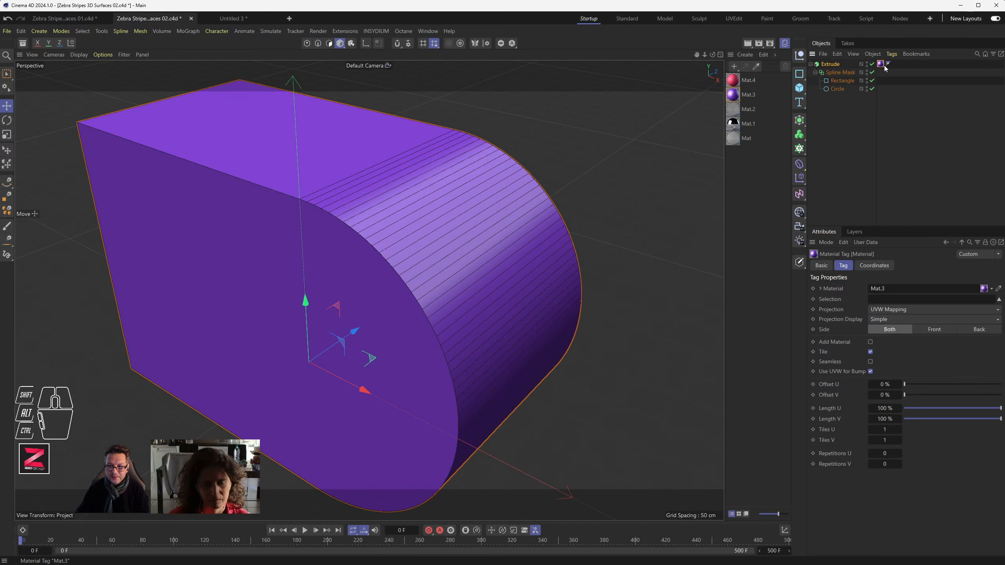
Set the Phong Angle of Extrude's Phong tag to 41° and check the shading on the rounded side.
{"action": "left_click", "coordinate": [889, 65]}
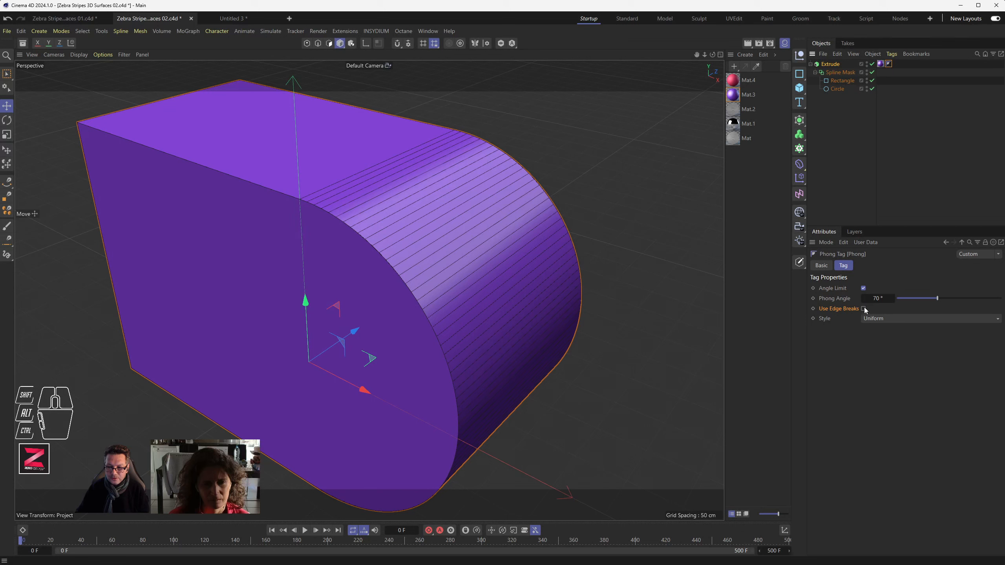
{"action": "mouse_move", "coordinate": [923, 299]}
{"action": "left_mouse_down"}
{"action": "mouse_move", "coordinate": [963, 299]}
{"action": "mouse_move", "coordinate": [918, 300]}
{"action": "mouse_move", "coordinate": [941, 308]}
{"action": "mouse_move", "coordinate": [920, 309]}
{"action": "left_mouse_up"}
{"action": "left_click_drag", "start_coordinate": [517, 295], "coordinate": [754, 343], "text": "alt"}
{"action": "left_click_drag", "start_coordinate": [881, 319], "coordinate": [364, 205]}
{"action": "scroll", "coordinate": [395, 312], "scroll_direction": "down", "scroll_amount": 2, "text": "alt"}
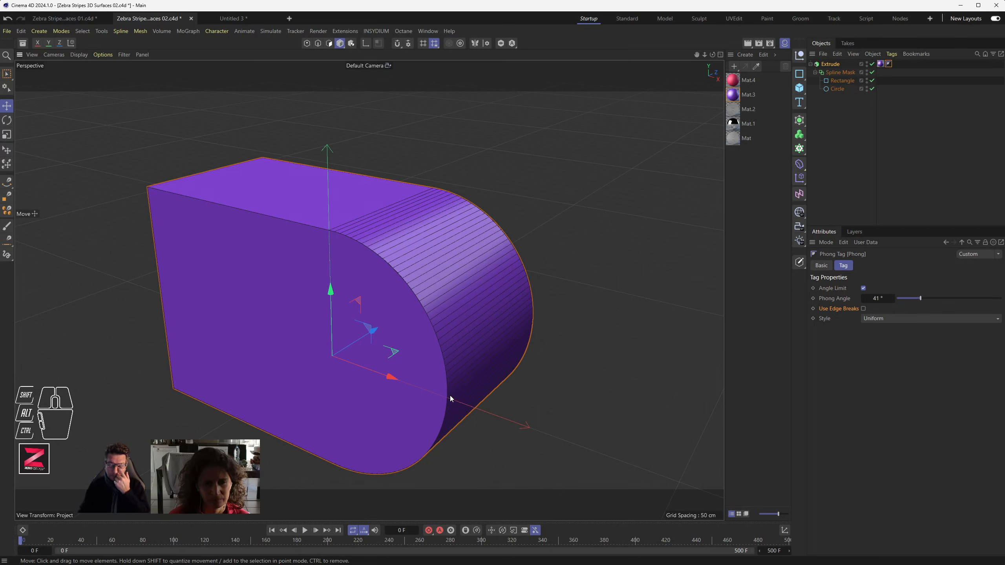
{"action": "left_click_drag", "start_coordinate": [364, 271], "coordinate": [355, 210], "text": "alt"}
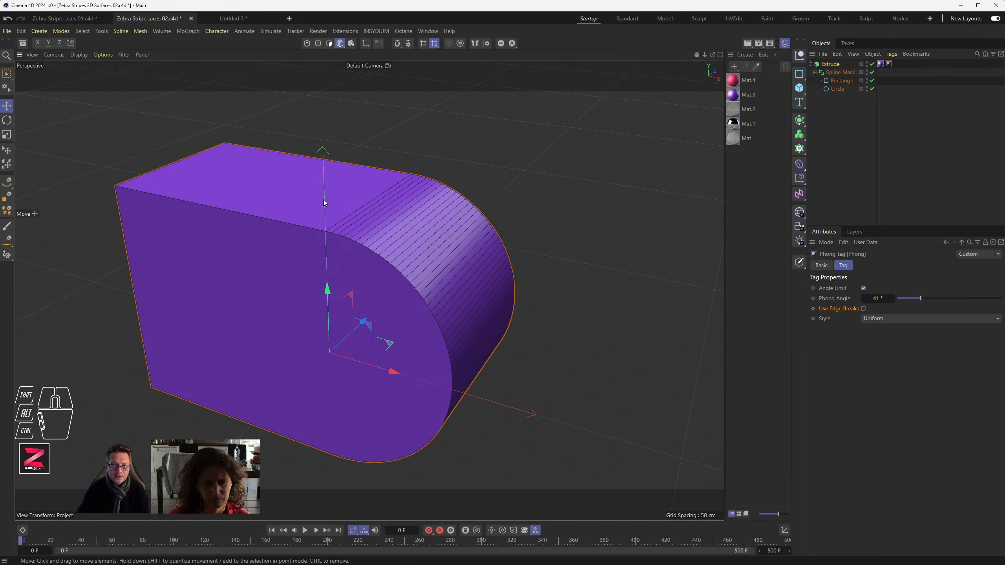
{"action": "left_click_drag", "start_coordinate": [449, 293], "coordinate": [442, 303], "text": "alt"}
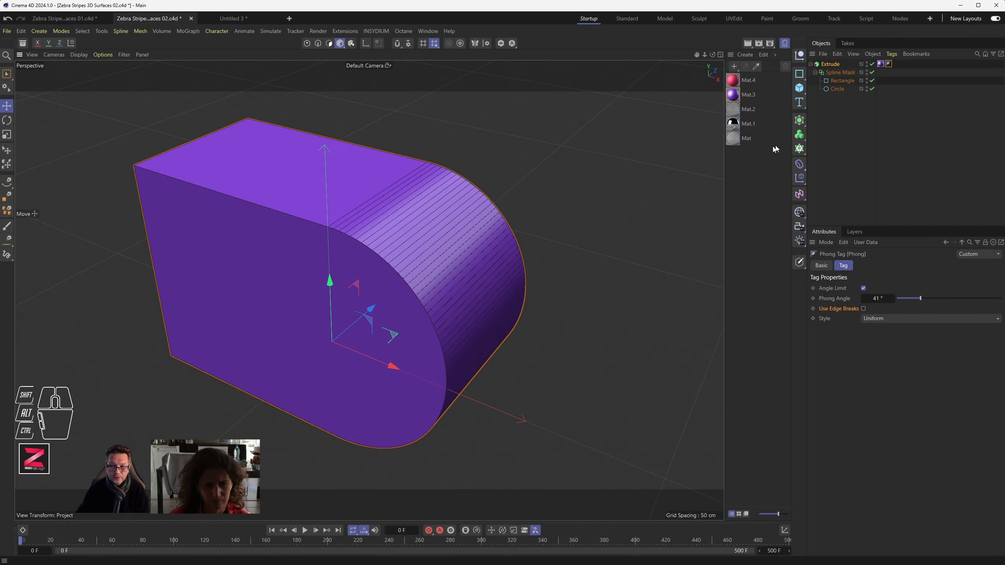
Set the project's renderer to Octane Renderer in the render settings and close them.
{"action": "left_click", "coordinate": [770, 44]}
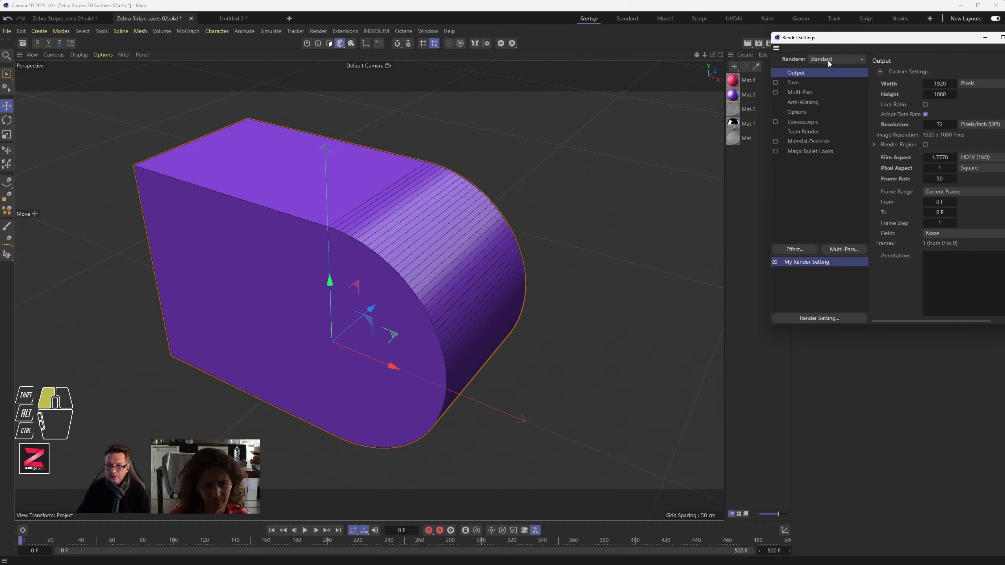
{"action": "left_click", "coordinate": [828, 61]}
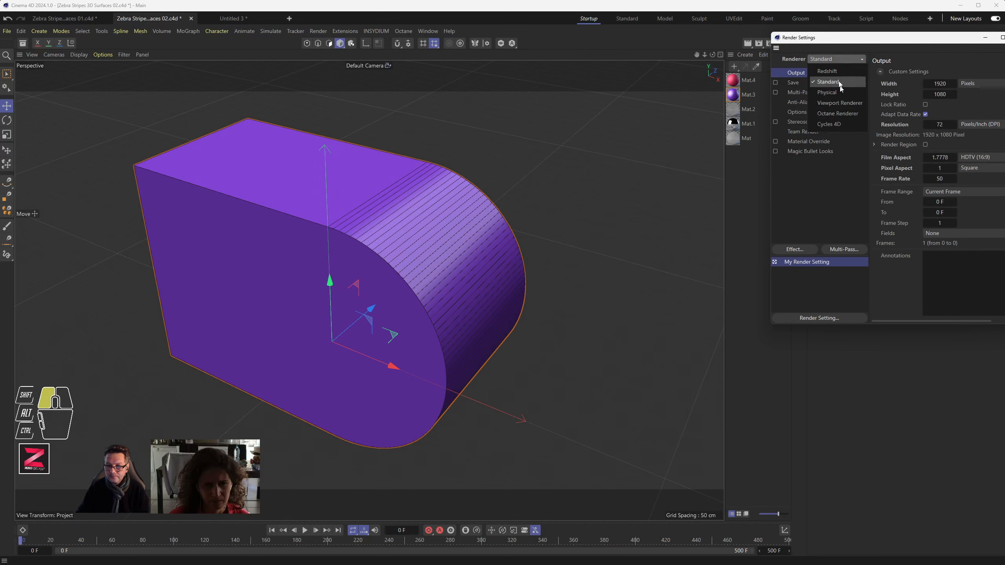
{"action": "left_click", "coordinate": [833, 114]}
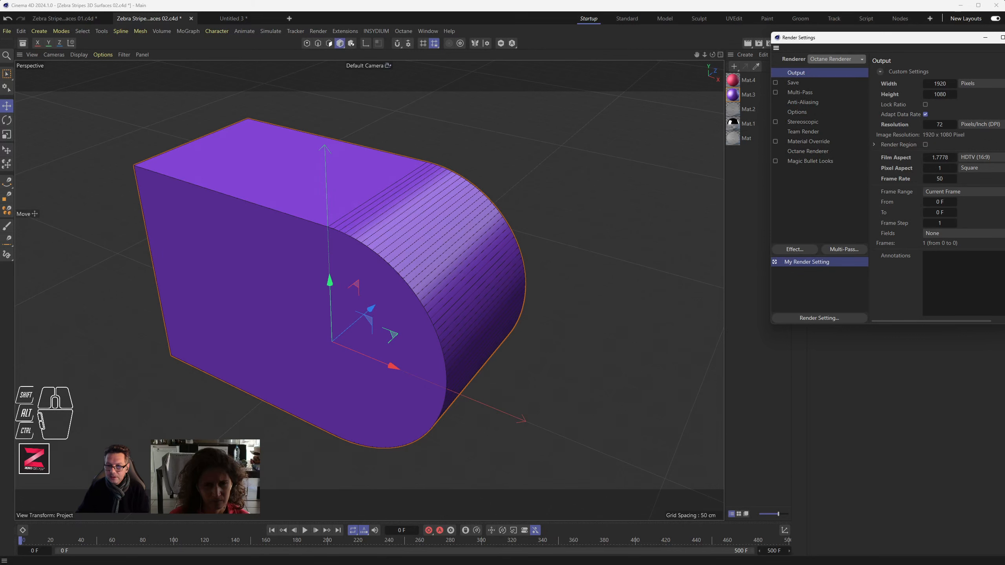
{"action": "left_click", "coordinate": [1004, 37]}
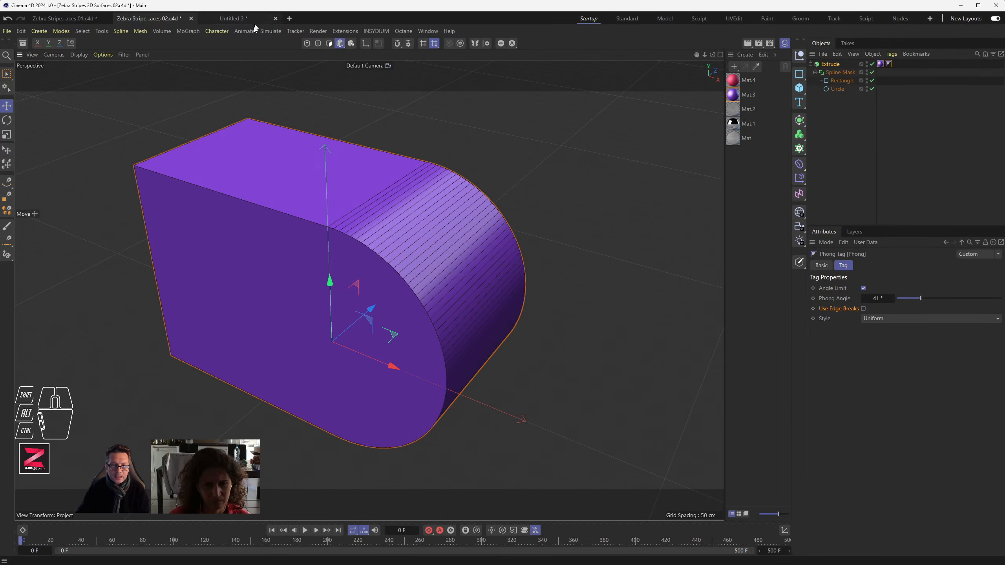
Open the Octane render dialog and add an Octane Arealight to the scene.
{"action": "scroll", "coordinate": [293, 178], "scroll_direction": "down", "scroll_amount": 4}
{"action": "scroll", "coordinate": [296, 186], "scroll_direction": "down", "scroll_amount": 2}
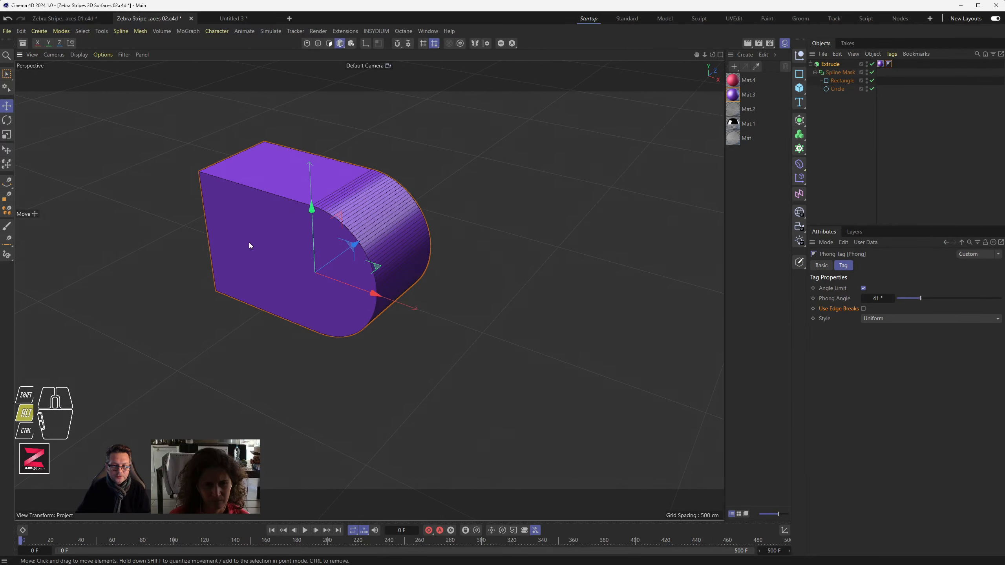
{"action": "middle_click_drag", "start_coordinate": [218, 183], "coordinate": [309, 195], "text": "alt"}
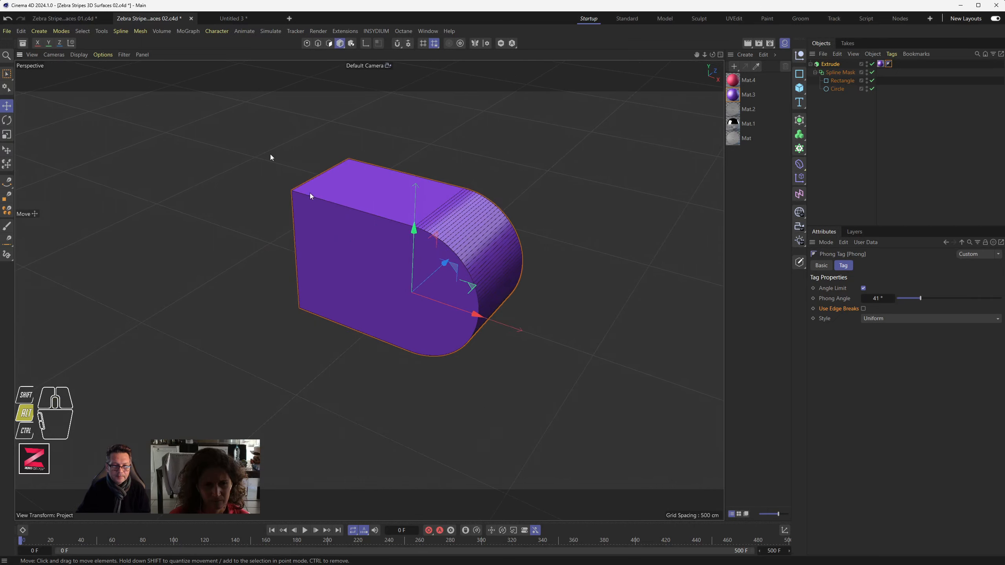
{"action": "left_click", "coordinate": [409, 33]}
{"action": "left_click", "coordinate": [411, 47]}
{"action": "left_click_drag", "start_coordinate": [107, 40], "coordinate": [166, 82]}
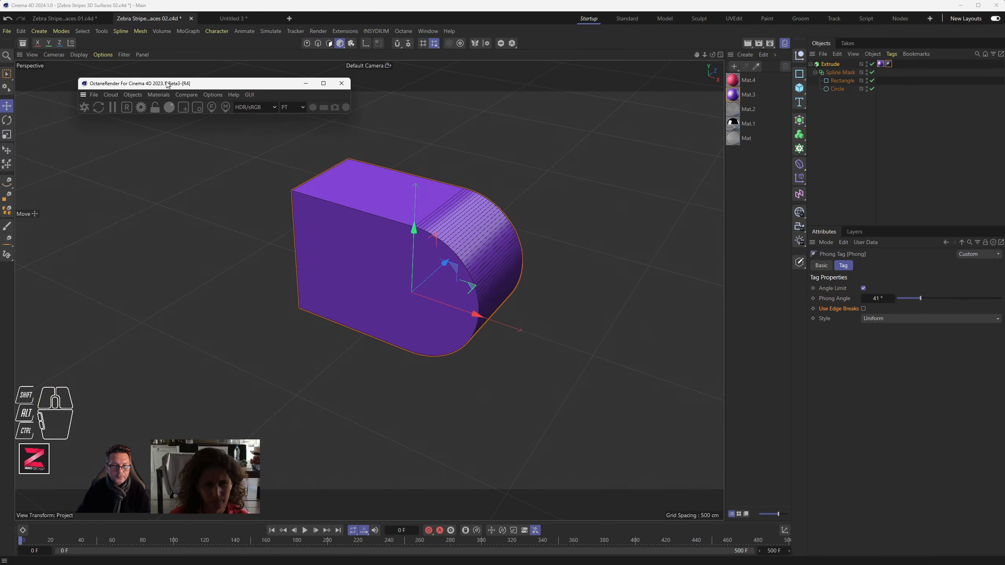
{"action": "left_click", "coordinate": [133, 94]}
{"action": "mouse_move", "coordinate": [166, 140]}
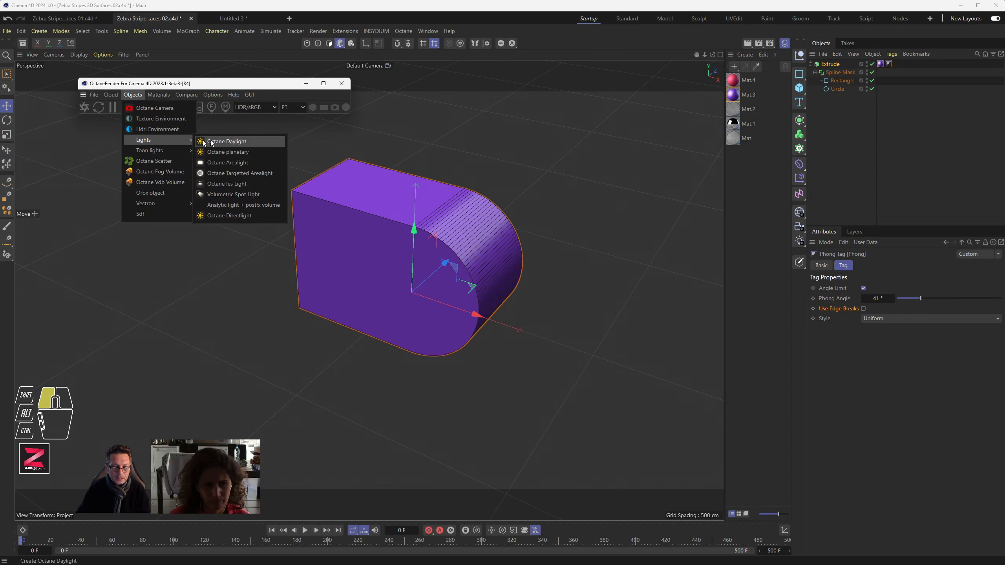
{"action": "left_click", "coordinate": [251, 162]}
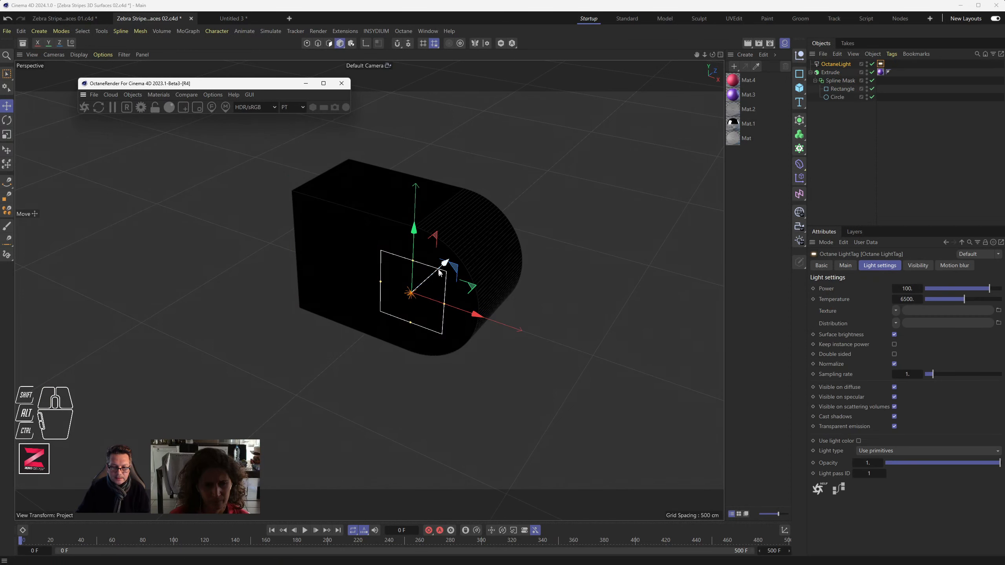
Rotate the Octane area light and reposition it beside the model so it illuminates the rounded side of Extrude.
{"action": "left_click_drag", "start_coordinate": [455, 352], "coordinate": [224, 422]}
{"action": "key", "text": "r"}
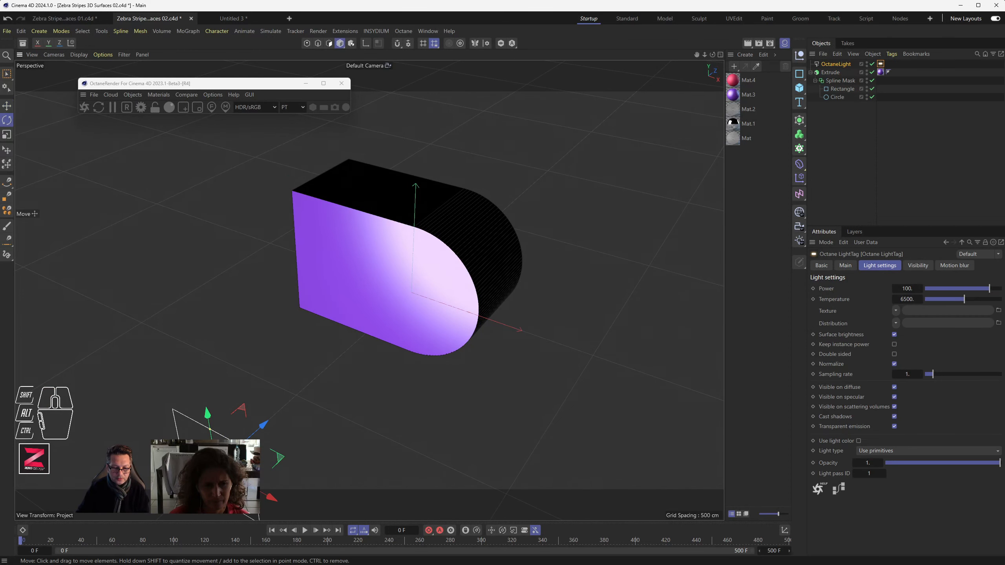
{"action": "left_click_drag", "start_coordinate": [202, 487], "coordinate": [240, 486]}
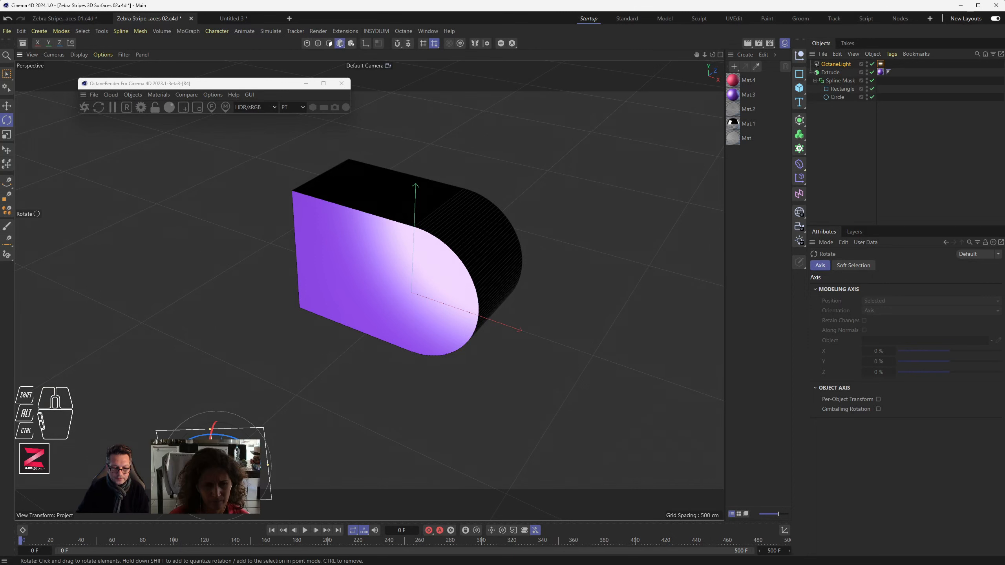
{"action": "key", "text": "e"}
{"action": "left_click_drag", "start_coordinate": [278, 333], "coordinate": [309, 435], "text": "alt"}
{"action": "left_click_drag", "start_coordinate": [316, 395], "coordinate": [594, 142]}
Render a close view of the rounded side in the Octane Live Viewer and examine it for stripes.
{"action": "left_click_drag", "start_coordinate": [231, 256], "coordinate": [181, 256], "text": "alt"}
{"action": "scroll", "coordinate": [214, 246], "scroll_direction": "up", "scroll_amount": 8, "text": "alt"}
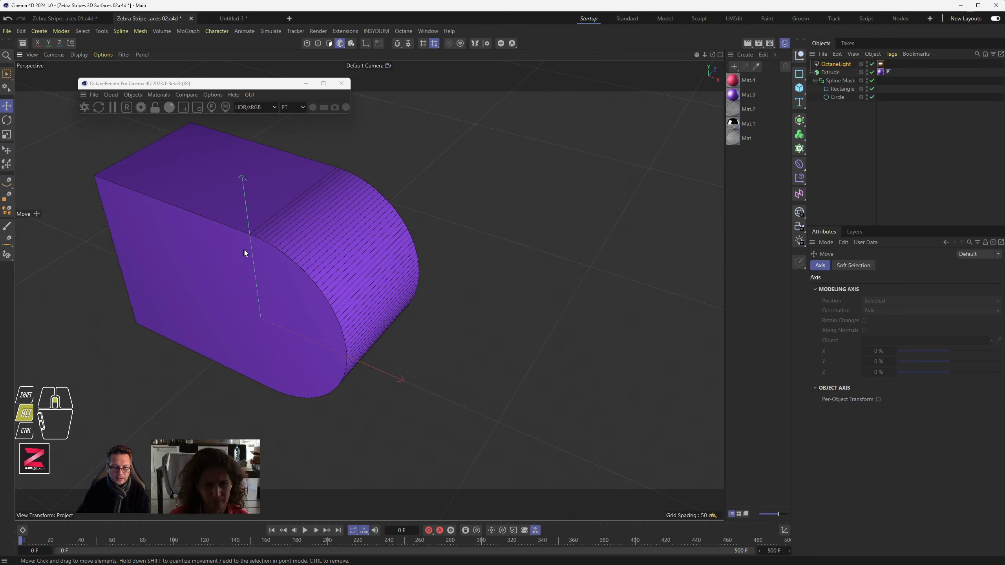
{"action": "left_click_drag", "start_coordinate": [246, 251], "coordinate": [342, 298], "text": "alt"}
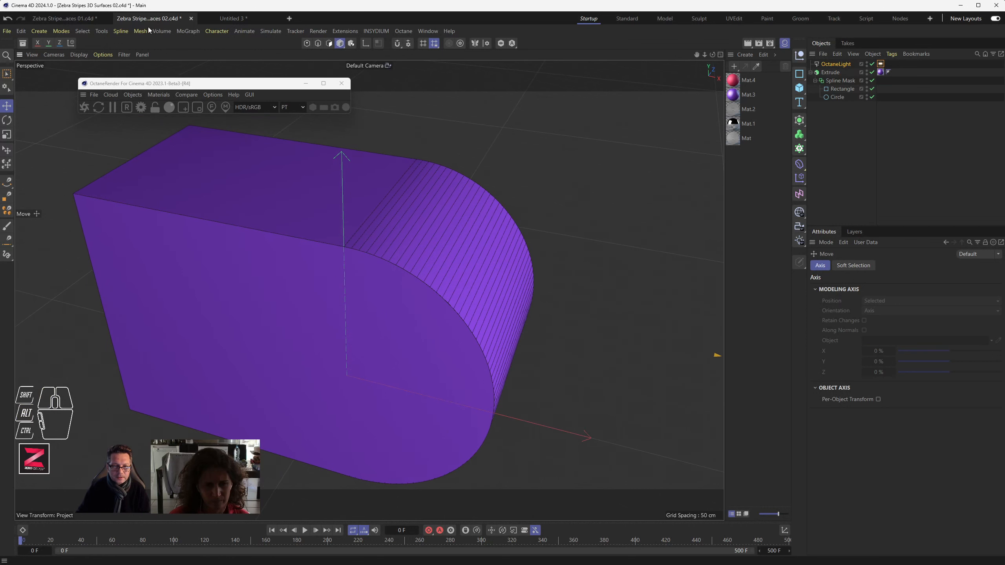
{"action": "left_click", "coordinate": [85, 107]}
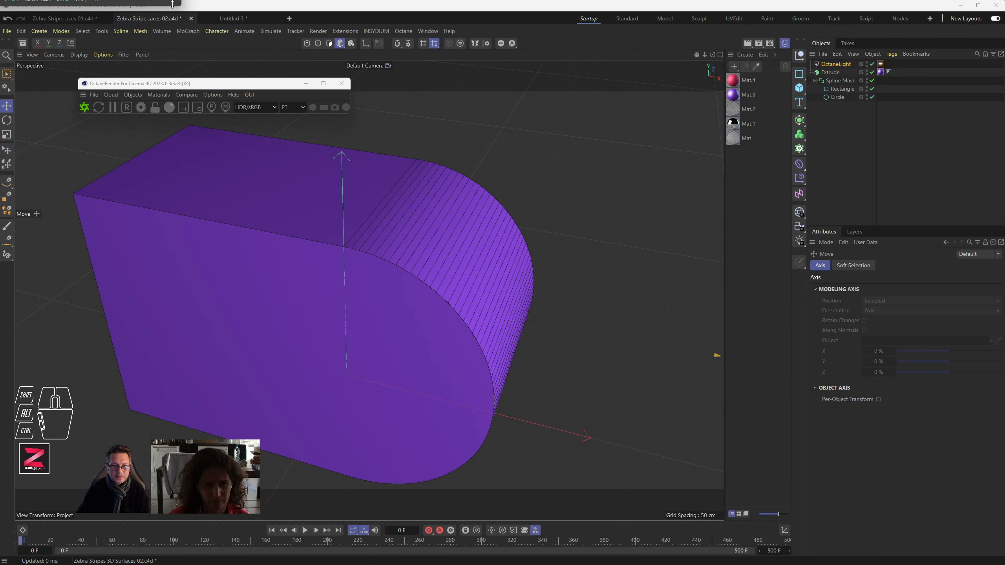
{"action": "left_click_drag", "start_coordinate": [181, 8], "coordinate": [407, 334]}
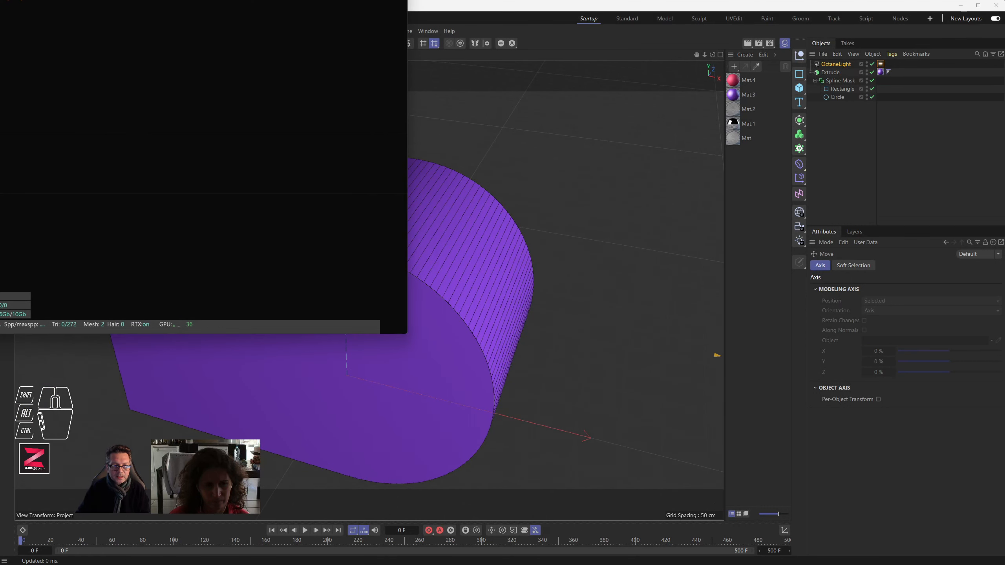
{"action": "left_click_drag", "start_coordinate": [170, 0], "coordinate": [305, 96]}
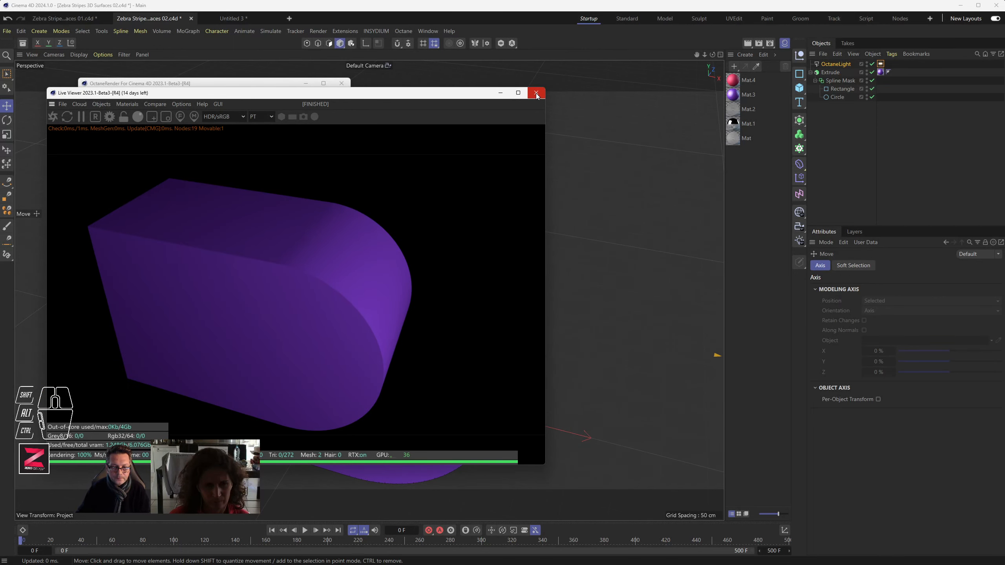
Replace Extrude's purple material with a new Octane Diffuse material placed after the Phong tag, and render it in the Live Viewer.
{"action": "left_click", "coordinate": [536, 92]}
{"action": "left_click", "coordinate": [132, 95]}
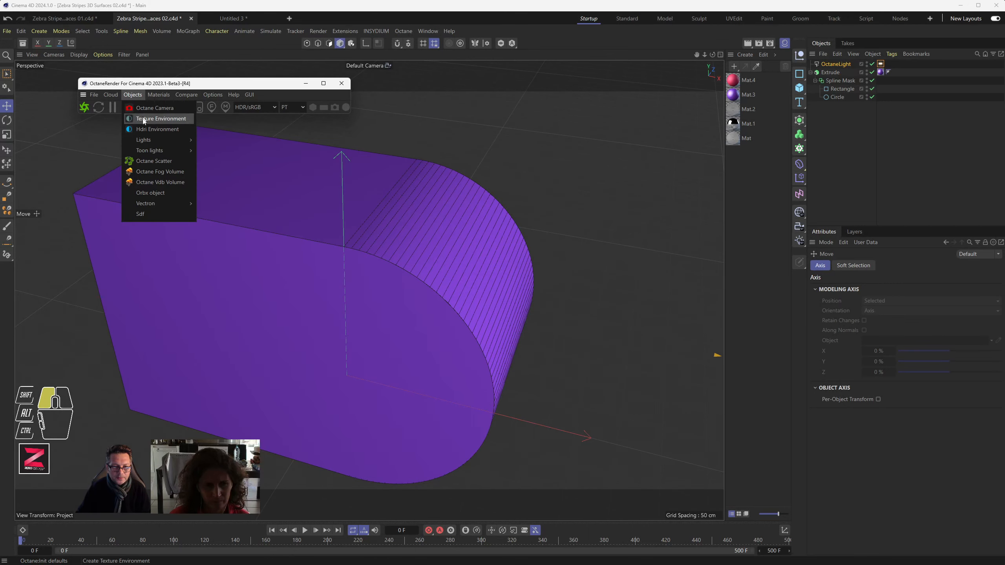
{"action": "mouse_move", "coordinate": [224, 142]}
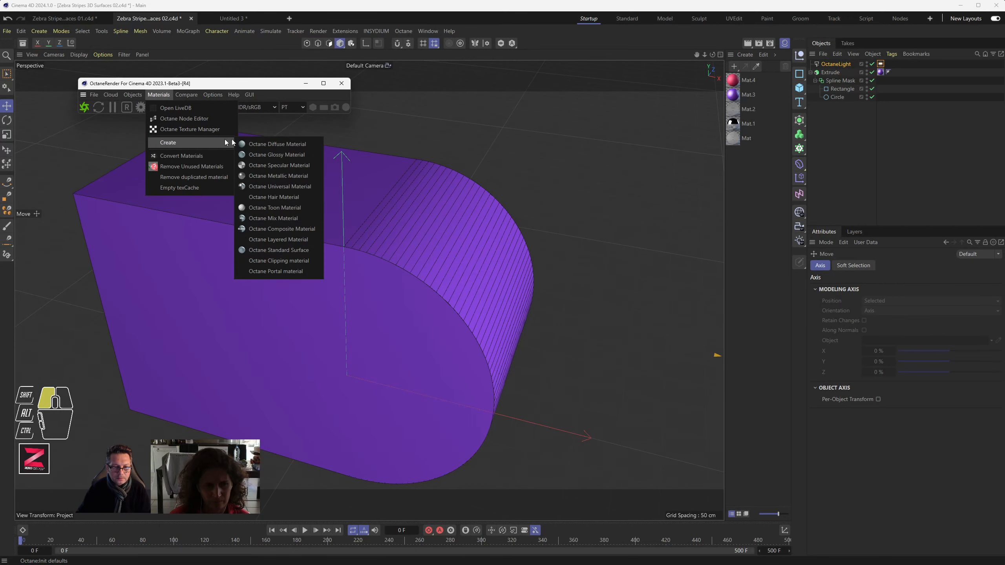
{"action": "left_click", "coordinate": [286, 145]}
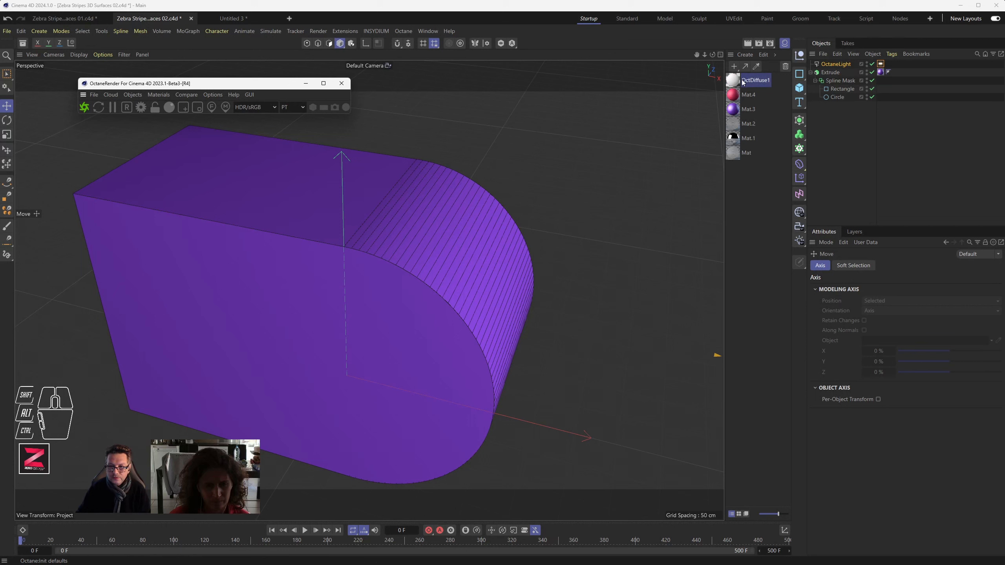
{"action": "left_click_drag", "start_coordinate": [735, 83], "coordinate": [882, 74]}
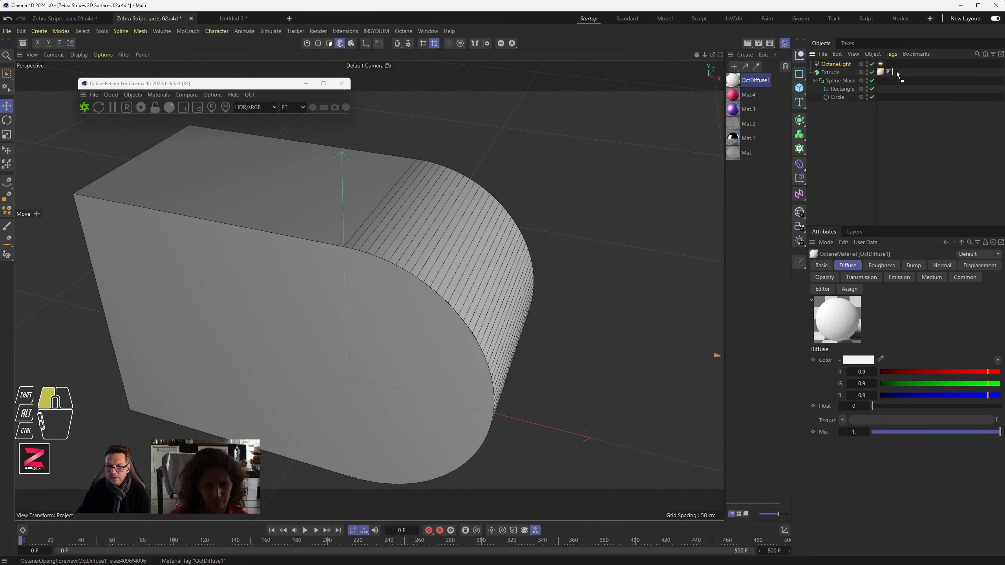
{"action": "left_click", "coordinate": [888, 73]}
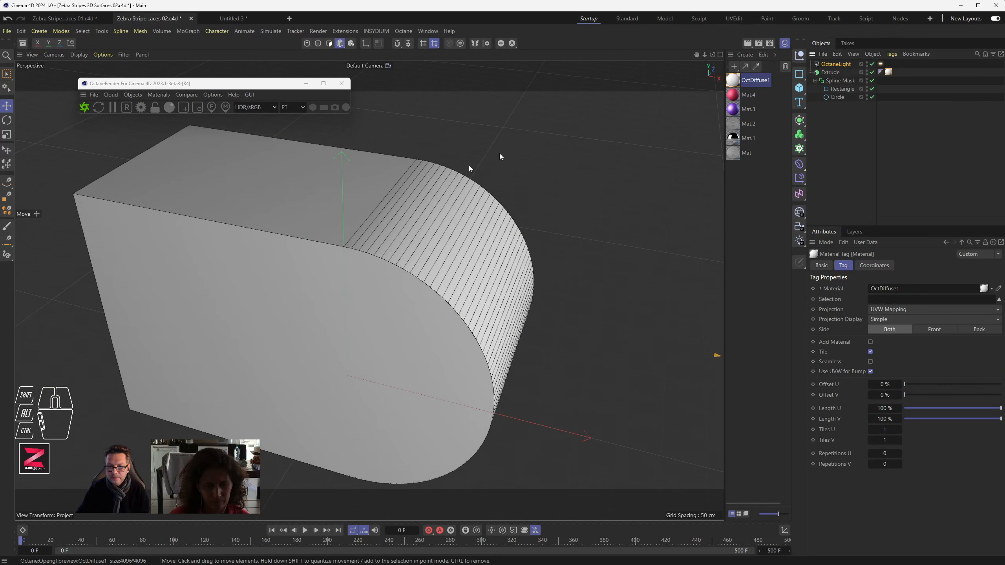
{"action": "left_click", "coordinate": [84, 107]}
{"action": "left_click", "coordinate": [456, 114]}
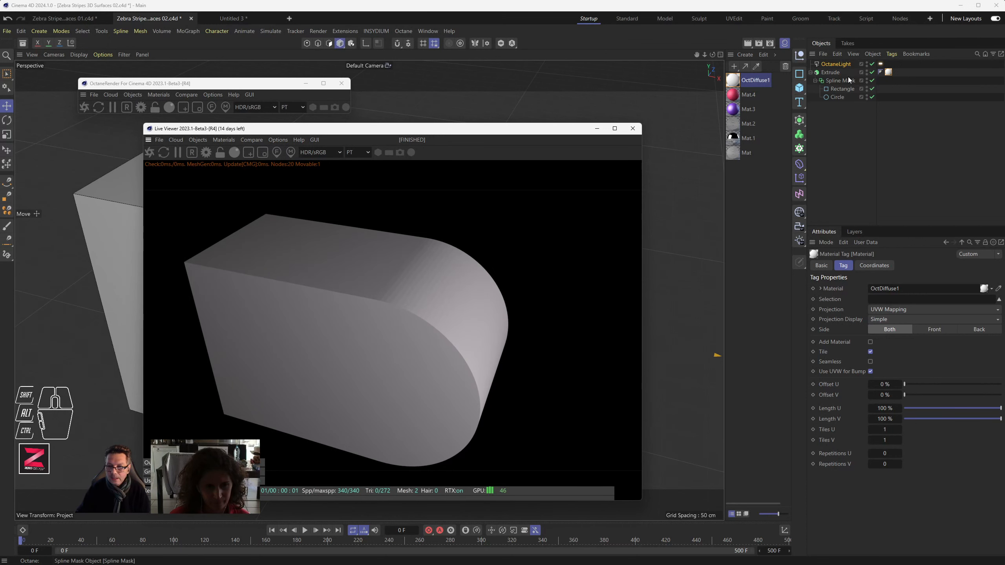
Delete Extrude's existing Phong tag and add a fresh Phong tag to the object.
{"action": "left_click", "coordinate": [880, 73]}
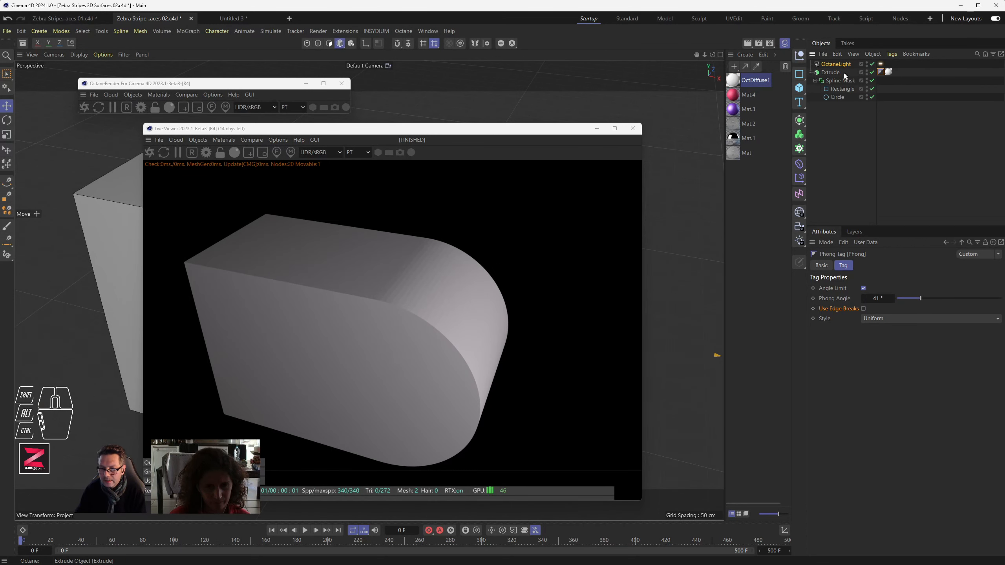
{"action": "left_click", "coordinate": [832, 75]}
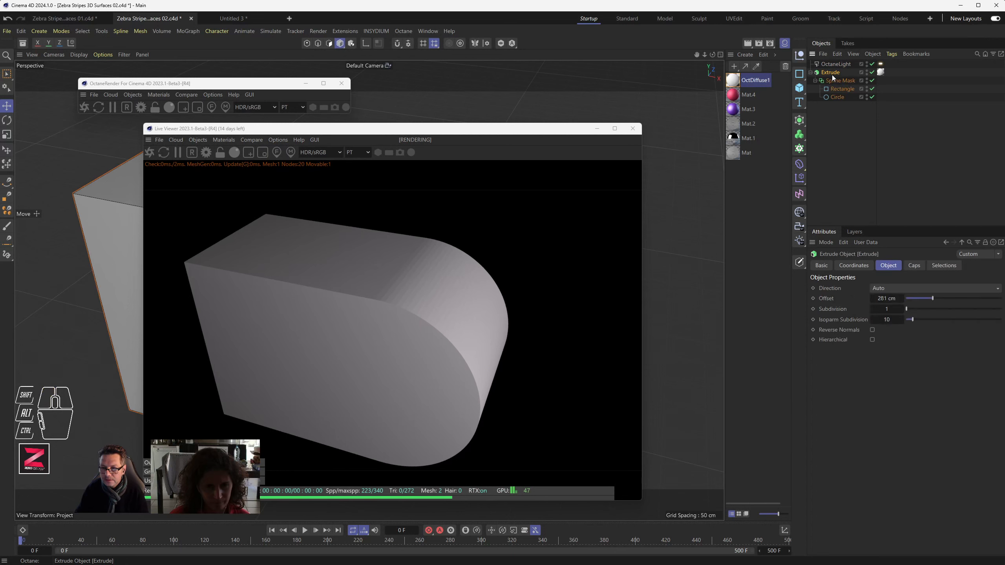
{"action": "right_click", "coordinate": [832, 75]}
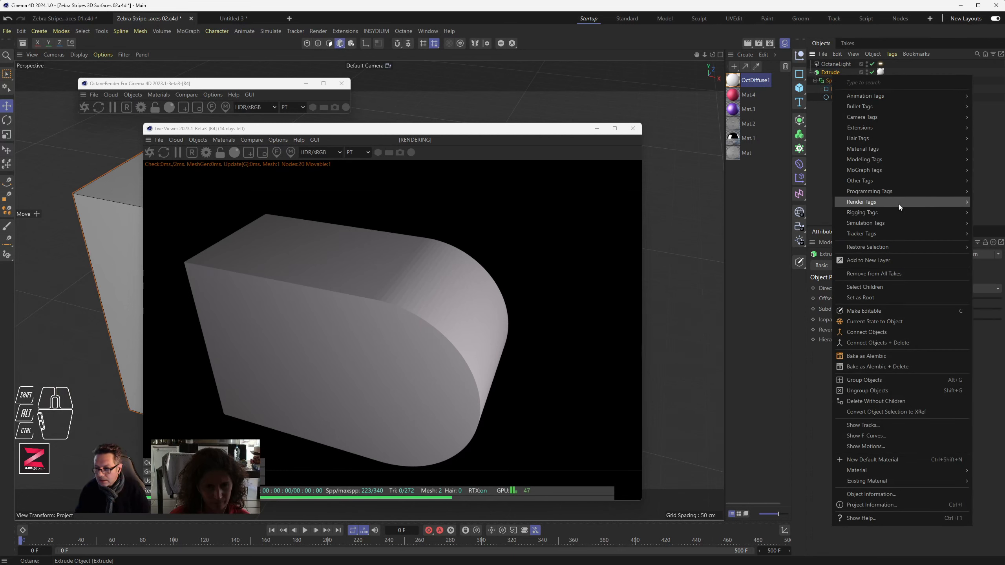
{"action": "mouse_move", "coordinate": [901, 224]}
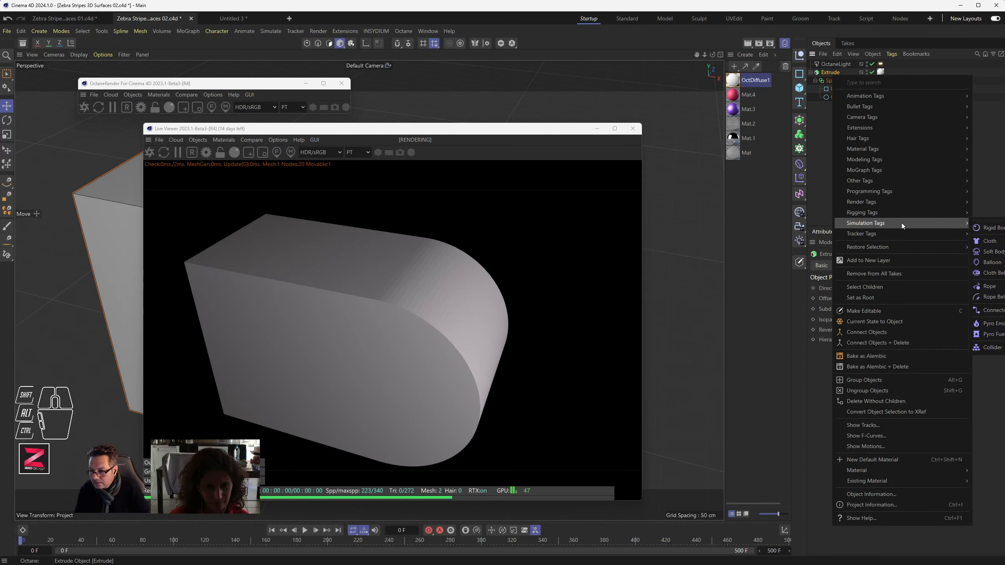
{"action": "mouse_move", "coordinate": [903, 193]}
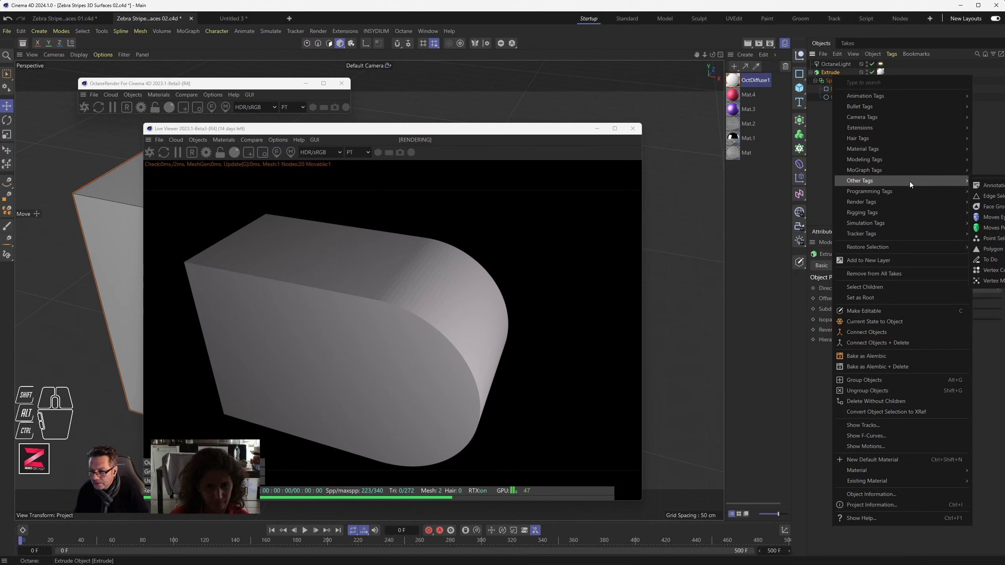
{"action": "mouse_move", "coordinate": [920, 152]}
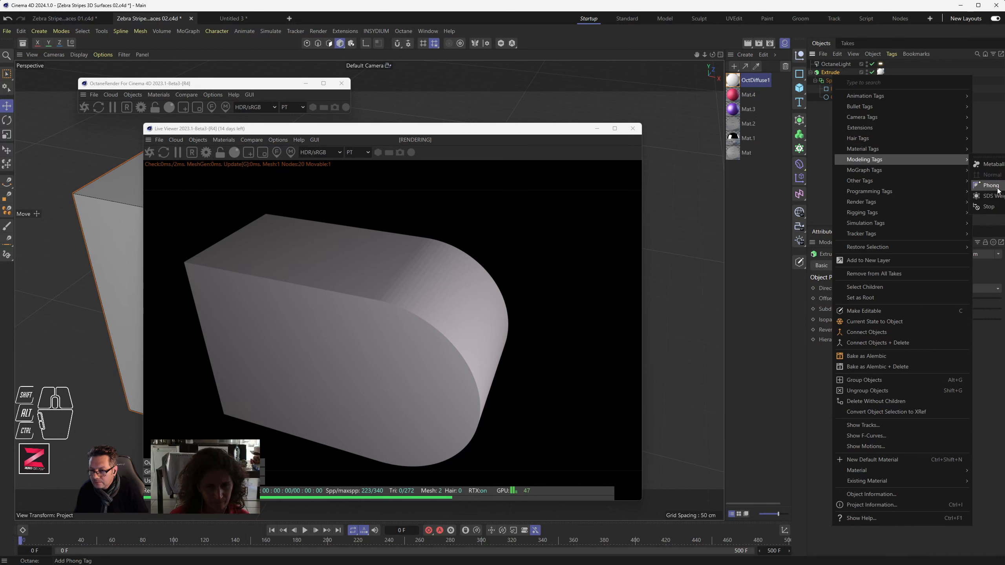
{"action": "left_click", "coordinate": [991, 185]}
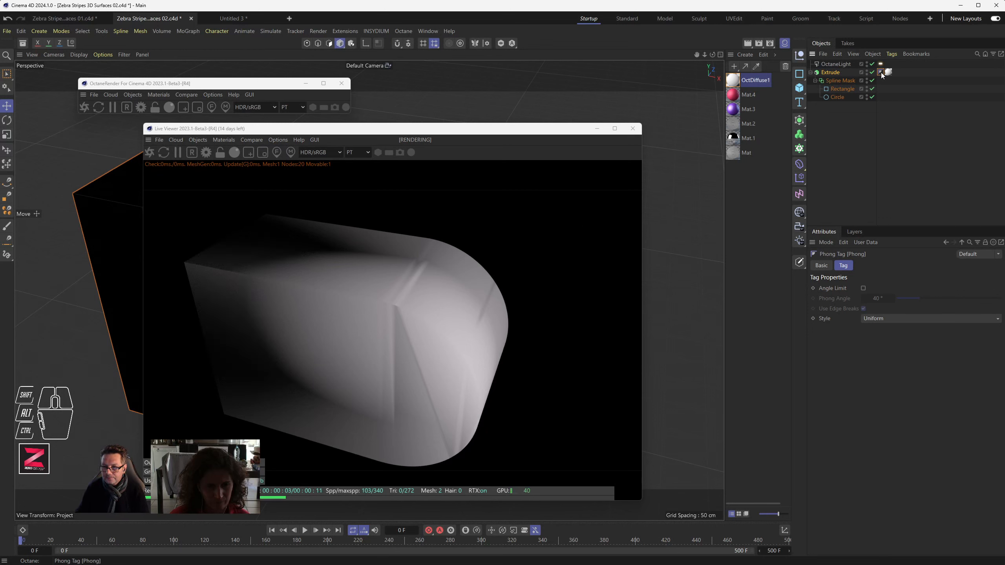
Enable Angle Limit on the new Phong tag, disable Use Edge Breaks and set the Phong Angle to 63°, checking the live render.
{"action": "left_click", "coordinate": [863, 288]}
{"action": "mouse_move", "coordinate": [922, 299]}
{"action": "left_mouse_down"}
{"action": "mouse_move", "coordinate": [981, 300]}
{"action": "mouse_move", "coordinate": [955, 299]}
{"action": "left_mouse_up"}
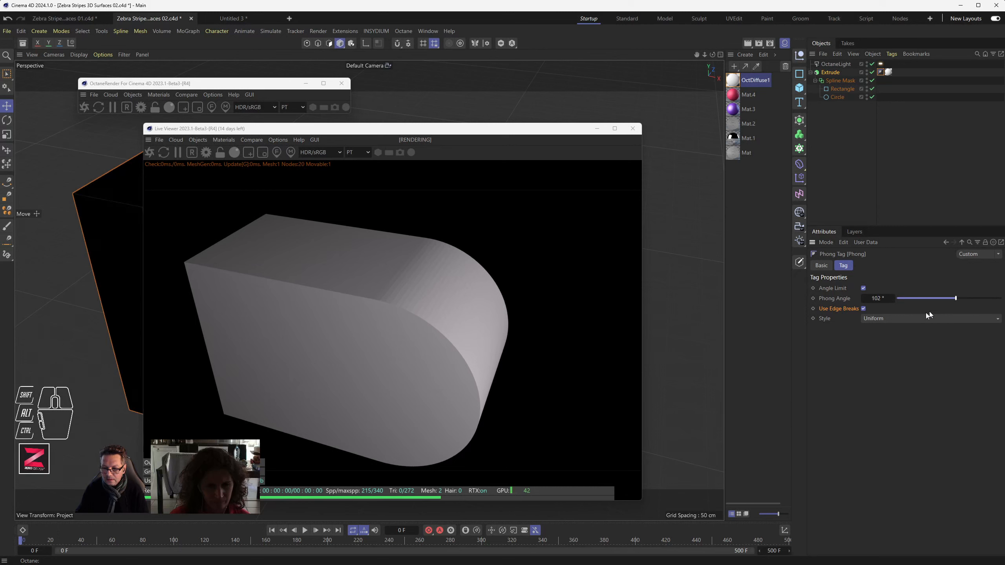
{"action": "left_click", "coordinate": [864, 309]}
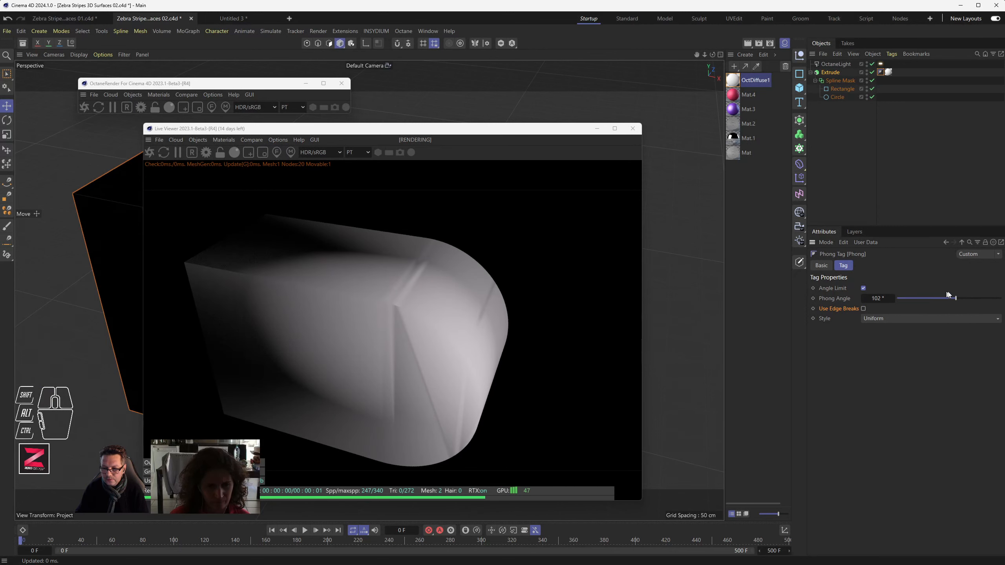
{"action": "left_click", "coordinate": [937, 300]}
{"action": "left_click", "coordinate": [923, 298]}
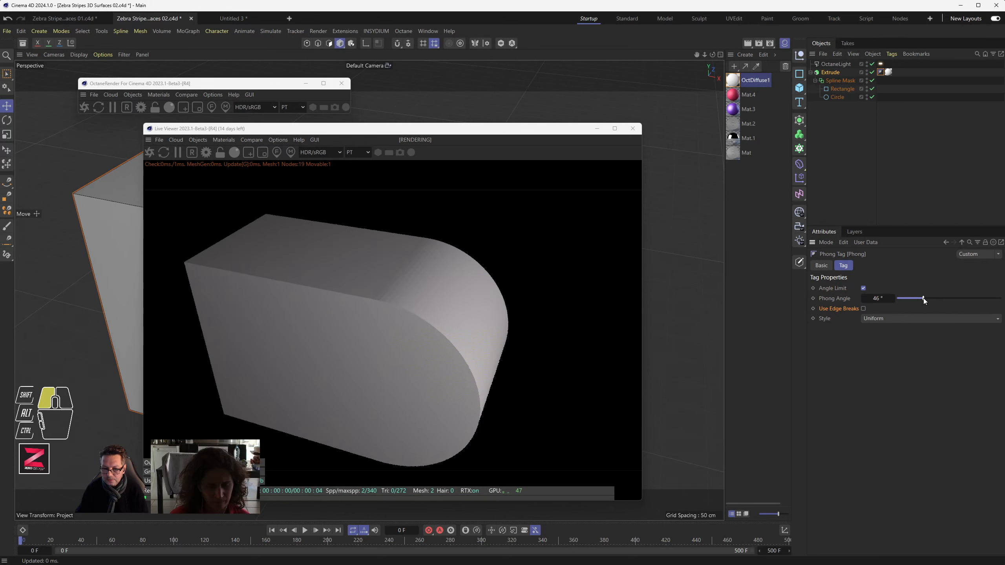
{"action": "mouse_move", "coordinate": [924, 298]}
{"action": "left_mouse_down"}
{"action": "mouse_move", "coordinate": [953, 300]}
{"action": "mouse_move", "coordinate": [934, 300]}
{"action": "left_mouse_up"}
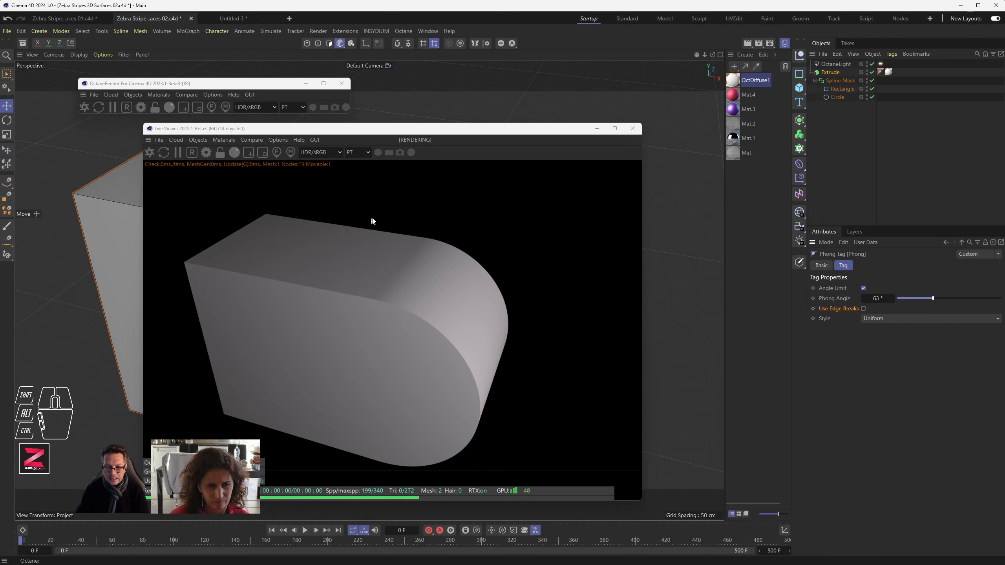
{"action": "left_click_drag", "start_coordinate": [392, 131], "coordinate": [298, 107], "text": "alt"}
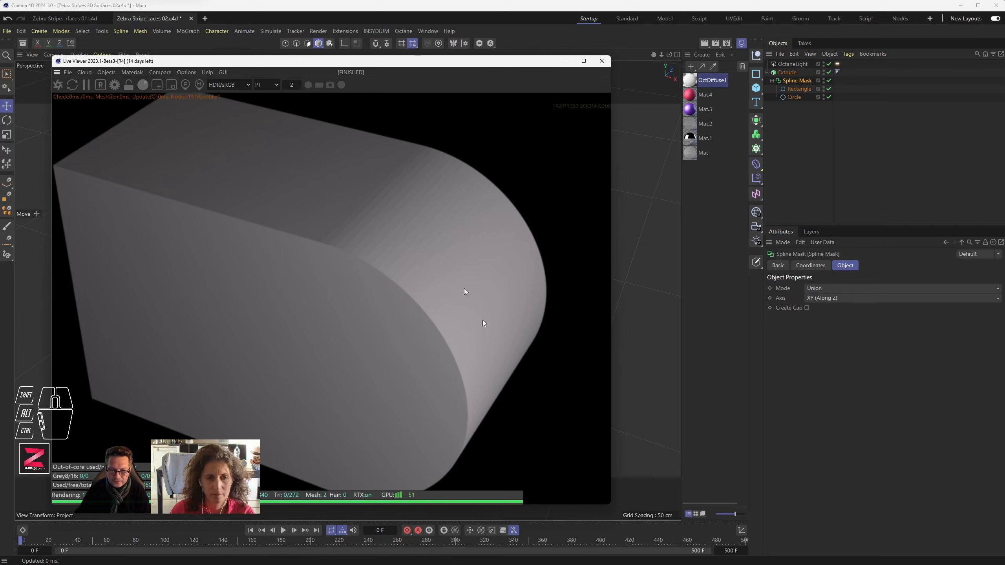
{"action": "left_click", "coordinate": [601, 61]}
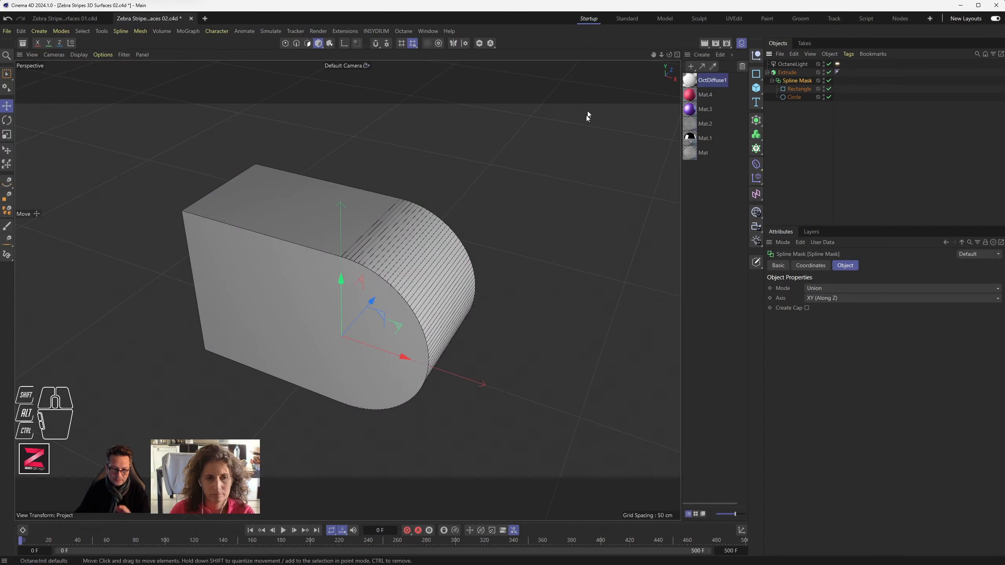
Create a new project and add a Sphere primitive.
{"action": "left_click", "coordinate": [205, 19]}
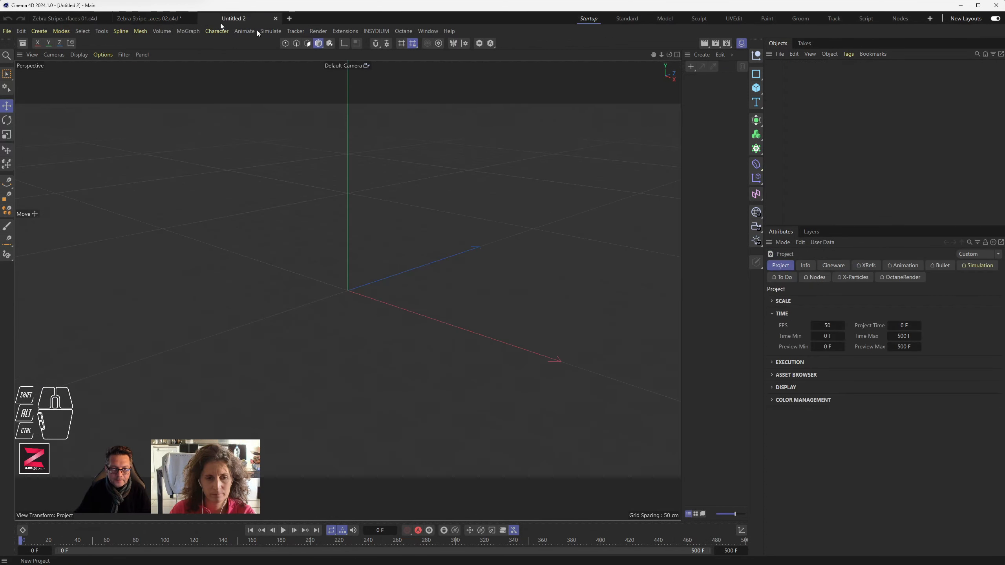
{"action": "left_click", "coordinate": [758, 89]}
{"action": "left_click_drag", "start_coordinate": [758, 89], "coordinate": [848, 129]}
{"action": "scroll", "coordinate": [368, 297], "scroll_direction": "up", "scroll_amount": 2}
{"action": "scroll", "coordinate": [277, 237], "scroll_direction": "up", "scroll_amount": 2}
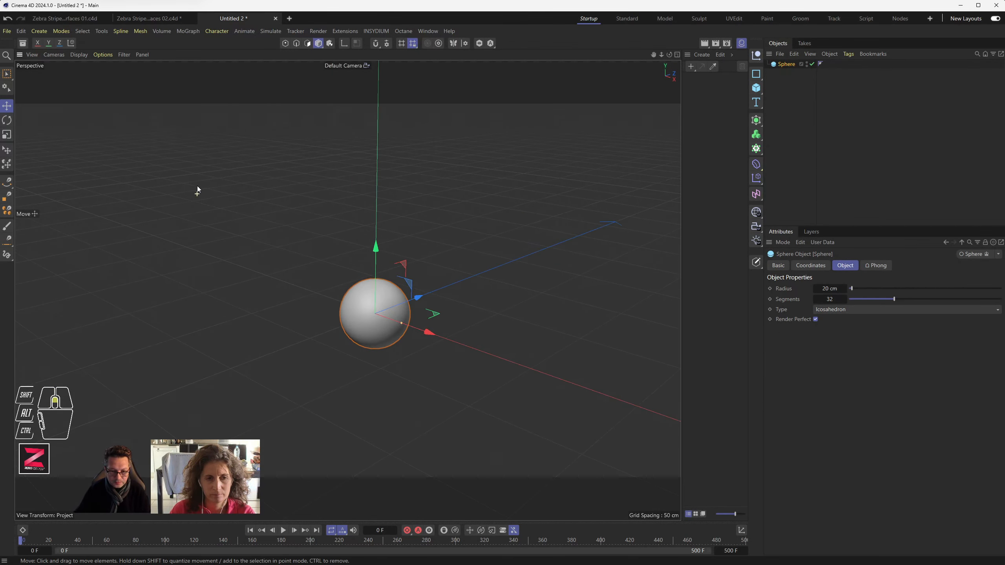
Display the sphere shaded with mesh lines and inspect its triangulated surface up close.
{"action": "left_click", "coordinate": [79, 55]}
{"action": "scroll", "coordinate": [351, 365], "scroll_direction": "up", "scroll_amount": 10}
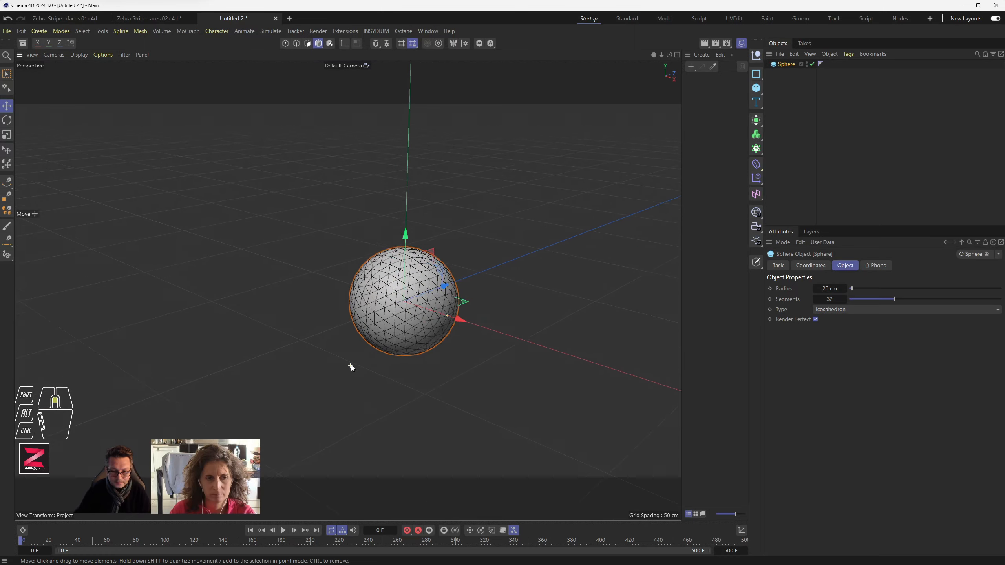
{"action": "middle_click_drag", "start_coordinate": [443, 387], "coordinate": [458, 372], "text": "alt"}
{"action": "left_click_drag", "start_coordinate": [402, 302], "coordinate": [362, 306], "text": "alt"}
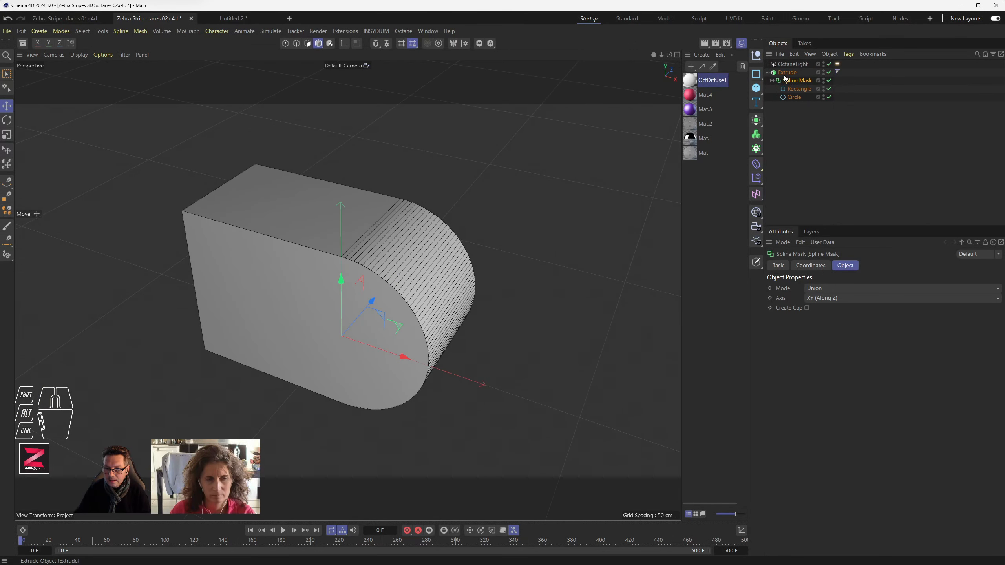
Copy the OctaneLight from the second Zebra Stripe project and paste it into the untitled sphere project.
{"action": "left_click", "coordinate": [794, 65]}
{"action": "left_click", "coordinate": [234, 18]}
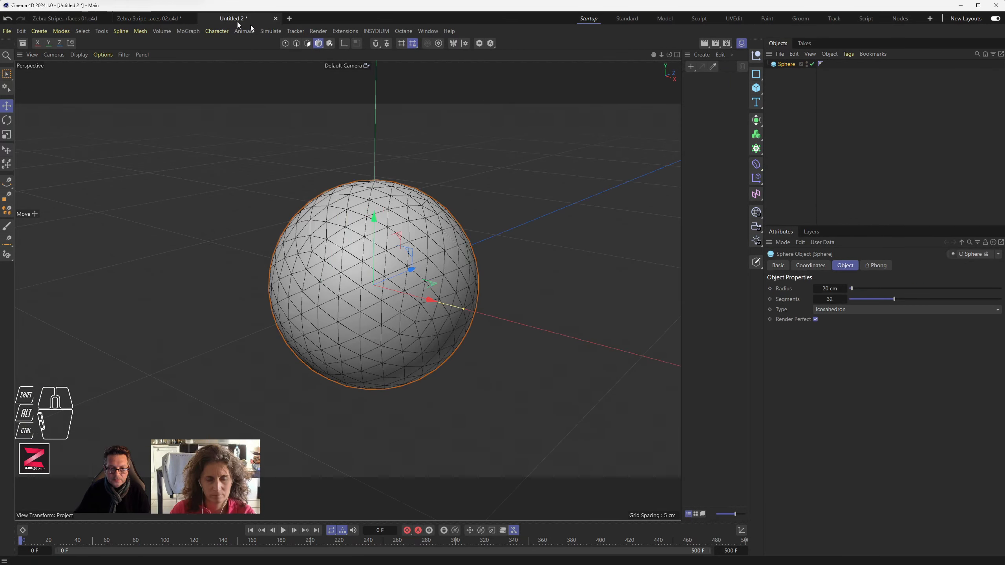
{"action": "left_click", "coordinate": [810, 150]}
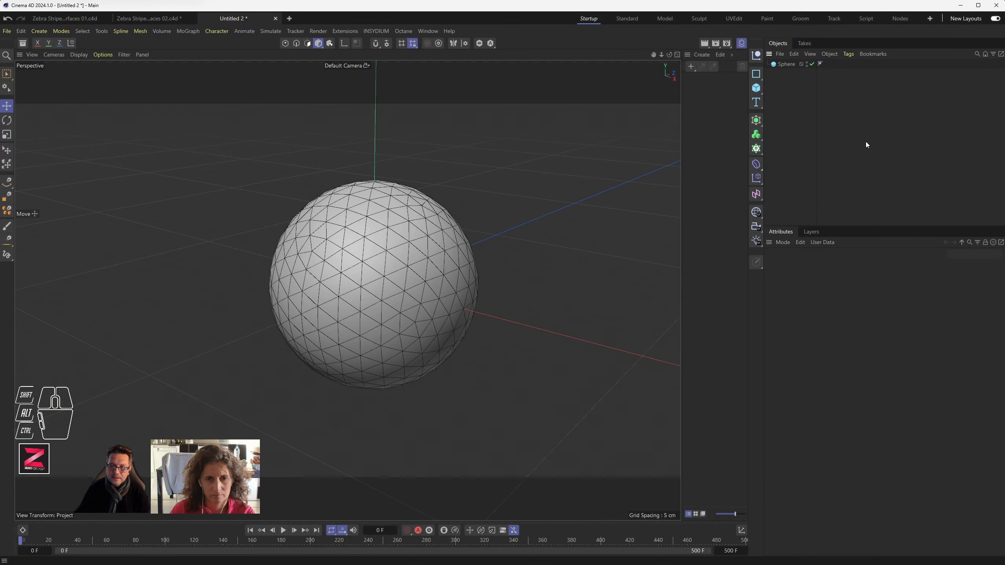
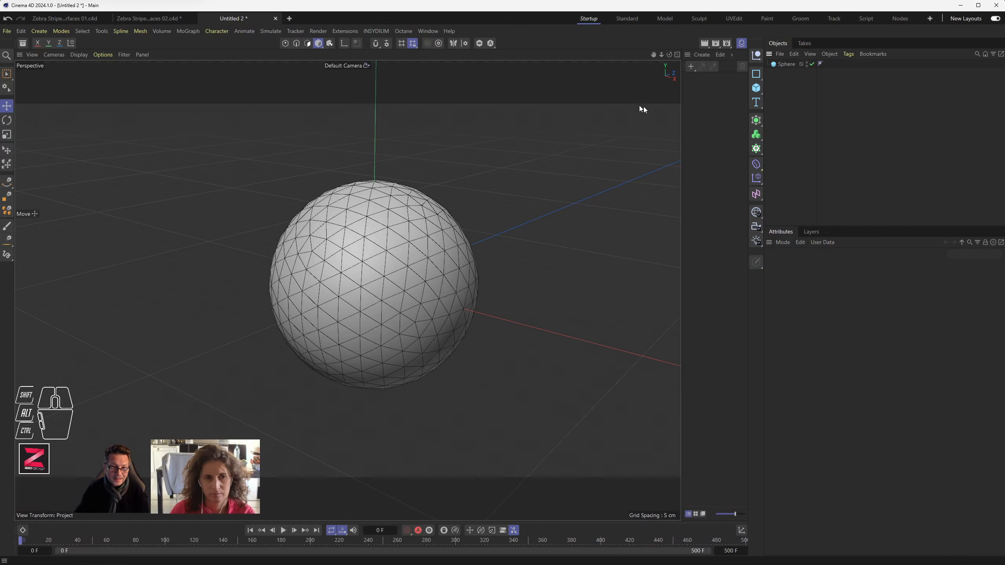
{"action": "left_click_drag", "start_coordinate": [221, 9], "coordinate": [237, 73]}
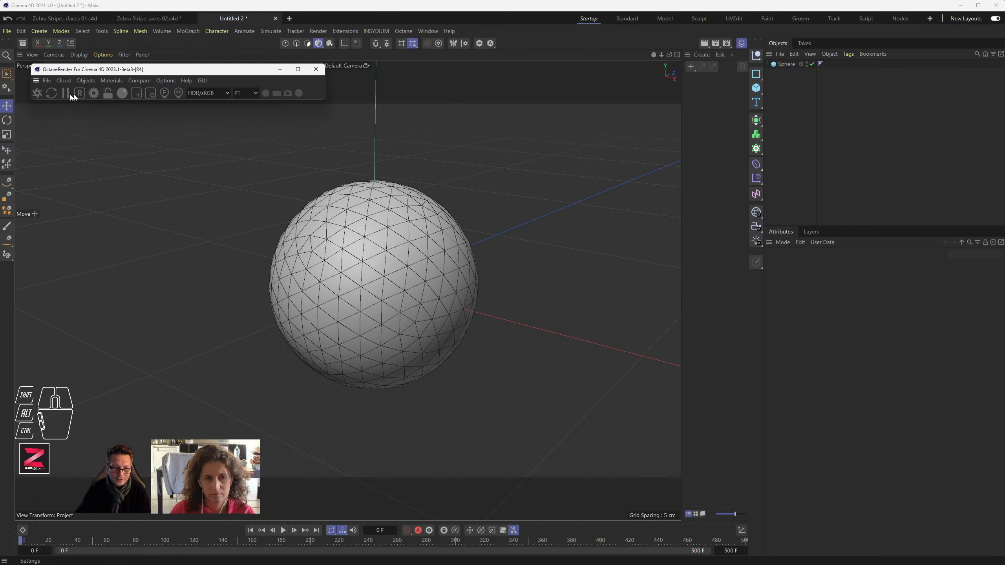
{"action": "left_click", "coordinate": [944, 154]}
{"action": "key", "text": "ctrl+v"}
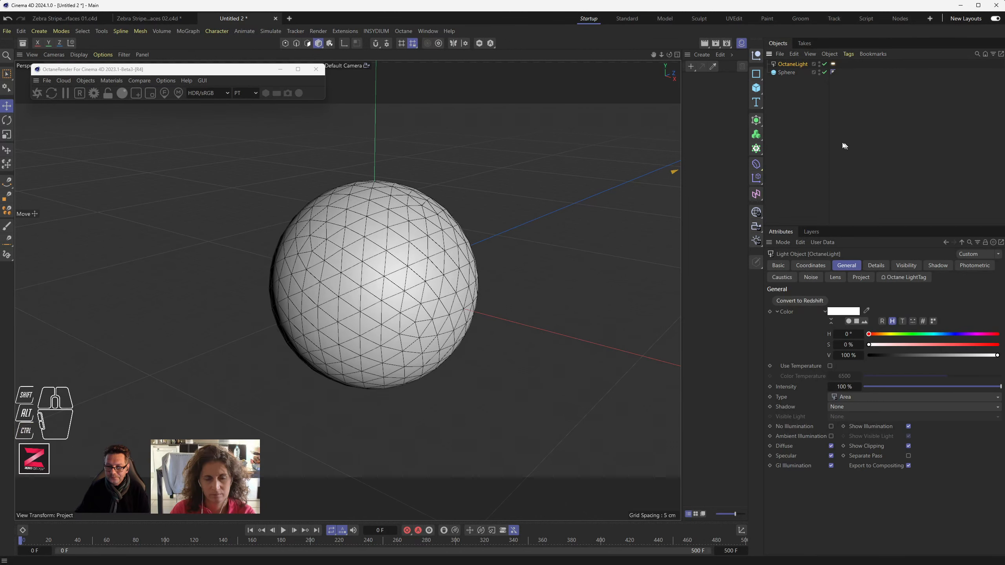
Start an Octane live render of the lit sphere and bring the Live Viewer window fully into view.
{"action": "left_click", "coordinate": [36, 94]}
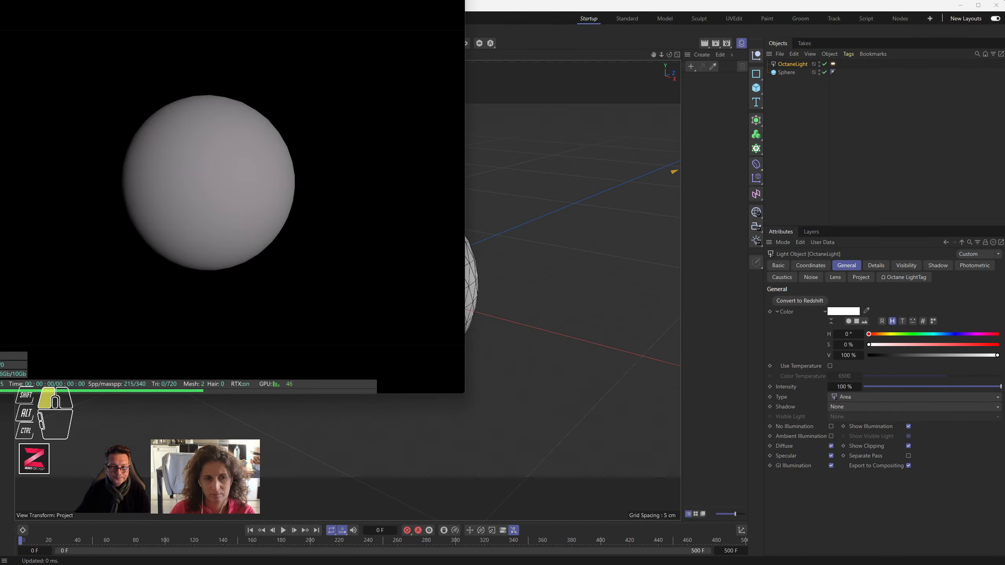
{"action": "left_click", "coordinate": [397, 59]}
{"action": "left_click_drag", "start_coordinate": [398, 59], "coordinate": [347, 67]}
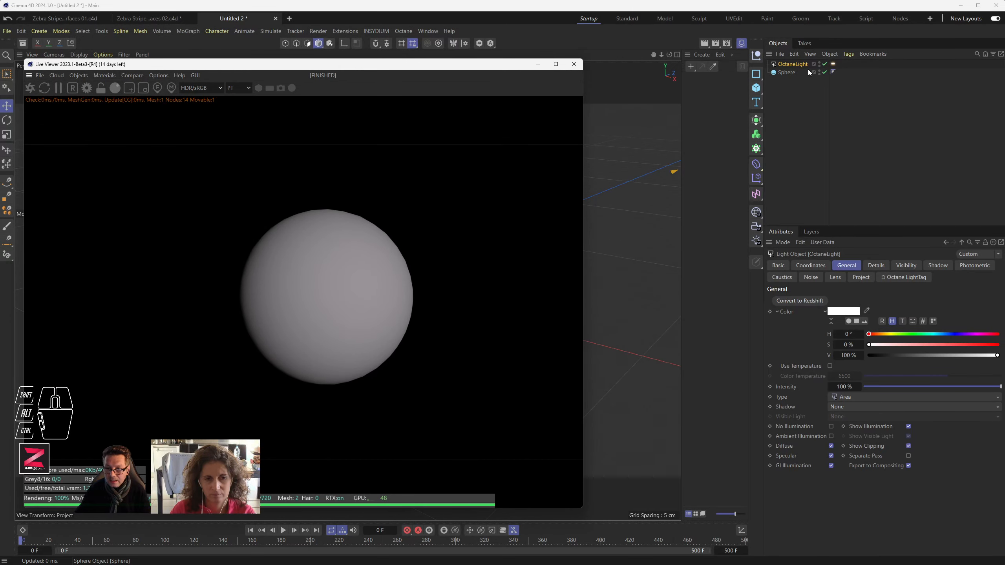
Set the Sphere's segments to 64.
{"action": "left_click", "coordinate": [786, 72]}
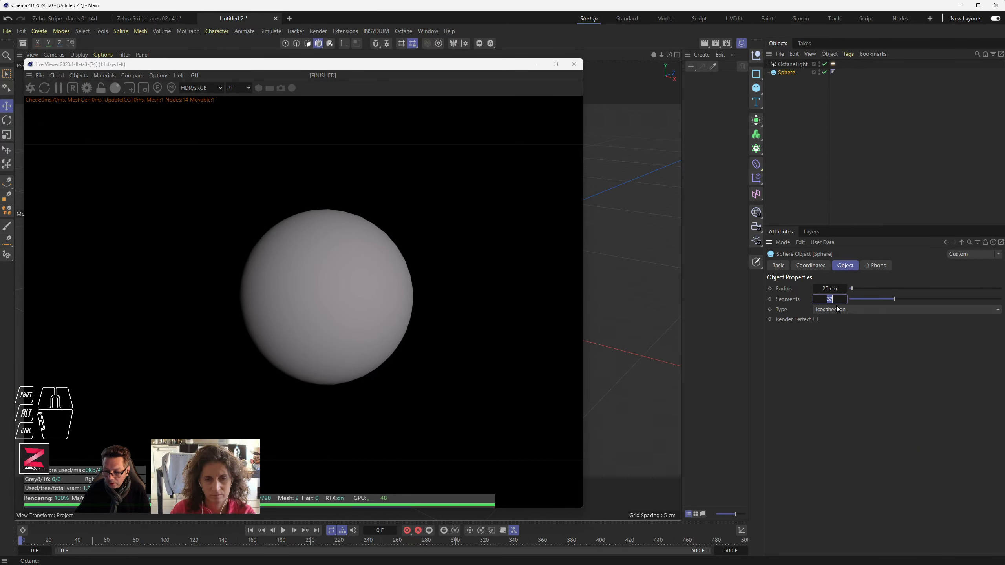
{"action": "type", "text": "64"}
{"action": "key", "text": "Return"}
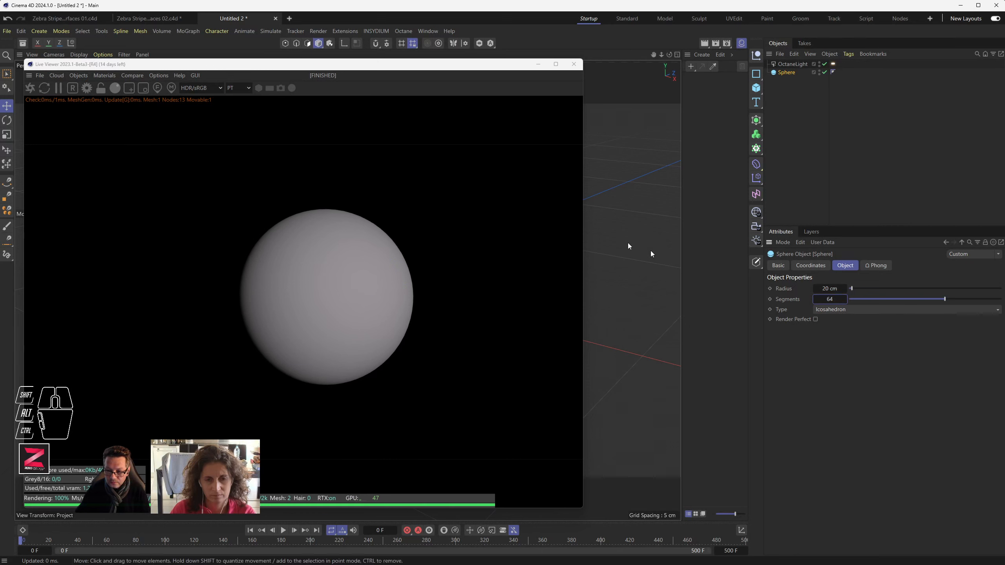
Examine the sphere's rendered shading at different zoom levels and compare it with the triangulated mesh in the viewport.
{"action": "scroll", "coordinate": [353, 286], "scroll_direction": "up", "scroll_amount": 7}
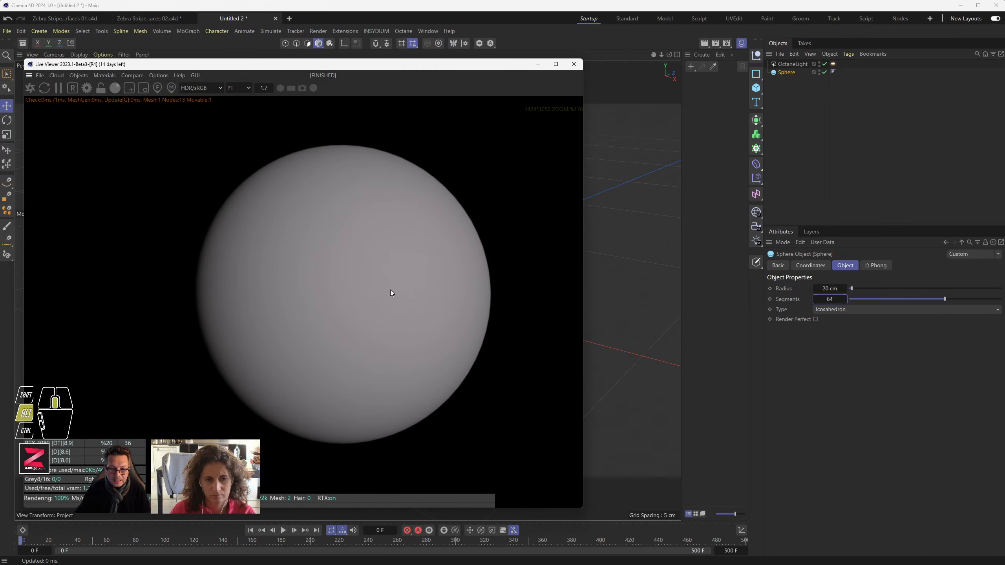
{"action": "mouse_move", "coordinate": [390, 290]}
{"action": "middle_mouse_down", "text": "alt"}
{"action": "mouse_move", "coordinate": [365, 289]}
{"action": "mouse_move", "coordinate": [378, 284]}
{"action": "middle_mouse_up", "text": "alt"}
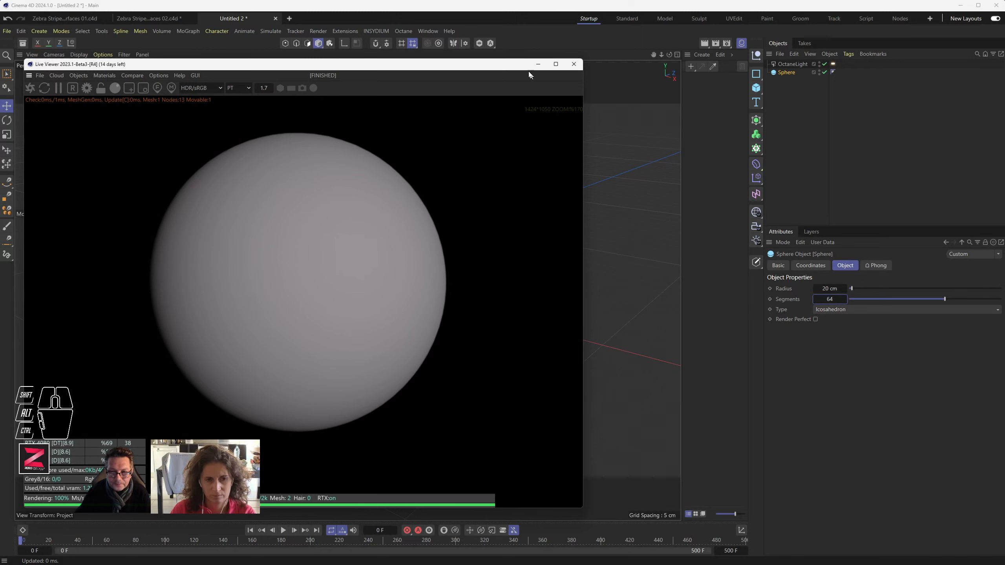
{"action": "left_click_drag", "start_coordinate": [519, 69], "coordinate": [484, 334]}
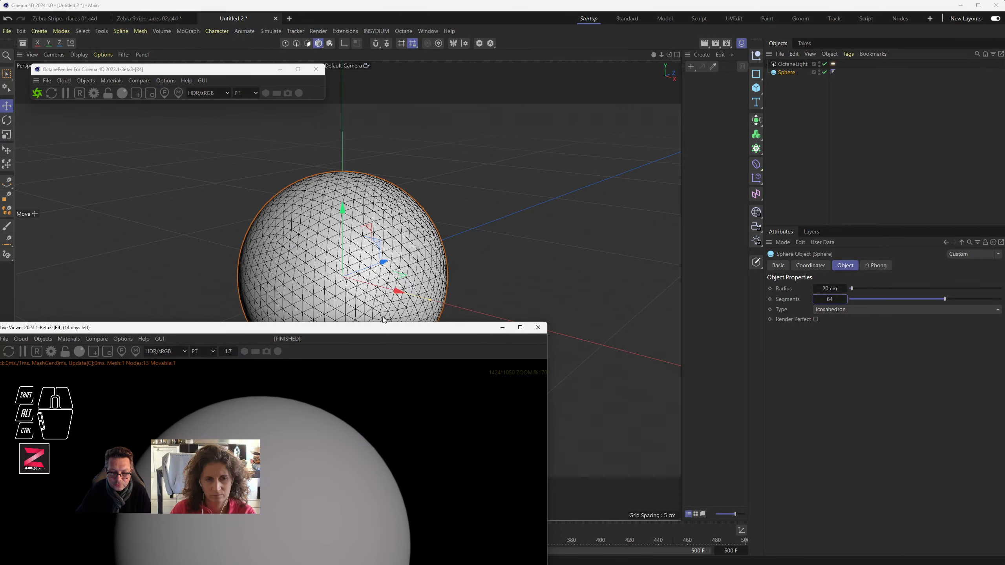
{"action": "left_click_drag", "start_coordinate": [371, 323], "coordinate": [406, 107]}
{"action": "scroll", "coordinate": [272, 230], "scroll_direction": "down", "scroll_amount": 5}
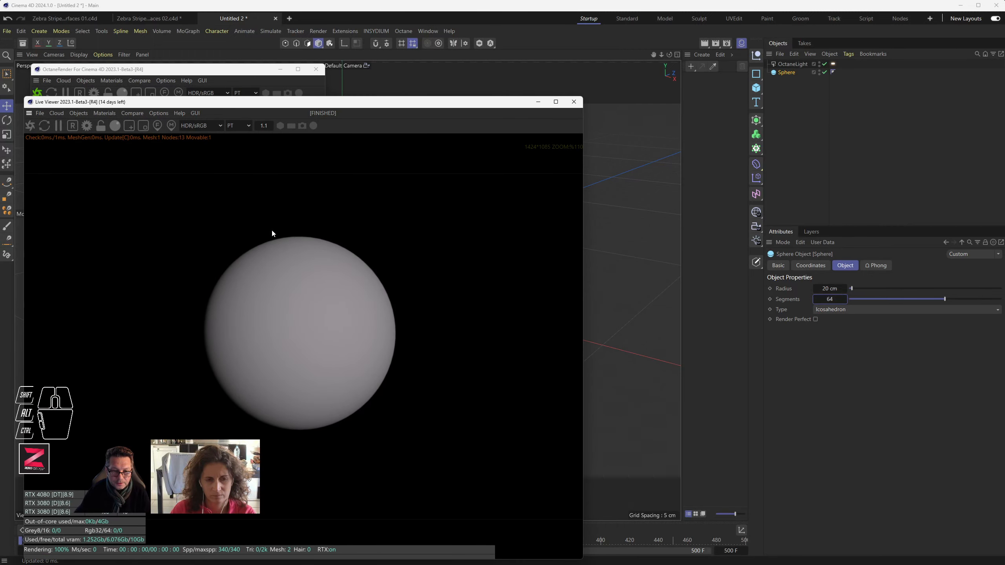
{"action": "scroll", "coordinate": [622, 262], "scroll_direction": "up", "scroll_amount": 3}
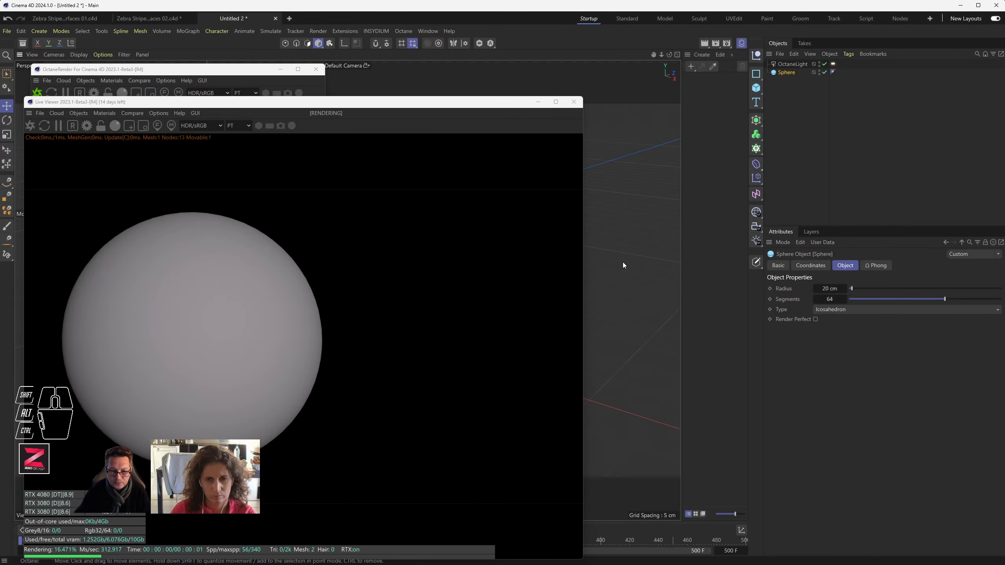
{"action": "middle_click_drag", "start_coordinate": [653, 271], "coordinate": [628, 276], "text": "alt"}
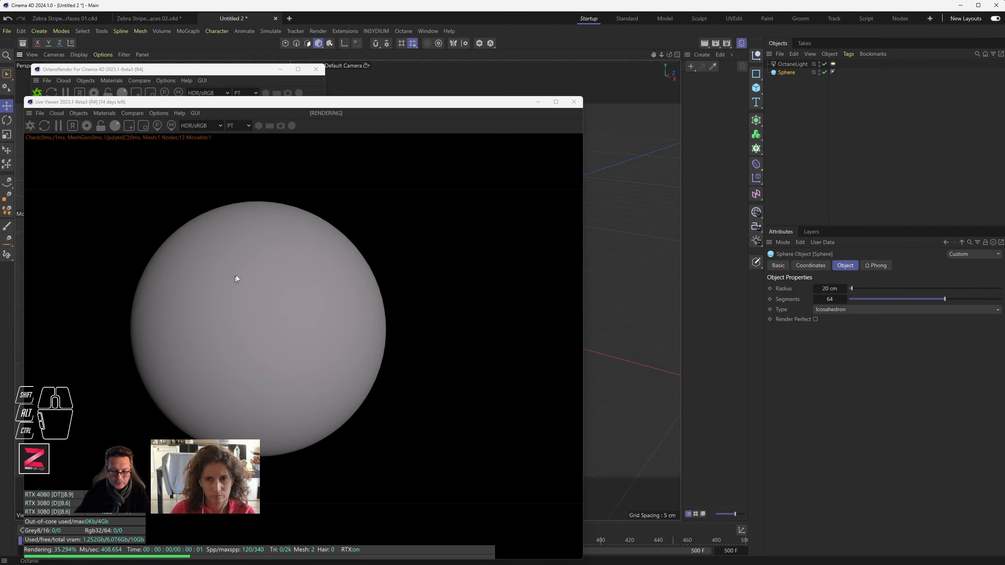
{"action": "left_click_drag", "start_coordinate": [407, 103], "coordinate": [386, 115]}
{"action": "left_click", "coordinate": [411, 72]}
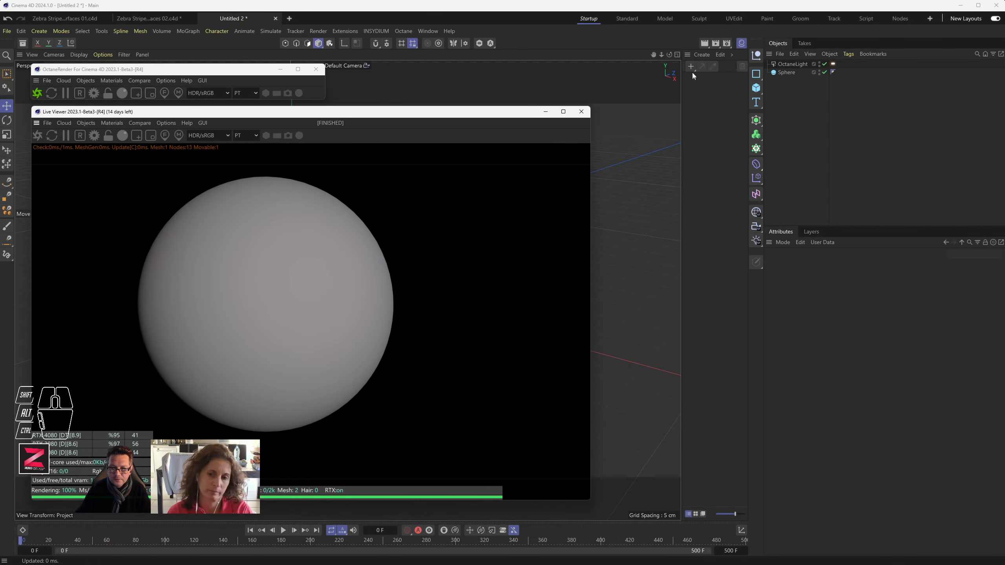
Create an Octane Diffuse material, apply it to the Sphere, and open it in the Material Editor beside the render.
{"action": "left_click", "coordinate": [112, 81]}
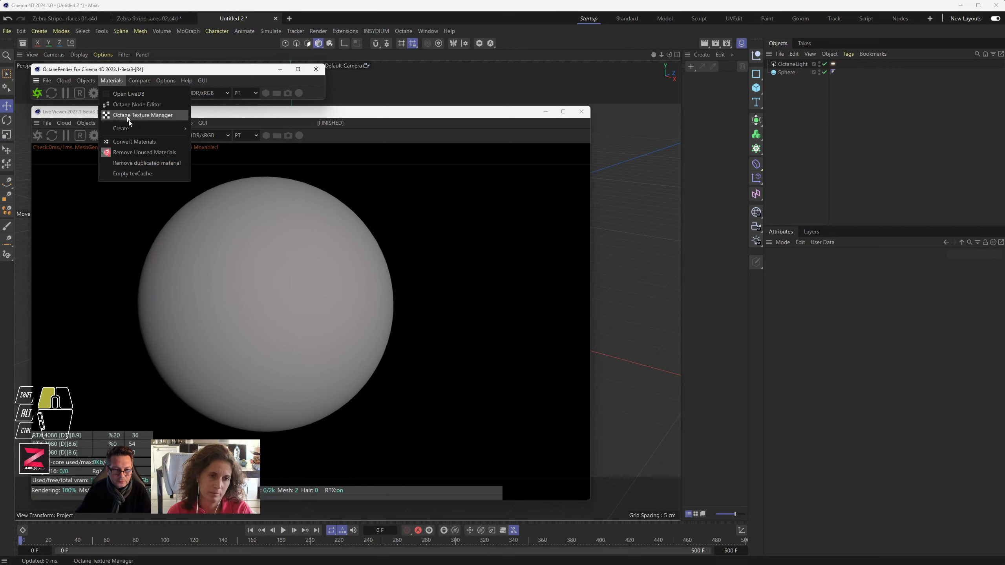
{"action": "mouse_move", "coordinate": [150, 128]}
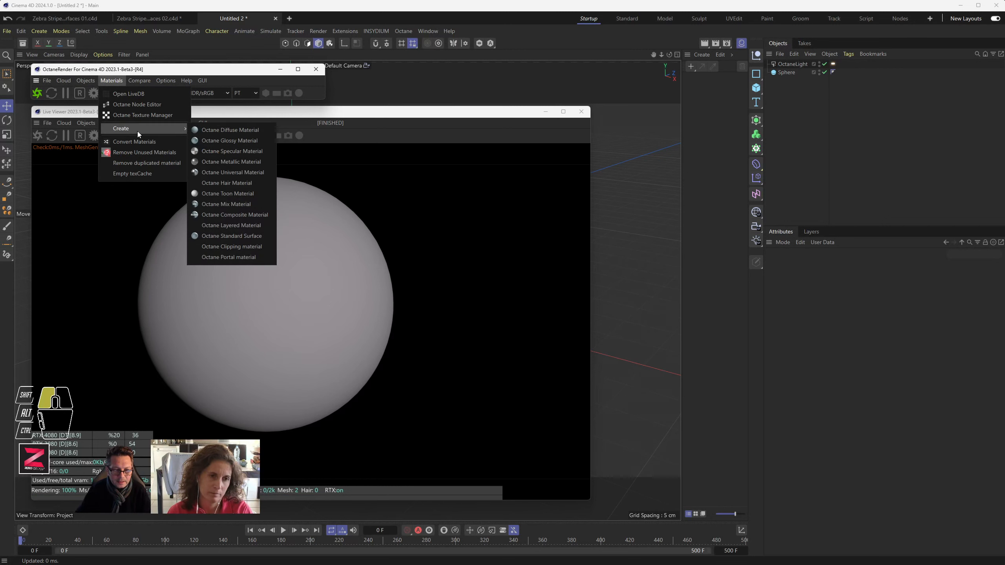
{"action": "left_click", "coordinate": [221, 130]}
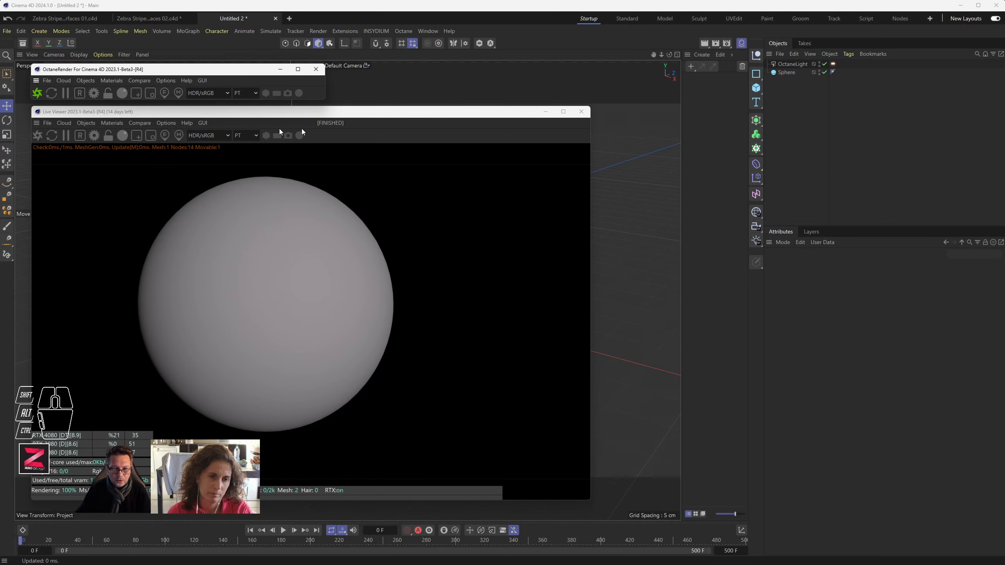
{"action": "left_click_drag", "start_coordinate": [692, 82], "coordinate": [790, 72]}
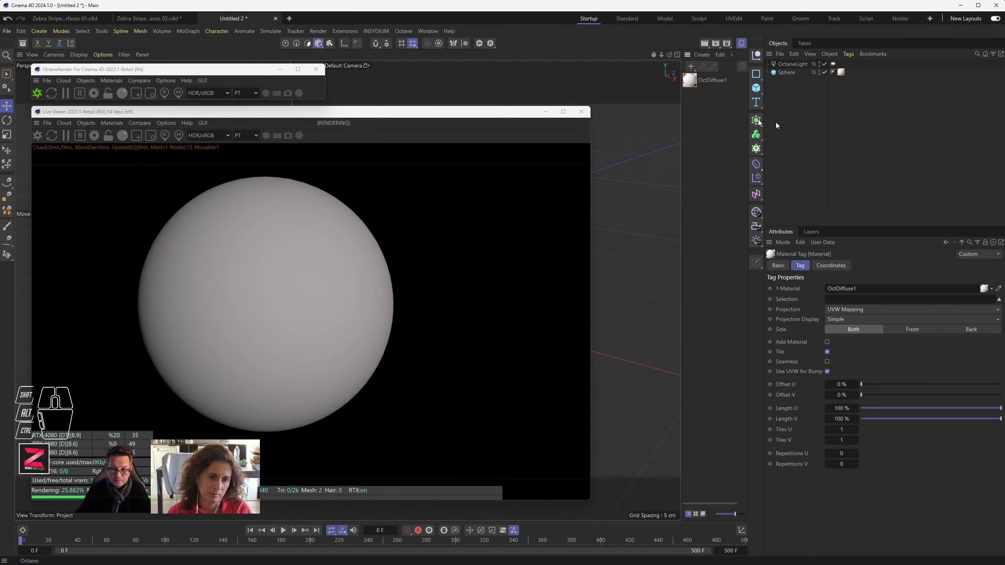
{"action": "double_click", "coordinate": [692, 83]}
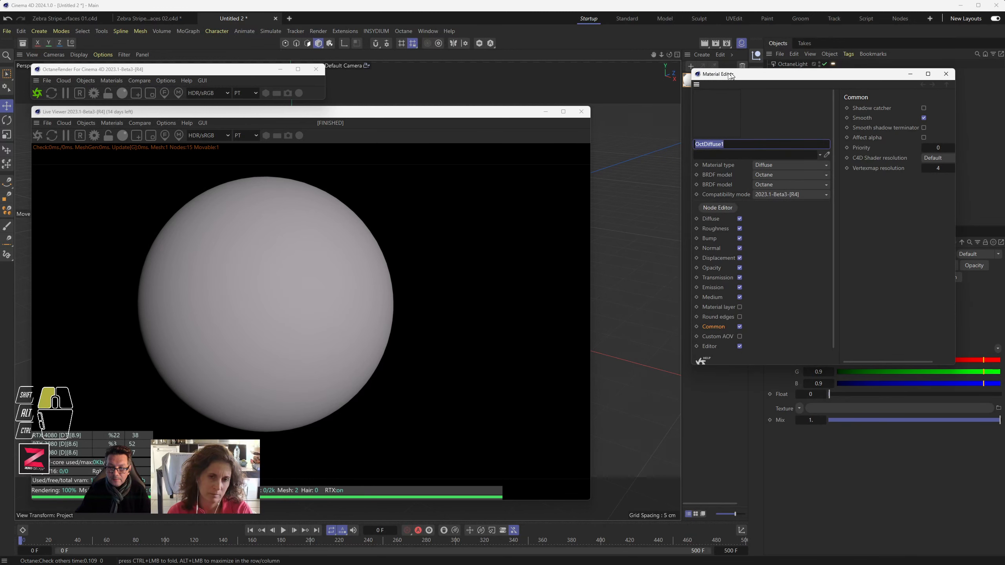
{"action": "left_click_drag", "start_coordinate": [730, 75], "coordinate": [637, 107]}
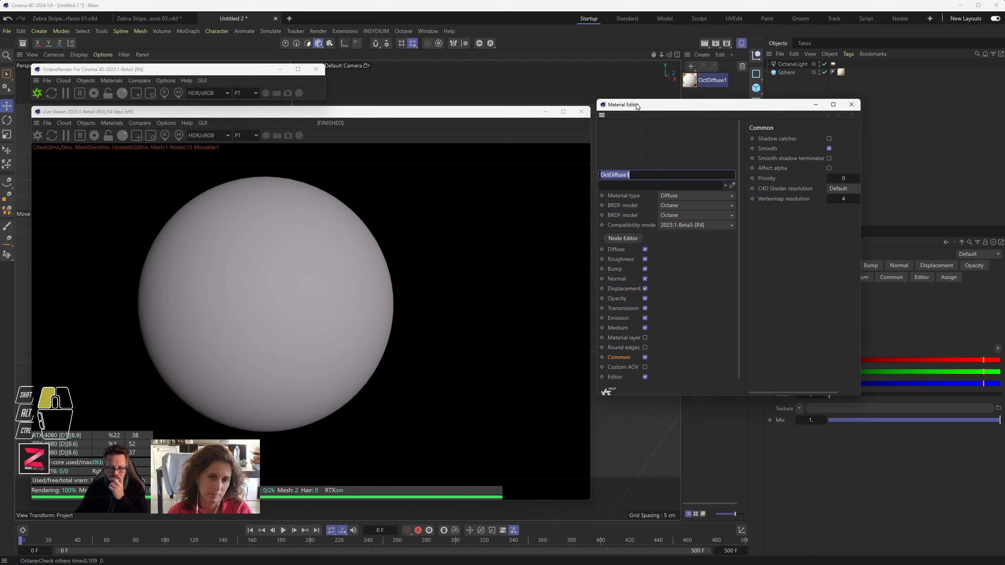
Open Octane's LiveDB material library and enlarge its window and thumbnail area.
{"action": "left_click", "coordinate": [112, 81]}
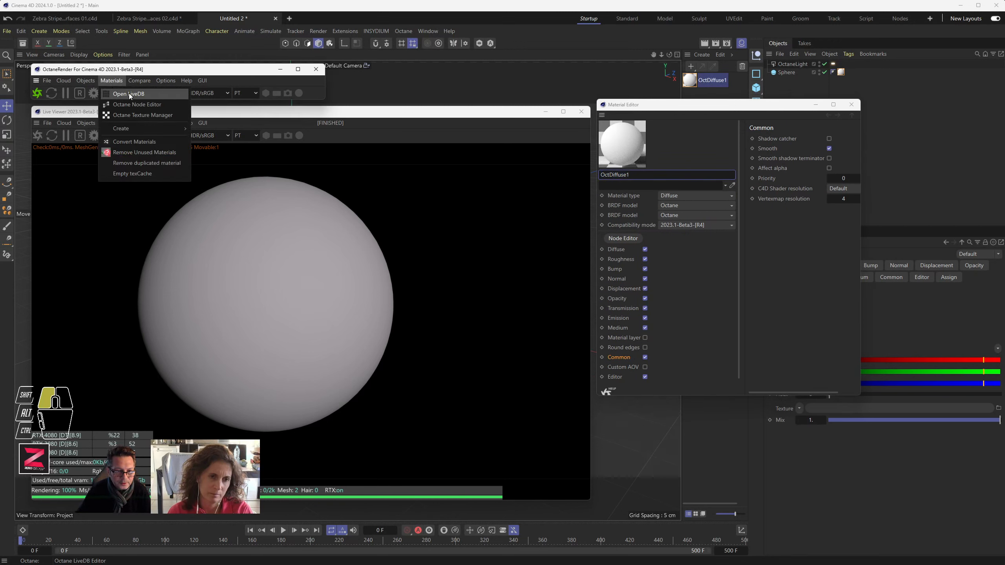
{"action": "left_click", "coordinate": [127, 93]}
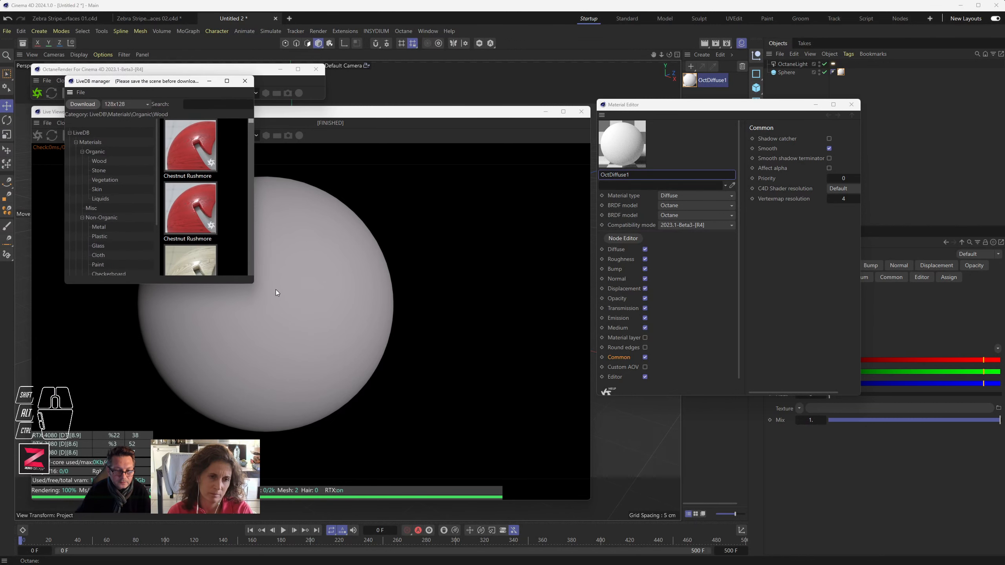
{"action": "left_click_drag", "start_coordinate": [251, 285], "coordinate": [522, 424]}
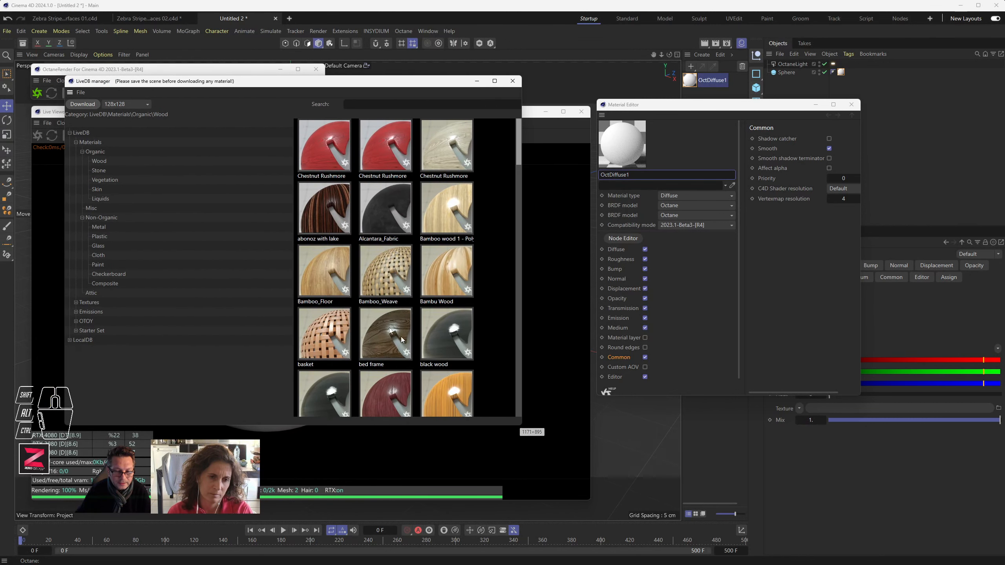
{"action": "left_click_drag", "start_coordinate": [293, 237], "coordinate": [293, 233]}
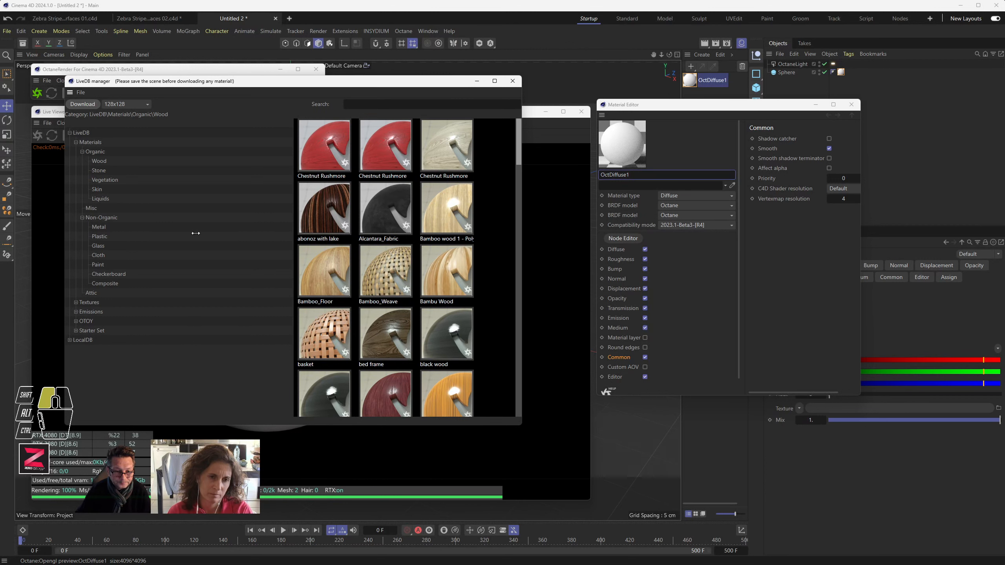
{"action": "left_click_drag", "start_coordinate": [195, 234], "coordinate": [194, 233]}
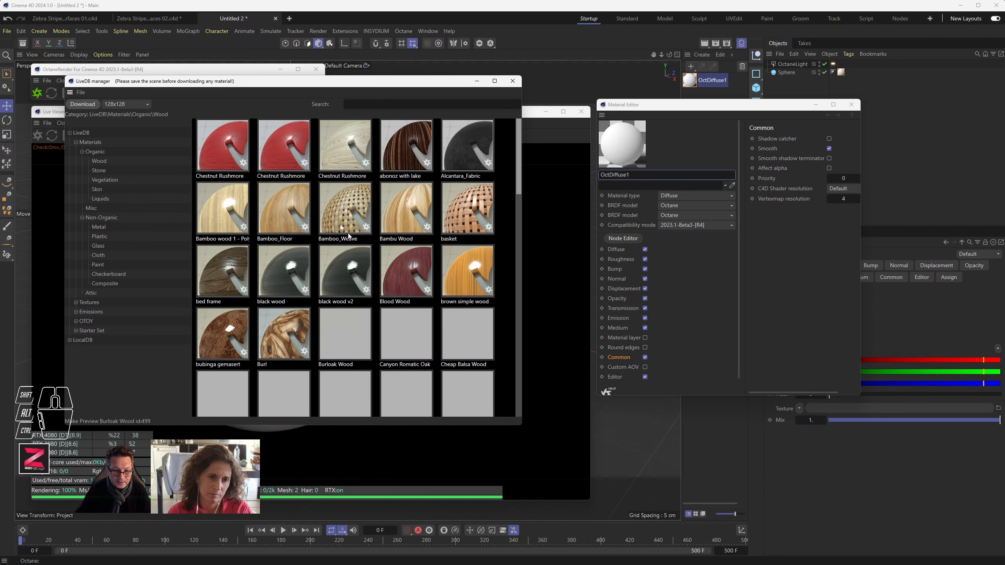
Download the 180C material from the LiveDB Plastic category and apply it to the Sphere in place of OctDiffuse1.
{"action": "left_click", "coordinate": [98, 236]}
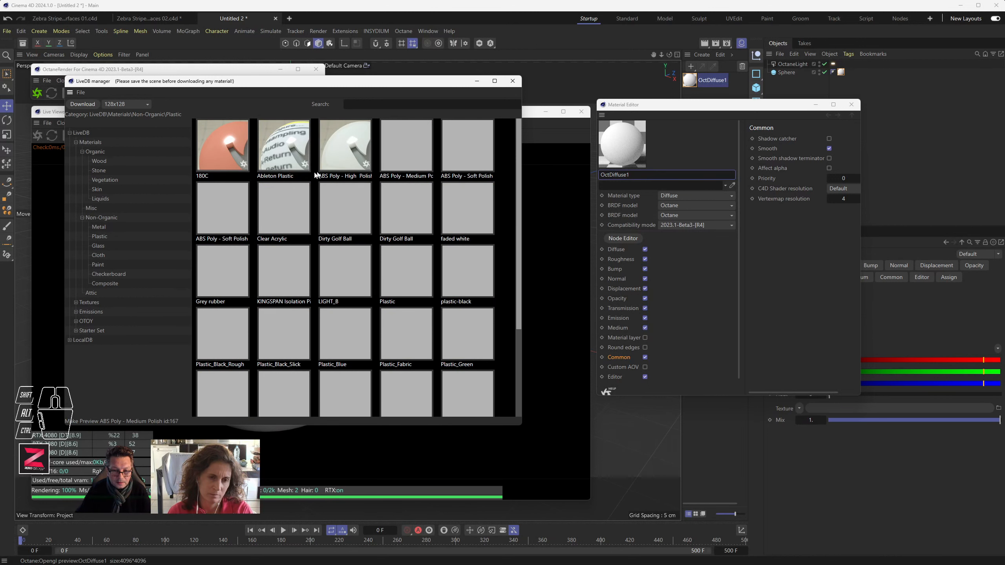
{"action": "right_click", "coordinate": [220, 143]}
{"action": "left_click", "coordinate": [242, 172]}
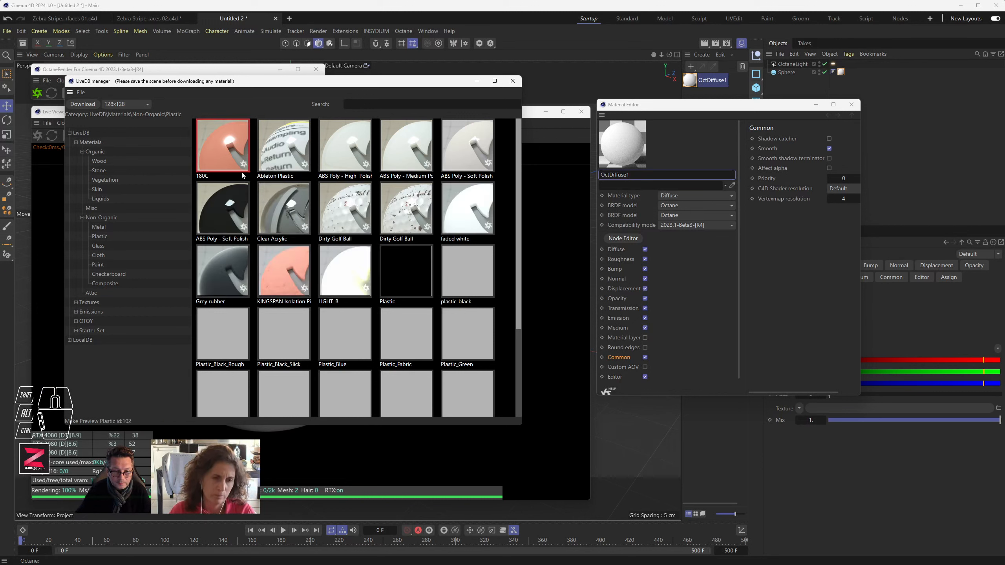
{"action": "left_click", "coordinate": [852, 105]}
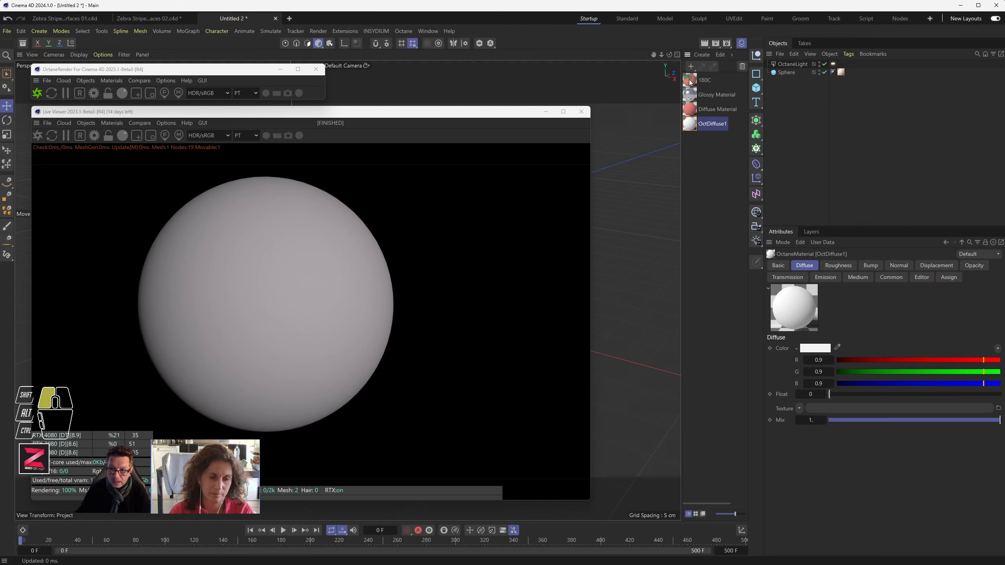
{"action": "left_click_drag", "start_coordinate": [840, 72], "coordinate": [840, 73]}
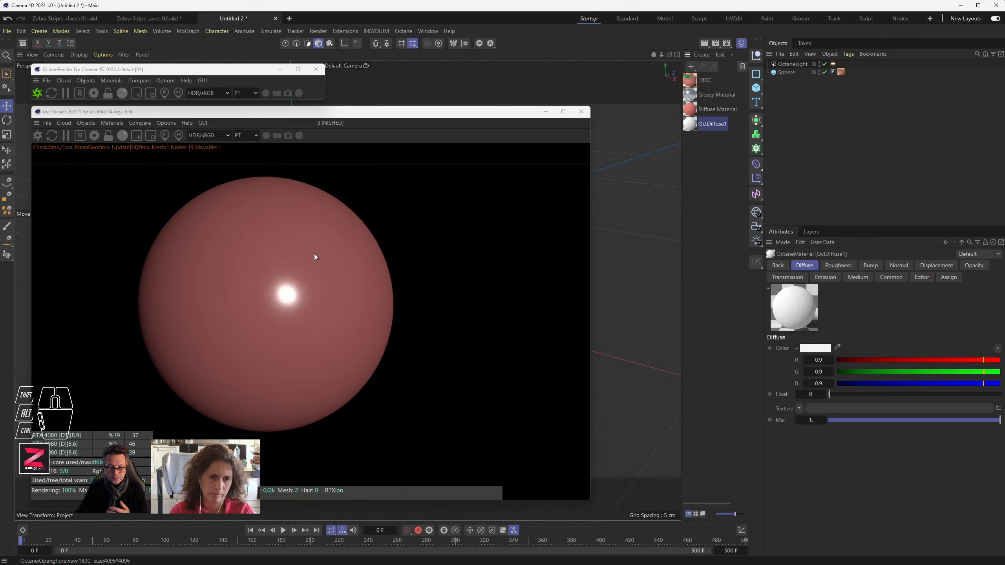
Delete the Diffuse Material and 180C materials and remove the leftover material tag from the Sphere.
{"action": "left_click", "coordinate": [717, 109]}
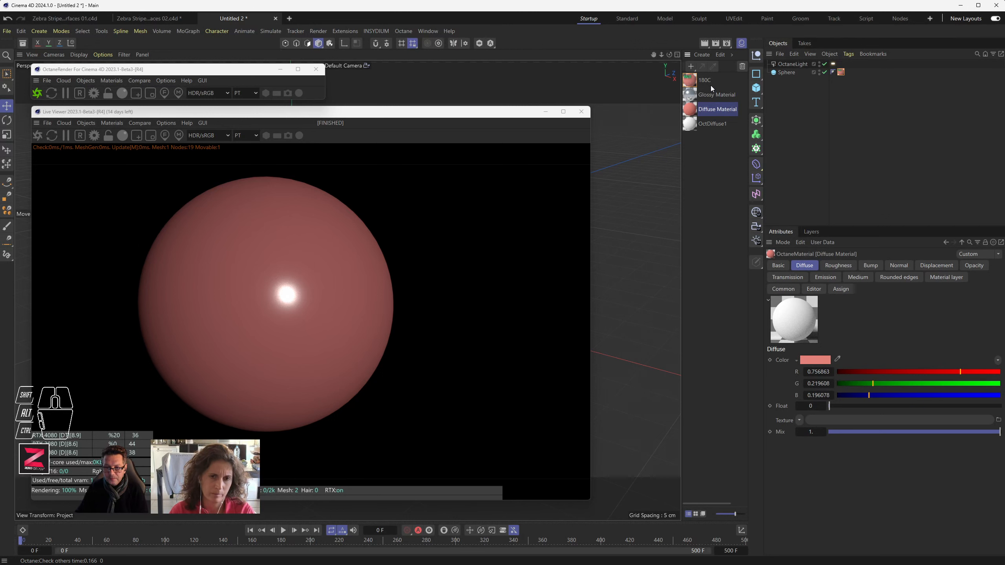
{"action": "key", "text": "Delete"}
{"action": "left_click", "coordinate": [704, 82]}
{"action": "key", "text": "Delete"}
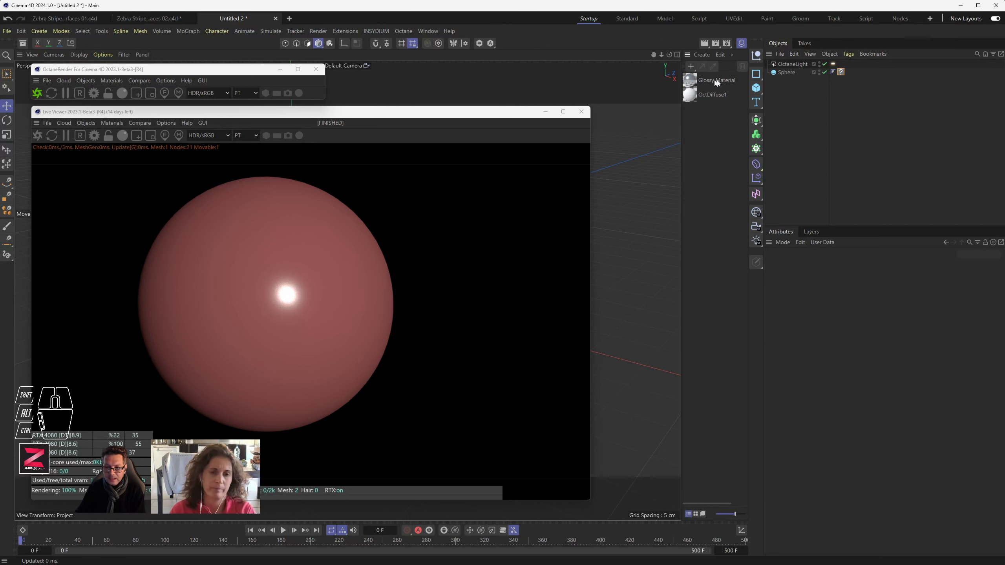
{"action": "left_click", "coordinate": [840, 72]}
{"action": "key", "text": "Delete"}
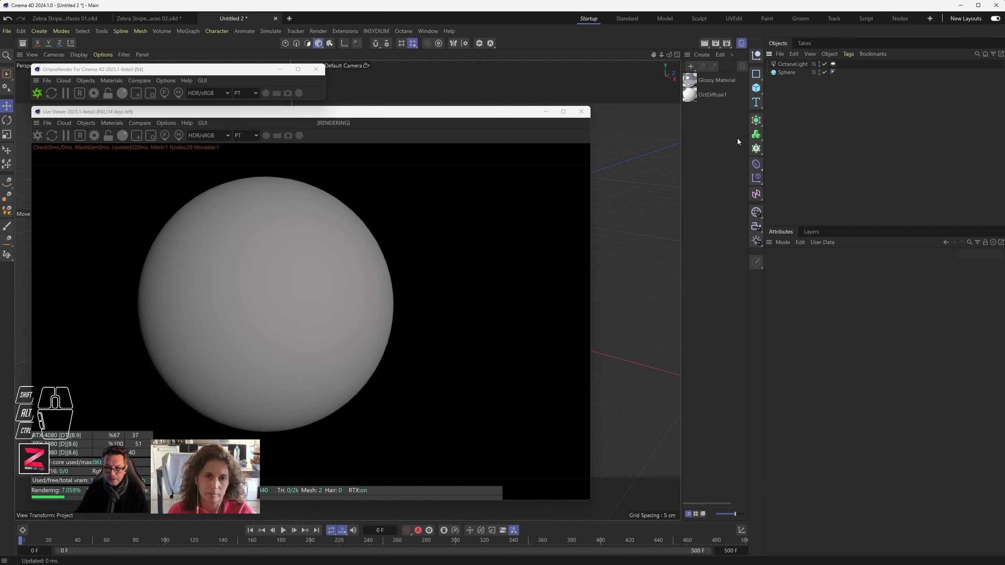
Apply the OctDiffuse1 material to the Sphere and open it in the Material Editor over the render.
{"action": "left_click_drag", "start_coordinate": [692, 96], "coordinate": [709, 95]}
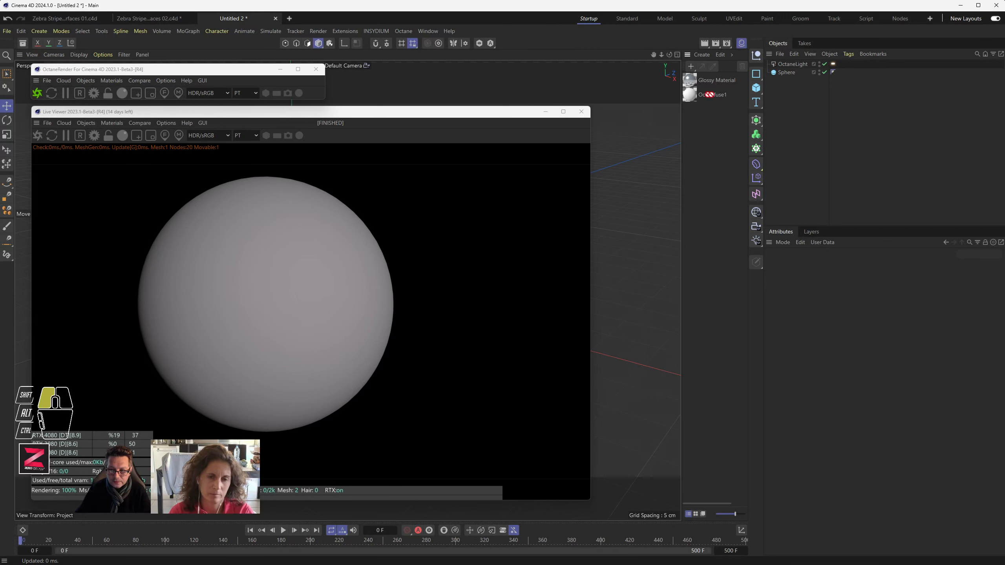
{"action": "left_click_drag", "start_coordinate": [785, 79], "coordinate": [787, 74]}
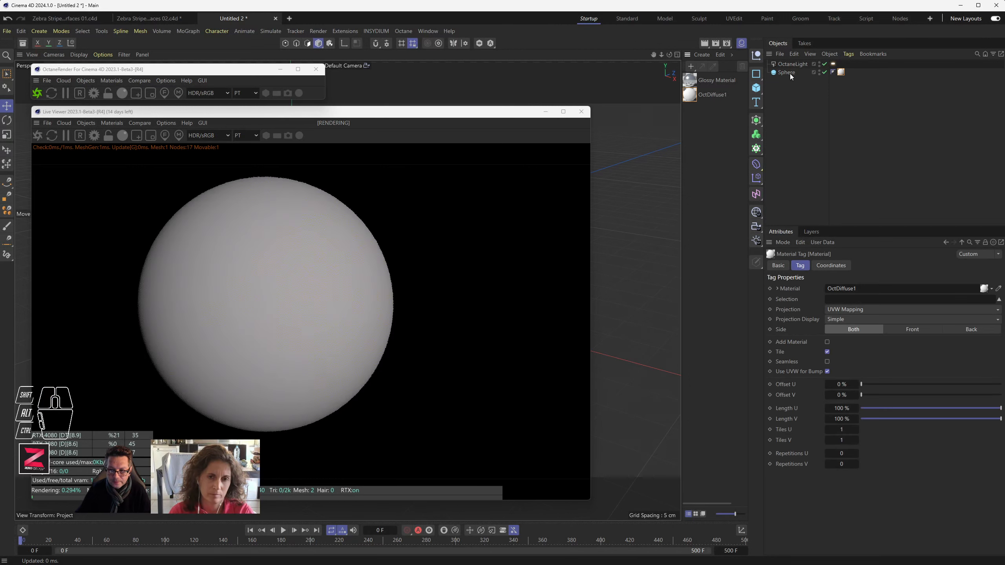
{"action": "left_click", "coordinate": [692, 95]}
{"action": "double_click", "coordinate": [692, 96]}
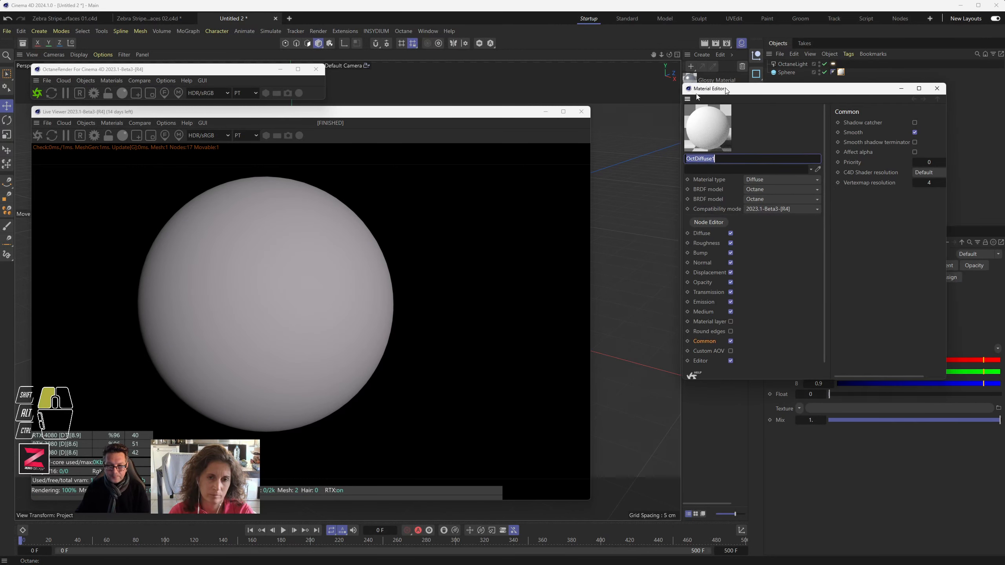
{"action": "left_click_drag", "start_coordinate": [728, 77], "coordinate": [389, 63]}
Turn off Smooth in OctDiffuse1's Common settings and examine the Sphere's facets up close in the Live Viewer.
{"action": "scroll", "coordinate": [436, 292], "scroll_direction": "down", "scroll_amount": 1}
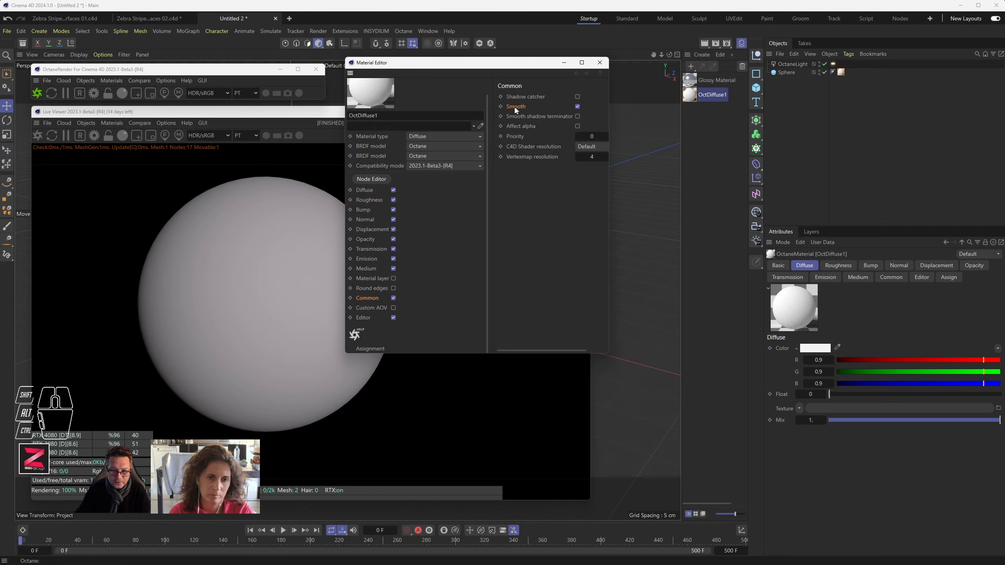
{"action": "left_click", "coordinate": [577, 107]}
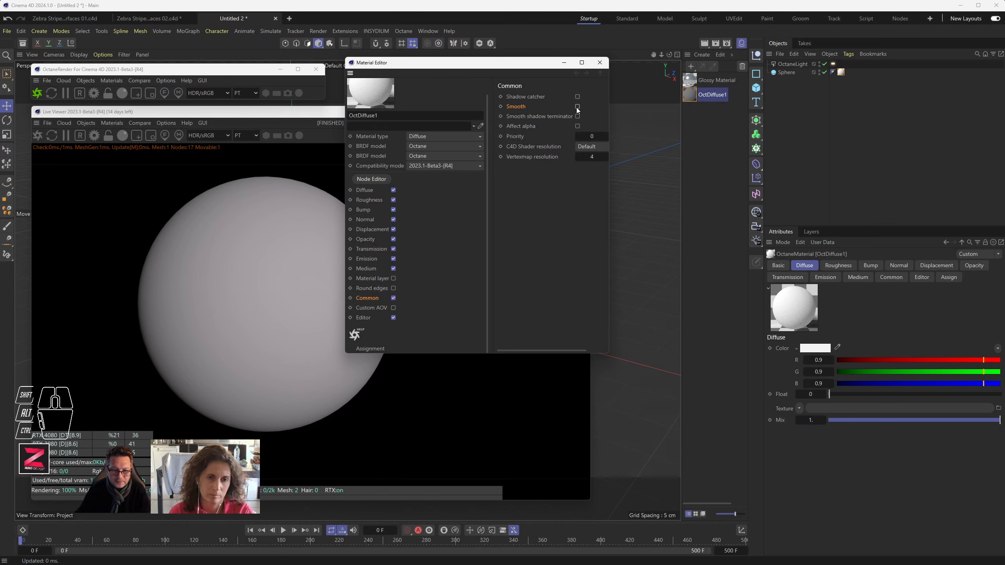
{"action": "left_click_drag", "start_coordinate": [525, 68], "coordinate": [703, 93]}
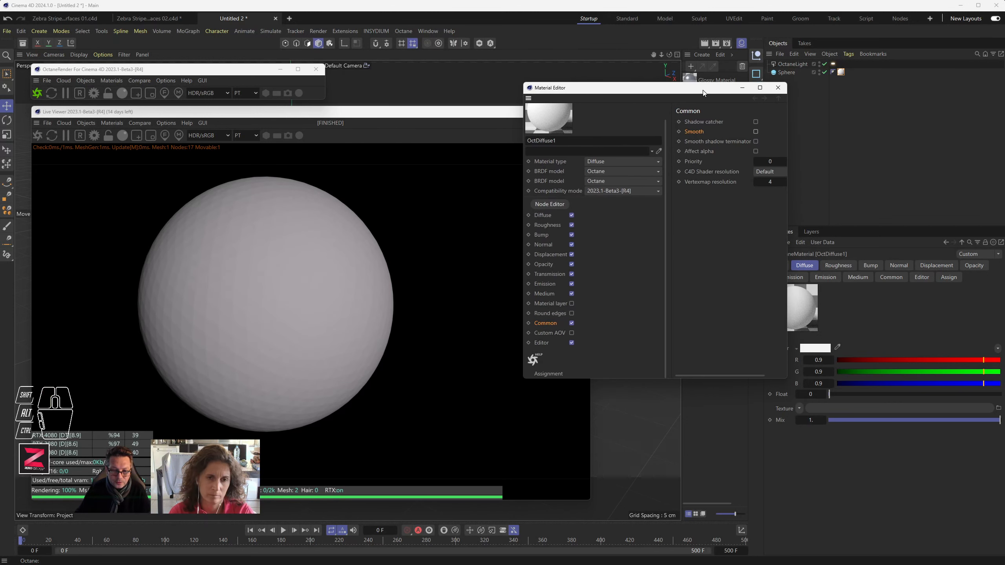
{"action": "middle_click", "coordinate": [242, 281], "text": "alt"}
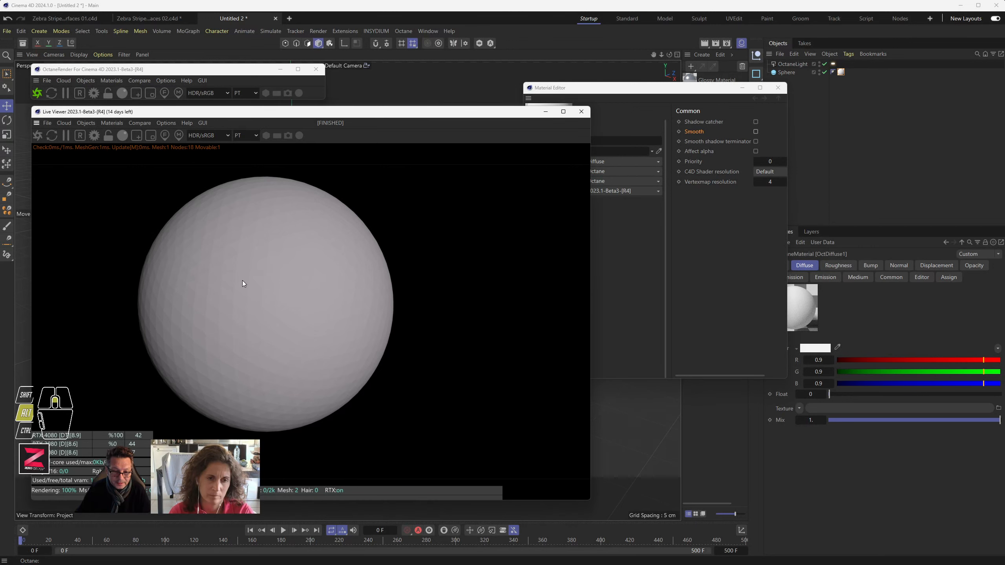
{"action": "scroll", "coordinate": [236, 293], "scroll_direction": "up", "scroll_amount": 8, "text": "alt"}
{"action": "scroll", "coordinate": [237, 293], "scroll_direction": "down", "scroll_amount": 10, "text": "alt"}
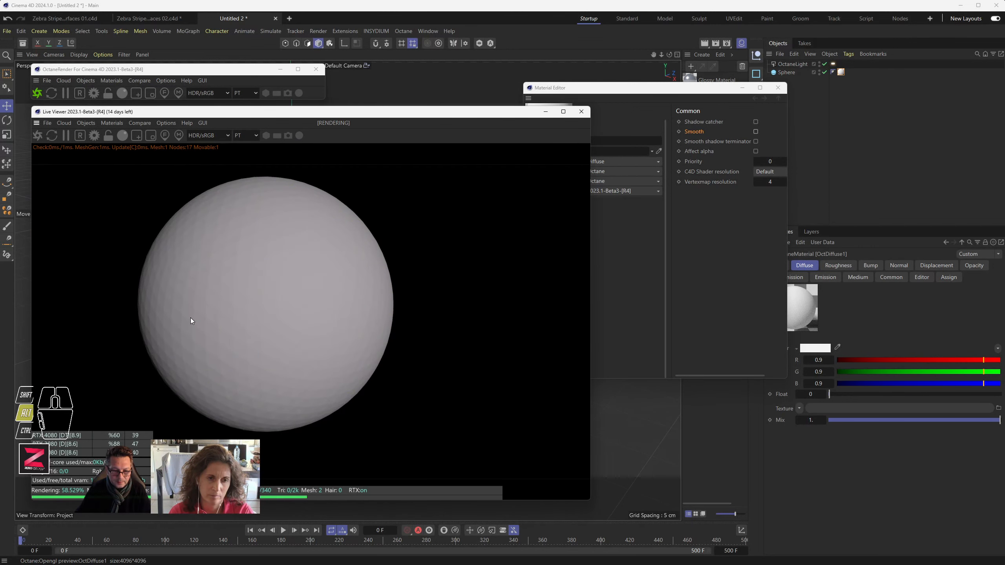
{"action": "scroll", "coordinate": [190, 318], "scroll_direction": "up", "scroll_amount": 10, "text": "alt"}
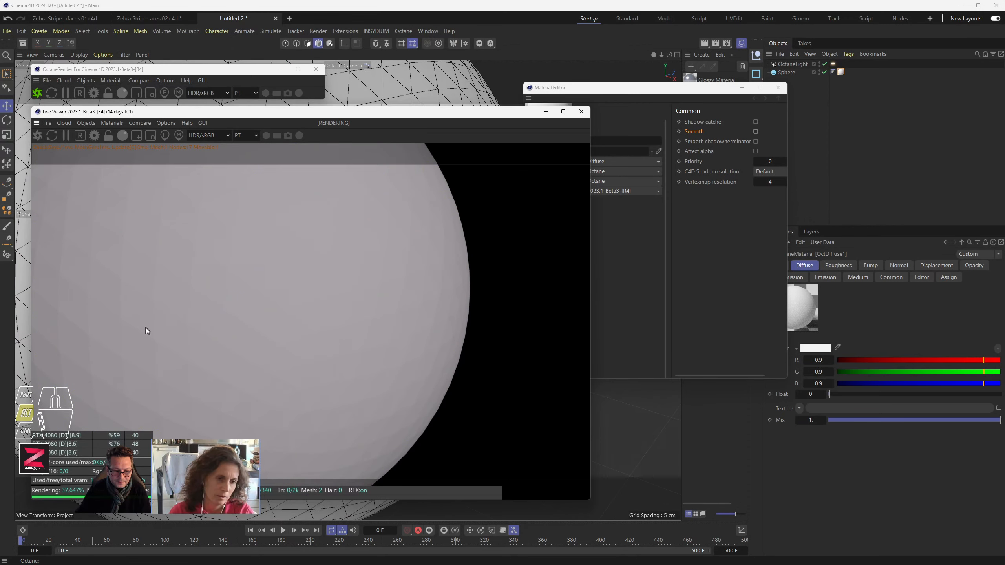
{"action": "middle_click_drag", "start_coordinate": [146, 332], "coordinate": [309, 340], "text": "alt"}
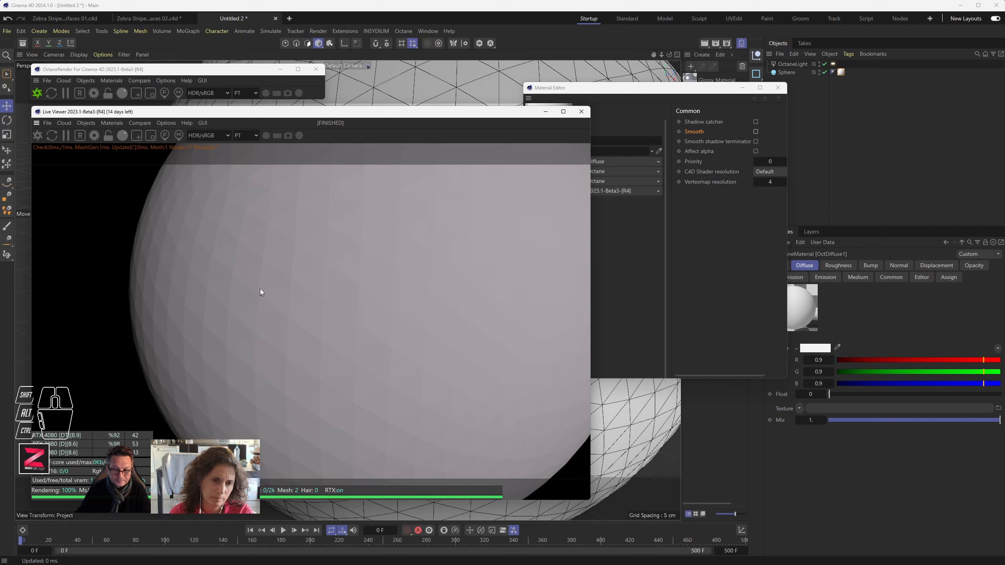
Check the properties of the Sphere's Phong tag and of its material tag.
{"action": "left_click_drag", "start_coordinate": [663, 92], "coordinate": [534, 104]}
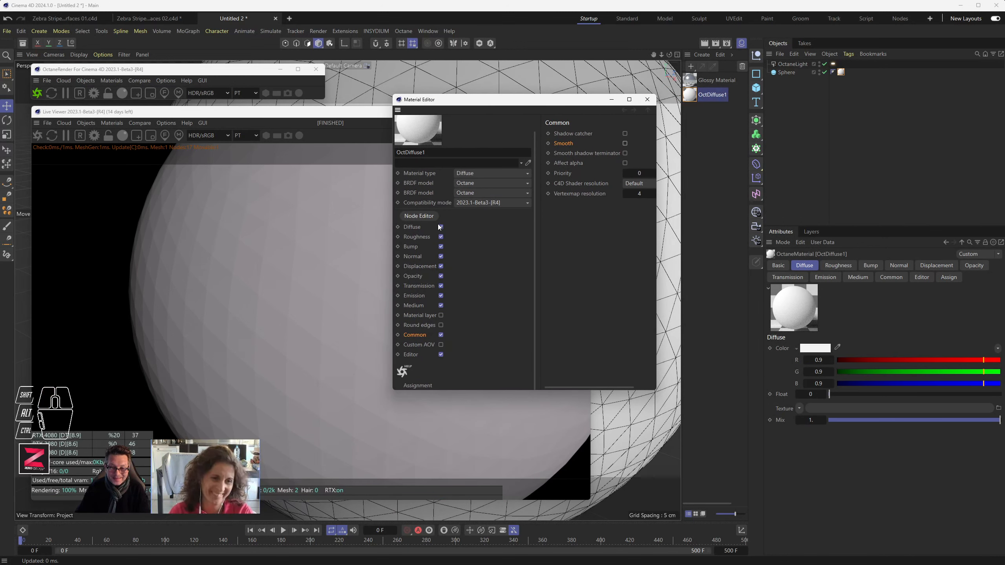
{"action": "left_click", "coordinate": [833, 73]}
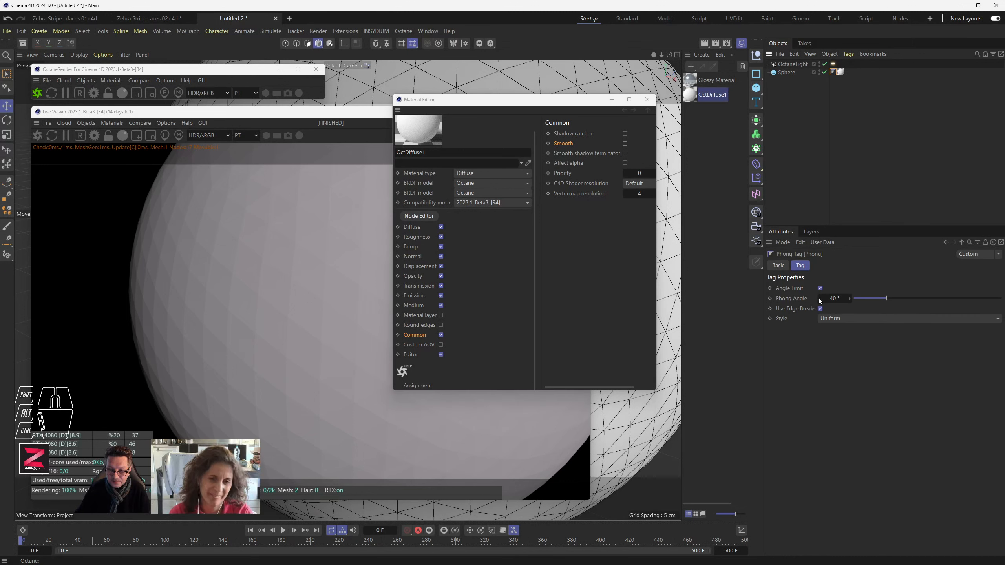
{"action": "left_click", "coordinate": [840, 72]}
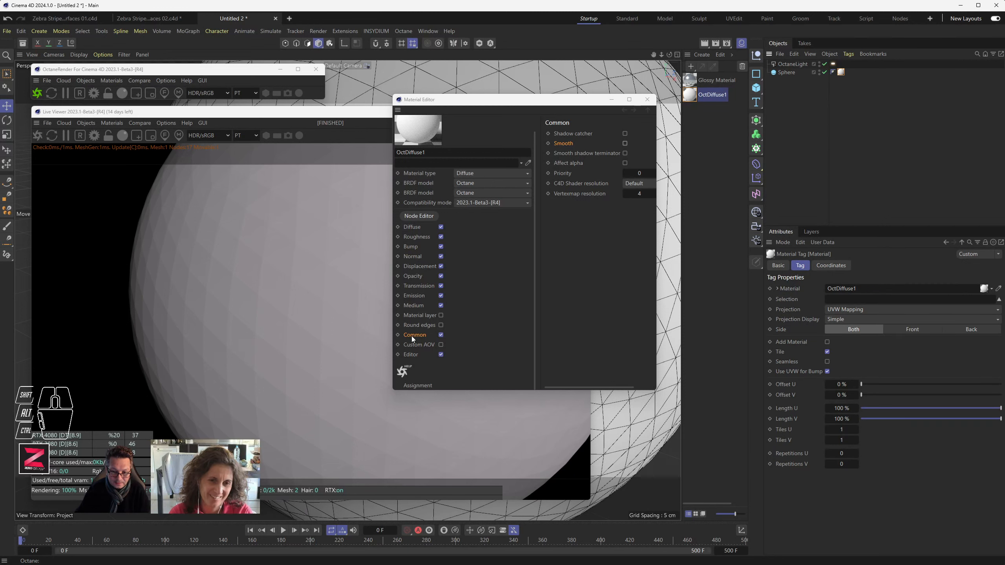
Open OctDiffuse1 in an enlarged Octane Node Editor and show the material node's Common settings.
{"action": "left_click", "coordinate": [418, 216]}
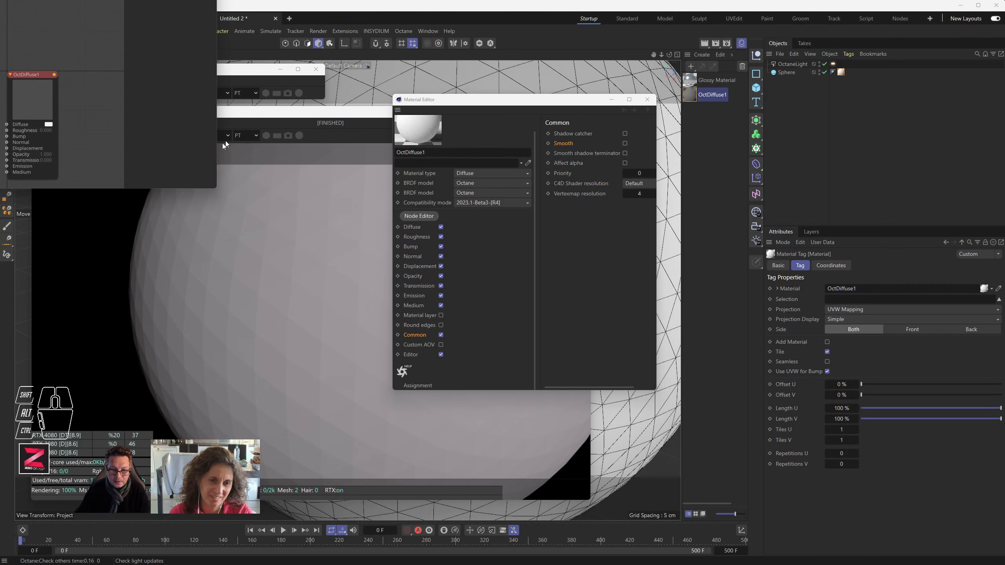
{"action": "left_click_drag", "start_coordinate": [216, 188], "coordinate": [477, 346]}
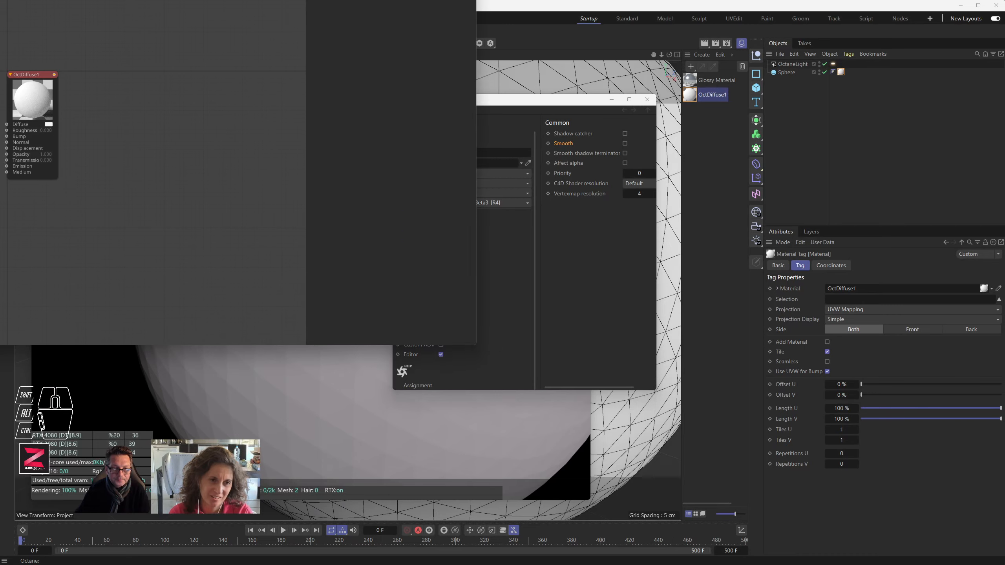
{"action": "left_click_drag", "start_coordinate": [240, 0], "coordinate": [486, 85]}
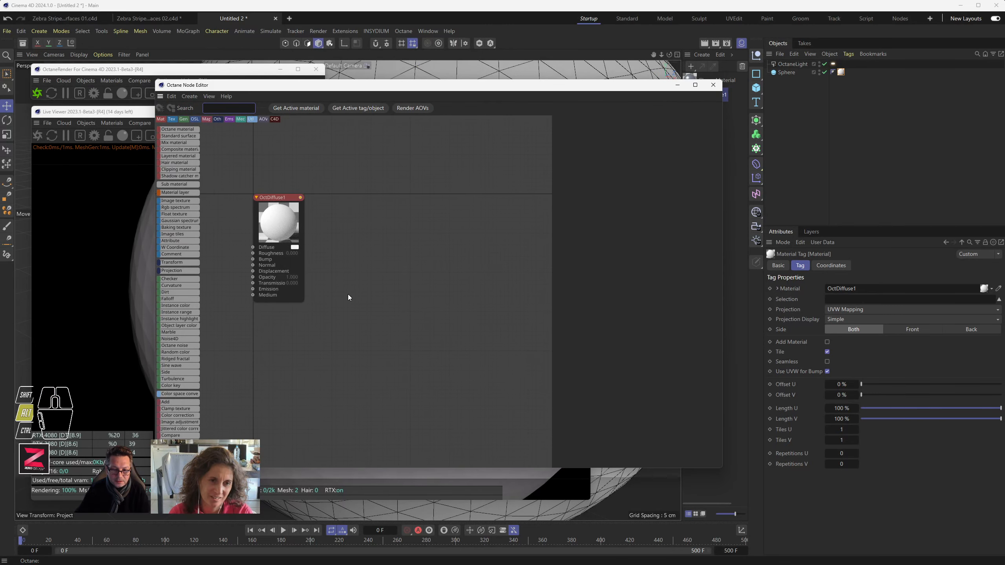
{"action": "left_click", "coordinate": [325, 216]}
{"action": "left_click_drag", "start_coordinate": [325, 215], "coordinate": [328, 212]}
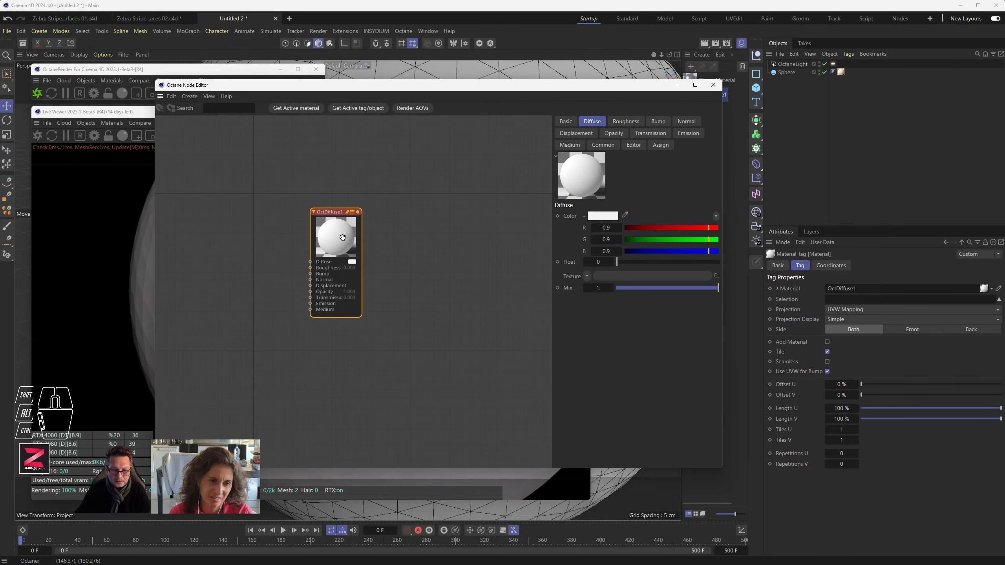
{"action": "right_click_drag", "start_coordinate": [344, 250], "coordinate": [358, 253], "text": "alt"}
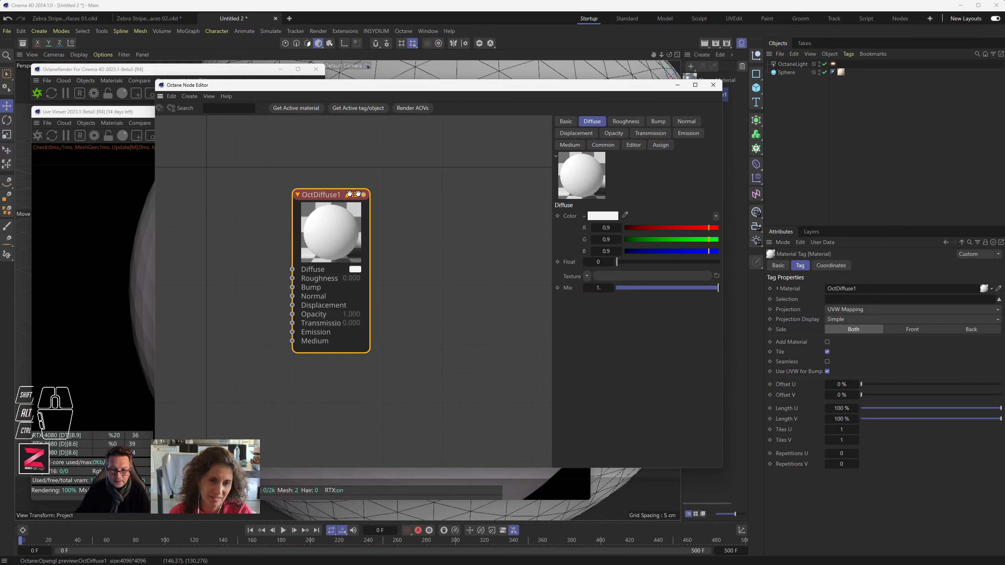
{"action": "left_click", "coordinate": [602, 146]}
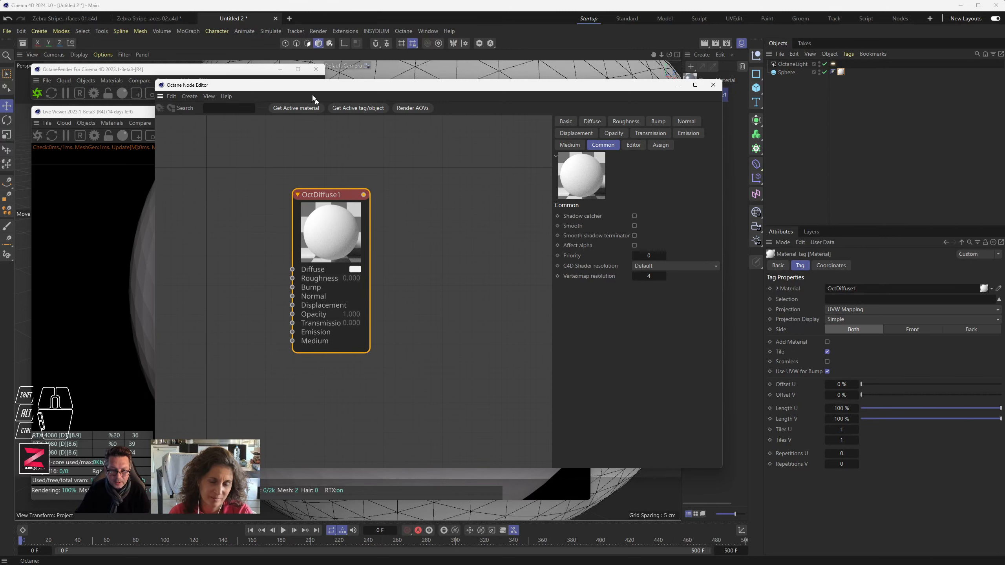
Add a Mix material node and an Octane material node to the graph and arrange them beside OctDiffuse1.
{"action": "left_click_drag", "start_coordinate": [317, 86], "coordinate": [667, 96]}
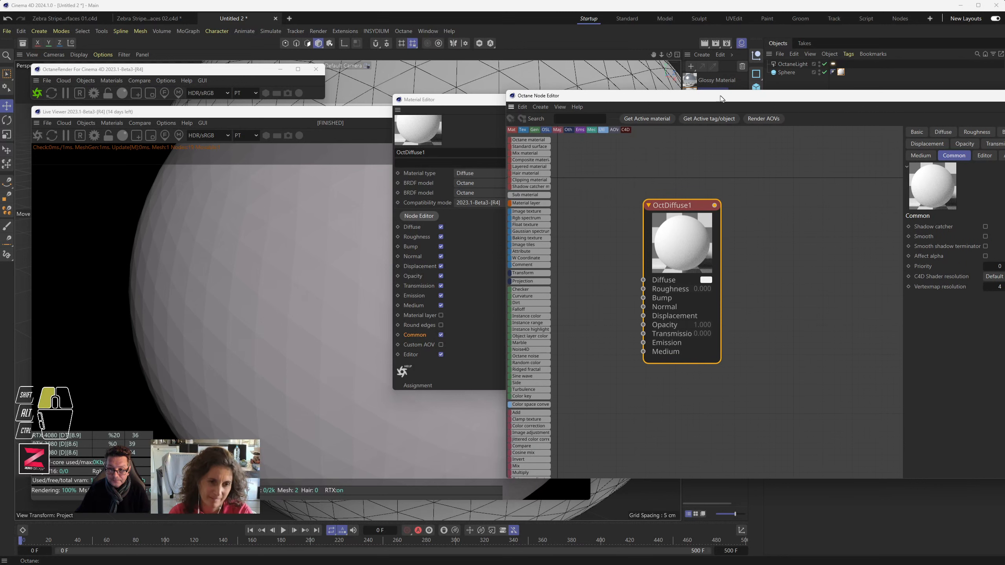
{"action": "left_click_drag", "start_coordinate": [668, 96], "coordinate": [457, 89]}
{"action": "left_click_drag", "start_coordinate": [456, 210], "coordinate": [401, 179]}
{"action": "mouse_move", "coordinate": [316, 188]}
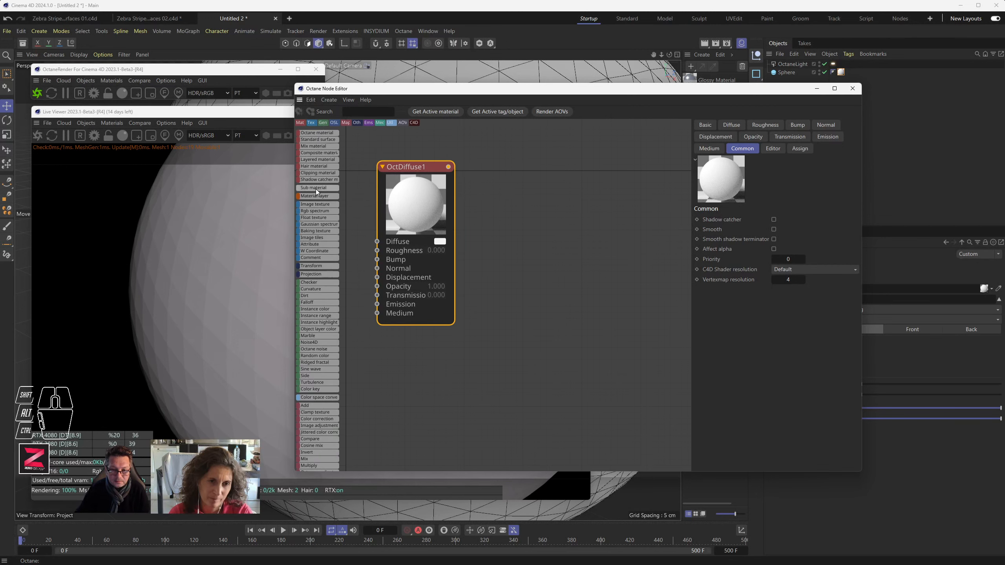
{"action": "left_click_drag", "start_coordinate": [325, 147], "coordinate": [618, 249]}
{"action": "left_click", "coordinate": [422, 183]}
{"action": "left_click_drag", "start_coordinate": [316, 133], "coordinate": [439, 390]}
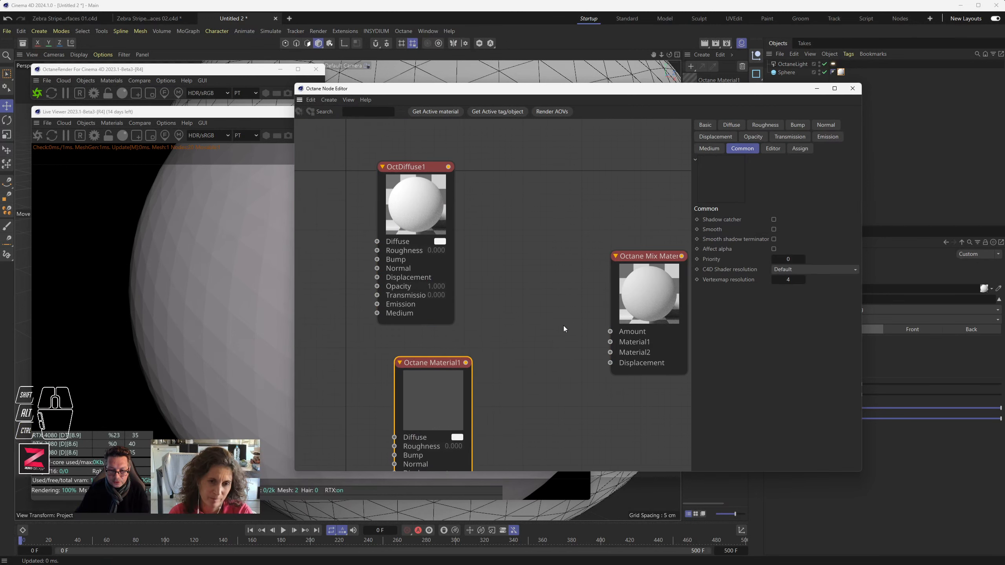
{"action": "left_click_drag", "start_coordinate": [651, 258], "coordinate": [558, 240]}
{"action": "middle_click_drag", "start_coordinate": [486, 374], "coordinate": [482, 315], "text": "alt"}
{"action": "scroll", "coordinate": [481, 316], "scroll_direction": "up", "scroll_amount": 1}
Set the new Octane Material1 node's opacity color to white, with R, G and B at 1.
{"action": "left_click", "coordinate": [445, 297]}
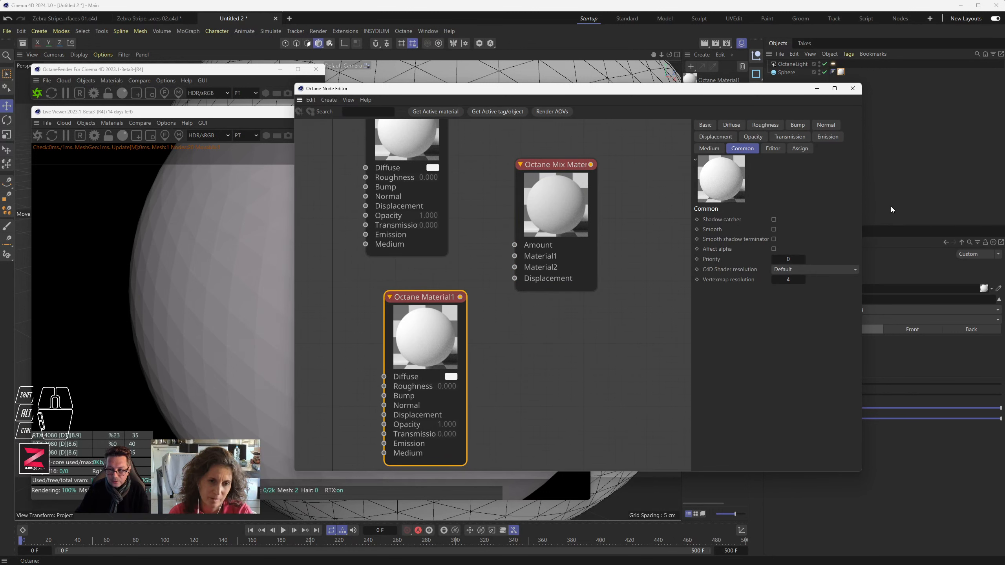
{"action": "left_click", "coordinate": [746, 137]}
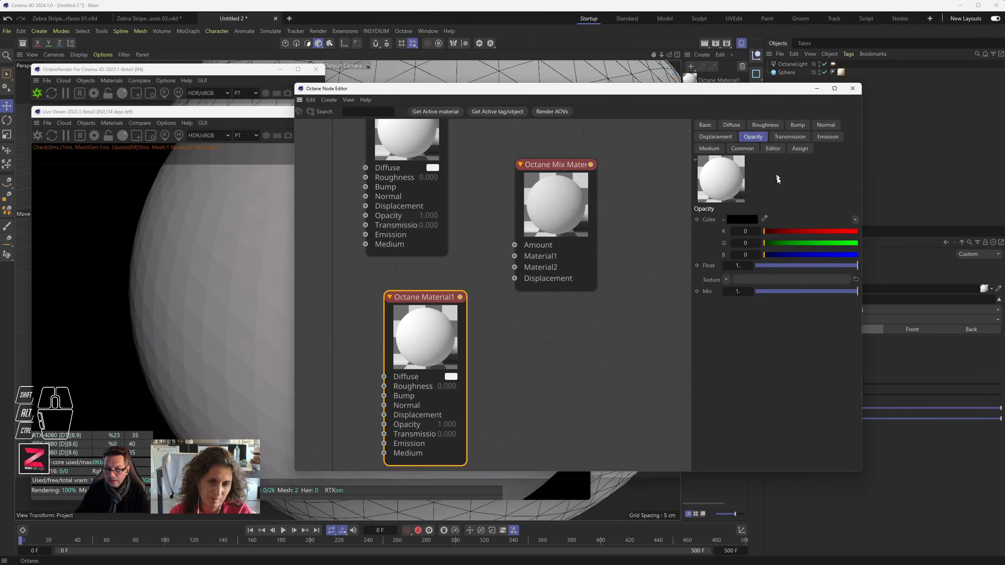
{"action": "left_click", "coordinate": [818, 232]}
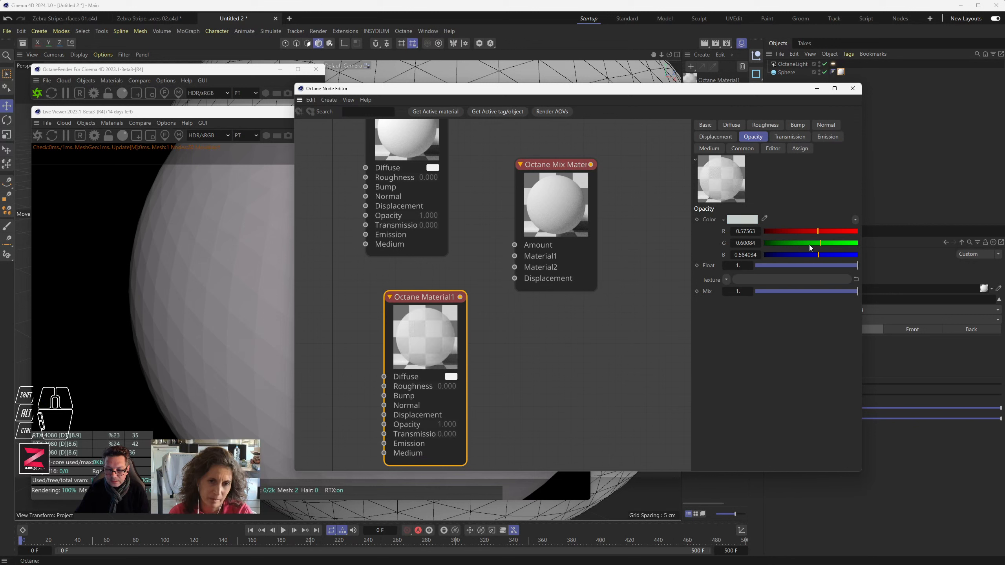
{"action": "left_click_drag", "start_coordinate": [809, 243], "coordinate": [858, 243]}
{"action": "left_click", "coordinate": [776, 231]}
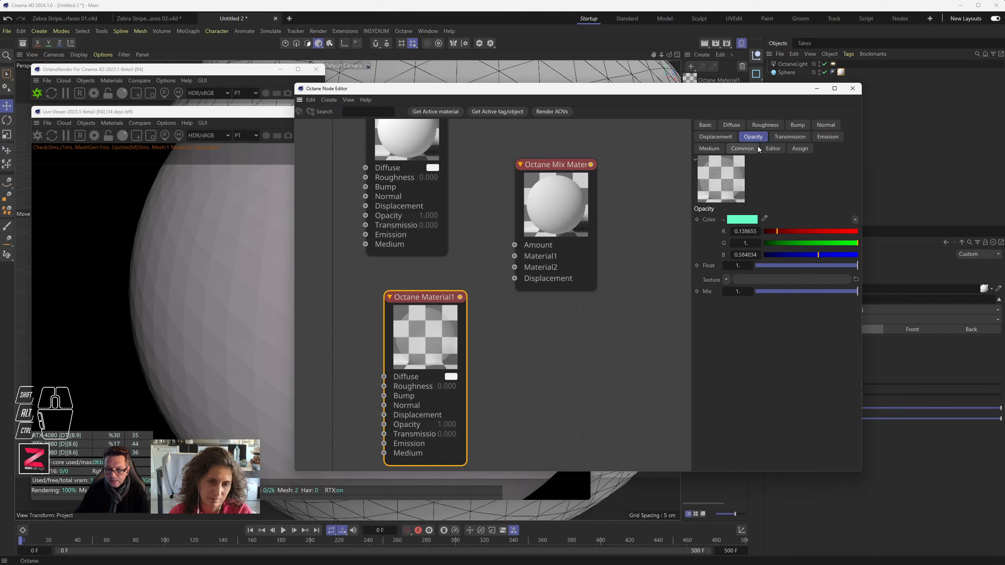
{"action": "left_click_drag", "start_coordinate": [848, 232], "coordinate": [881, 254]}
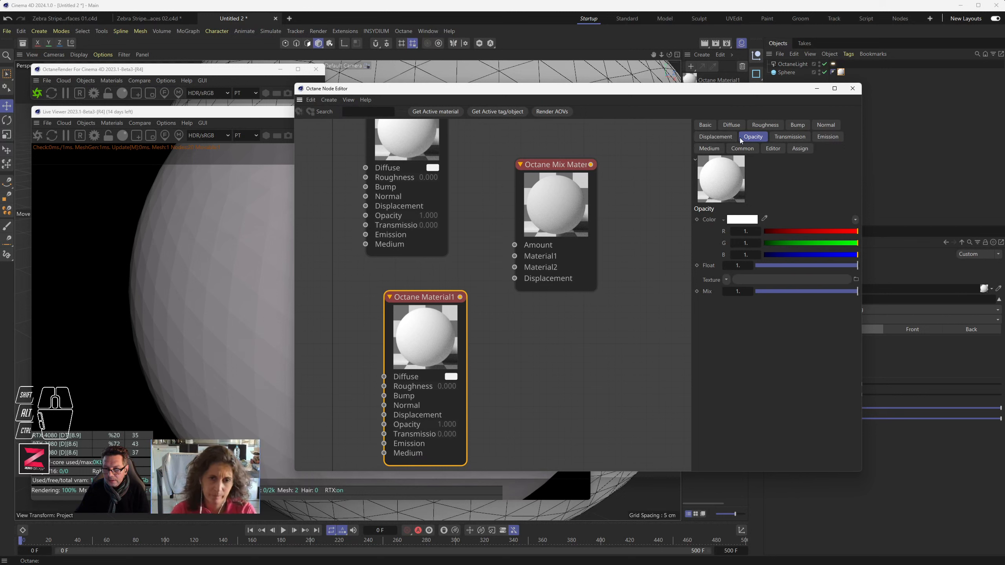
Change the Octane Material1 node's material type to Specular and check its opacity settings.
{"action": "left_click", "coordinate": [706, 124]}
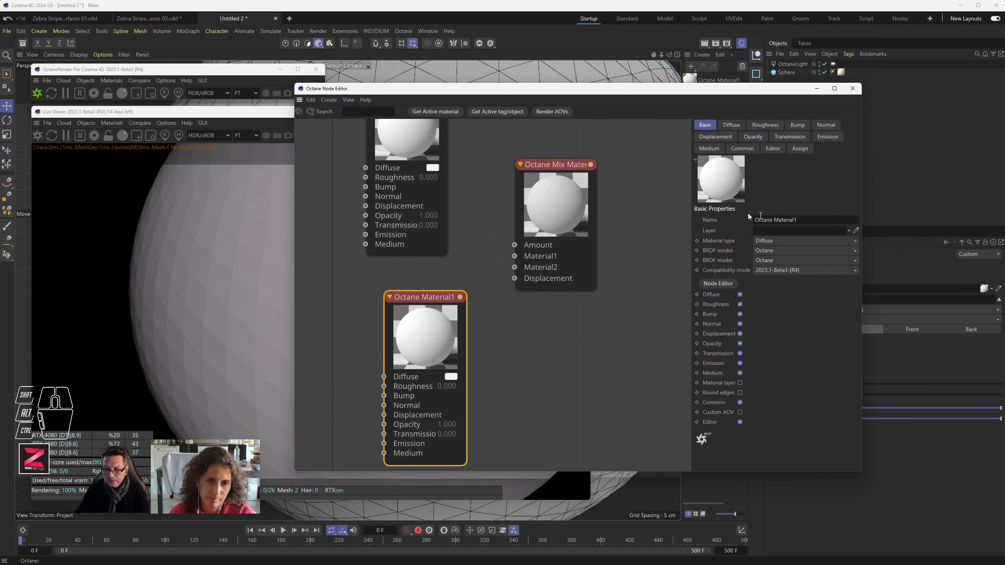
{"action": "left_click", "coordinate": [769, 240]}
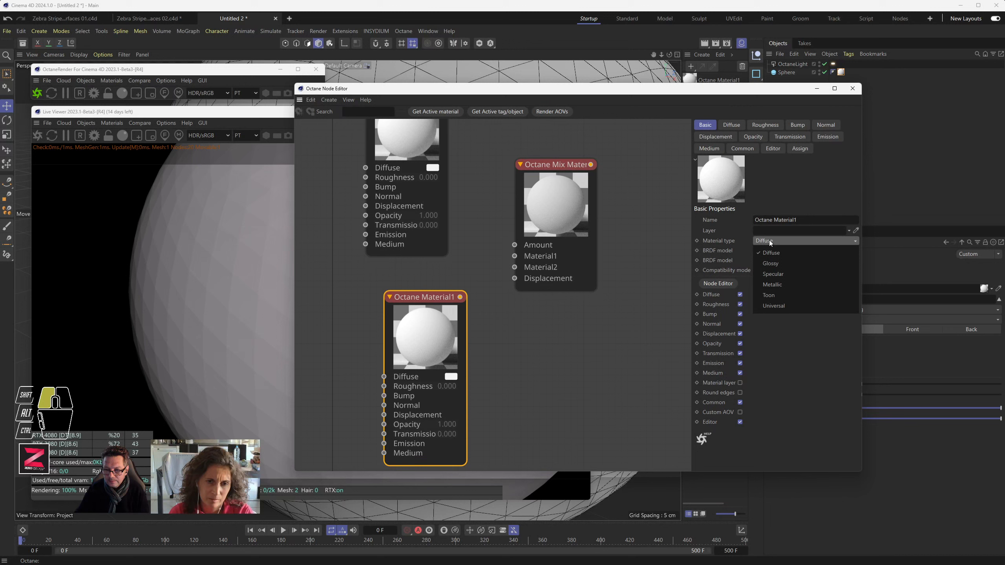
{"action": "left_click", "coordinate": [778, 271]}
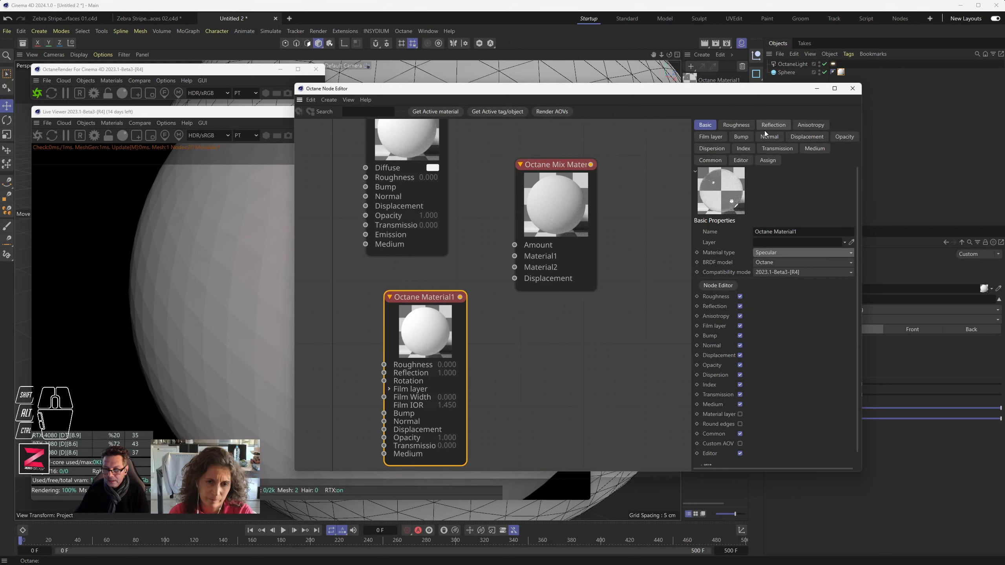
{"action": "left_click", "coordinate": [844, 136]}
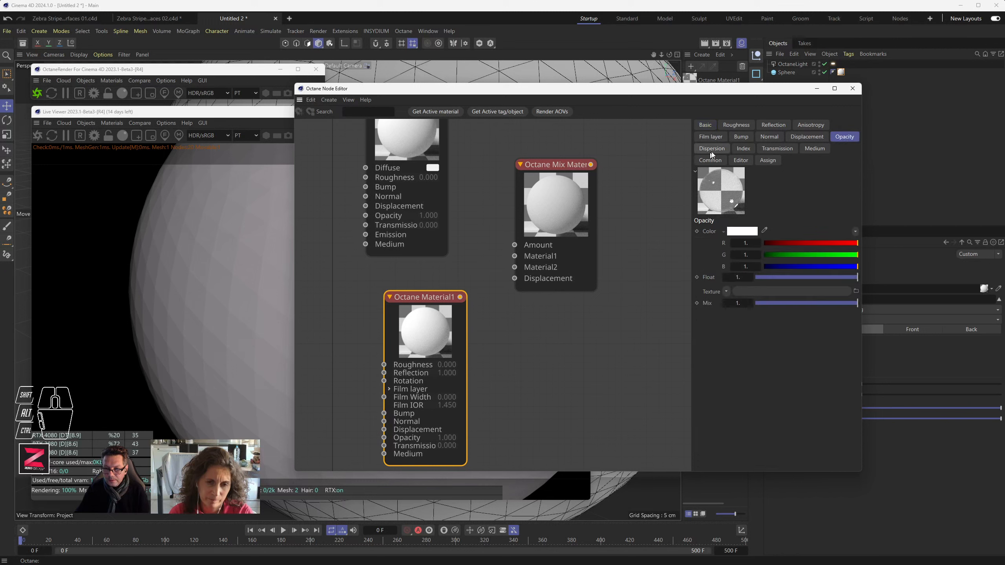
Set the Octane Material1 node's transmission color to pure red with R 1, G 0 and B 0.
{"action": "left_click", "coordinate": [771, 148]}
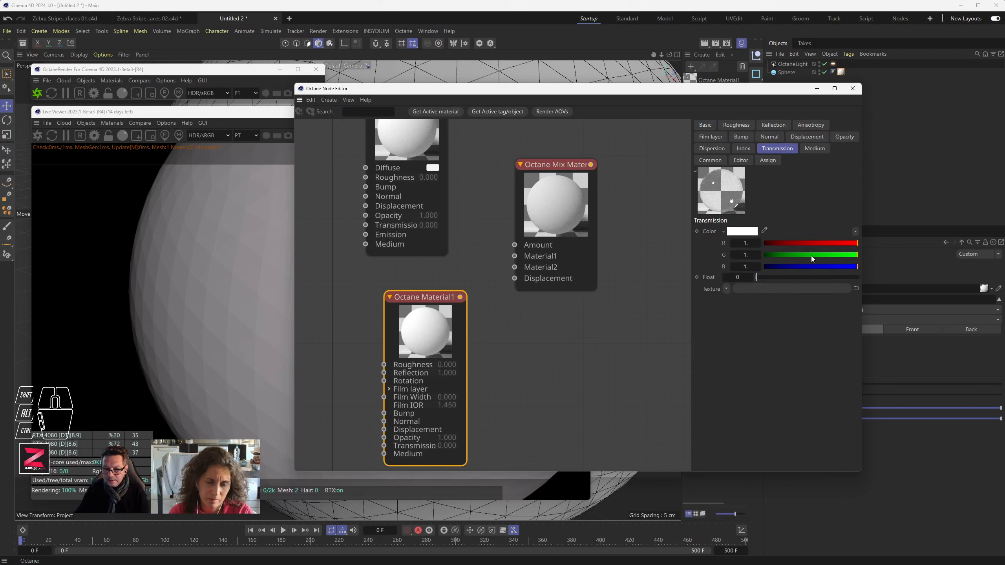
{"action": "left_click_drag", "start_coordinate": [822, 256], "coordinate": [803, 256]}
{"action": "left_click_drag", "start_coordinate": [803, 265], "coordinate": [762, 268]}
{"action": "left_click_drag", "start_coordinate": [784, 255], "coordinate": [762, 255]}
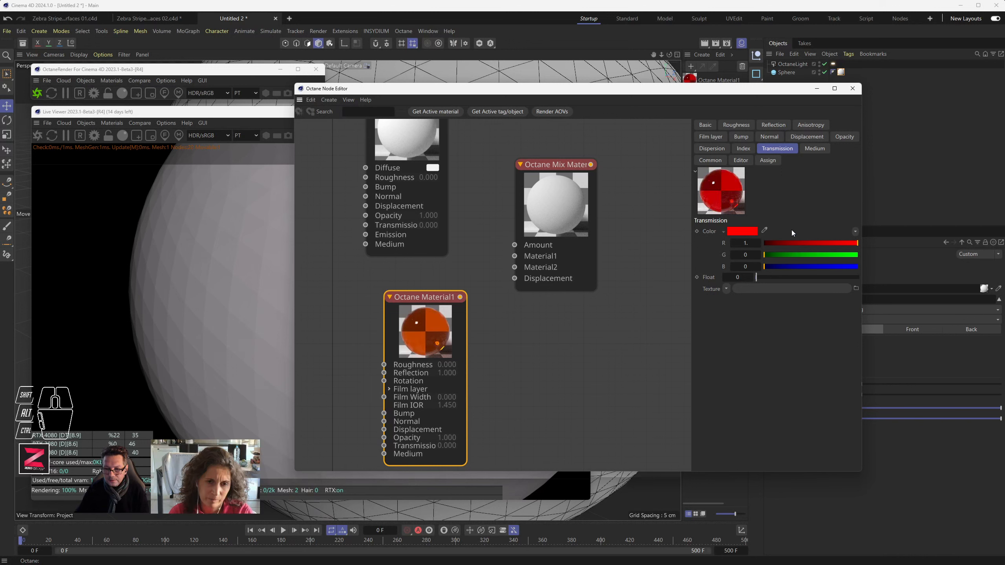
{"action": "middle_click_drag", "start_coordinate": [478, 237], "coordinate": [490, 252], "text": "alt"}
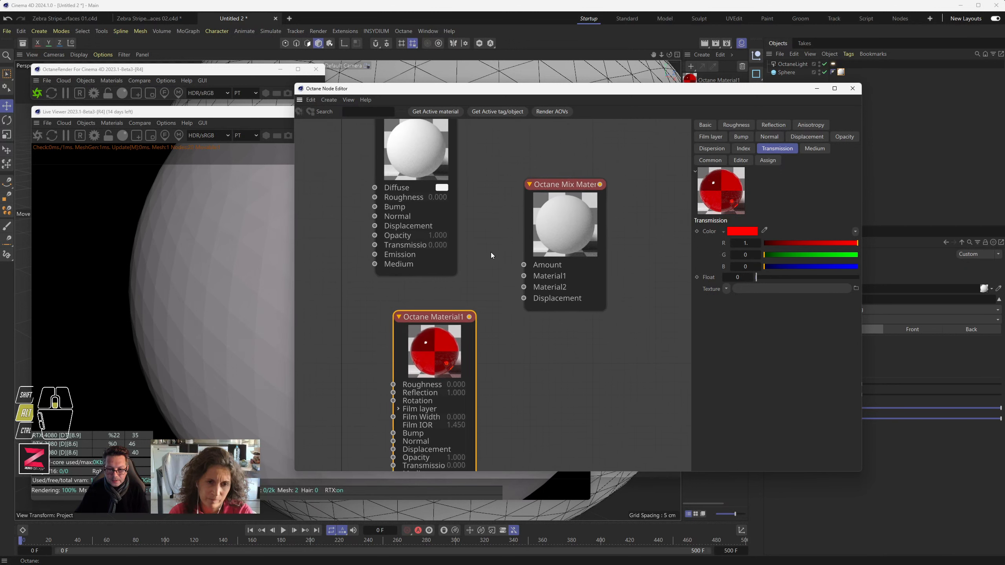
{"action": "scroll", "coordinate": [491, 249], "scroll_direction": "down", "scroll_amount": 3, "text": "alt"}
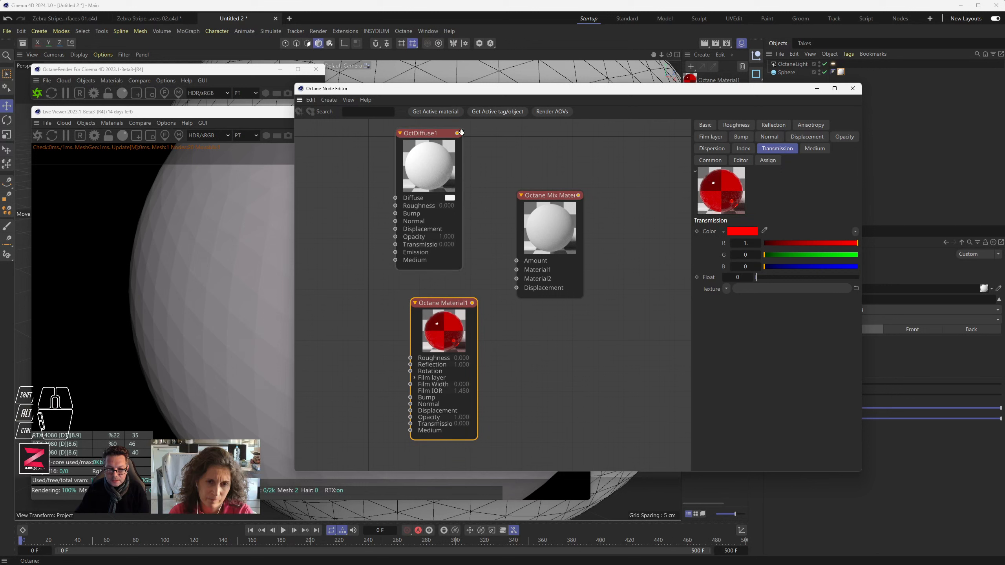
Connect OctDiffuse1 to the Mix material's Material1 input and Octane Material1 to its Material2 input.
{"action": "left_click_drag", "start_coordinate": [459, 133], "coordinate": [516, 269]}
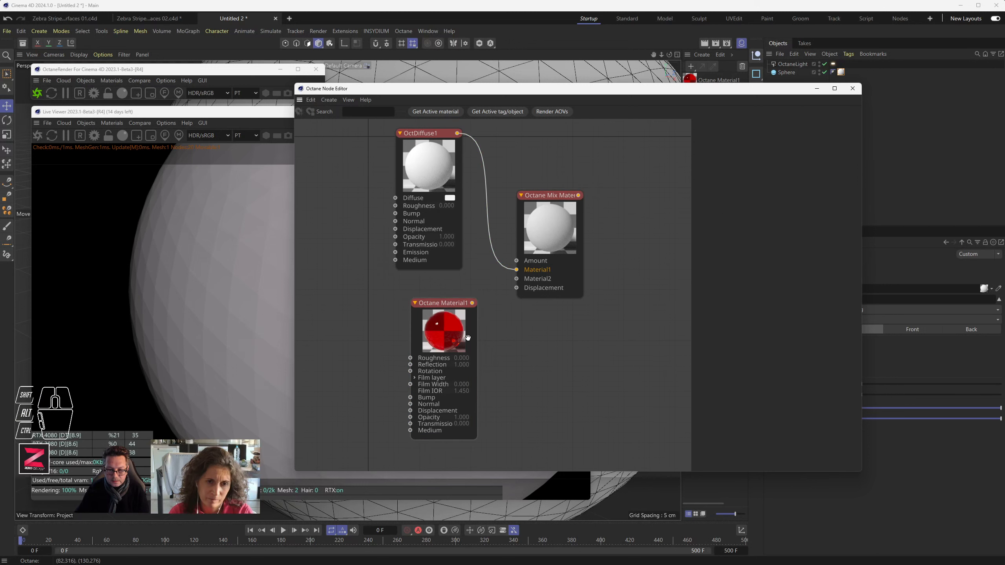
{"action": "left_click_drag", "start_coordinate": [472, 303], "coordinate": [511, 284]}
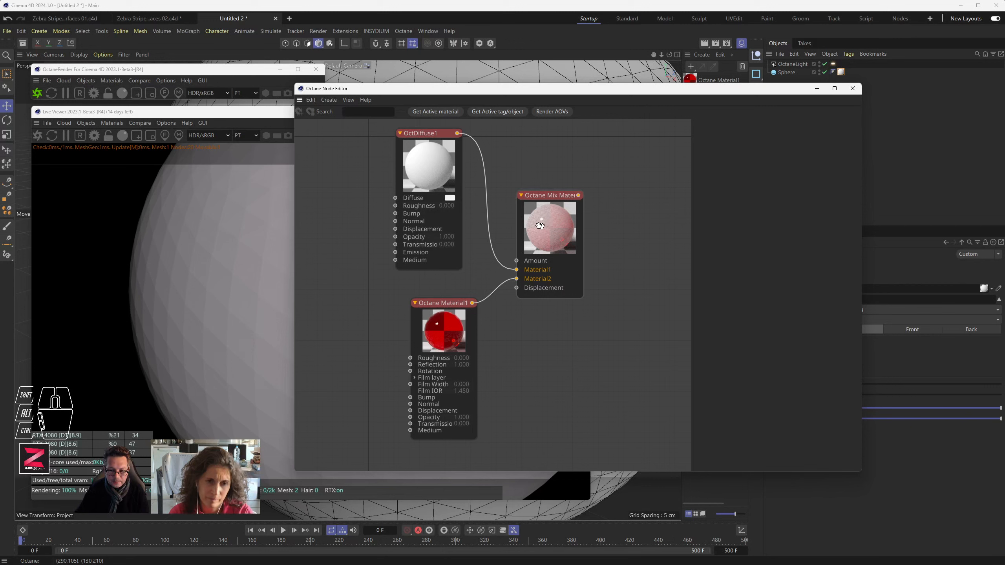
Check OctDiffuse1's Smooth setting and enable Smooth on the Octane Material1 node.
{"action": "left_click", "coordinate": [431, 156]}
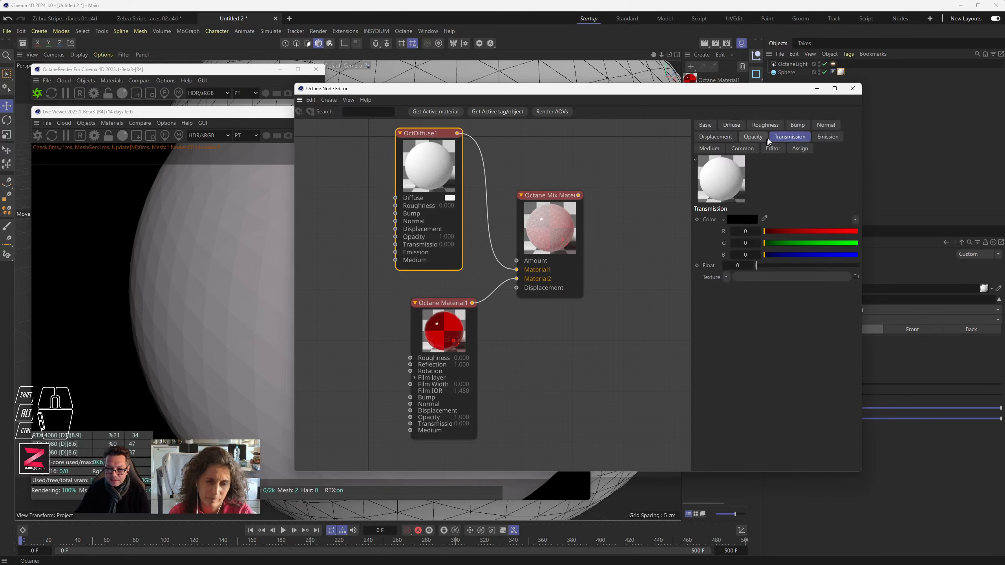
{"action": "left_click", "coordinate": [742, 149]}
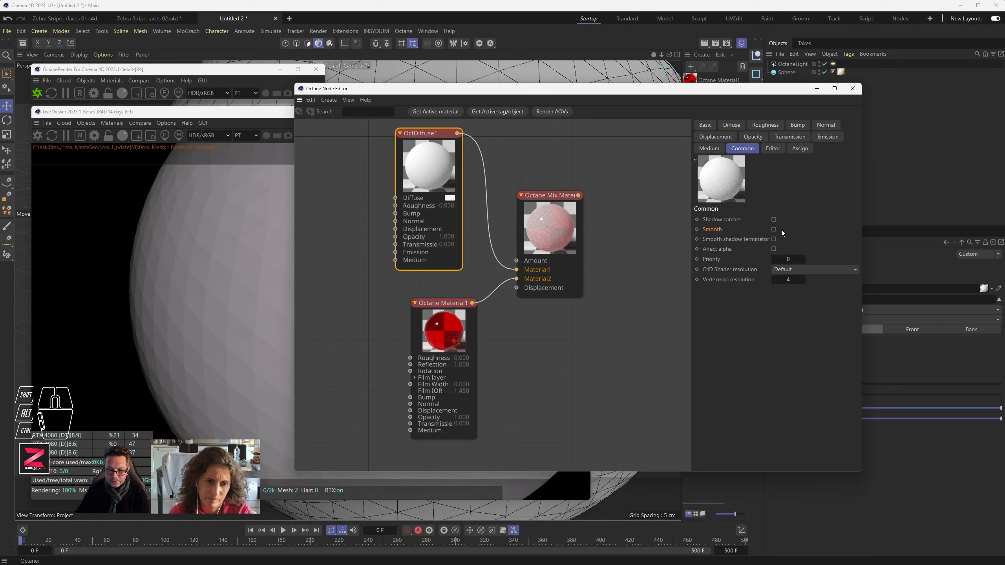
{"action": "left_click", "coordinate": [445, 314]}
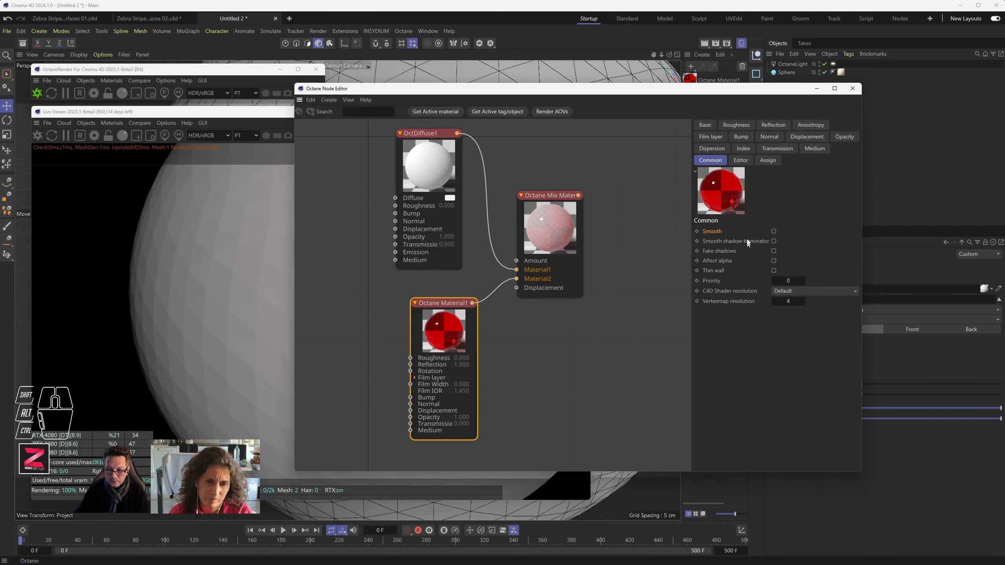
{"action": "left_click", "coordinate": [774, 231]}
Replace the Sphere's assigned material with Octane Material1 and inspect the sphere in the Live Viewer.
{"action": "left_click_drag", "start_coordinate": [637, 94], "coordinate": [748, 117]}
{"action": "left_click_drag", "start_coordinate": [690, 80], "coordinate": [841, 72]}
{"action": "left_click", "coordinate": [311, 324]}
{"action": "scroll", "coordinate": [312, 324], "scroll_direction": "down", "scroll_amount": 4}
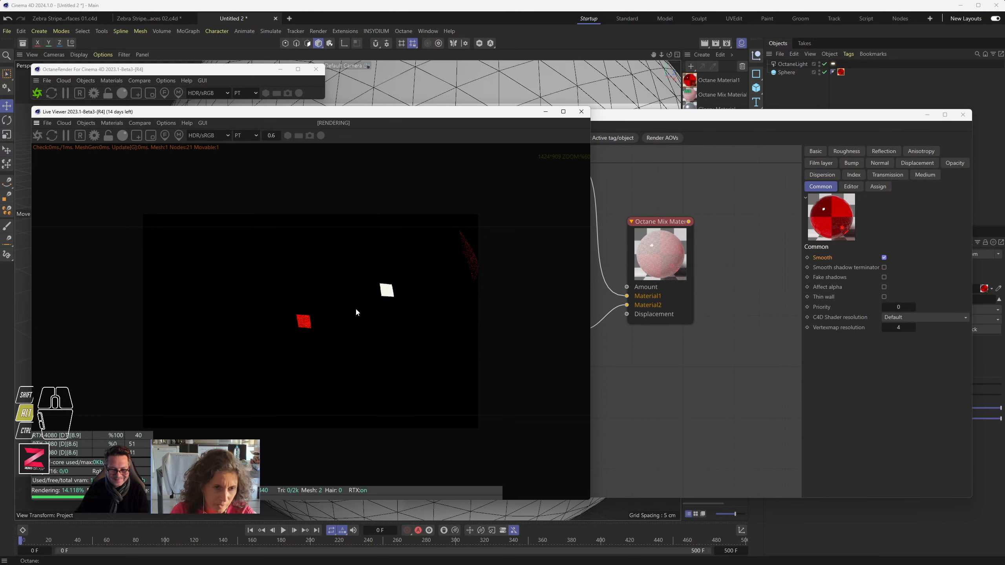
{"action": "left_click_drag", "start_coordinate": [356, 310], "coordinate": [343, 327], "text": "alt"}
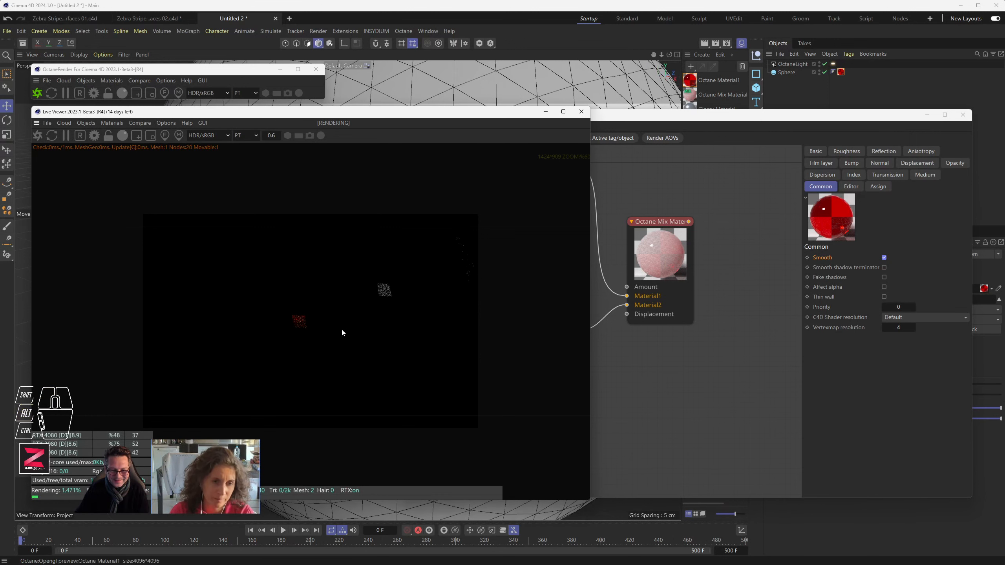
{"action": "scroll", "coordinate": [335, 327], "scroll_direction": "down", "scroll_amount": 2}
{"action": "scroll", "coordinate": [335, 322], "scroll_direction": "up", "scroll_amount": 5}
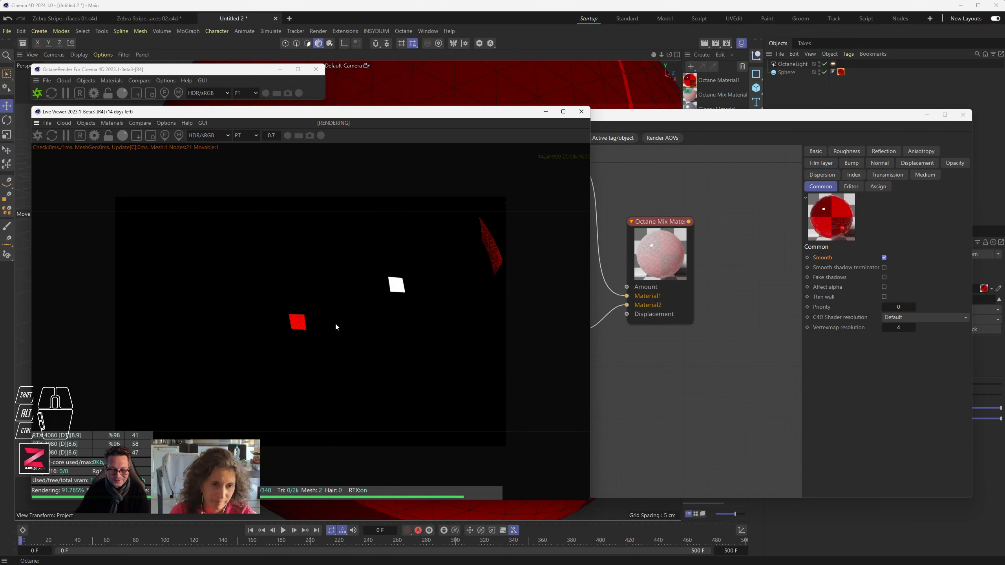
{"action": "scroll", "coordinate": [479, 85], "scroll_direction": "down", "scroll_amount": 5, "text": "alt"}
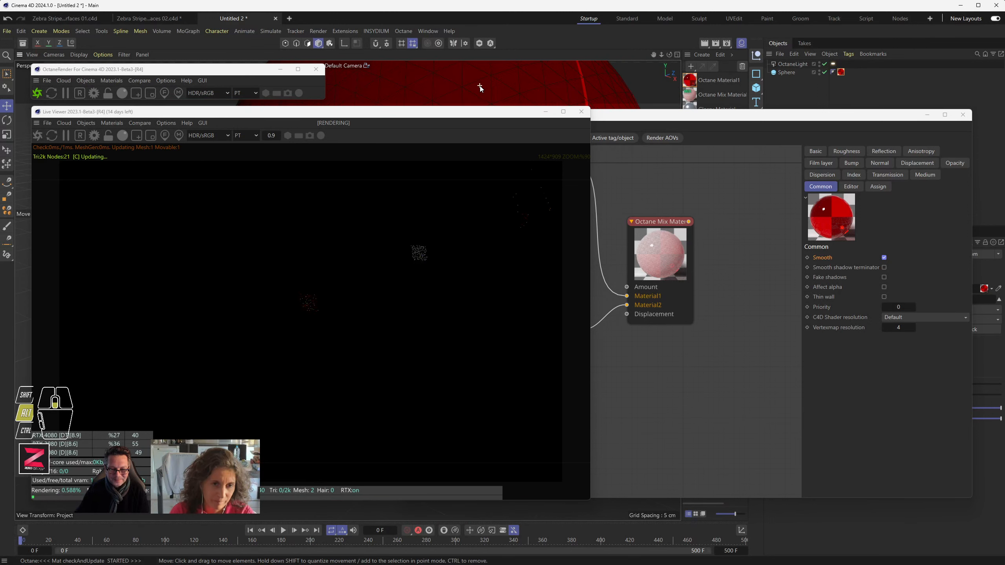
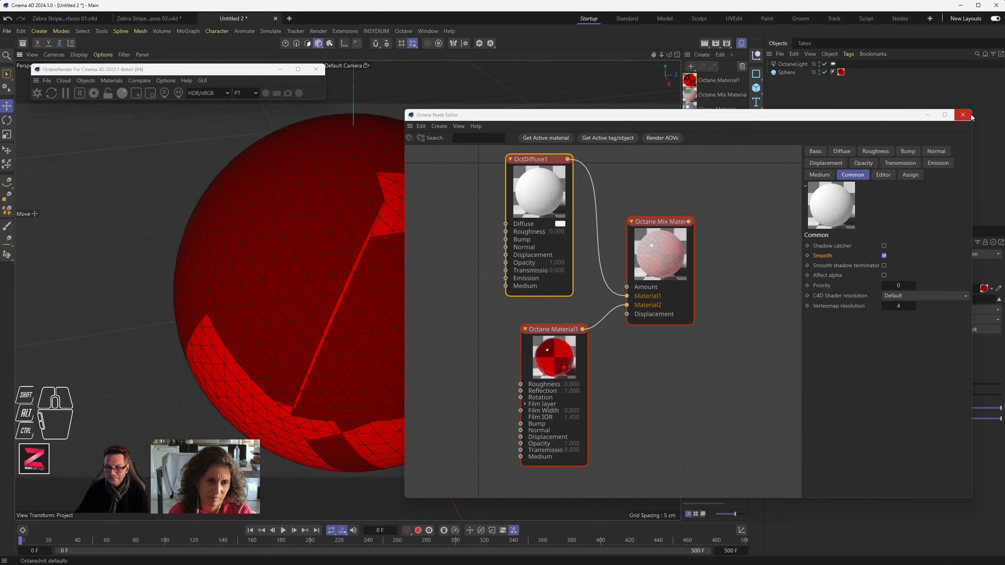
Close the Node Editor and reposition the OctaneLight in the scene with the Move tool.
{"action": "left_click", "coordinate": [962, 114]}
{"action": "scroll", "coordinate": [299, 292], "scroll_direction": "down", "scroll_amount": 4}
{"action": "scroll", "coordinate": [354, 308], "scroll_direction": "down", "scroll_amount": 10}
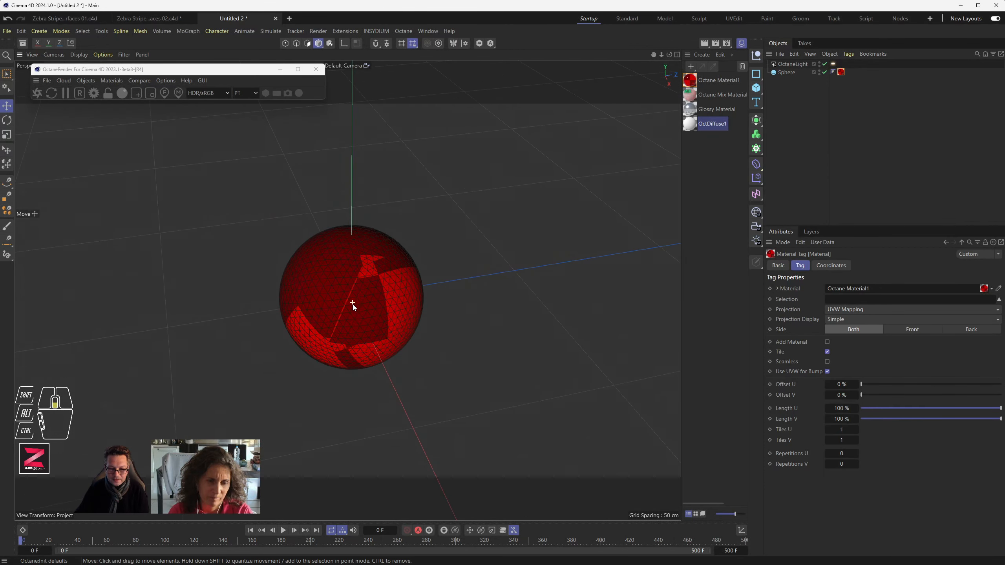
{"action": "scroll", "coordinate": [354, 305], "scroll_direction": "down", "scroll_amount": 5}
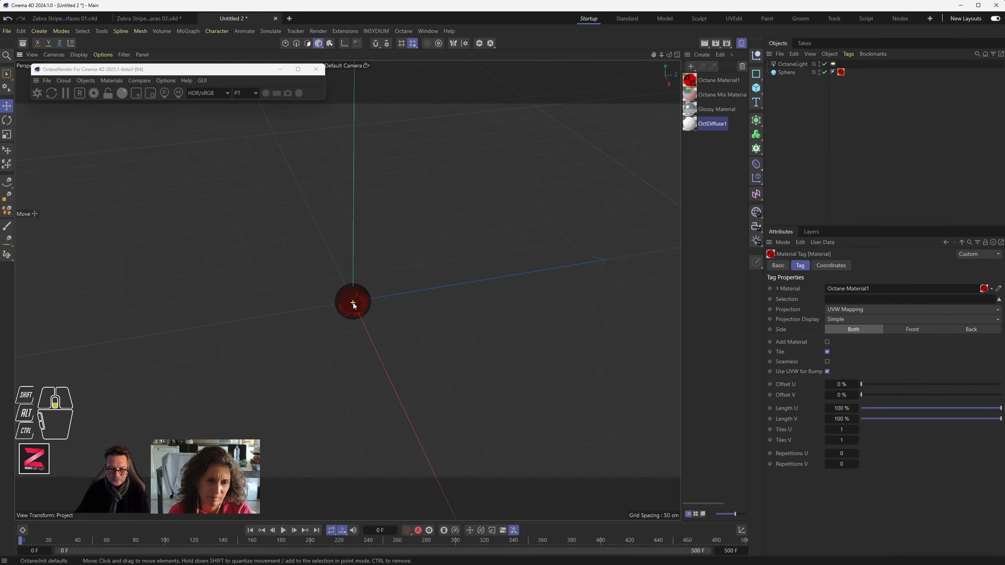
{"action": "left_click", "coordinate": [791, 64]}
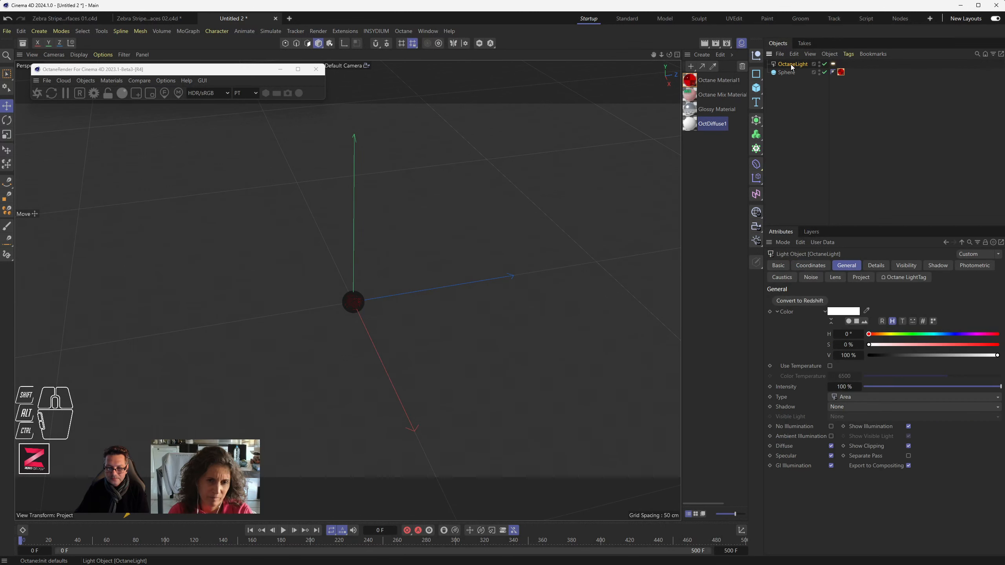
{"action": "left_click", "coordinate": [630, 154]}
{"action": "key", "text": "r"}
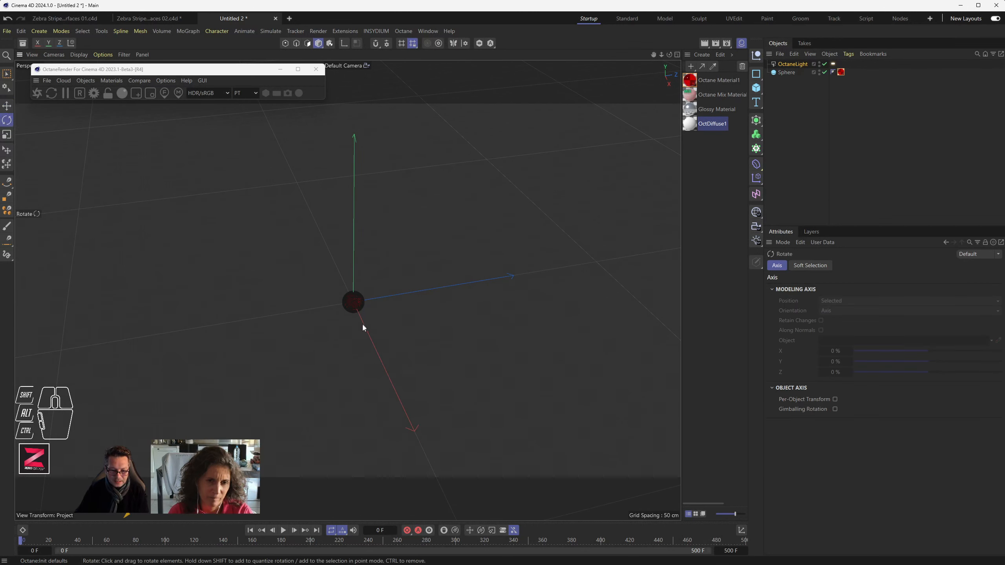
{"action": "scroll", "coordinate": [294, 374], "scroll_direction": "down", "scroll_amount": 5}
{"action": "scroll", "coordinate": [300, 372], "scroll_direction": "down", "scroll_amount": 3}
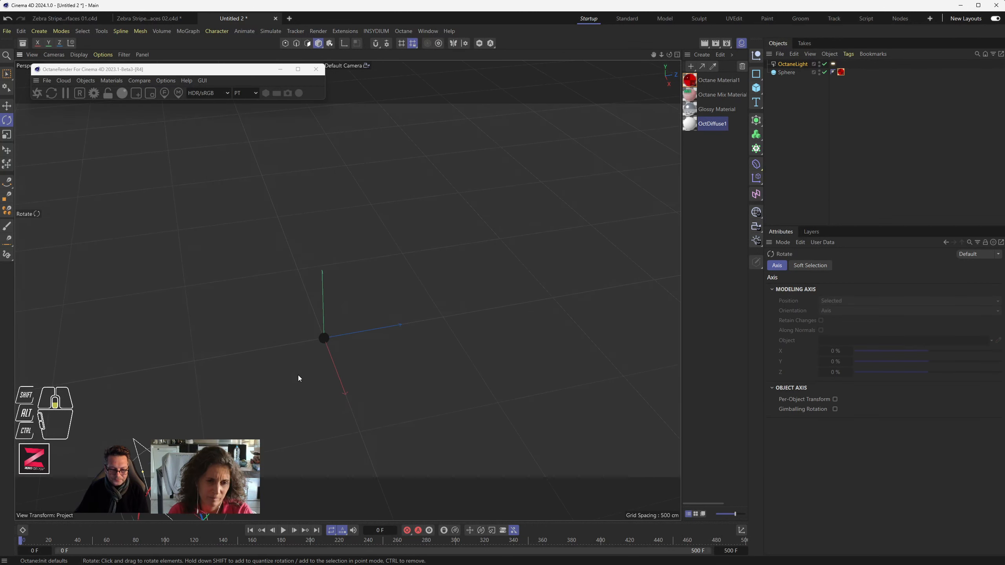
{"action": "key", "text": "e"}
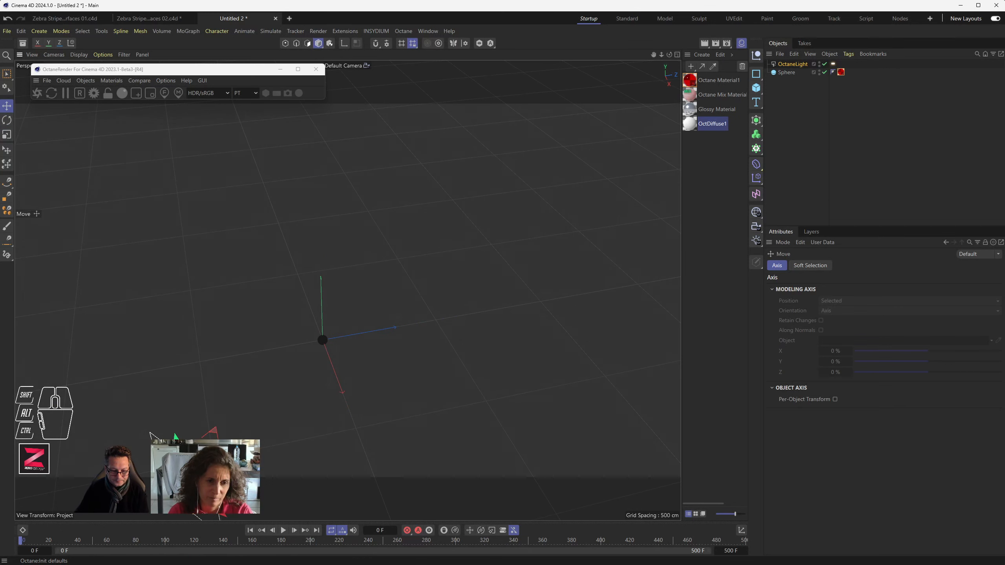
{"action": "left_click_drag", "start_coordinate": [155, 435], "coordinate": [331, 403]}
{"action": "left_click_drag", "start_coordinate": [339, 408], "coordinate": [336, 407]}
{"action": "left_click", "coordinate": [793, 64]}
Start a new Octane Live Viewer render of the sphere and inspect it up close.
{"action": "left_click_drag", "start_coordinate": [338, 372], "coordinate": [357, 355], "text": "alt"}
{"action": "scroll", "coordinate": [348, 350], "scroll_direction": "up", "scroll_amount": 8, "text": "alt"}
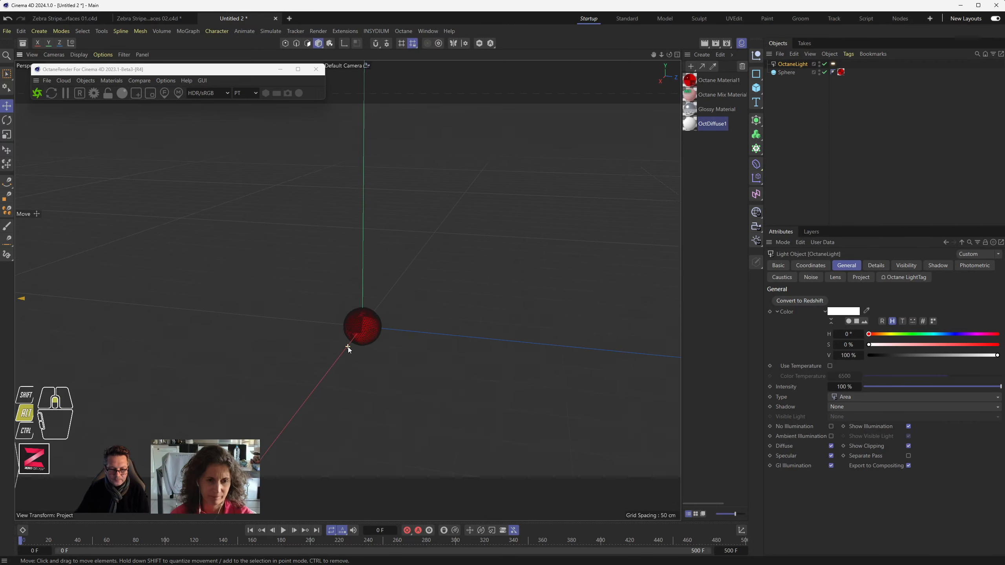
{"action": "scroll", "coordinate": [358, 345], "scroll_direction": "up", "scroll_amount": 6, "text": "alt"}
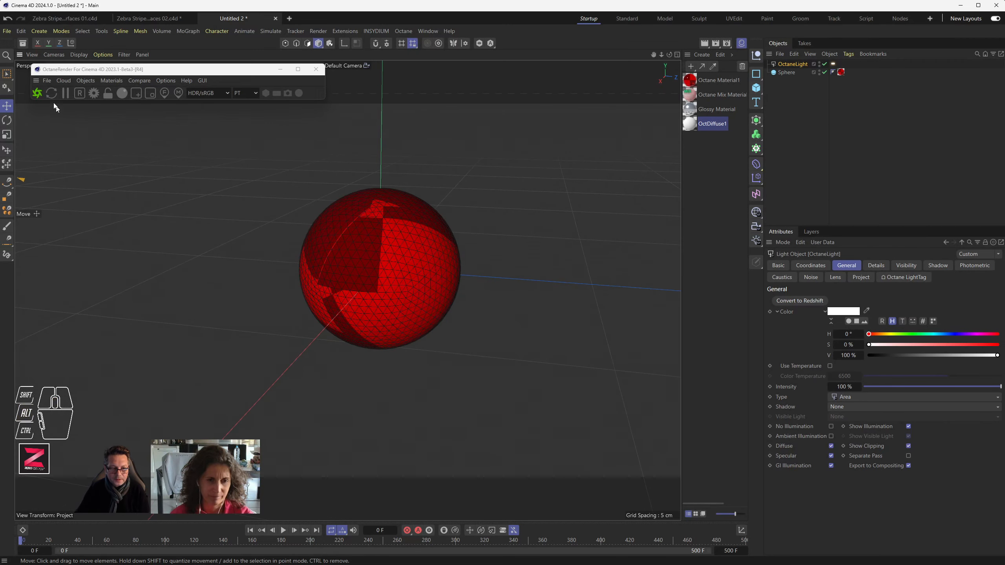
{"action": "left_click", "coordinate": [37, 94]}
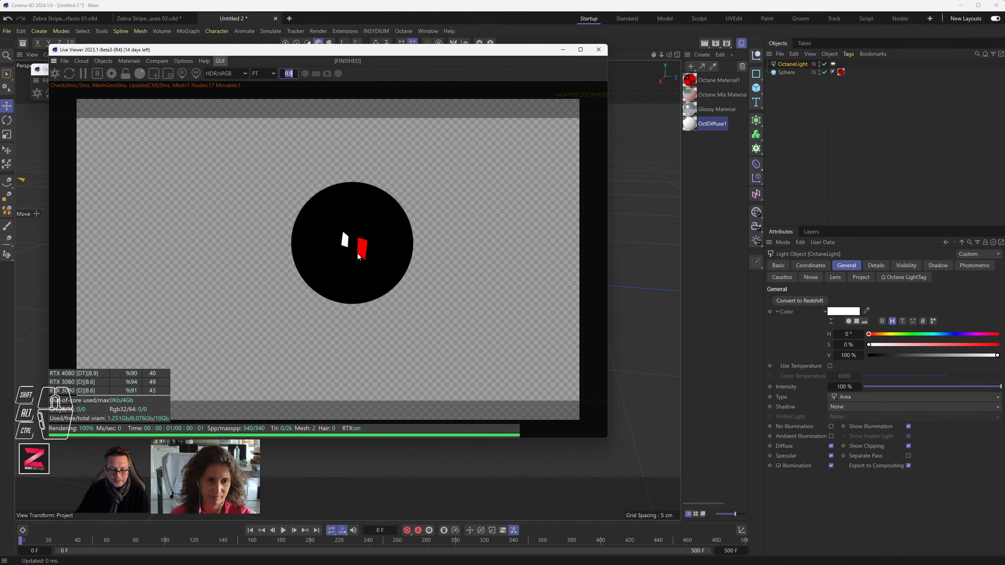
{"action": "scroll", "coordinate": [649, 255], "scroll_direction": "up", "scroll_amount": 2, "text": "alt"}
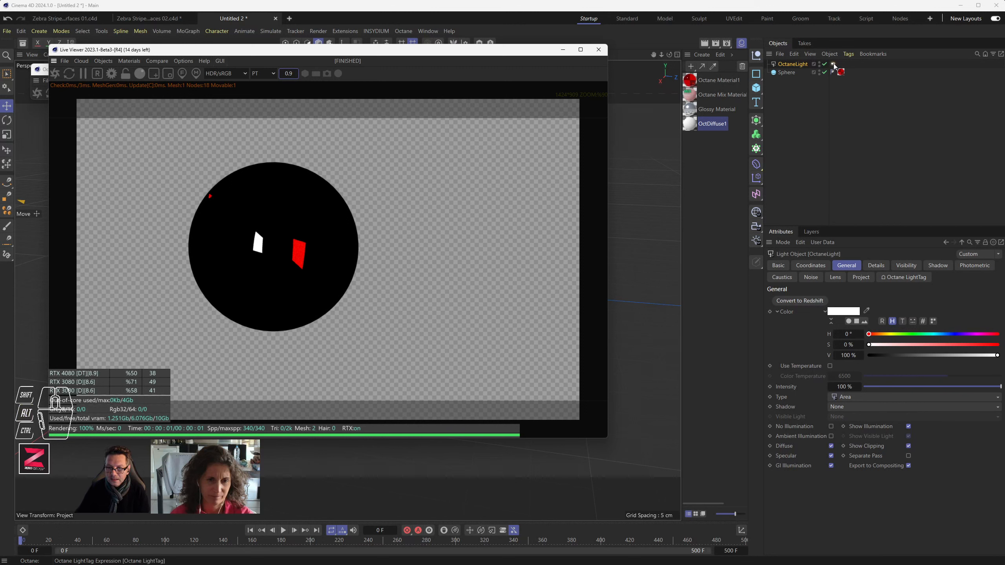
Check the sphere's Octane Material1 settings and open the Octane Mix Material's graph in the Node Editor.
{"action": "left_click", "coordinate": [841, 72]}
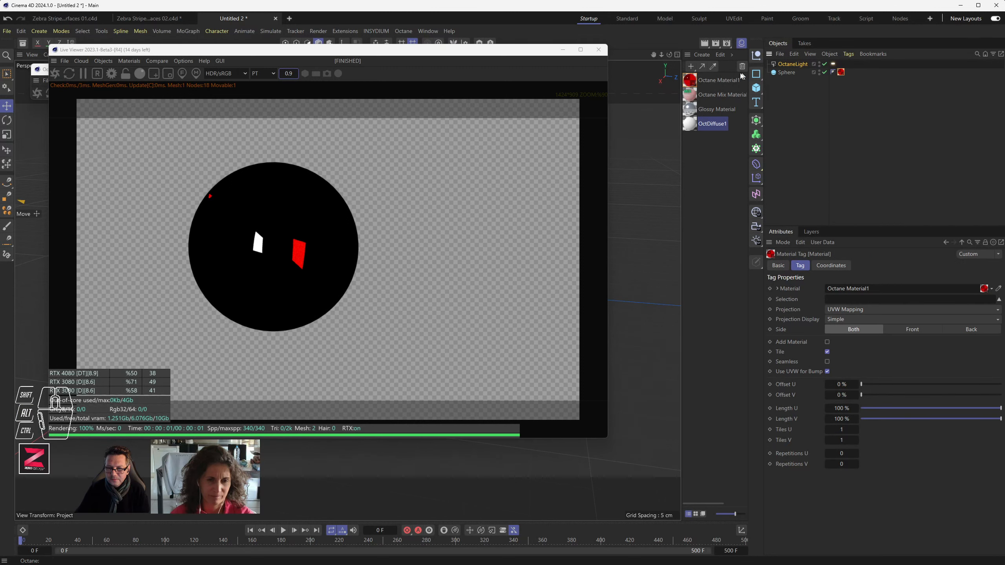
{"action": "left_click", "coordinate": [714, 82]}
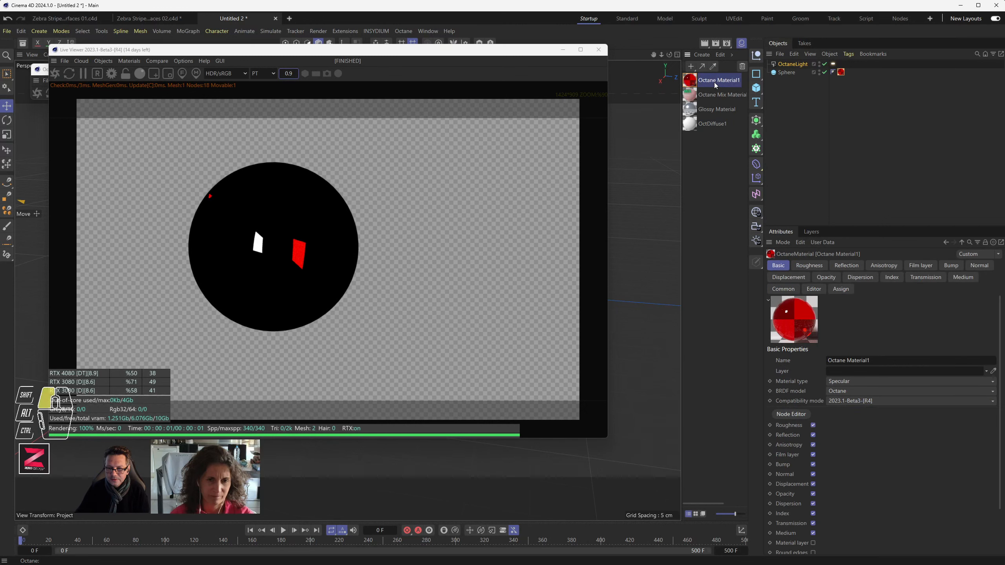
{"action": "double_click", "coordinate": [689, 80]}
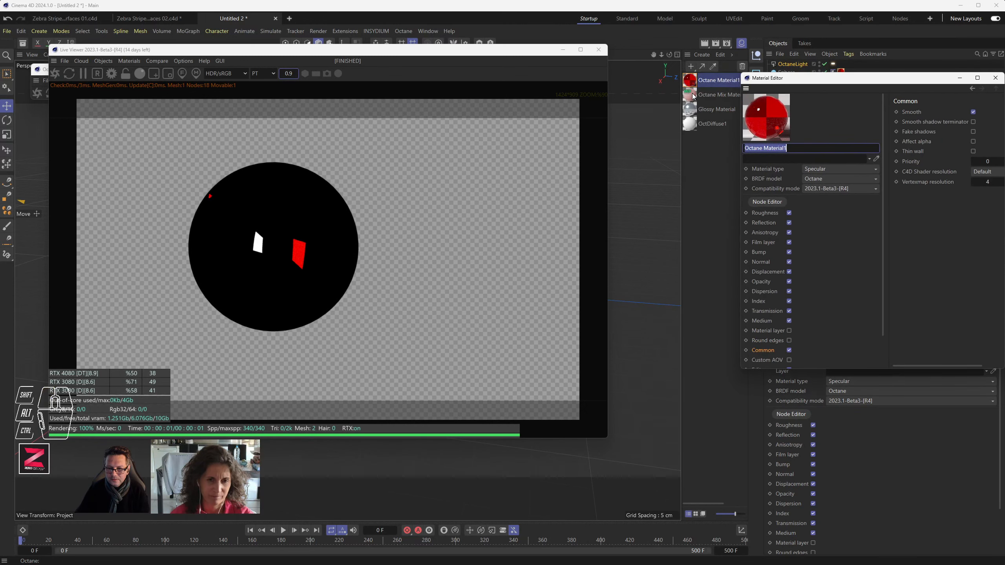
{"action": "left_click", "coordinate": [708, 94]}
{"action": "left_click", "coordinate": [766, 172]}
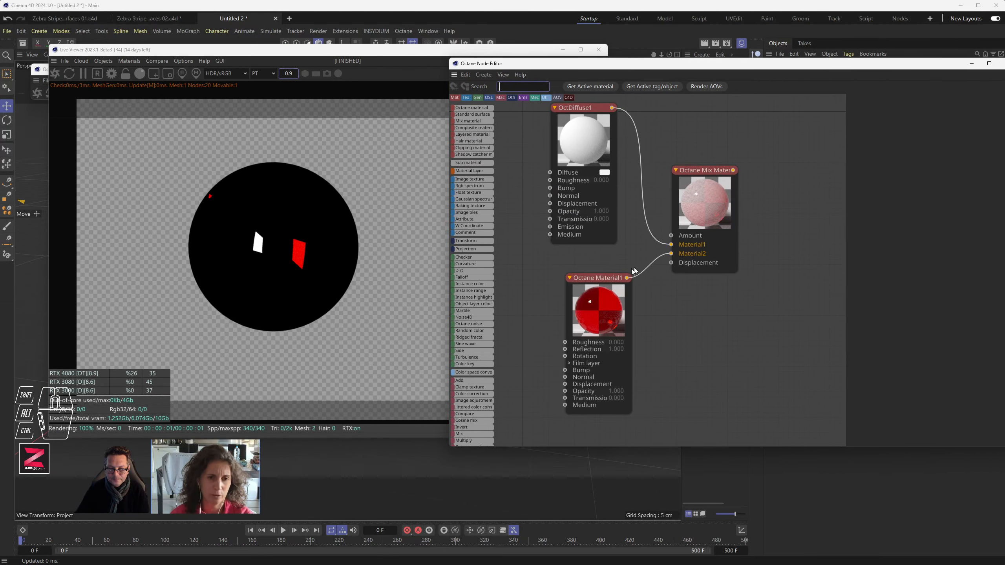
Disable Smooth on the Octane Material1 node and inspect the sphere's reflections and refractions in the Live Viewer.
{"action": "left_click_drag", "start_coordinate": [598, 278], "coordinate": [570, 270]}
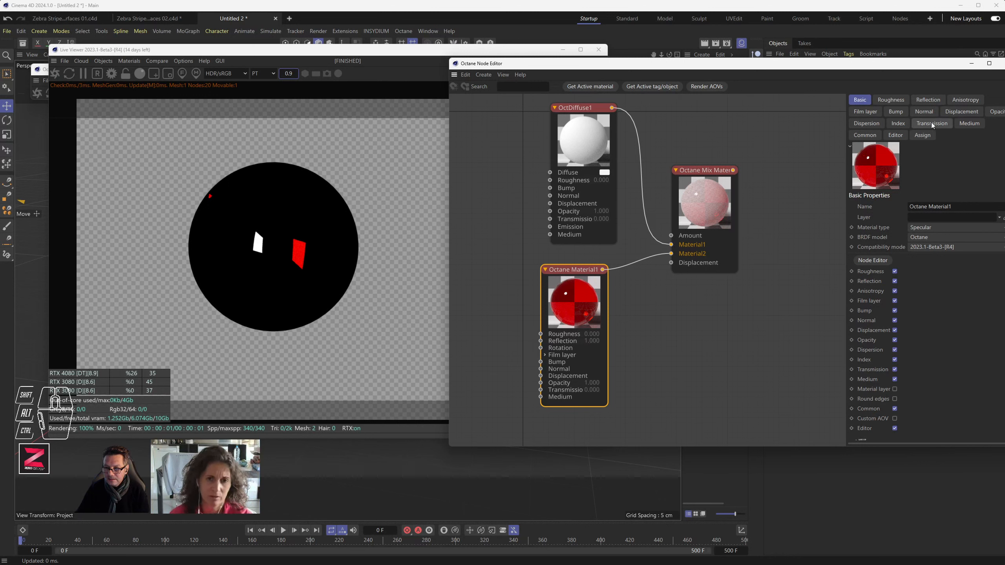
{"action": "left_click", "coordinate": [877, 134]}
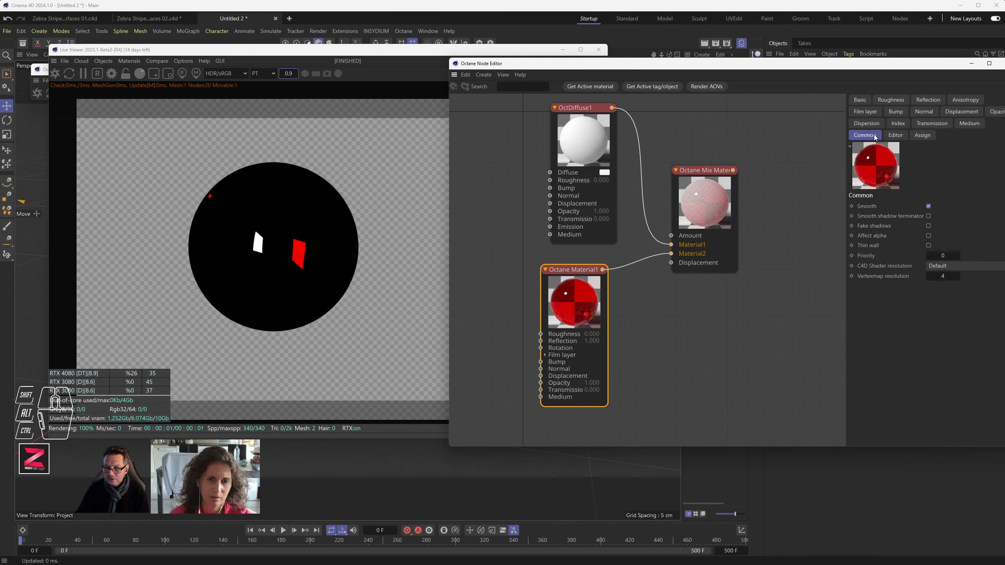
{"action": "left_click", "coordinate": [928, 206]}
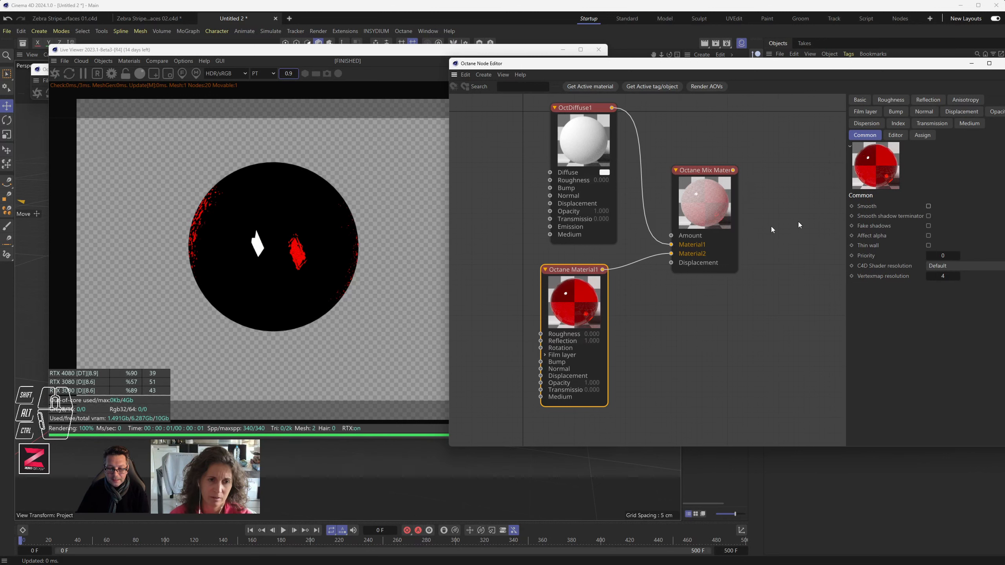
{"action": "left_click", "coordinate": [259, 264], "text": "alt"}
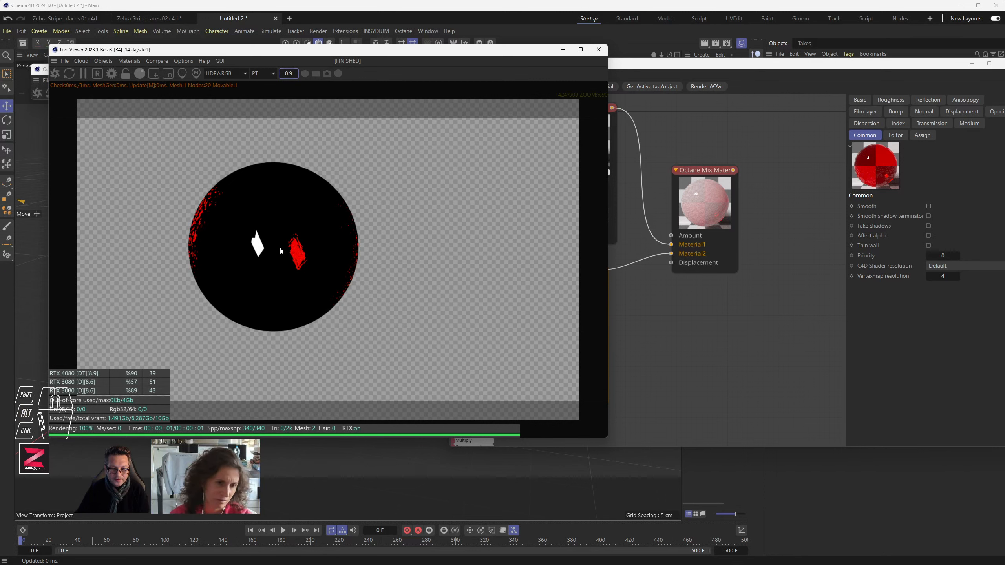
{"action": "scroll", "coordinate": [277, 253], "scroll_direction": "up", "scroll_amount": 5, "text": "alt"}
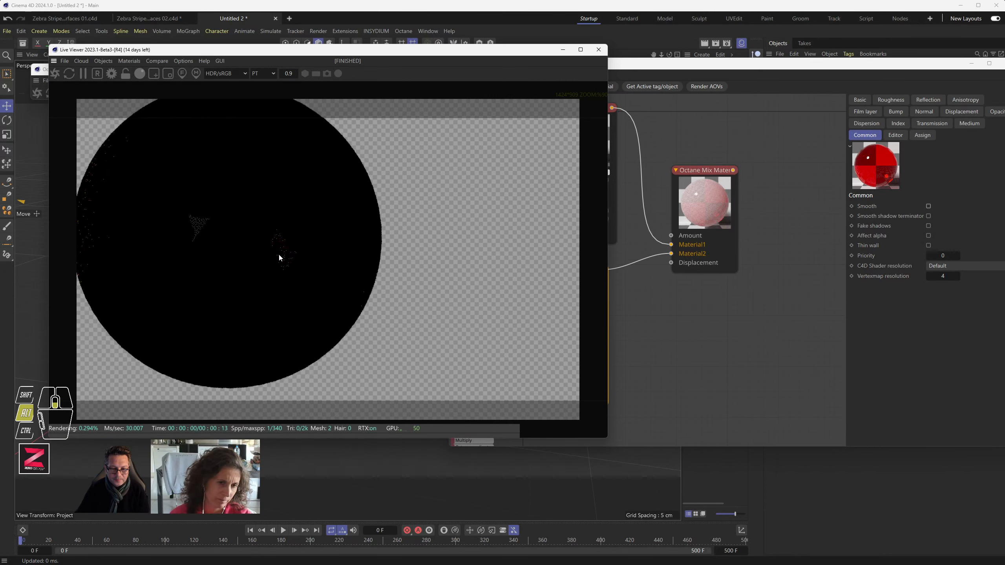
{"action": "scroll", "coordinate": [279, 258], "scroll_direction": "up", "scroll_amount": 5, "text": "alt"}
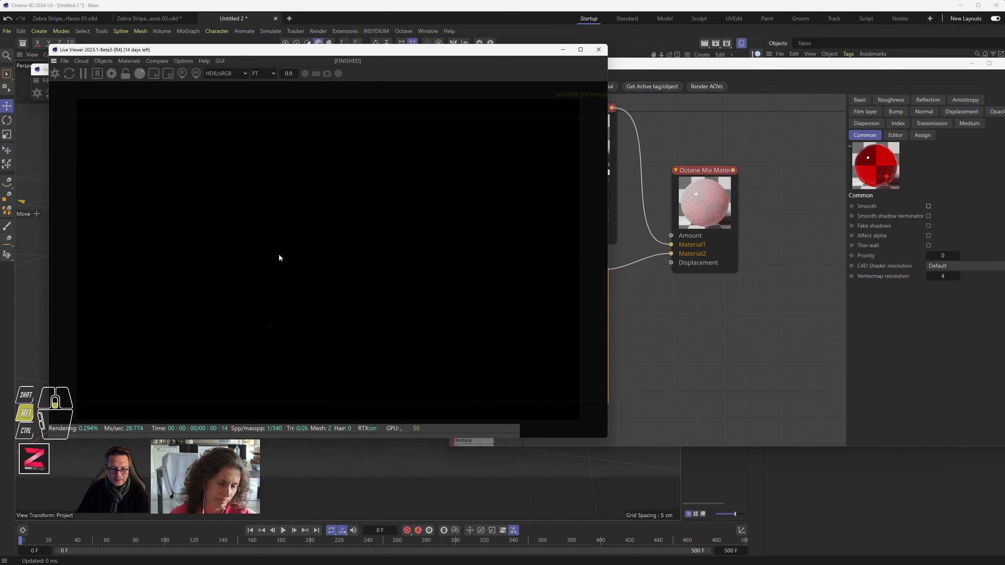
{"action": "scroll", "coordinate": [279, 257], "scroll_direction": "down", "scroll_amount": 10, "text": "alt"}
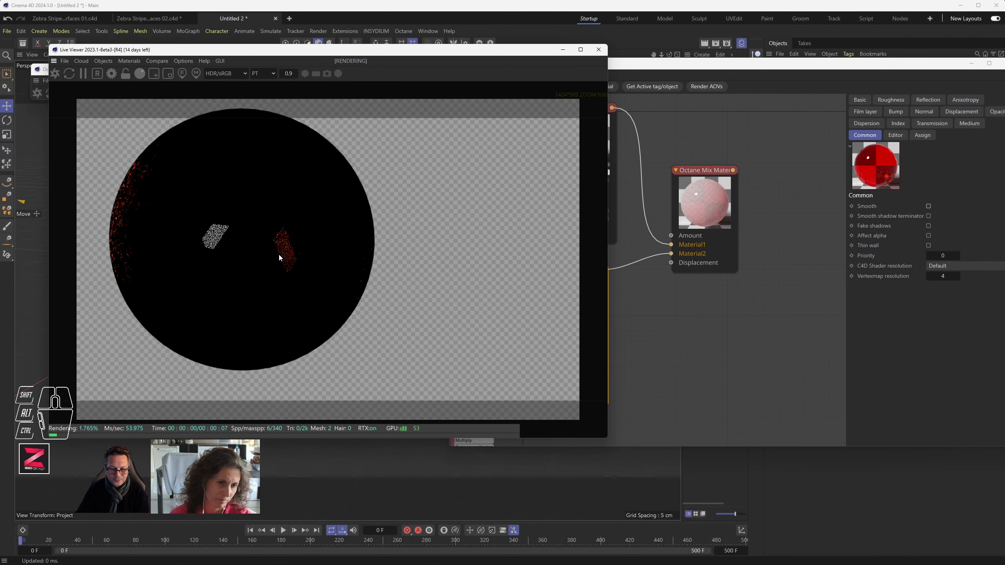
{"action": "middle_click_drag", "start_coordinate": [283, 259], "coordinate": [325, 266], "text": "alt"}
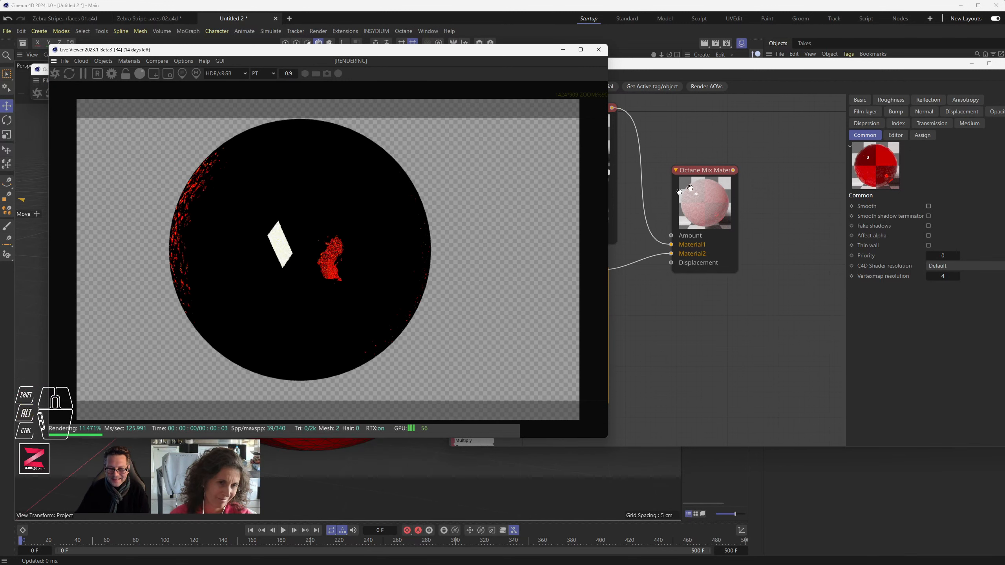
Spread the Mix material and OctDiffuse1 nodes apart in the graph and move the Node Editor clear of the render.
{"action": "left_click_drag", "start_coordinate": [693, 176], "coordinate": [742, 209]}
{"action": "left_click_drag", "start_coordinate": [593, 64], "coordinate": [689, 59]}
{"action": "left_click_drag", "start_coordinate": [667, 102], "coordinate": [659, 106]}
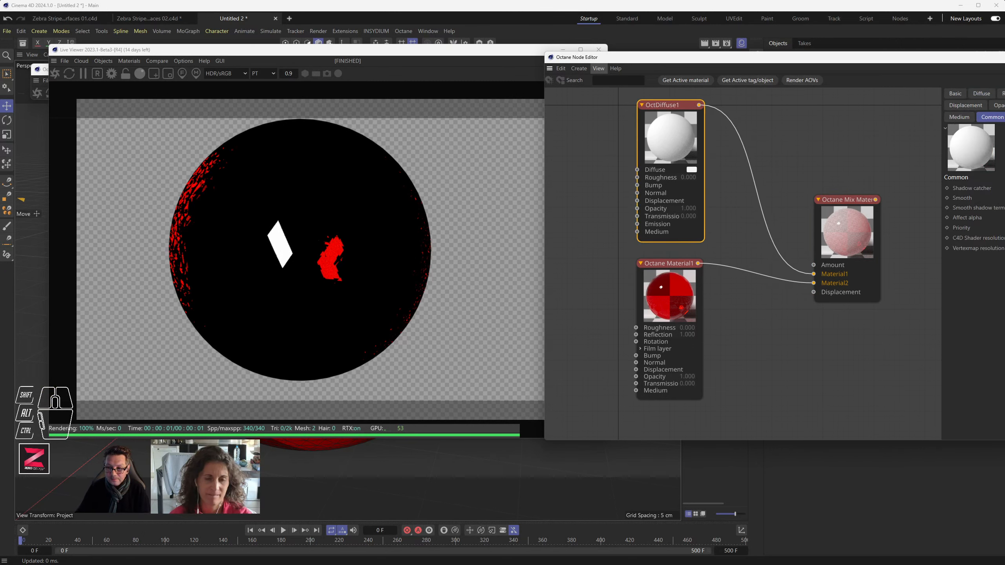
Disable Smooth in the OctDiffuse1 node's common settings.
{"action": "left_click", "coordinate": [994, 118]}
{"action": "left_click_drag", "start_coordinate": [979, 62], "coordinate": [864, 62]}
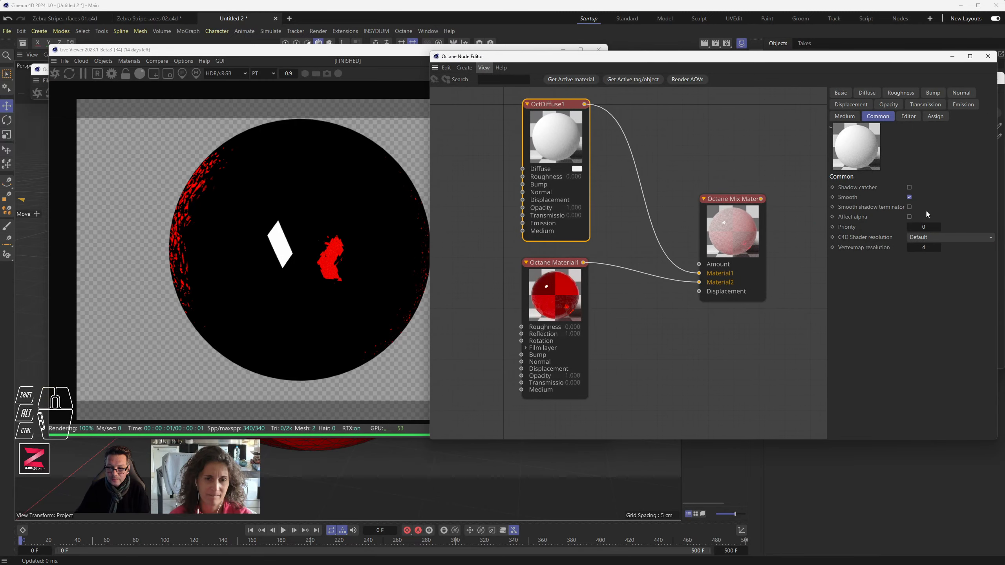
{"action": "left_click", "coordinate": [909, 197]}
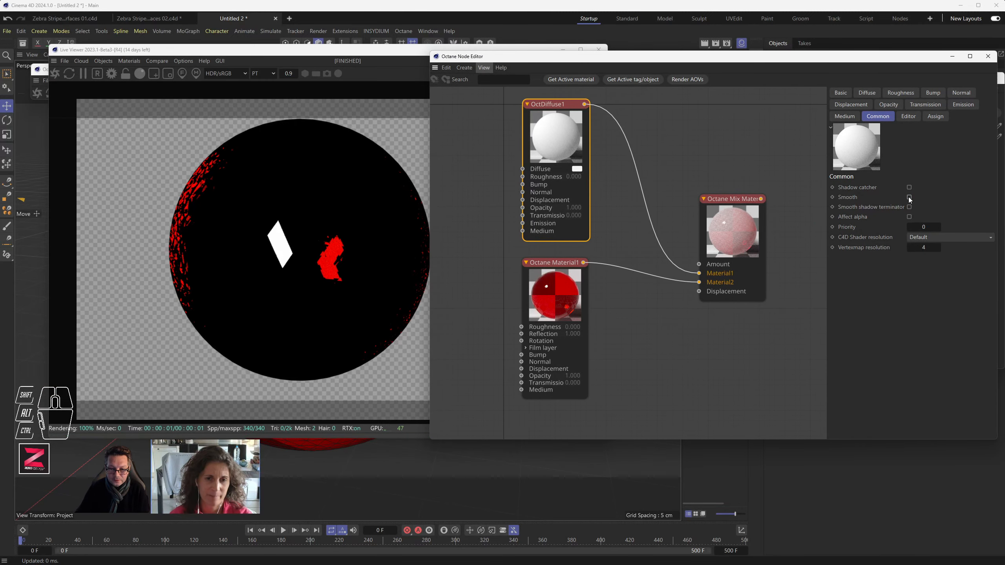
Enable Smooth in the OctDiffuse1 node's common settings and shift the Octane Material1 node slightly in the graph.
{"action": "left_click", "coordinate": [909, 197]}
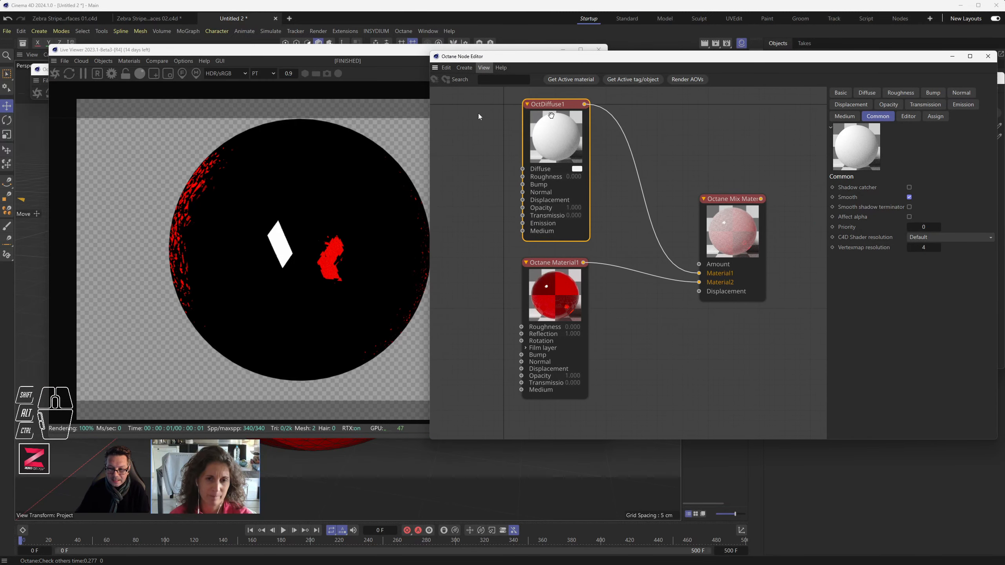
{"action": "mouse_move", "coordinate": [551, 263]}
{"action": "left_mouse_down"}
{"action": "mouse_move", "coordinate": [572, 283]}
{"action": "mouse_move", "coordinate": [560, 273]}
{"action": "left_mouse_up"}
Test the Octane Mix Material at Amount 0 in a refreshed render, and set its Amount to about 0.45.
{"action": "left_click", "coordinate": [706, 253]}
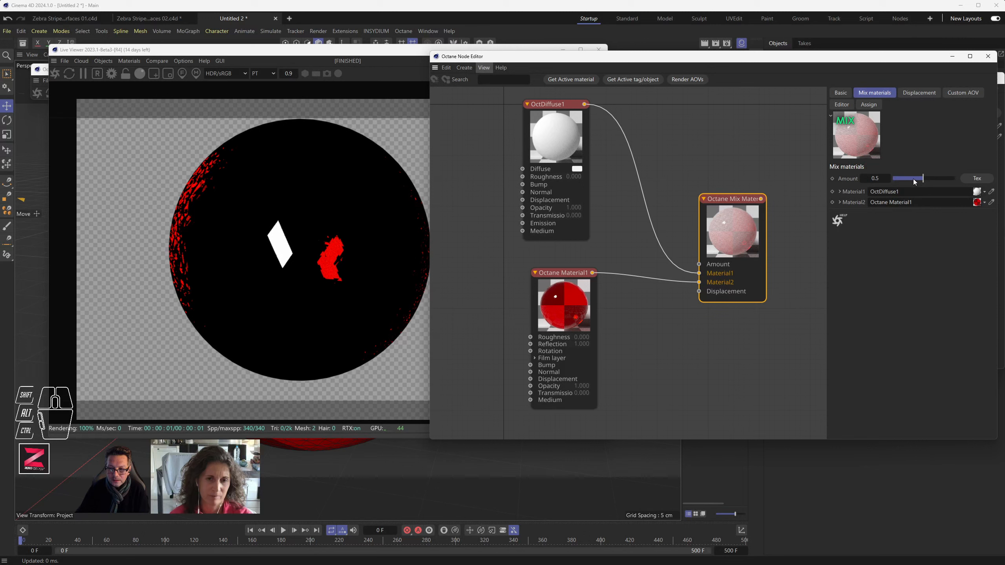
{"action": "left_click_drag", "start_coordinate": [914, 179], "coordinate": [845, 181]}
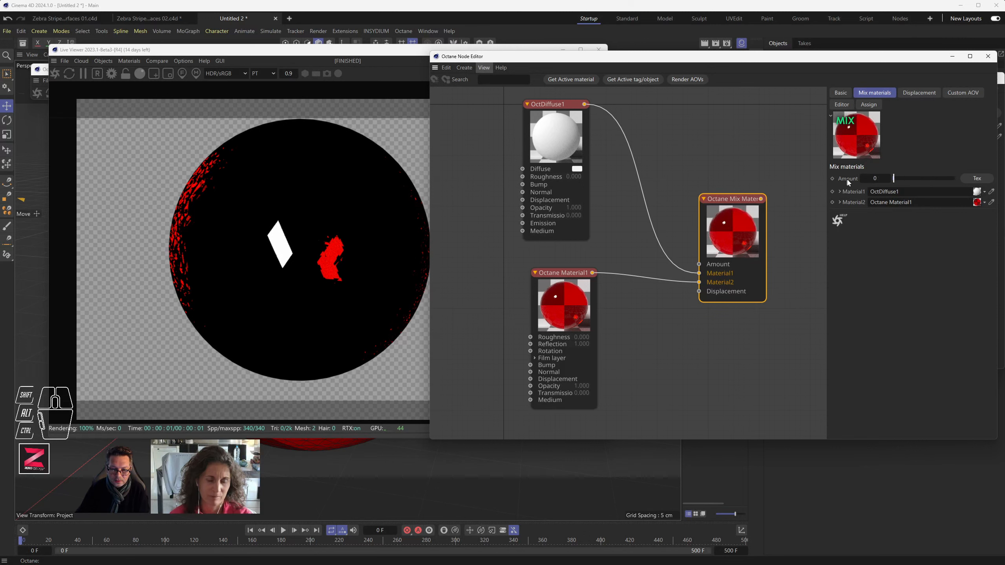
{"action": "left_click", "coordinate": [56, 75]}
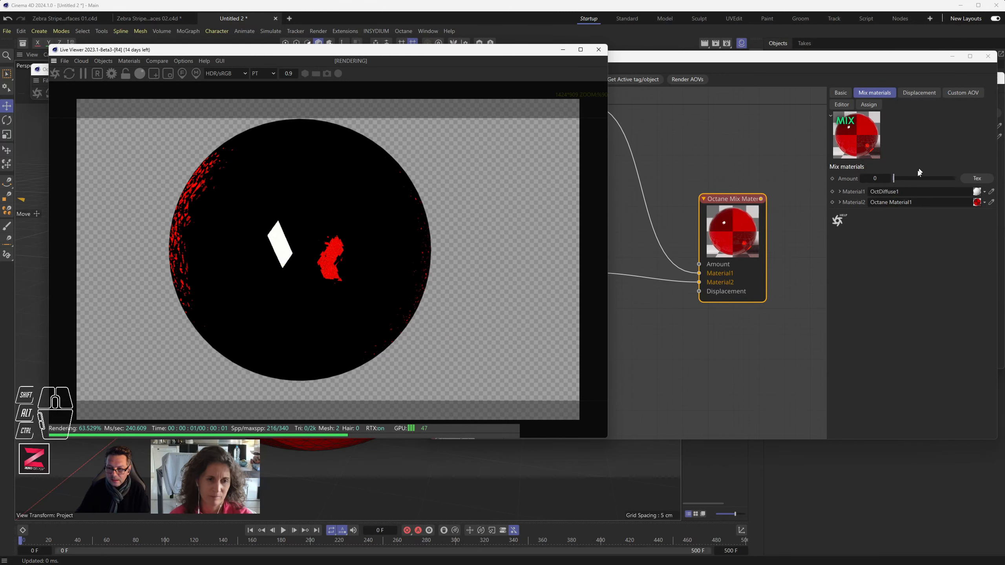
{"action": "mouse_move", "coordinate": [908, 179]}
{"action": "left_mouse_down"}
{"action": "mouse_move", "coordinate": [941, 178]}
{"action": "mouse_move", "coordinate": [917, 178]}
{"action": "left_mouse_up"}
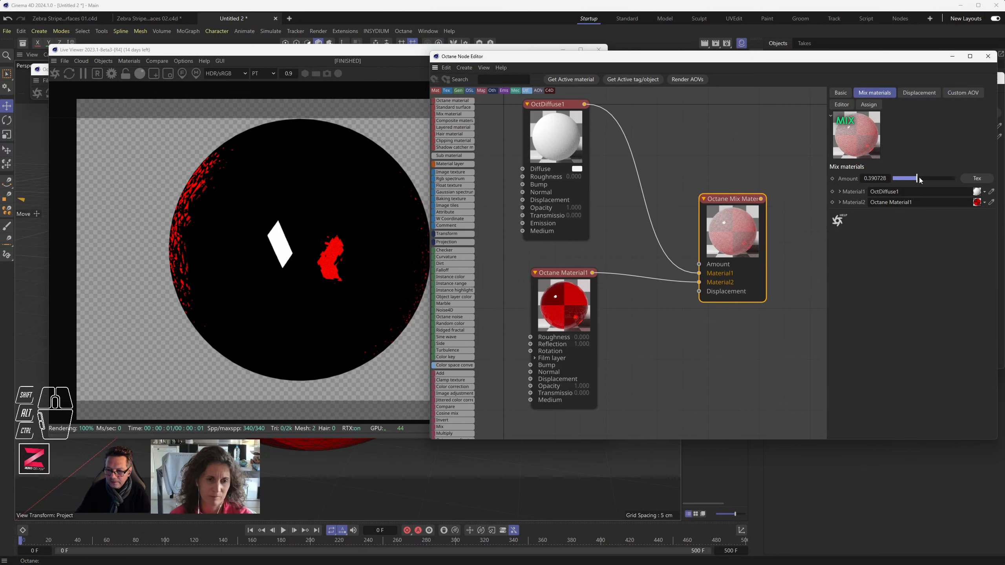
{"action": "left_click_drag", "start_coordinate": [919, 178], "coordinate": [920, 179]}
Reposition the Node Editor window and line up the OctDiffuse1 and Octane Material1 nodes vertically.
{"action": "left_click_drag", "start_coordinate": [790, 59], "coordinate": [746, 100]}
{"action": "left_click", "coordinate": [1001, 81]}
{"action": "left_click_drag", "start_coordinate": [539, 164], "coordinate": [540, 174]}
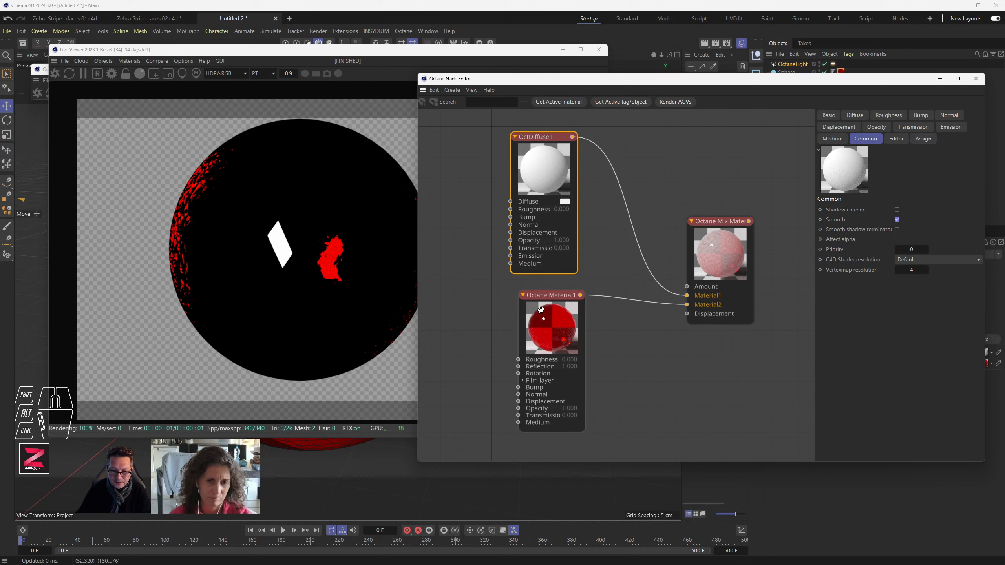
{"action": "mouse_move", "coordinate": [541, 310]}
{"action": "left_mouse_down"}
{"action": "mouse_move", "coordinate": [519, 289]}
{"action": "mouse_move", "coordinate": [540, 309]}
{"action": "left_mouse_up"}
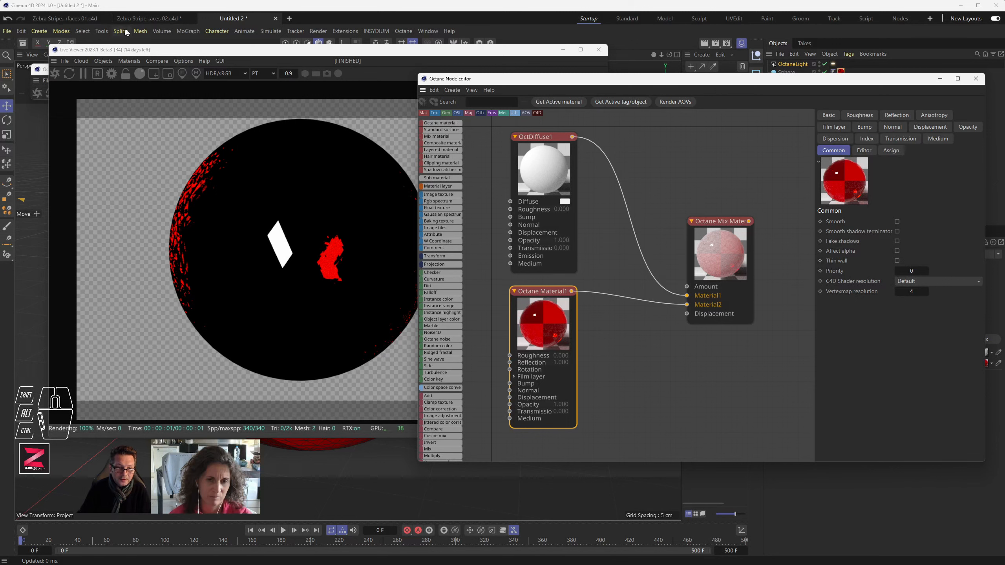
Open the Octane LiveDB library from the Octane Dialog, look through the Plastic materials including Plastic_Blue, and return to the Live Viewer.
{"action": "left_click", "coordinate": [102, 31]}
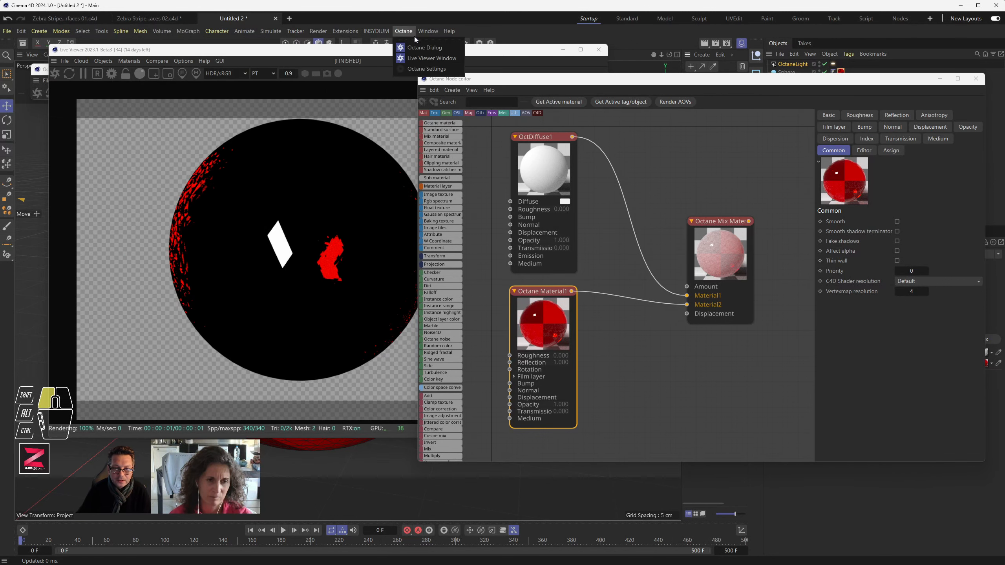
{"action": "left_click", "coordinate": [423, 47]}
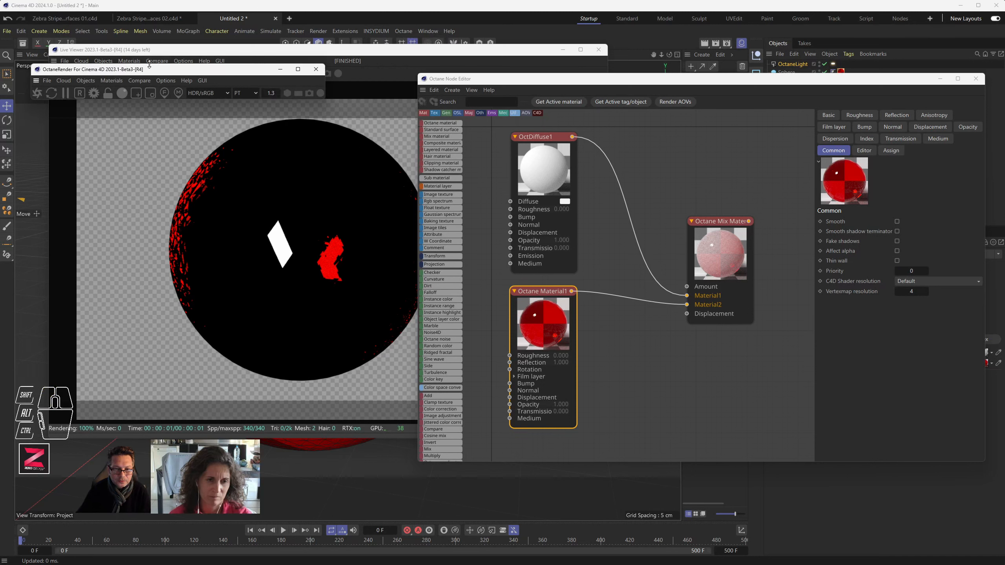
{"action": "left_click", "coordinate": [105, 85]}
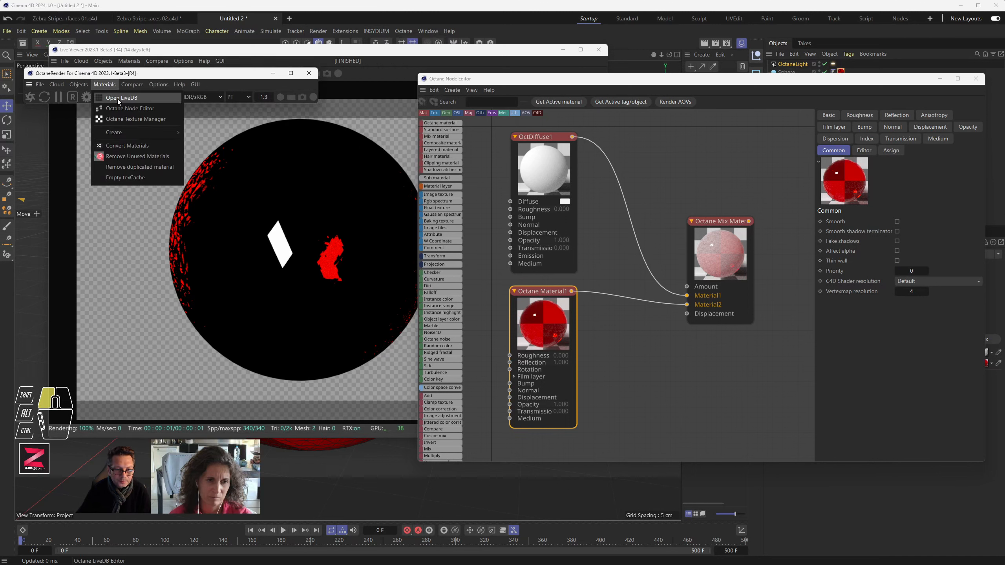
{"action": "left_click", "coordinate": [117, 99]}
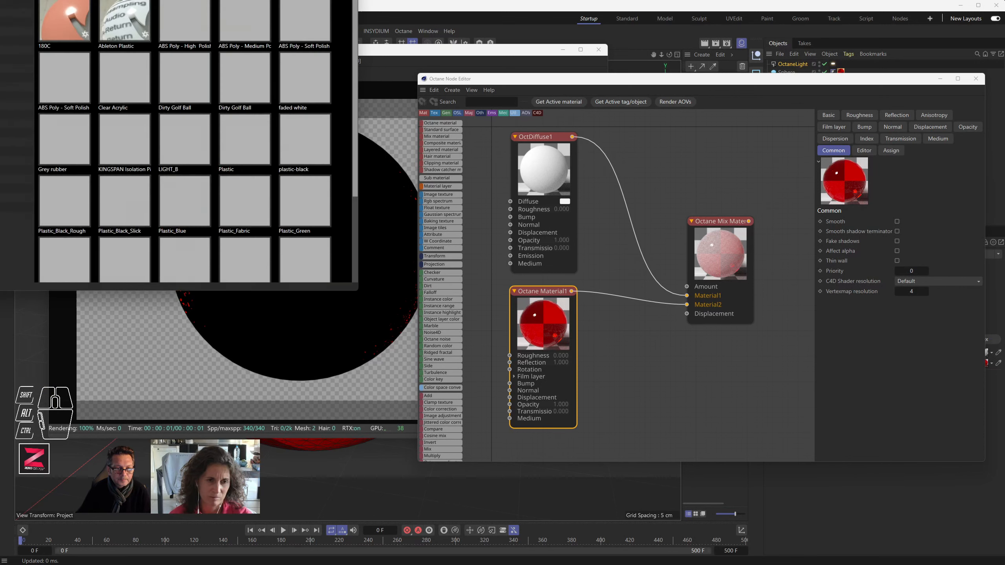
{"action": "left_click_drag", "start_coordinate": [44, 0], "coordinate": [208, 66]}
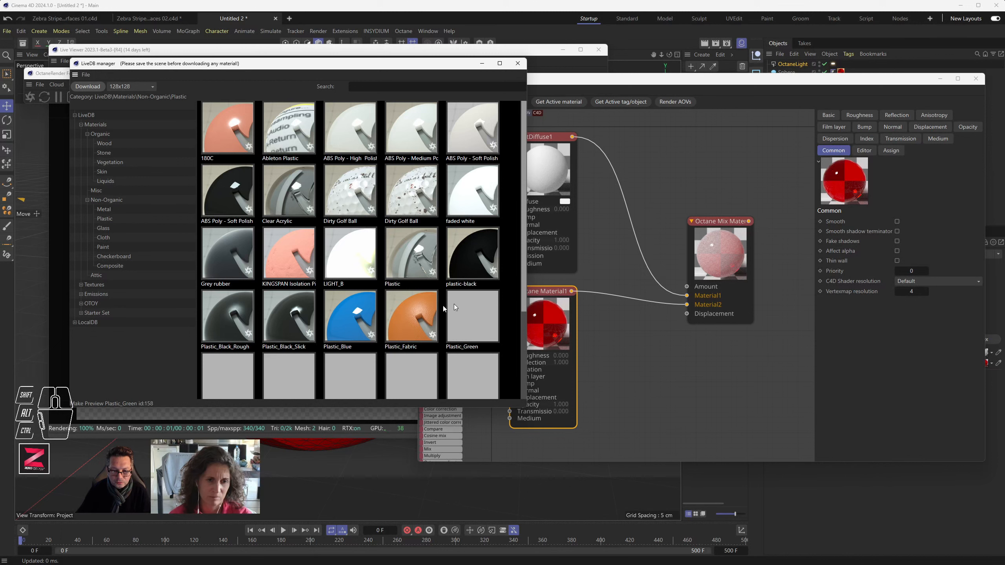
{"action": "left_click", "coordinate": [351, 313]}
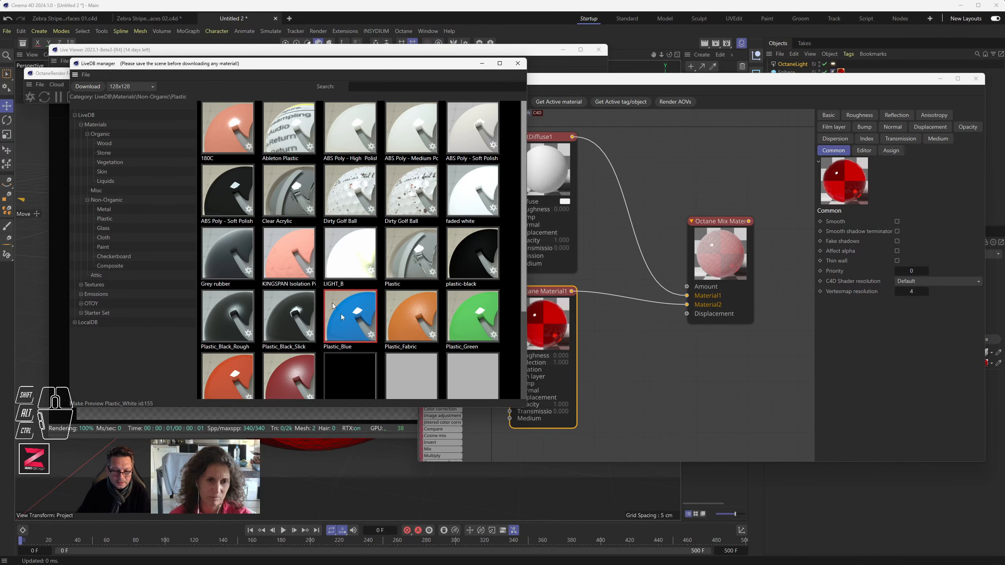
{"action": "left_click", "coordinate": [518, 63]}
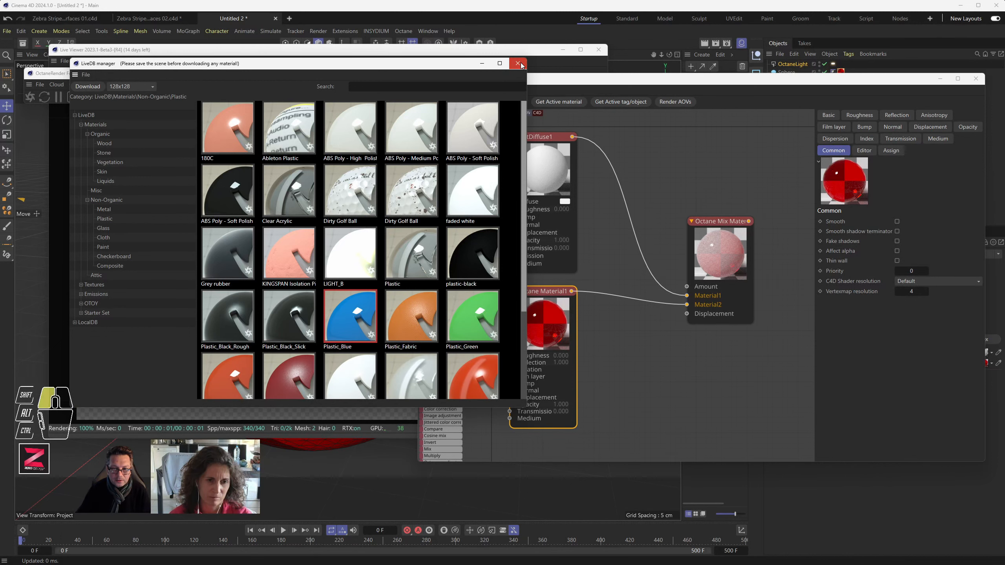
{"action": "left_click", "coordinate": [397, 62]}
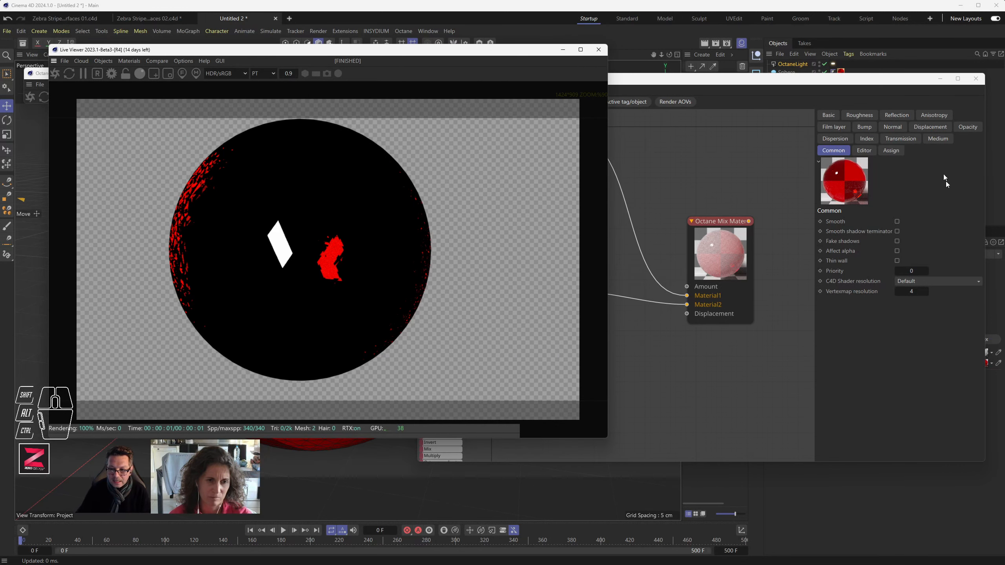
Enable Smooth in the Octane Material1 node's common settings, with the Node Editor moved clear of the object list.
{"action": "left_click", "coordinate": [688, 186]}
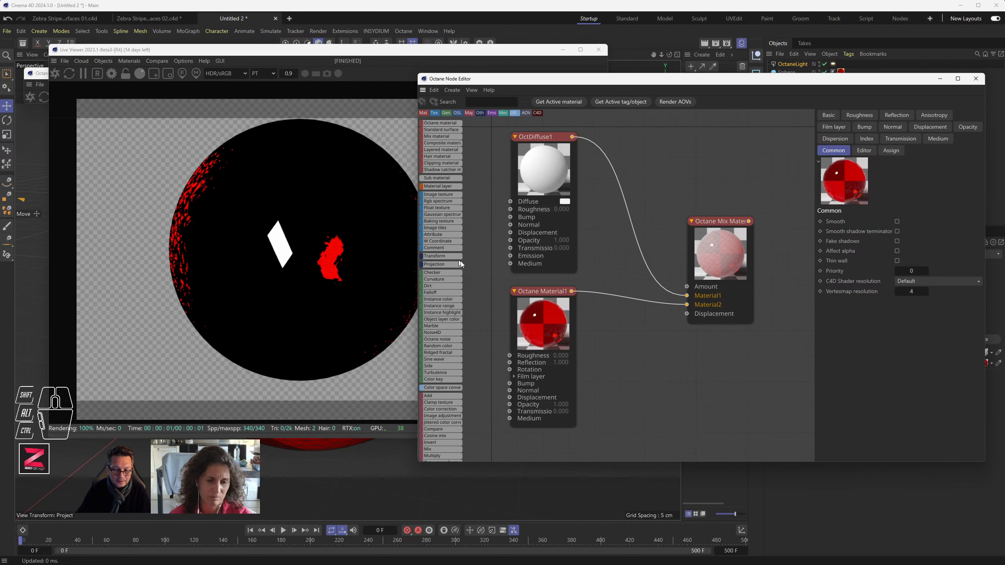
{"action": "left_click", "coordinate": [551, 310]}
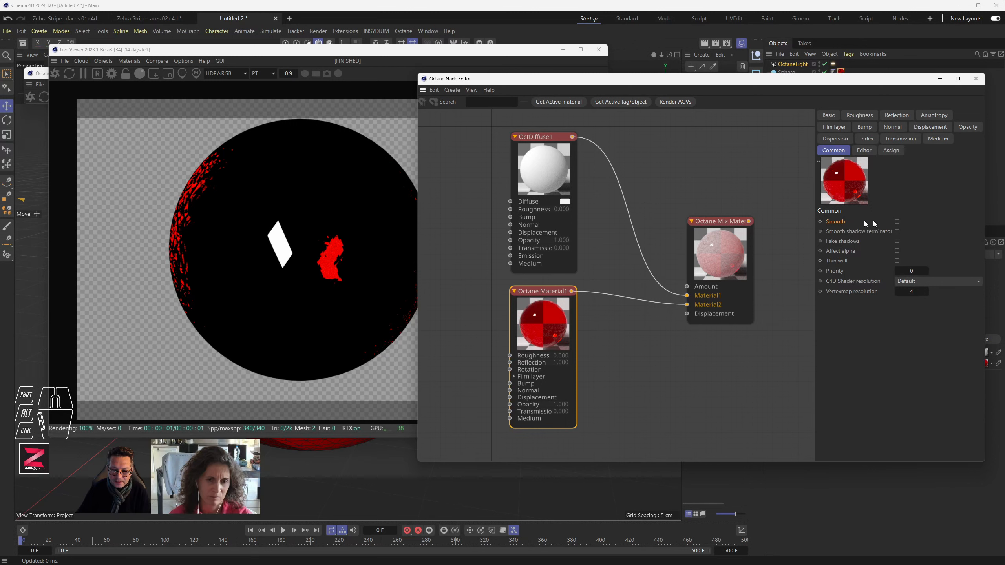
{"action": "left_click_drag", "start_coordinate": [810, 84], "coordinate": [813, 129]}
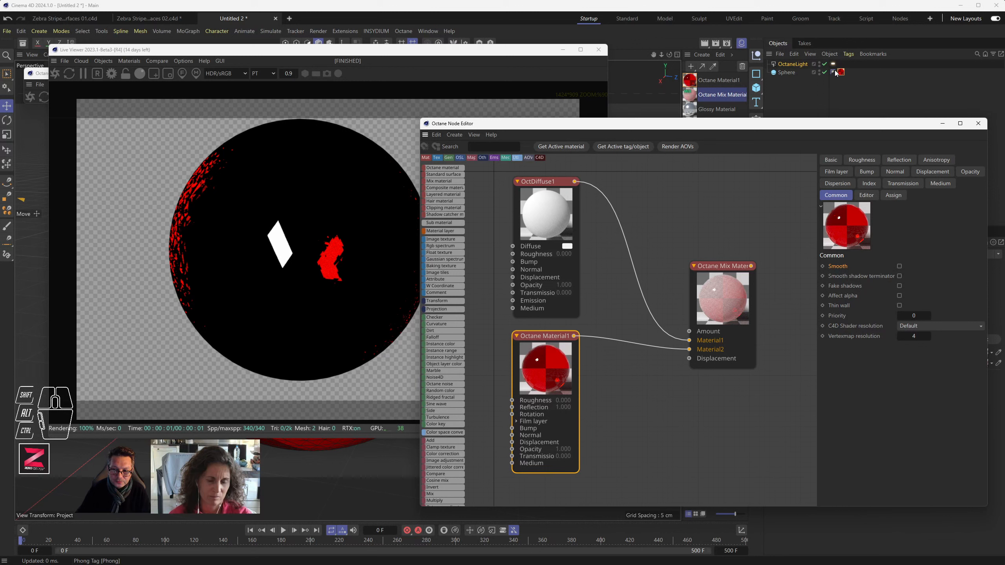
{"action": "left_click", "coordinate": [899, 266]}
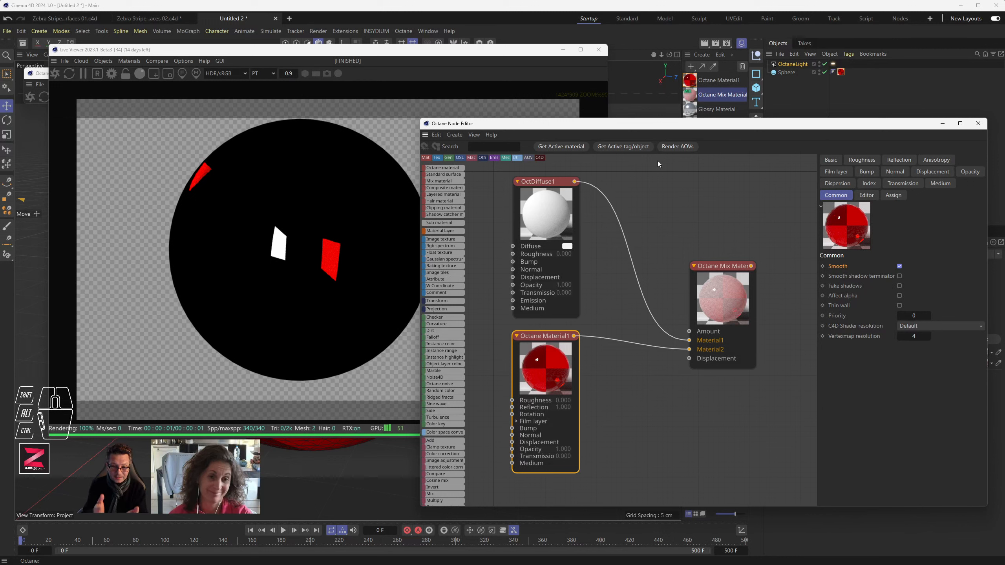
Close the Live Viewer and Node Editor and switch to the Zebra Stripes 3D Surfaces 02 scene.
{"action": "left_click", "coordinate": [598, 49]}
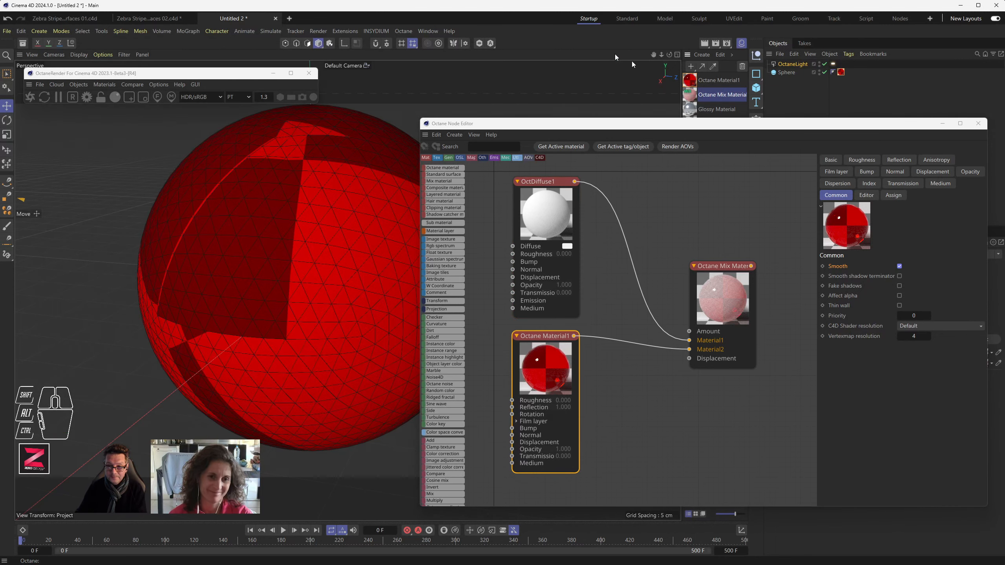
{"action": "left_click", "coordinate": [978, 123]}
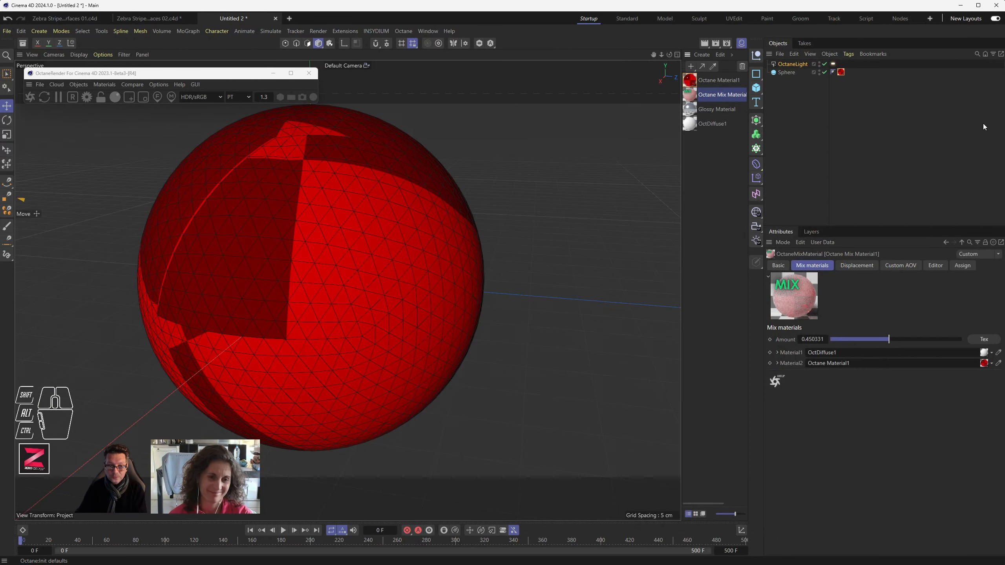
{"action": "left_click", "coordinate": [162, 20]}
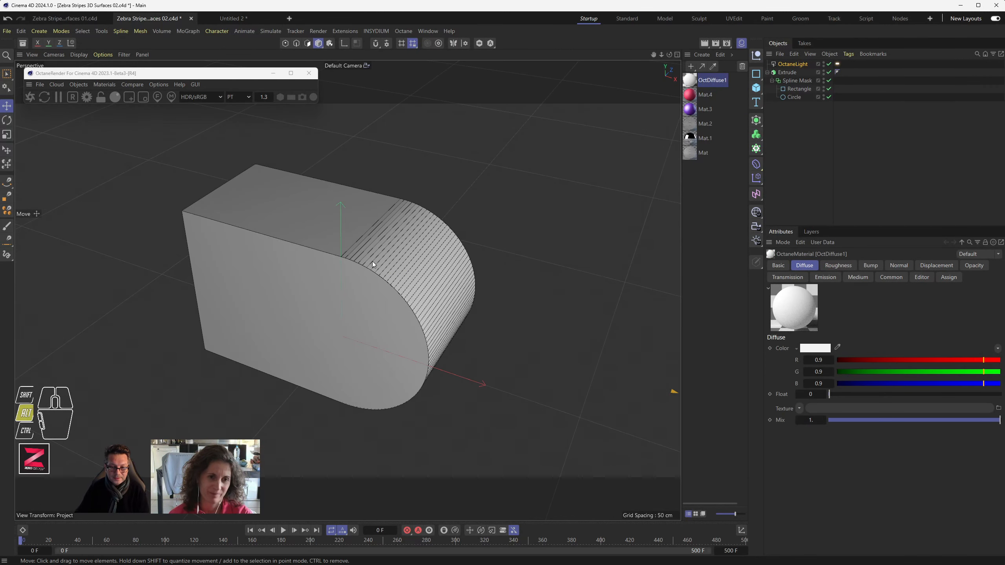
Apply the zebra-stripe material Mat.2 to the Extrude object and frame its rounded end.
{"action": "left_click_drag", "start_coordinate": [372, 261], "coordinate": [390, 255], "text": "alt"}
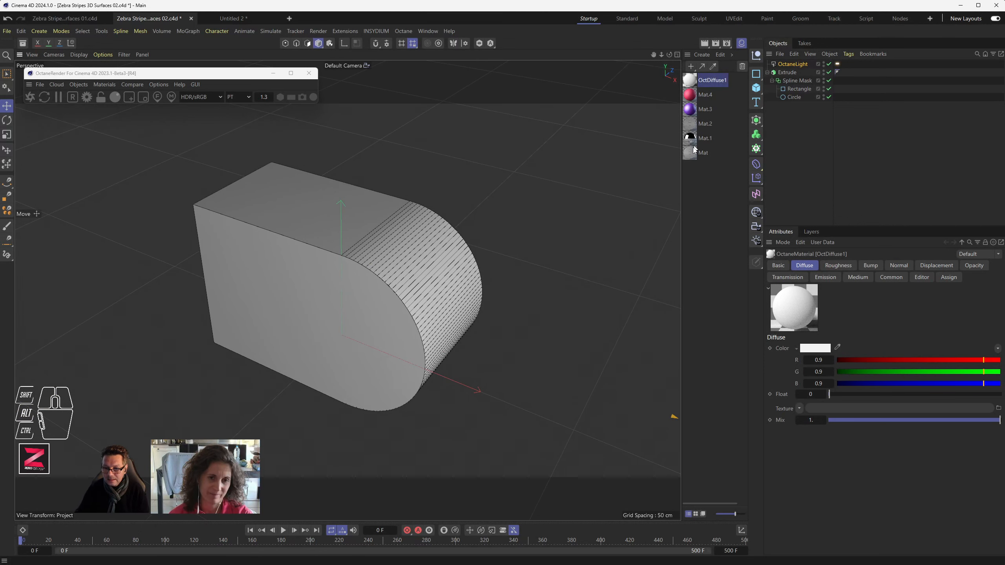
{"action": "left_click_drag", "start_coordinate": [691, 123], "coordinate": [832, 73]}
{"action": "left_click_drag", "start_coordinate": [386, 264], "coordinate": [410, 261], "text": "alt"}
{"action": "scroll", "coordinate": [392, 261], "scroll_direction": "up", "scroll_amount": 7, "text": "alt"}
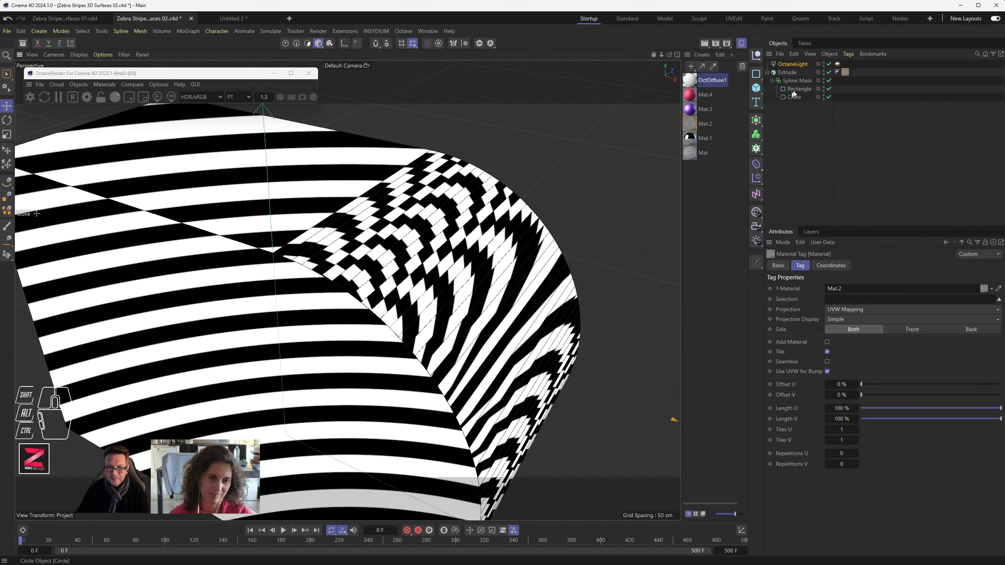
Set the Extrude's Phong Angle to 48° and disable Use Edge Breaks in its Phong tag.
{"action": "left_click", "coordinate": [838, 72]}
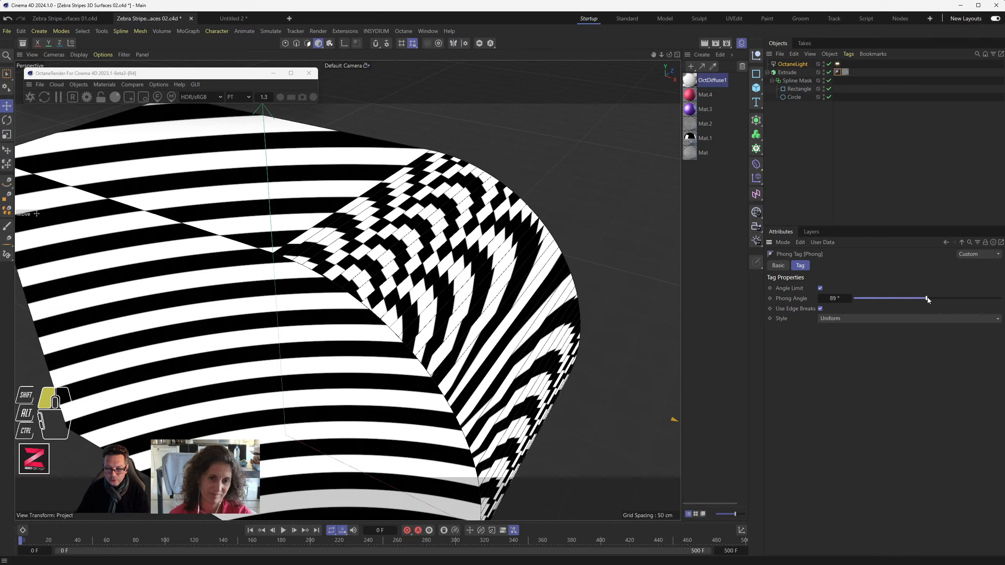
{"action": "left_click_drag", "start_coordinate": [927, 298], "coordinate": [892, 298]}
{"action": "left_click", "coordinate": [820, 308]}
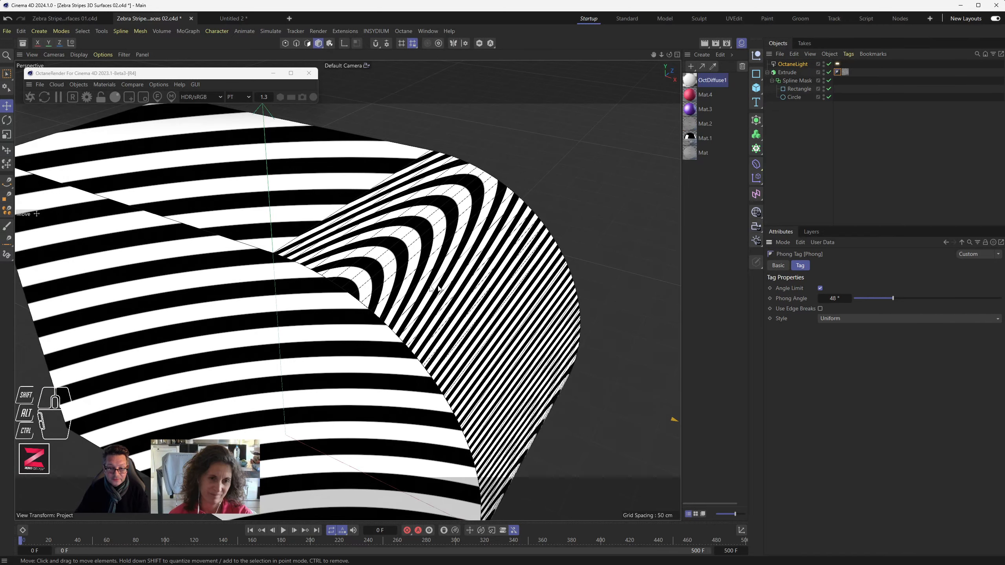
Examine the zebra-stripe continuity where the Extrude's flat top meets its rounded end from several angles.
{"action": "mouse_move", "coordinate": [411, 295]}
{"action": "left_mouse_down", "text": "alt"}
{"action": "mouse_move", "coordinate": [424, 293]}
{"action": "mouse_move", "coordinate": [387, 242]}
{"action": "left_mouse_up", "text": "alt"}
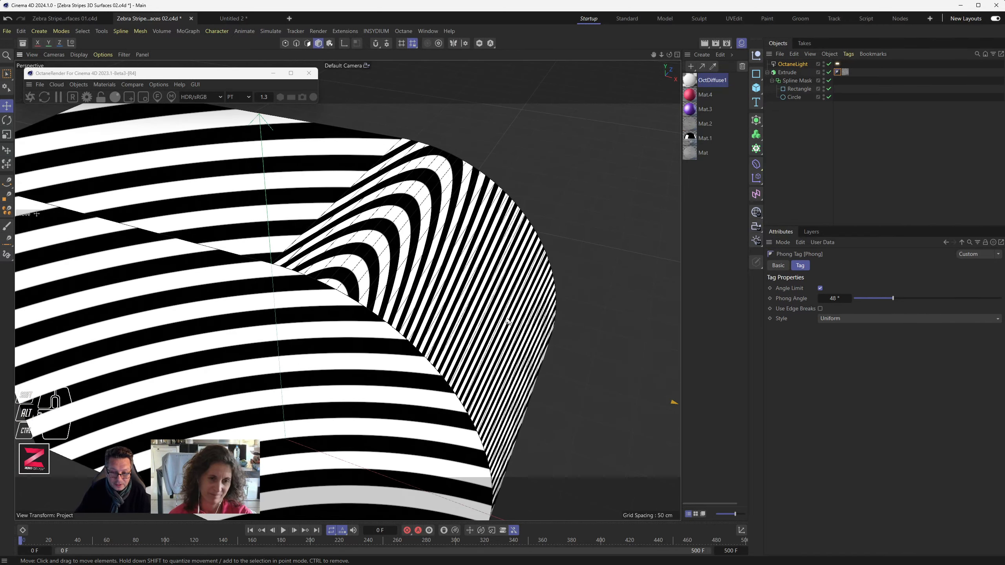
{"action": "scroll", "coordinate": [329, 211], "scroll_direction": "up", "scroll_amount": 6}
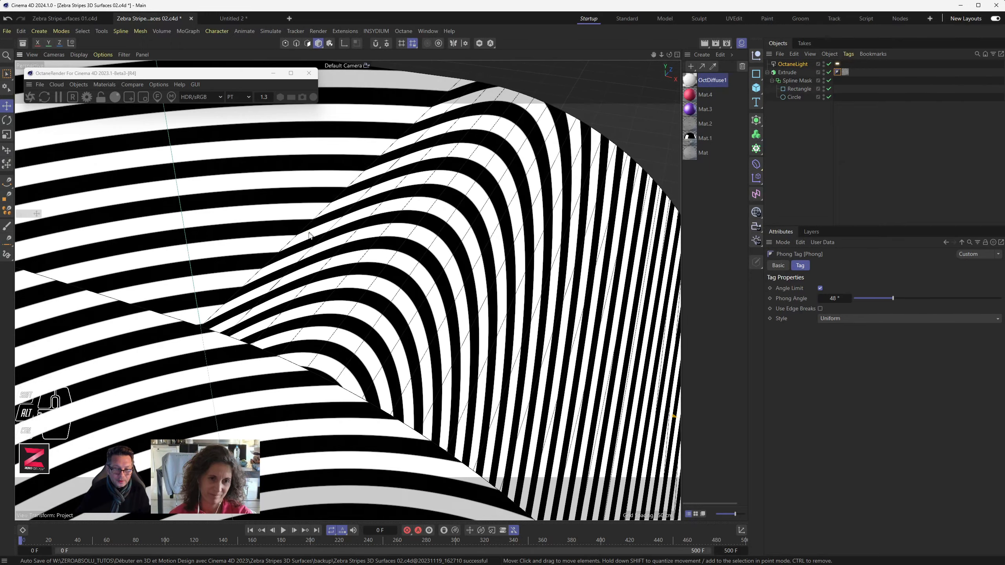
{"action": "left_click_drag", "start_coordinate": [309, 232], "coordinate": [378, 300], "text": "alt"}
{"action": "scroll", "coordinate": [378, 300], "scroll_direction": "down", "scroll_amount": 5, "text": "alt"}
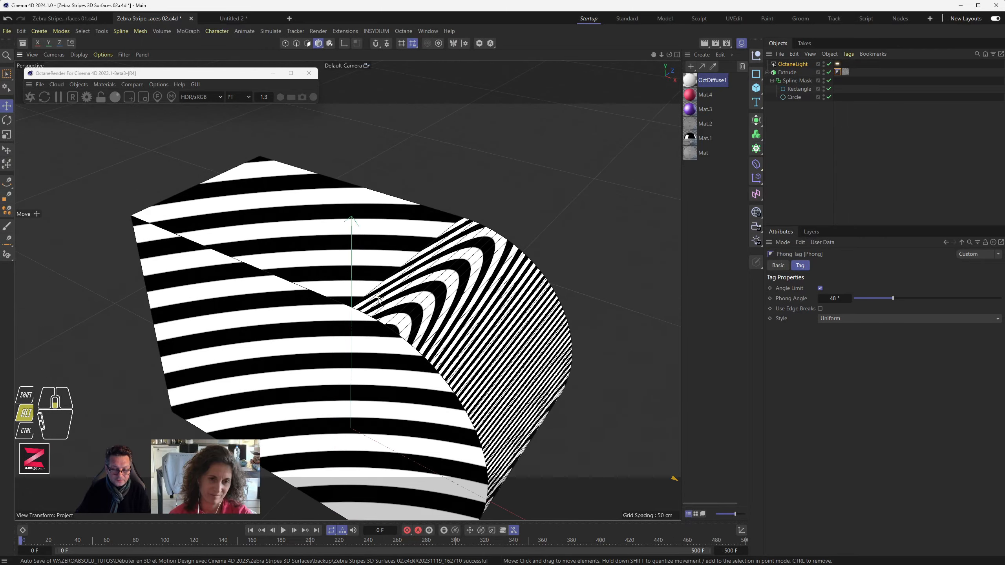
{"action": "scroll", "coordinate": [397, 313], "scroll_direction": "down", "scroll_amount": 1, "text": "alt"}
{"action": "left_click_drag", "start_coordinate": [396, 310], "coordinate": [388, 278], "text": "alt"}
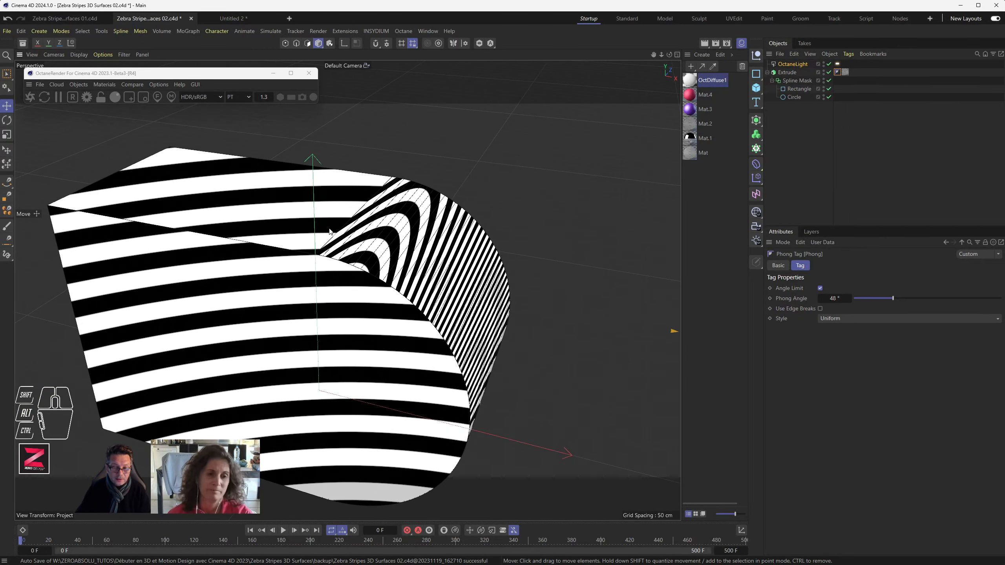
{"action": "left_click_drag", "start_coordinate": [371, 231], "coordinate": [327, 249], "text": "alt"}
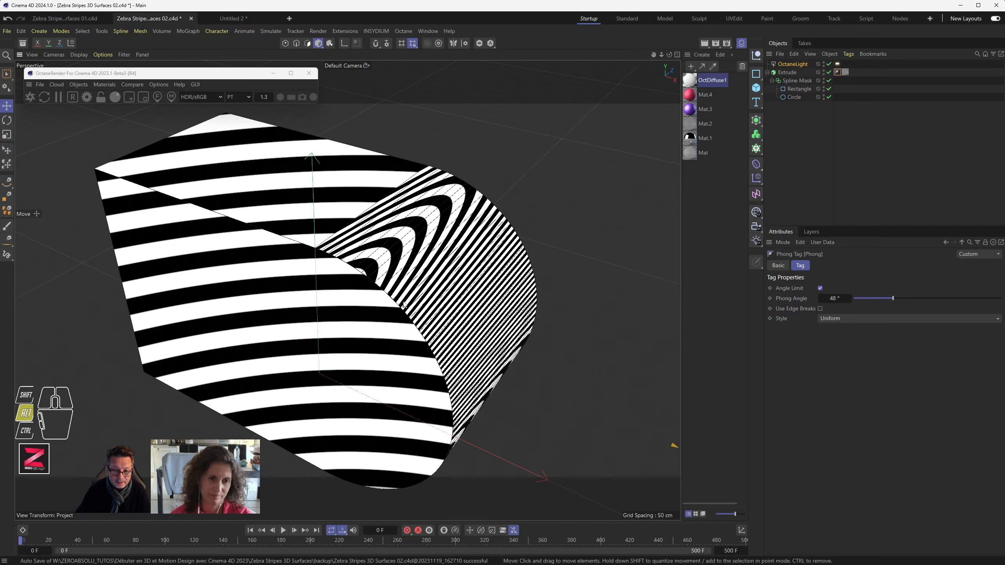
Disable the Extrude and Spline Mask generators and toggle the Rectangle and Circle to isolate the source splines.
{"action": "left_click", "coordinate": [828, 72]}
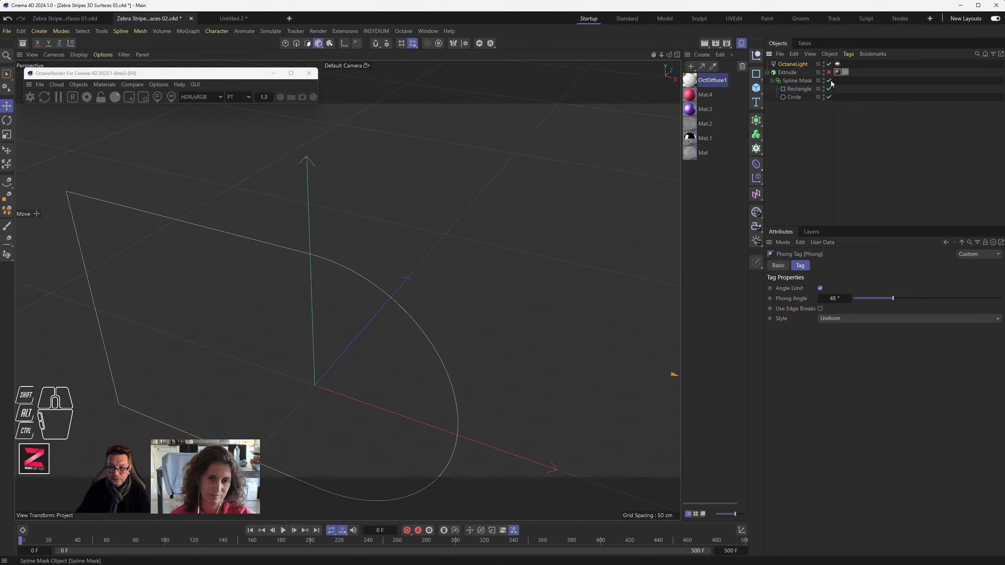
{"action": "left_click", "coordinate": [829, 81]}
{"action": "left_click_drag", "start_coordinate": [366, 277], "coordinate": [447, 238], "text": "alt"}
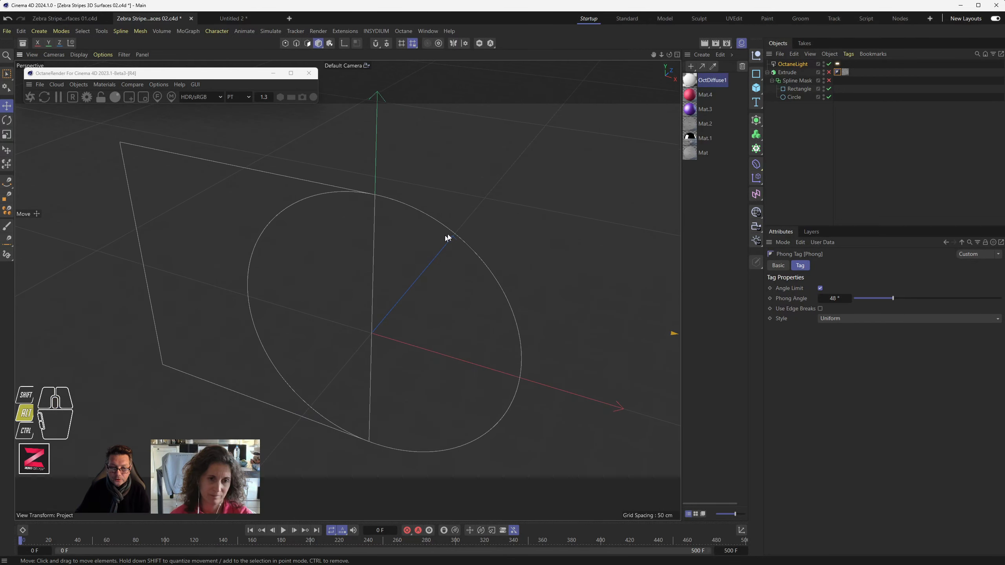
{"action": "left_click_drag", "start_coordinate": [329, 260], "coordinate": [433, 296], "text": "alt"}
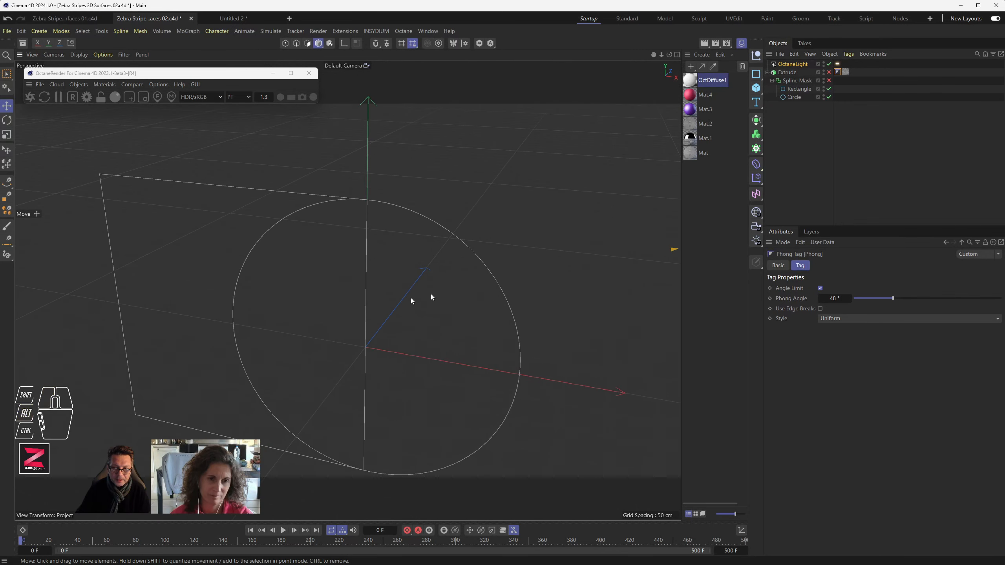
{"action": "left_click", "coordinate": [828, 89]}
{"action": "left_click", "coordinate": [829, 88]}
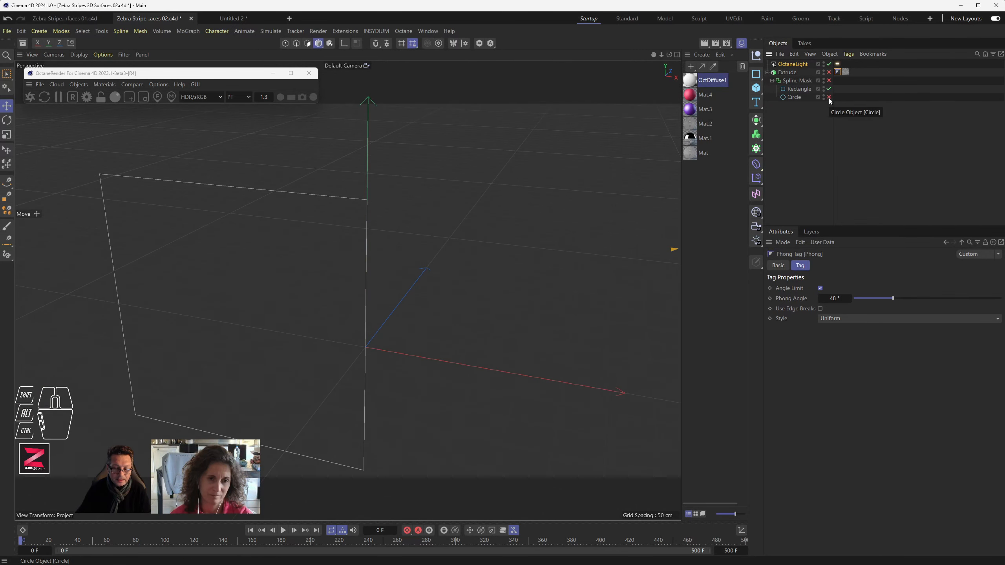
Compare the Circle and Rectangle source splines, leaving both enabled.
{"action": "left_click", "coordinate": [829, 98]}
{"action": "left_click", "coordinate": [828, 89]}
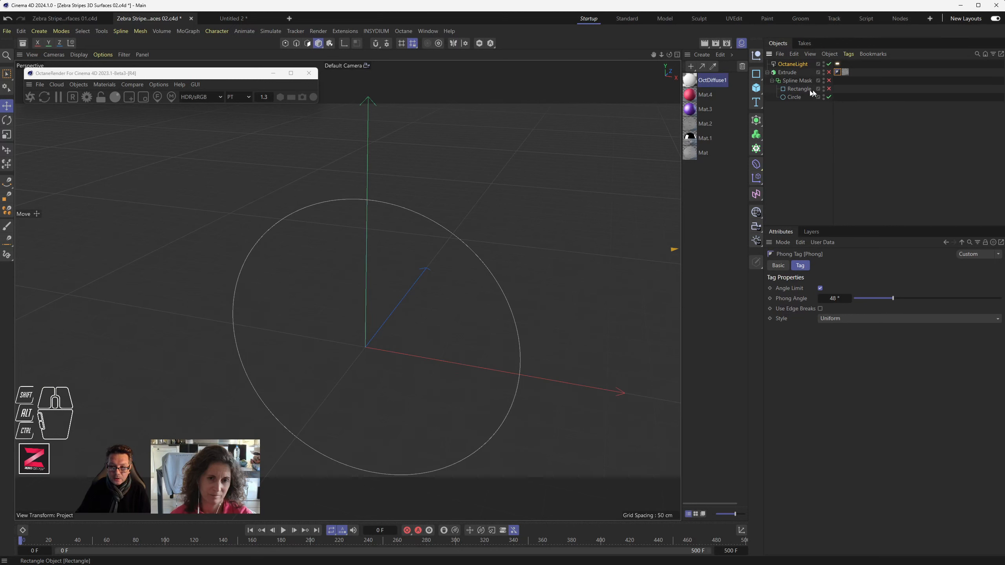
{"action": "left_click", "coordinate": [811, 90]}
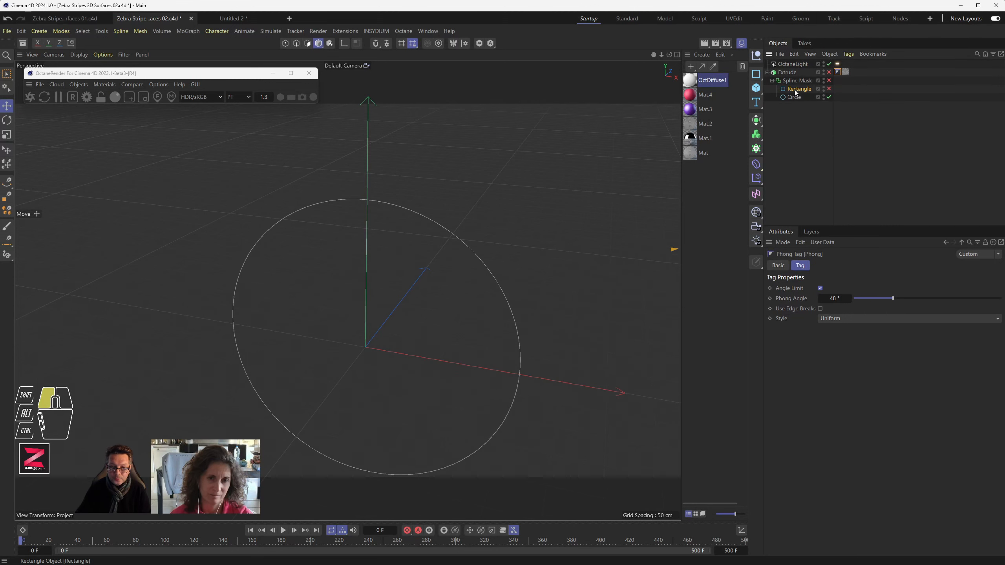
{"action": "left_click", "coordinate": [829, 89]}
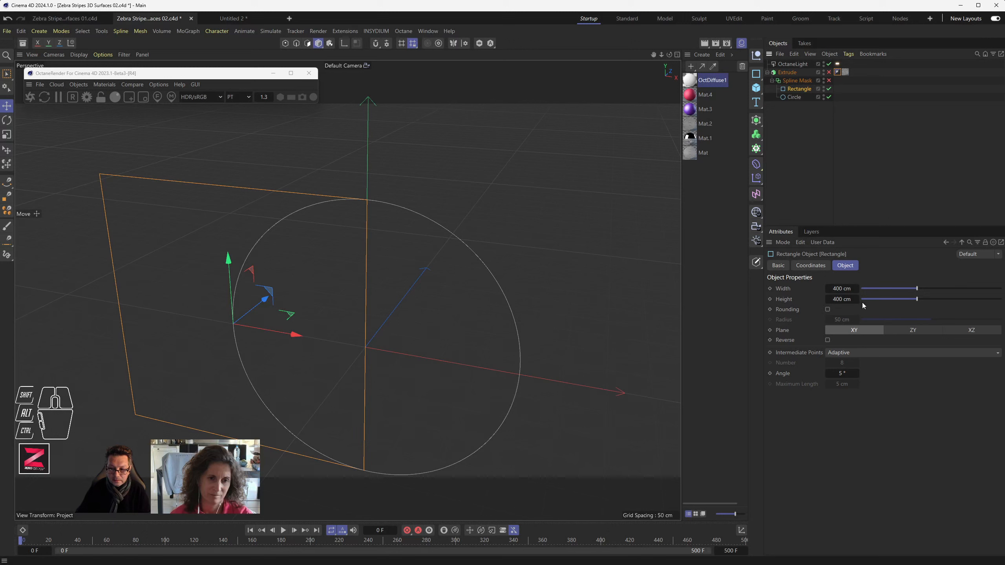
Set the Rectangle's intermediate points to Uniform with a number of 16.
{"action": "left_click", "coordinate": [851, 352]}
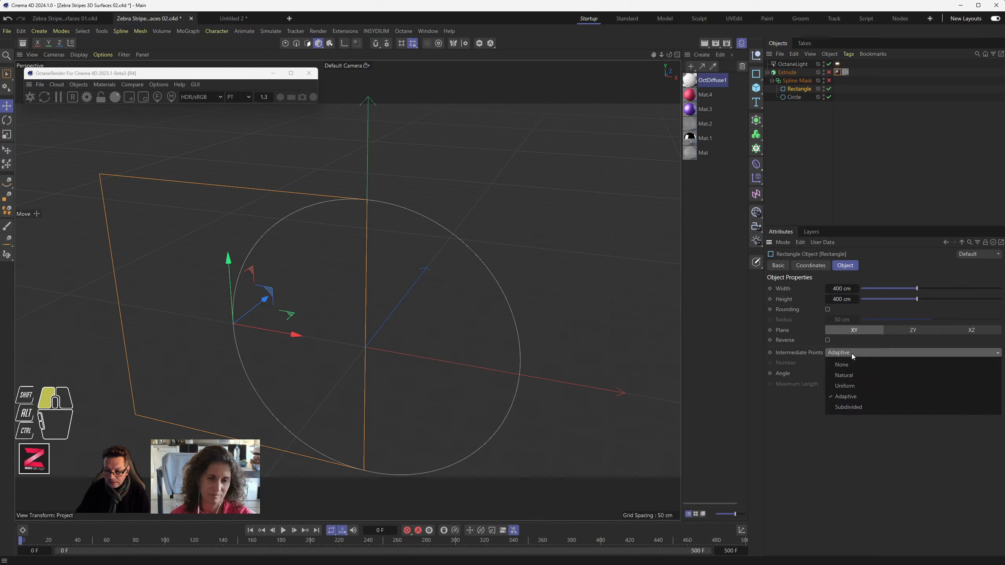
{"action": "left_click", "coordinate": [841, 386]}
{"action": "mouse_move", "coordinate": [842, 363]}
{"action": "left_mouse_down"}
{"action": "mouse_move", "coordinate": [852, 363]}
{"action": "mouse_move", "coordinate": [842, 363]}
{"action": "left_mouse_up"}
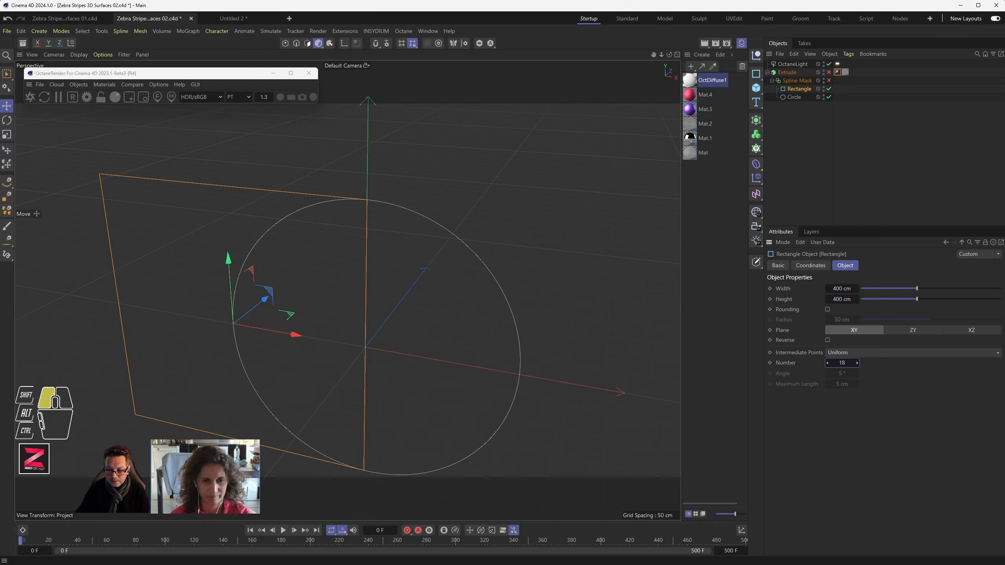
{"action": "double_click", "coordinate": [842, 363]}
{"action": "type", "text": "16"}
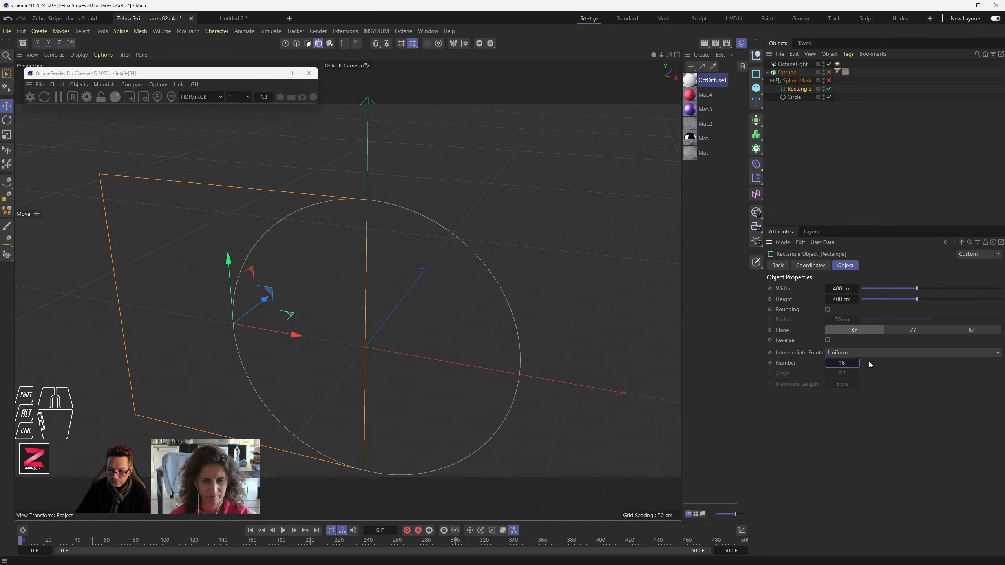
Re-enable the Spline Mask and Extrude generators and inspect the zebra stripes where the flat top meets the rounded end.
{"action": "left_click", "coordinate": [829, 81]}
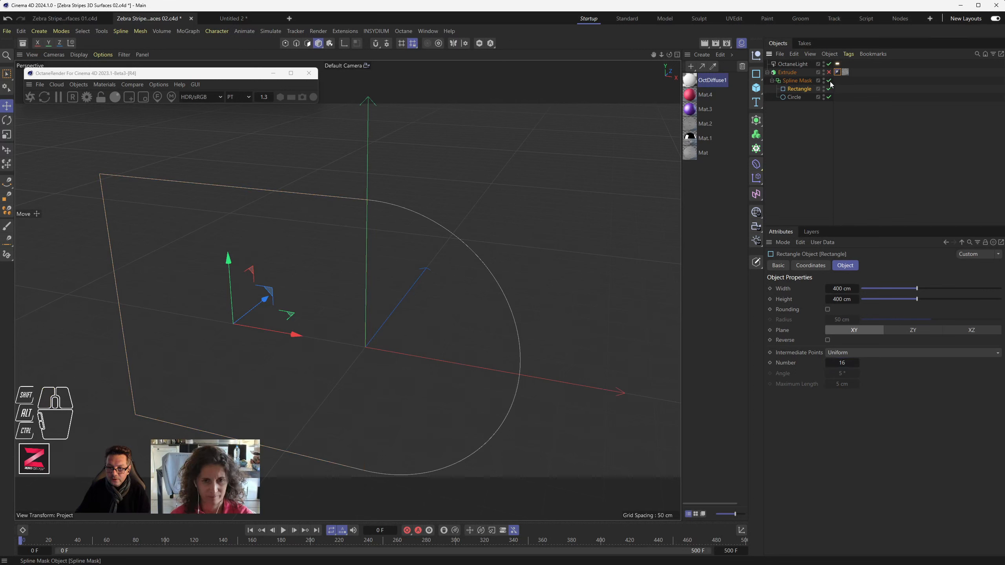
{"action": "left_click", "coordinate": [829, 81]}
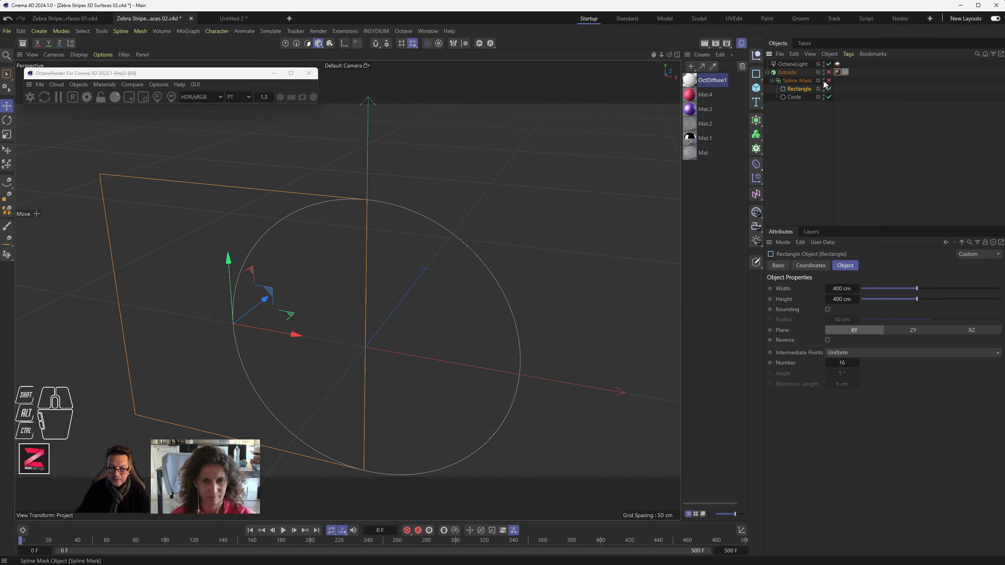
{"action": "left_click", "coordinate": [828, 81]}
{"action": "left_click", "coordinate": [829, 72]}
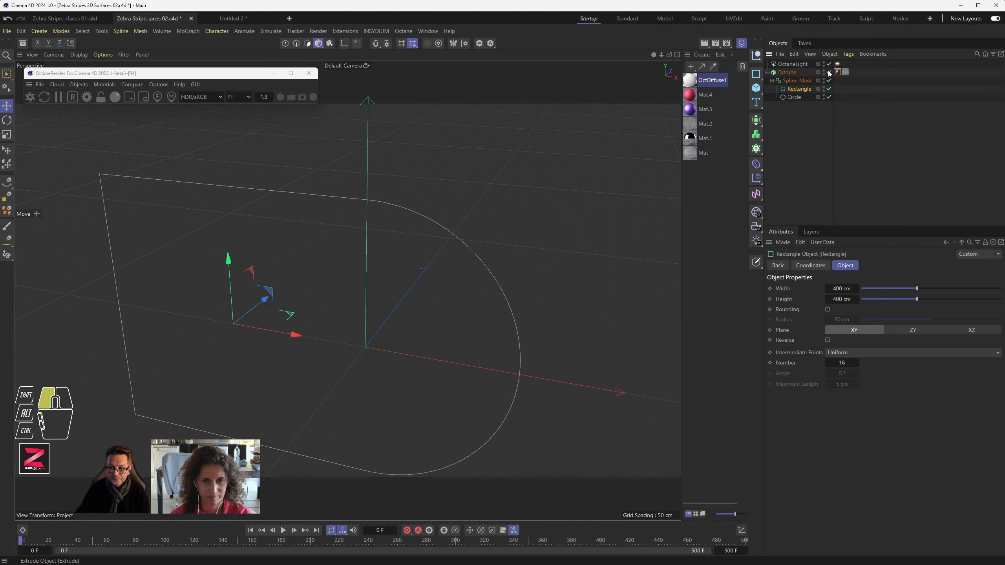
{"action": "middle_click_drag", "start_coordinate": [459, 257], "coordinate": [329, 269], "text": "alt"}
{"action": "mouse_move", "coordinate": [328, 269]}
{"action": "left_mouse_down", "text": "alt"}
{"action": "mouse_move", "coordinate": [295, 283]}
{"action": "mouse_move", "coordinate": [338, 260]}
{"action": "left_mouse_up", "text": "alt"}
{"action": "scroll", "coordinate": [339, 261], "scroll_direction": "up", "scroll_amount": 5, "text": "alt"}
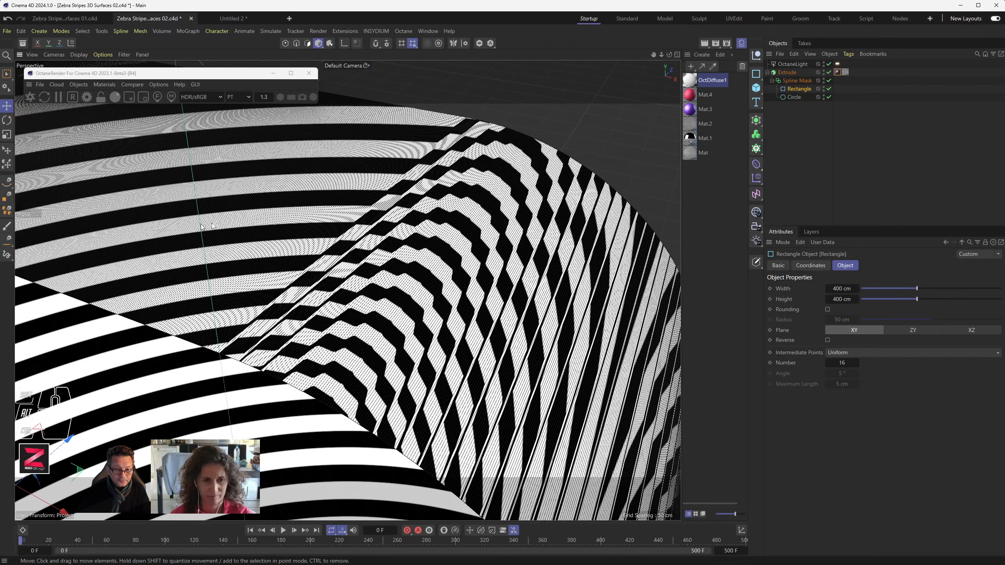
{"action": "middle_click_drag", "start_coordinate": [324, 255], "coordinate": [409, 246], "text": "alt"}
{"action": "scroll", "coordinate": [454, 237], "scroll_direction": "down", "scroll_amount": 5, "text": "alt"}
{"action": "left_click_drag", "start_coordinate": [454, 237], "coordinate": [281, 247], "text": "alt"}
Test the Extrude's shading with the Phong Angle Limit off, re-enable the limit, and set the Phong Angle to 33°.
{"action": "left_click", "coordinate": [838, 72]}
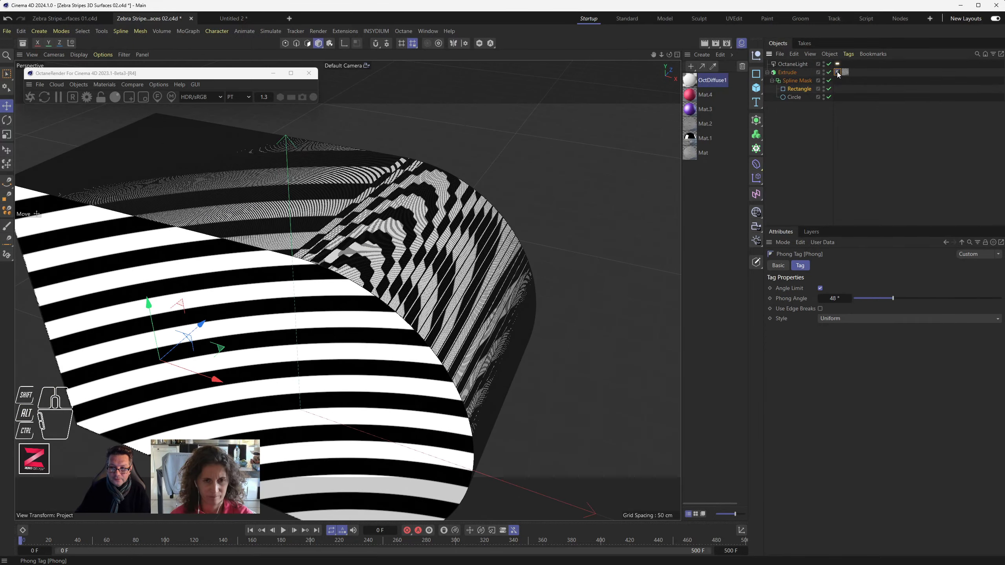
{"action": "mouse_move", "coordinate": [893, 298]}
{"action": "left_mouse_down"}
{"action": "mouse_move", "coordinate": [884, 299]}
{"action": "mouse_move", "coordinate": [894, 304]}
{"action": "left_mouse_up"}
{"action": "left_click", "coordinate": [820, 288]}
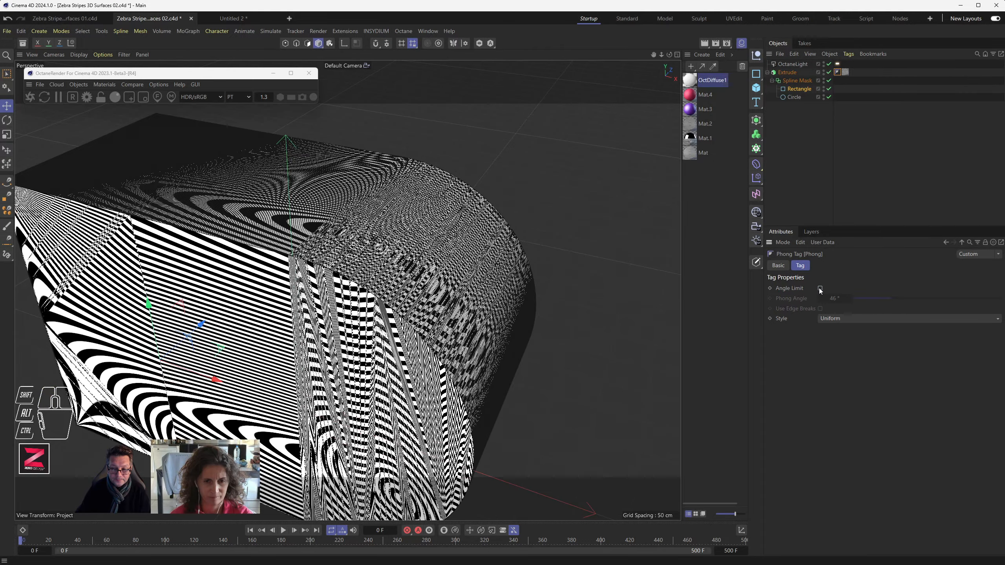
{"action": "mouse_move", "coordinate": [488, 299]}
{"action": "left_mouse_down", "text": "alt"}
{"action": "mouse_move", "coordinate": [384, 296]}
{"action": "mouse_move", "coordinate": [490, 313]}
{"action": "left_mouse_up", "text": "alt"}
{"action": "left_click", "coordinate": [820, 288]}
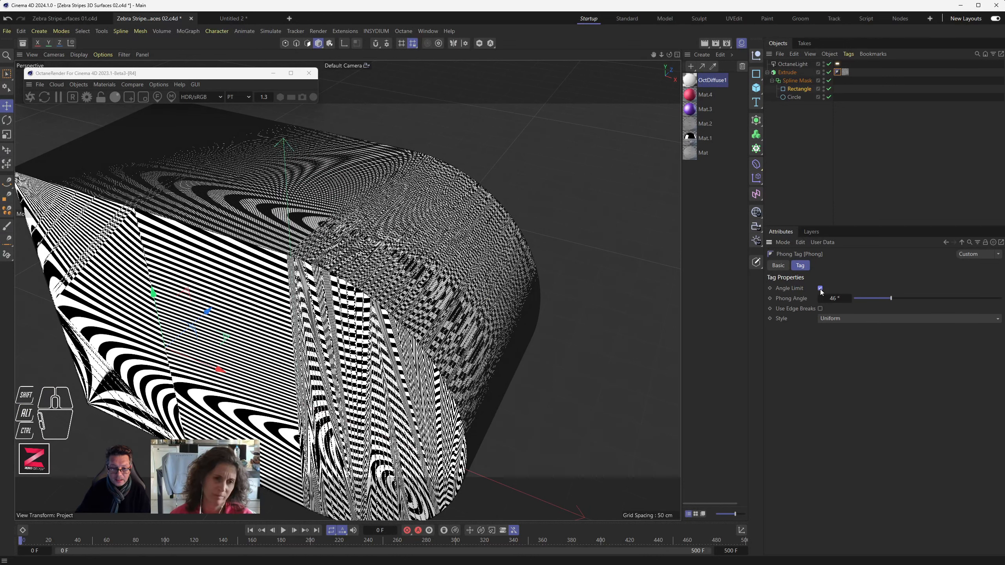
{"action": "mouse_move", "coordinate": [886, 302]}
{"action": "left_mouse_down"}
{"action": "mouse_move", "coordinate": [893, 301]}
{"action": "mouse_move", "coordinate": [881, 298]}
{"action": "left_mouse_up"}
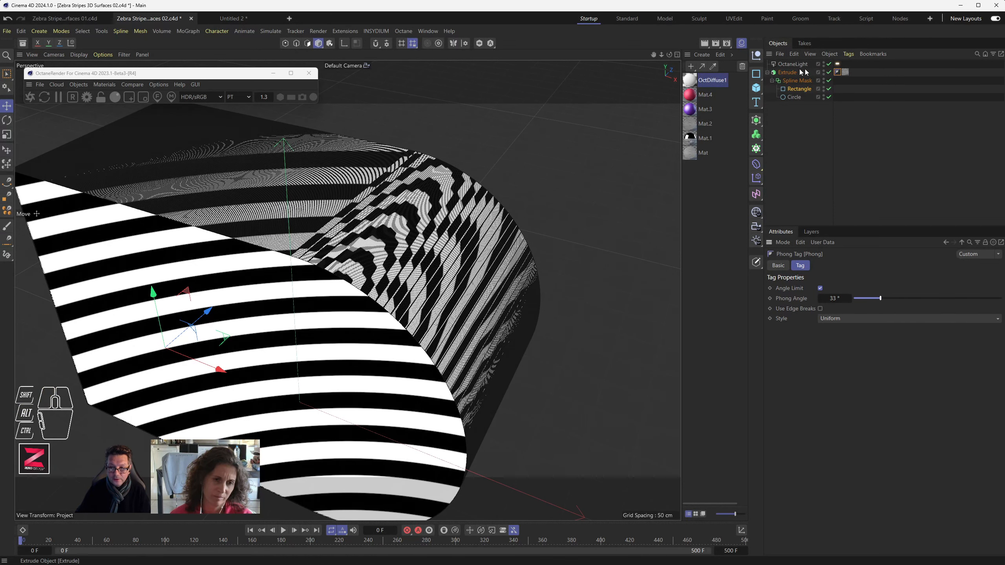
Reduce the Rectangle's number of uniform intermediate points to 4.
{"action": "left_click", "coordinate": [798, 89]}
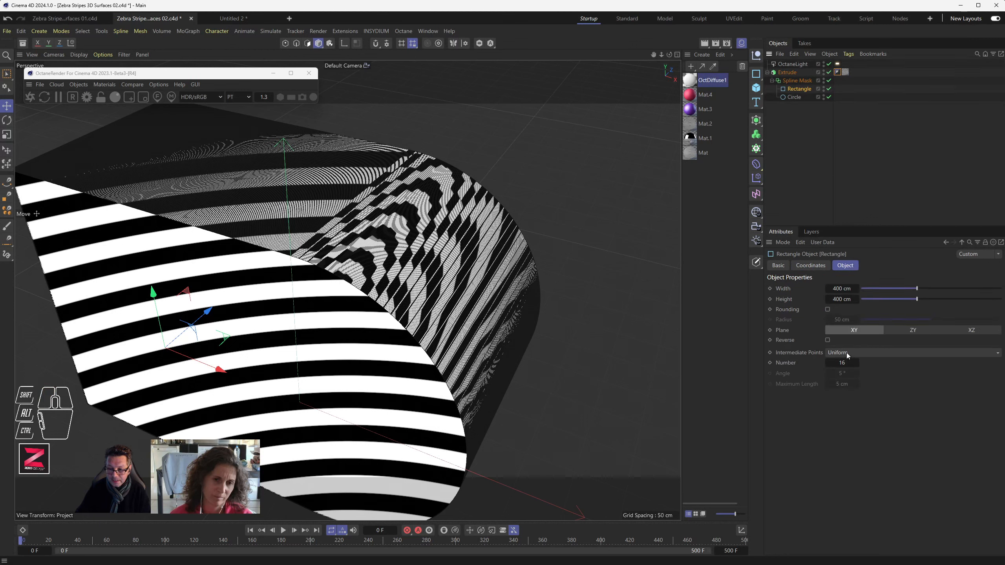
{"action": "left_click", "coordinate": [841, 363]}
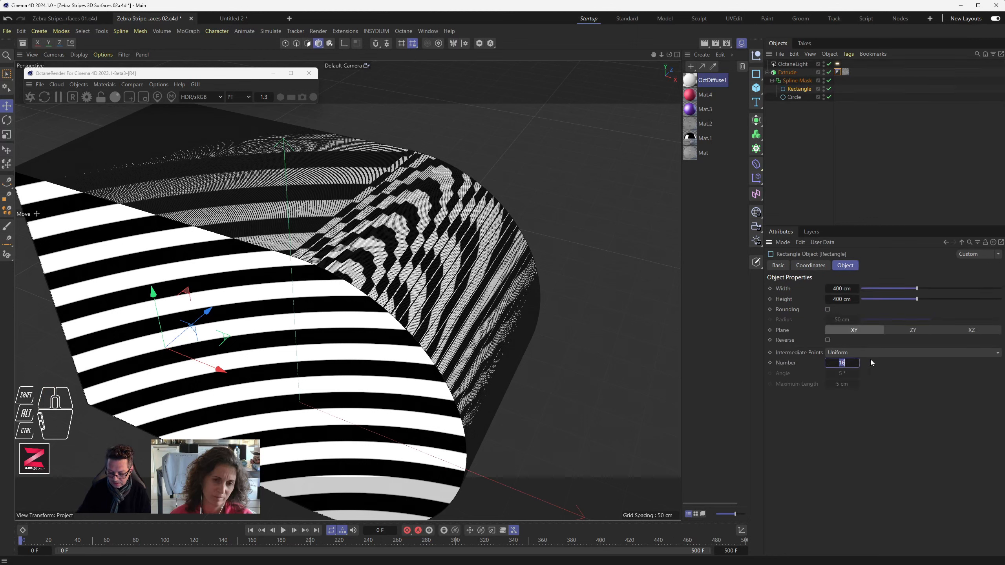
{"action": "key", "text": "Return"}
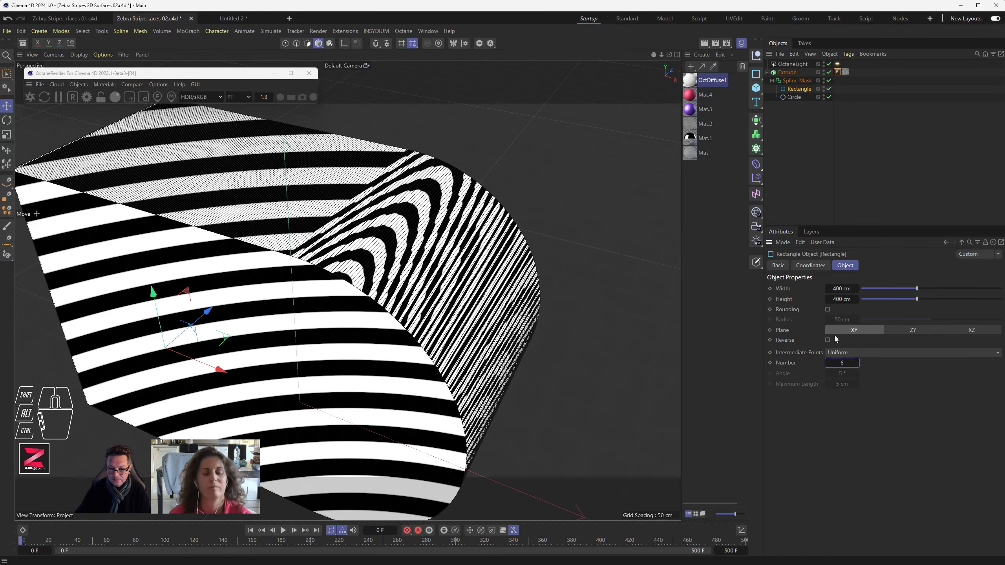
{"action": "left_click_drag", "start_coordinate": [839, 362], "coordinate": [831, 363]}
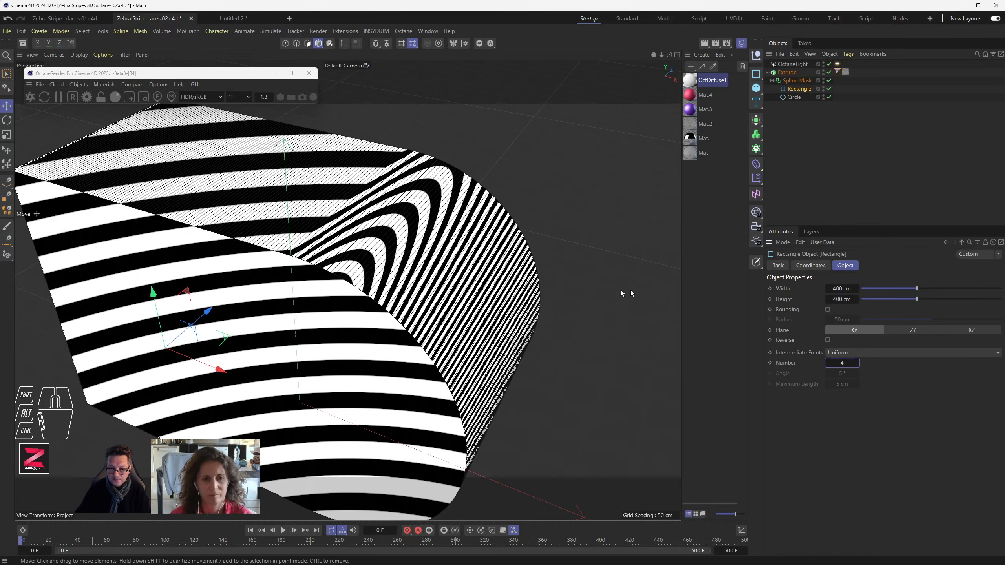
Examine the zebra-stripe flow across the transition from the Extrude's flat top into its rounded end, close up and from several angles.
{"action": "left_click_drag", "start_coordinate": [625, 292], "coordinate": [359, 237], "text": "alt"}
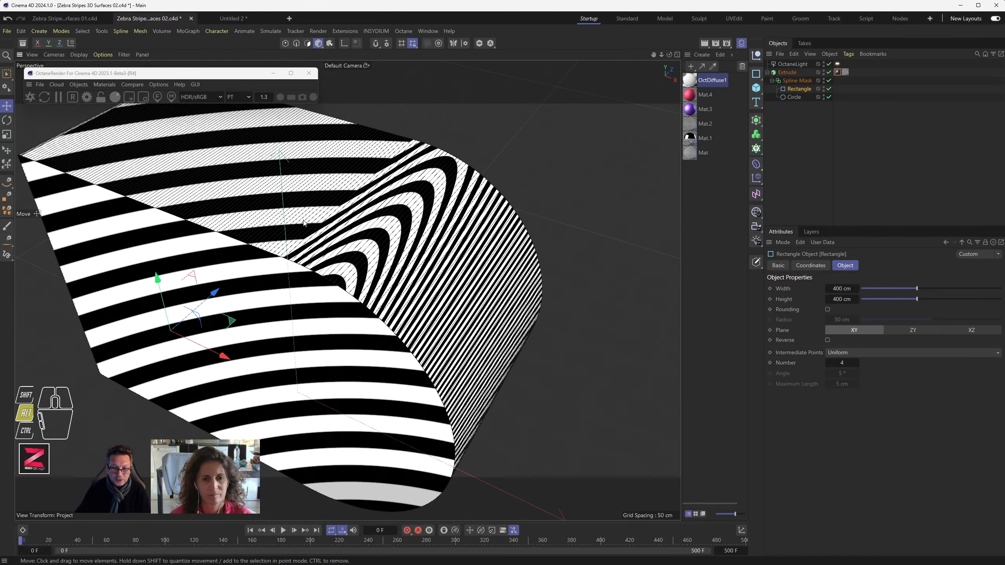
{"action": "middle_click_drag", "start_coordinate": [359, 236], "coordinate": [373, 257], "text": "alt"}
{"action": "right_click_drag", "start_coordinate": [372, 256], "coordinate": [402, 262], "text": "alt"}
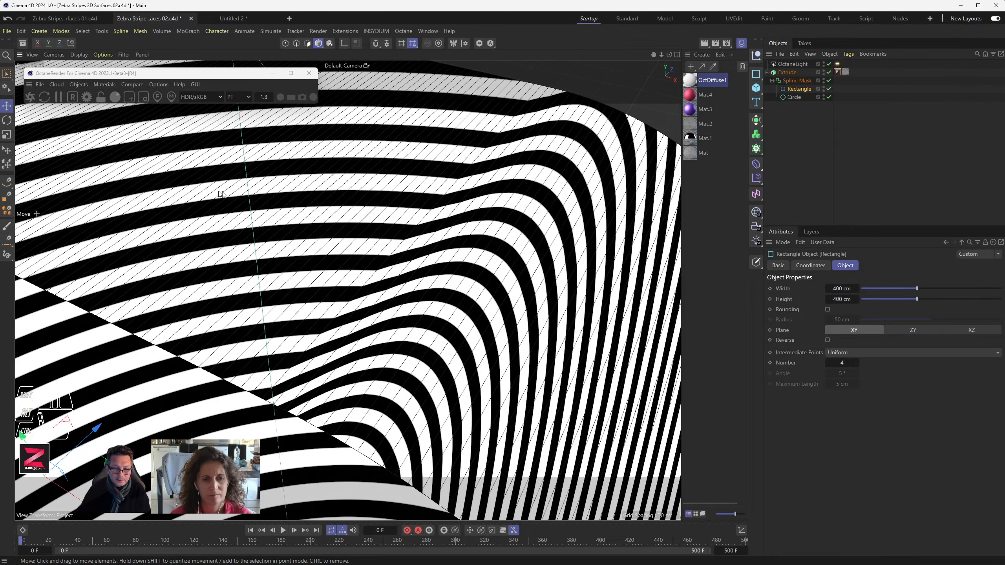
{"action": "scroll", "coordinate": [428, 256], "scroll_direction": "down", "scroll_amount": 5}
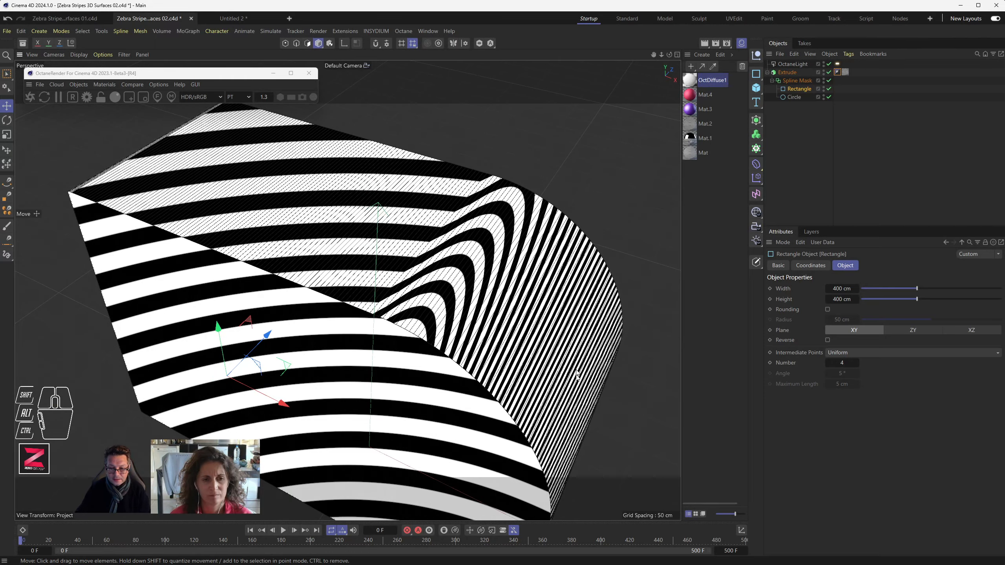
{"action": "left_click_drag", "start_coordinate": [512, 313], "coordinate": [475, 307], "text": "alt"}
{"action": "scroll", "coordinate": [429, 246], "scroll_direction": "up", "scroll_amount": 8, "text": "alt"}
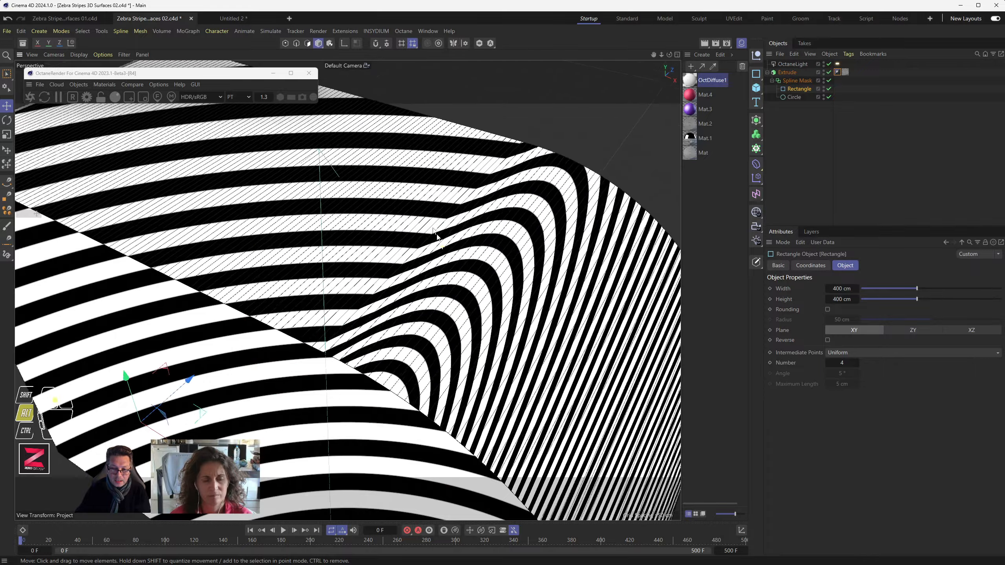
{"action": "scroll", "coordinate": [429, 247], "scroll_direction": "up", "scroll_amount": 3, "text": "alt"}
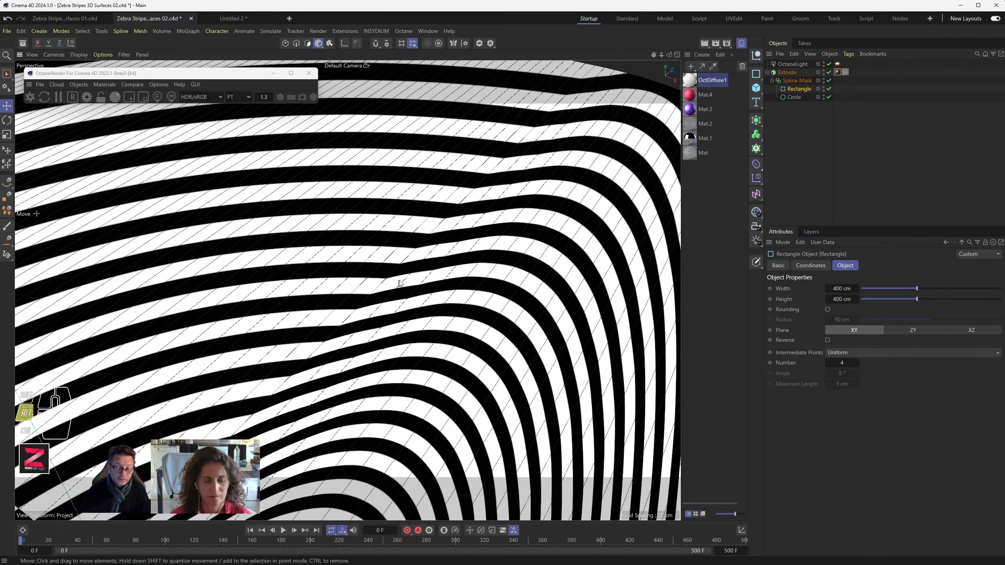
{"action": "left_click_drag", "start_coordinate": [399, 282], "coordinate": [399, 271], "text": "alt"}
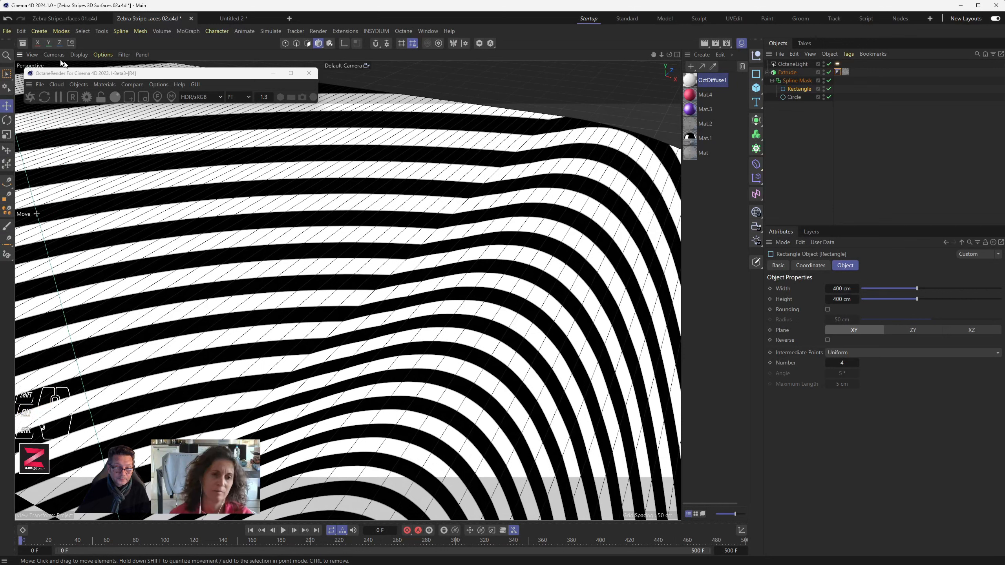
Switch to the Zebra Stripes 3D Surfaces 01.c4d document, select the Subdivision Surface Instance and inspect its zebra stripes.
{"action": "left_click", "coordinate": [52, 19]}
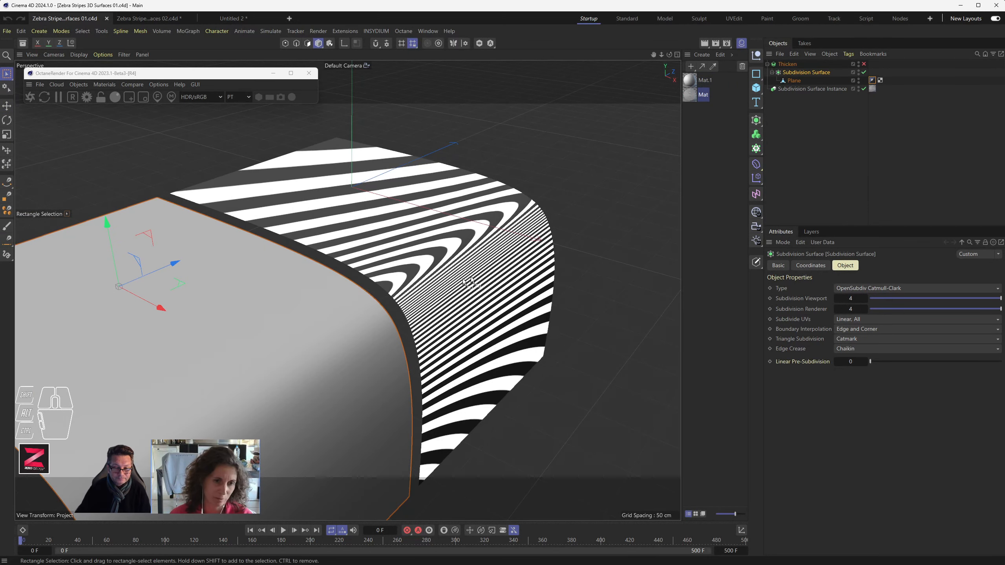
{"action": "left_click", "coordinate": [397, 255]}
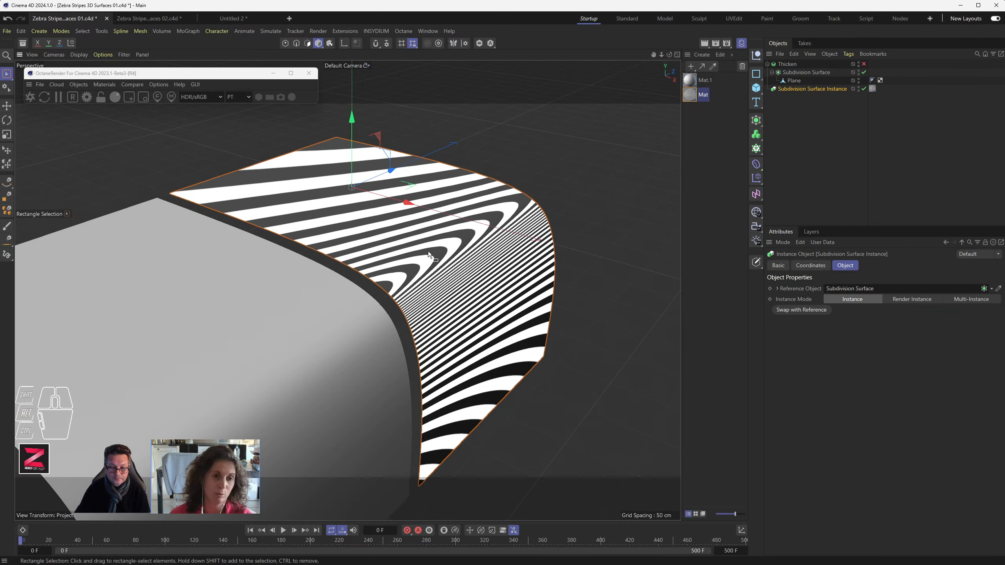
{"action": "scroll", "coordinate": [431, 249], "scroll_direction": "up", "scroll_amount": 4}
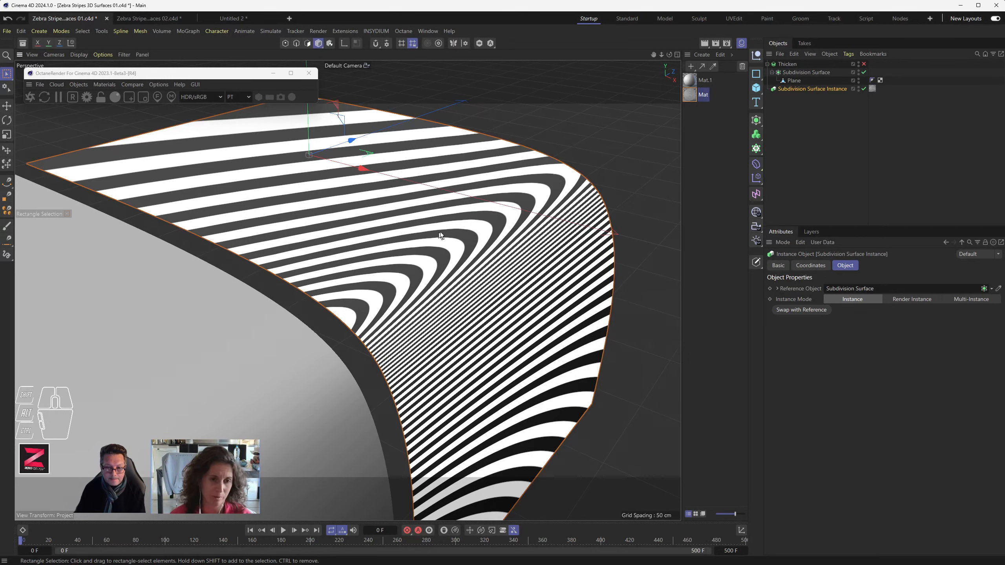
{"action": "left_click_drag", "start_coordinate": [417, 280], "coordinate": [359, 256], "text": "alt"}
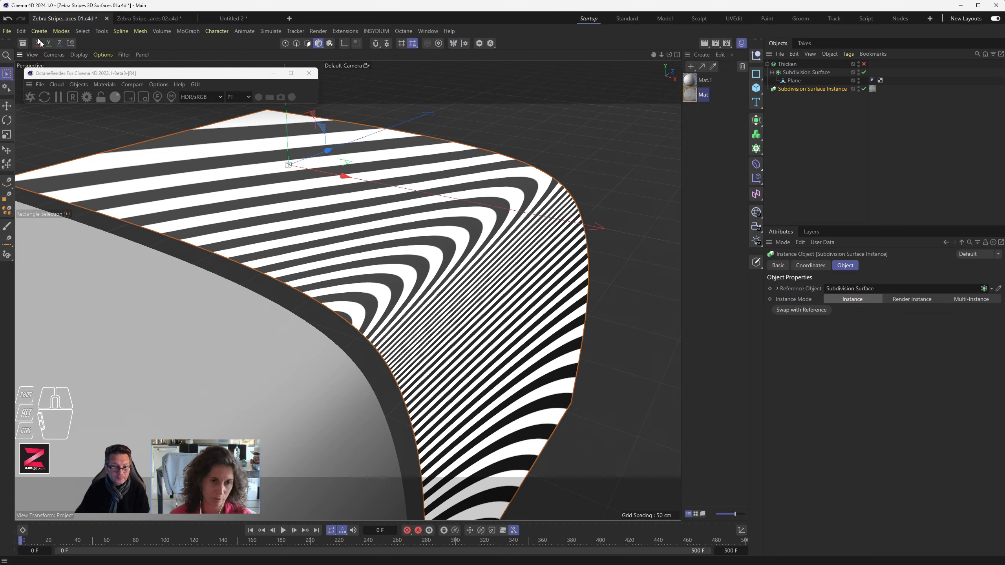
Show the mesh lines over the shaded surfaces and inspect the topology around the curved bend.
{"action": "left_click", "coordinate": [79, 55]}
{"action": "left_click", "coordinate": [98, 95]}
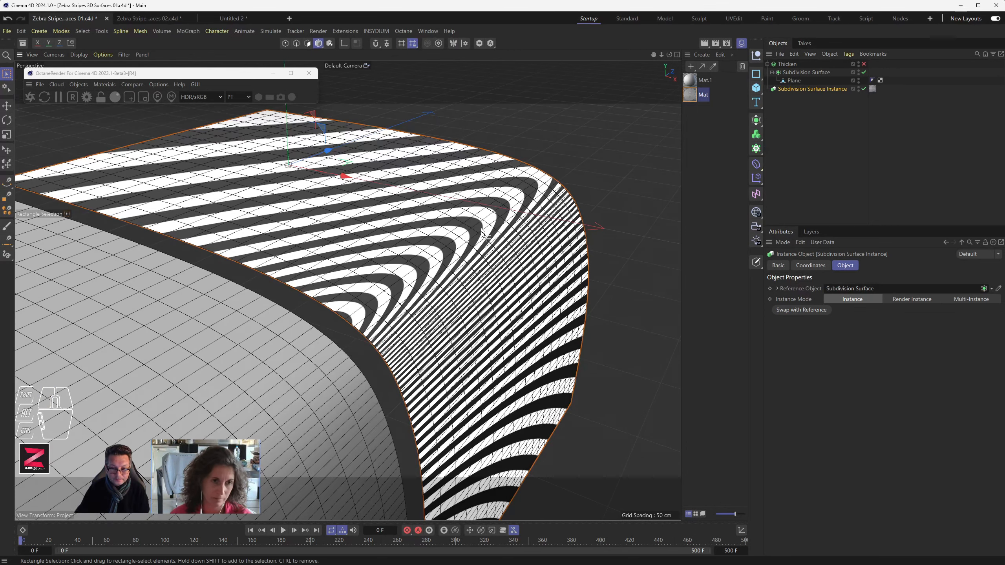
{"action": "scroll", "coordinate": [364, 279], "scroll_direction": "up", "scroll_amount": 4}
{"action": "scroll", "coordinate": [367, 275], "scroll_direction": "down", "scroll_amount": 2}
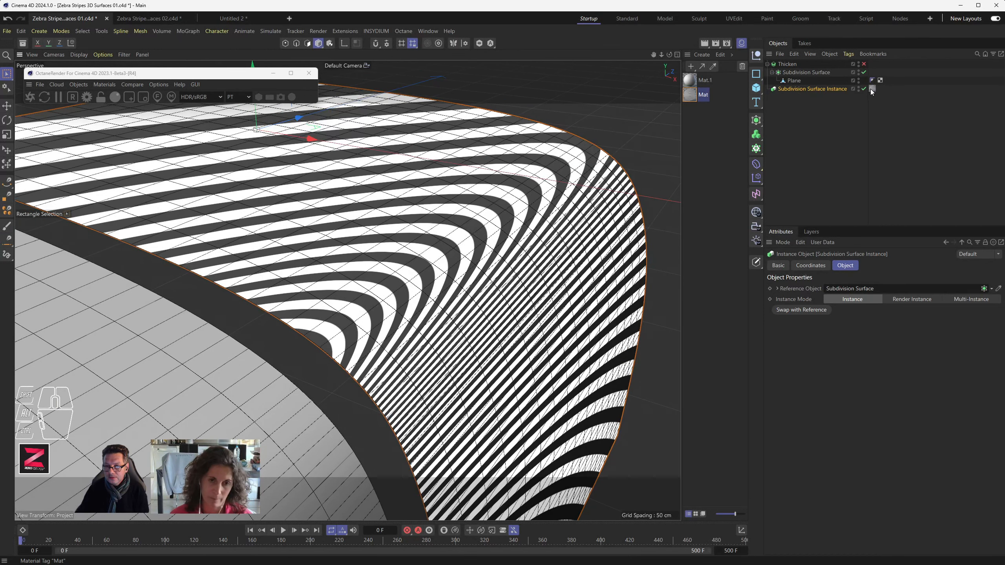
Move the zebra-stripe Mat tag from the Subdivision Surface Instance to the Subdivision Surface and delete the instance.
{"action": "left_click_drag", "start_coordinate": [870, 89], "coordinate": [879, 87]}
{"action": "left_click_drag", "start_coordinate": [873, 73], "coordinate": [873, 74]}
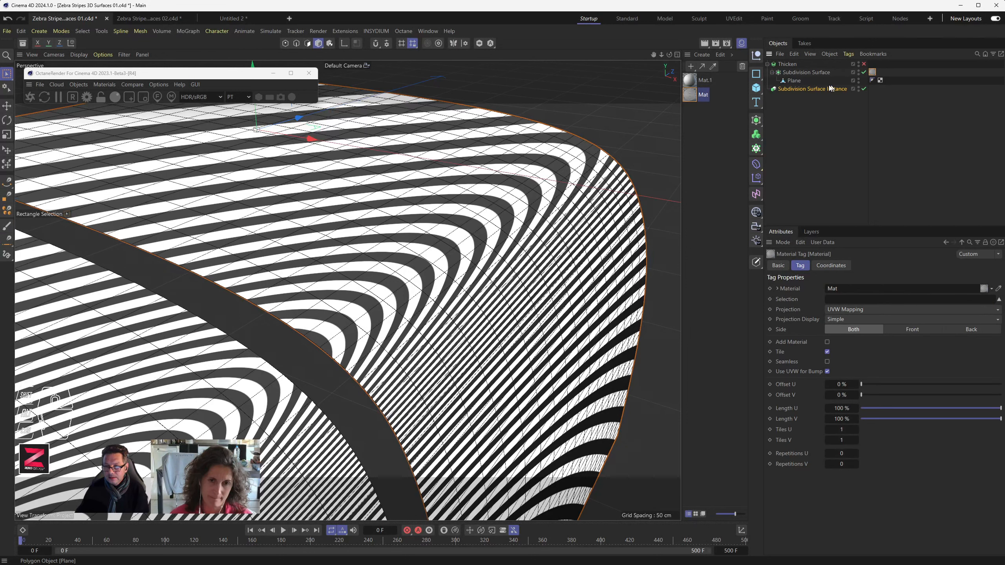
{"action": "left_click", "coordinate": [818, 90]}
{"action": "key", "text": "Delete"}
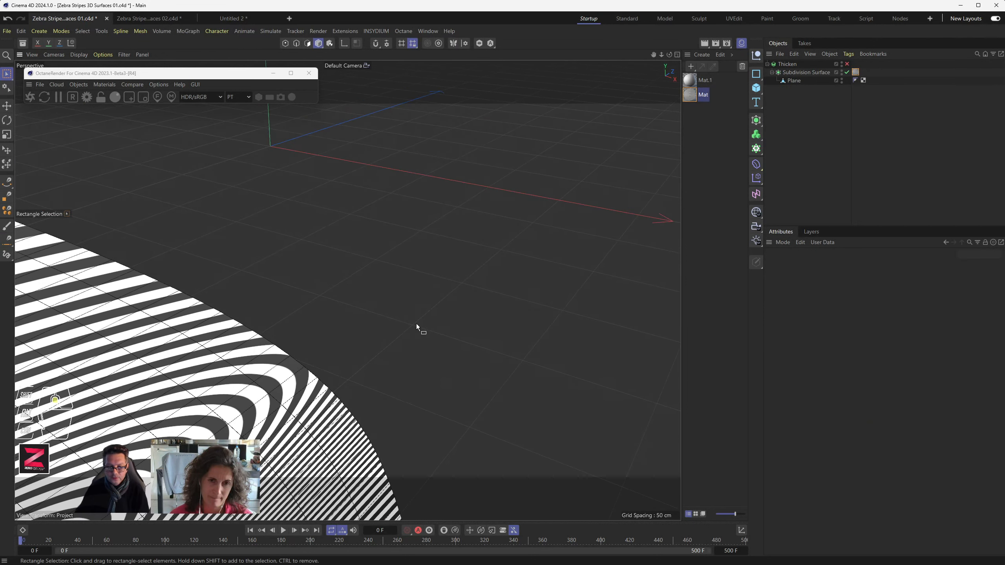
Set the Subdivision Surface's Z position to 0 cm.
{"action": "scroll", "coordinate": [416, 324], "scroll_direction": "down", "scroll_amount": 2}
{"action": "left_click", "coordinate": [807, 73]}
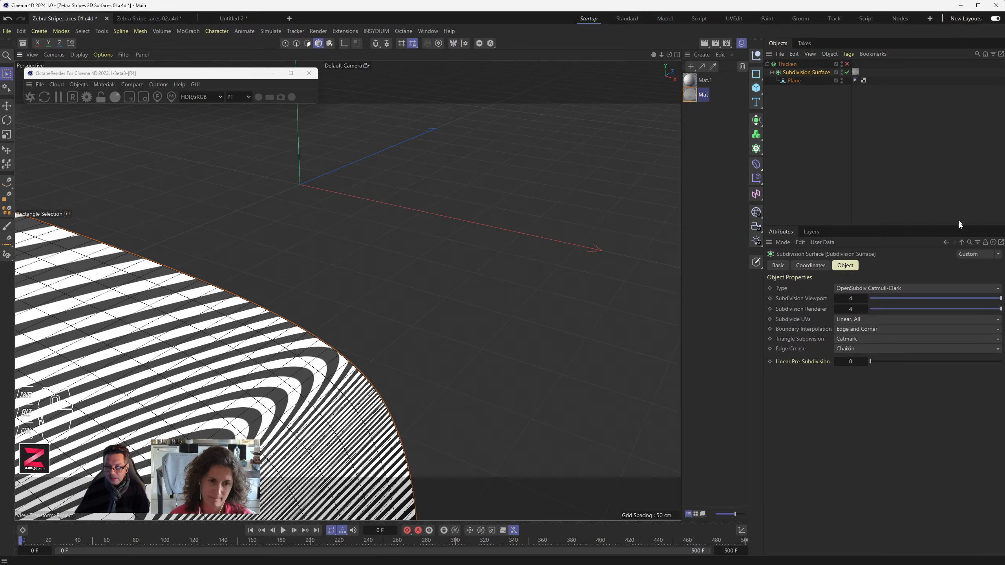
{"action": "left_click", "coordinate": [803, 266]}
{"action": "type", "text": "0"}
{"action": "key", "text": "Return"}
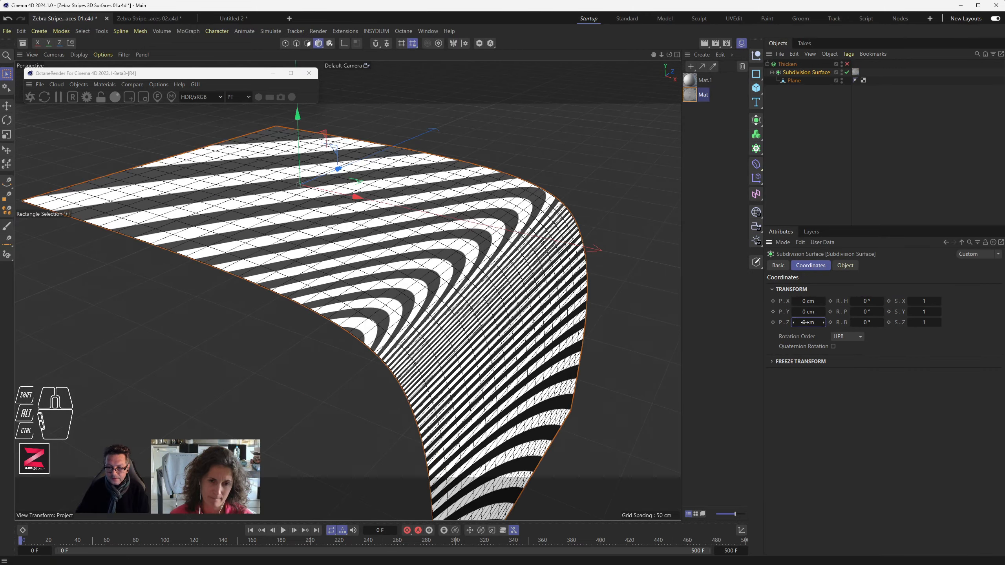
Switch to the Front view to examine the Subdivision Surface's curved profile.
{"action": "scroll", "coordinate": [449, 295], "scroll_direction": "up", "scroll_amount": 4, "text": "alt"}
{"action": "left_click_drag", "start_coordinate": [364, 280], "coordinate": [387, 268], "text": "alt"}
{"action": "middle_click", "coordinate": [388, 256]}
{"action": "middle_click", "coordinate": [434, 339]}
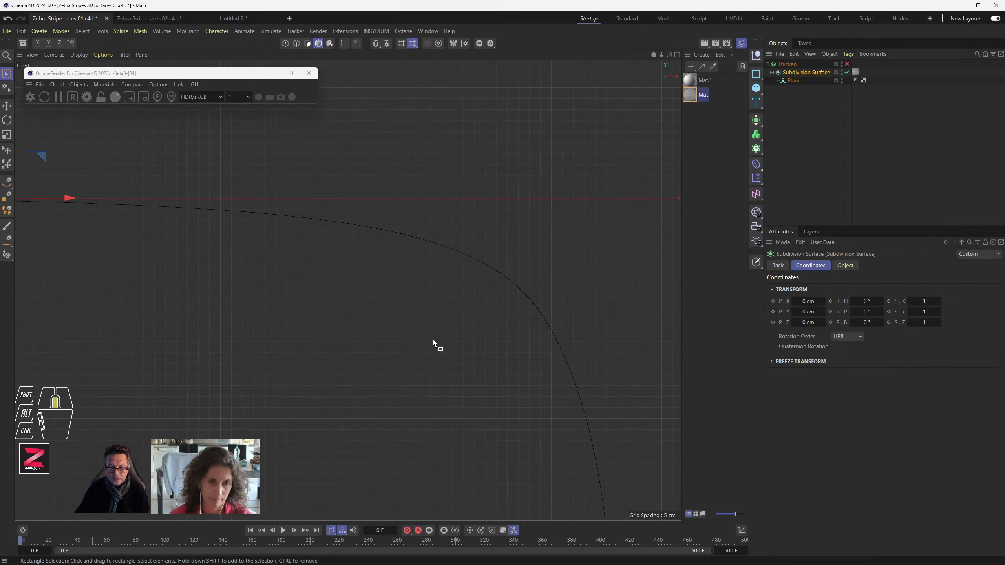
Turn off the Subdivision Surface and examine the unsmoothed bend in the Front and Perspective views.
{"action": "scroll", "coordinate": [322, 217], "scroll_direction": "down", "scroll_amount": 5}
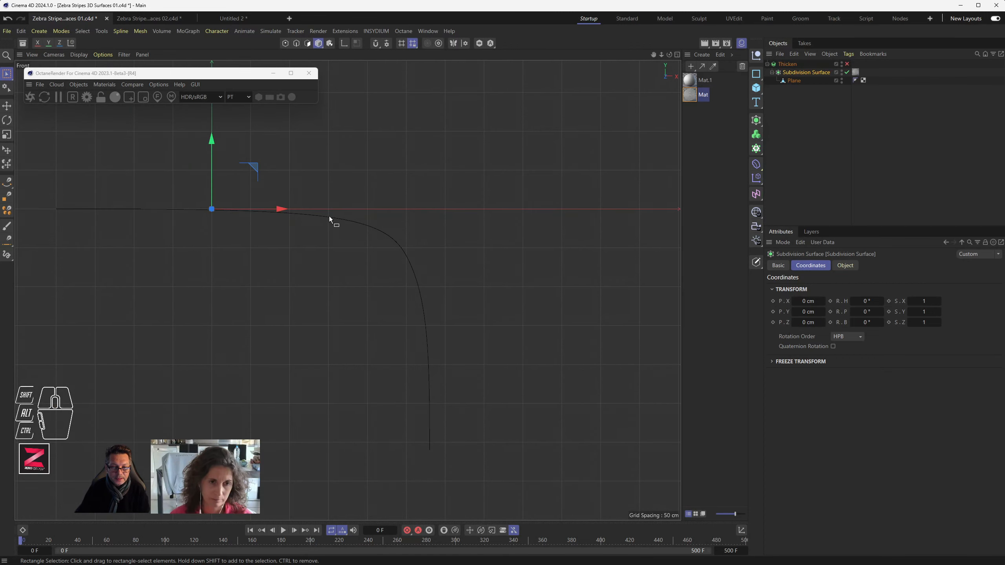
{"action": "middle_click_drag", "start_coordinate": [332, 252], "coordinate": [418, 258], "text": "alt"}
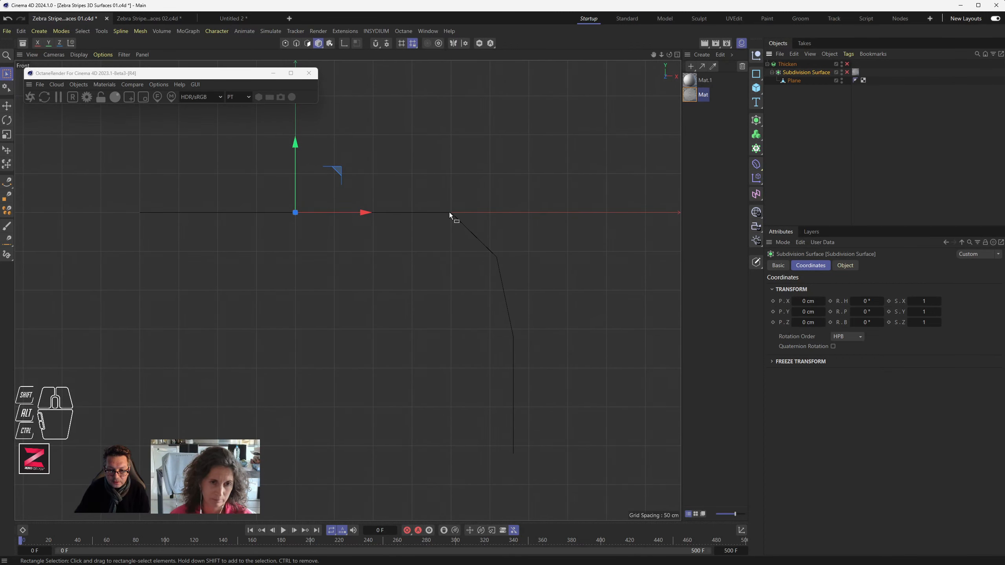
{"action": "scroll", "coordinate": [450, 212], "scroll_direction": "up", "scroll_amount": 5}
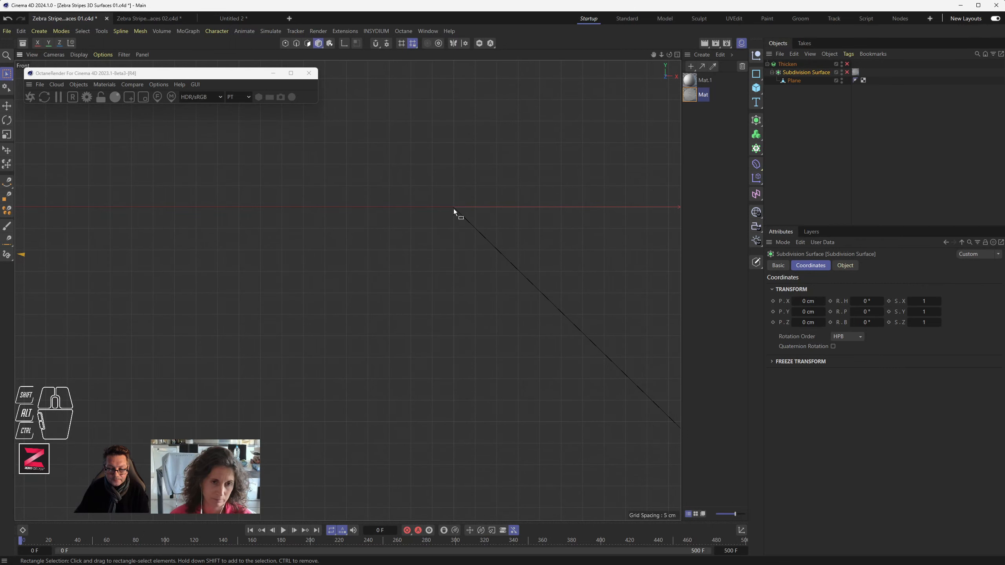
{"action": "middle_click", "coordinate": [444, 223]}
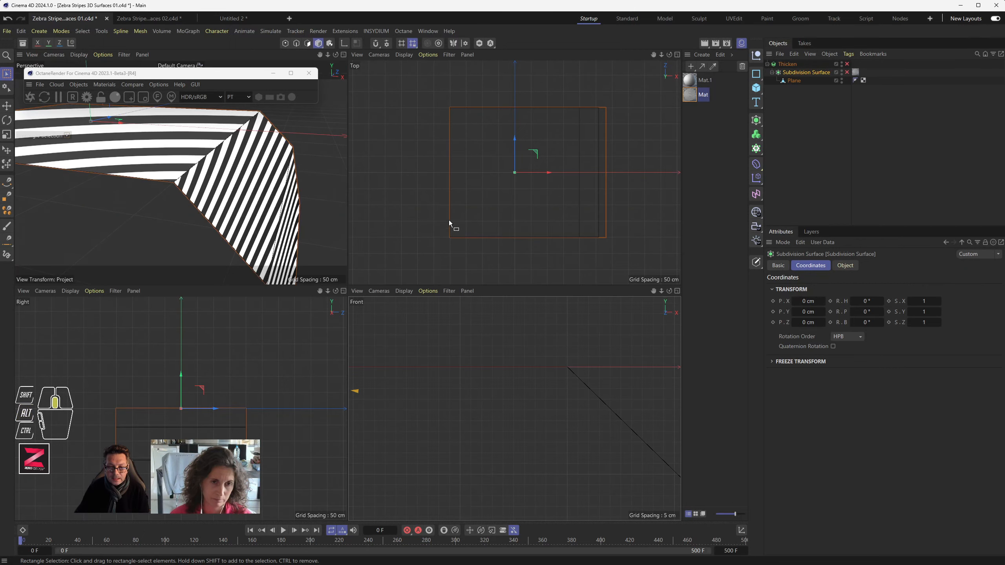
{"action": "middle_click", "coordinate": [226, 159]}
{"action": "left_click_drag", "start_coordinate": [450, 284], "coordinate": [435, 251], "text": "alt"}
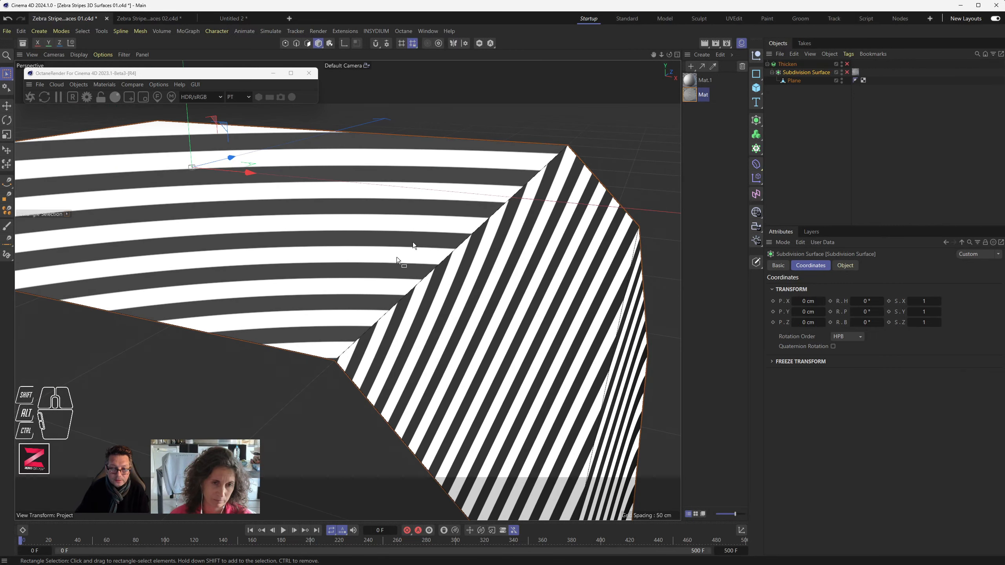
Start a Loop/Path Cut on the Plane in polygon mode and delete the zebra-stripe Mat tag from the Subdivision Surface.
{"action": "left_click", "coordinate": [798, 83]}
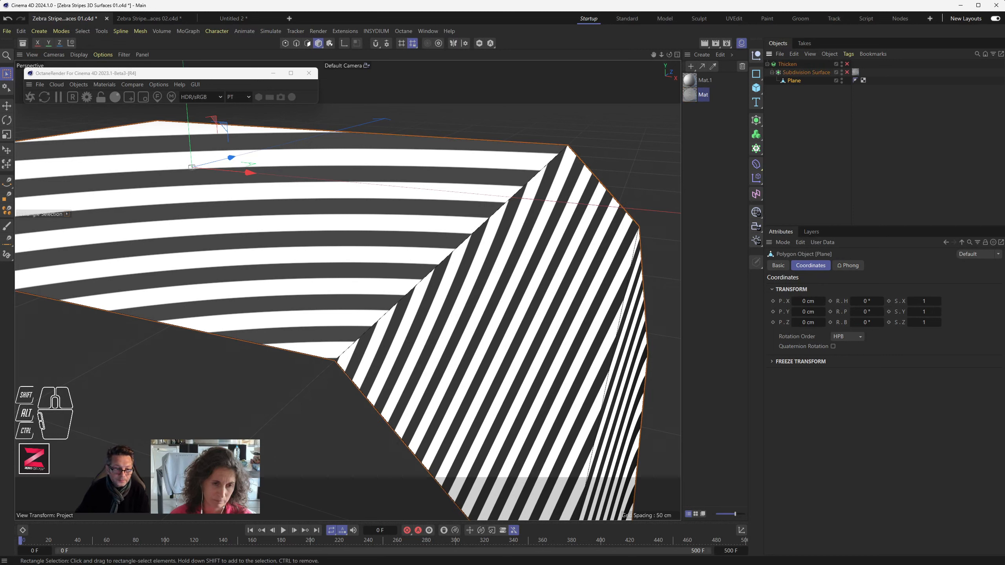
{"action": "left_click", "coordinate": [307, 43]}
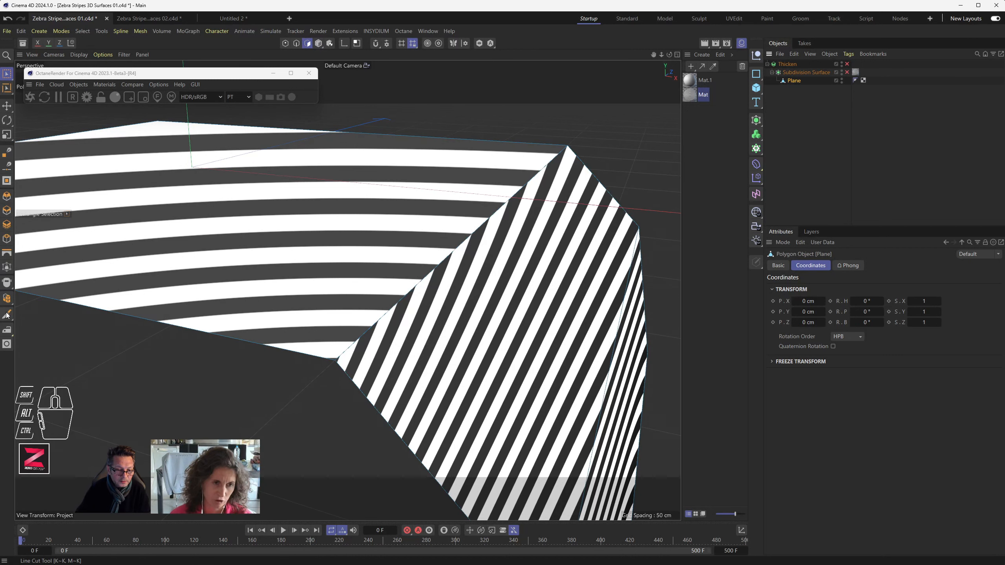
{"action": "left_click", "coordinate": [7, 316]}
{"action": "left_click", "coordinate": [40, 354]}
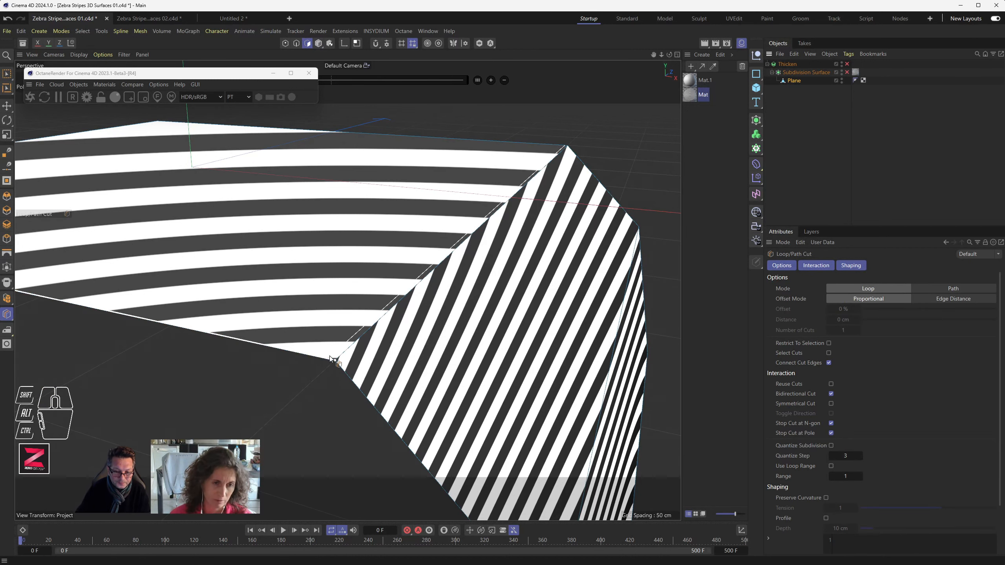
{"action": "scroll", "coordinate": [327, 358], "scroll_direction": "up", "scroll_amount": 4}
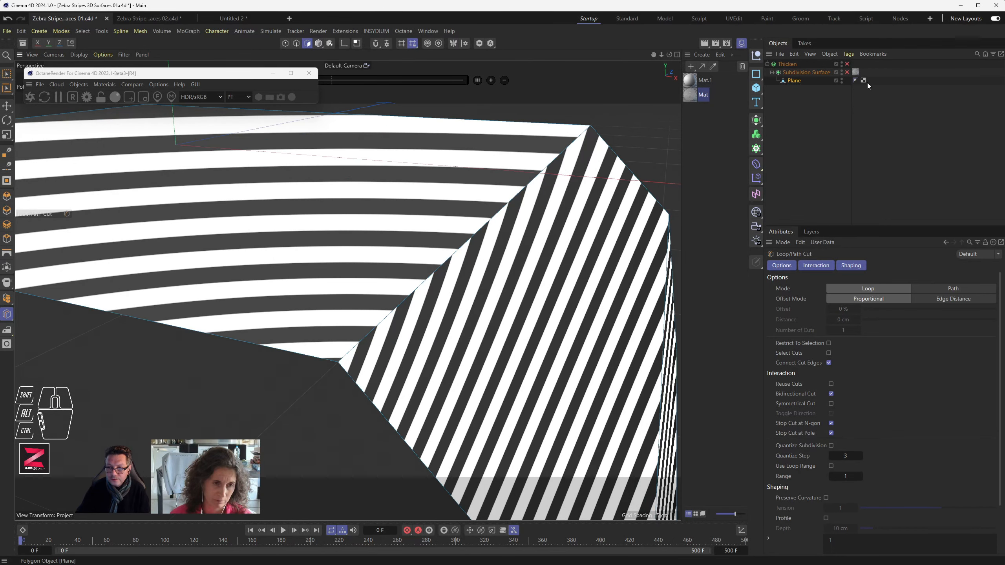
{"action": "left_click", "coordinate": [855, 74]}
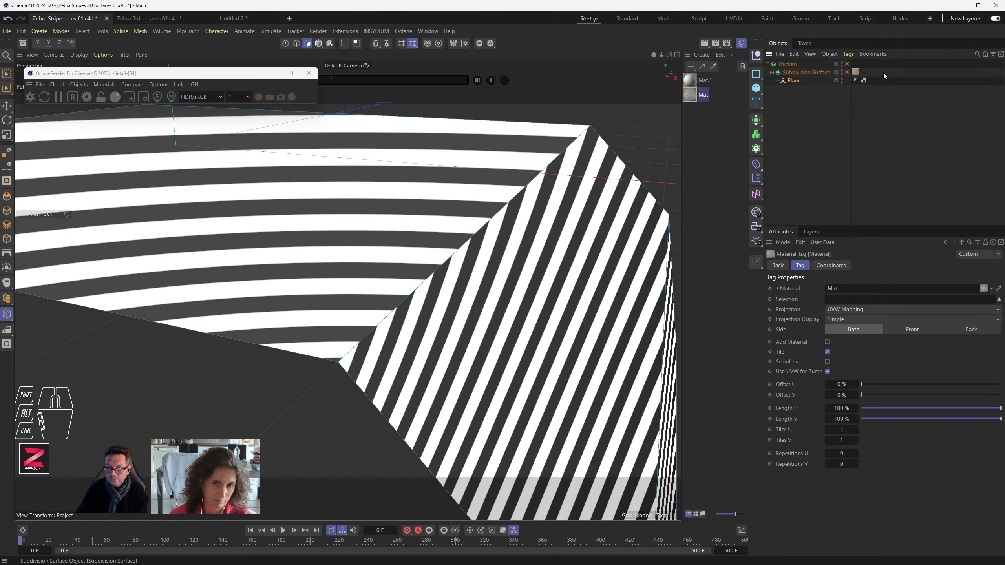
{"action": "key", "text": "Delete"}
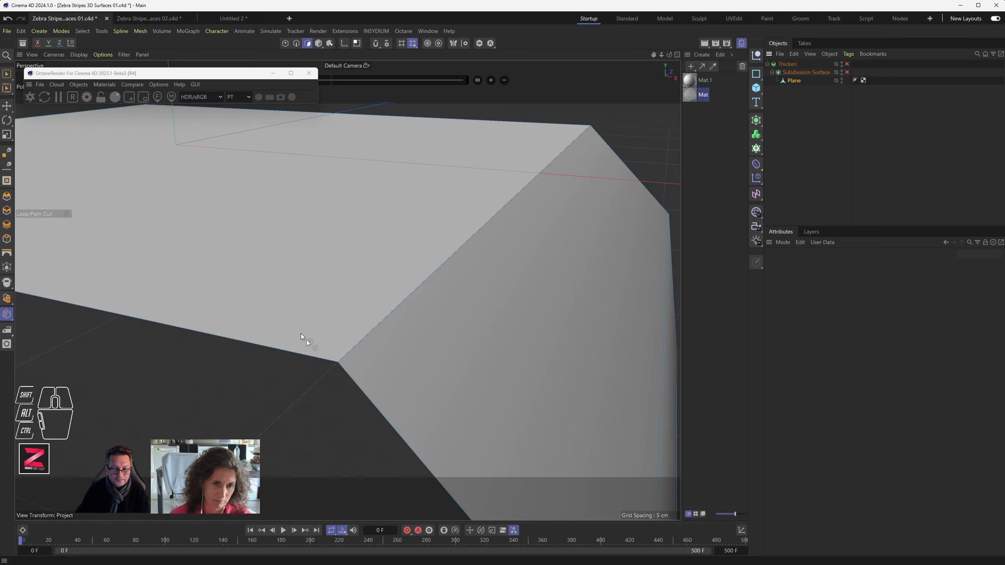
Cut two edge loops into the Plane, one close to each side of the upper bend edge.
{"action": "left_click", "coordinate": [322, 357]}
{"action": "left_click", "coordinate": [362, 388]}
{"action": "left_click_drag", "start_coordinate": [402, 397], "coordinate": [415, 383], "text": "alt"}
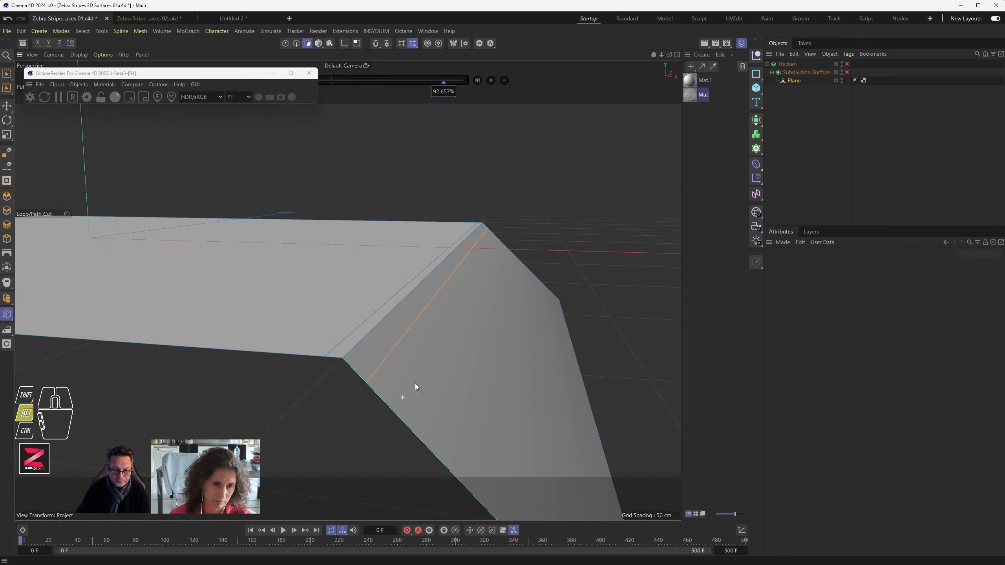
Select the new edge loop just below the upper bend edge and move it slightly outward.
{"action": "left_click", "coordinate": [7, 76]}
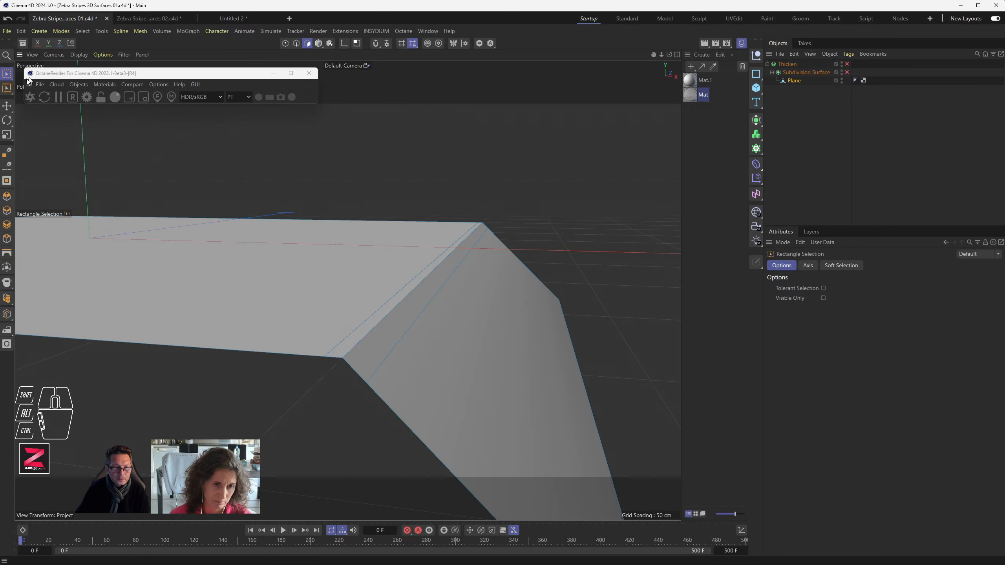
{"action": "left_click", "coordinate": [7, 90]}
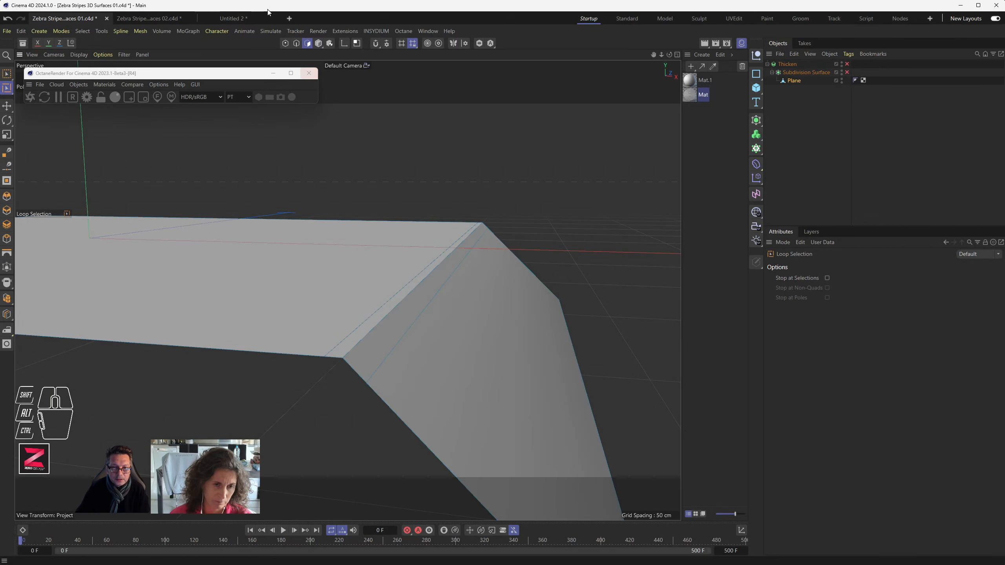
{"action": "left_click", "coordinate": [297, 44]}
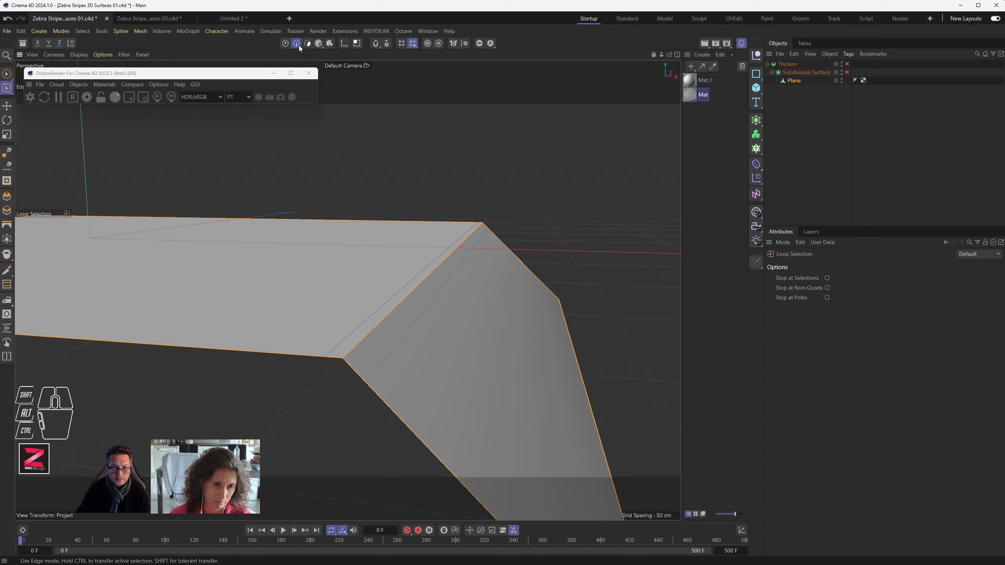
{"action": "left_click", "coordinate": [439, 287]}
{"action": "left_click", "coordinate": [465, 281]}
{"action": "key", "text": "e"}
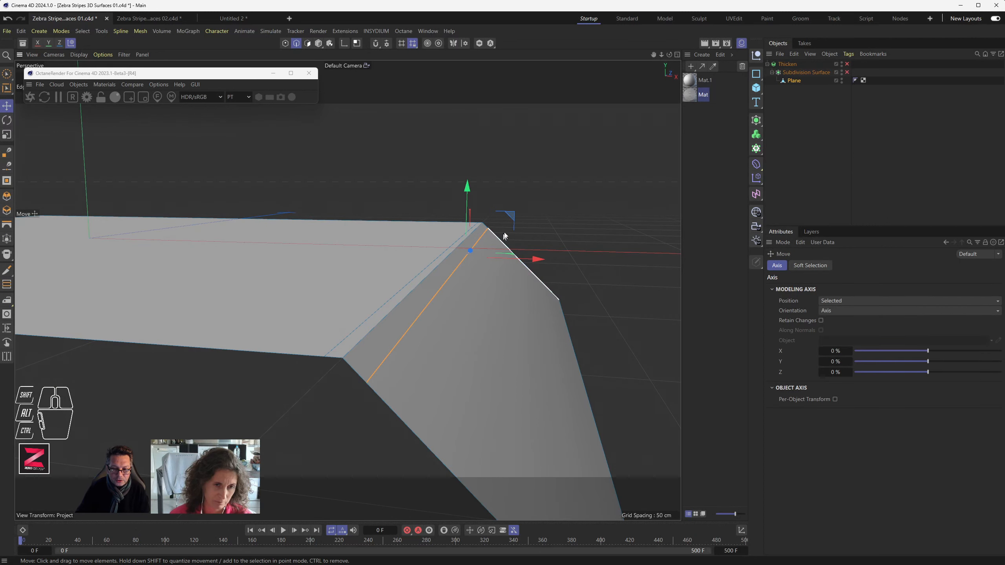
{"action": "left_click_drag", "start_coordinate": [514, 218], "coordinate": [516, 218]}
{"action": "left_click_drag", "start_coordinate": [466, 291], "coordinate": [486, 259], "text": "alt"}
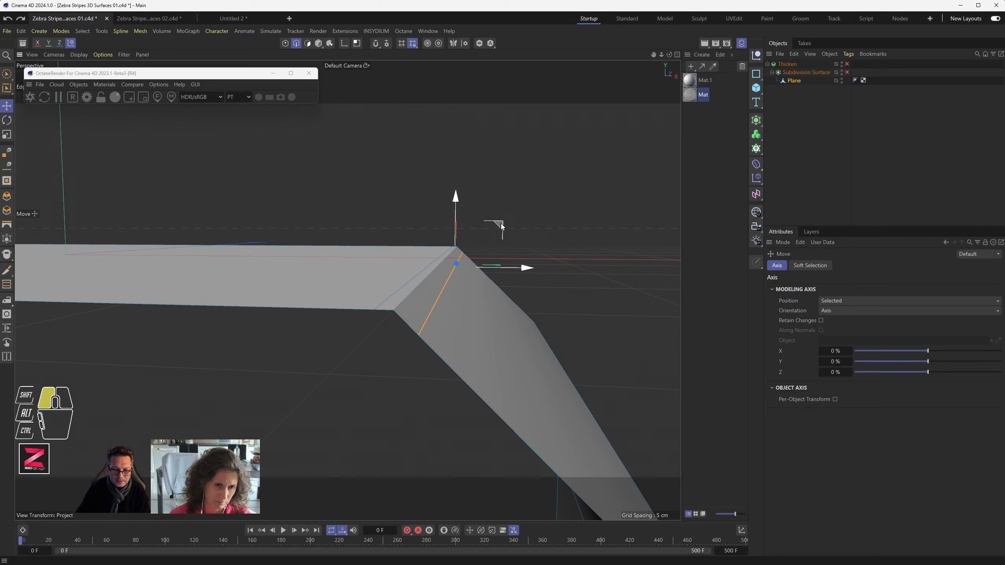
{"action": "left_click_drag", "start_coordinate": [501, 226], "coordinate": [501, 226], "text": "alt"}
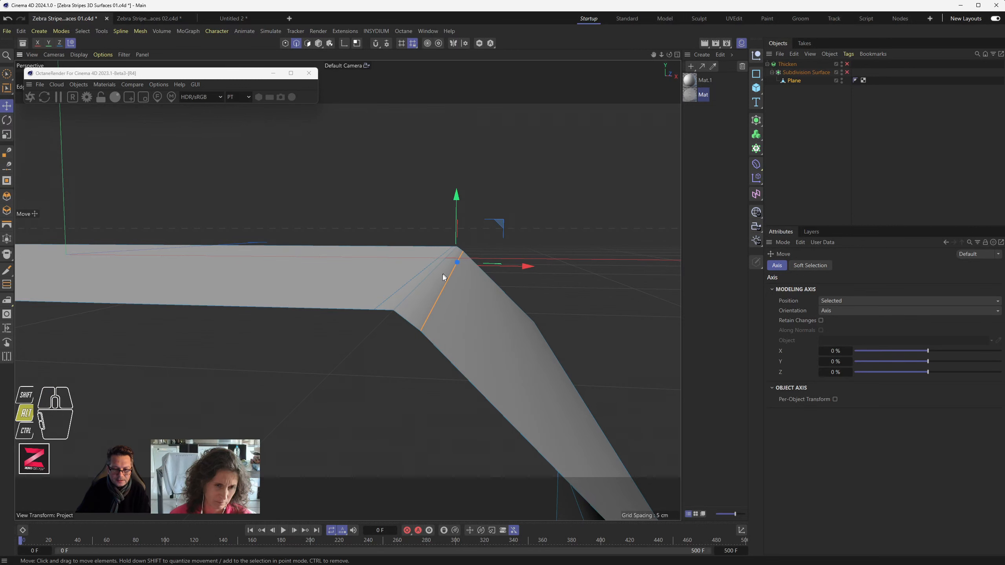
{"action": "left_click_drag", "start_coordinate": [444, 277], "coordinate": [455, 304], "text": "alt"}
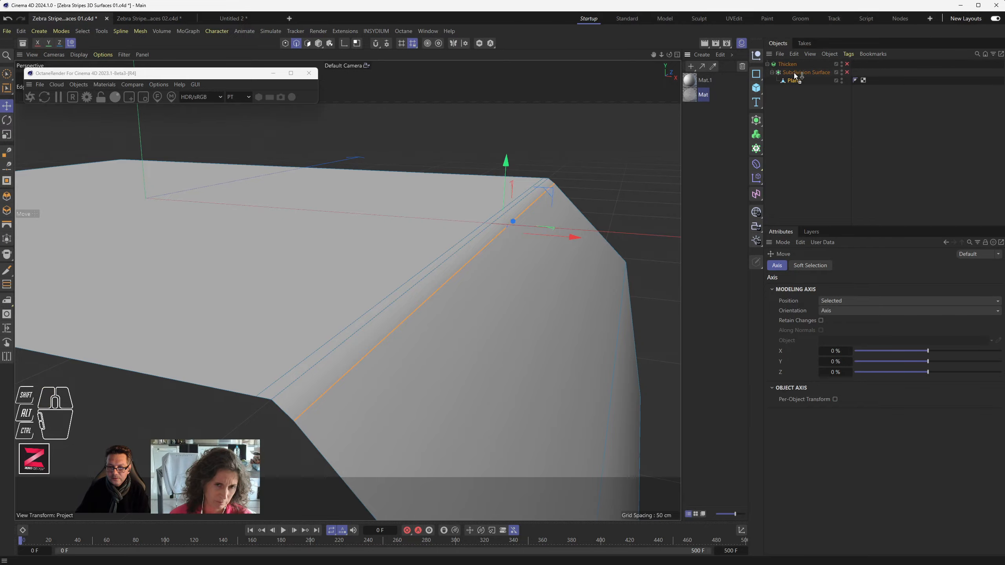
Put the zebra-stripe Mat back on the Subdivision Surface with subdivision turned on and inspect the stripes around the bend.
{"action": "left_click_drag", "start_coordinate": [797, 75], "coordinate": [798, 74]}
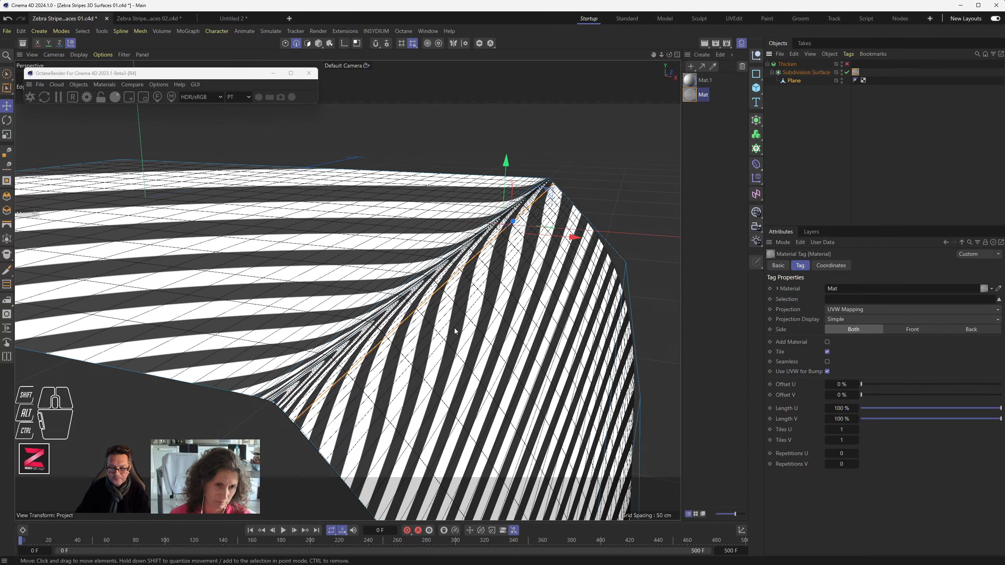
{"action": "left_click_drag", "start_coordinate": [428, 329], "coordinate": [487, 241], "text": "alt"}
{"action": "scroll", "coordinate": [453, 296], "scroll_direction": "up", "scroll_amount": 2}
Compare the smoothed curve with the control mesh at the bend in the Front view and return to Perspective.
{"action": "middle_click", "coordinate": [497, 203]}
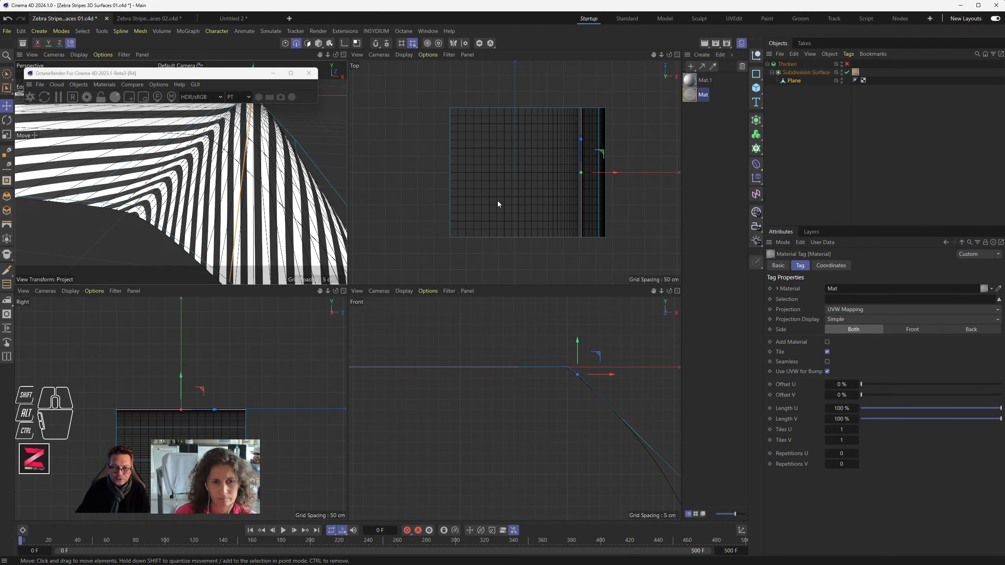
{"action": "middle_click", "coordinate": [560, 374]}
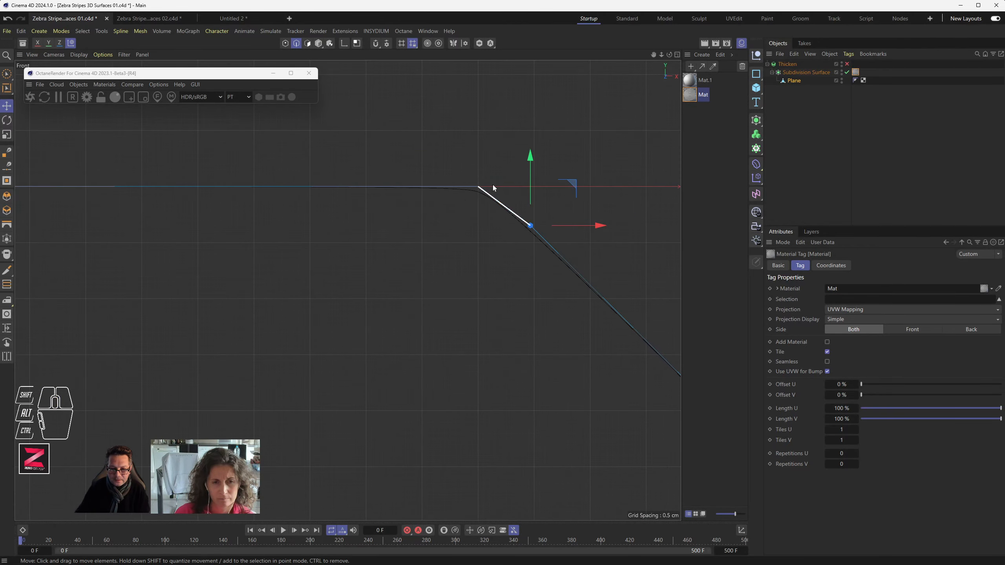
{"action": "left_click", "coordinate": [481, 221]}
{"action": "scroll", "coordinate": [481, 220], "scroll_direction": "down", "scroll_amount": 5}
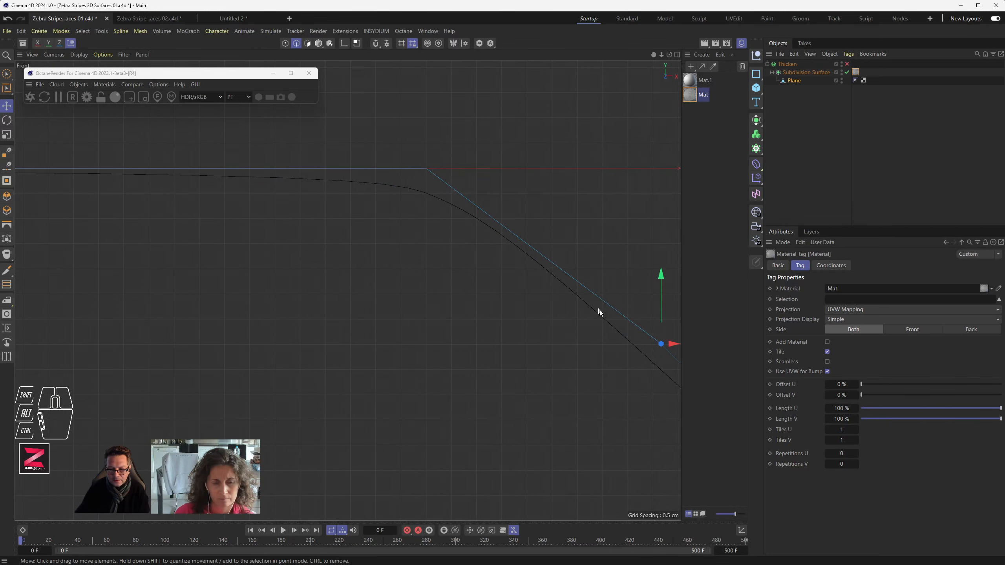
{"action": "scroll", "coordinate": [501, 275], "scroll_direction": "down", "scroll_amount": 6}
{"action": "middle_click", "coordinate": [487, 268]}
{"action": "middle_click", "coordinate": [241, 193]}
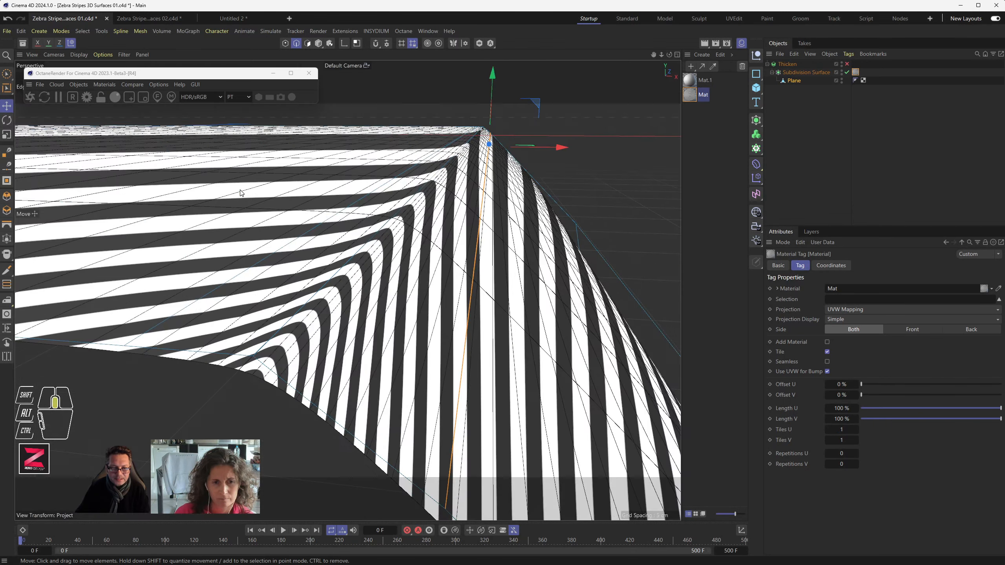
Shift the selected edge loop in small moves near the upper bend edge and inspect how the stripes bend.
{"action": "mouse_move", "coordinate": [537, 101]}
{"action": "left_mouse_down"}
{"action": "mouse_move", "coordinate": [528, 123]}
{"action": "mouse_move", "coordinate": [538, 113]}
{"action": "mouse_move", "coordinate": [530, 103]}
{"action": "left_mouse_up"}
{"action": "left_click_drag", "start_coordinate": [441, 153], "coordinate": [418, 226], "text": "alt"}
{"action": "scroll", "coordinate": [419, 222], "scroll_direction": "down", "scroll_amount": 1}
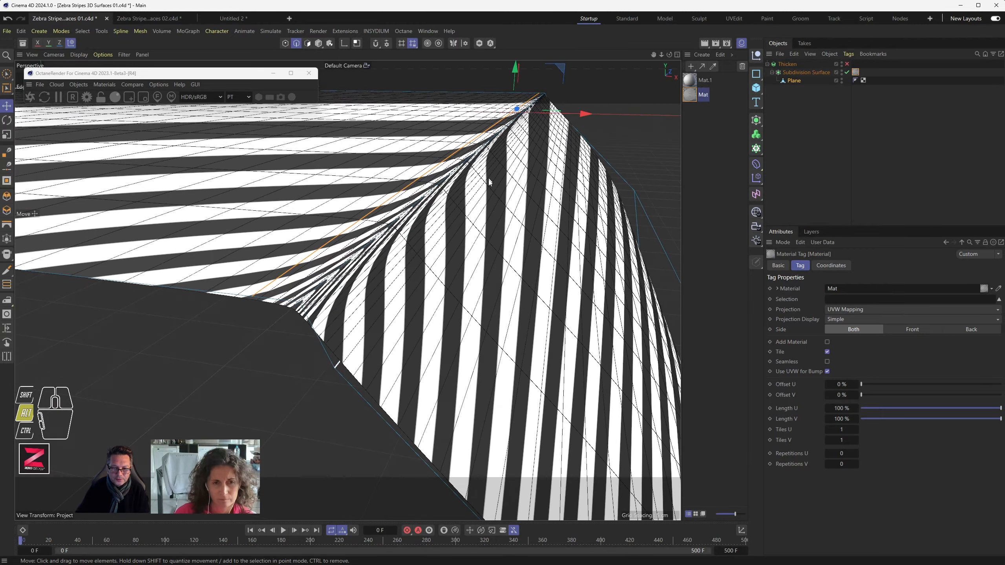
{"action": "middle_click_drag", "start_coordinate": [515, 150], "coordinate": [500, 183], "text": "alt"}
{"action": "left_click_drag", "start_coordinate": [543, 100], "coordinate": [532, 97]}
{"action": "left_click_drag", "start_coordinate": [499, 262], "coordinate": [467, 273], "text": "alt"}
{"action": "scroll", "coordinate": [468, 282], "scroll_direction": "down", "scroll_amount": 7}
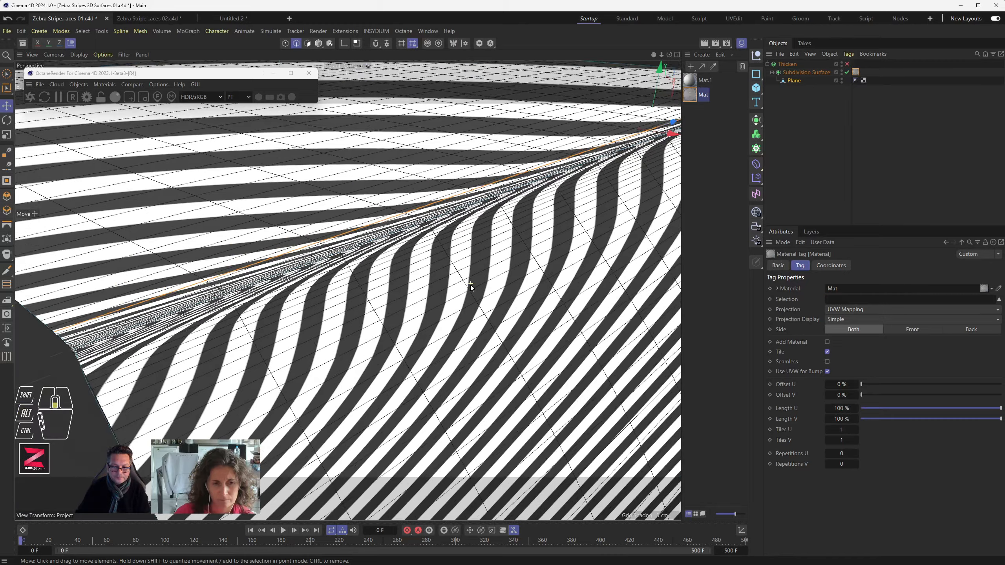
{"action": "left_click_drag", "start_coordinate": [453, 315], "coordinate": [320, 347], "text": "alt"}
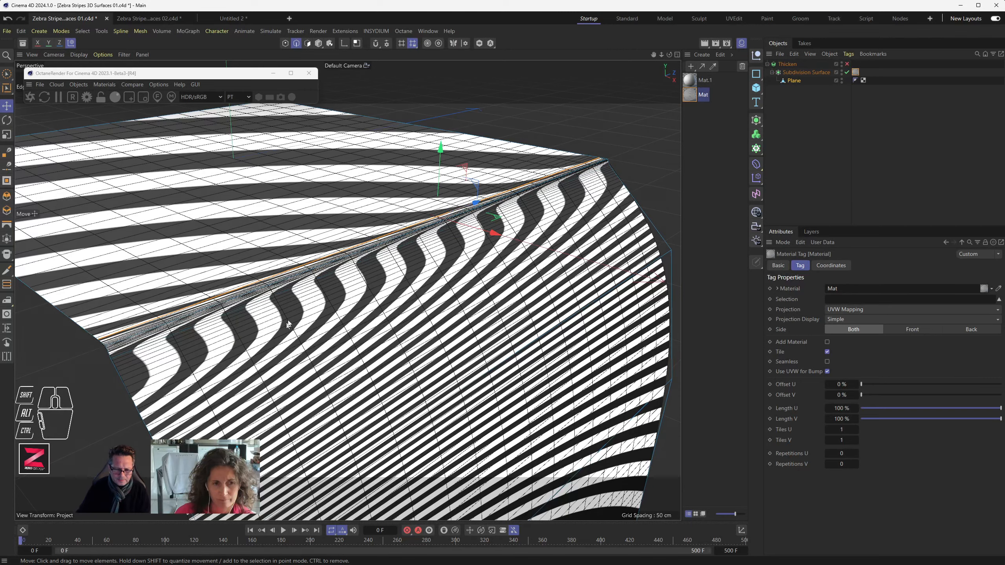
Hide the mesh lines with Gouraud Shading and examine the zebra stripes across the bend.
{"action": "scroll", "coordinate": [287, 325], "scroll_direction": "up", "scroll_amount": 4}
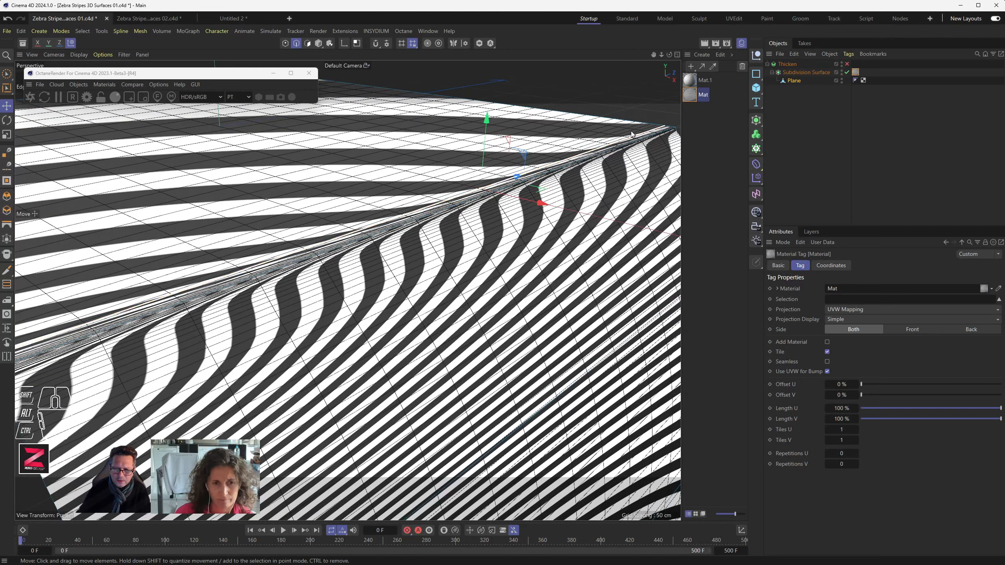
{"action": "left_click", "coordinate": [632, 135]}
{"action": "scroll", "coordinate": [344, 244], "scroll_direction": "down", "scroll_amount": 4}
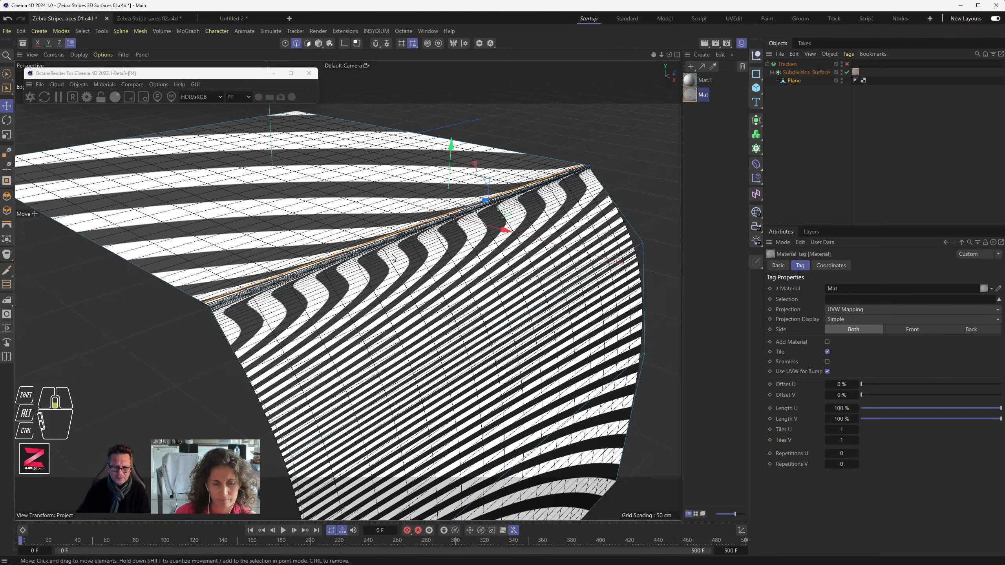
{"action": "left_click", "coordinate": [81, 55]}
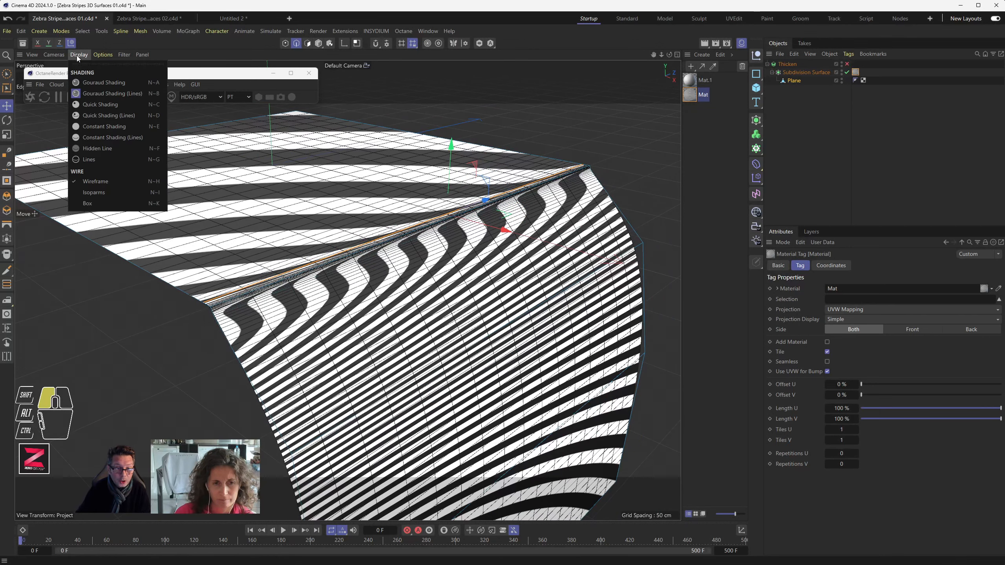
{"action": "left_click", "coordinate": [95, 82]}
{"action": "left_click_drag", "start_coordinate": [347, 272], "coordinate": [387, 248], "text": "alt"}
{"action": "left_click_drag", "start_coordinate": [381, 208], "coordinate": [337, 219], "text": "alt"}
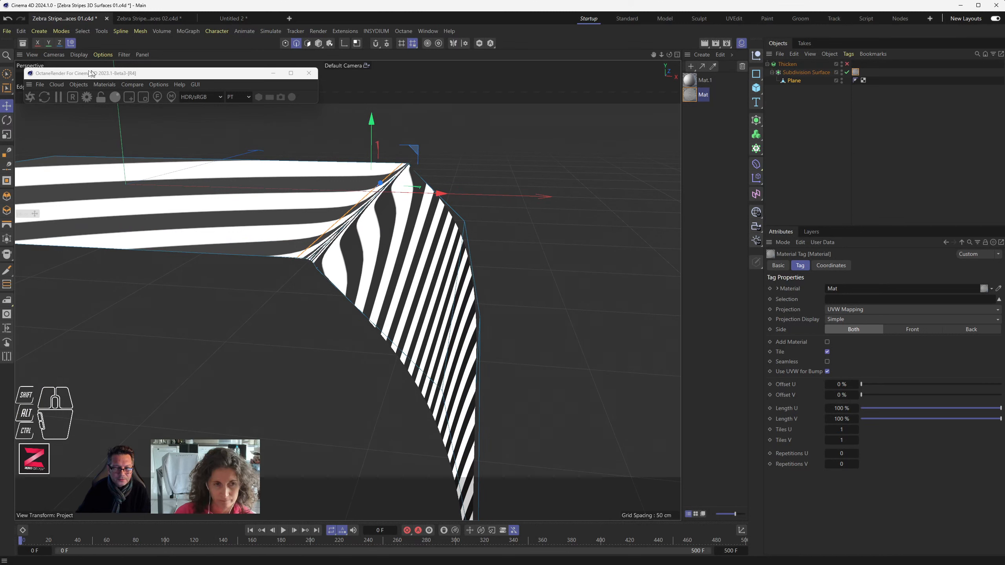
Select the edge loop just below the upper bend edge with Brush Selection and move it slightly outward.
{"action": "left_click", "coordinate": [7, 75]}
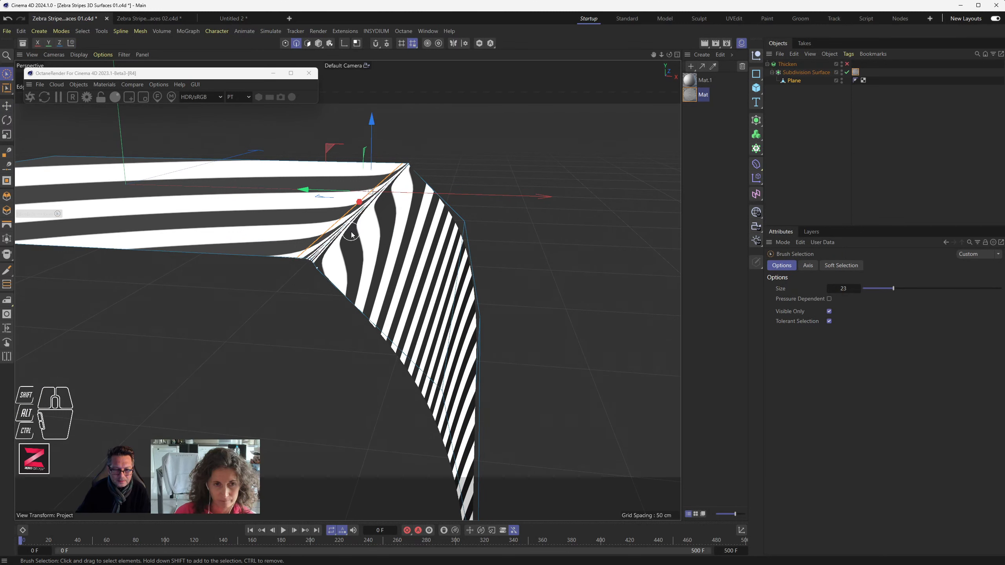
{"action": "scroll", "coordinate": [353, 235], "scroll_direction": "up", "scroll_amount": 5}
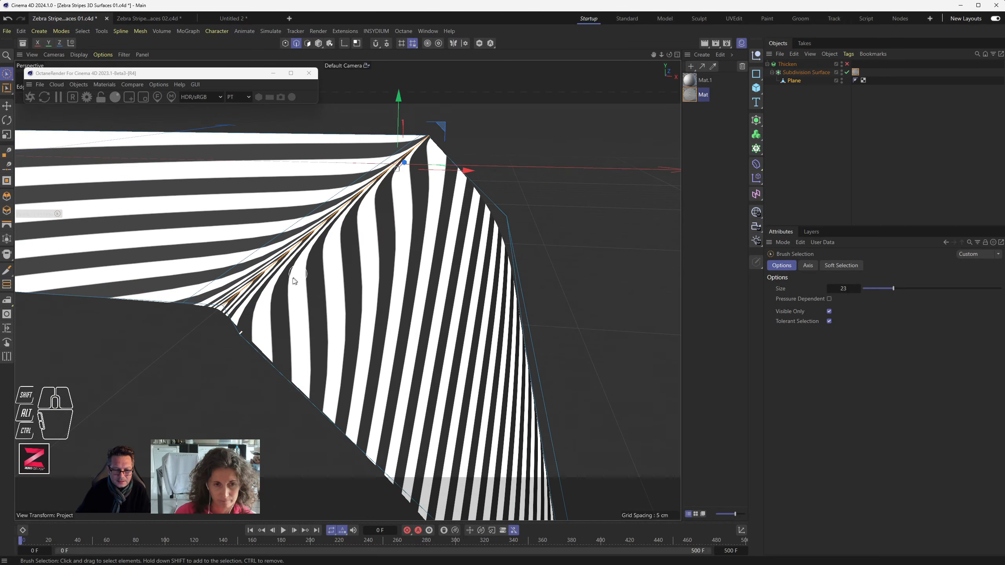
{"action": "left_click", "coordinate": [265, 310]}
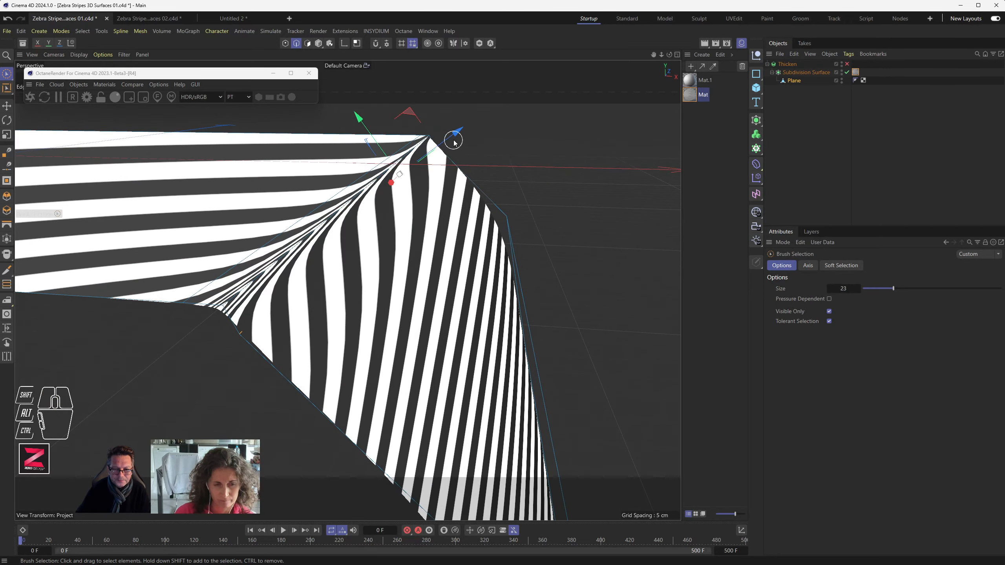
{"action": "mouse_move", "coordinate": [454, 142]}
{"action": "left_mouse_down"}
{"action": "mouse_move", "coordinate": [470, 135]}
{"action": "mouse_move", "coordinate": [459, 143]}
{"action": "left_mouse_up"}
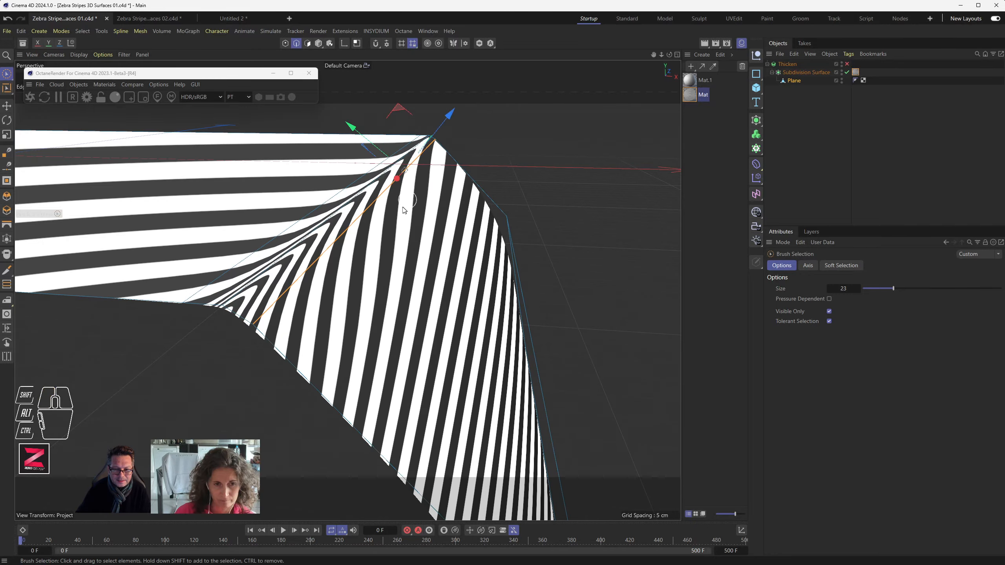
Inspect the zebra stripes at the bend up close and delete the zebra material tag from the Subdivision Surface.
{"action": "mouse_move", "coordinate": [404, 210]}
{"action": "left_mouse_down", "text": "alt"}
{"action": "mouse_move", "coordinate": [378, 220]}
{"action": "mouse_move", "coordinate": [409, 214]}
{"action": "mouse_move", "coordinate": [343, 199]}
{"action": "mouse_move", "coordinate": [333, 183]}
{"action": "left_mouse_up", "text": "alt"}
{"action": "scroll", "coordinate": [360, 201], "scroll_direction": "up", "scroll_amount": 8}
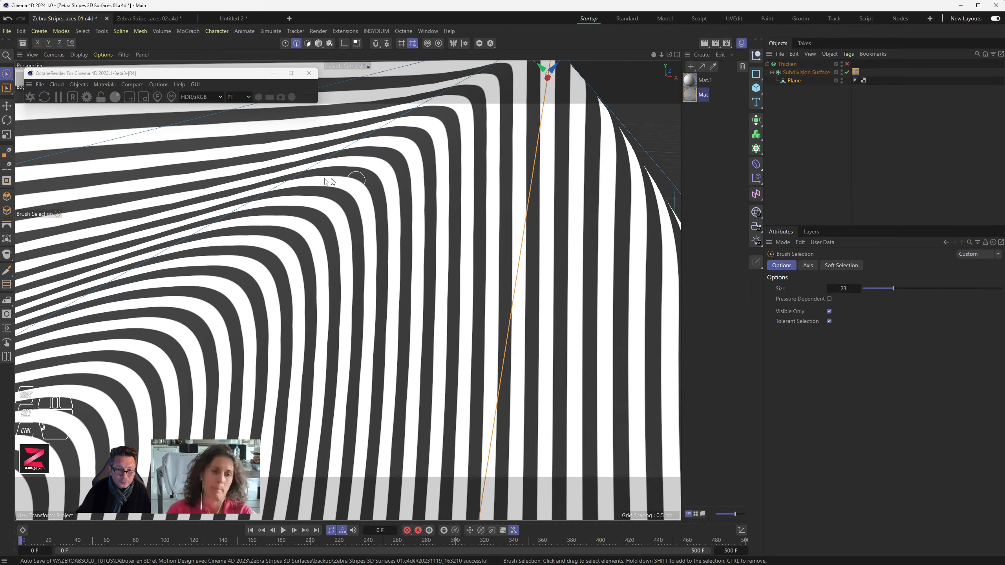
{"action": "left_click_drag", "start_coordinate": [453, 182], "coordinate": [463, 233], "text": "alt"}
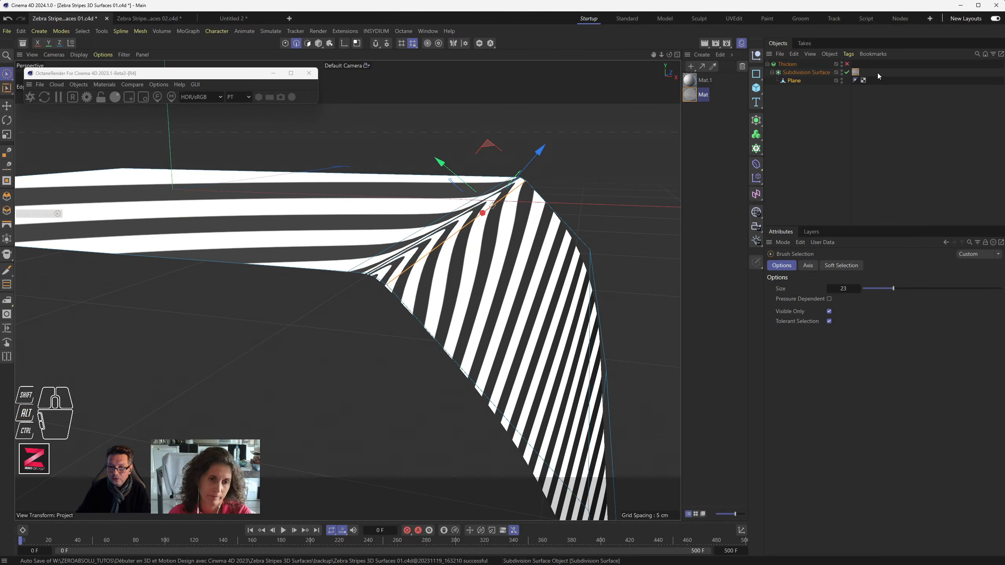
{"action": "left_click", "coordinate": [857, 75]}
{"action": "key", "text": "Delete"}
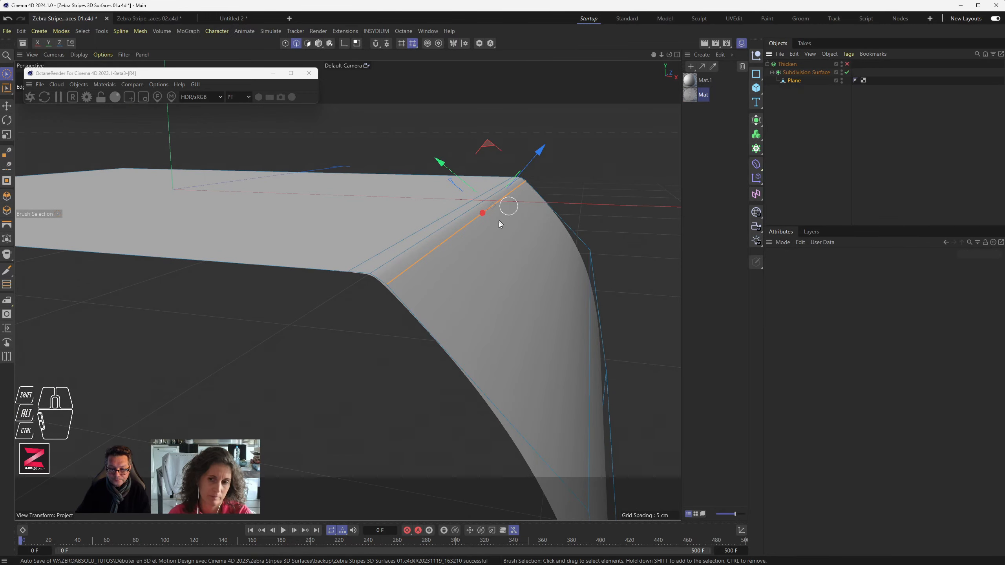
Use Gouraud Shading and Model mode to examine the plain shading across the bend without mesh lines.
{"action": "left_click_drag", "start_coordinate": [500, 224], "coordinate": [479, 243], "text": "alt"}
{"action": "left_click", "coordinate": [79, 55]}
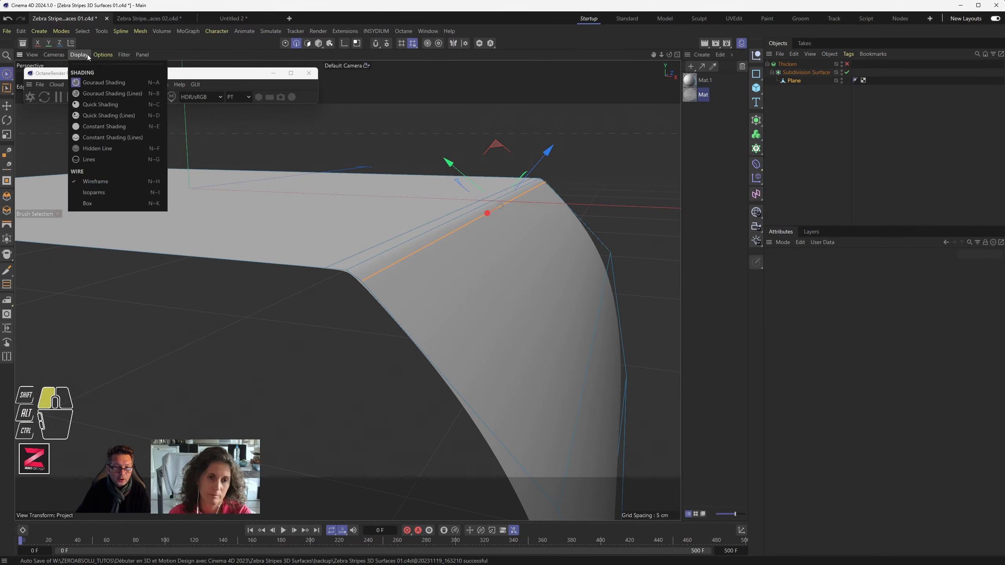
{"action": "left_click", "coordinate": [103, 82]}
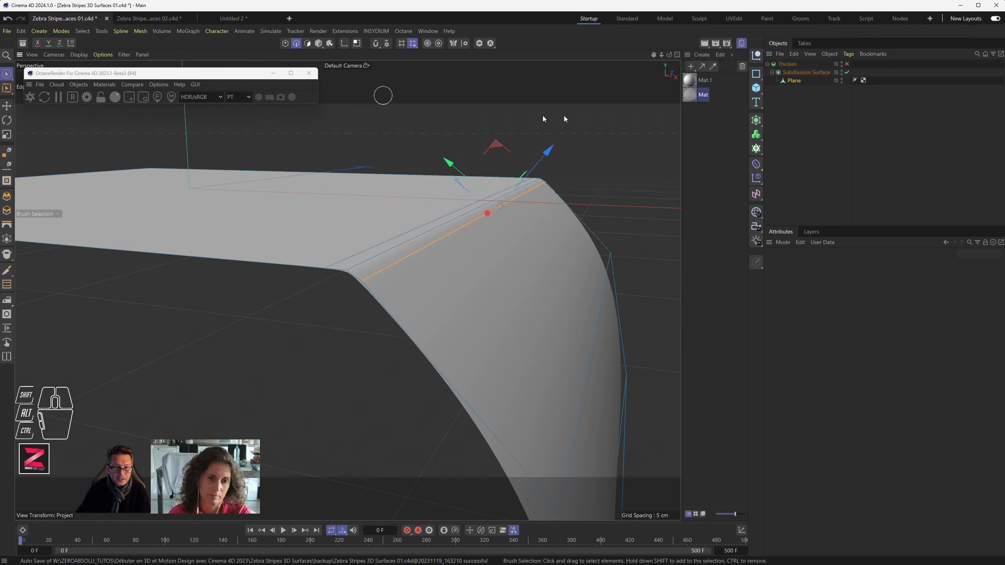
{"action": "left_click", "coordinate": [319, 43]}
{"action": "left_click_drag", "start_coordinate": [486, 257], "coordinate": [475, 282], "text": "alt"}
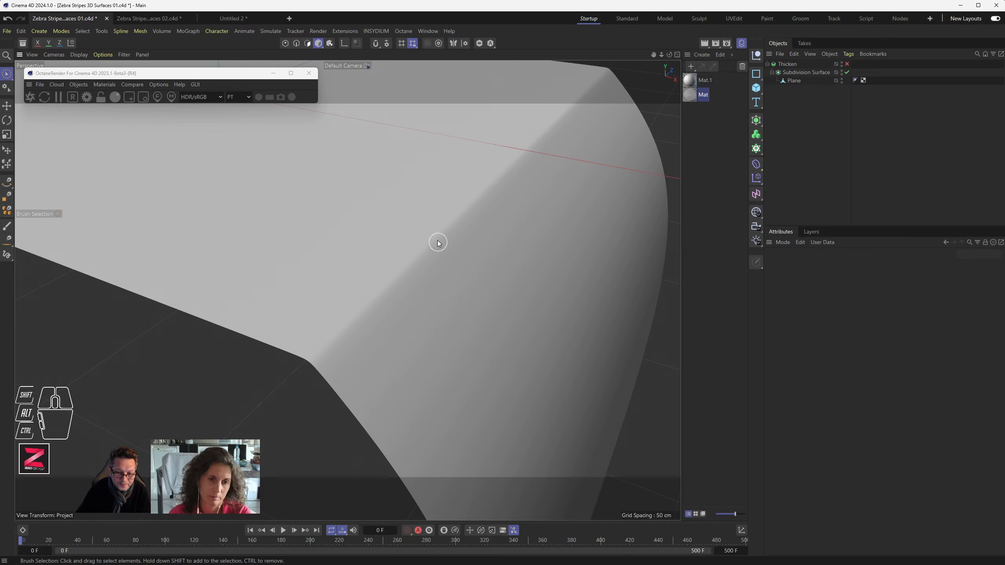
{"action": "scroll", "coordinate": [438, 242], "scroll_direction": "up", "scroll_amount": 5}
{"action": "left_click_drag", "start_coordinate": [443, 251], "coordinate": [434, 219], "text": "alt"}
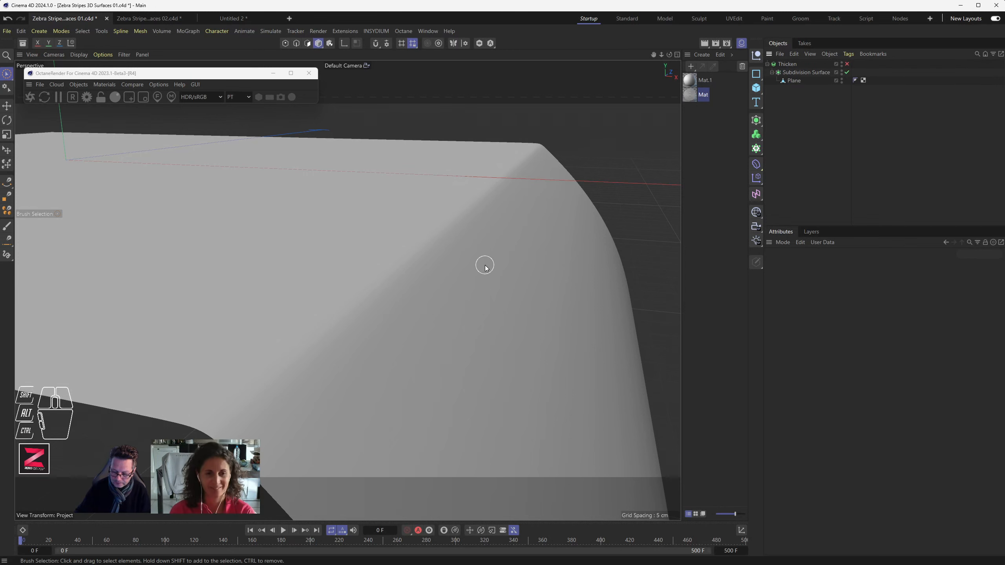
{"action": "mouse_move", "coordinate": [373, 272]}
{"action": "left_mouse_down", "text": "alt"}
{"action": "mouse_move", "coordinate": [386, 299]}
{"action": "mouse_move", "coordinate": [401, 278]}
{"action": "mouse_move", "coordinate": [353, 315]}
{"action": "mouse_move", "coordinate": [403, 318]}
{"action": "mouse_move", "coordinate": [431, 296]}
{"action": "mouse_move", "coordinate": [422, 308]}
{"action": "left_mouse_up", "text": "alt"}
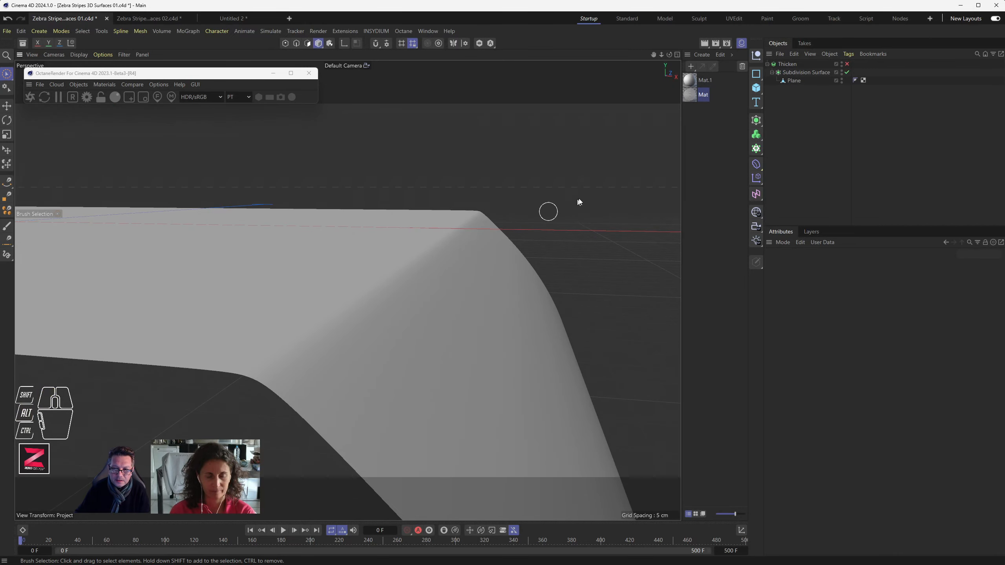
Display the Plane with Gouraud Shading (Lines) in Edges mode and move the selected edge loop slightly down the curved side.
{"action": "left_click", "coordinate": [796, 80]}
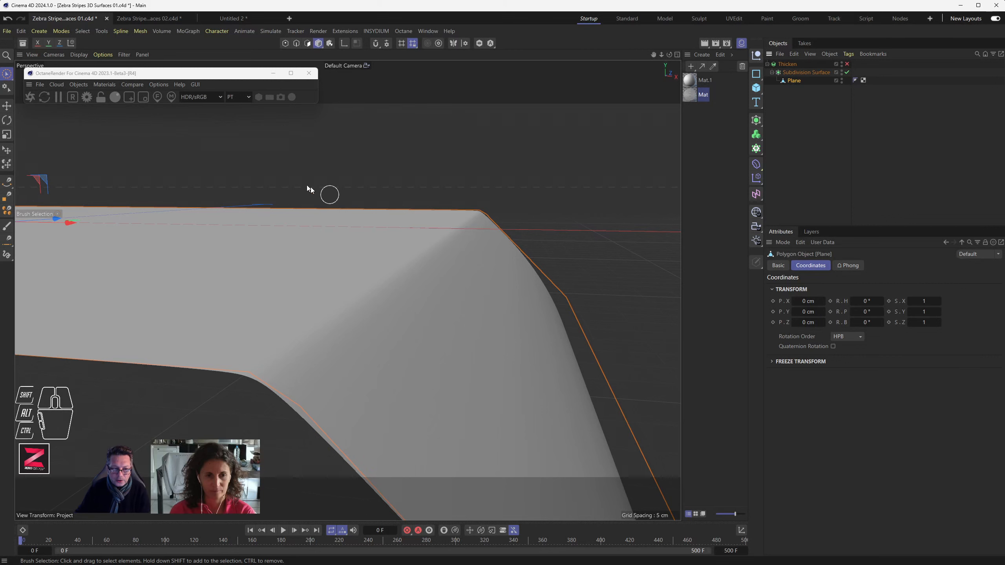
{"action": "left_click", "coordinate": [296, 44]}
{"action": "left_click", "coordinate": [79, 54]}
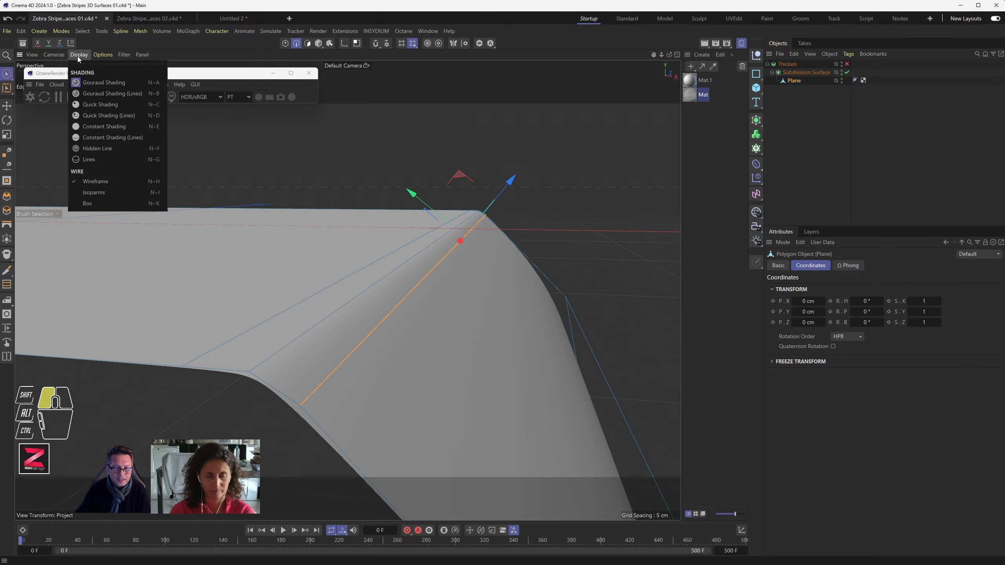
{"action": "left_click", "coordinate": [90, 93]}
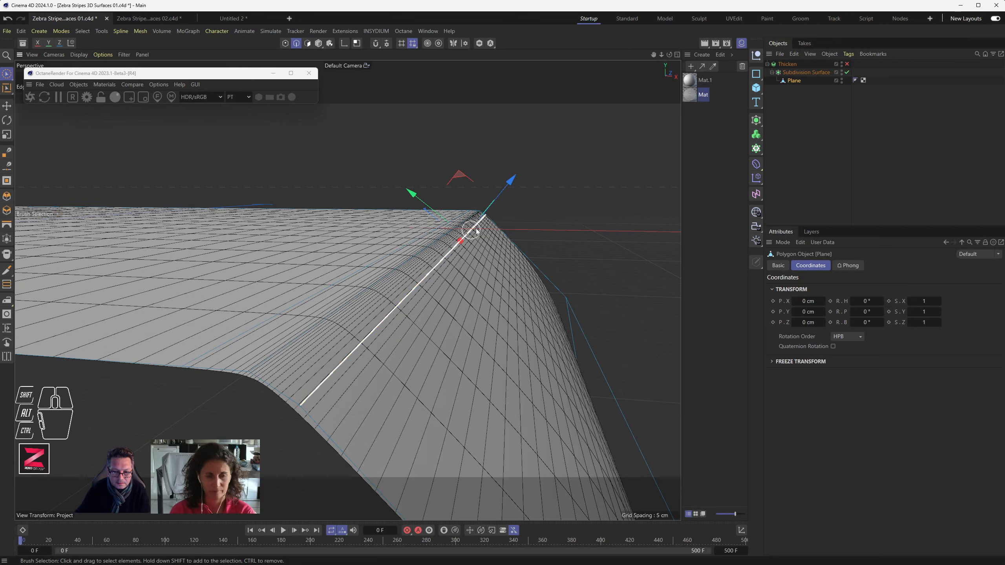
{"action": "left_click_drag", "start_coordinate": [436, 213], "coordinate": [445, 221]}
Hide the mesh lines with Gouraud Shading and shift the selected edge loop again along its Y axis.
{"action": "left_click", "coordinate": [80, 54]}
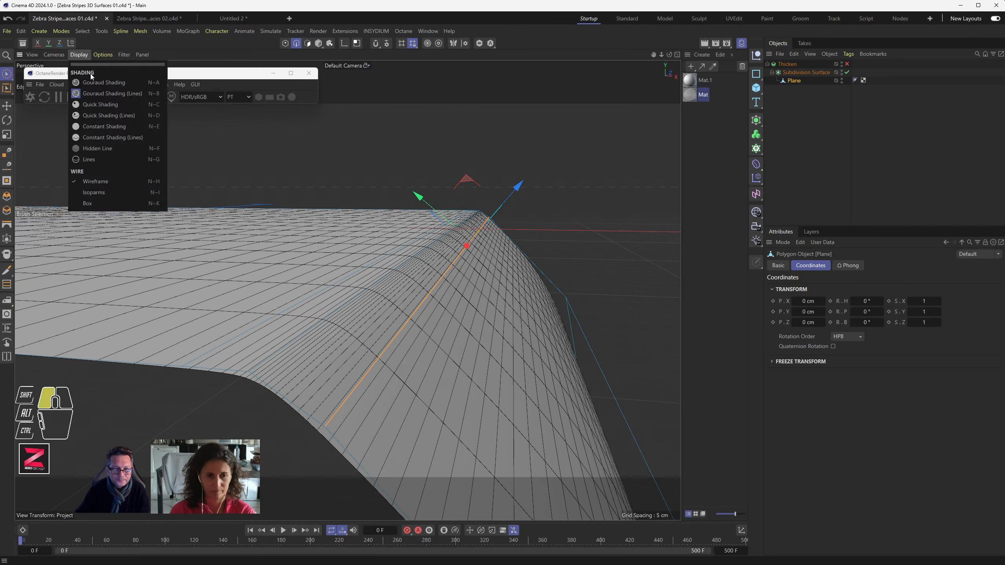
{"action": "left_click", "coordinate": [91, 92]}
{"action": "left_click", "coordinate": [476, 213]}
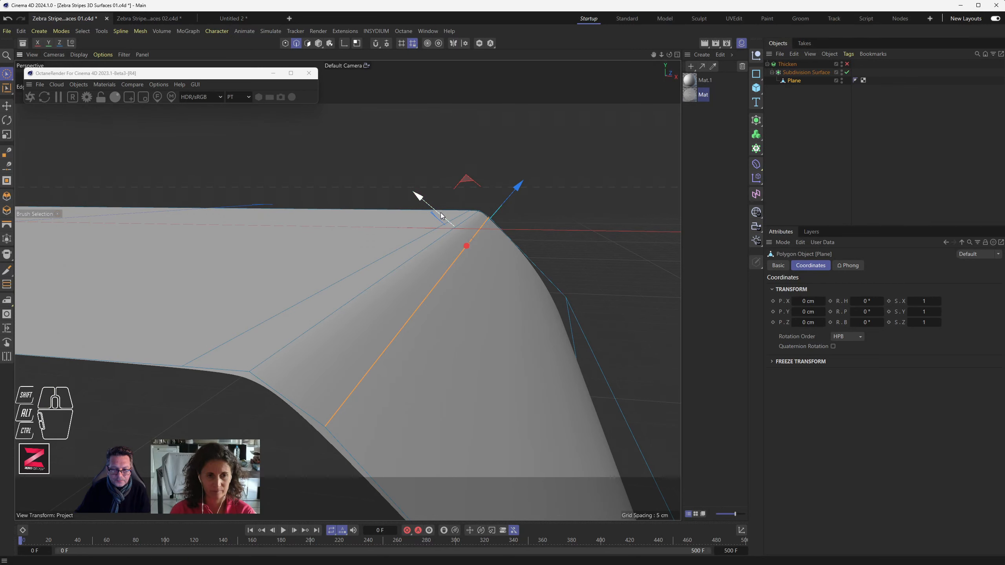
{"action": "left_click_drag", "start_coordinate": [415, 197], "coordinate": [432, 216]}
Examine the shaded bend in Model mode and switch to the browser's G0 to G3 continuity reference image.
{"action": "left_click_drag", "start_coordinate": [421, 261], "coordinate": [277, 205], "text": "alt"}
{"action": "left_click", "coordinate": [79, 54]}
{"action": "left_click_drag", "start_coordinate": [88, 77], "coordinate": [89, 82]}
{"action": "left_click", "coordinate": [320, 43]}
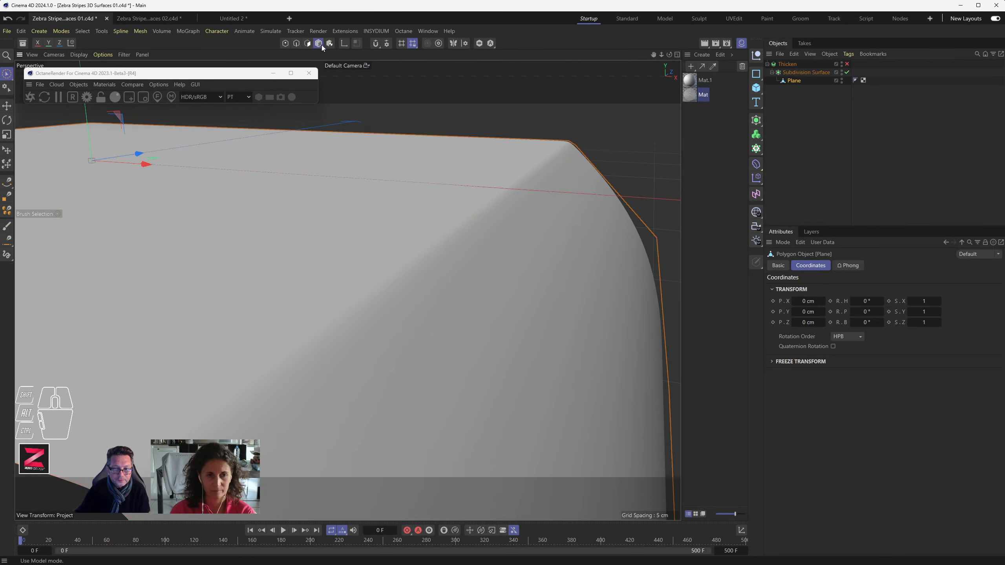
{"action": "mouse_move", "coordinate": [510, 253]}
{"action": "left_mouse_down", "text": "alt"}
{"action": "mouse_move", "coordinate": [527, 250]}
{"action": "mouse_move", "coordinate": [426, 250]}
{"action": "mouse_move", "coordinate": [487, 261]}
{"action": "mouse_move", "coordinate": [450, 289]}
{"action": "mouse_move", "coordinate": [474, 295]}
{"action": "mouse_move", "coordinate": [441, 288]}
{"action": "left_mouse_up", "text": "alt"}
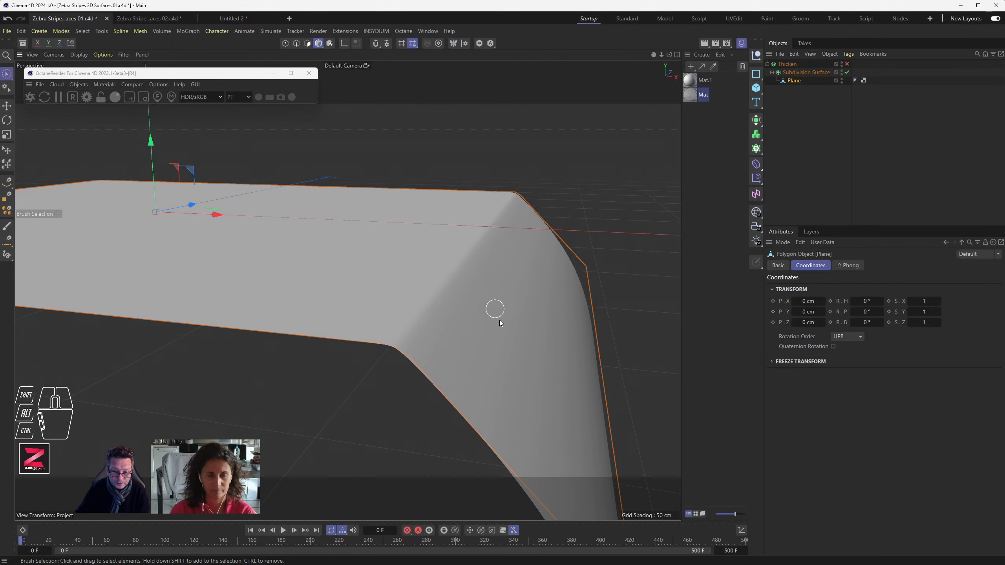
{"action": "left_click_drag", "start_coordinate": [497, 315], "coordinate": [503, 343], "text": "alt"}
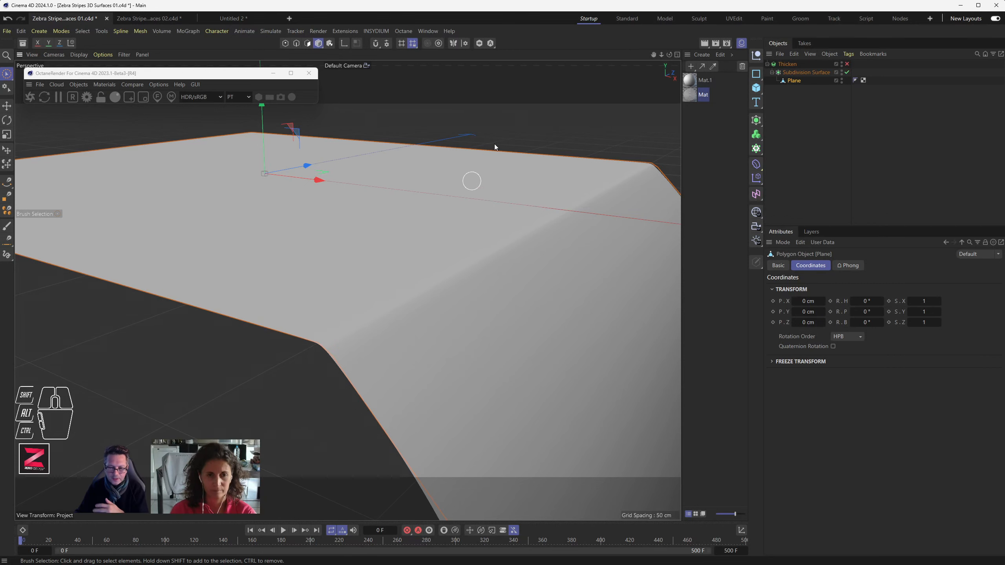
{"action": "key", "text": "alt+Tab"}
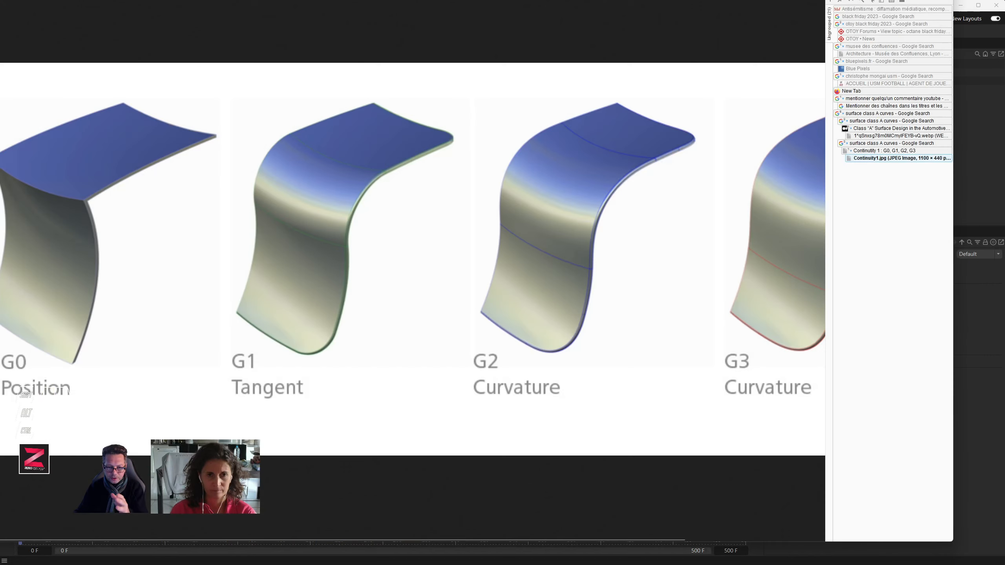
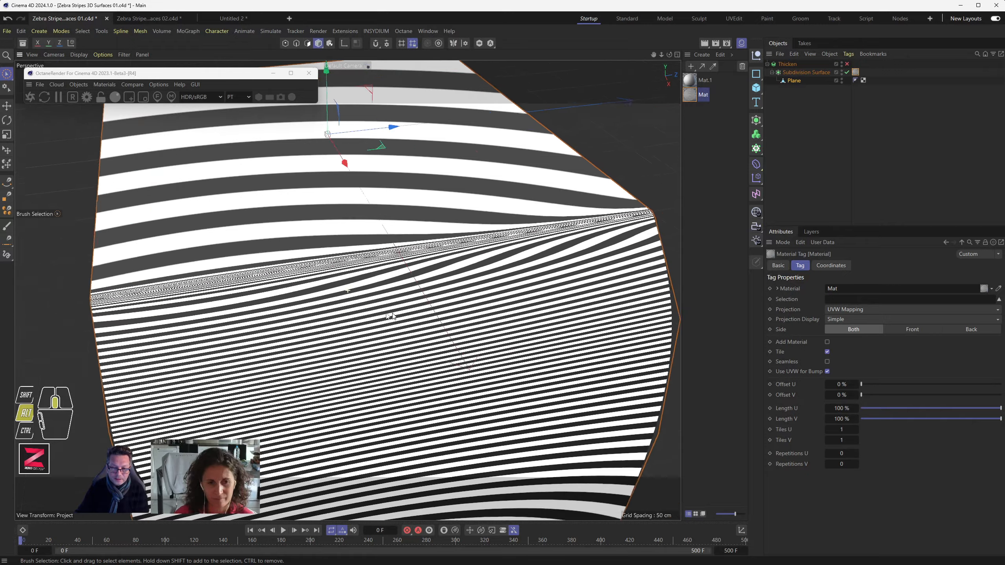
Compare the bend with the zebra material Mat and the plain Mat.1 on the Subdivision Surface, finishing with Mat assigned.
{"action": "left_click_drag", "start_coordinate": [321, 282], "coordinate": [398, 237], "text": "alt"}
{"action": "scroll", "coordinate": [443, 237], "scroll_direction": "up", "scroll_amount": 6}
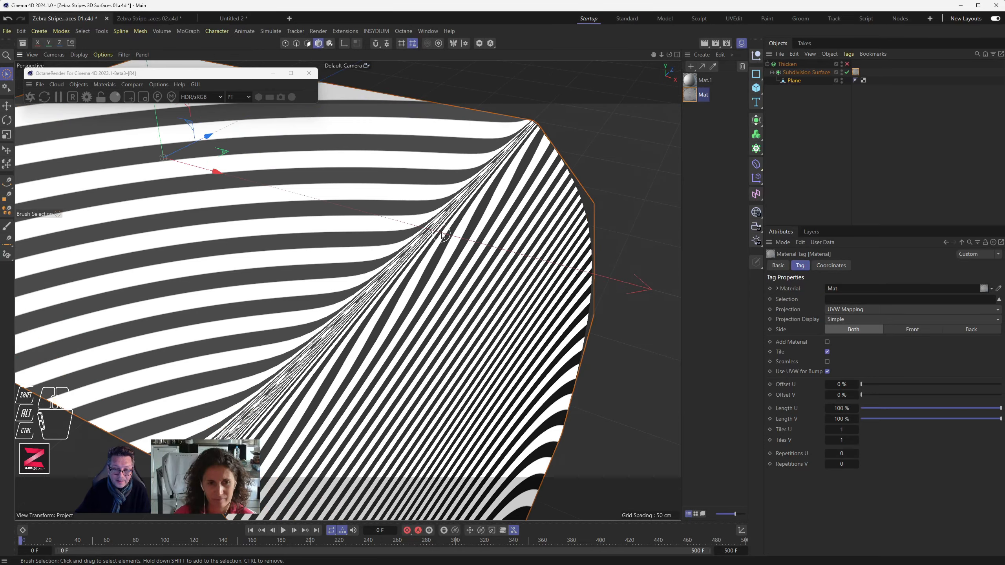
{"action": "left_click_drag", "start_coordinate": [485, 179], "coordinate": [379, 224], "text": "alt"}
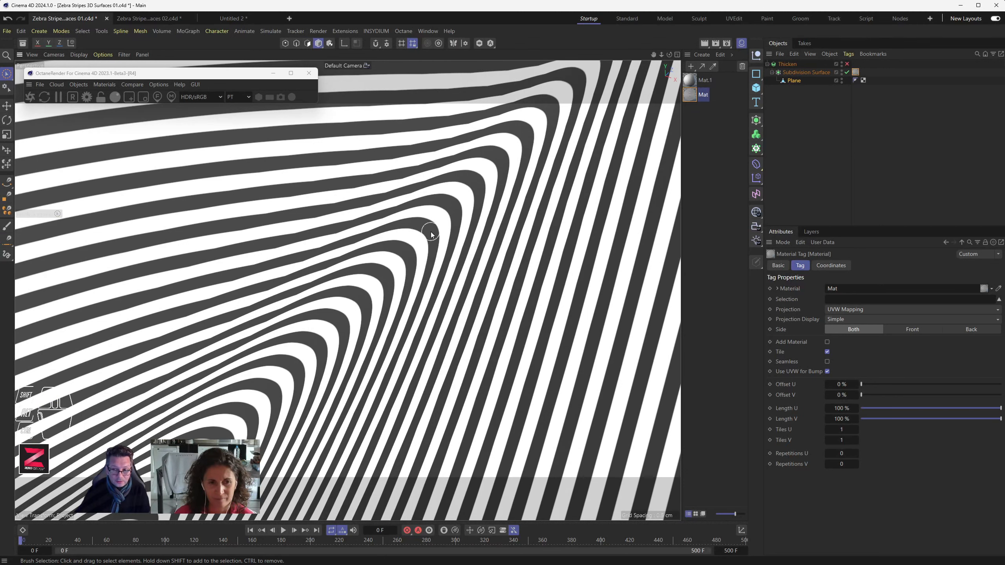
{"action": "scroll", "coordinate": [431, 232], "scroll_direction": "down", "scroll_amount": 4}
{"action": "left_click_drag", "start_coordinate": [432, 231], "coordinate": [483, 210], "text": "alt"}
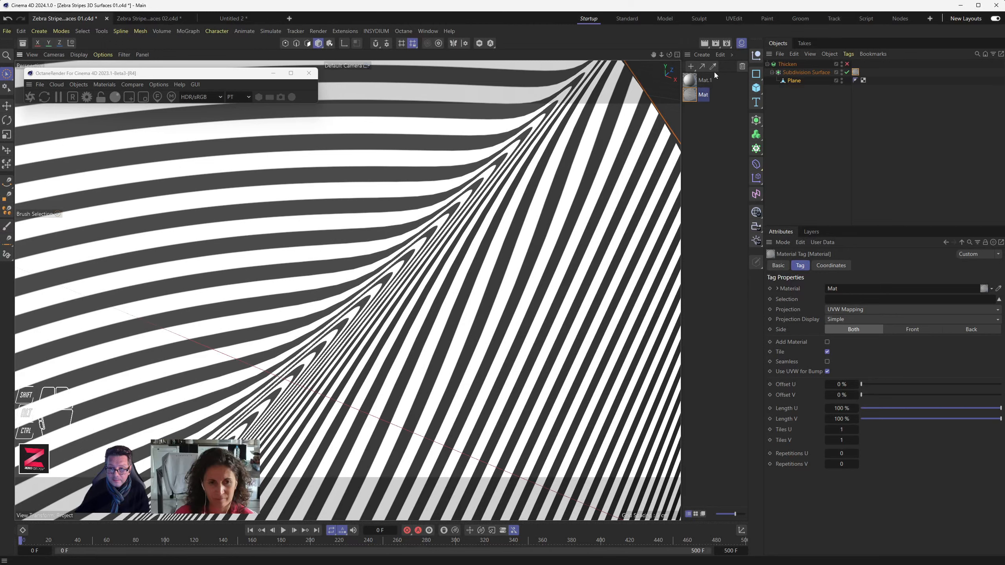
{"action": "left_click", "coordinate": [690, 82]}
{"action": "left_click_drag", "start_coordinate": [856, 75], "coordinate": [855, 73]}
{"action": "scroll", "coordinate": [293, 317], "scroll_direction": "down", "scroll_amount": 5}
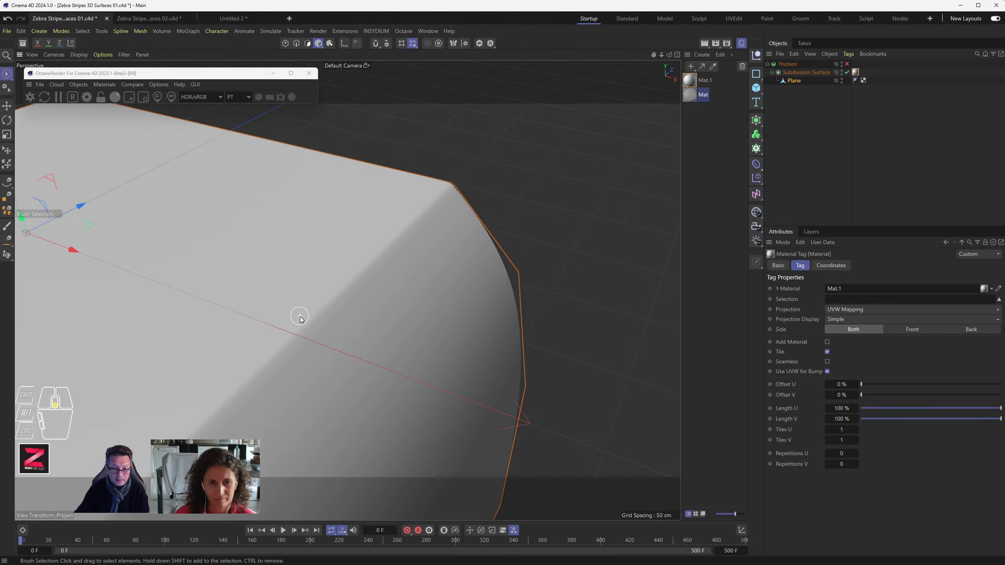
{"action": "left_click_drag", "start_coordinate": [300, 319], "coordinate": [383, 307], "text": "alt"}
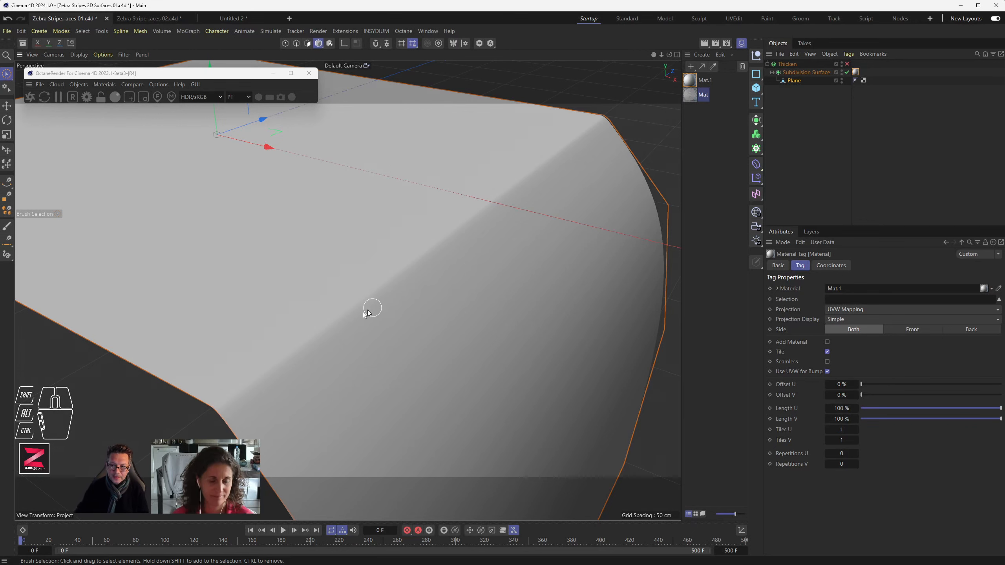
{"action": "left_click_drag", "start_coordinate": [691, 96], "coordinate": [855, 72]}
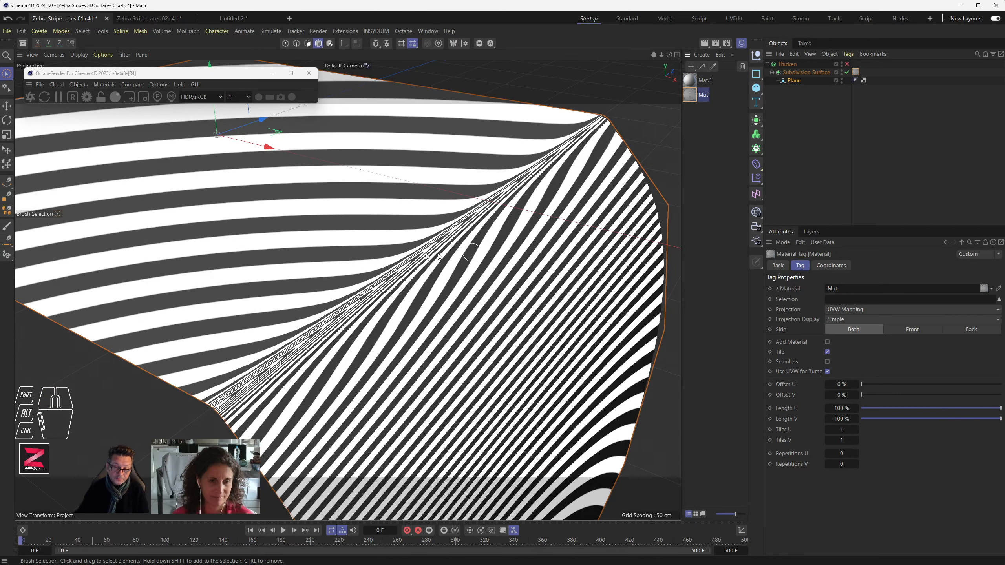
{"action": "middle_click_drag", "start_coordinate": [289, 258], "coordinate": [507, 261], "text": "alt"}
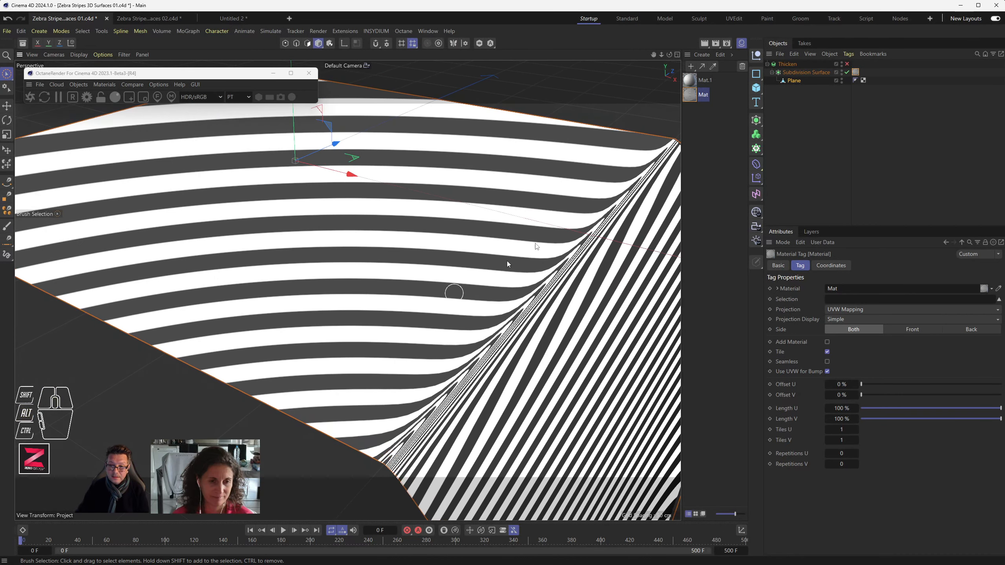
Select the Plane in Polygons mode and activate the Loop/Path Cut tool.
{"action": "left_click", "coordinate": [795, 82]}
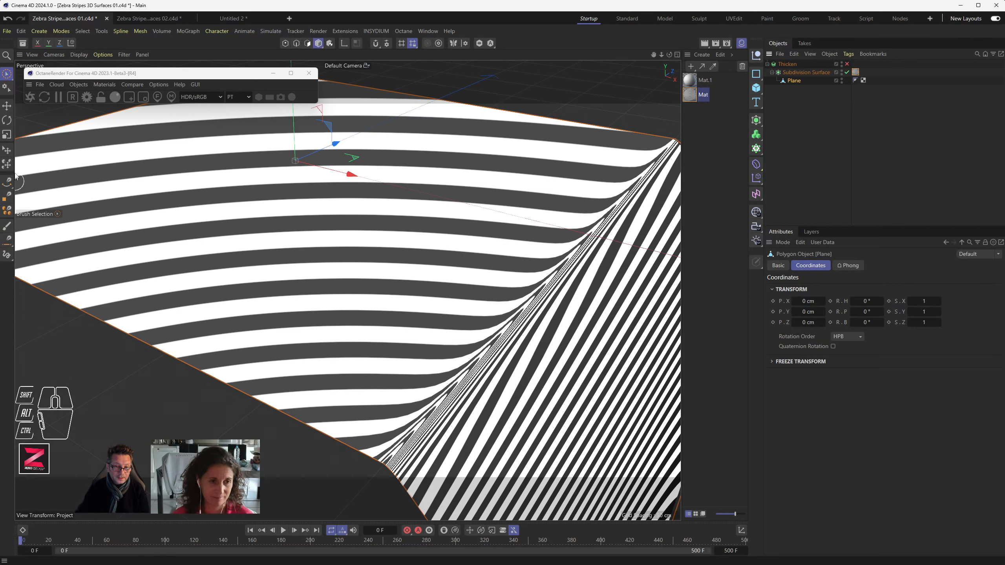
{"action": "left_click", "coordinate": [308, 43]}
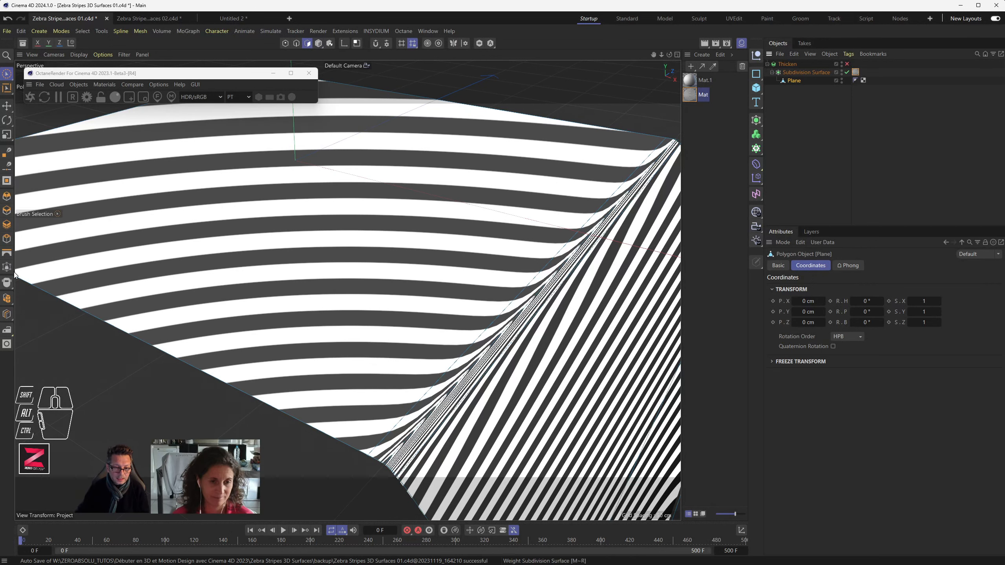
{"action": "left_click_drag", "start_coordinate": [7, 314], "coordinate": [23, 355]}
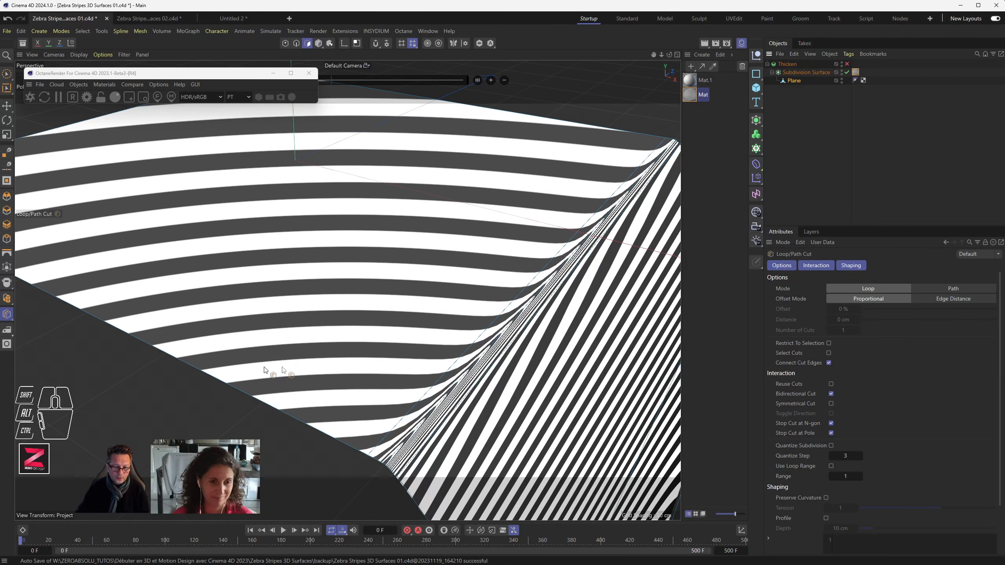
Try edge loops across the flat top at offsets of about 6.4% and 29.4%, and undo both cuts.
{"action": "left_click", "coordinate": [305, 423]}
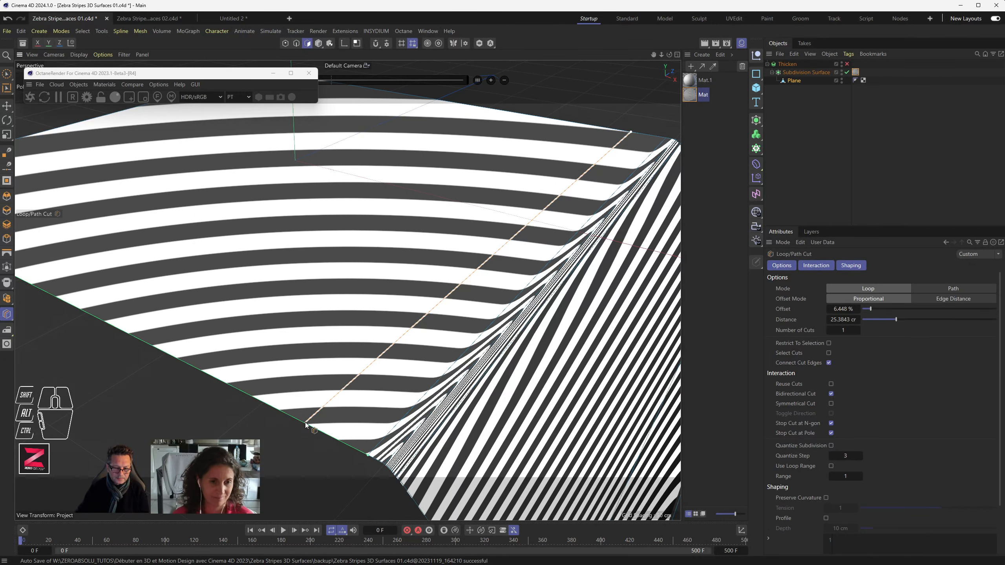
{"action": "left_click_drag", "start_coordinate": [305, 425], "coordinate": [104, 321]}
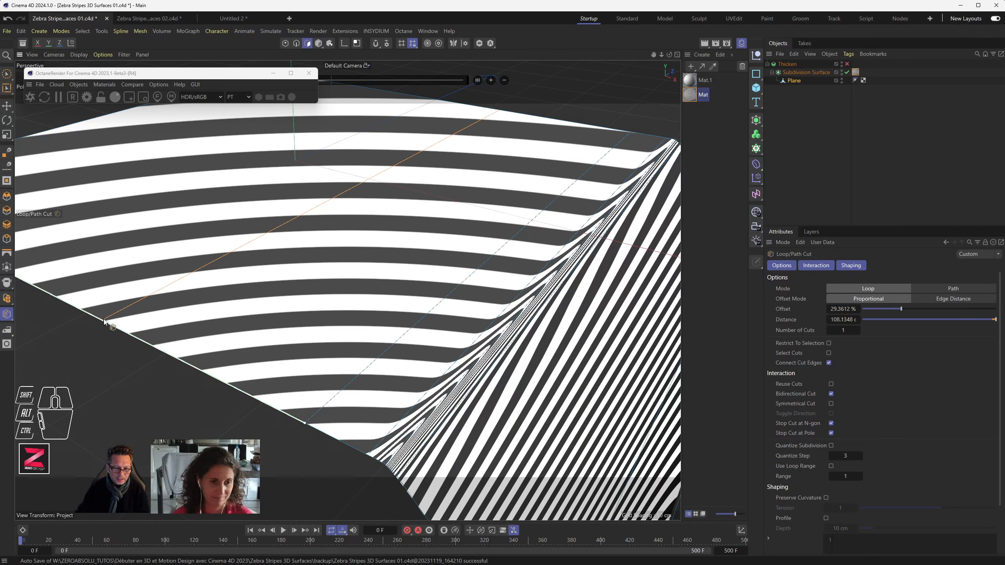
{"action": "key", "text": "ctrl+z"}
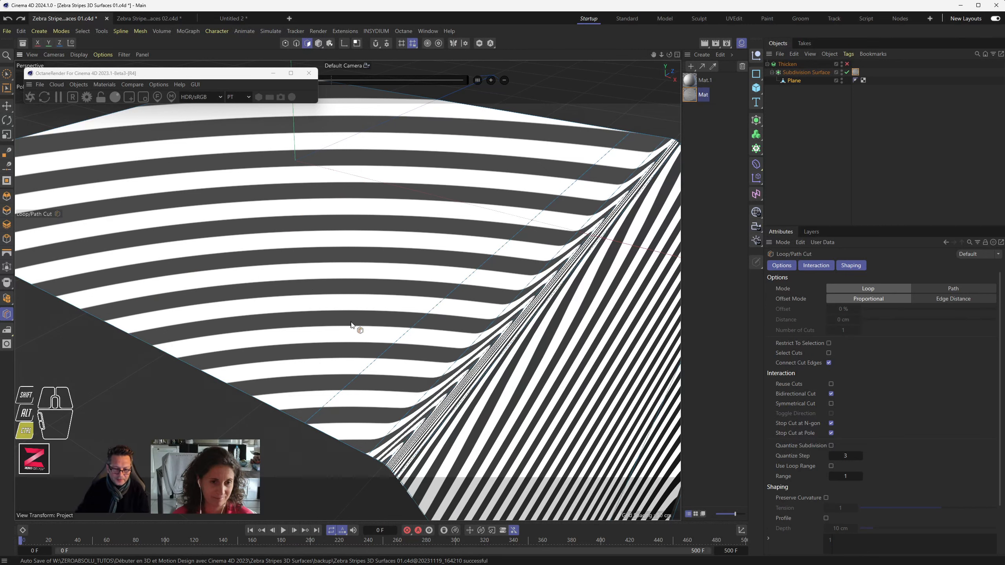
{"action": "key", "text": "ctrl+z"}
Cut an edge loop across the flat top about 5.1 cm before the bend, at an offset of about 1.3%.
{"action": "scroll", "coordinate": [442, 434], "scroll_direction": "up", "scroll_amount": 7}
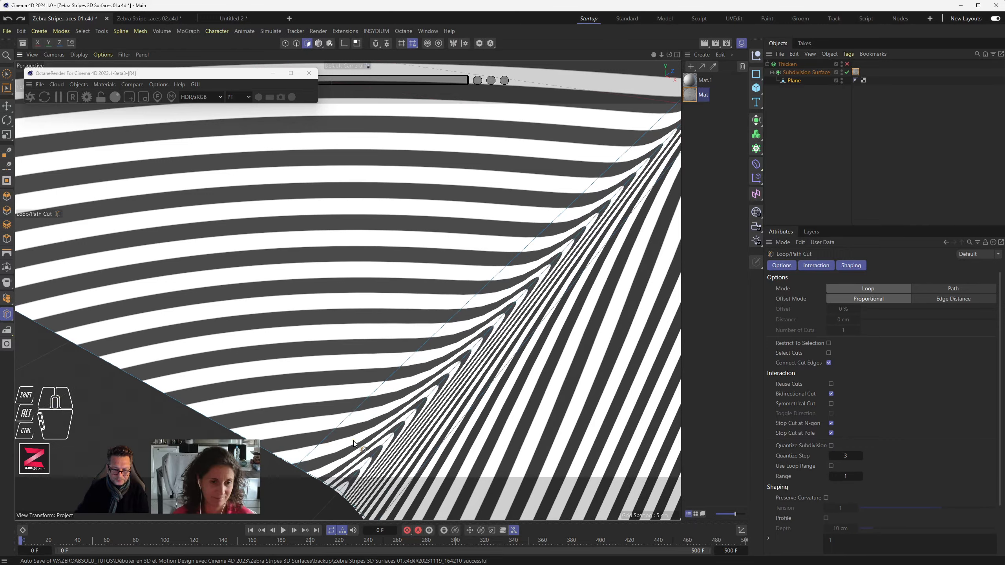
{"action": "left_click_drag", "start_coordinate": [353, 440], "coordinate": [241, 304], "text": "alt"}
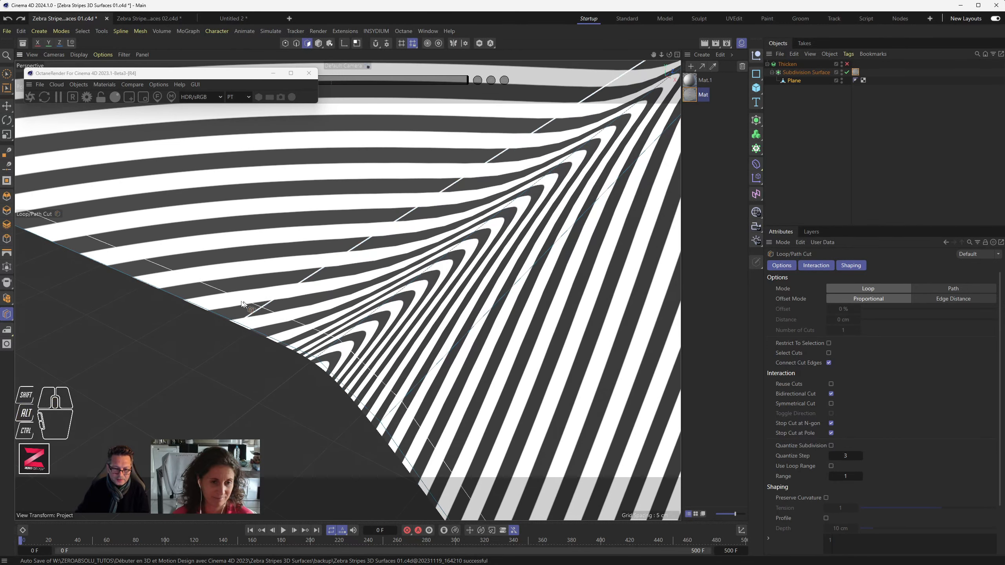
{"action": "left_click", "coordinate": [183, 297]}
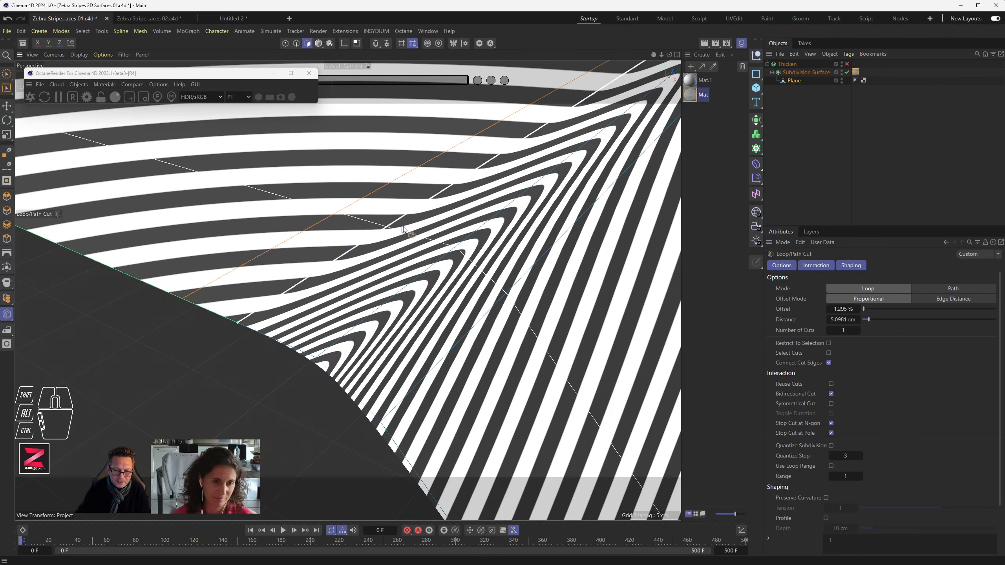
{"action": "right_click_drag", "start_coordinate": [344, 254], "coordinate": [322, 255], "text": "alt"}
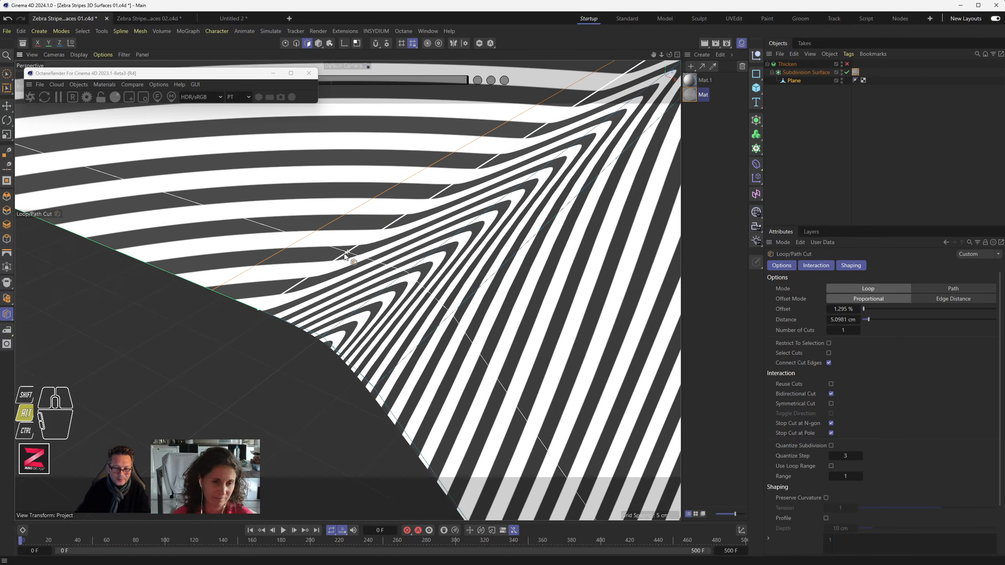
Cut an edge loop across the flat top at an offset of about 35%, undo the cut, and redo it.
{"action": "middle_click_drag", "start_coordinate": [345, 290], "coordinate": [491, 348], "text": "alt"}
{"action": "right_click_drag", "start_coordinate": [491, 349], "coordinate": [409, 319], "text": "alt"}
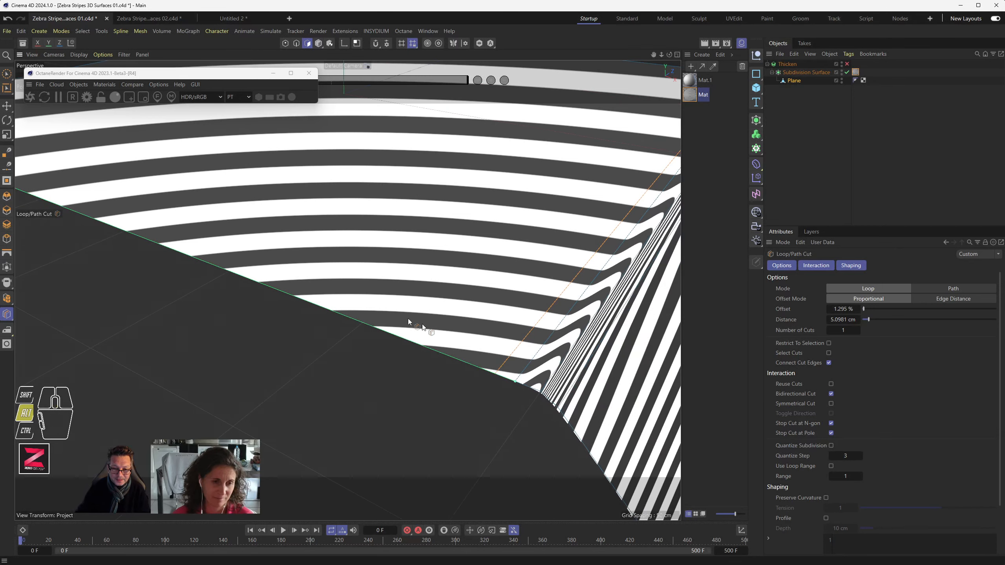
{"action": "left_click_drag", "start_coordinate": [410, 319], "coordinate": [418, 347], "text": "alt"}
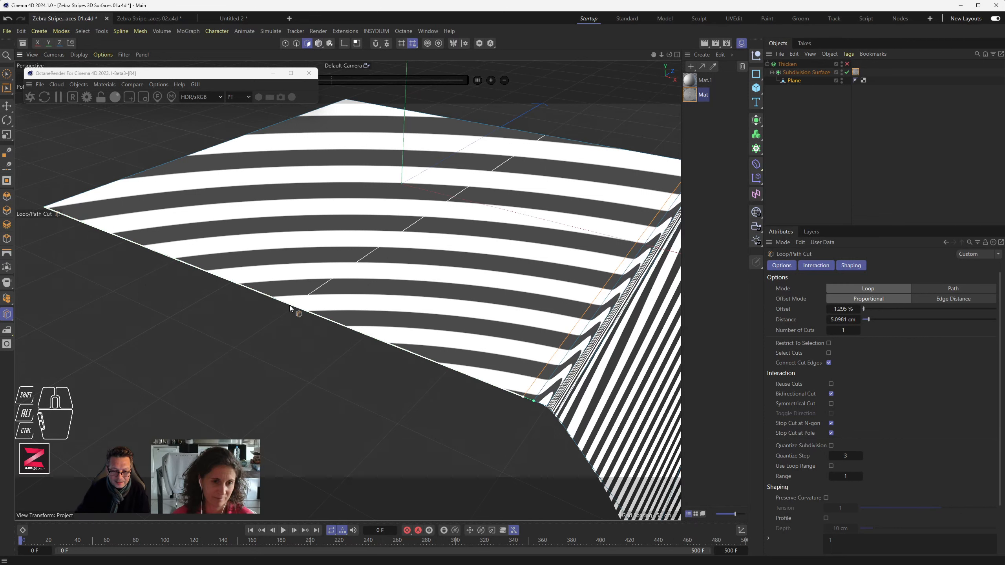
{"action": "scroll", "coordinate": [289, 304], "scroll_direction": "up", "scroll_amount": 4}
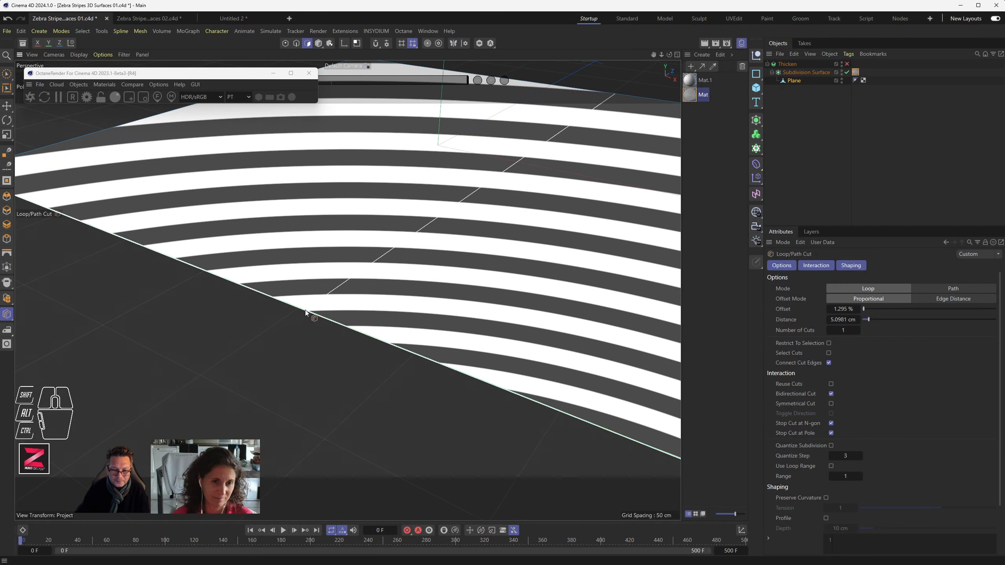
{"action": "left_click", "coordinate": [305, 310]}
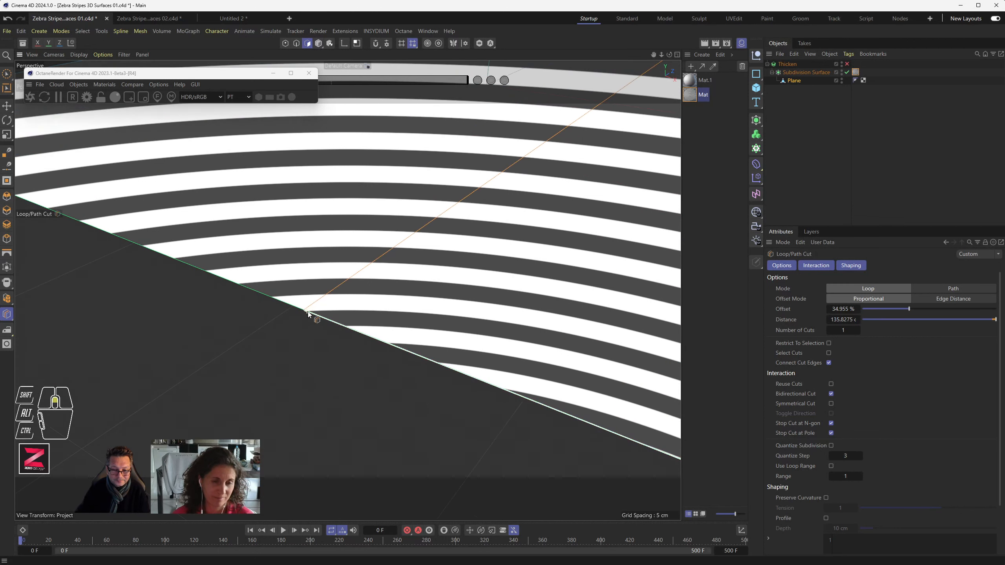
{"action": "key", "text": "ctrl+z"}
{"action": "scroll", "coordinate": [325, 300], "scroll_direction": "up", "scroll_amount": 3}
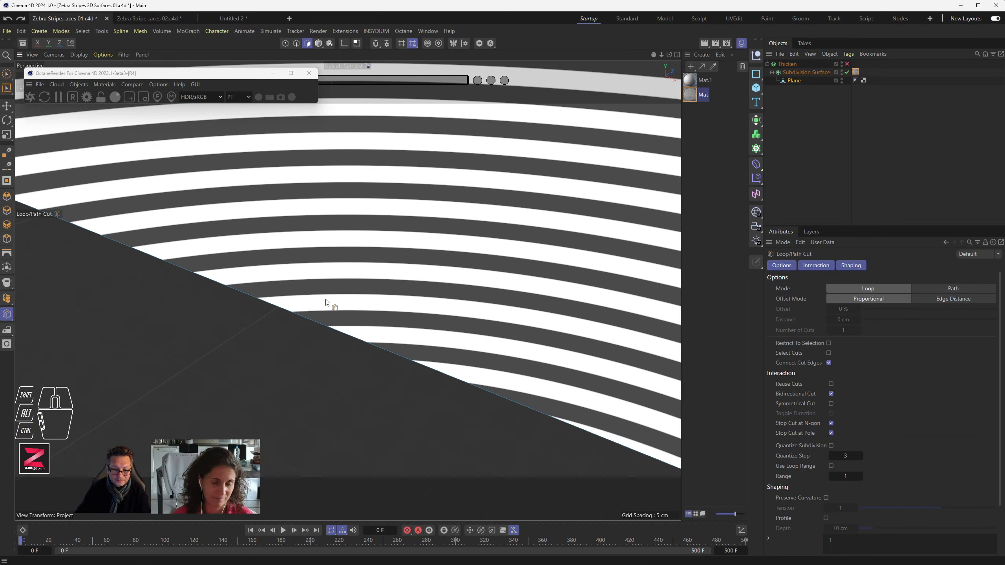
{"action": "left_click", "coordinate": [20, 20]}
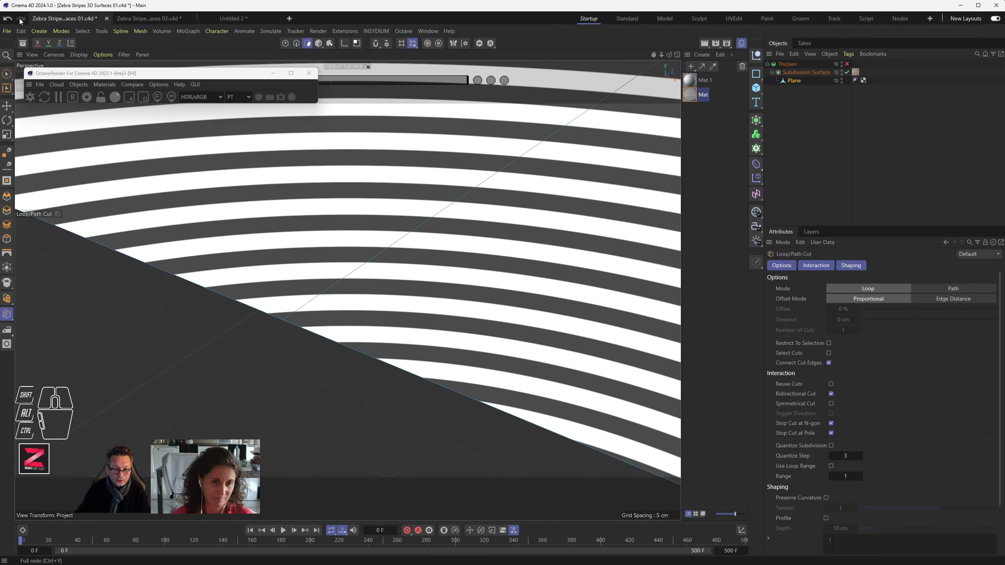
{"action": "left_click", "coordinate": [21, 21]}
{"action": "left_click", "coordinate": [20, 21]}
Examine how the zebra stripes flow from the flat top across the bend and down the curved side.
{"action": "scroll", "coordinate": [424, 342], "scroll_direction": "down", "scroll_amount": 8}
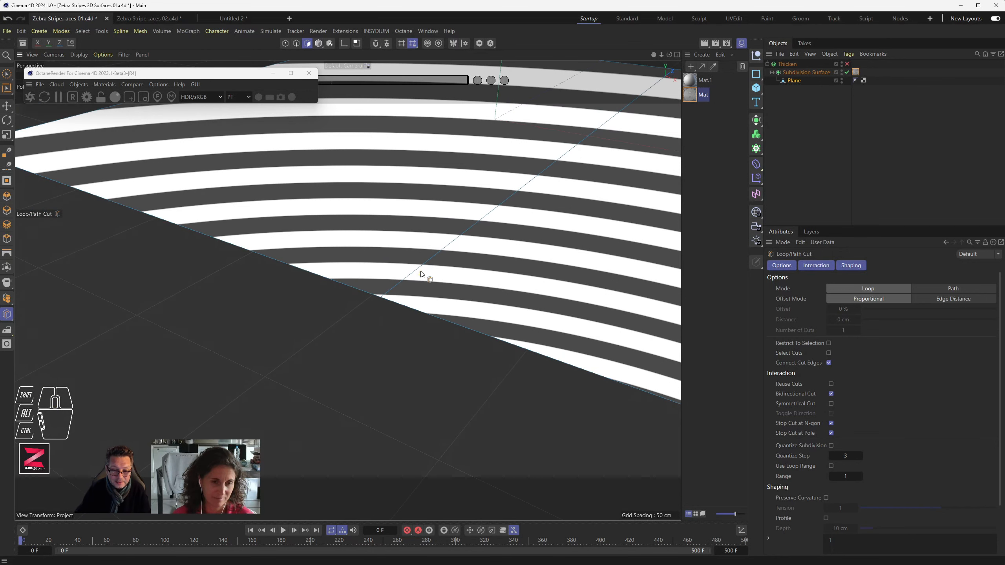
{"action": "scroll", "coordinate": [422, 274], "scroll_direction": "down", "scroll_amount": 4}
{"action": "left_click_drag", "start_coordinate": [576, 265], "coordinate": [356, 291], "text": "alt"}
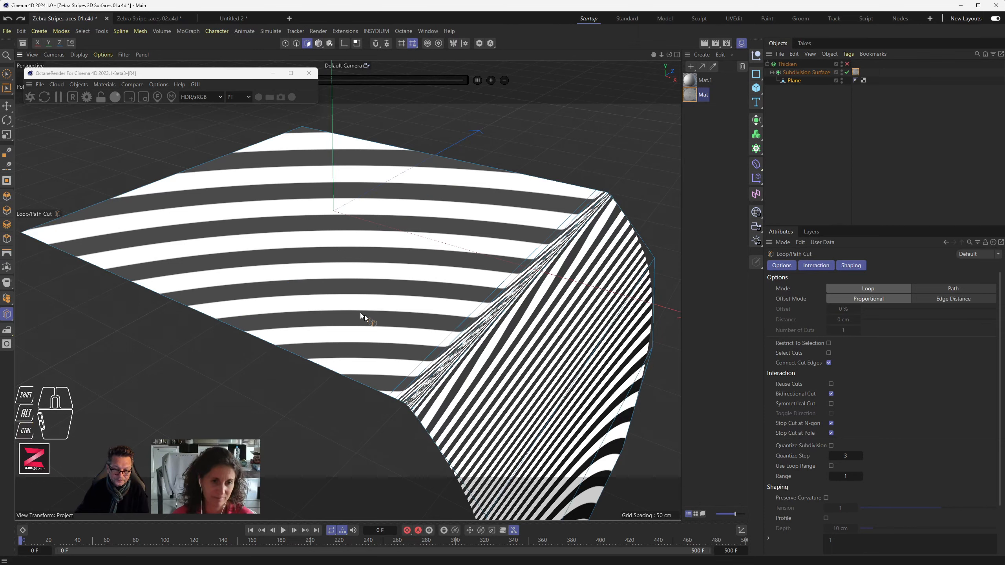
{"action": "left_click_drag", "start_coordinate": [432, 408], "coordinate": [396, 311], "text": "alt"}
{"action": "scroll", "coordinate": [327, 244], "scroll_direction": "up", "scroll_amount": 4, "text": "alt"}
{"action": "scroll", "coordinate": [376, 297], "scroll_direction": "down", "scroll_amount": 5, "text": "alt"}
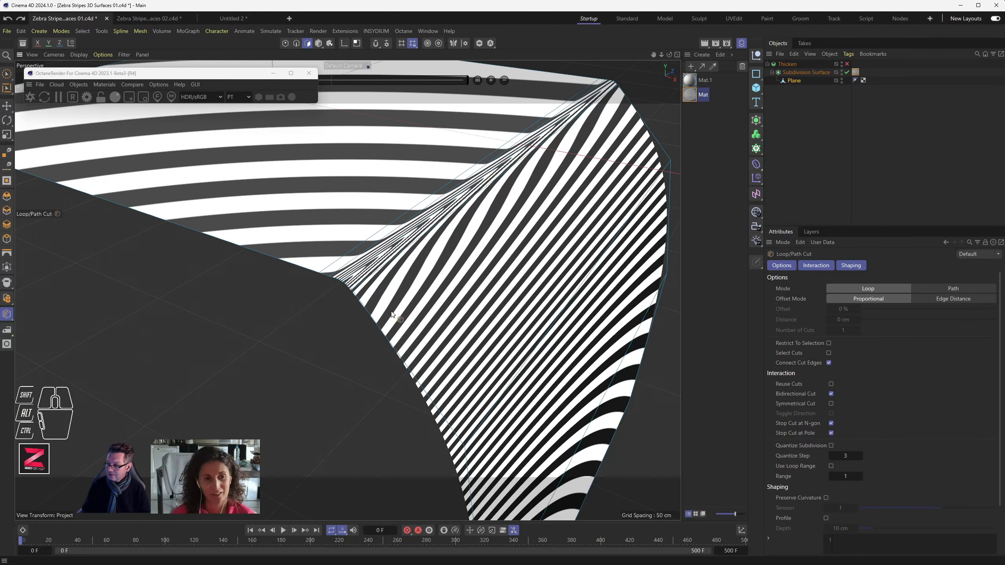